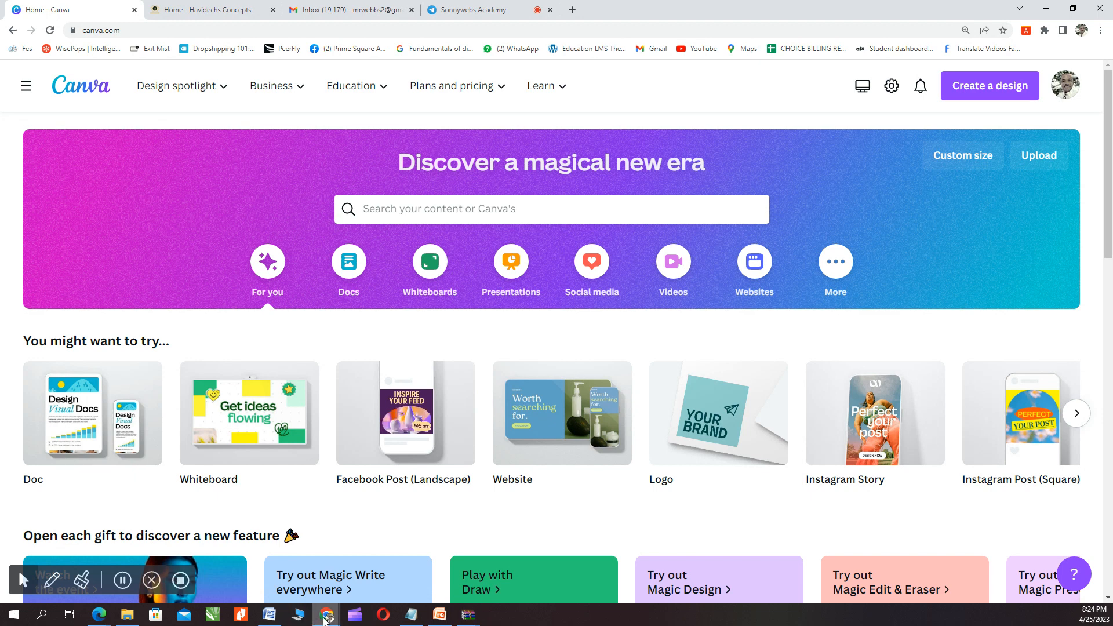
# Step: Switch to Microsoft Edge and view the sample squeeze page and the Amazon FBA thank-you page in maximized windows
pyautogui.moveTo(325, 620)
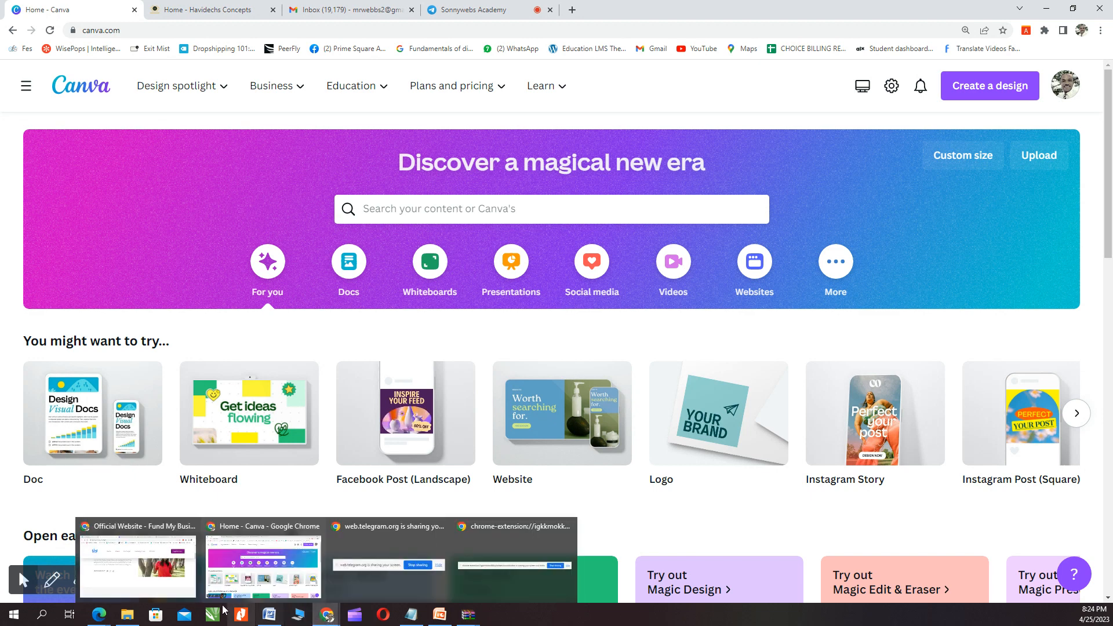
pyautogui.moveTo(99, 620)
pyautogui.click(153, 582)
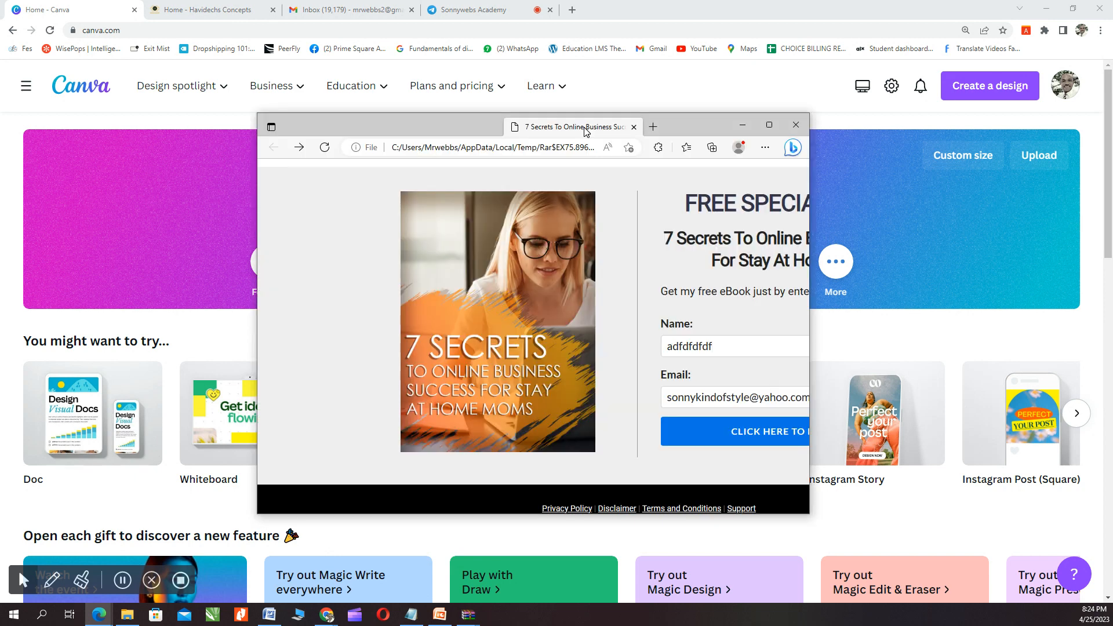
pyautogui.click(806, 127)
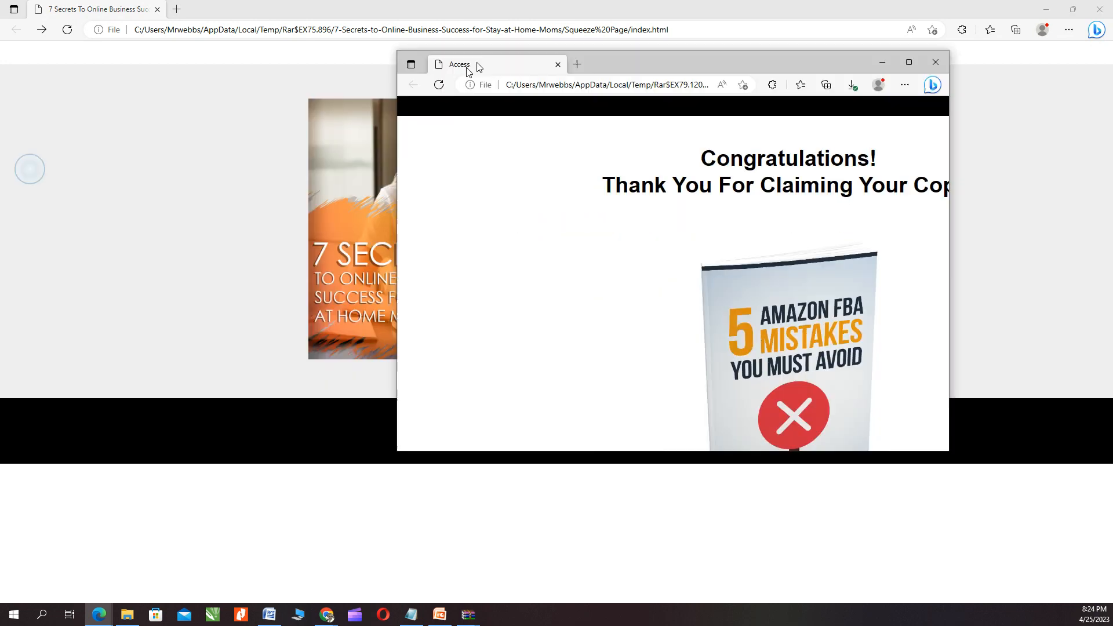
pyautogui.moveTo(475, 67); pyautogui.dragTo(387, 70)
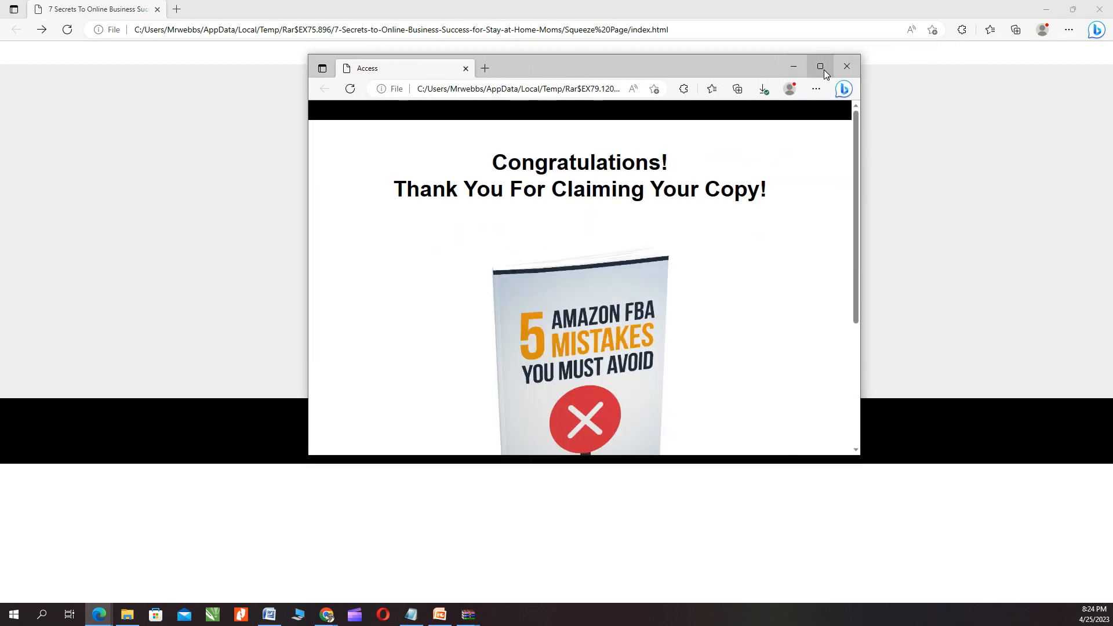
pyautogui.click(822, 68)
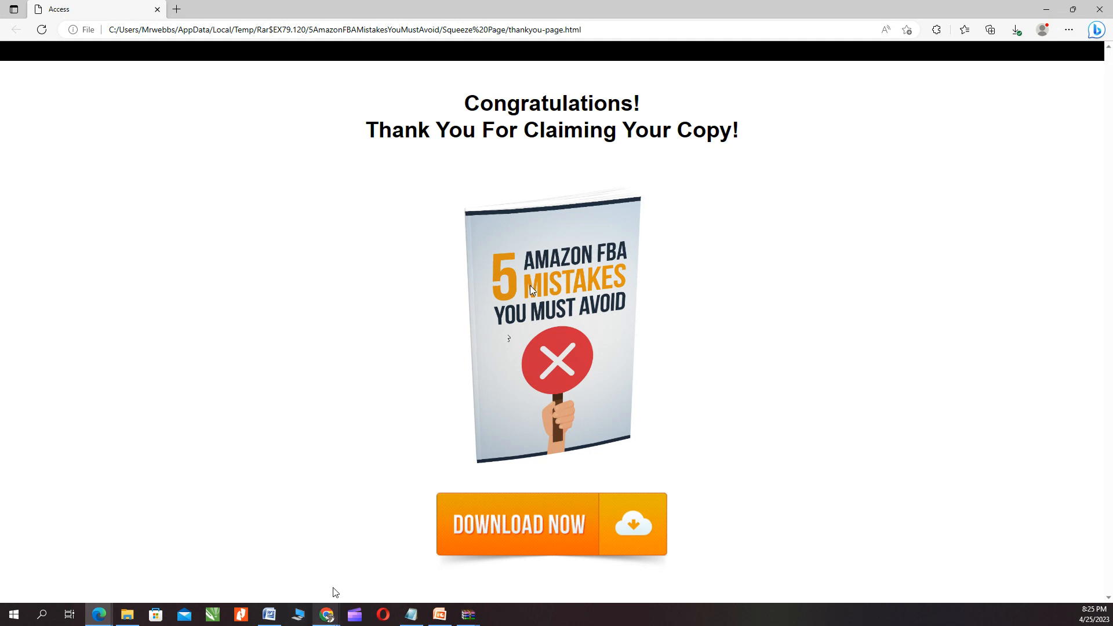
# Step: Switch back to Canva's home page in Chrome and look over the suggested design types
pyautogui.click(326, 617)
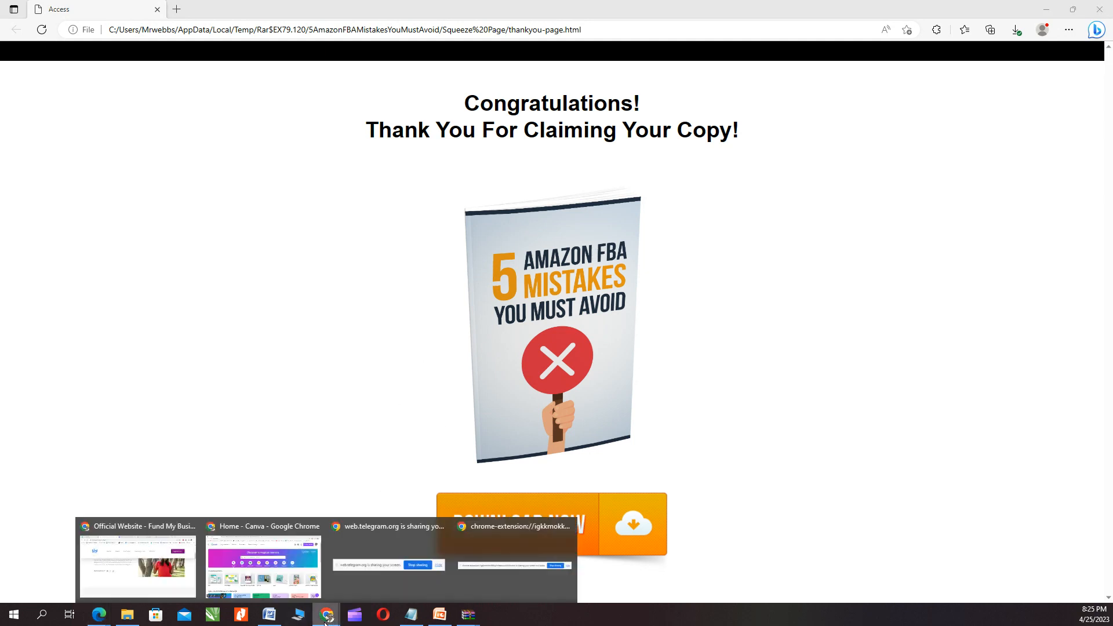
pyautogui.click(263, 565)
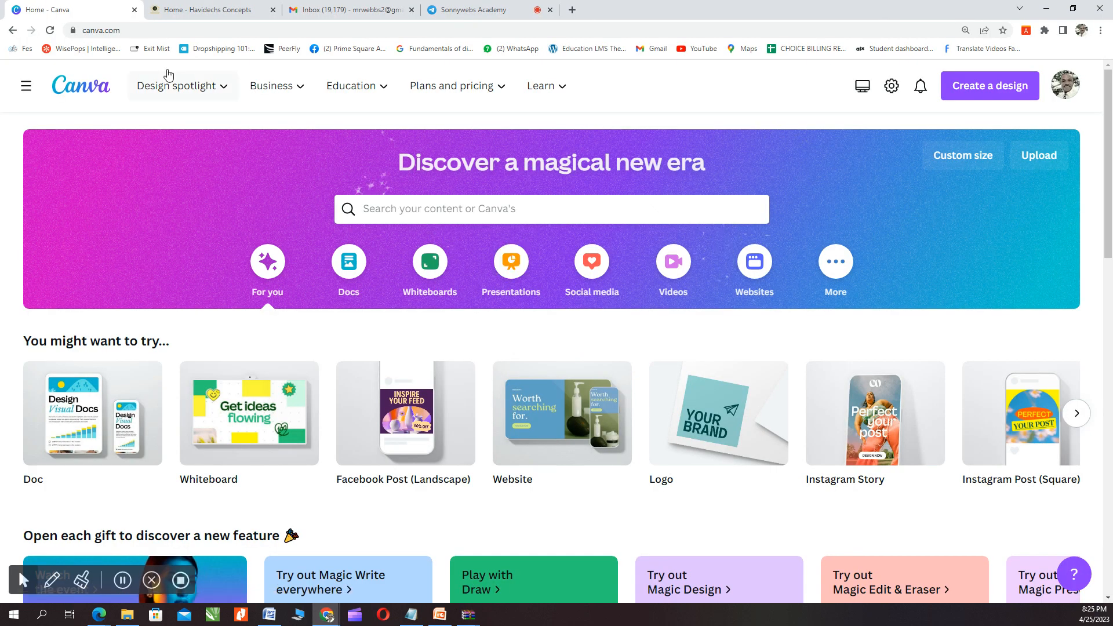
pyautogui.moveTo(428, 416)
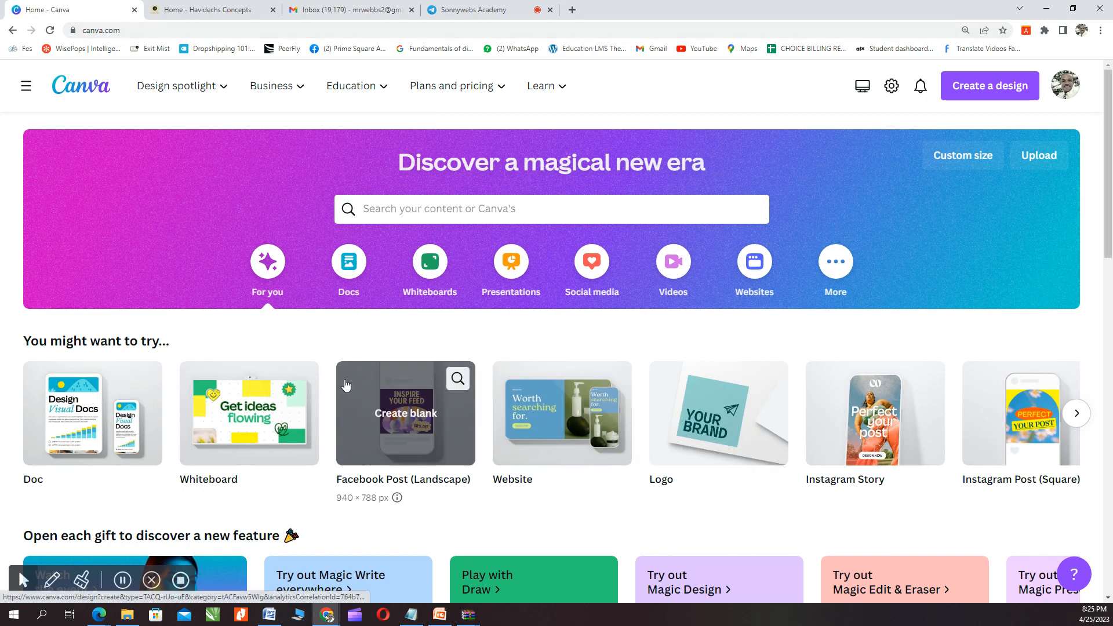
pyautogui.scroll(-4, 406, 418)
pyautogui.scroll(1, 421, 432)
pyautogui.scroll(3, 421, 432)
pyautogui.moveTo(213, 91)
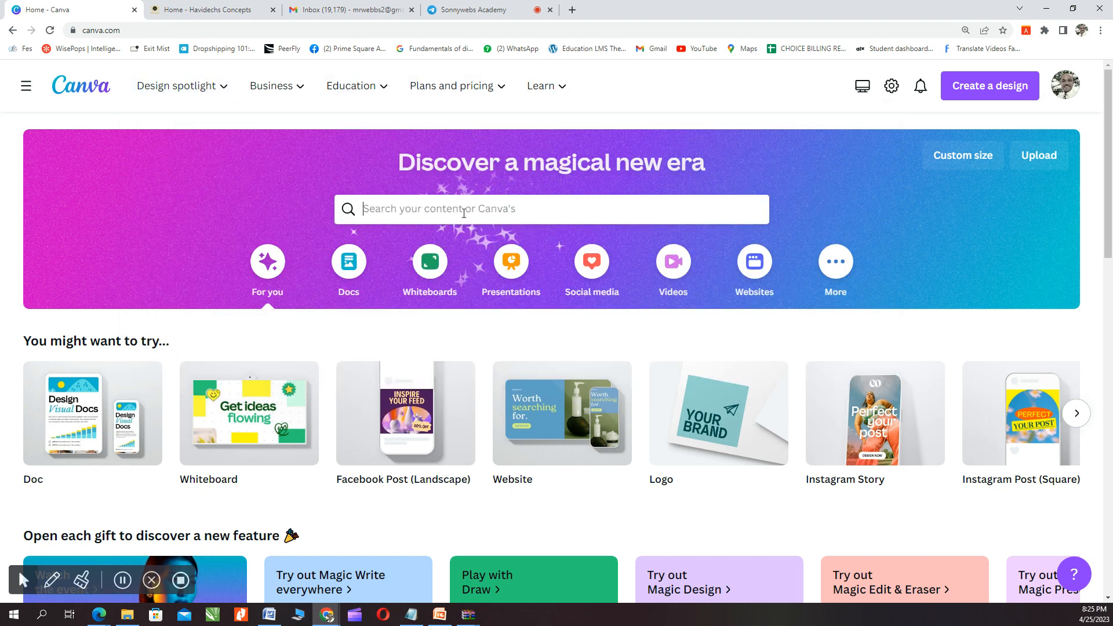
# Step: Search Canva's templates for "book cover"
pyautogui.click(464, 213)
pyautogui.write('boo')
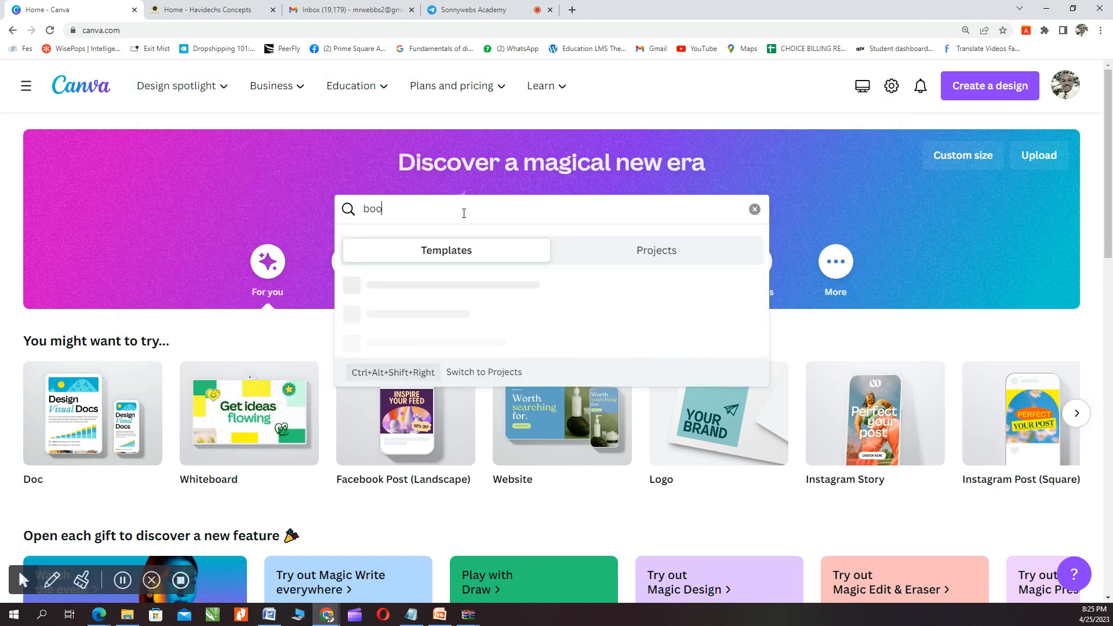
pyautogui.write('k cov')
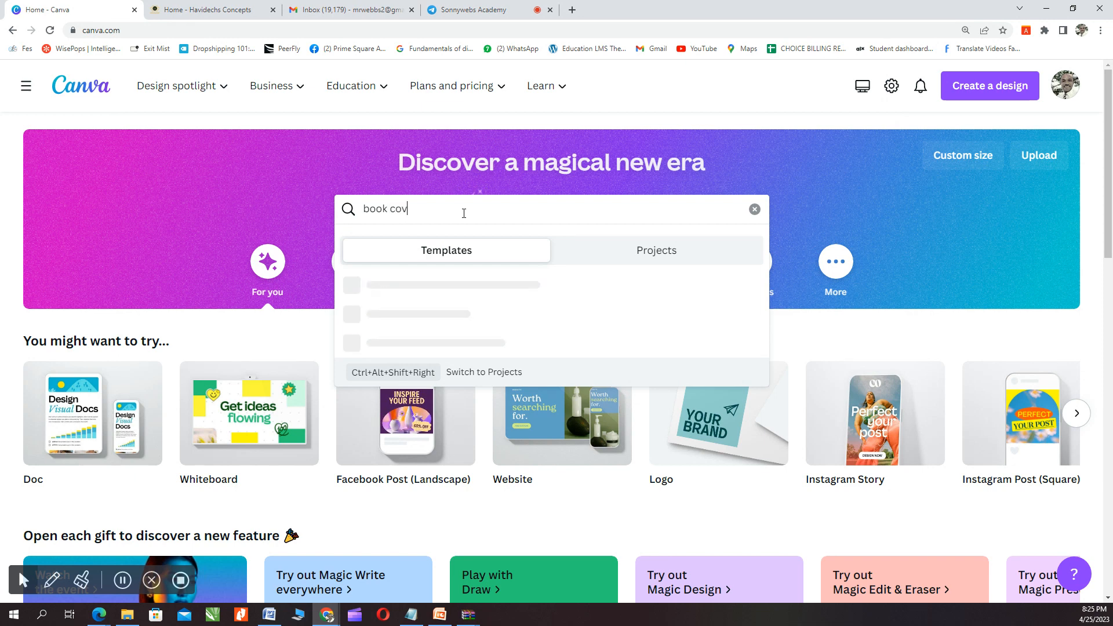
pyautogui.write('er')
pyautogui.press('Return')
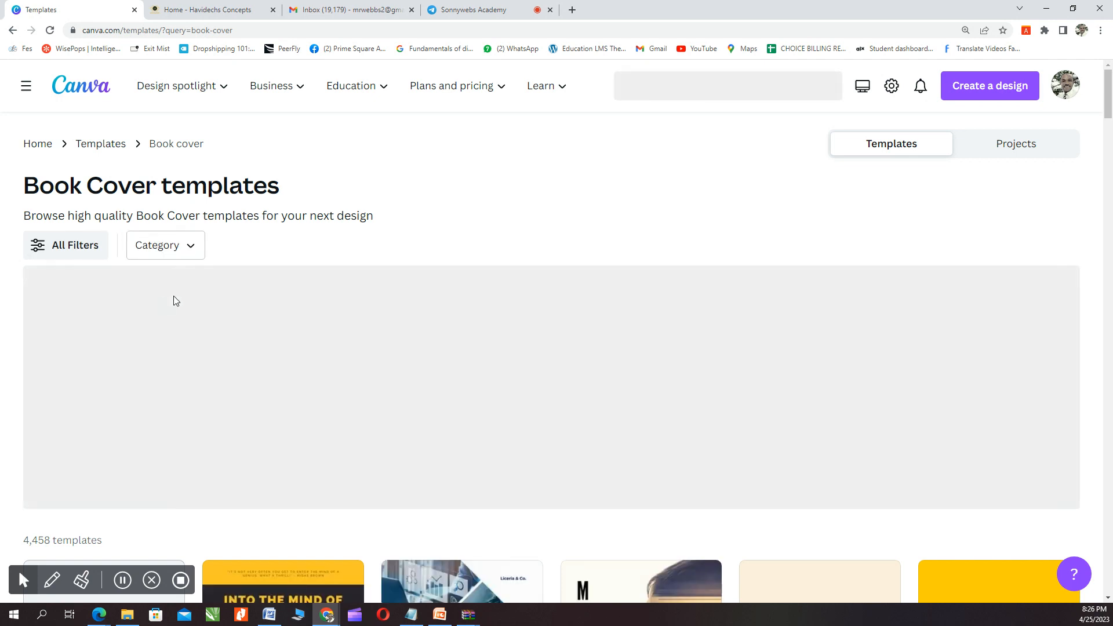
# Step: Browse the book cover templates to compare the available designs
pyautogui.scroll(-3, 276, 302)
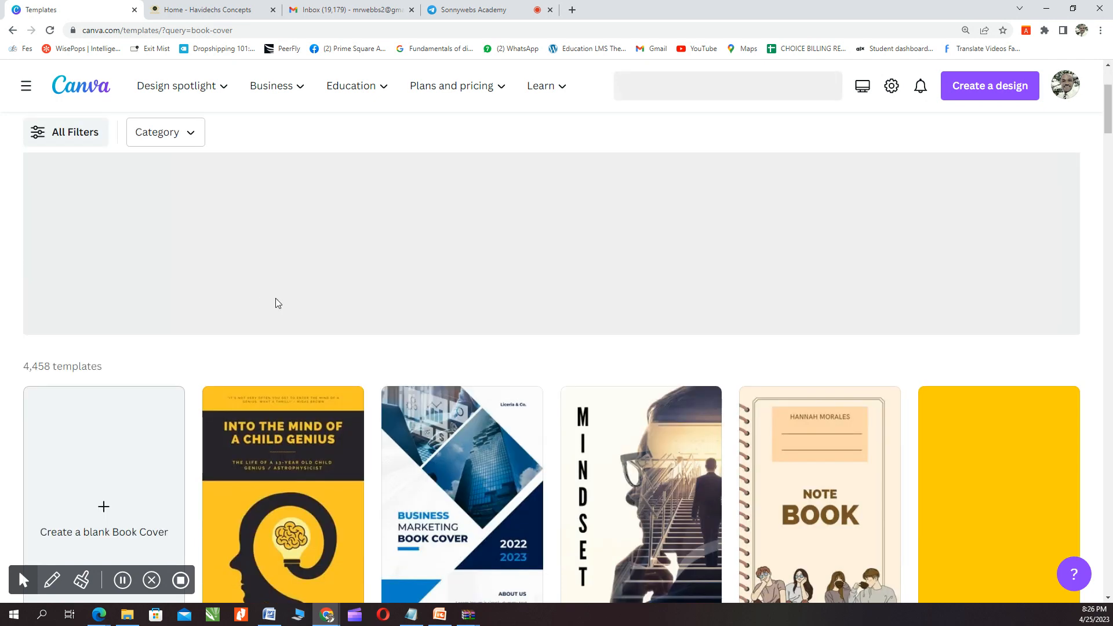
pyautogui.scroll(-2, 317, 333)
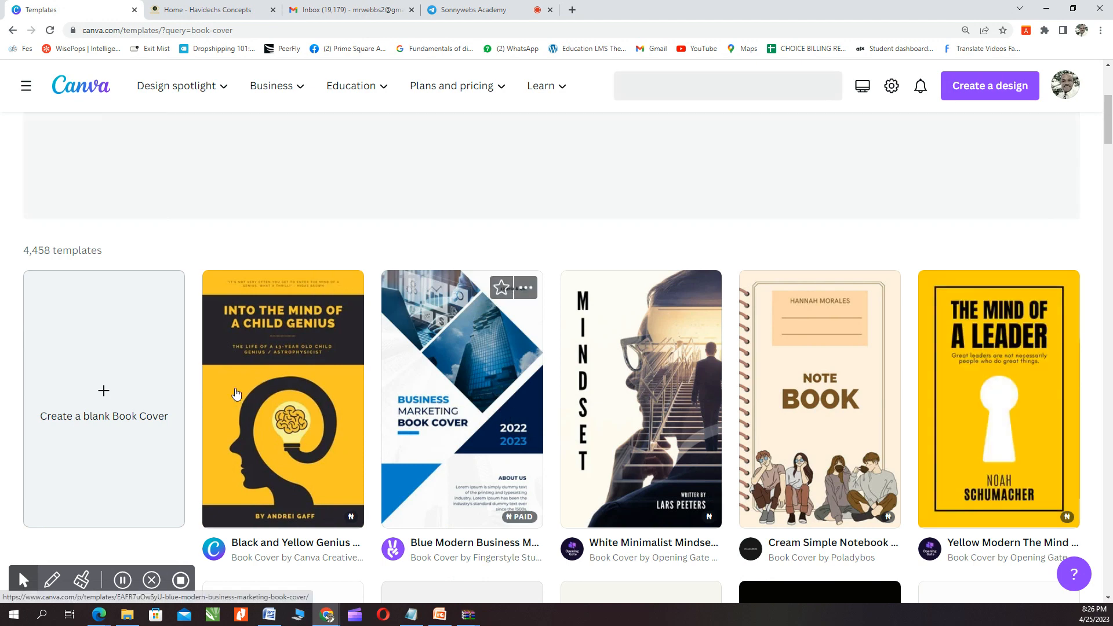
pyautogui.scroll(-3, 493, 423)
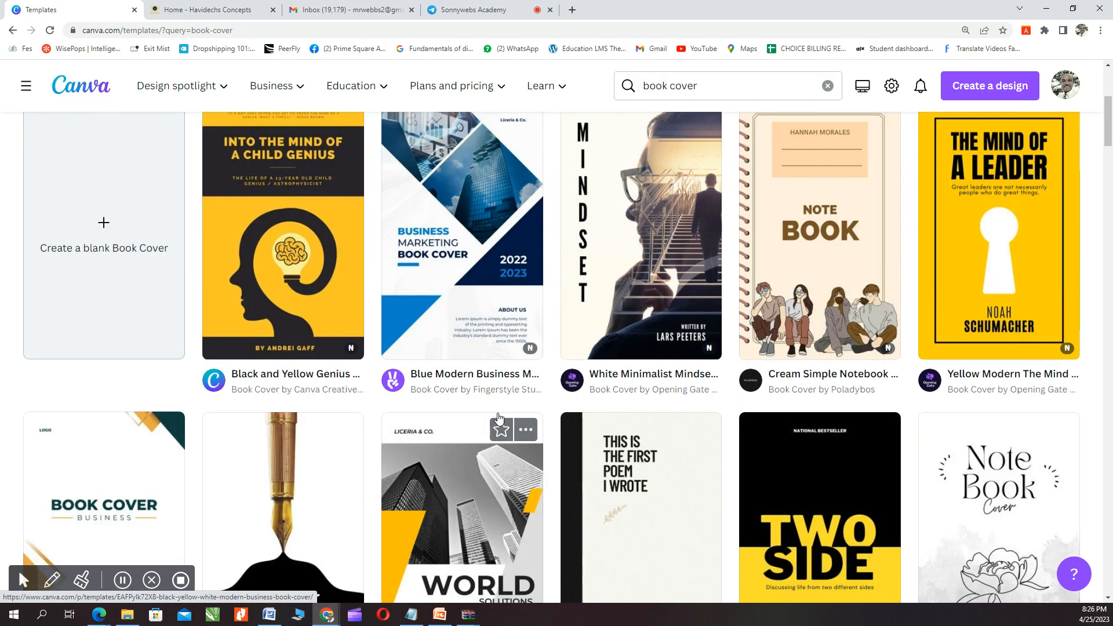
pyautogui.scroll(-3, 499, 417)
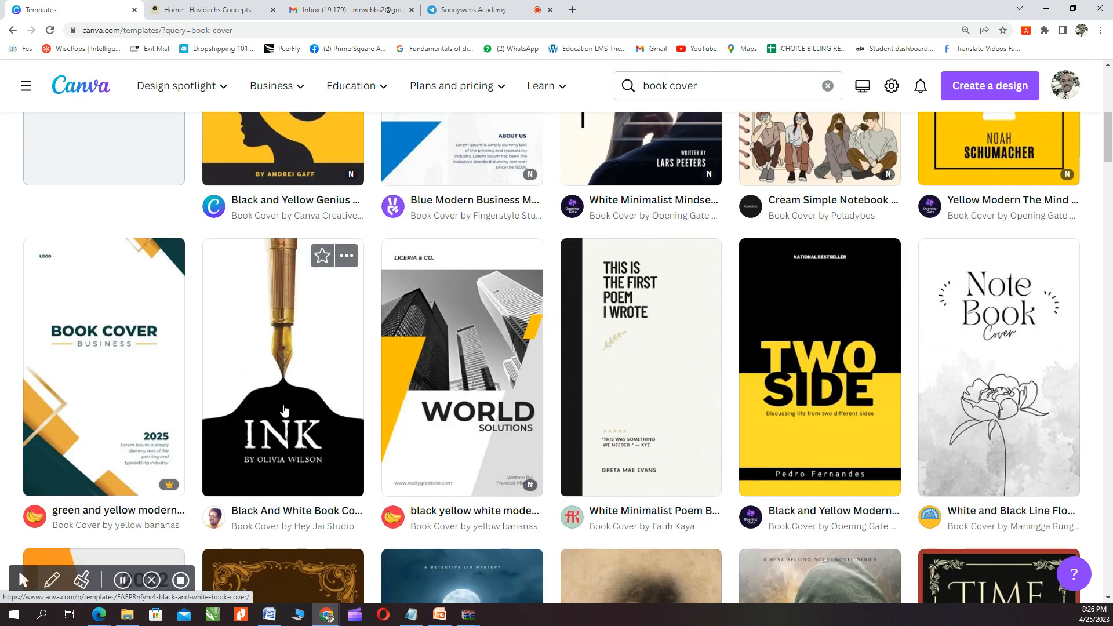
pyautogui.scroll(-3, 400, 424)
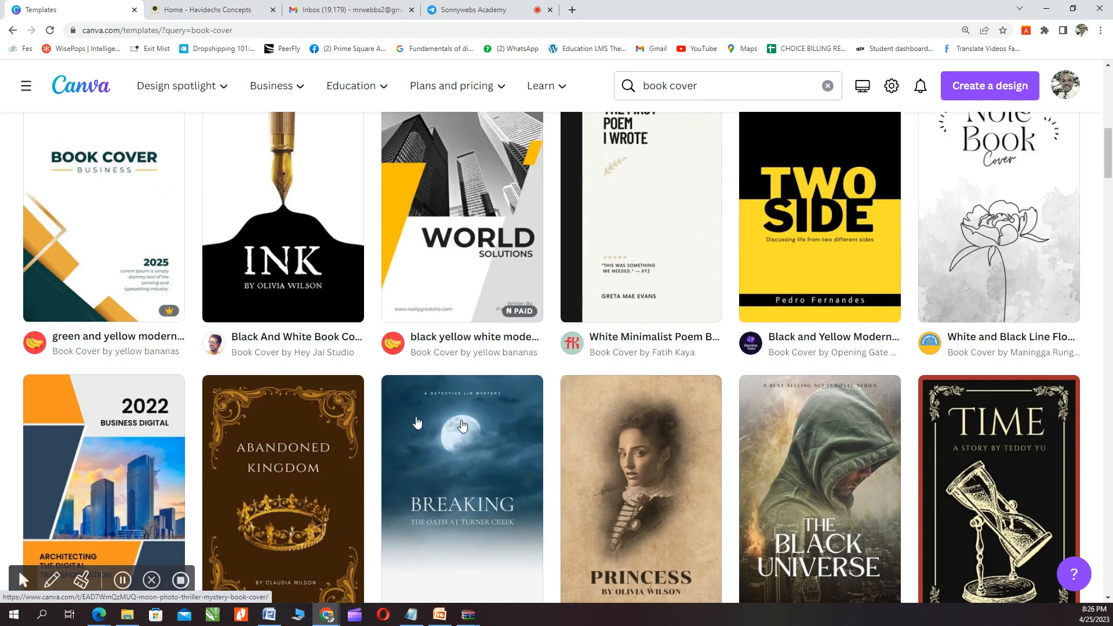
pyautogui.scroll(-3, 416, 422)
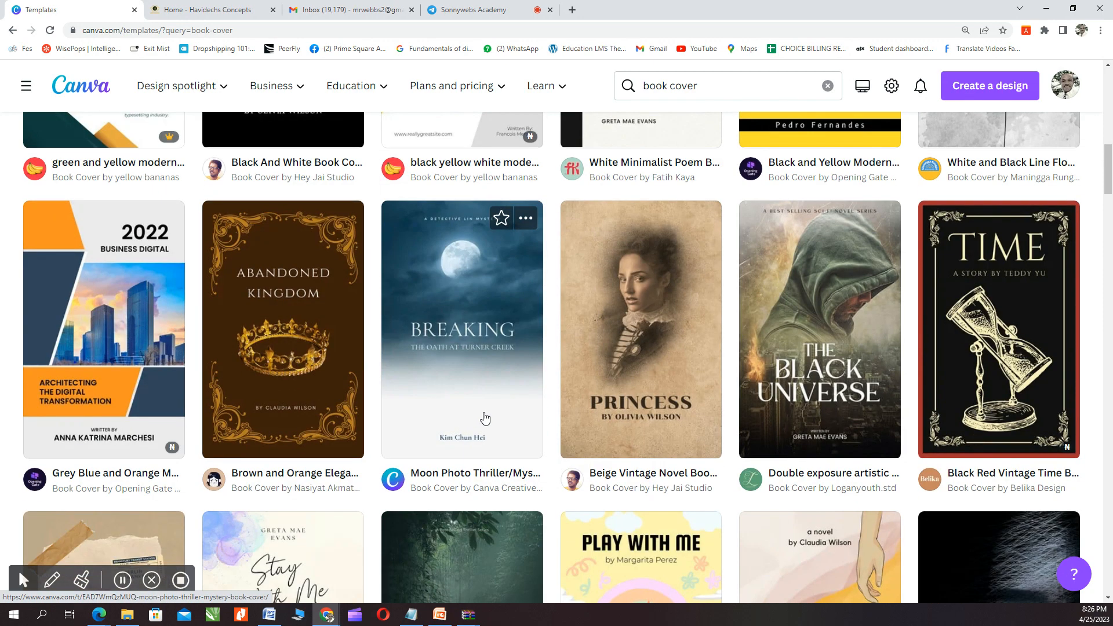
pyautogui.scroll(-8, 485, 418)
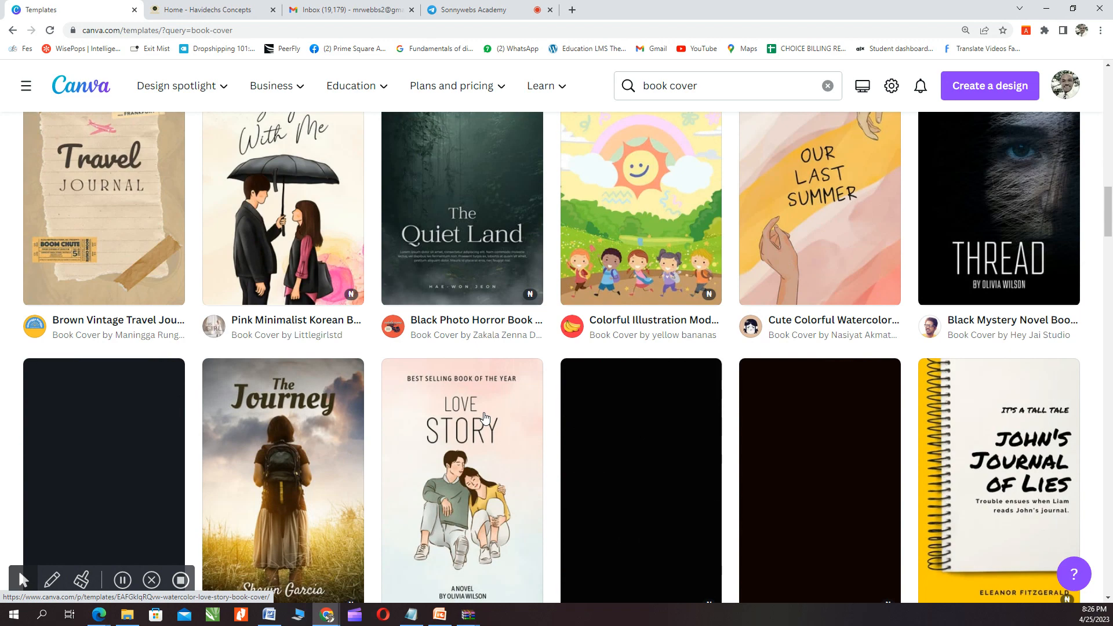
pyautogui.scroll(-3, 486, 418)
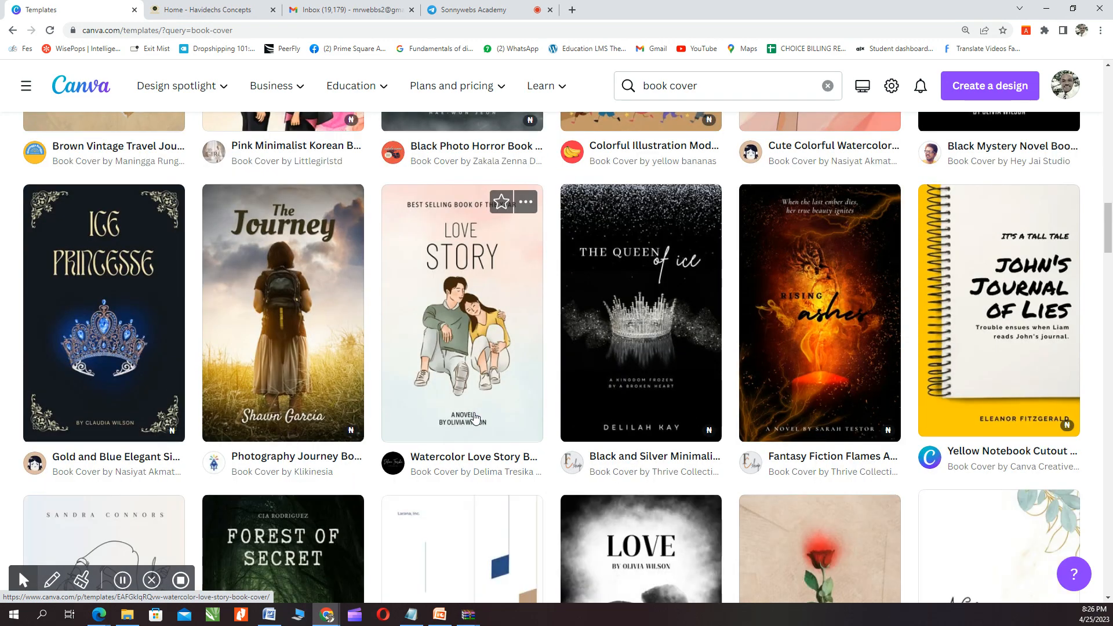
pyautogui.scroll(-5, 440, 423)
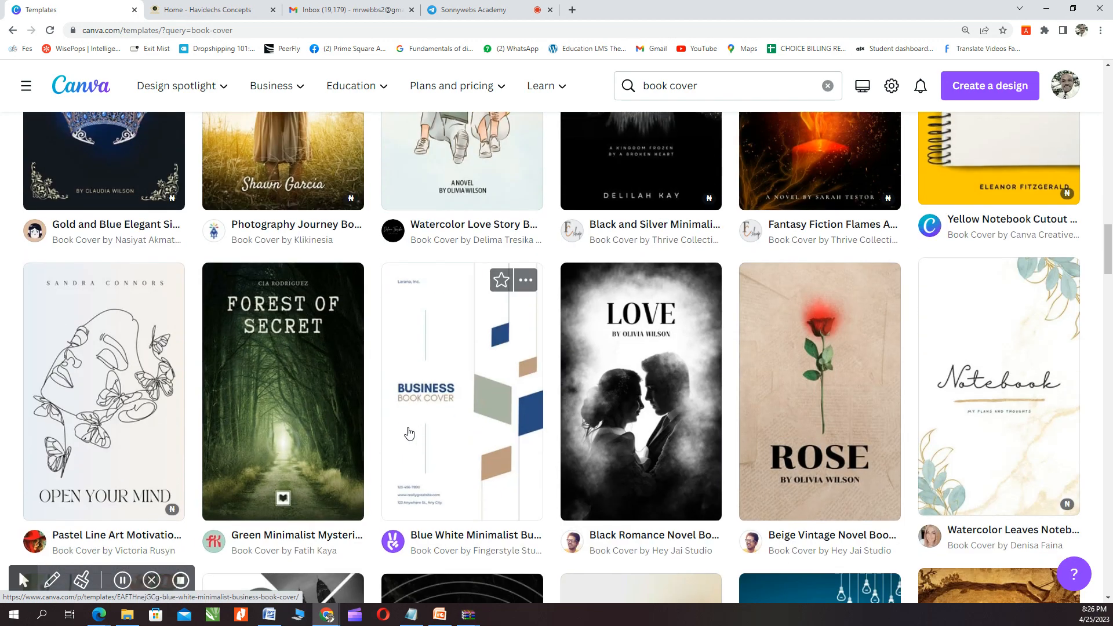
pyautogui.scroll(6, 409, 432)
pyautogui.scroll(13, 408, 432)
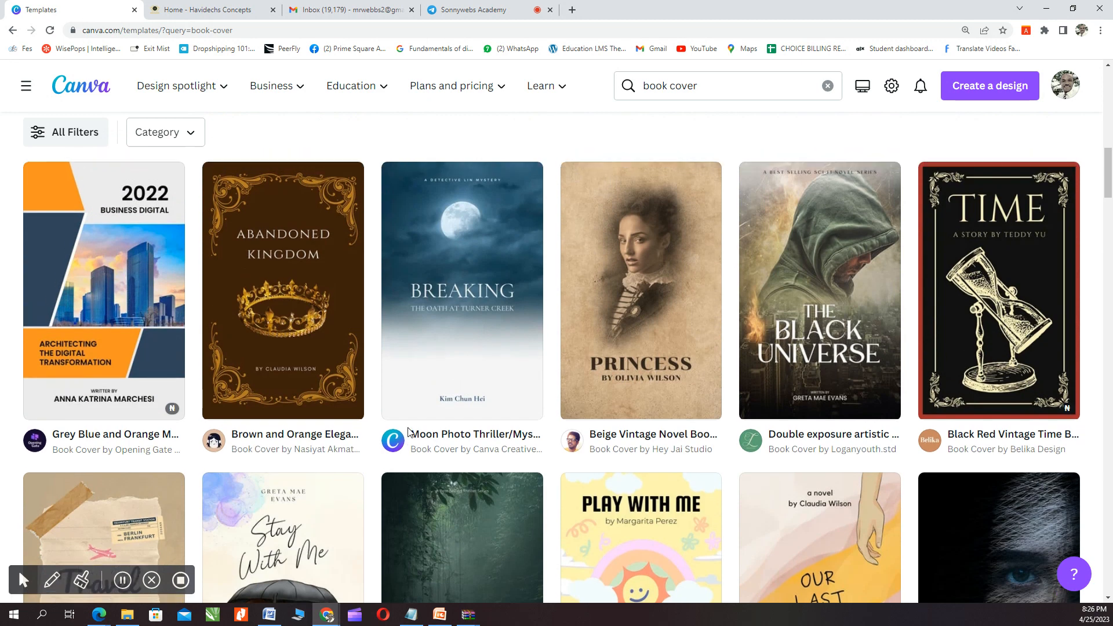
pyautogui.scroll(7, 409, 432)
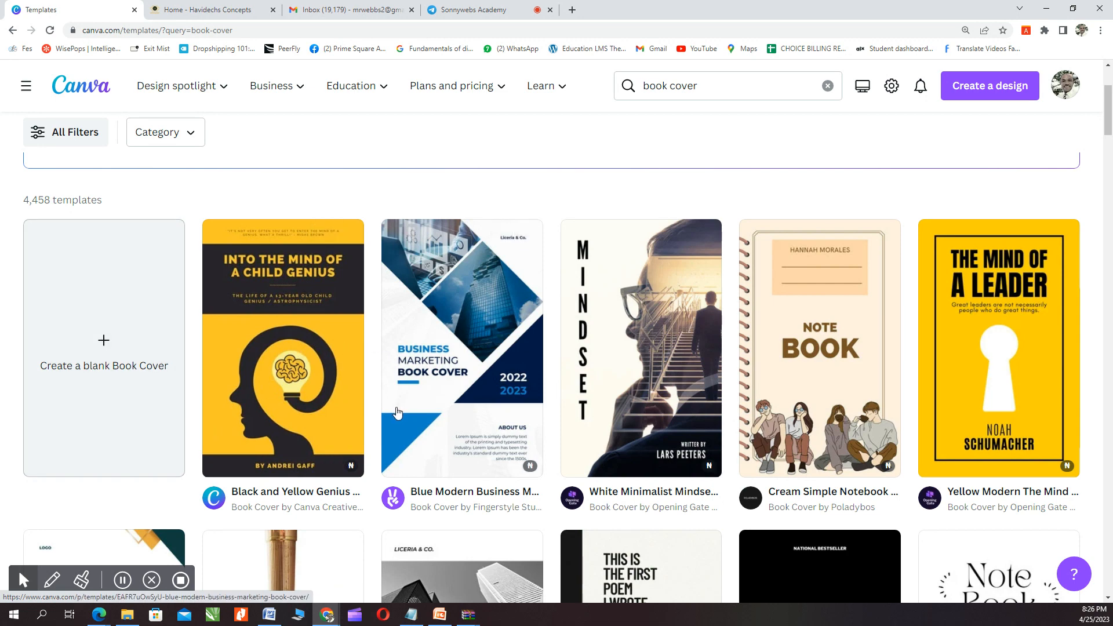
# Step: Choose the Black And White Book Cover template with the INK fountain pen design and start customizing it
pyautogui.scroll(-5, 101, 389)
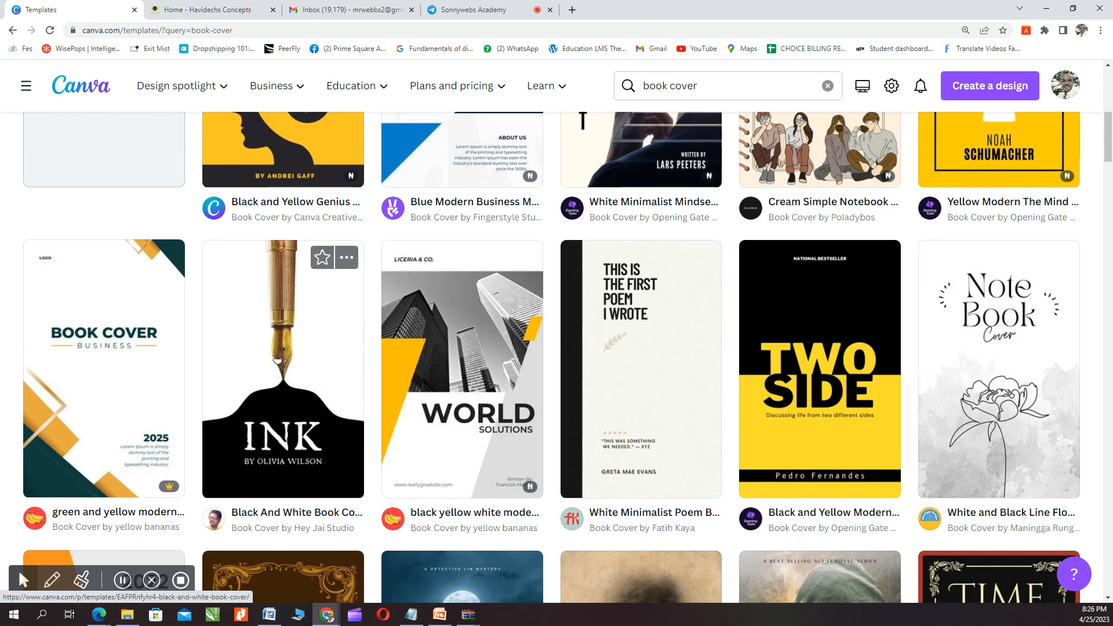
pyautogui.click(290, 351)
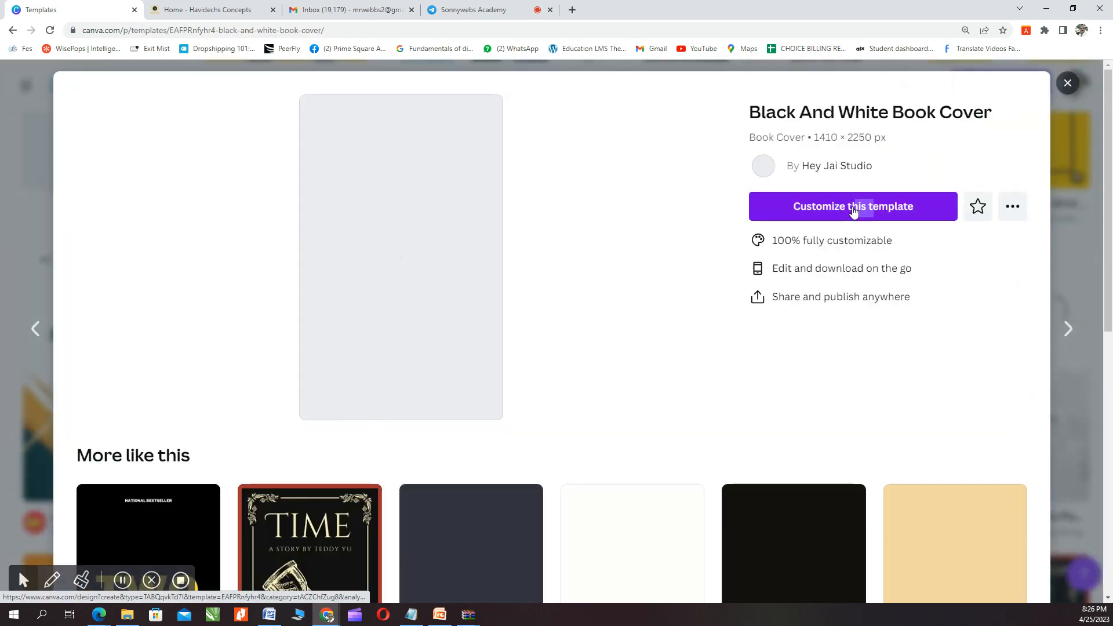
pyautogui.scroll(-2, 367, 433)
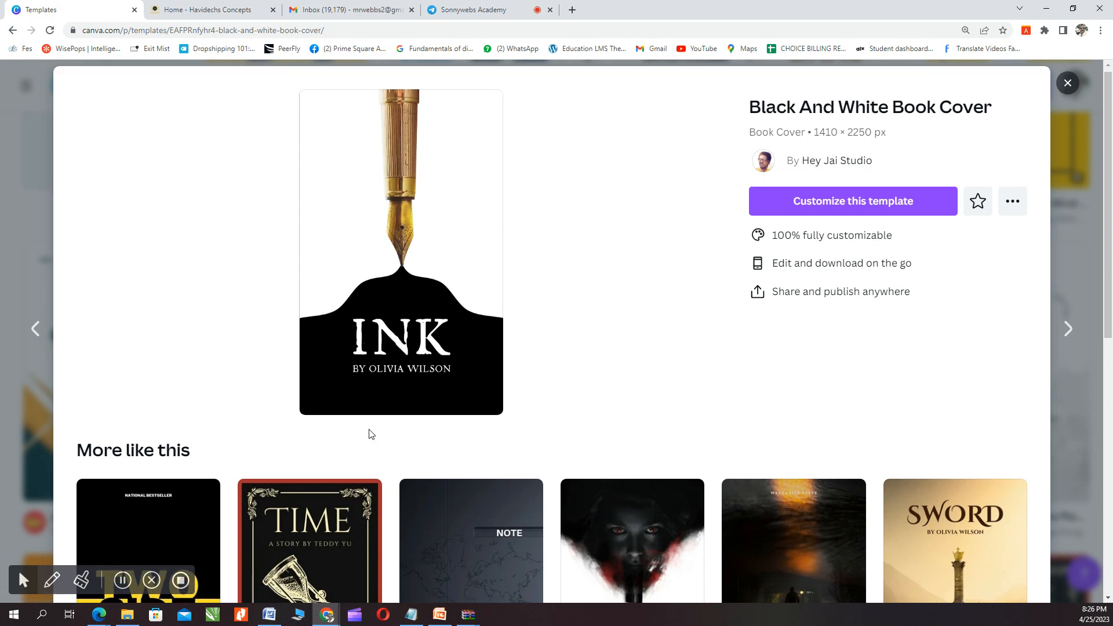
pyautogui.scroll(2, 382, 421)
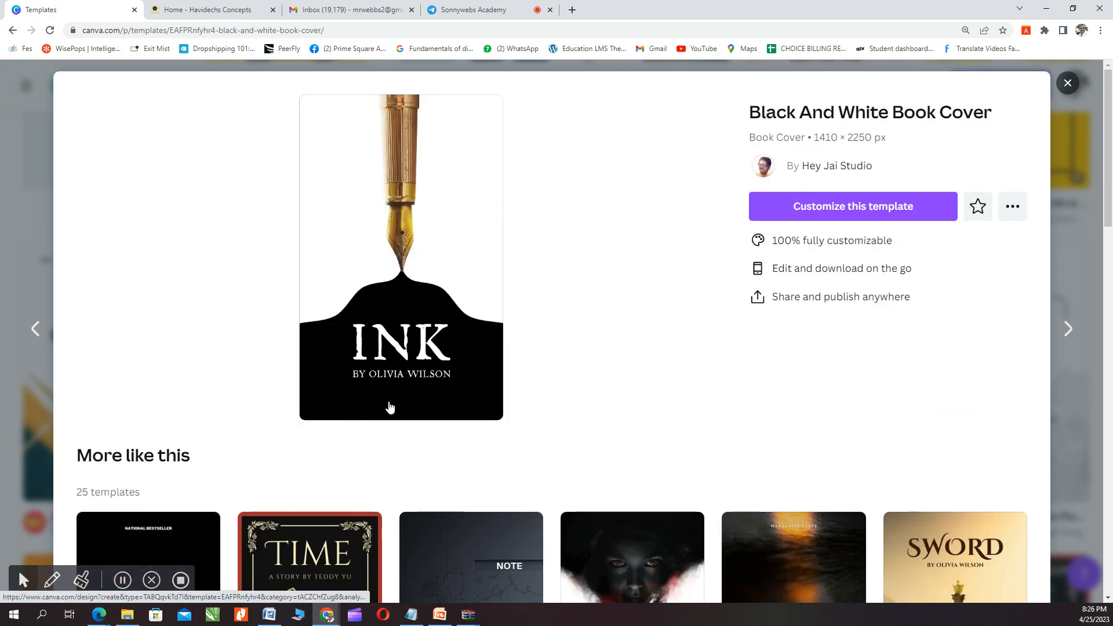
pyautogui.click(866, 209)
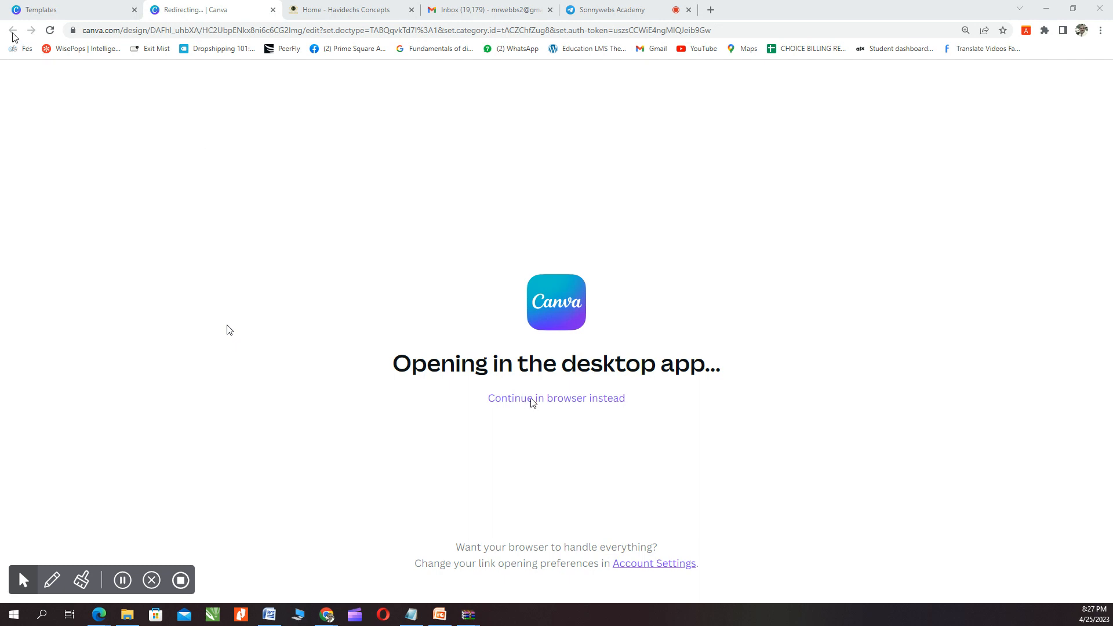
# Step: Continue opening the new book cover design in the browser instead of the desktop app
pyautogui.click(69, 3)
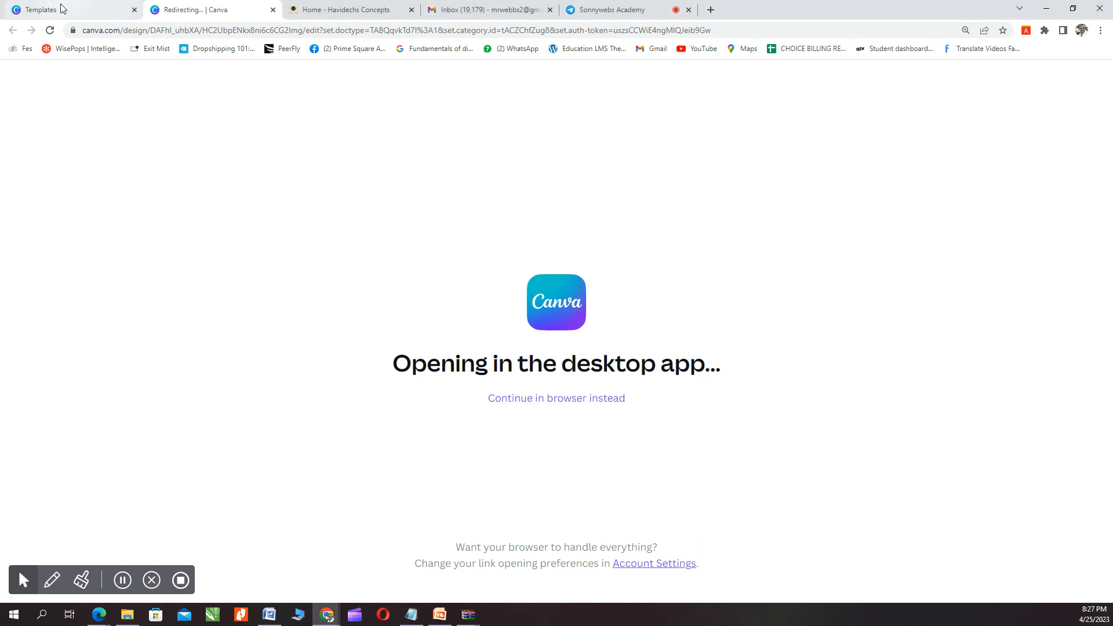
pyautogui.click(62, 9)
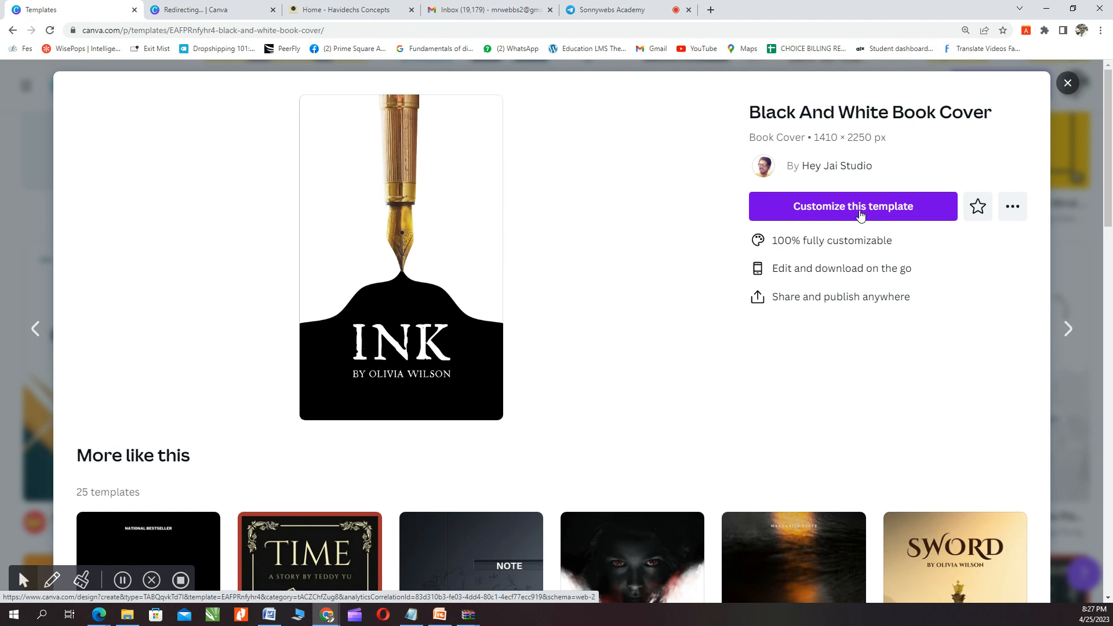
pyautogui.click(214, 10)
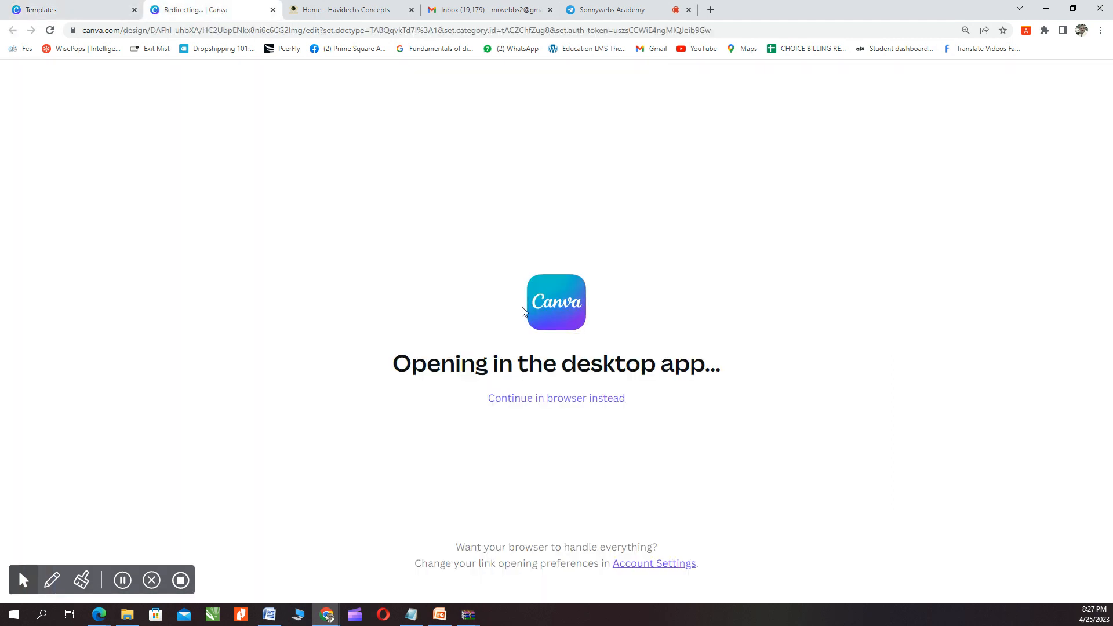
pyautogui.click(531, 404)
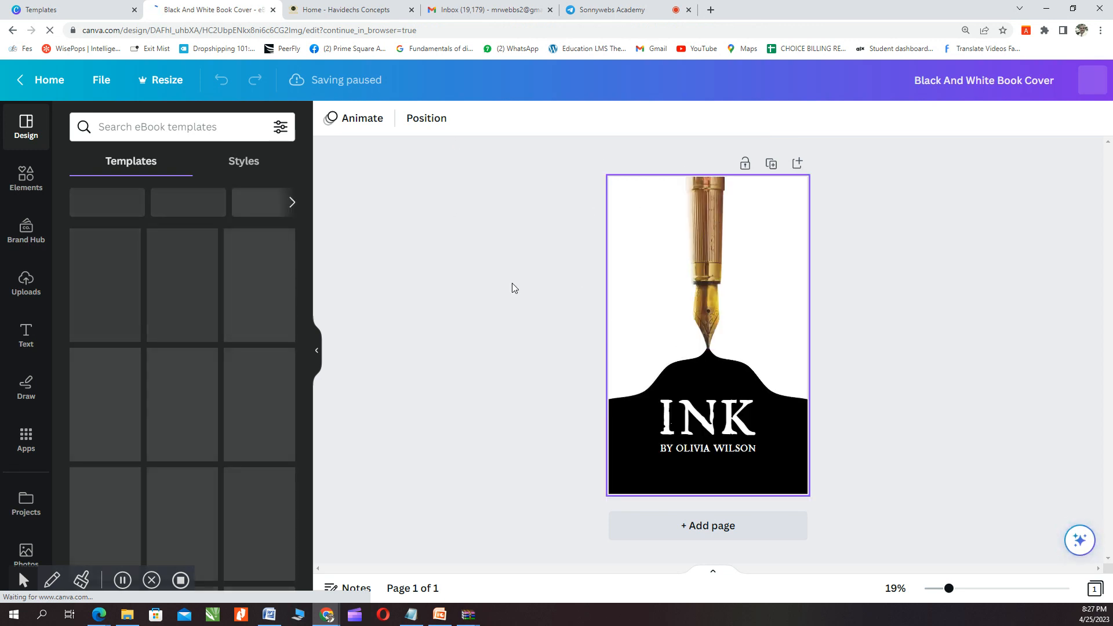
pyautogui.click(701, 255)
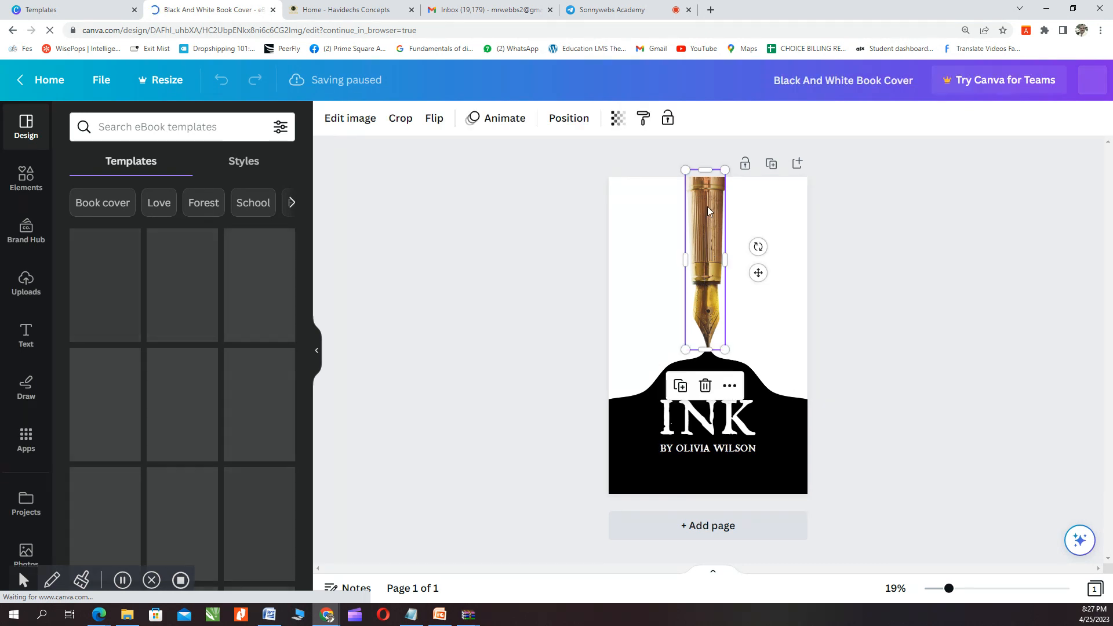
pyautogui.click(703, 420)
pyautogui.click(862, 269)
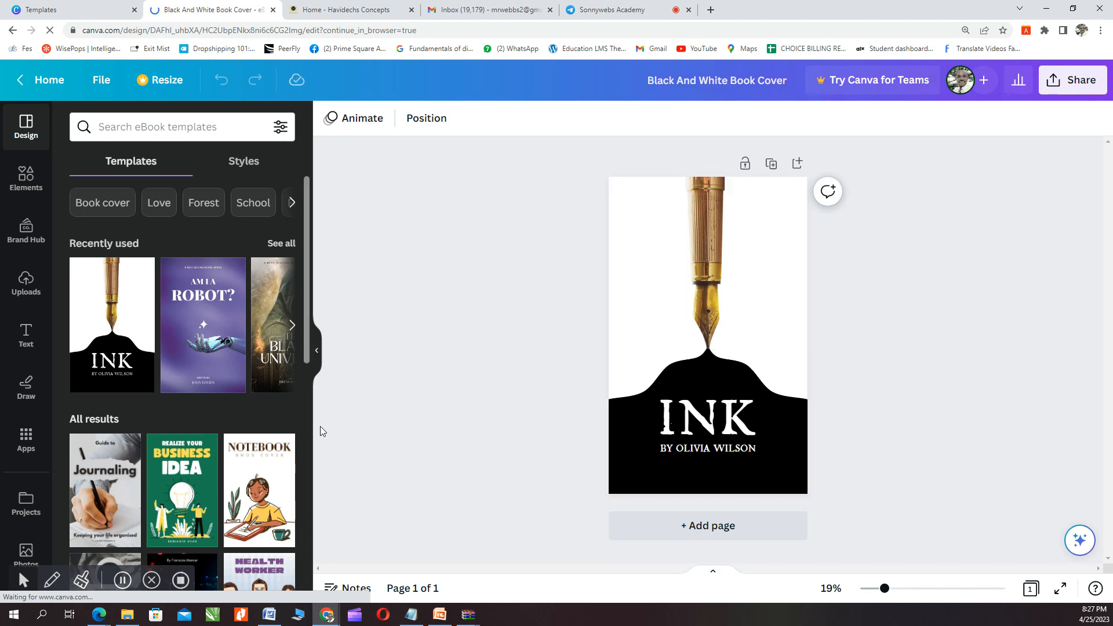
# Step: Add the "Guide to Journaling" notebook cover template to the design as a second page
pyautogui.scroll(-3, 133, 310)
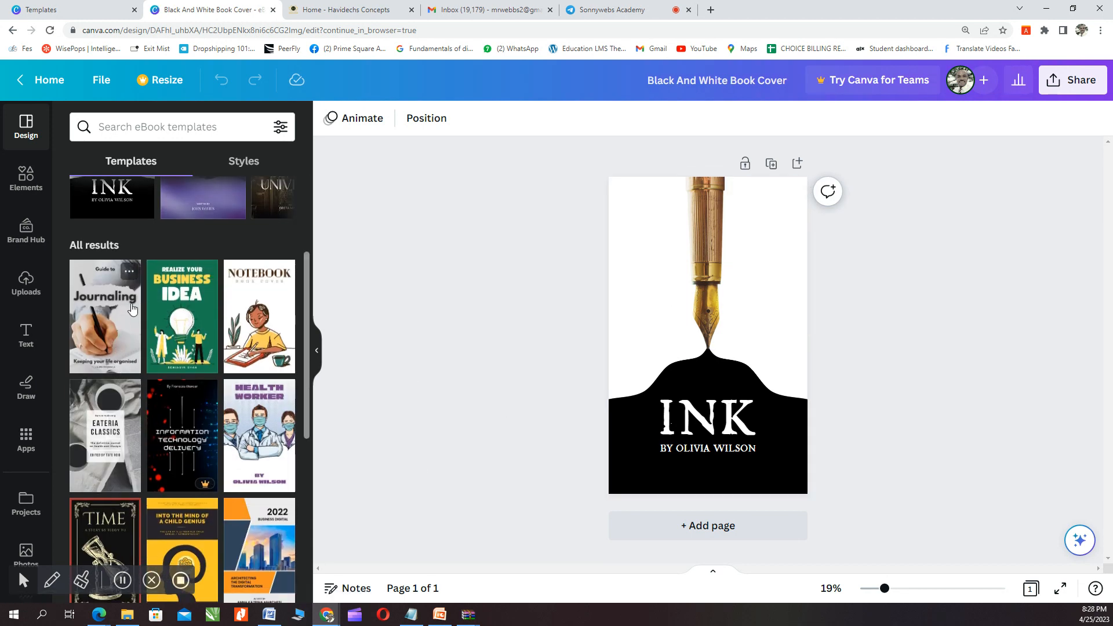
pyautogui.click(105, 335)
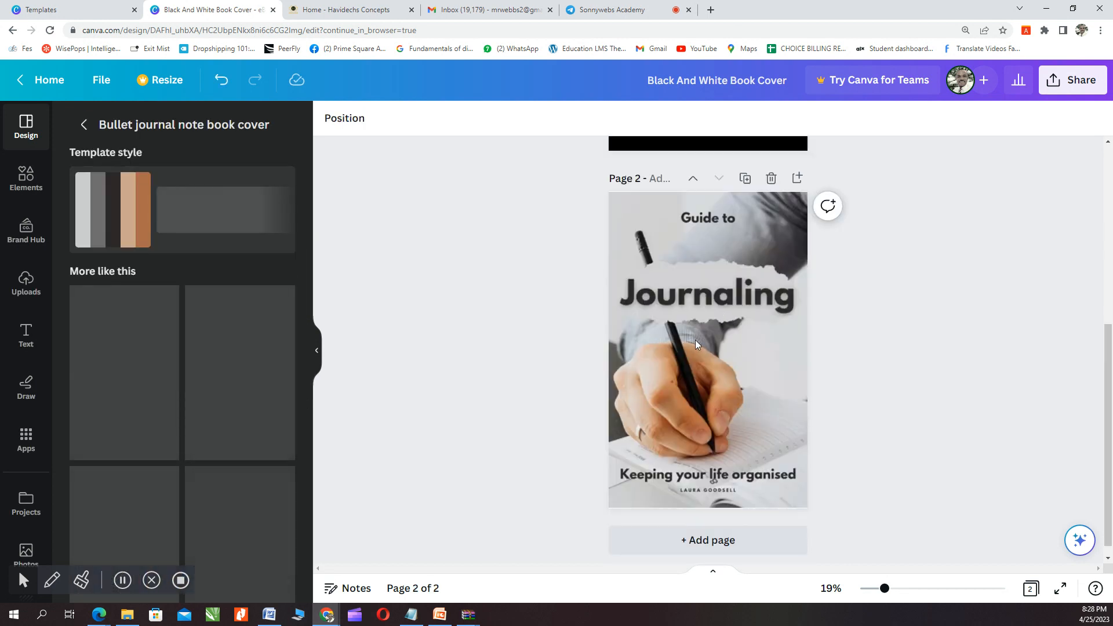
# Step: Compare the INK cover on page 1 with the Journaling cover on page 2 and look through similar templates
pyautogui.scroll(5, 715, 364)
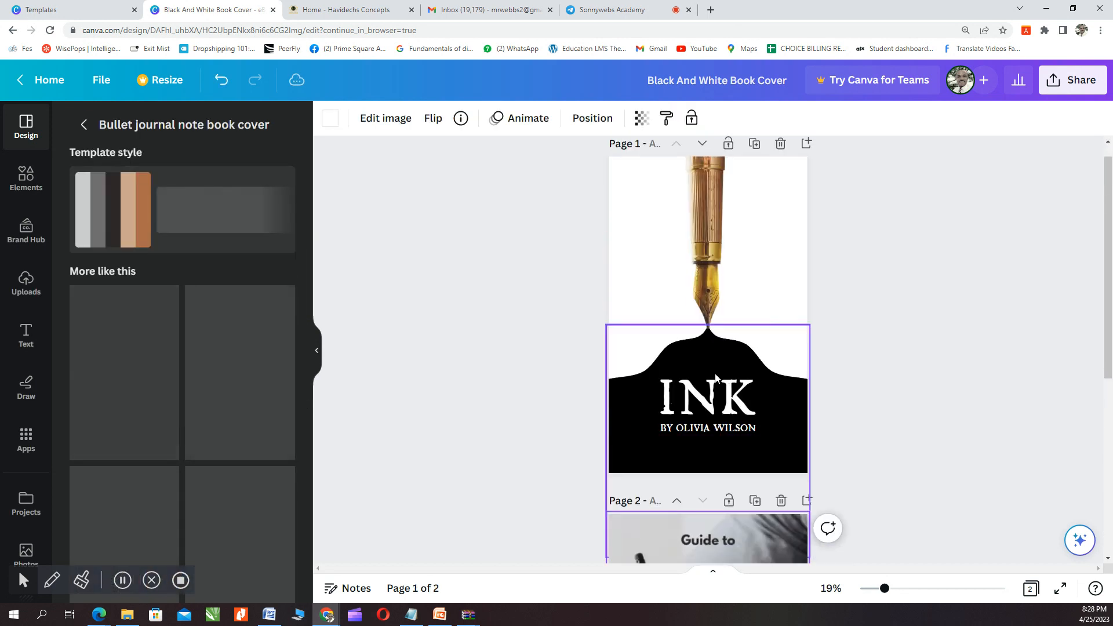
pyautogui.scroll(-3, 718, 394)
pyautogui.scroll(-3, 718, 394)
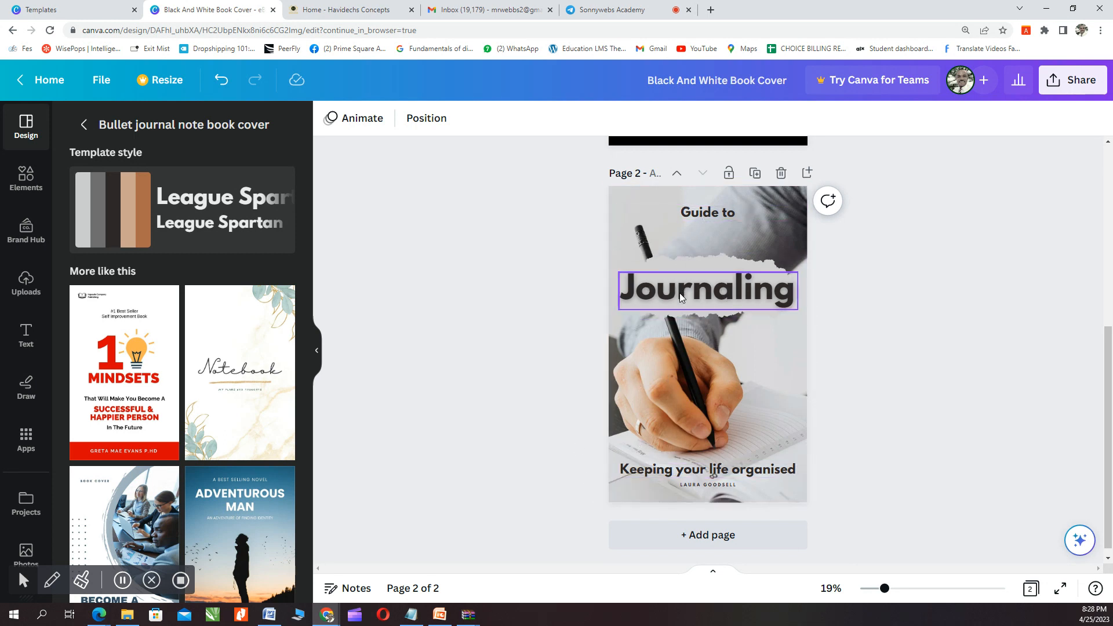
pyautogui.scroll(-1, 694, 374)
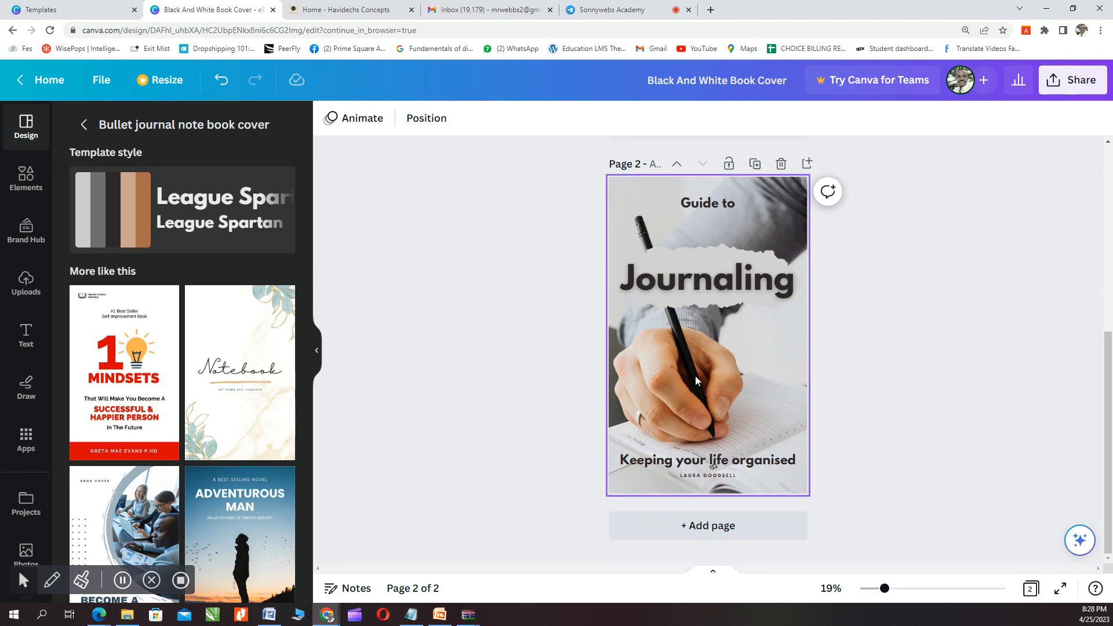
pyautogui.scroll(-6, 190, 396)
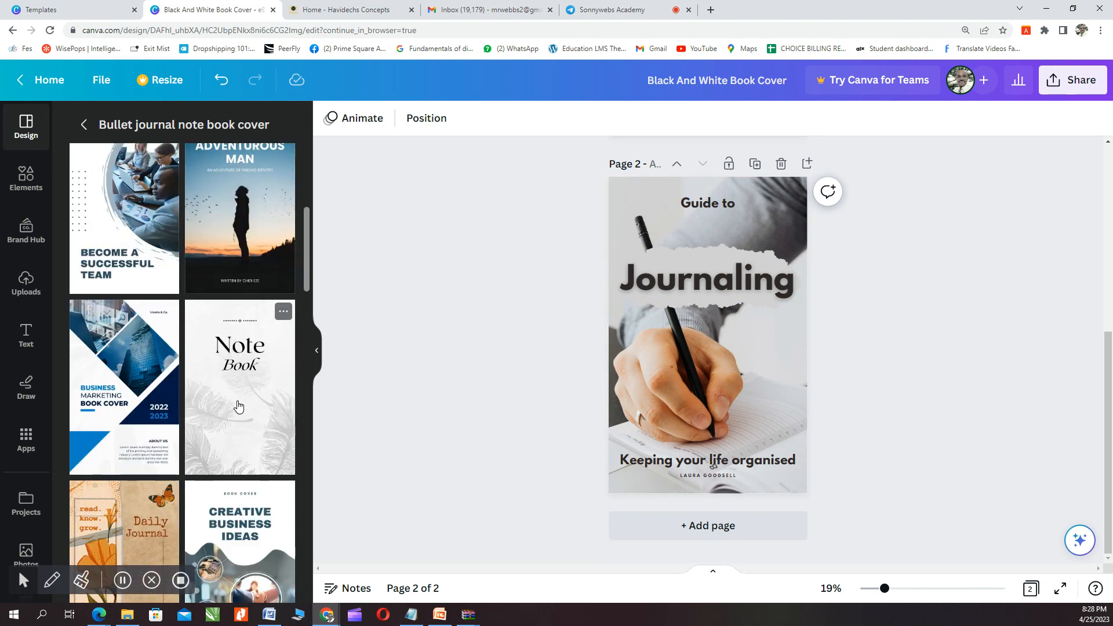
pyautogui.scroll(3, 235, 406)
pyautogui.scroll(5, 705, 393)
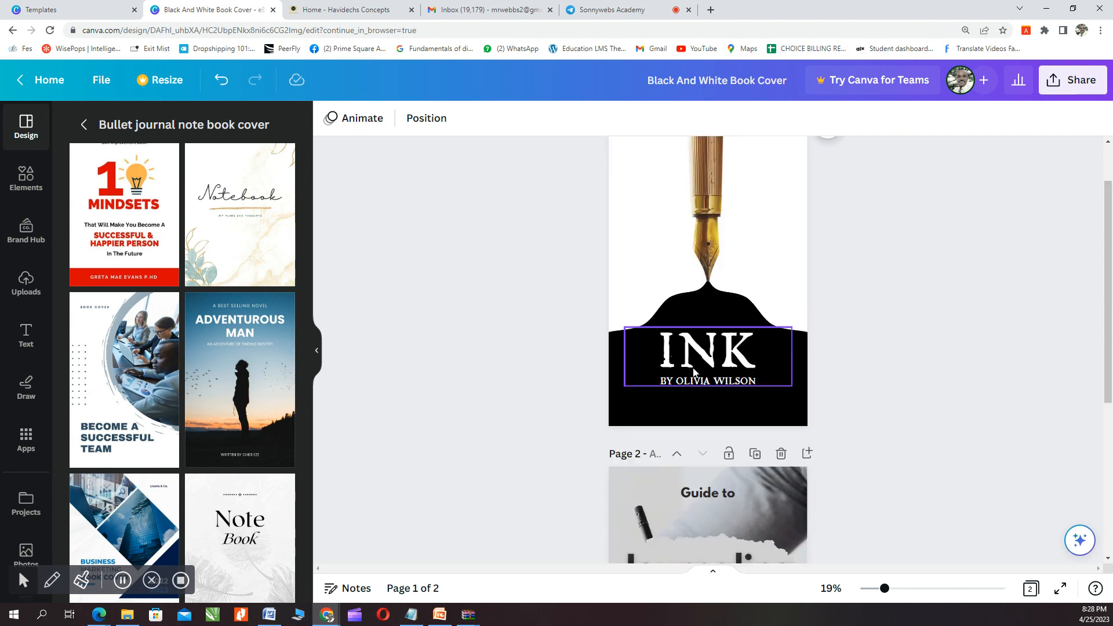
pyautogui.scroll(-4, 690, 388)
# Step: Detach the writing-hand photo from the page 2 background and reposition it slightly up and to the left
pyautogui.click(700, 263)
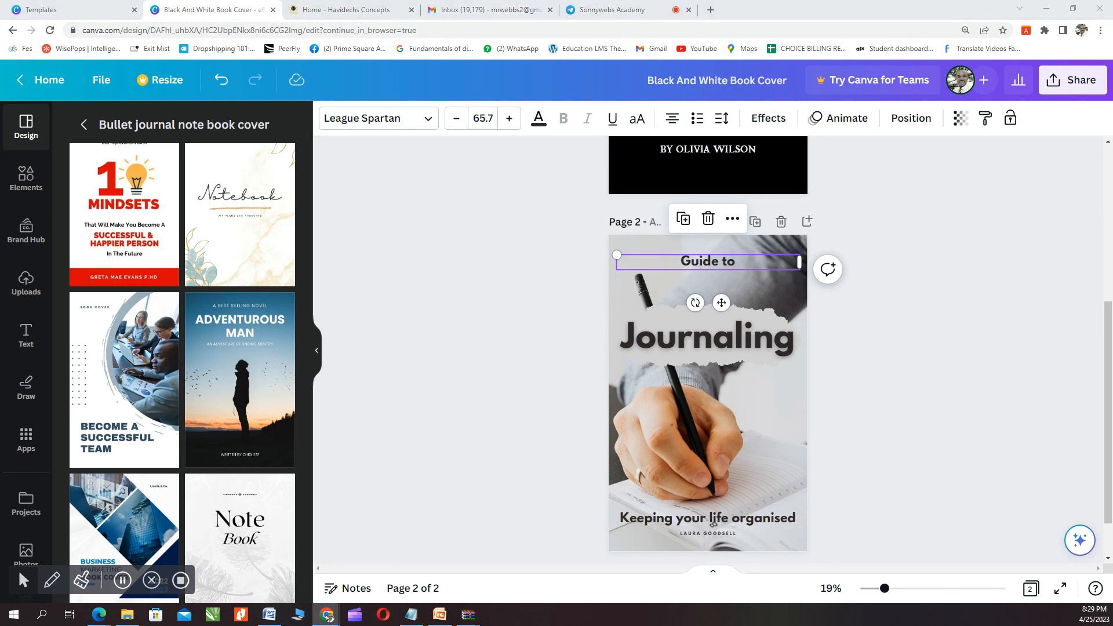
pyautogui.click(665, 450)
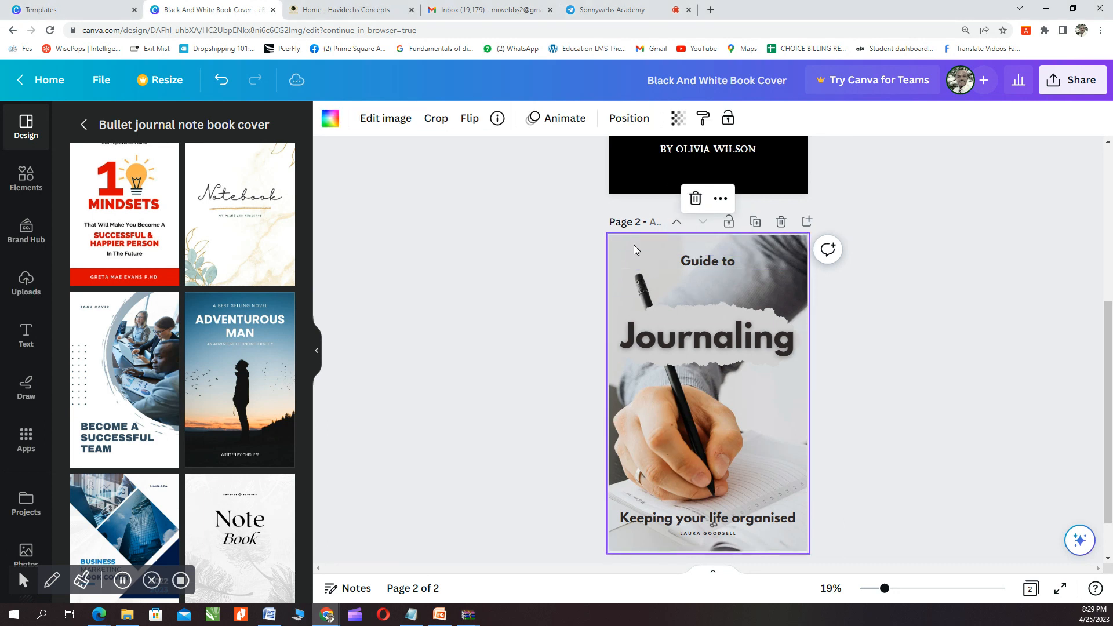
pyautogui.rightClick(669, 450)
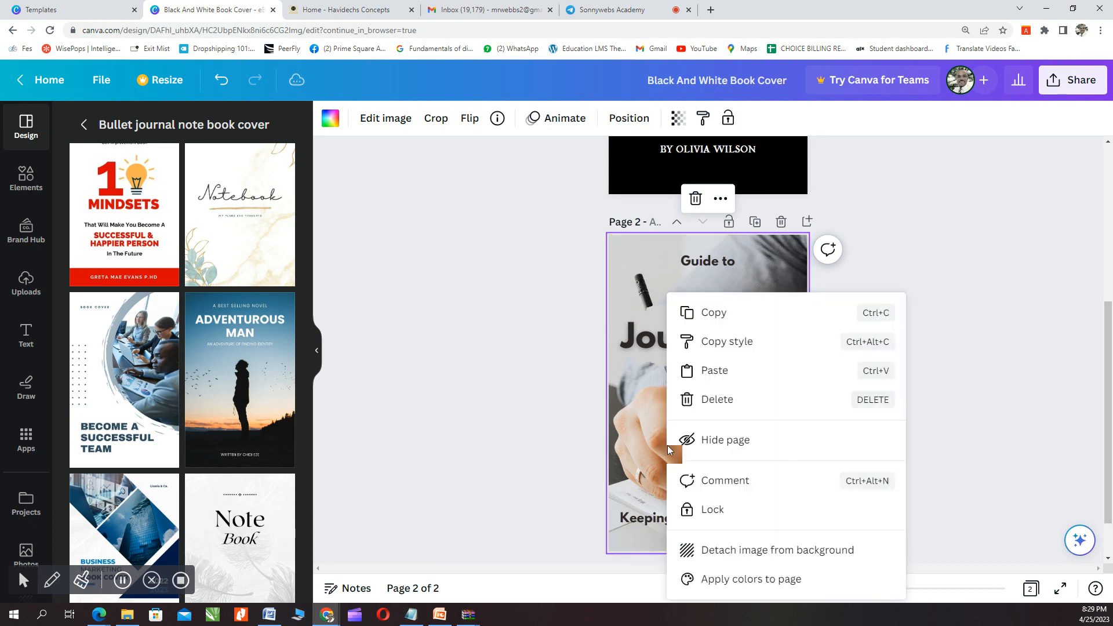
pyautogui.click(707, 556)
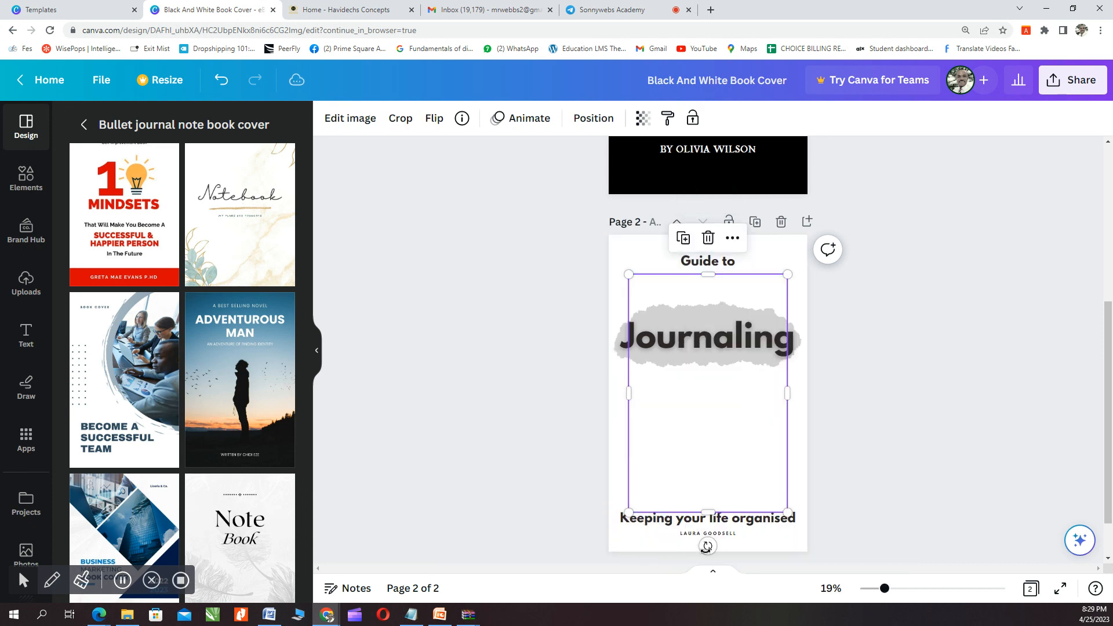
pyautogui.moveTo(676, 380)
pyautogui.mouseDown()
pyautogui.moveTo(739, 321)
pyautogui.moveTo(650, 188)
pyautogui.moveTo(623, 373)
pyautogui.moveTo(646, 448)
pyautogui.moveTo(727, 497)
pyautogui.moveTo(672, 378)
pyautogui.mouseUp()
pyautogui.moveTo(673, 439); pyautogui.dragTo(667, 417)
# Step: Set the detached writing-hand photo as the background of page 2 again
pyautogui.rightClick(667, 418)
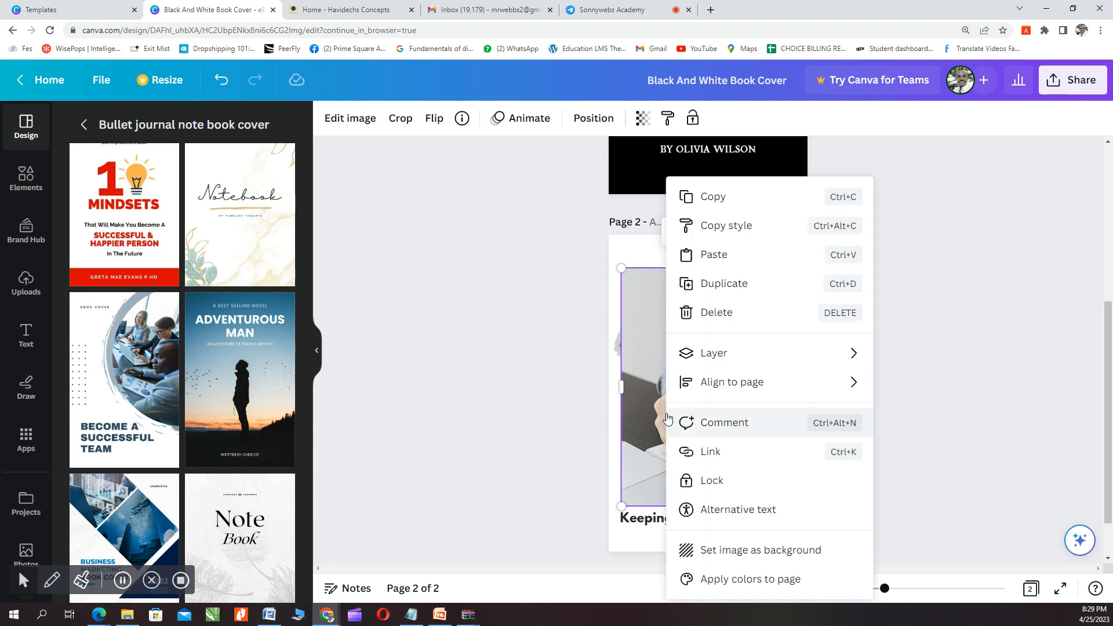
pyautogui.click(652, 309)
pyautogui.rightClick(676, 427)
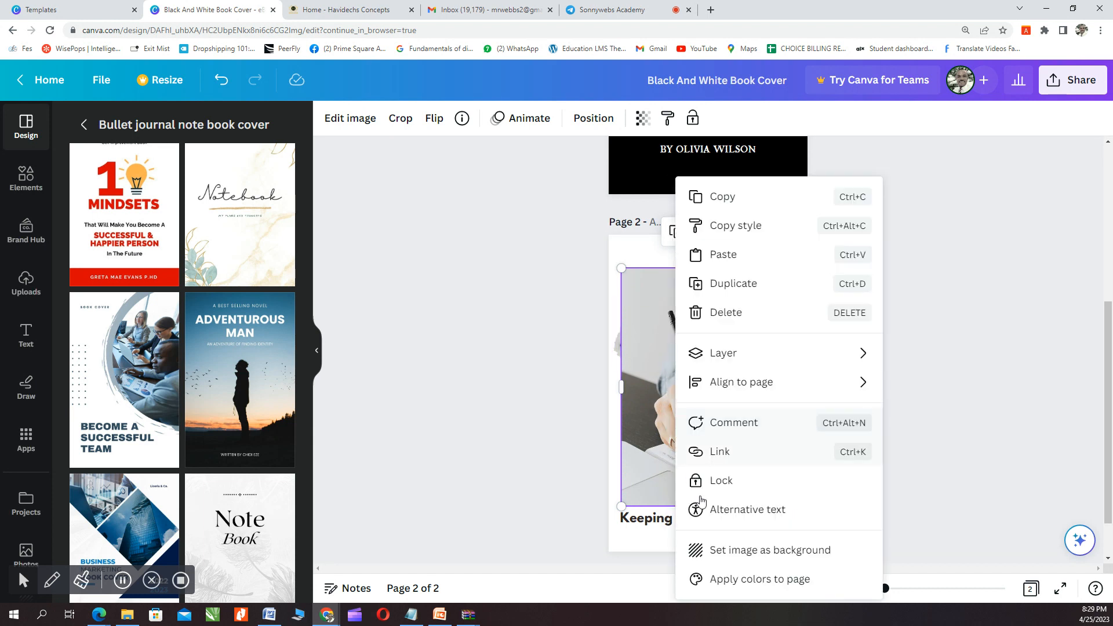
pyautogui.click(713, 549)
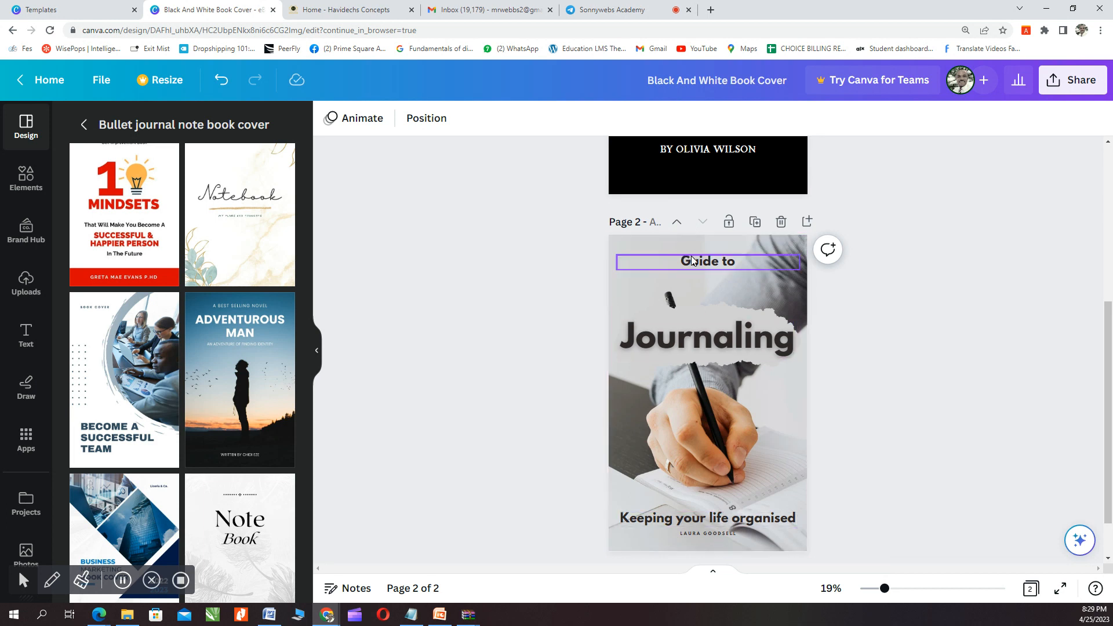
# Step: Replace the cover title "Journaling" on page 2 with "letter writing"
pyautogui.click(689, 343)
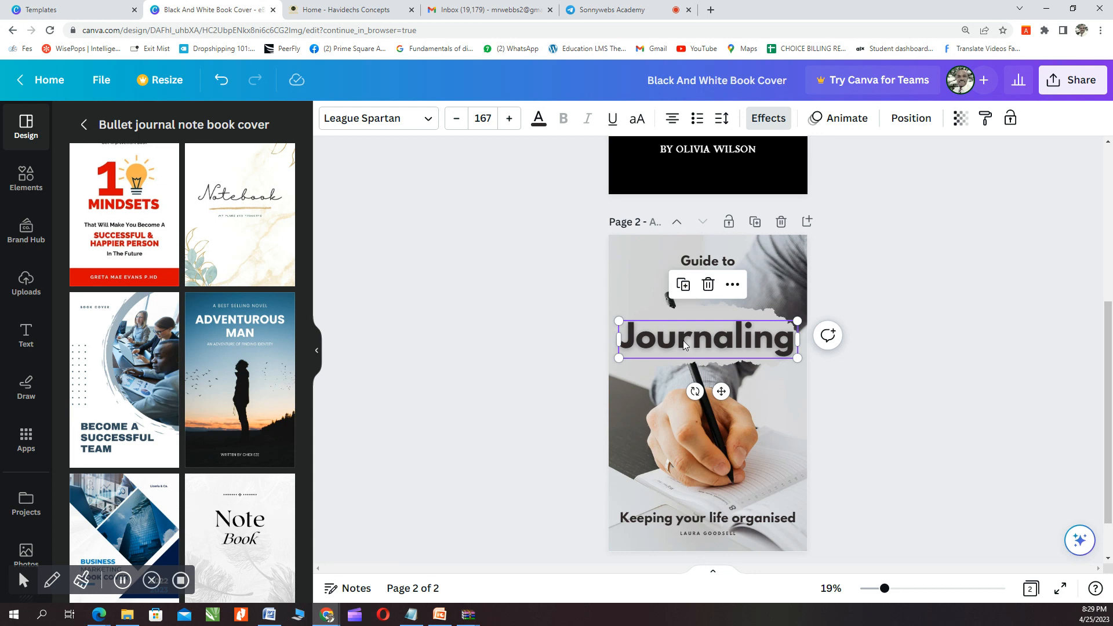
pyautogui.doubleClick(685, 343)
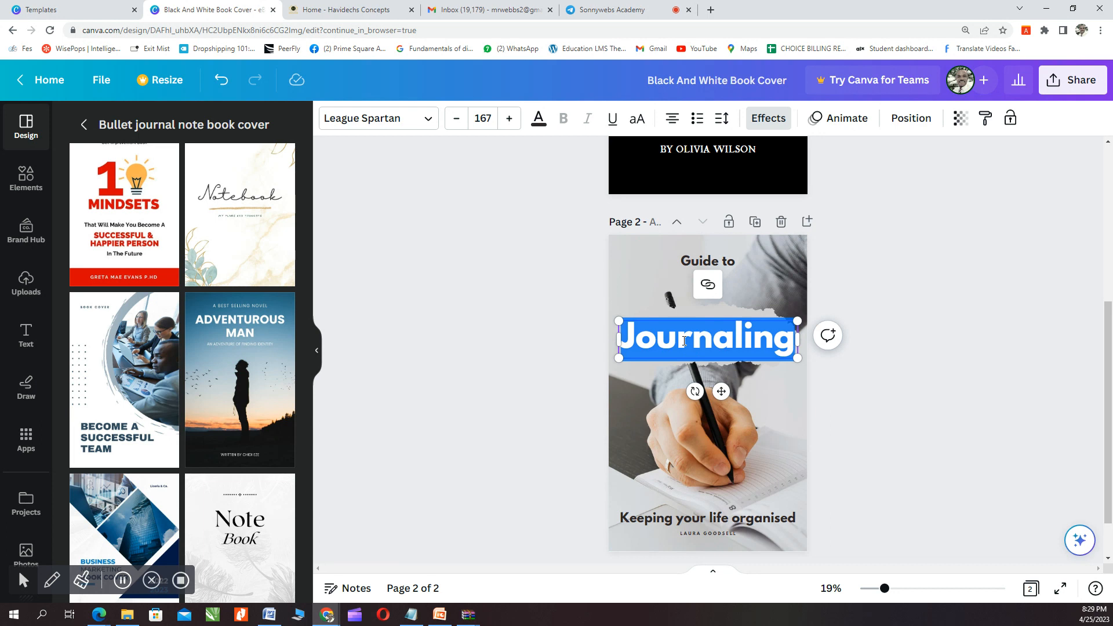
pyautogui.write('letter')
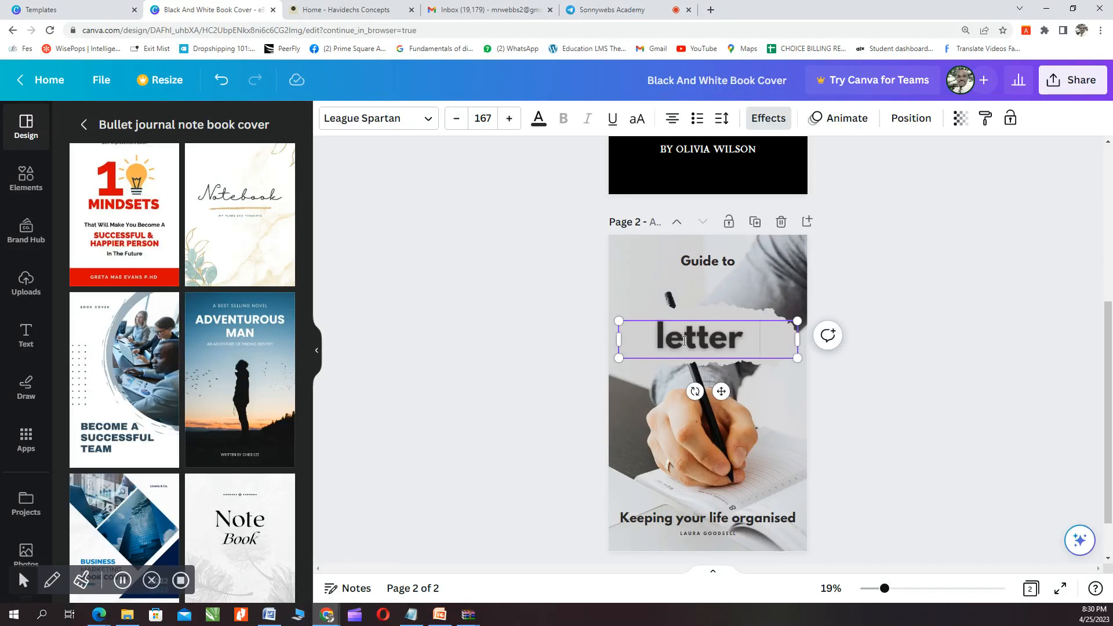
pyautogui.write('wri')
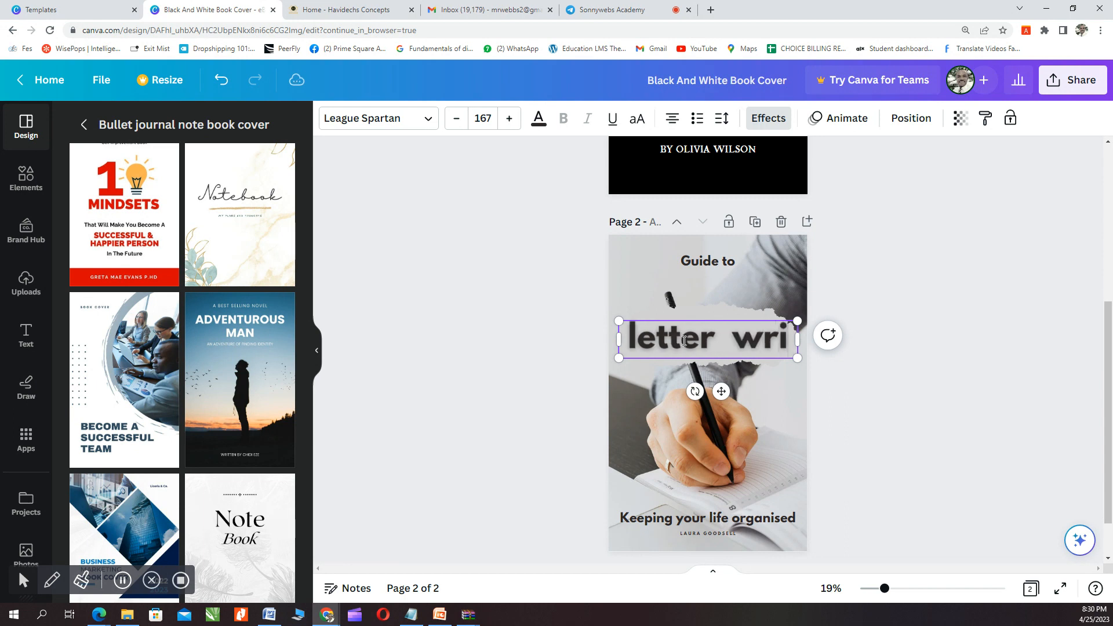
pyautogui.write('ting')
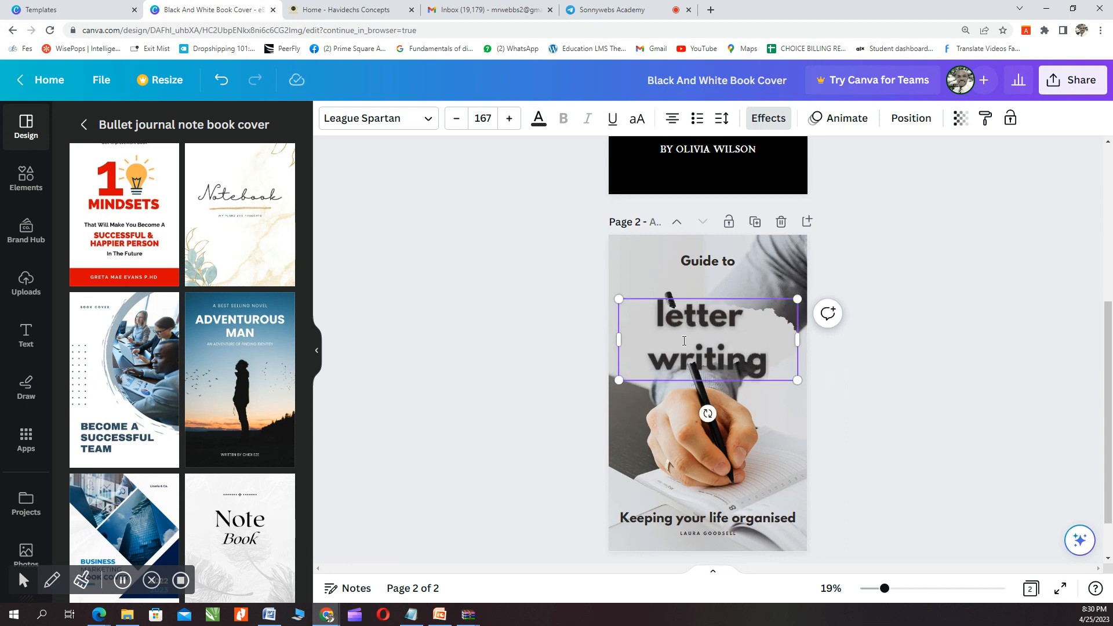
pyautogui.click(903, 276)
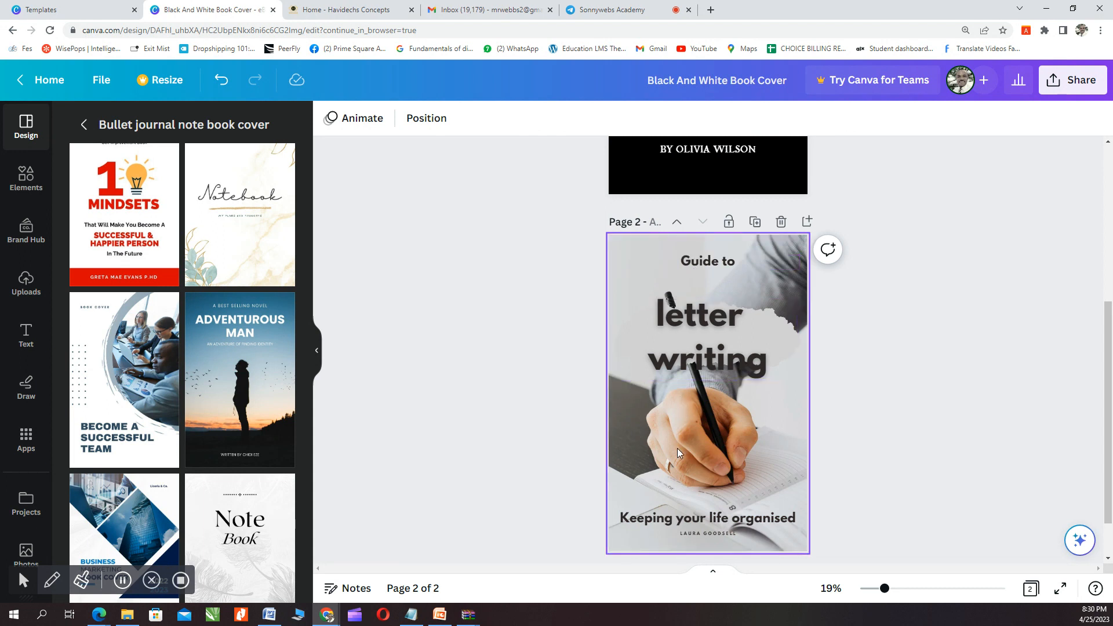
# Step: Replace the tagline "Keeping your life organised" on page 2 with "How to write effectively"
pyautogui.doubleClick(659, 524)
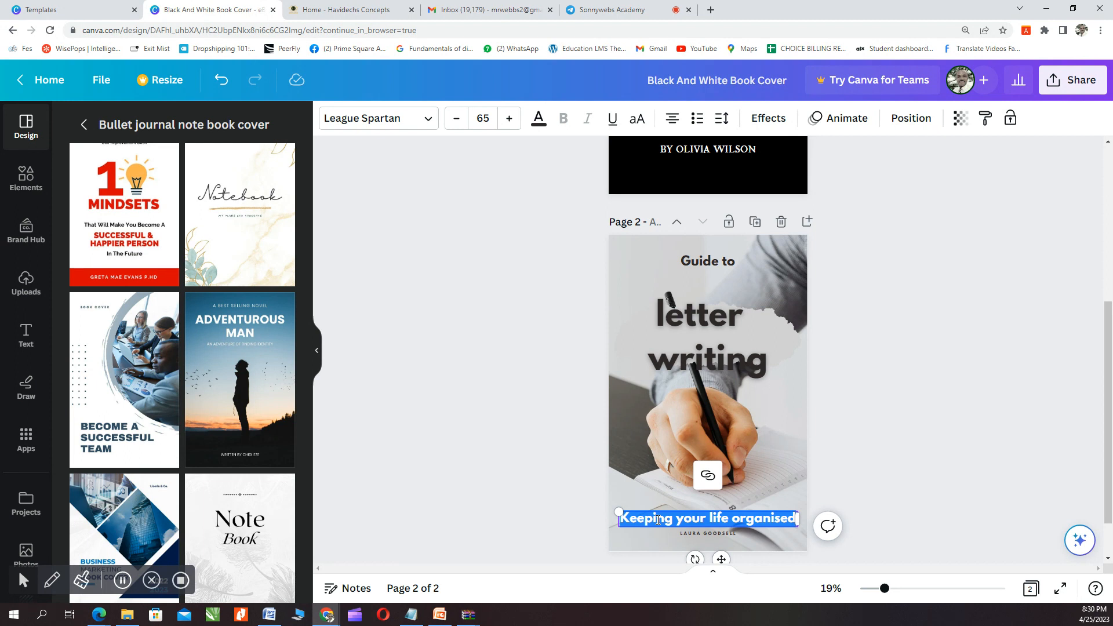
pyautogui.moveTo(885, 588); pyautogui.dragTo(915, 588)
pyautogui.scroll(-5, 759, 475)
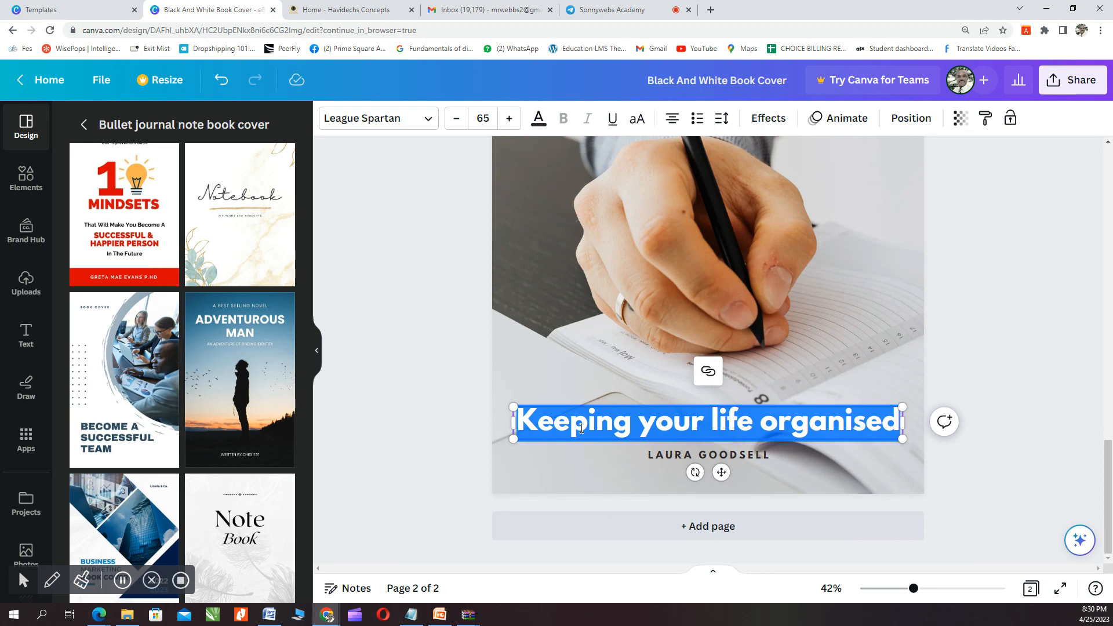
pyautogui.scroll(5, 615, 406)
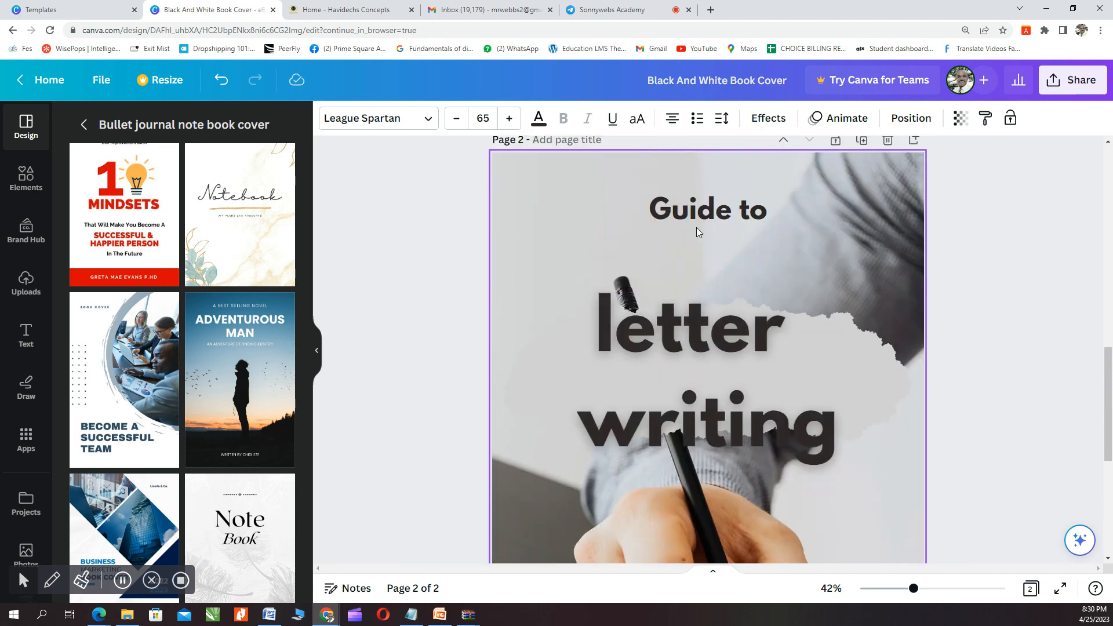
pyautogui.scroll(-1, 649, 360)
pyautogui.scroll(-5, 657, 352)
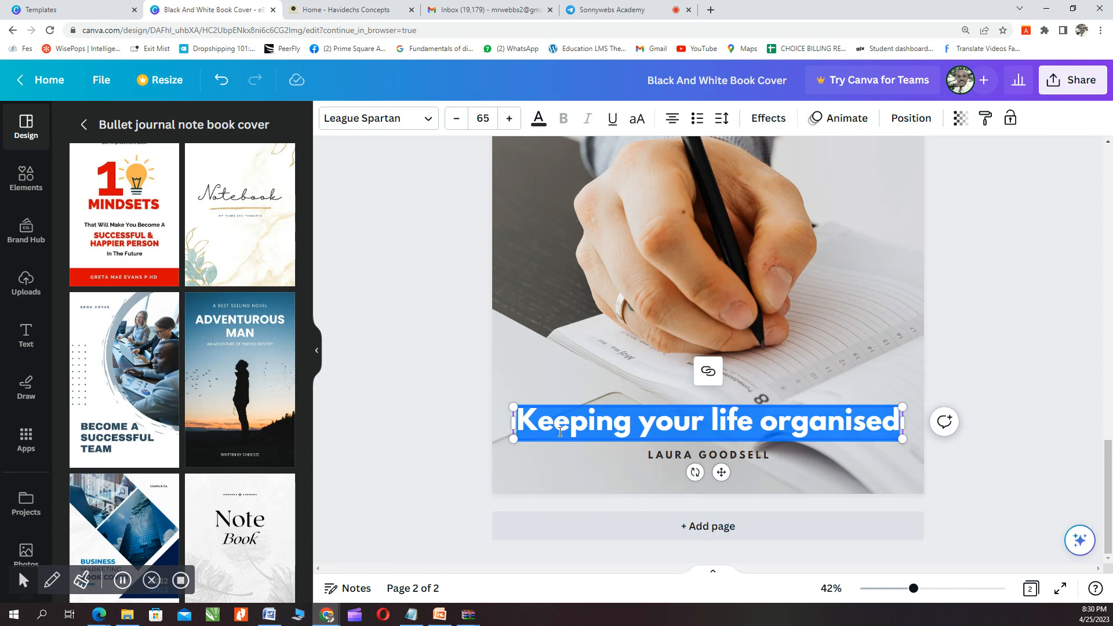
pyautogui.doubleClick(562, 429)
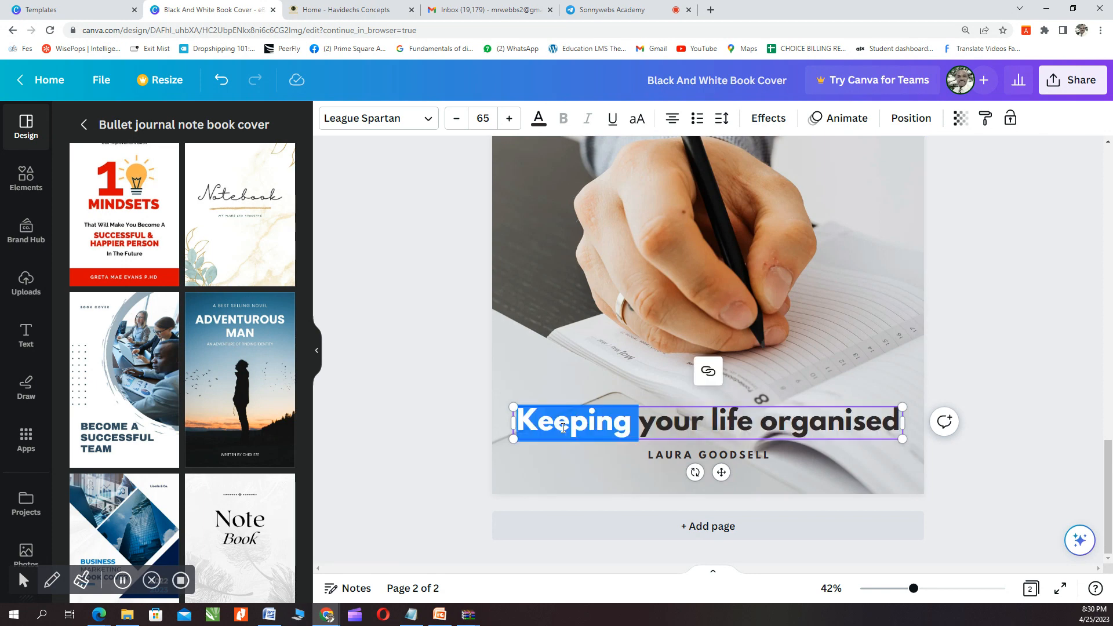
pyautogui.tripleClick(563, 428)
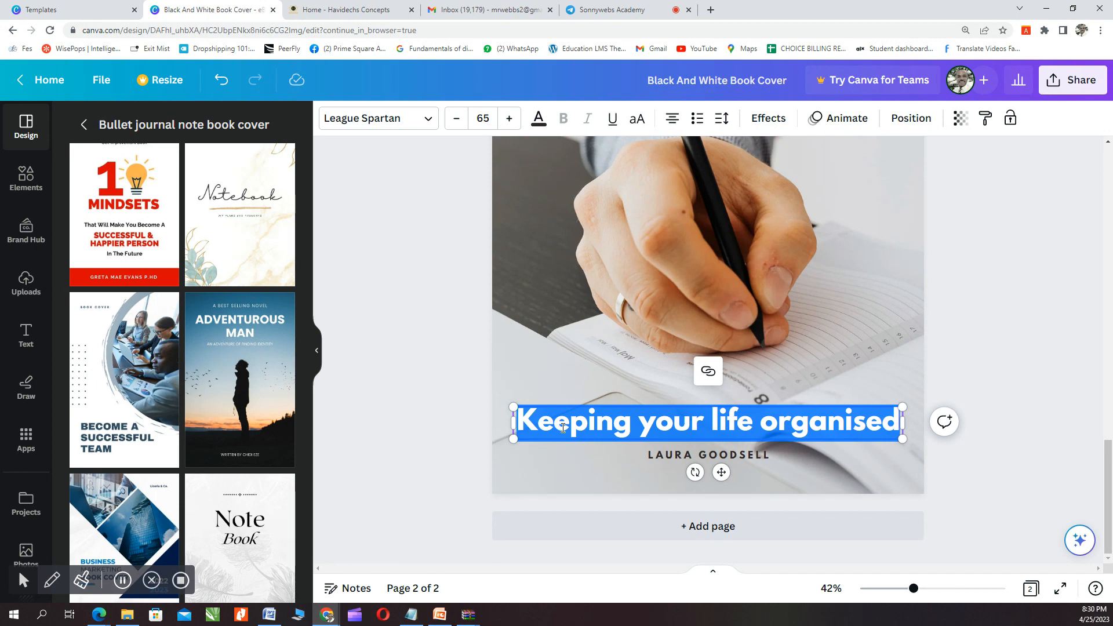
pyautogui.write('How to write effectively')
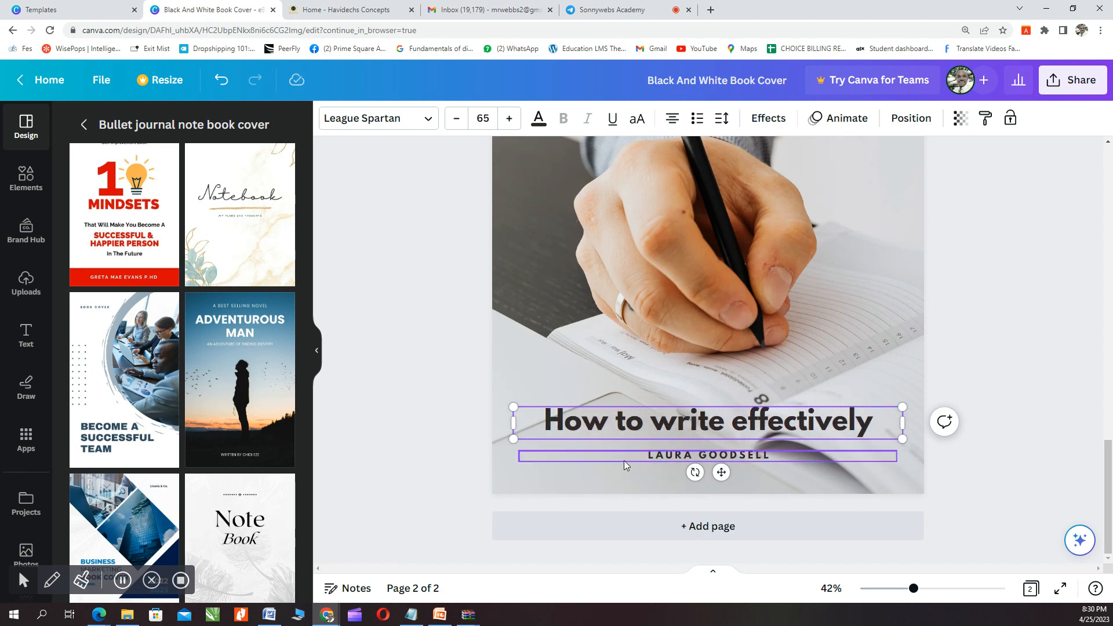
# Step: Replace the placeholder author name below the tagline with the author's full name and review the cover
pyautogui.doubleClick(681, 454)
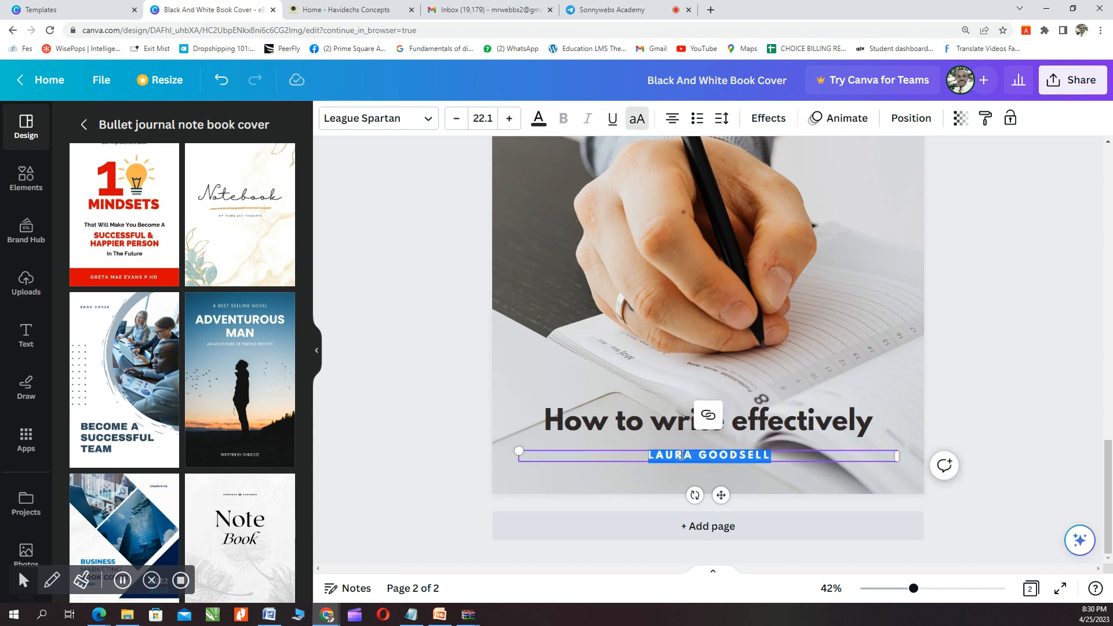
pyautogui.write('SONNY')
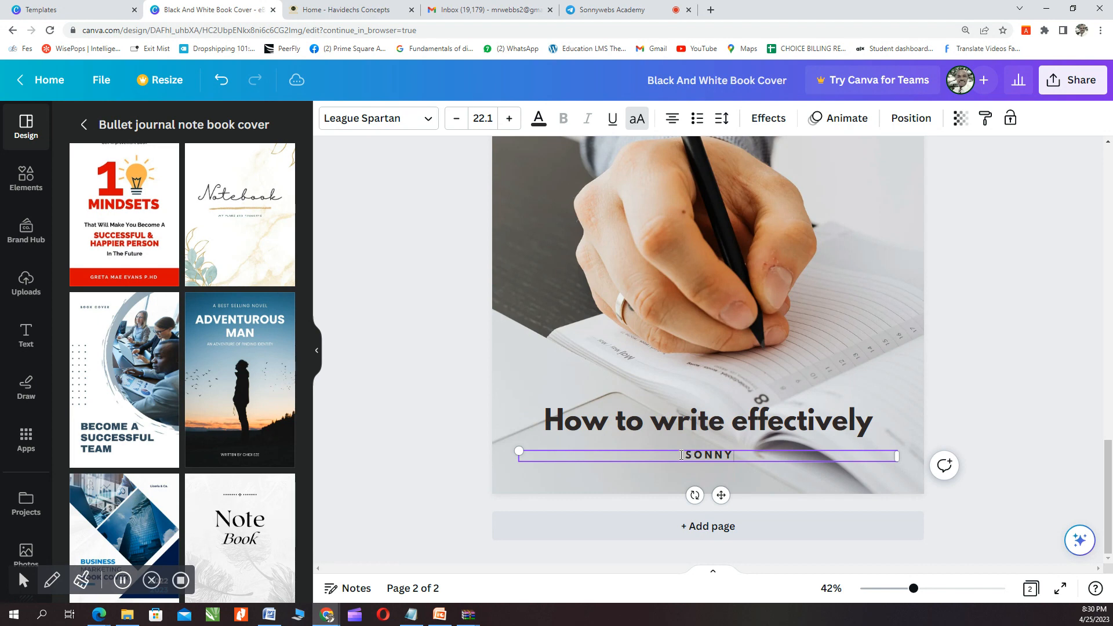
pyautogui.write(' OBOSON')
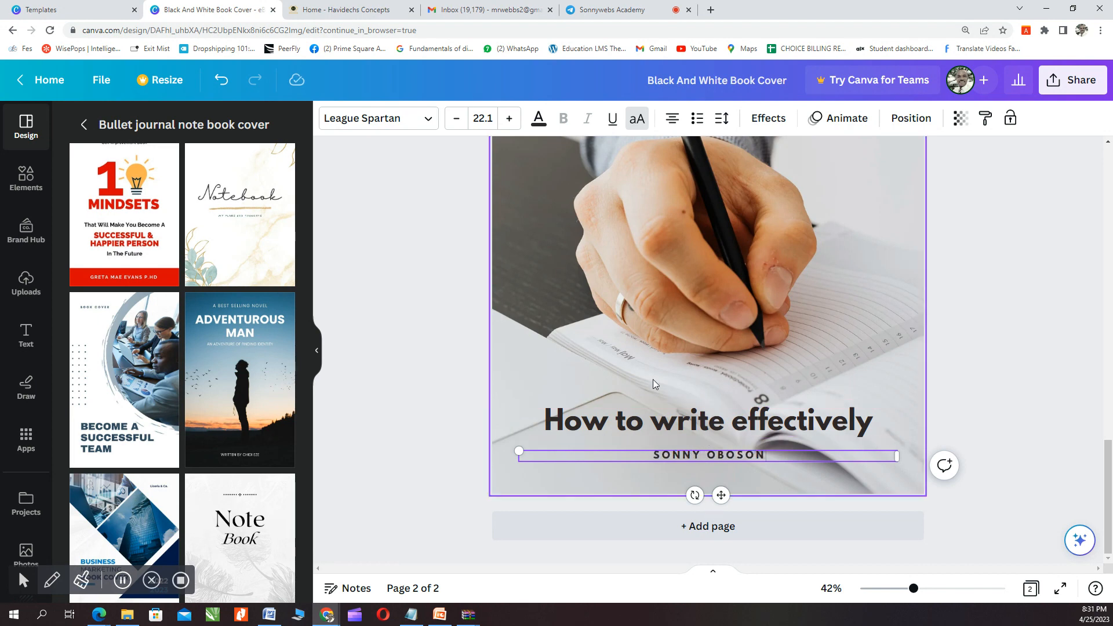
pyautogui.scroll(5, 777, 407)
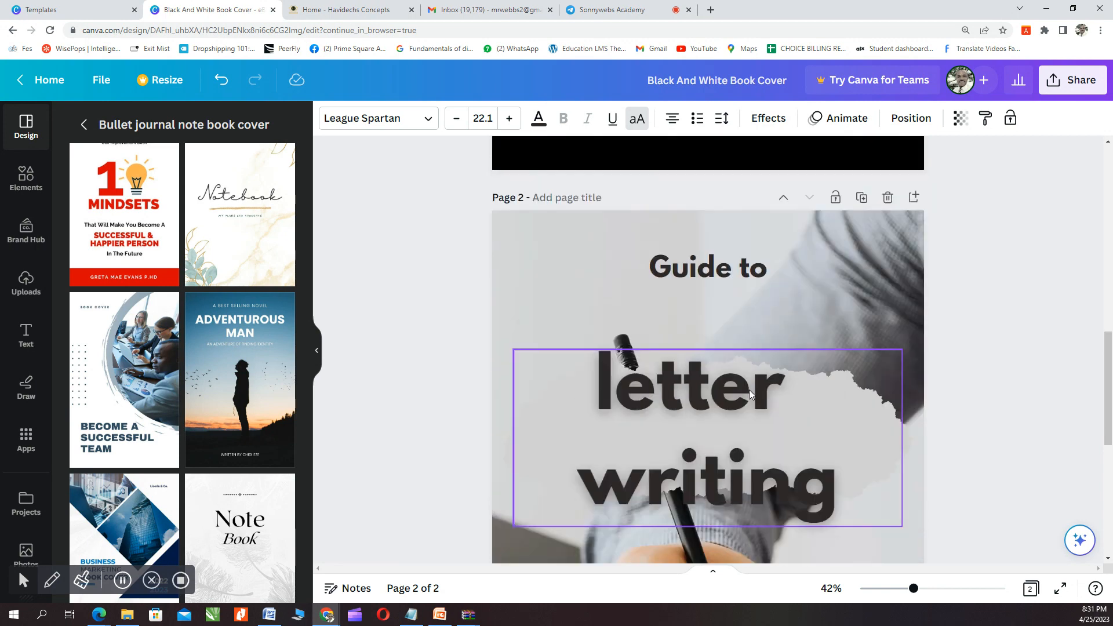
pyautogui.scroll(-3, 730, 347)
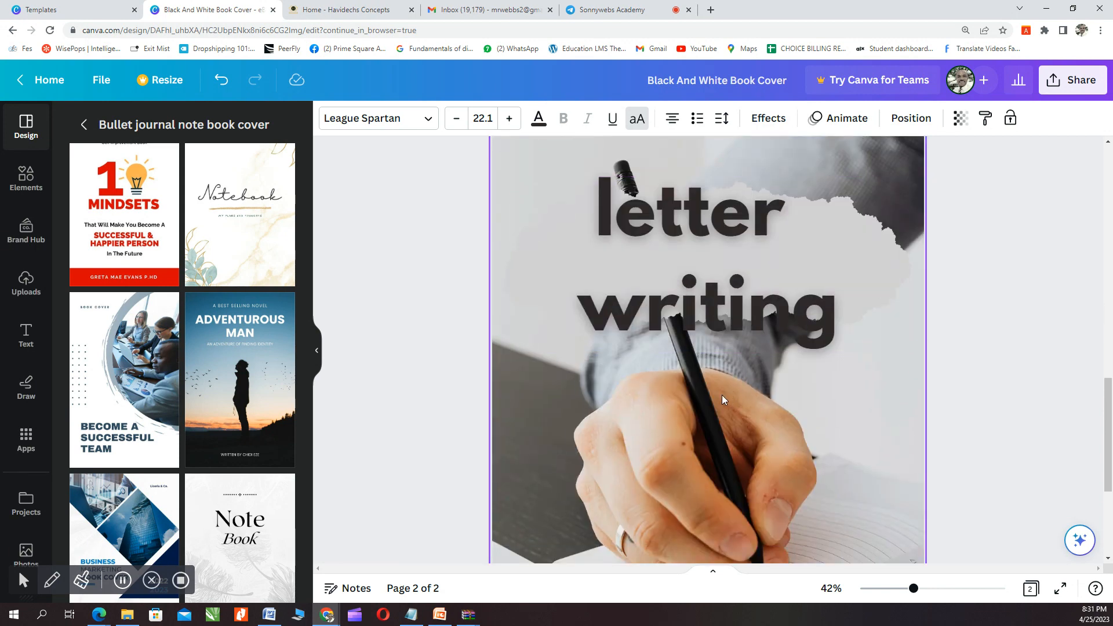
pyautogui.scroll(5, 713, 407)
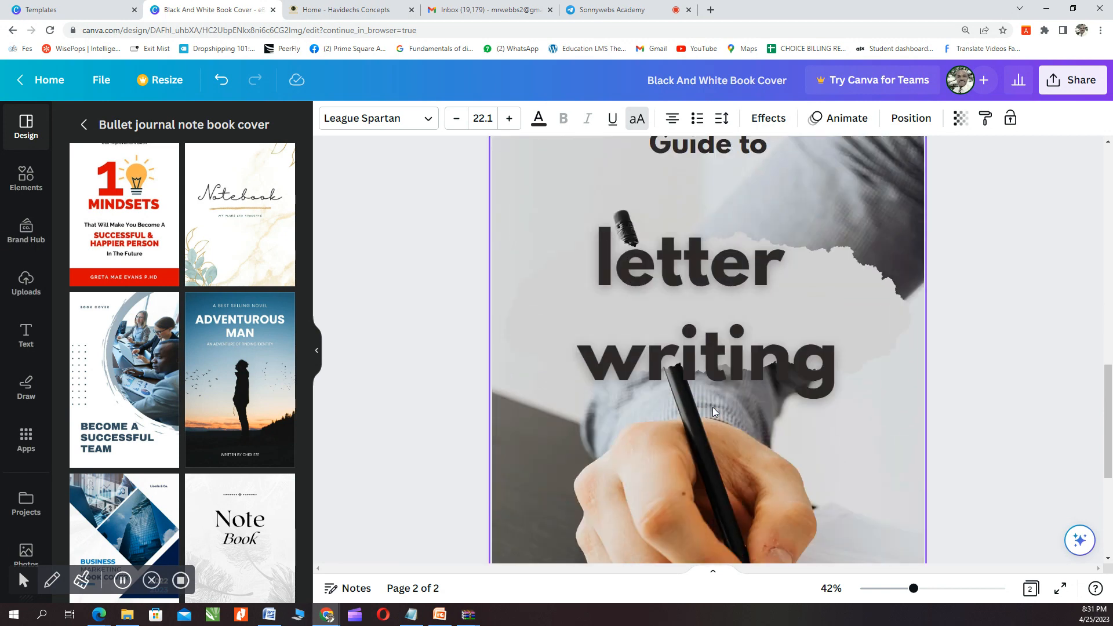
# Step: Delete page 1 with the "INK" fountain pen cover, keeping the letter writing cover
pyautogui.scroll(-2, 712, 366)
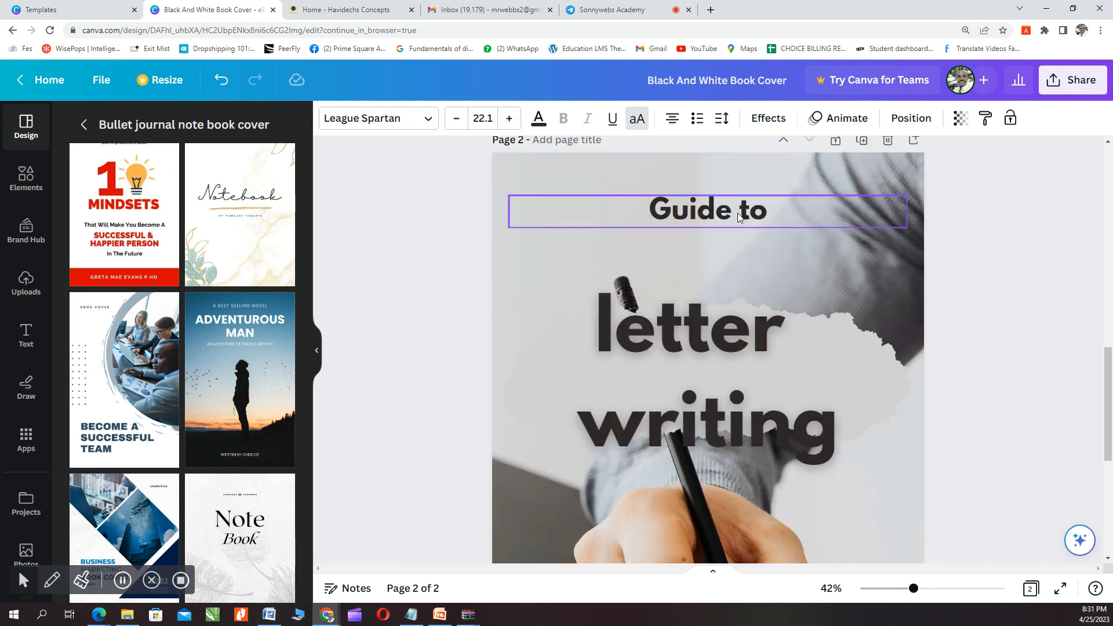
pyautogui.scroll(-4, 689, 331)
pyautogui.scroll(-1, 691, 352)
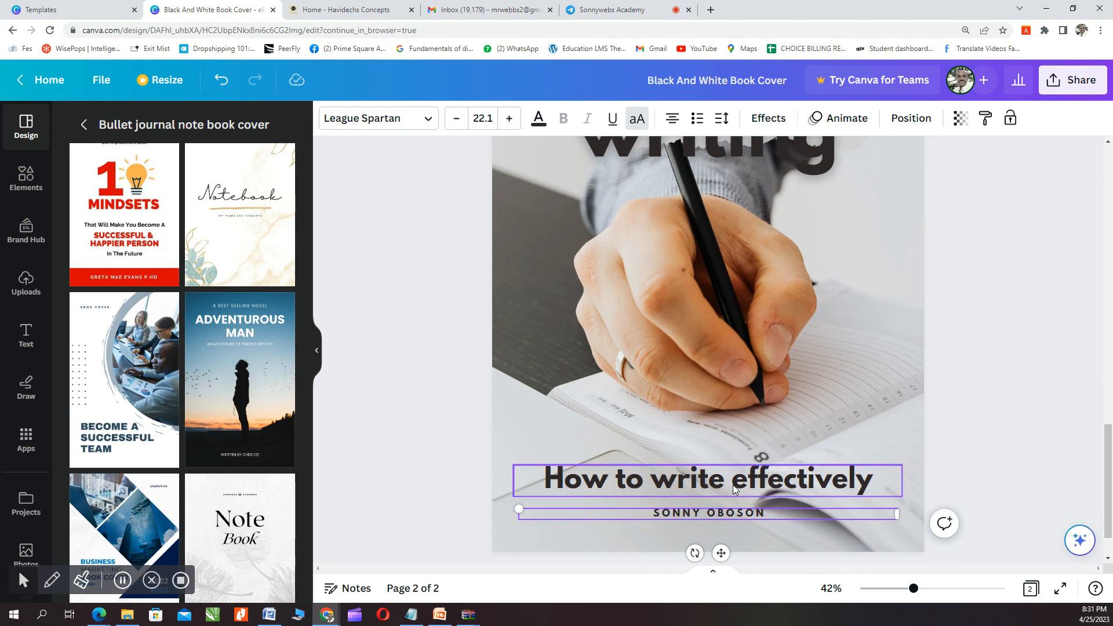
pyautogui.moveTo(915, 590); pyautogui.dragTo(897, 590)
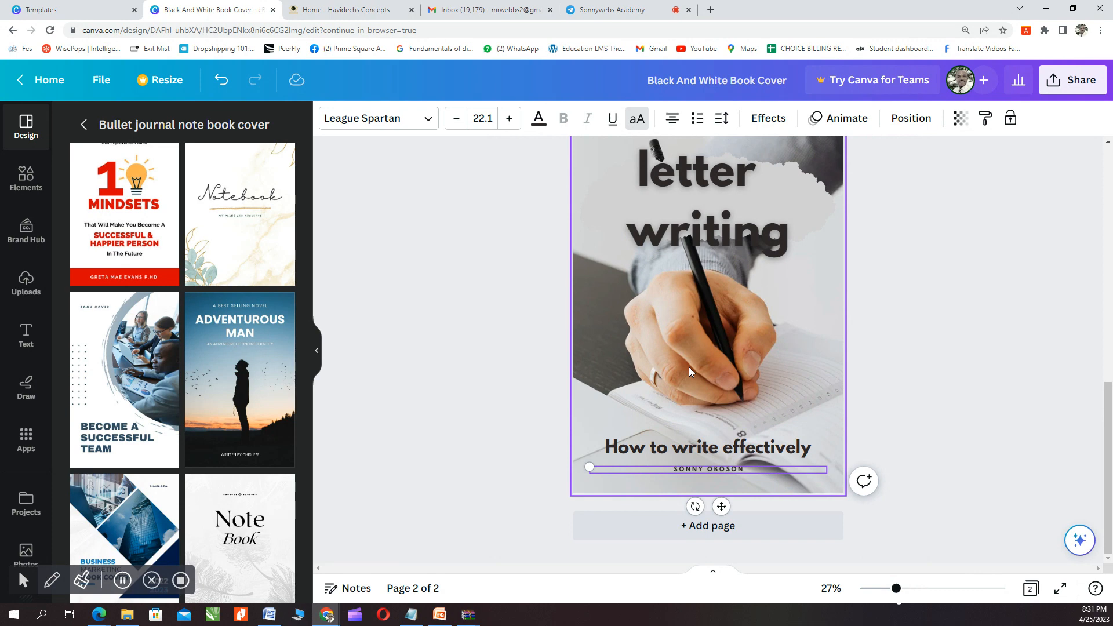
pyautogui.scroll(2, 689, 367)
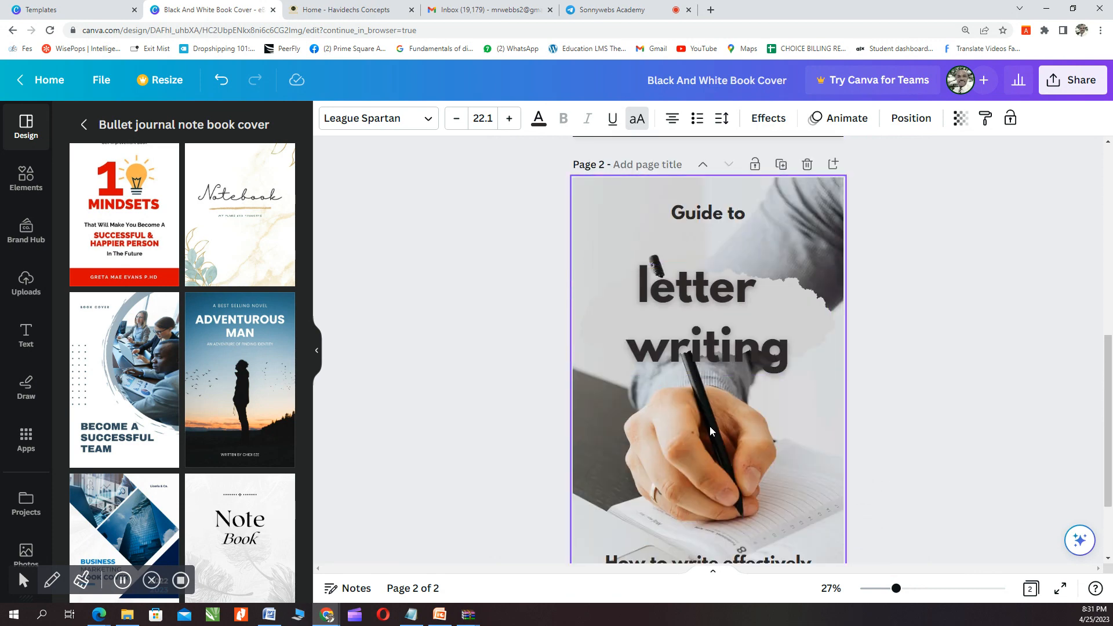
pyautogui.scroll(5, 710, 426)
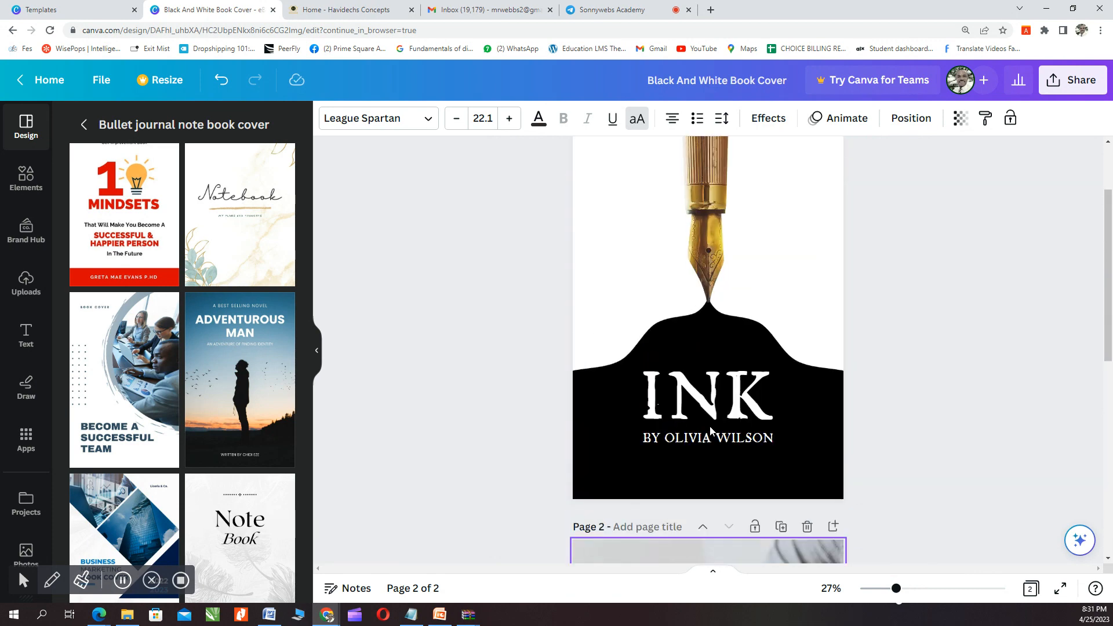
pyautogui.click(620, 304)
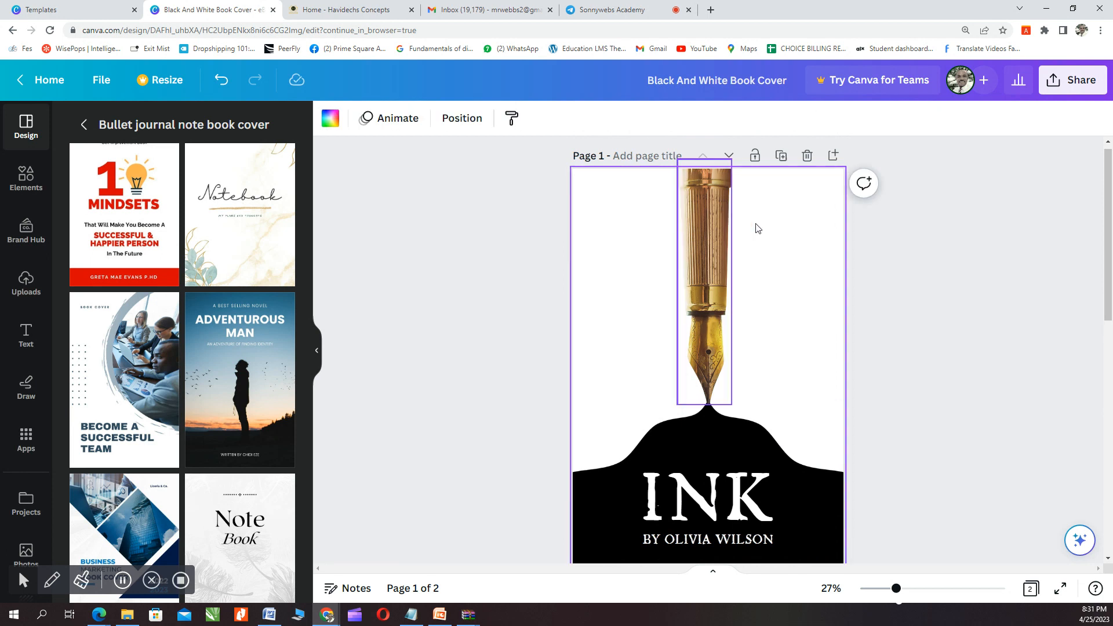
pyautogui.click(808, 156)
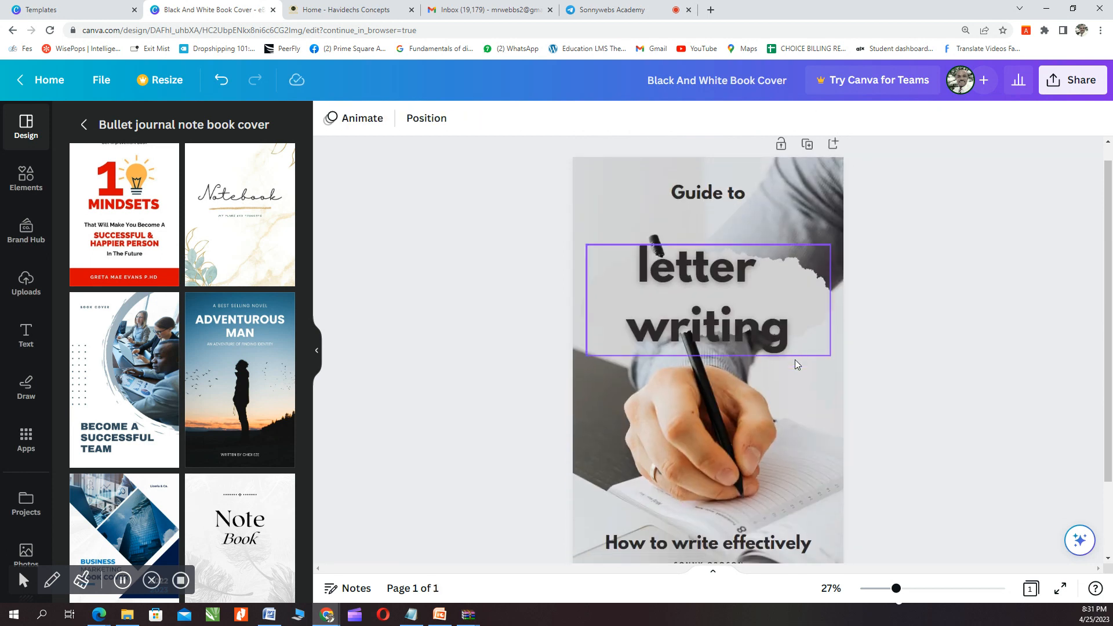
# Step: Examine the letter writing cover from the "Guide to" heading down to the tagline and author name
pyautogui.scroll(-2, 795, 360)
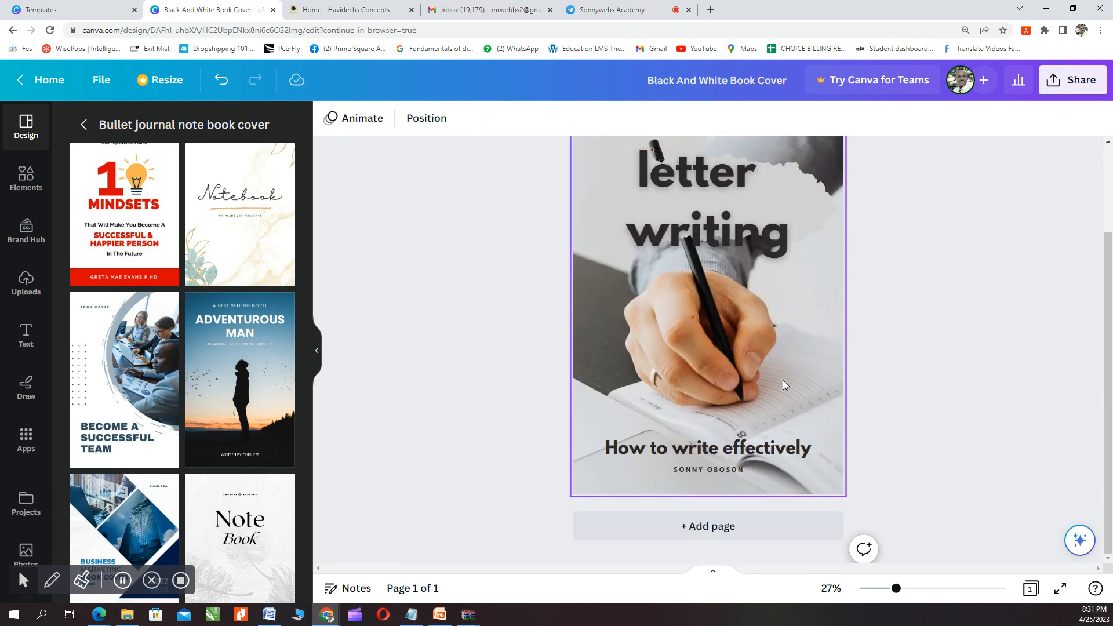
pyautogui.scroll(2, 783, 381)
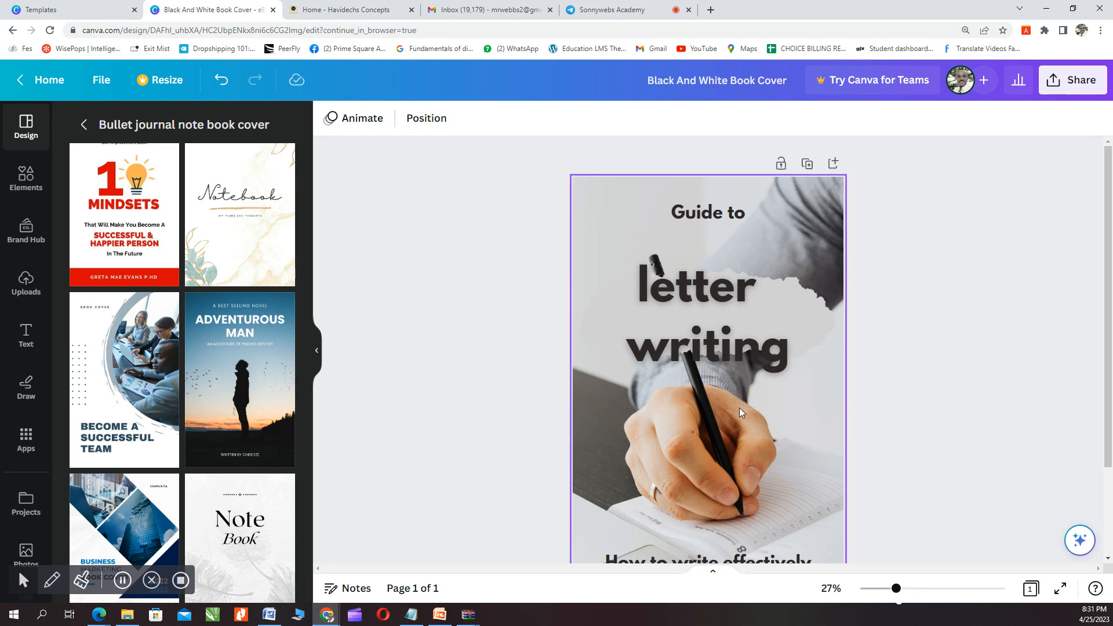
pyautogui.scroll(-2, 741, 409)
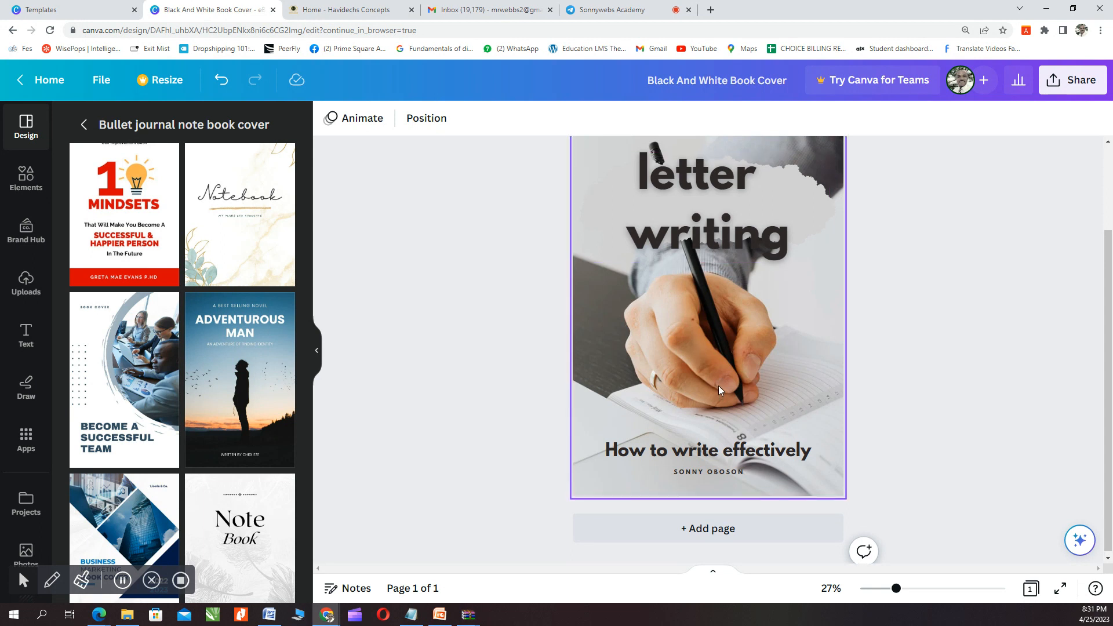
pyautogui.scroll(2, 718, 385)
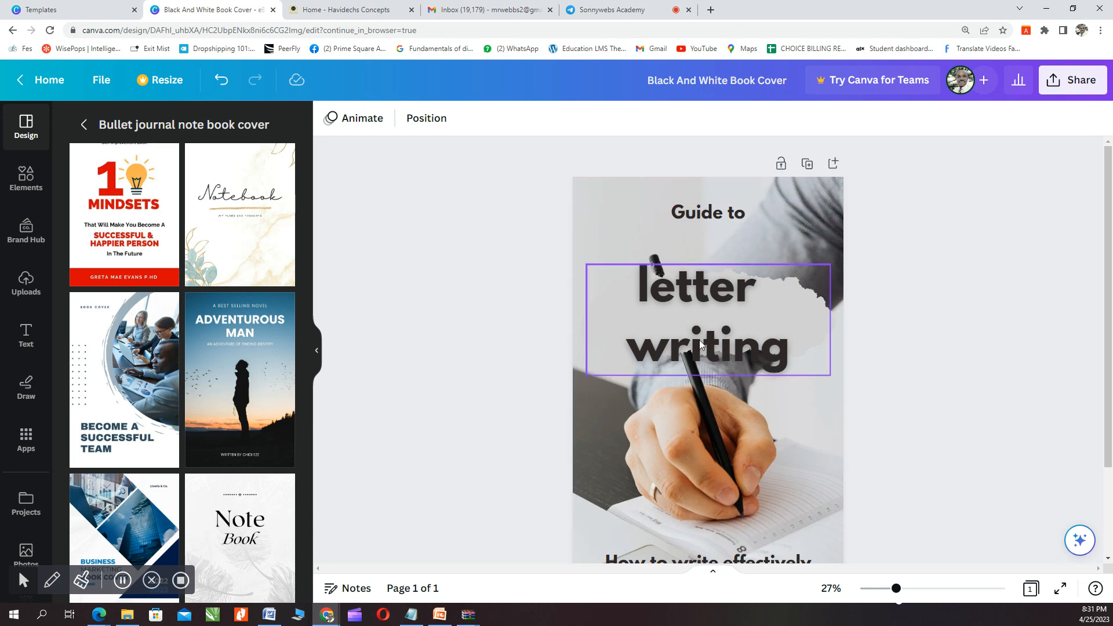
pyautogui.scroll(-1, 699, 340)
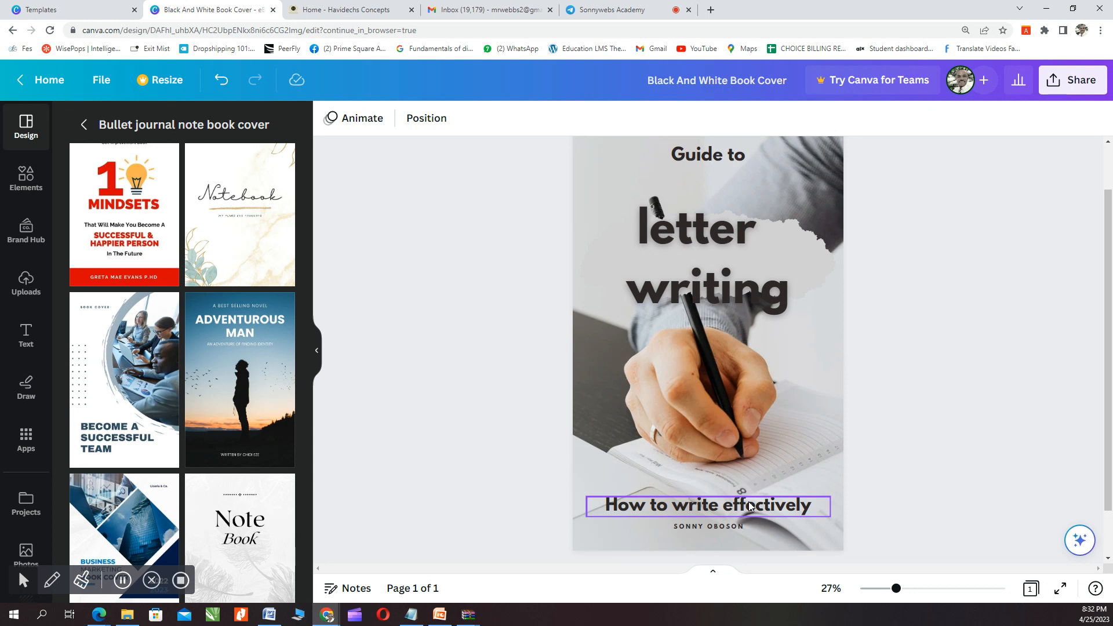
pyautogui.click(653, 507)
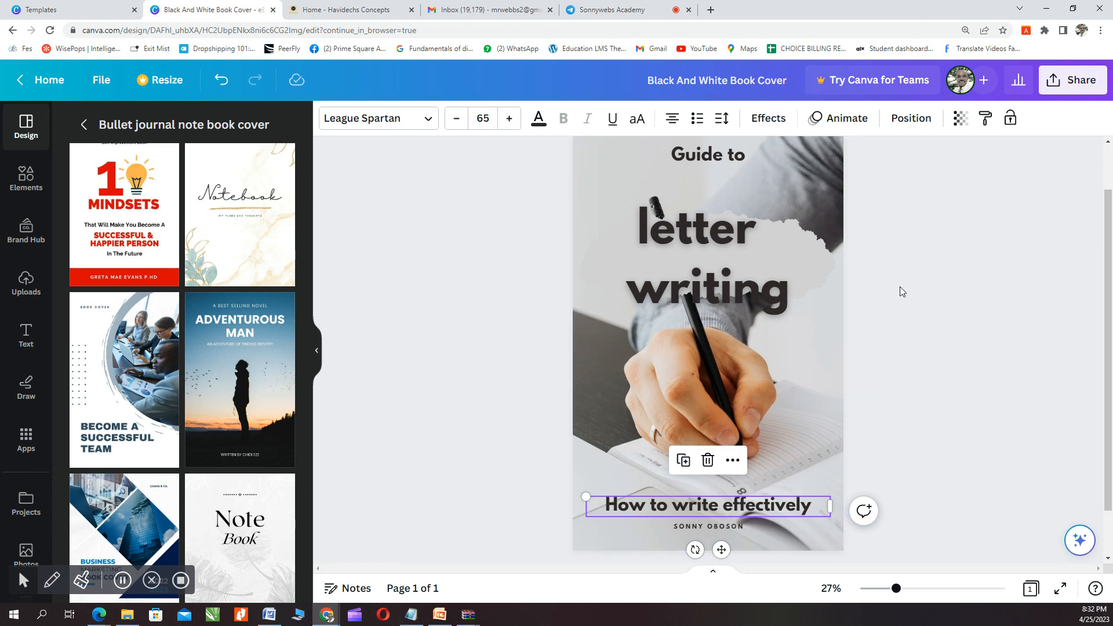
pyautogui.click(882, 353)
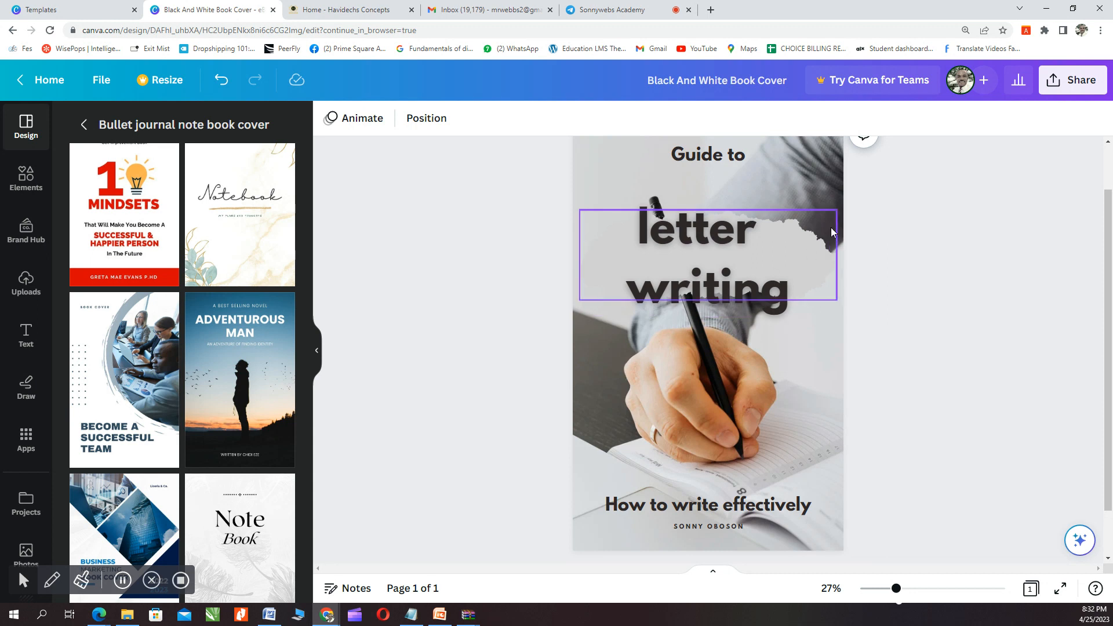
pyautogui.scroll(-1, 614, 488)
pyautogui.scroll(-1, 614, 488)
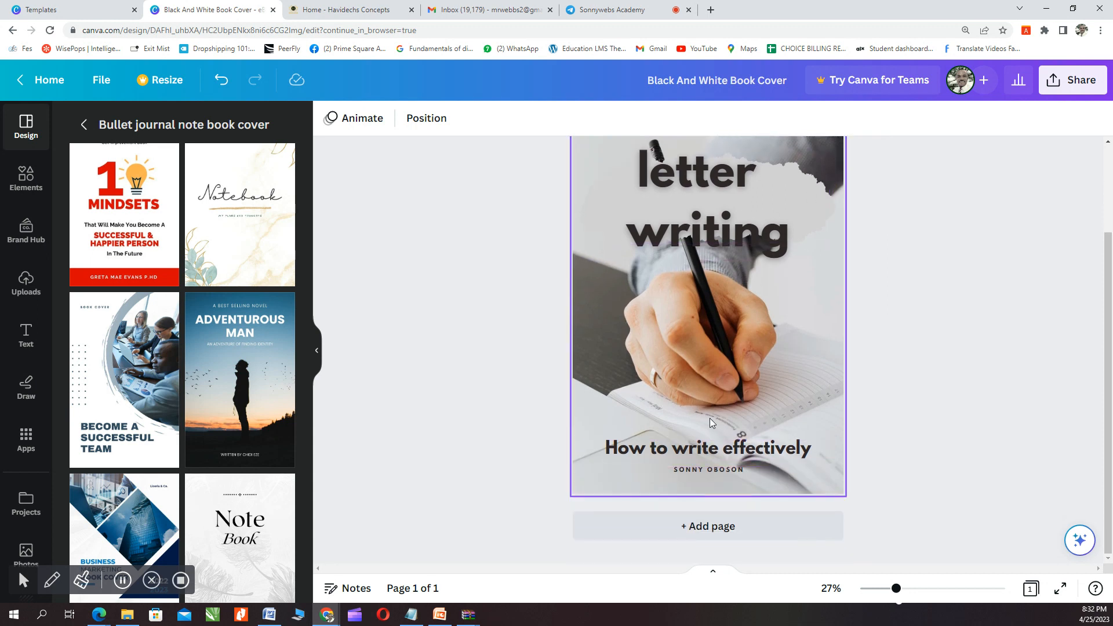
# Step: Add the "Become a Successful Team" book cover template as a new page 2 and look it over
pyautogui.click(123, 384)
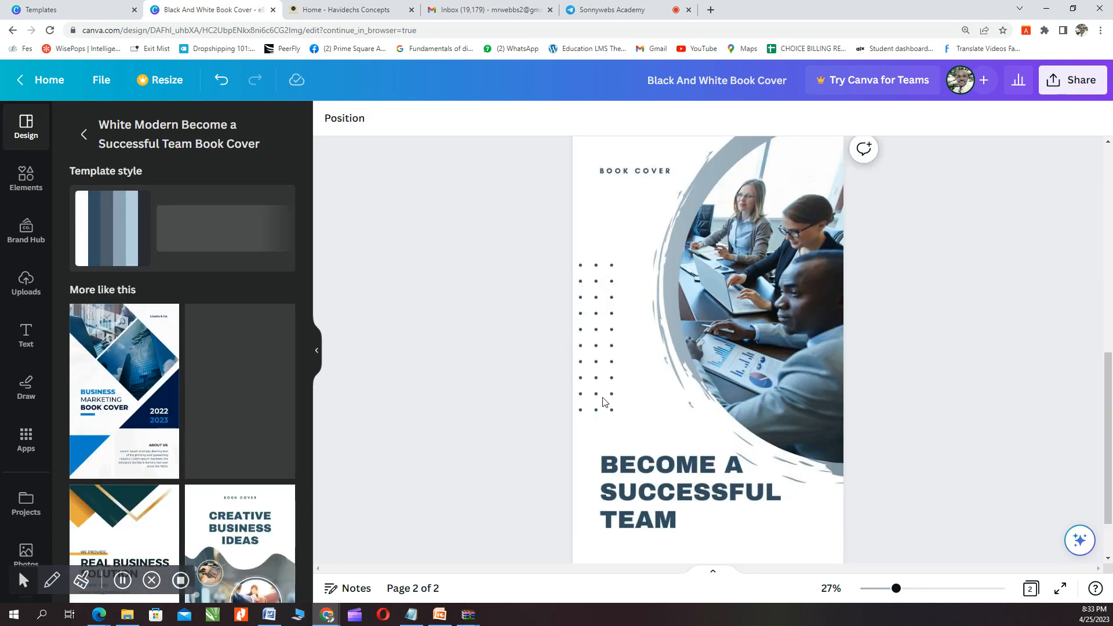
pyautogui.click(676, 400)
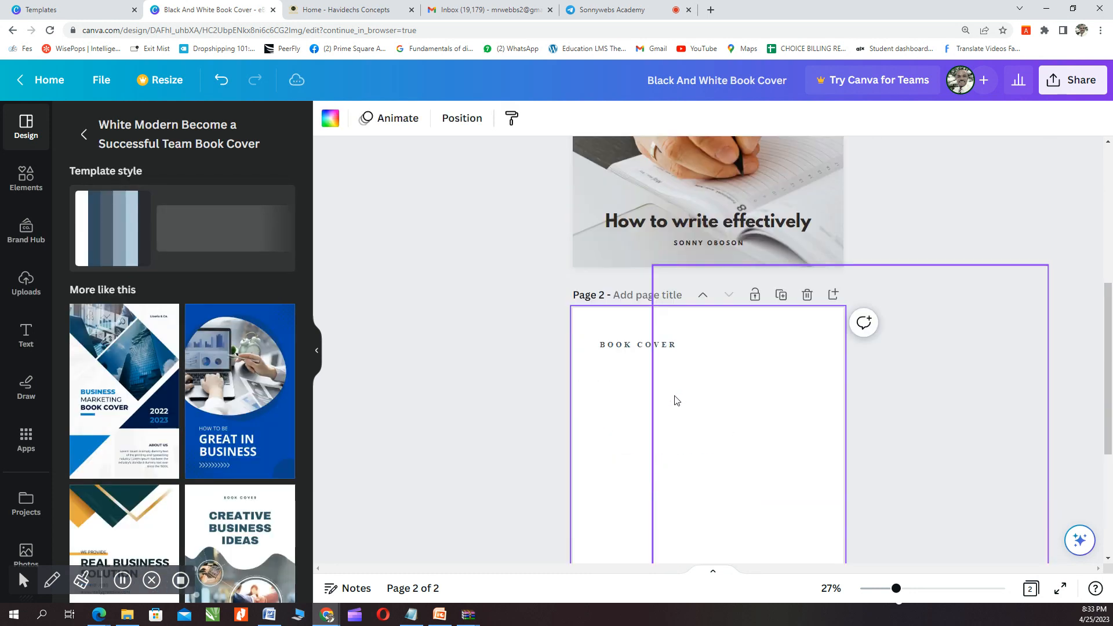
pyautogui.scroll(-4, 676, 400)
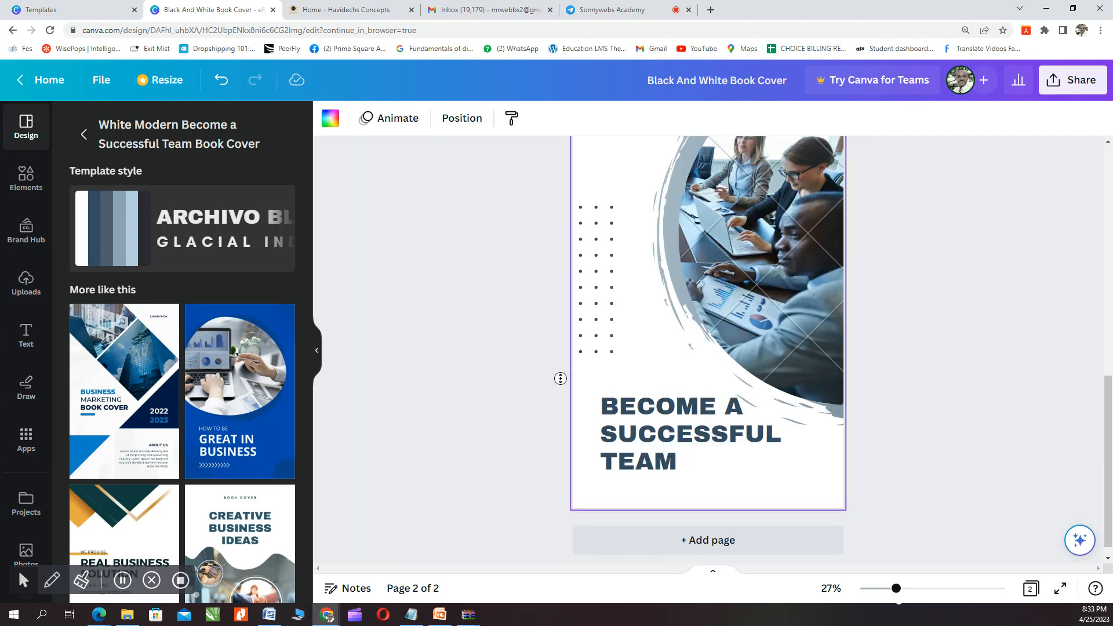
pyautogui.scroll(1, 562, 386)
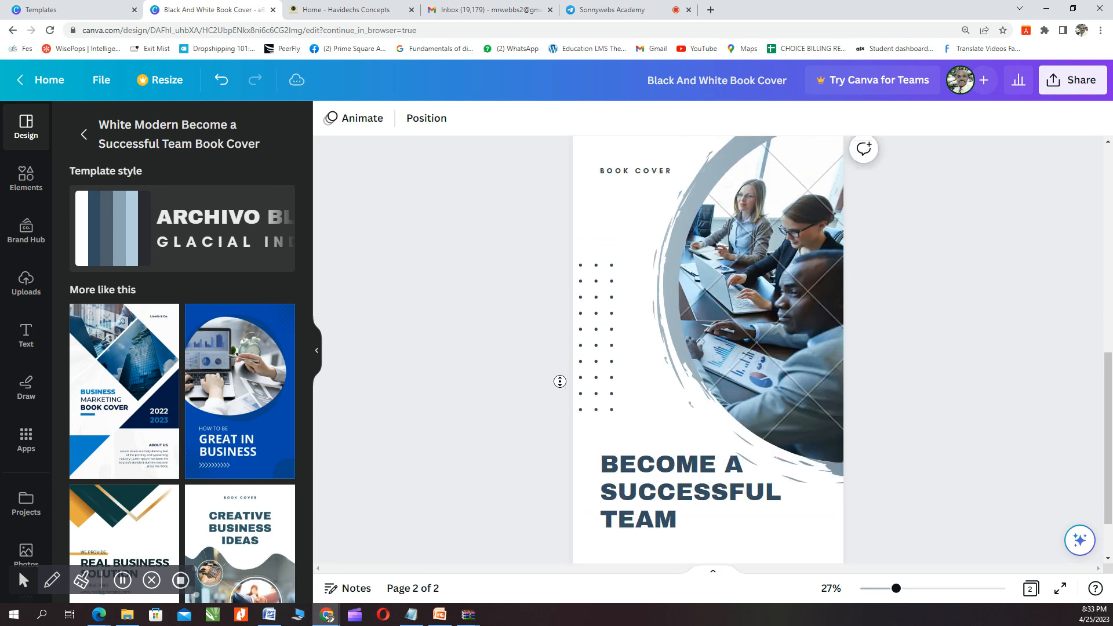
pyautogui.scroll(-1, 601, 448)
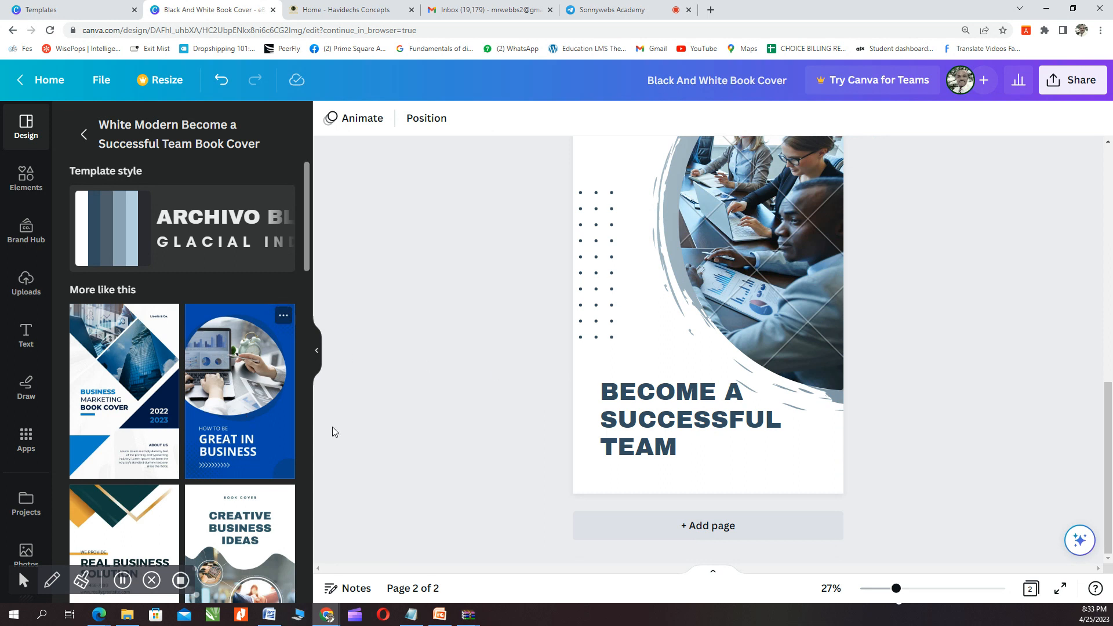
# Step: Add the cover page of the "Home Schooling" book cover template as a new page 3
pyautogui.scroll(-4, 216, 458)
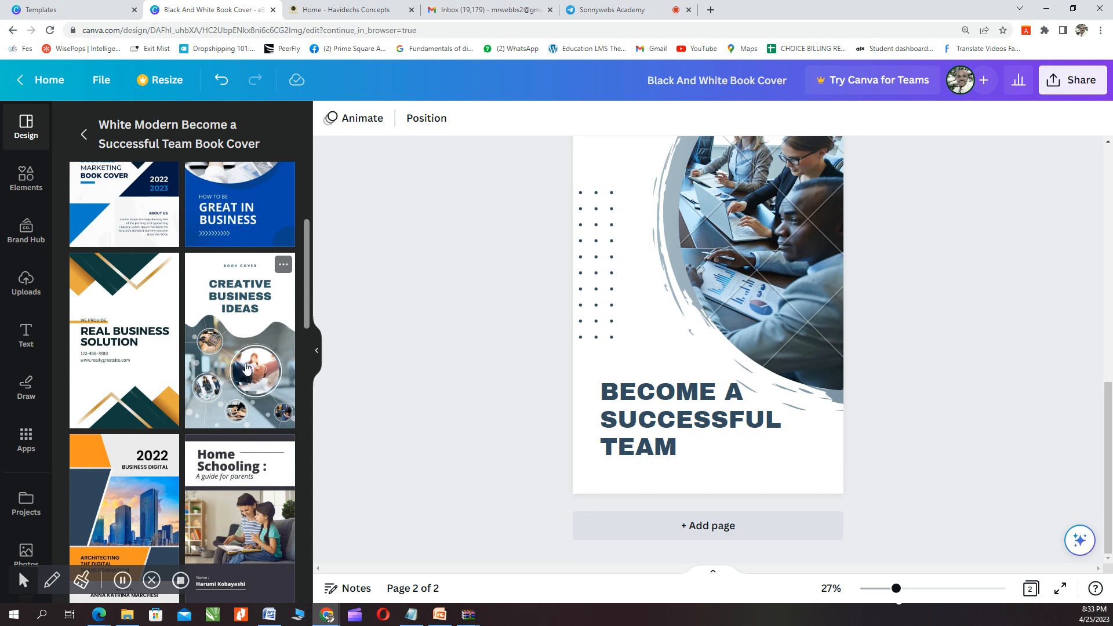
pyautogui.click(240, 471)
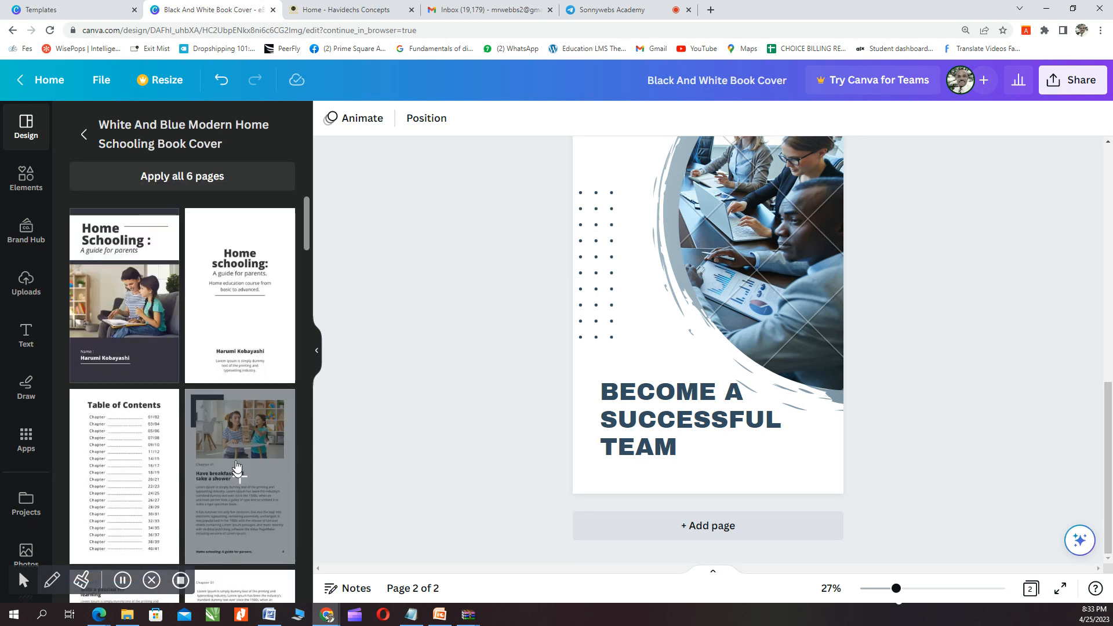
pyautogui.click(138, 292)
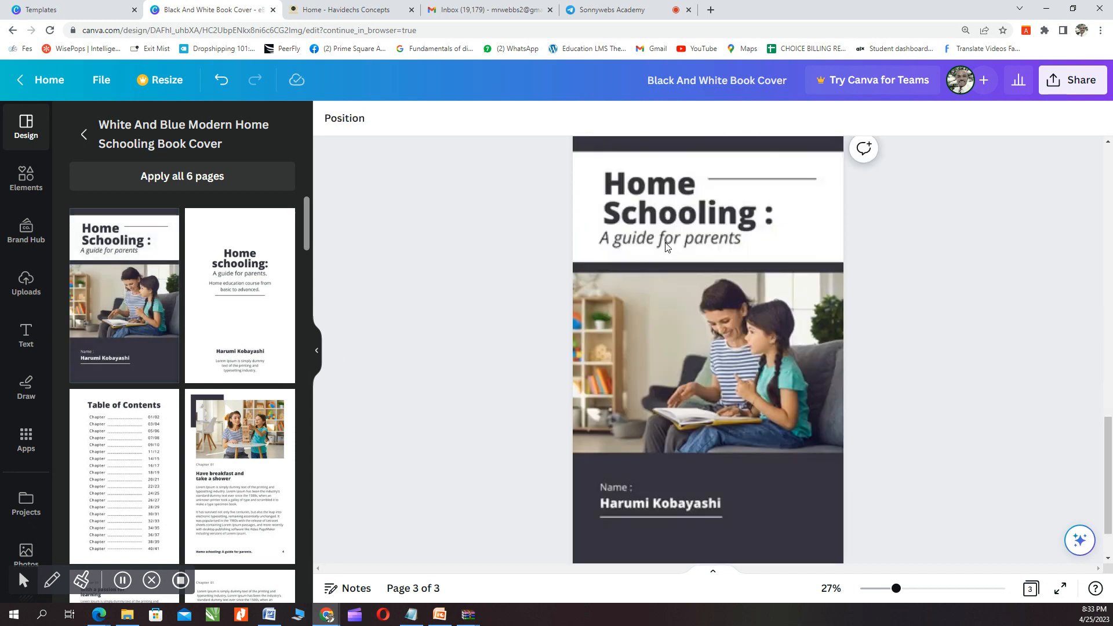
pyautogui.click(607, 366)
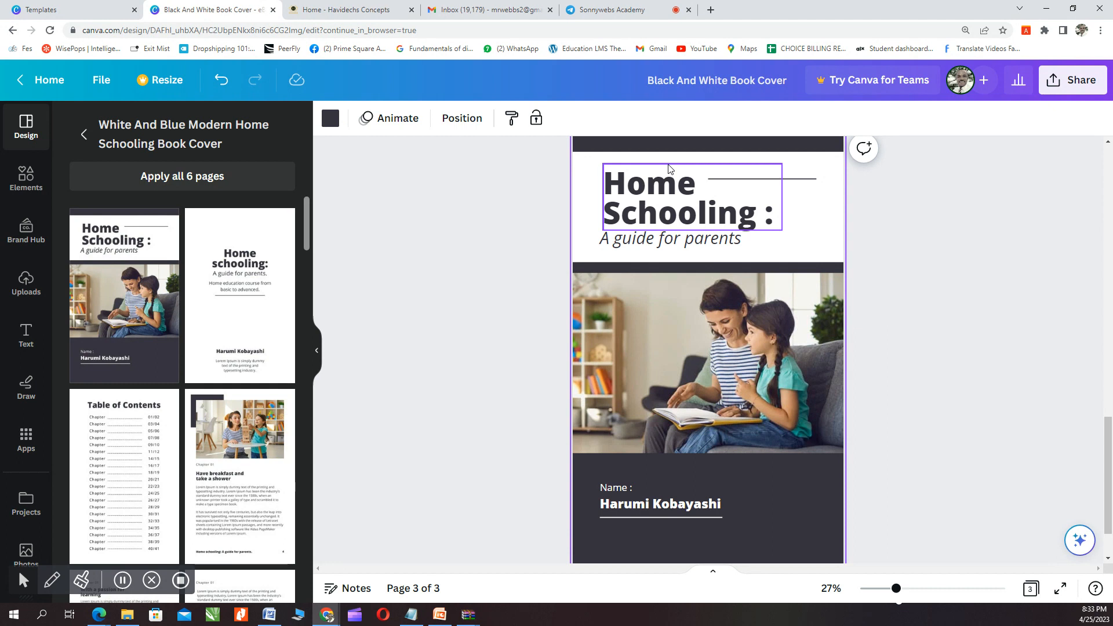
pyautogui.scroll(-5, 244, 304)
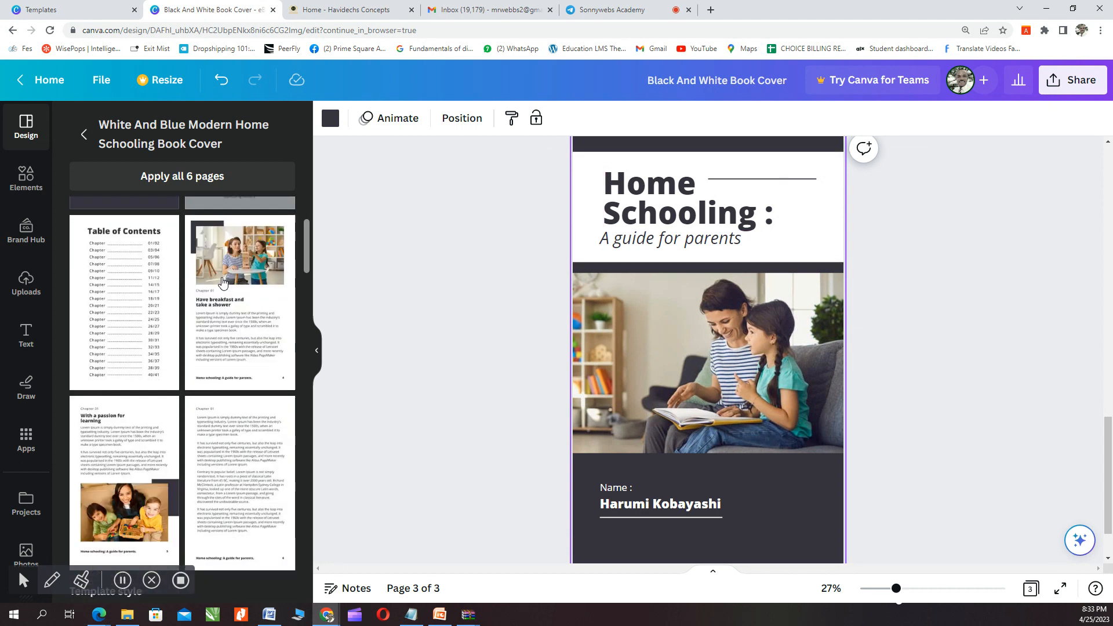
pyautogui.scroll(-4, 244, 304)
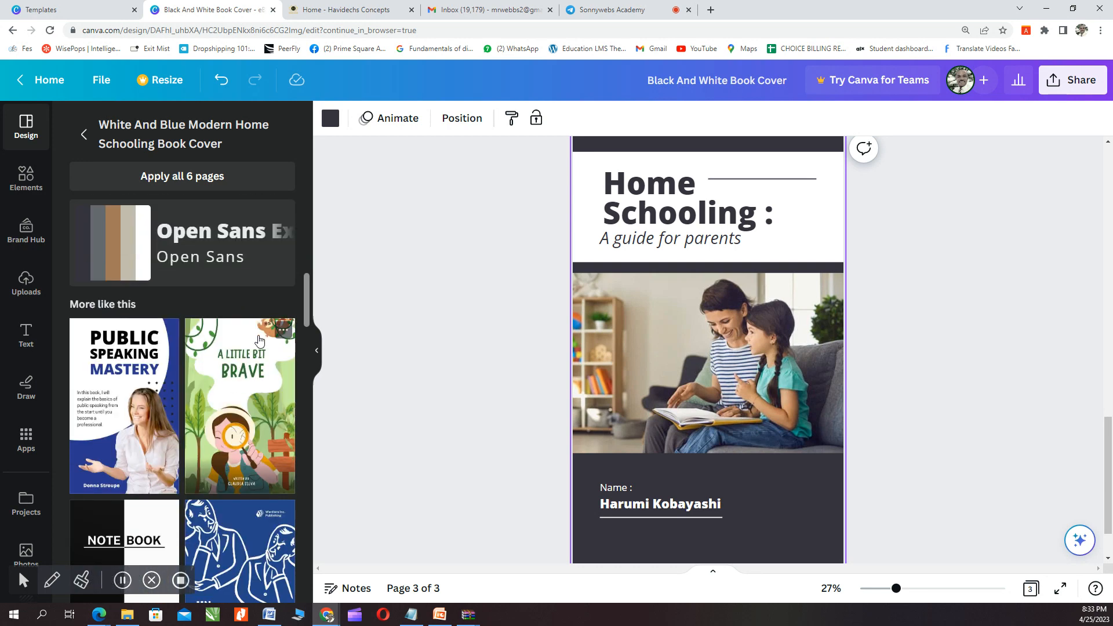
pyautogui.scroll(-3, 259, 341)
pyautogui.scroll(-4, 260, 339)
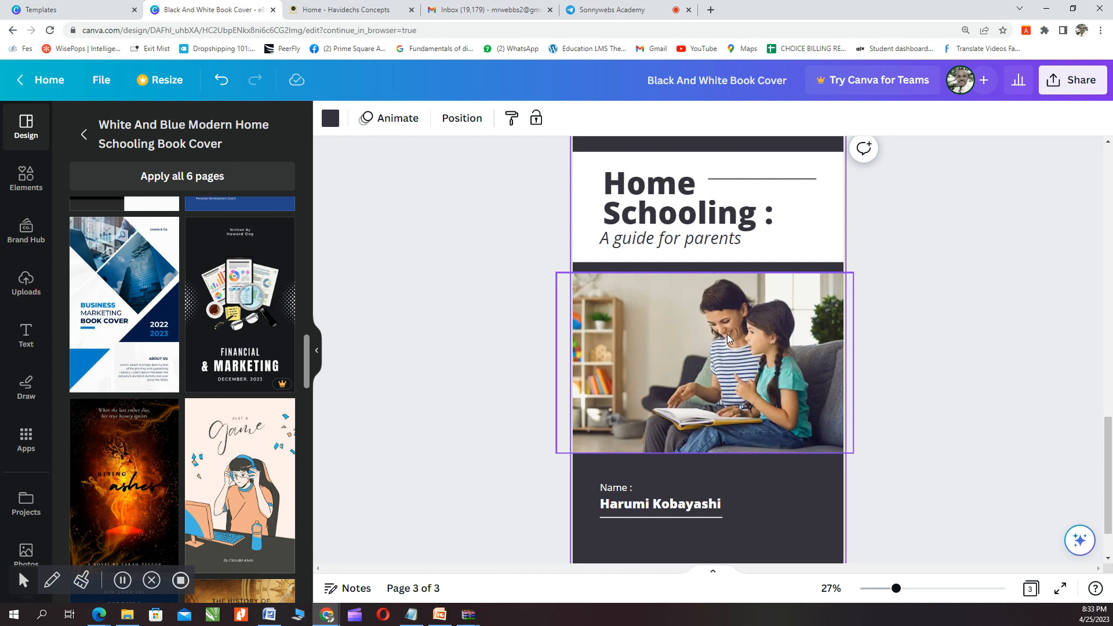
# Step: Move the "Home Schooling :" title and the "A guide for parents" subtitle from the white band down onto the photo
pyautogui.click(623, 504)
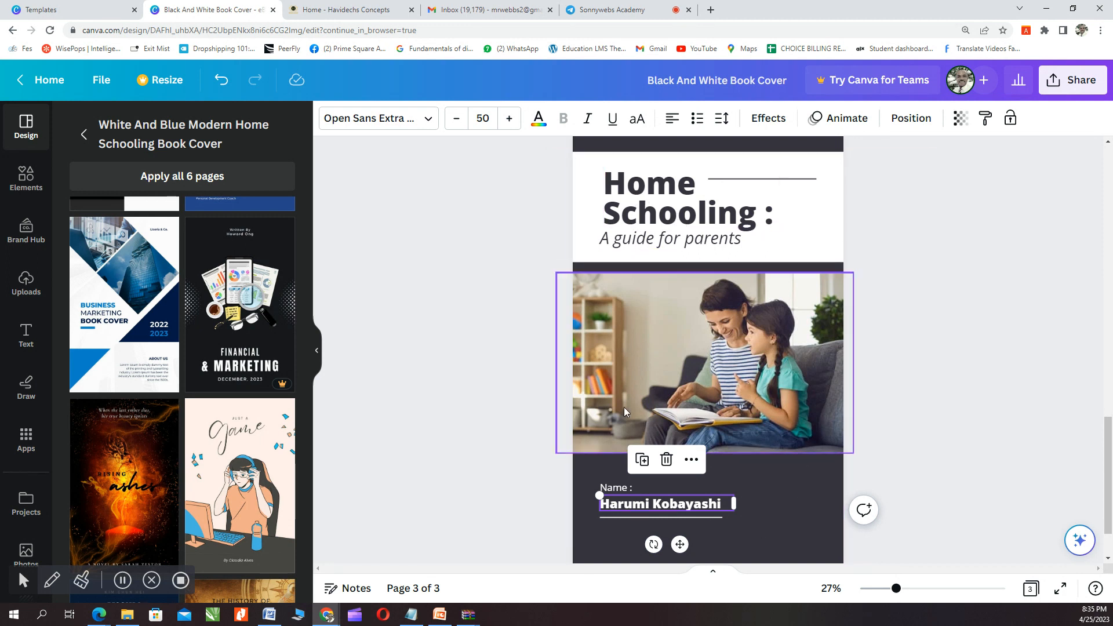
pyautogui.click(642, 188)
pyautogui.moveTo(642, 188); pyautogui.dragTo(623, 305)
pyautogui.click(624, 239)
pyautogui.moveTo(624, 239); pyautogui.dragTo(611, 361)
# Step: Recolor the white band on page 3 yellow and the page background dark green, using the brand kit colours
pyautogui.click(621, 202)
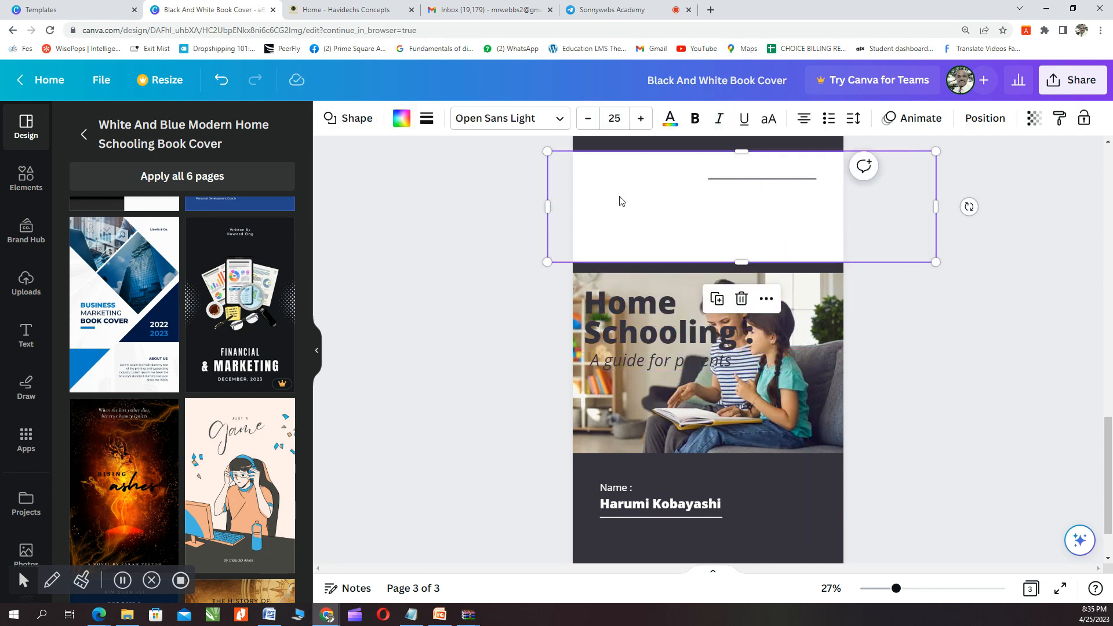
pyautogui.click(400, 119)
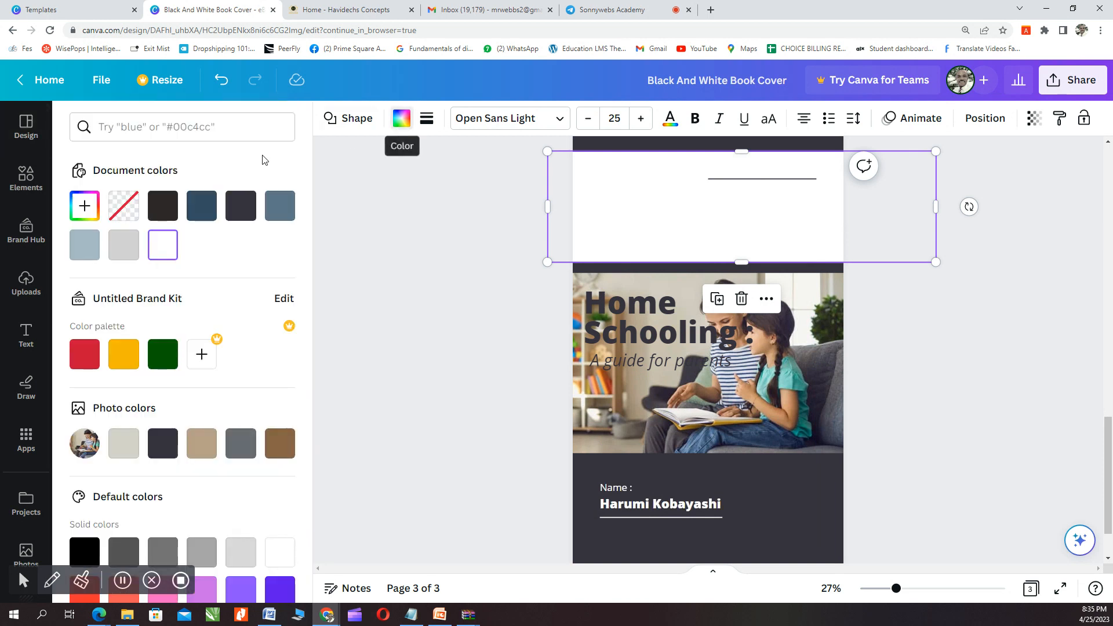
pyautogui.click(124, 354)
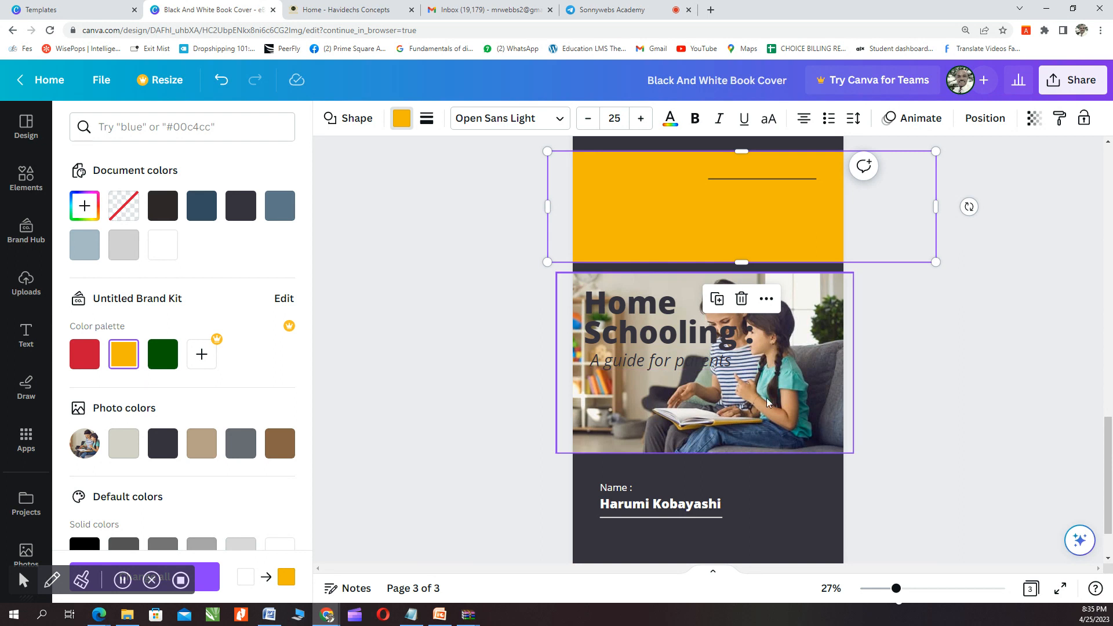
pyautogui.click(772, 496)
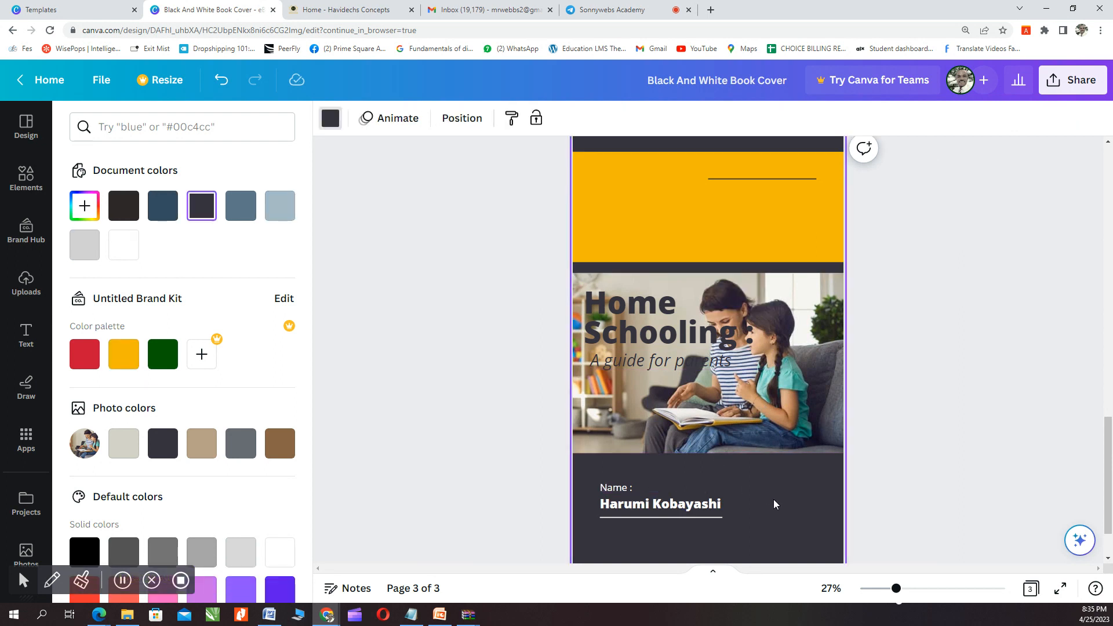
pyautogui.click(170, 359)
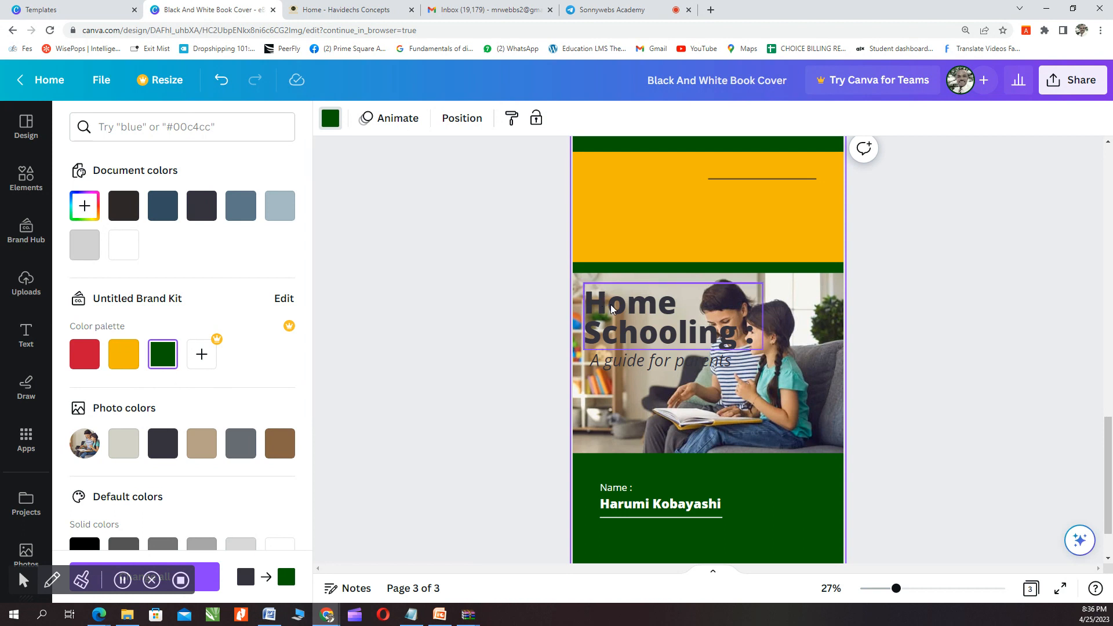
# Step: Move the author's name up into the yellow band and delete the "Name :" label from the green area
pyautogui.click(632, 500)
pyautogui.moveTo(632, 500); pyautogui.dragTo(620, 197)
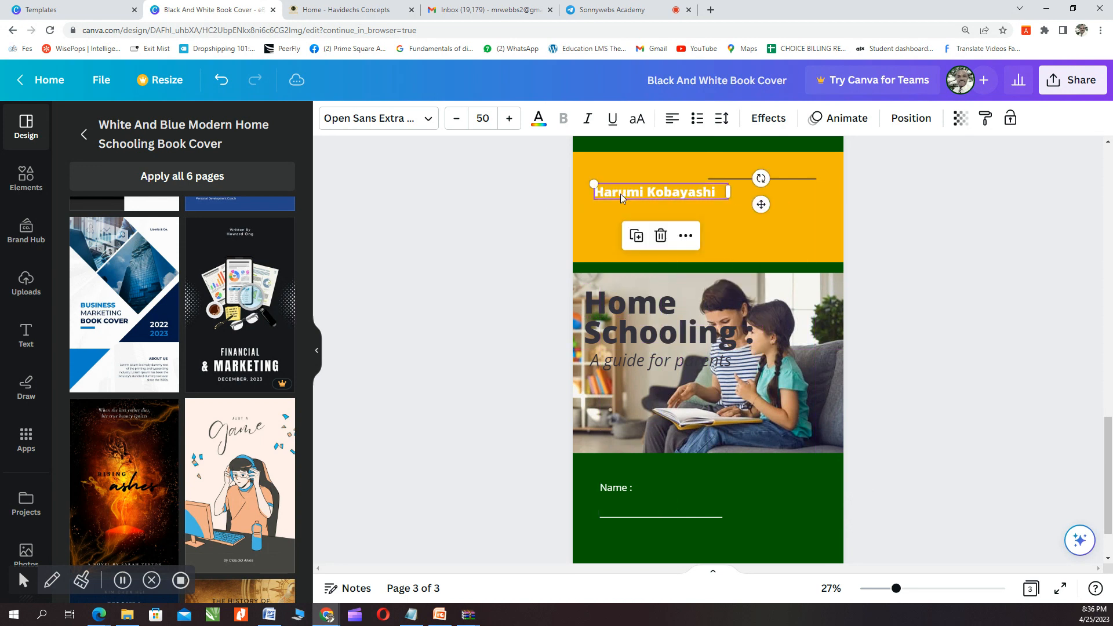
pyautogui.click(610, 486)
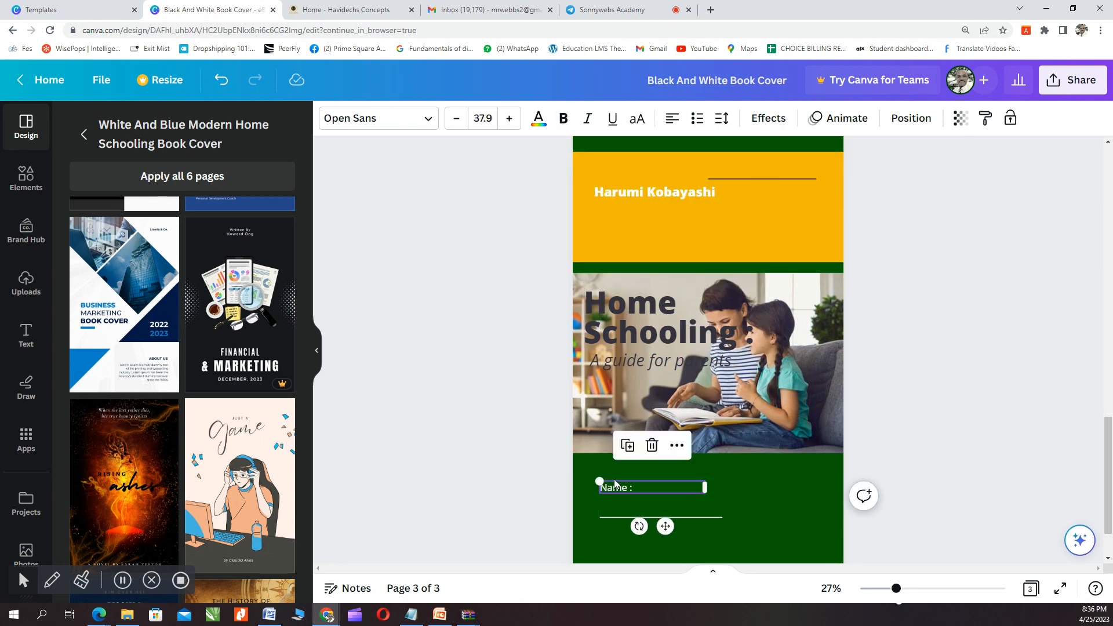
pyautogui.click(652, 445)
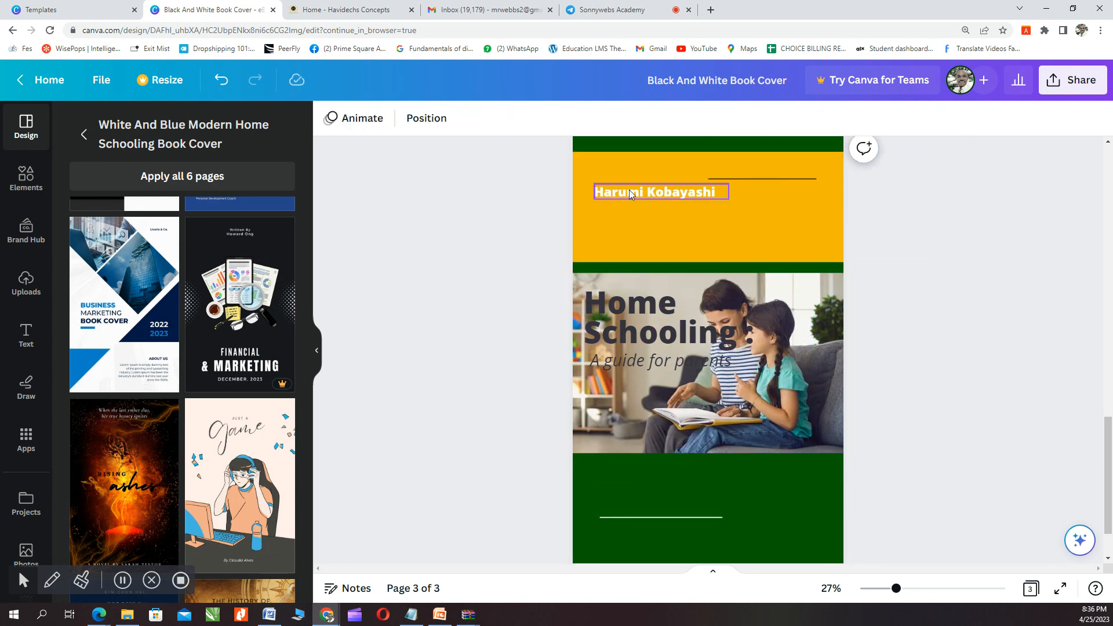
pyautogui.click(761, 179)
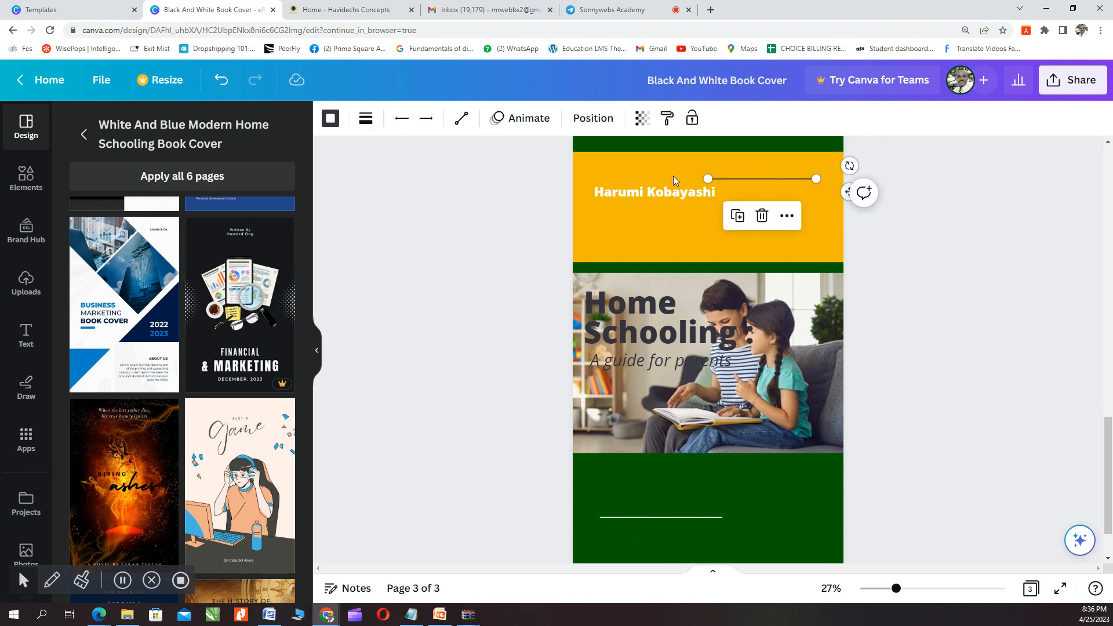
pyautogui.click(639, 192)
pyautogui.moveTo(635, 192); pyautogui.dragTo(628, 207)
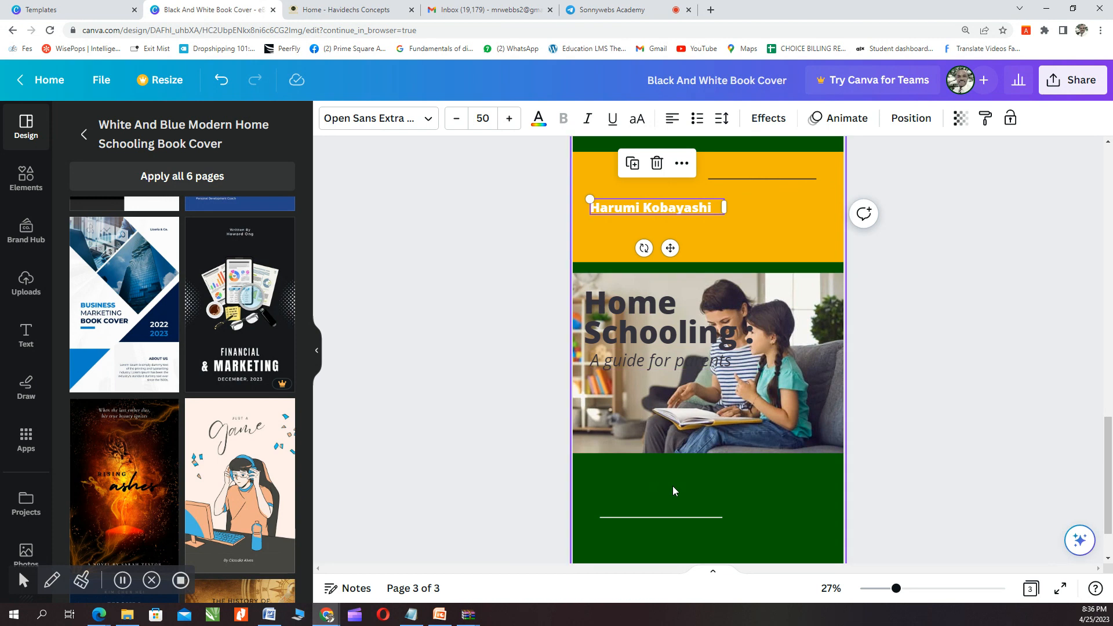
# Step: Move the photo up against the yellow band, and rearrange the title into the band and the author's name above the white line
pyautogui.click(792, 309)
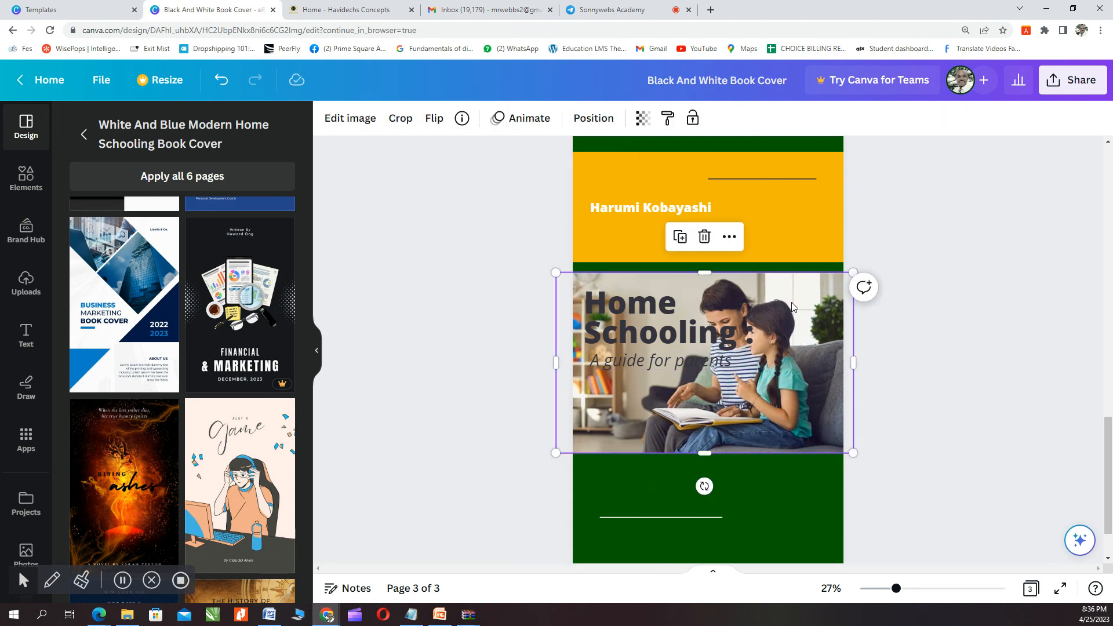
pyautogui.moveTo(792, 307); pyautogui.dragTo(798, 284)
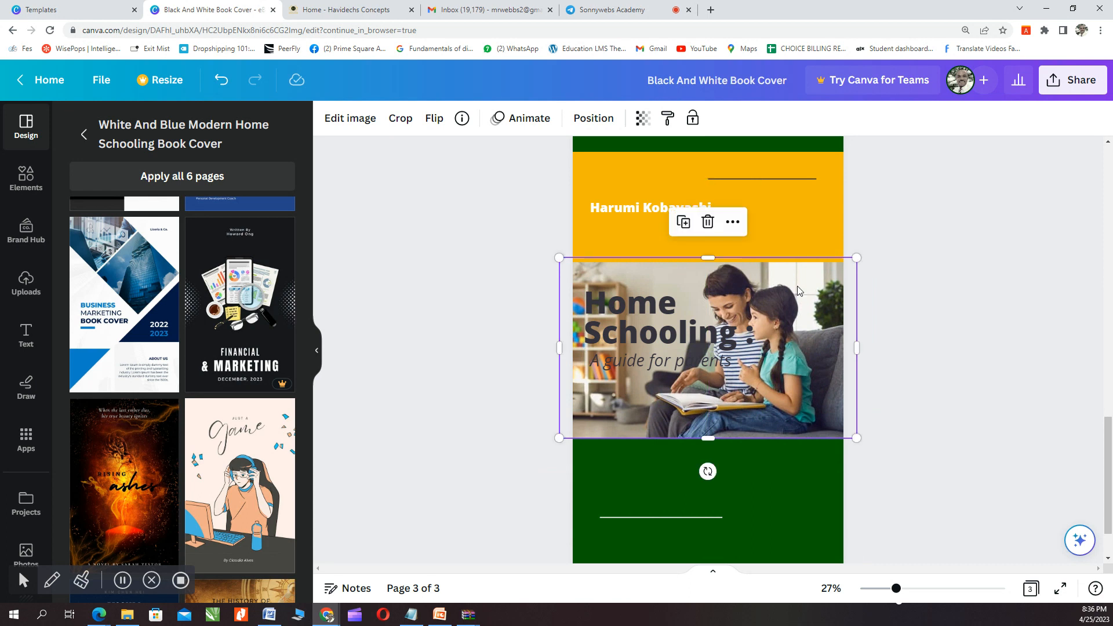
pyautogui.moveTo(638, 308); pyautogui.dragTo(648, 476)
pyautogui.moveTo(614, 205); pyautogui.dragTo(640, 216)
pyautogui.moveTo(727, 451); pyautogui.dragTo(635, 494)
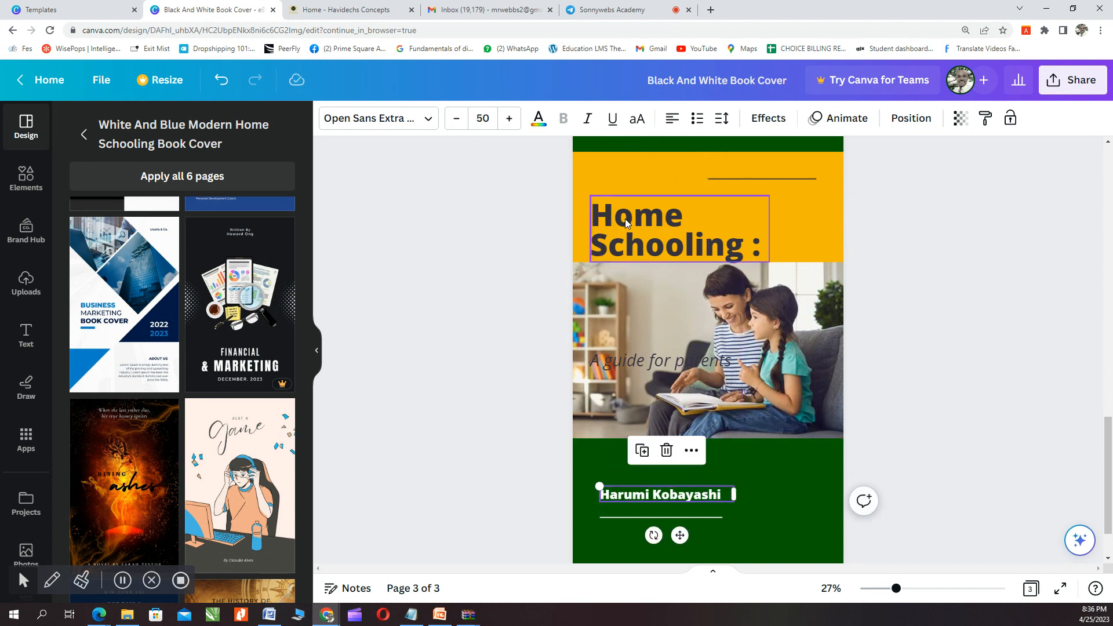
# Step: Raise the "Home Schooling :" title within the yellow band and place the "A guide for parents" subtitle directly beneath it
pyautogui.moveTo(625, 221); pyautogui.dragTo(624, 209)
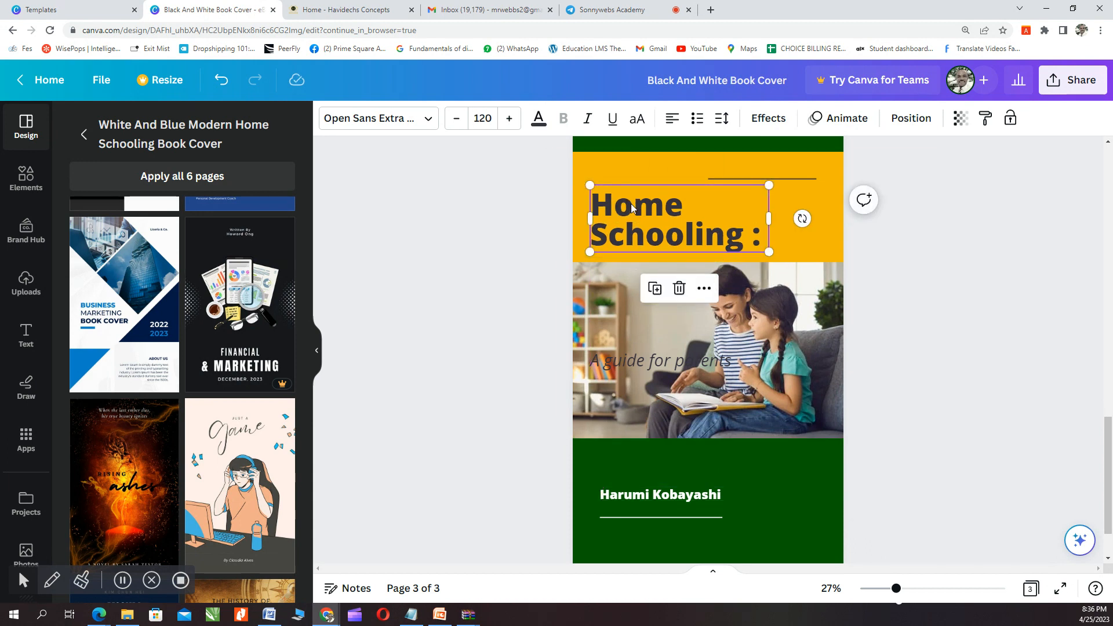
pyautogui.moveTo(635, 208); pyautogui.dragTo(632, 186)
pyautogui.moveTo(638, 361); pyautogui.dragTo(642, 243)
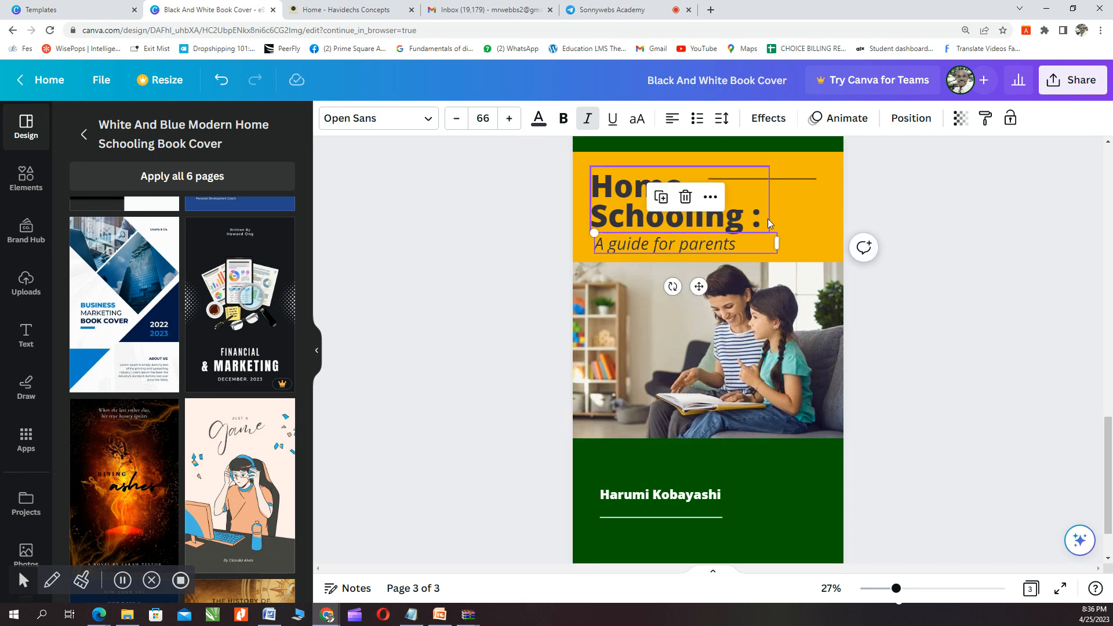
pyautogui.click(762, 474)
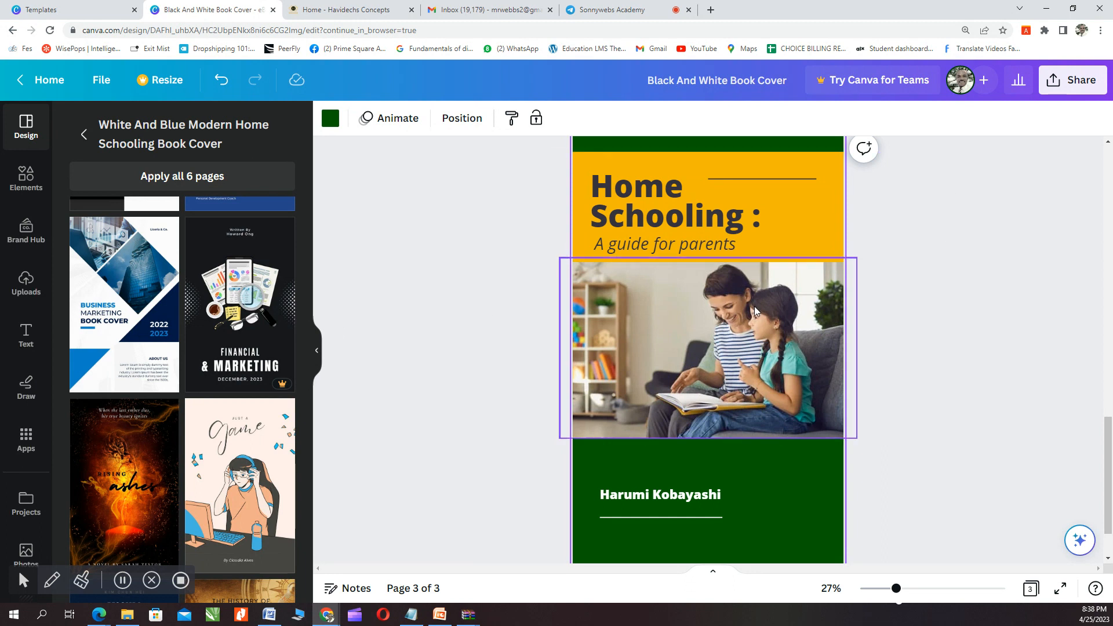
# Step: Recolor the "Home Schooling :" title with the brand kit red
pyautogui.click(808, 204)
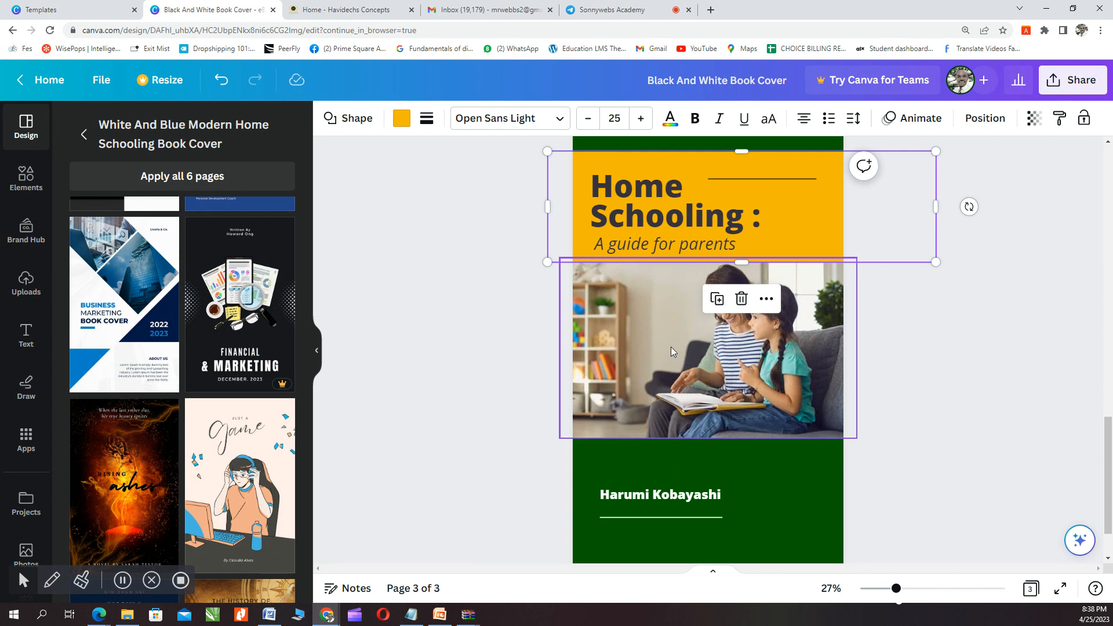
pyautogui.click(640, 190)
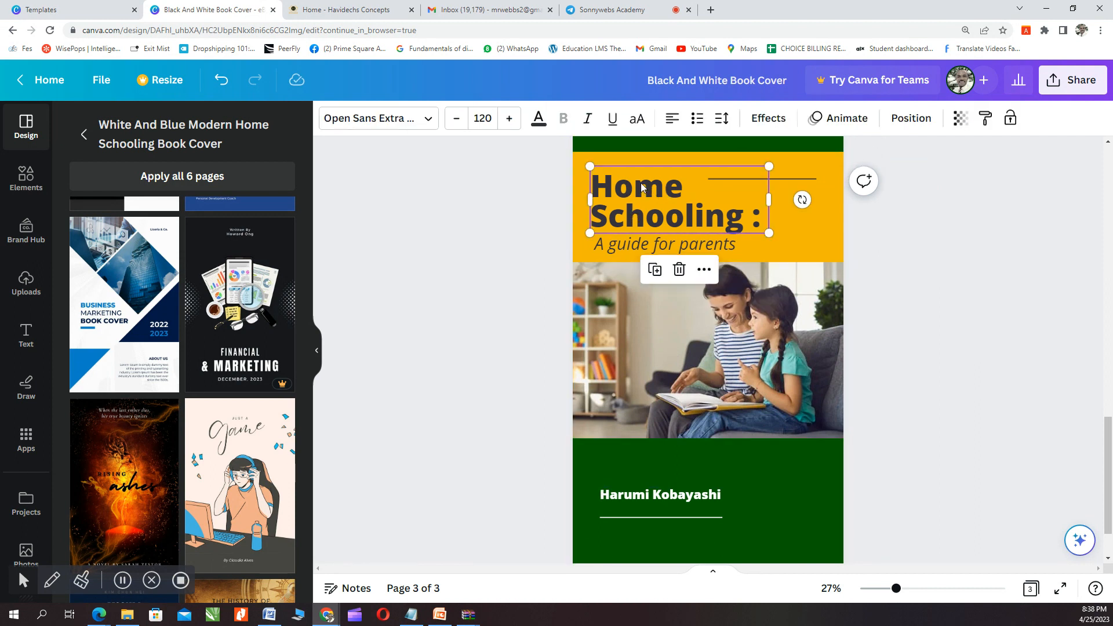
pyautogui.click(538, 122)
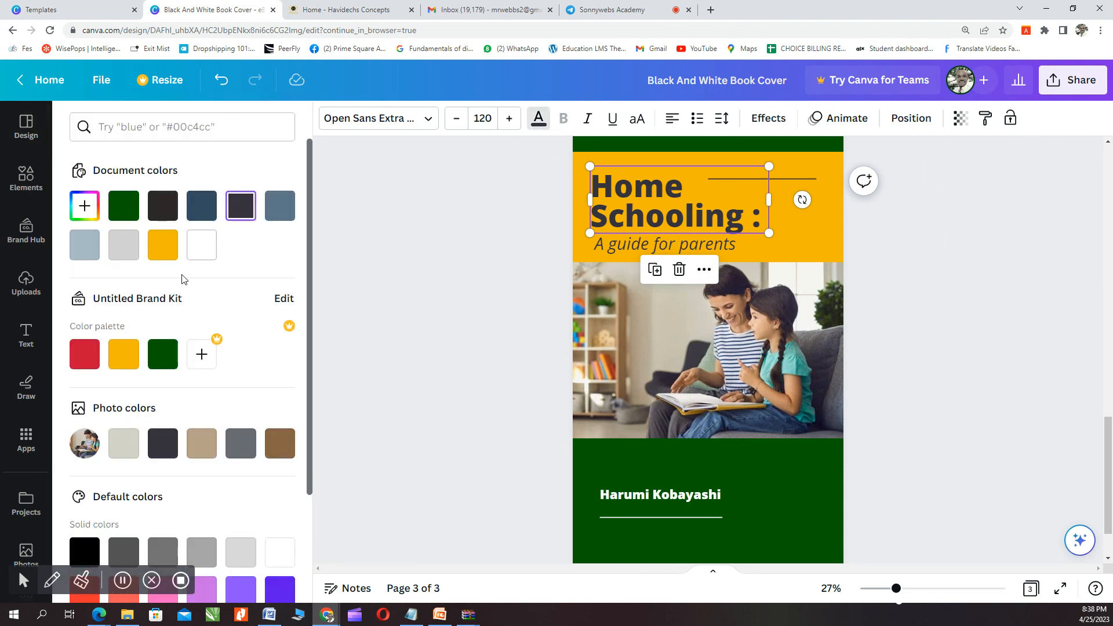
pyautogui.click(84, 360)
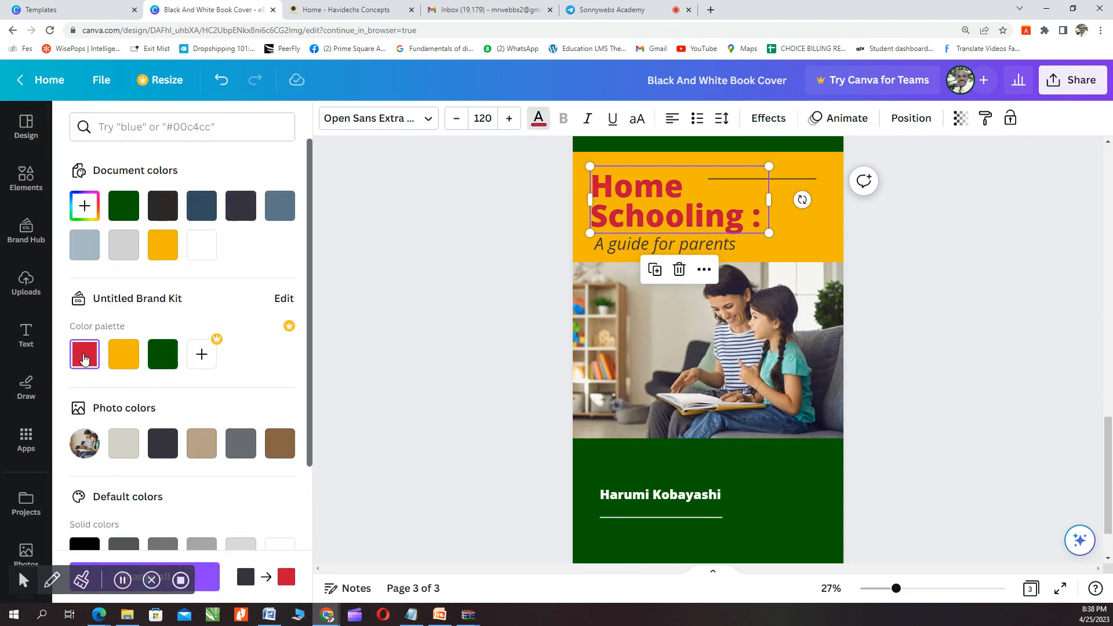
# Step: Try dark green, pink and red on the "A guide for parents" subtitle, then settle on dark blue
pyautogui.click(635, 245)
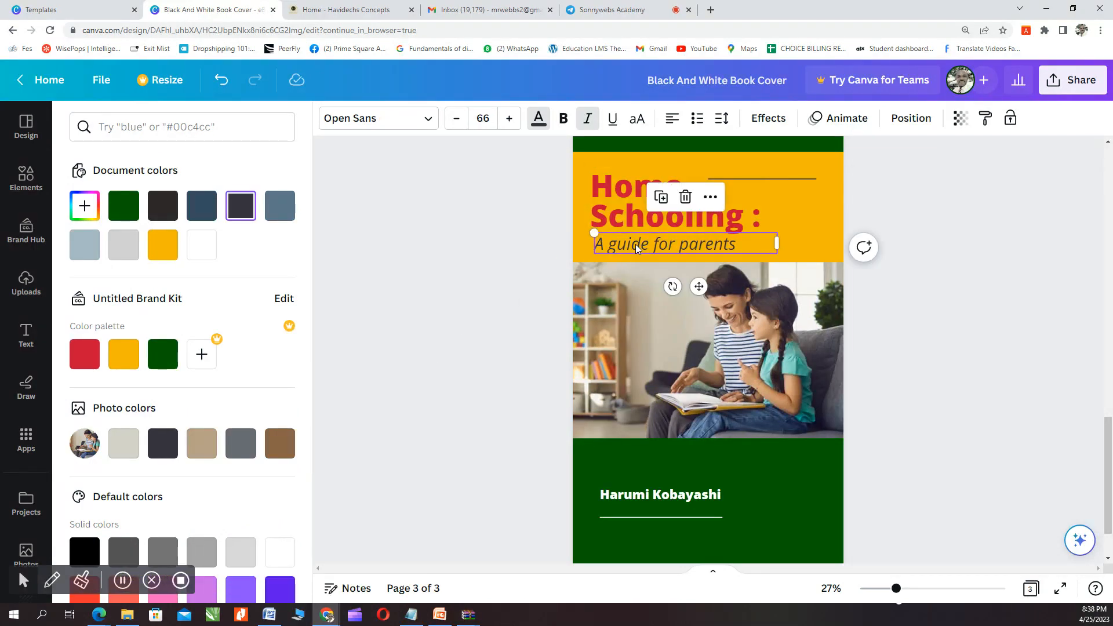
pyautogui.click(163, 358)
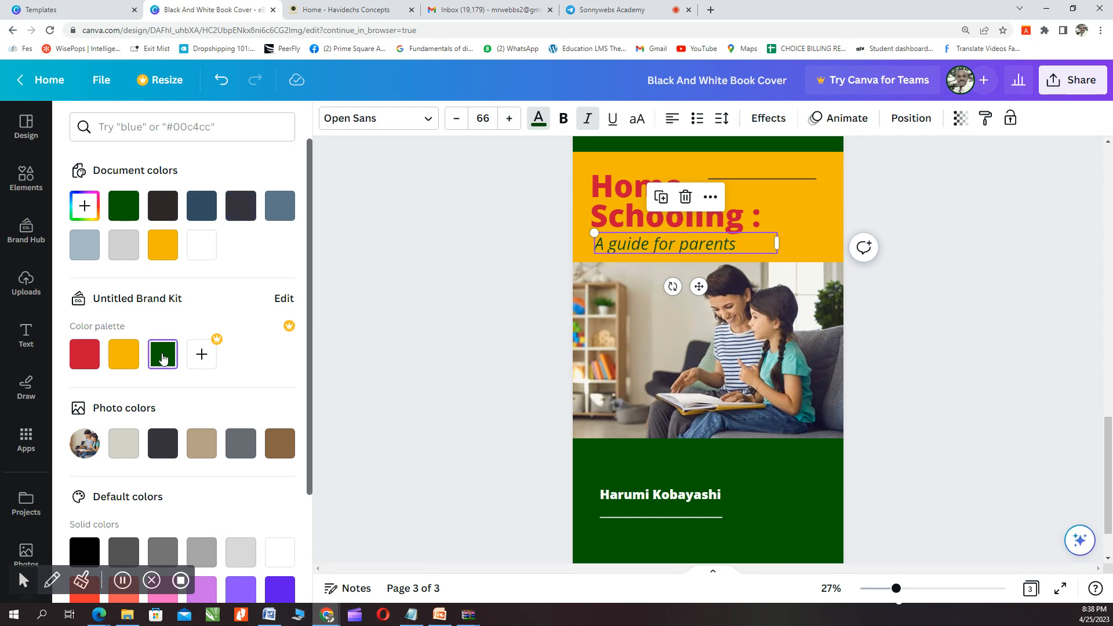
pyautogui.scroll(-3, 203, 446)
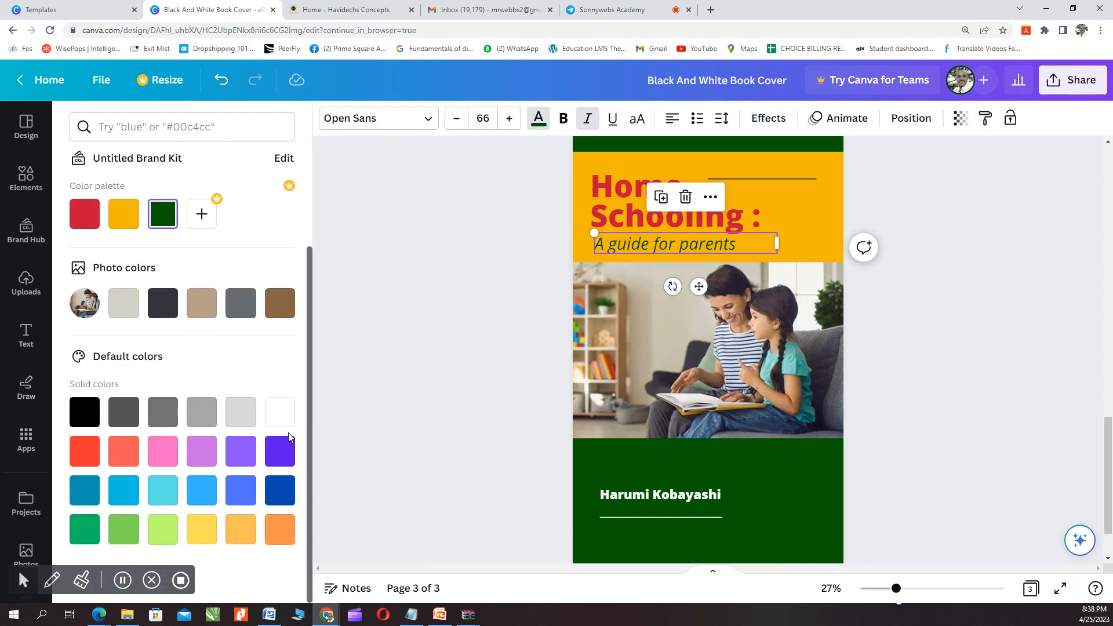
pyautogui.click(161, 452)
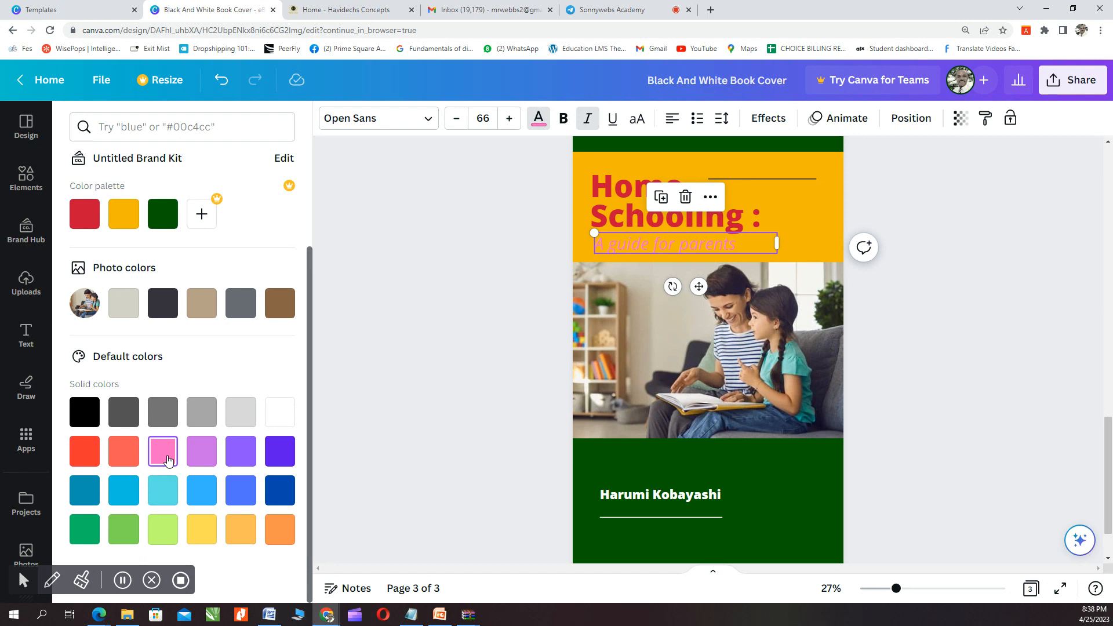
pyautogui.click(85, 451)
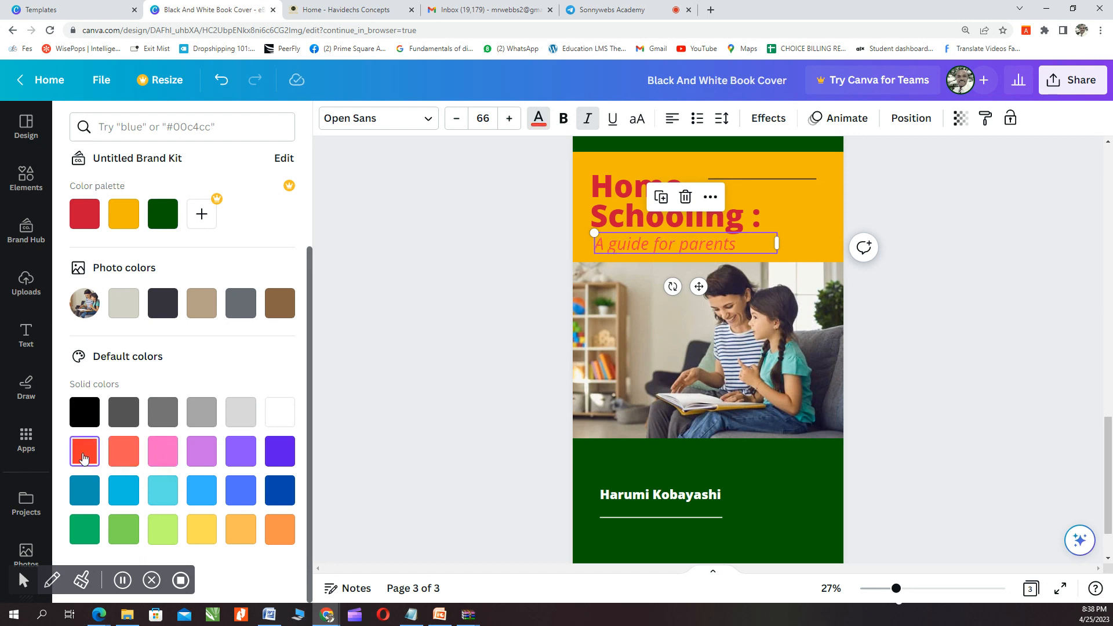
pyautogui.click(280, 490)
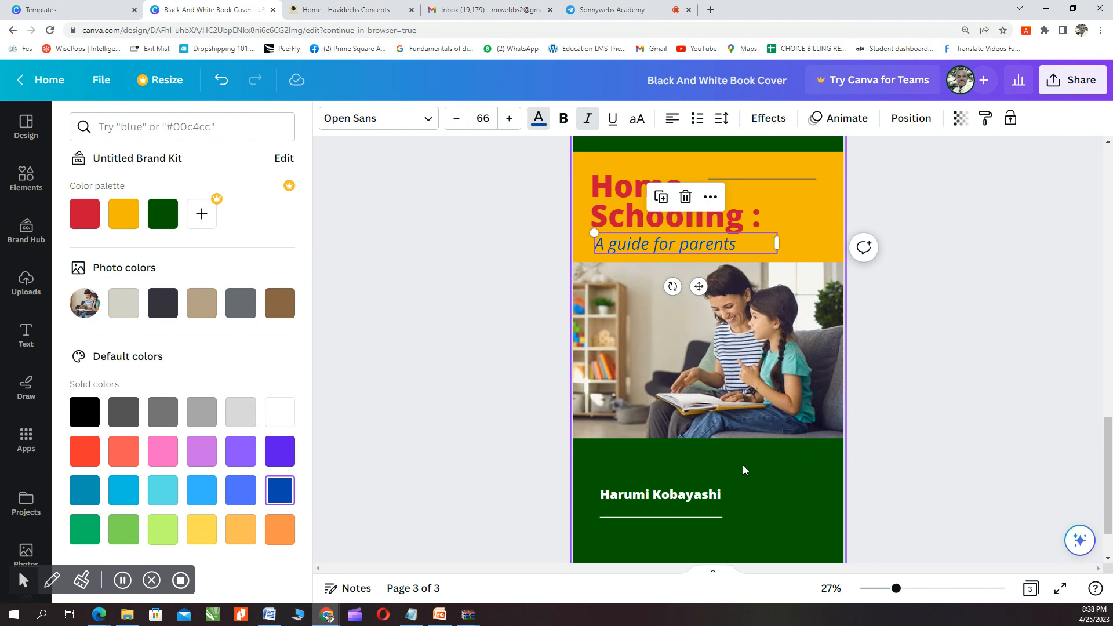
# Step: Recolor the band behind the title black (#000000)
pyautogui.click(798, 161)
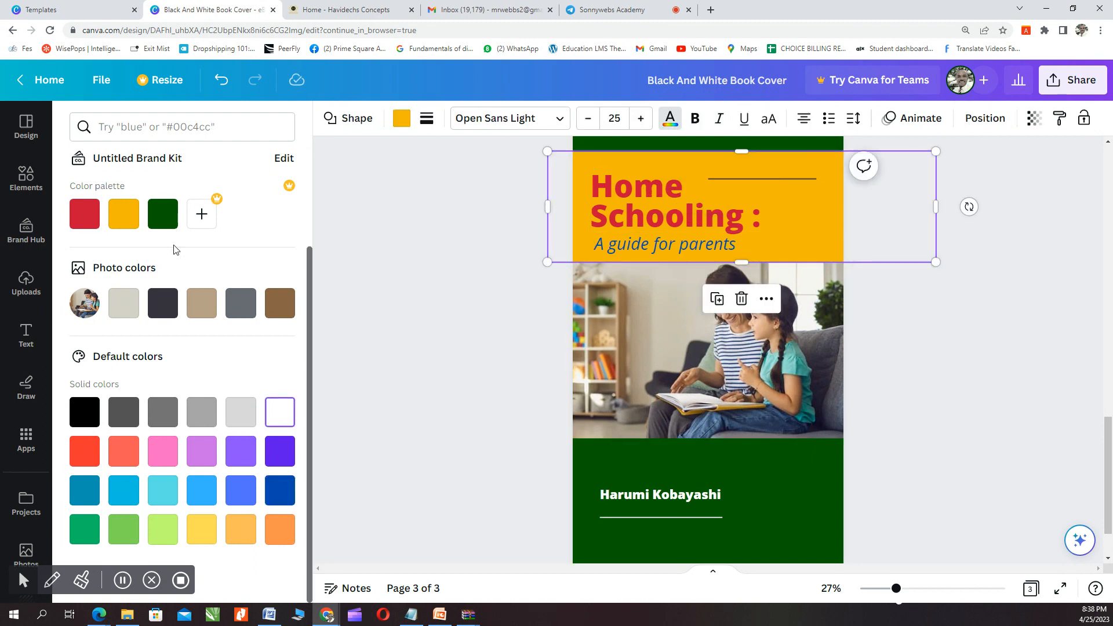
pyautogui.click(92, 413)
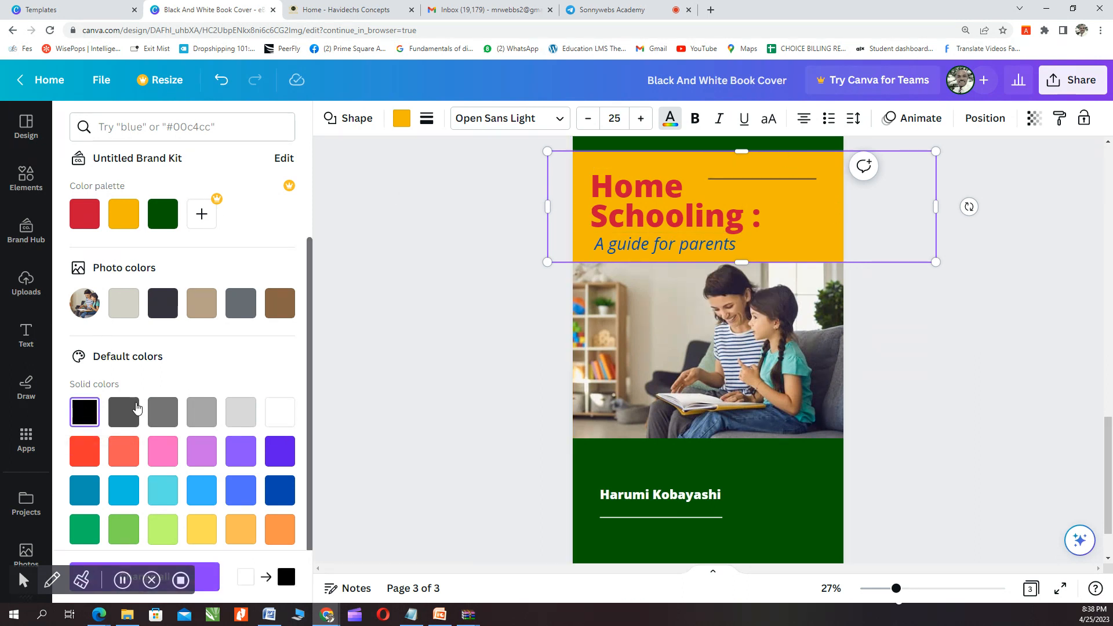
pyautogui.click(816, 341)
pyautogui.click(816, 210)
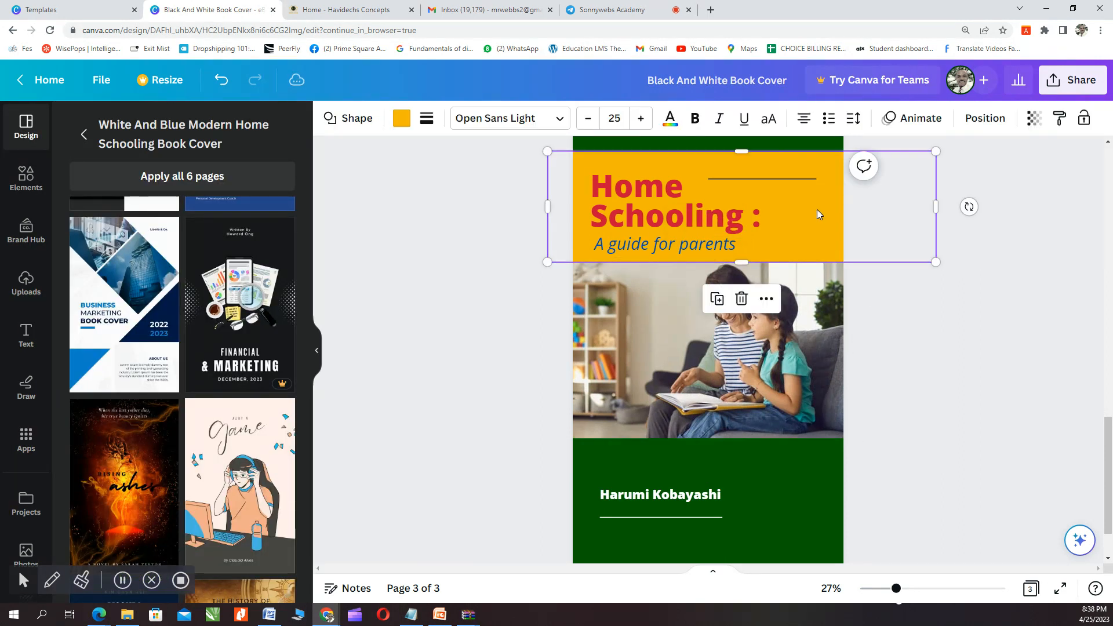
pyautogui.click(399, 123)
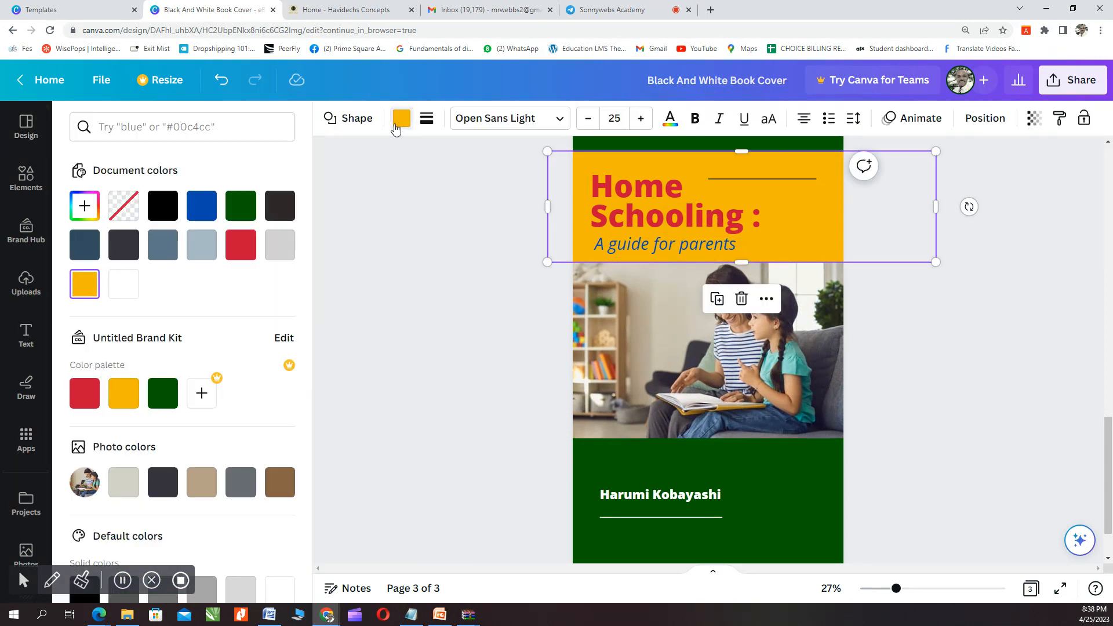
pyautogui.click(162, 208)
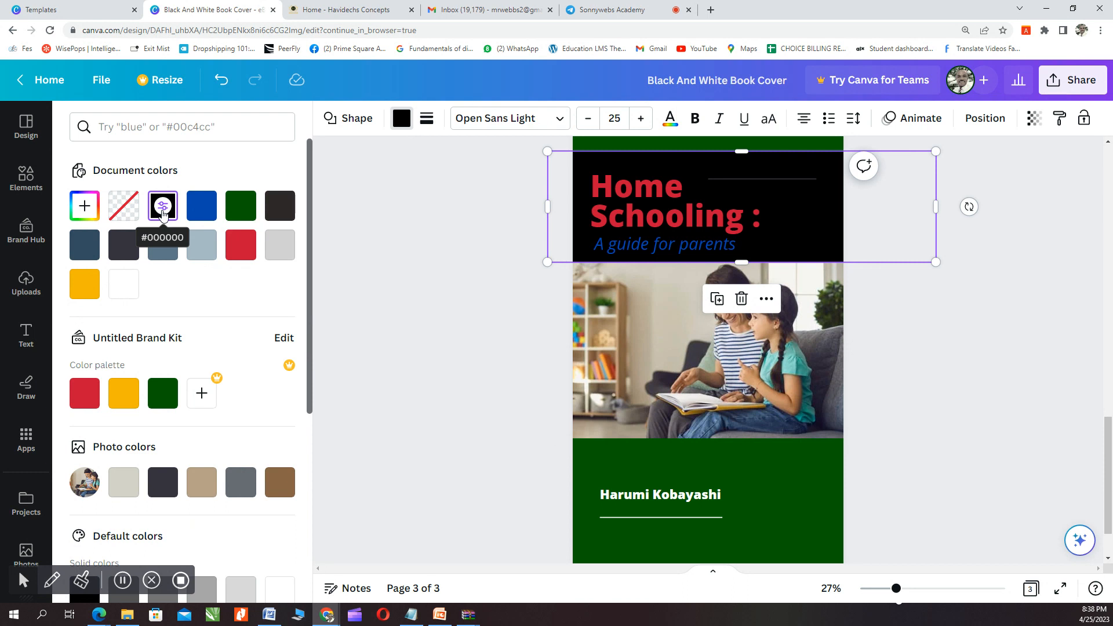
# Step: Recolor the title white (#ffffff) and the subtitle with the brand kit yellow
pyautogui.click(634, 189)
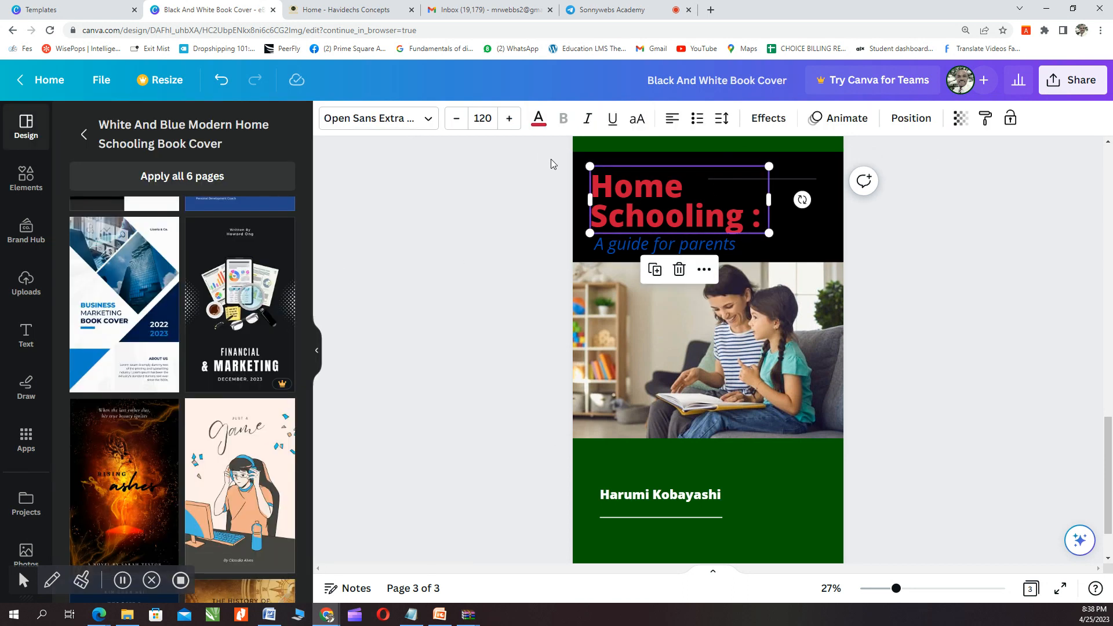
pyautogui.click(539, 122)
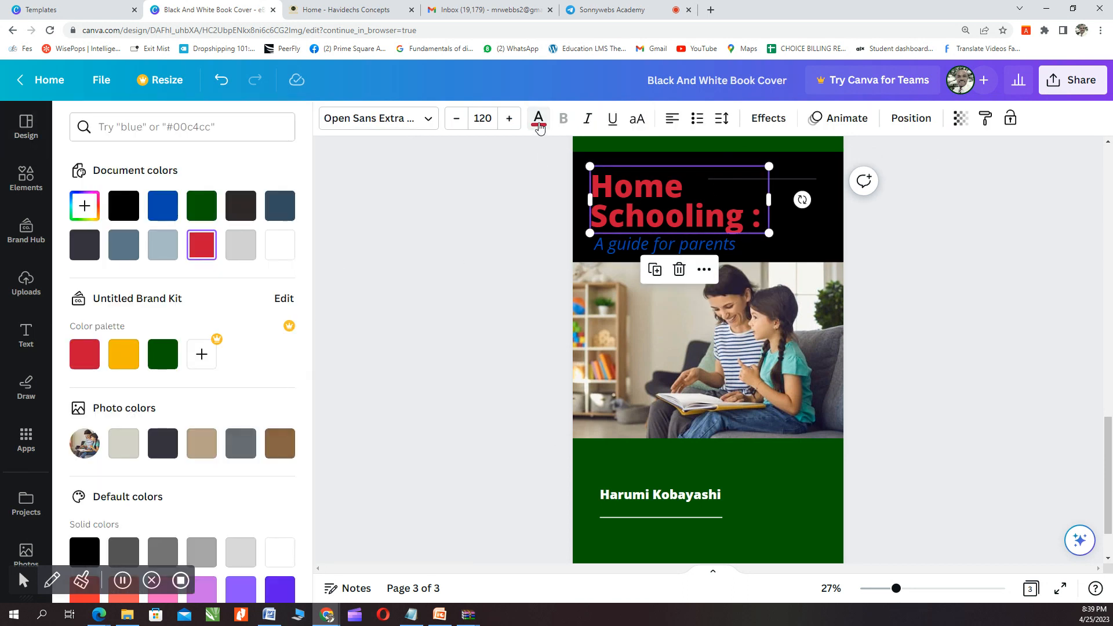
pyautogui.click(280, 254)
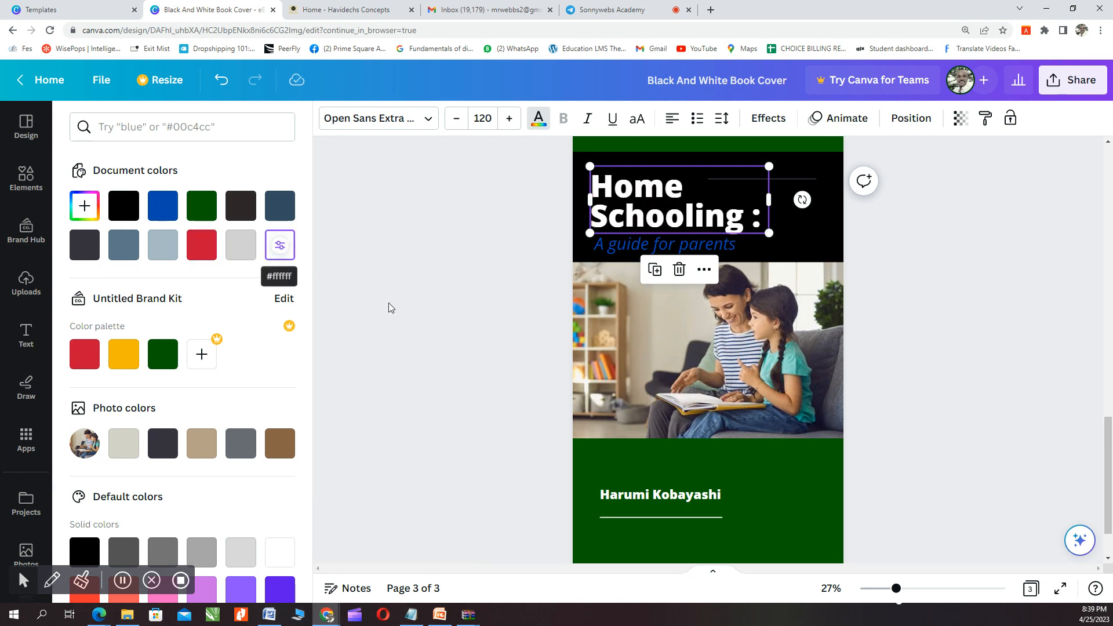
pyautogui.click(620, 248)
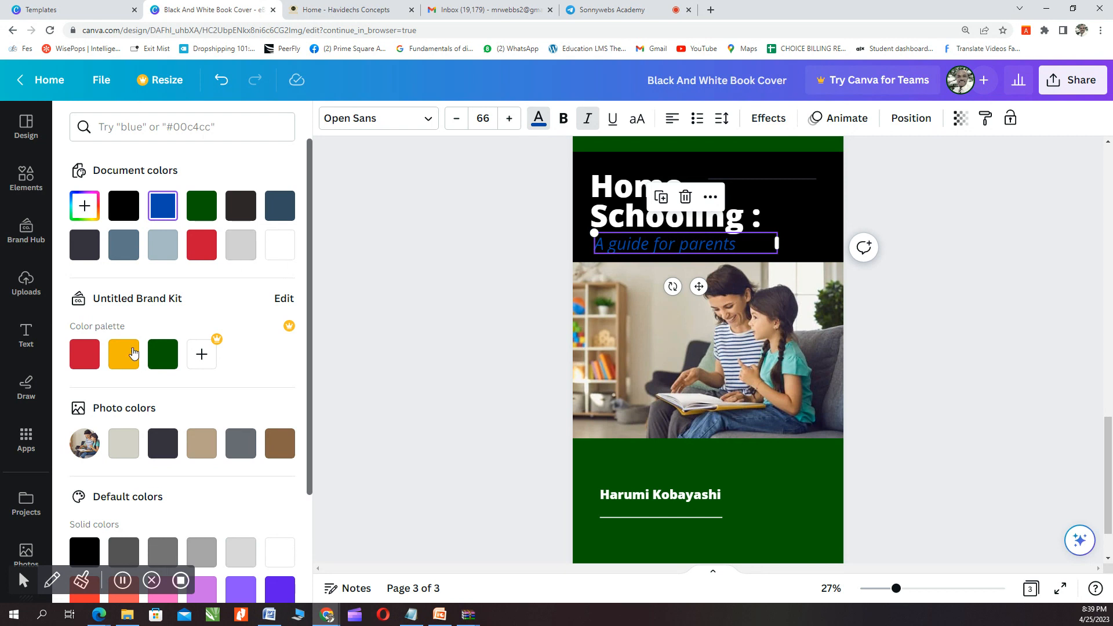
pyautogui.click(120, 360)
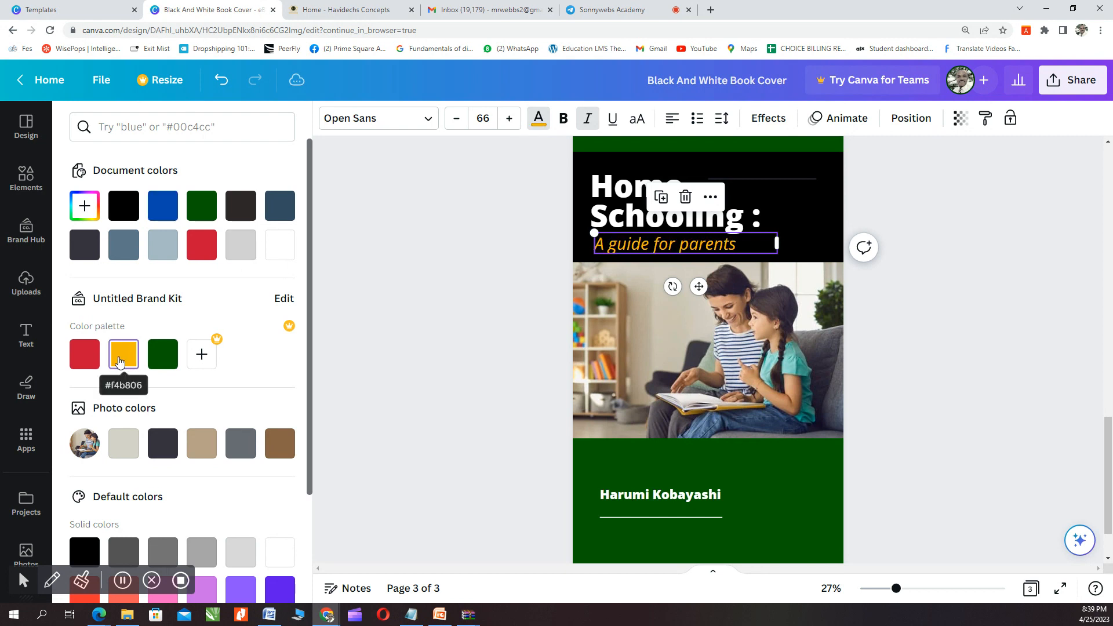
# Step: Try yellow as the page background, then set the background to the dark blue #334d60
pyautogui.click(765, 464)
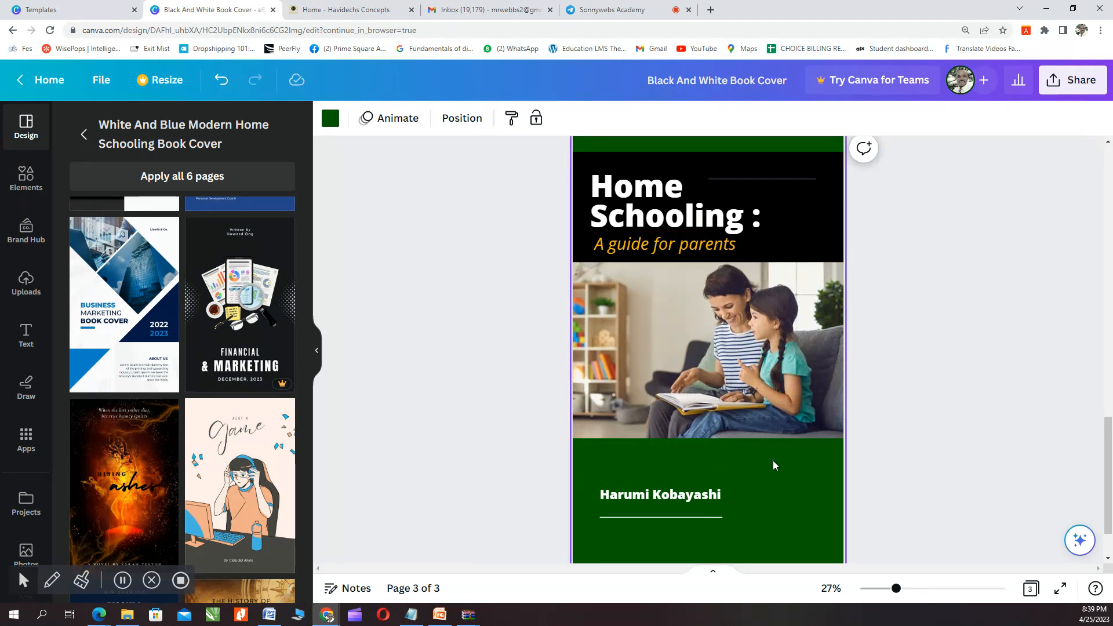
pyautogui.click(331, 120)
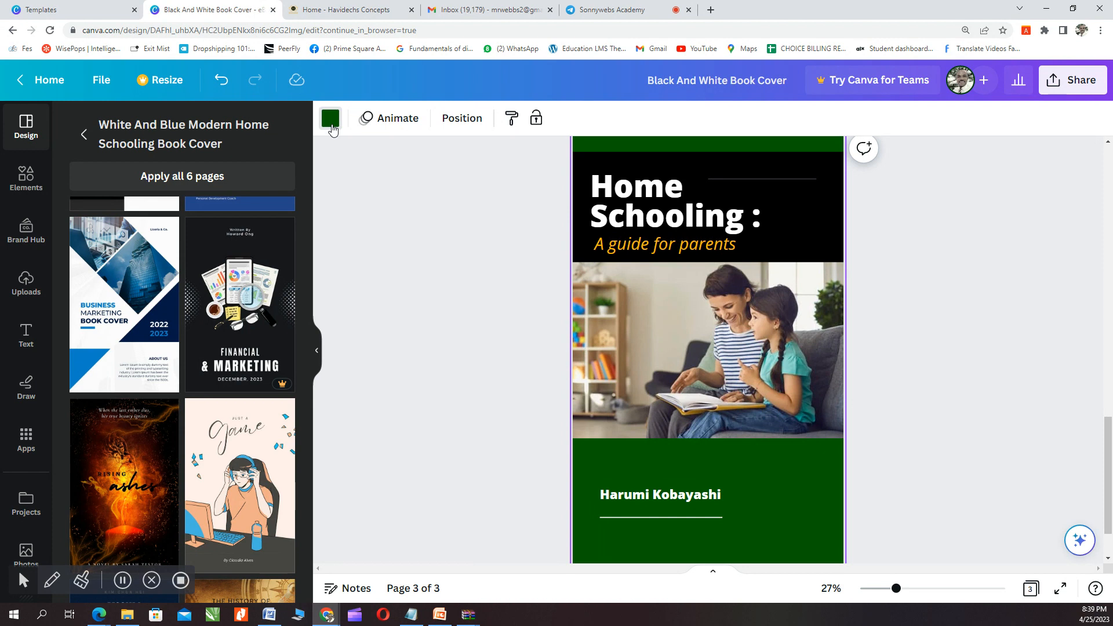
pyautogui.click(193, 255)
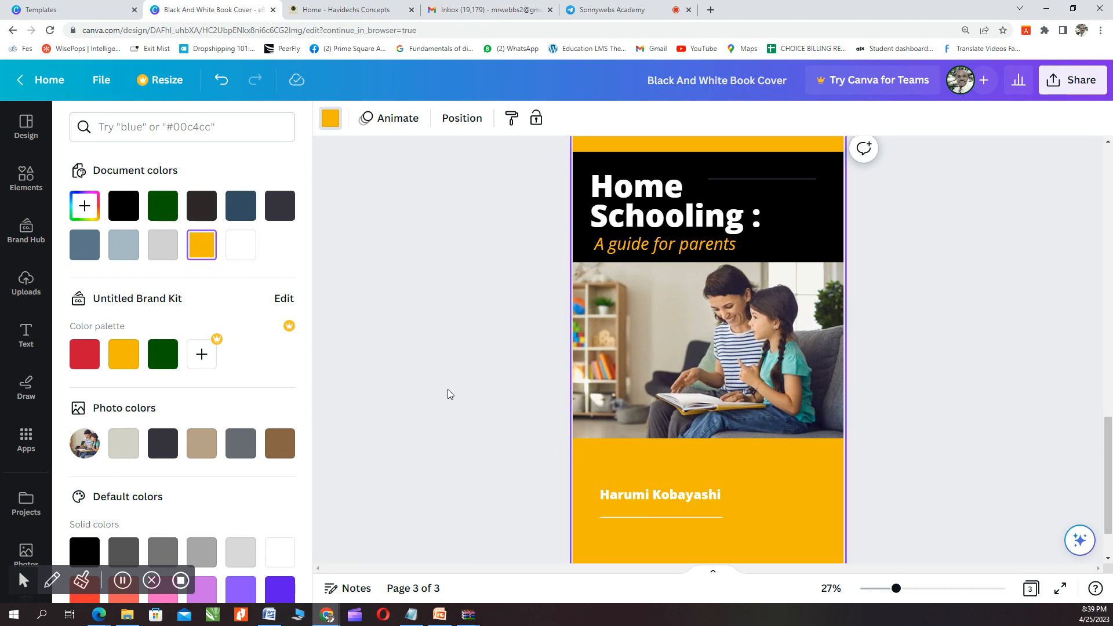
pyautogui.click(241, 206)
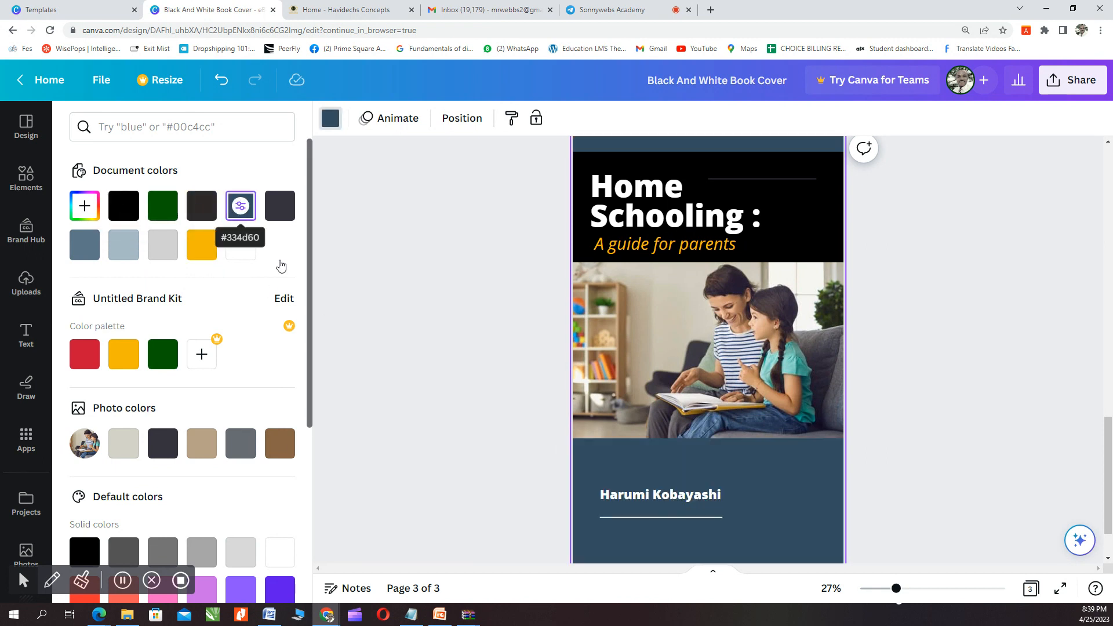
# Step: Replace the placeholder author name at the foot of the Home Schooling cover with the real author's full name in capitals
pyautogui.click(628, 496)
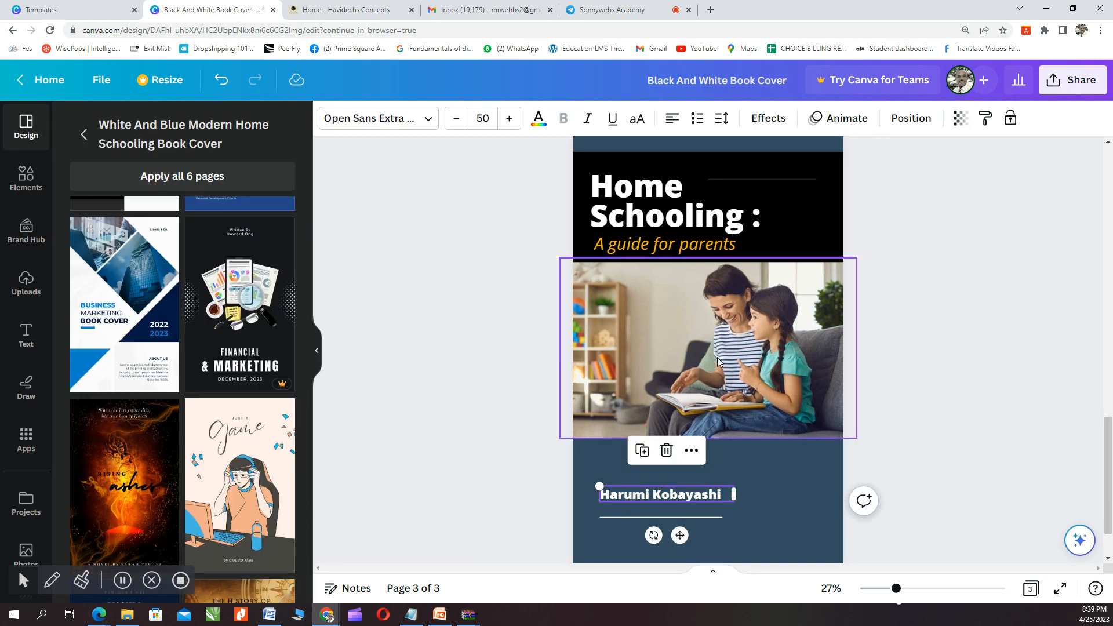
pyautogui.doubleClick(645, 495)
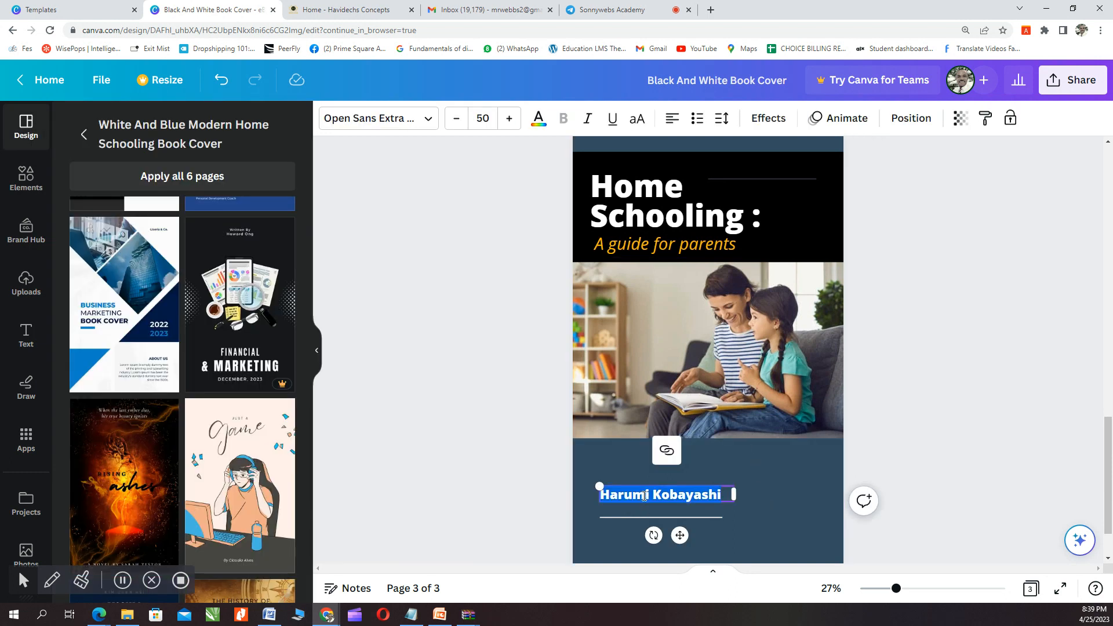
pyautogui.write('SONNY')
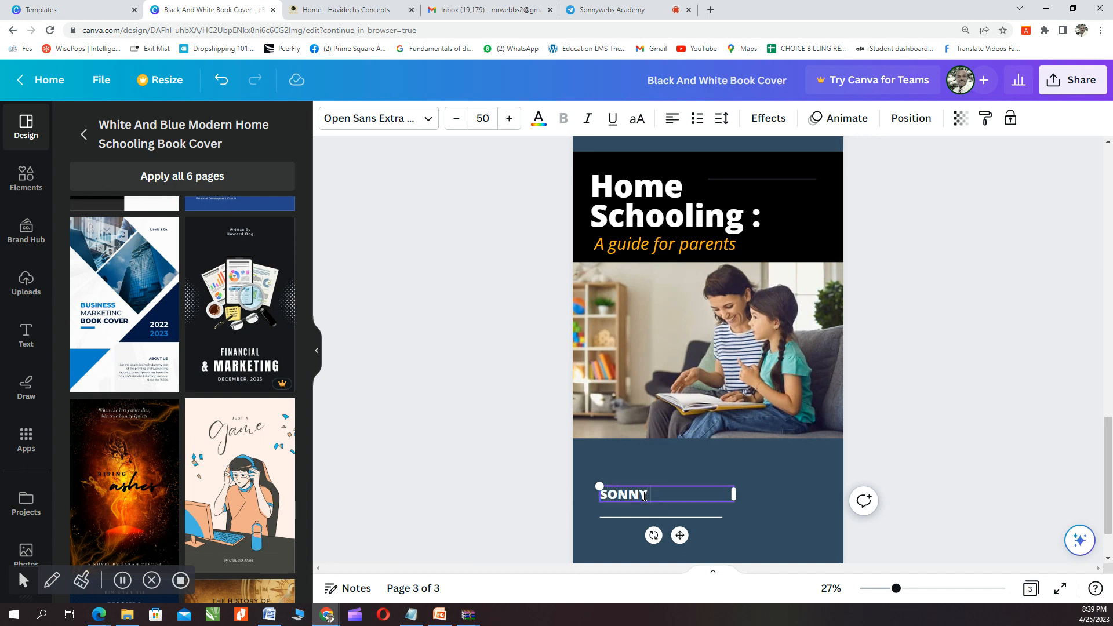
pyautogui.write(' OBOSON')
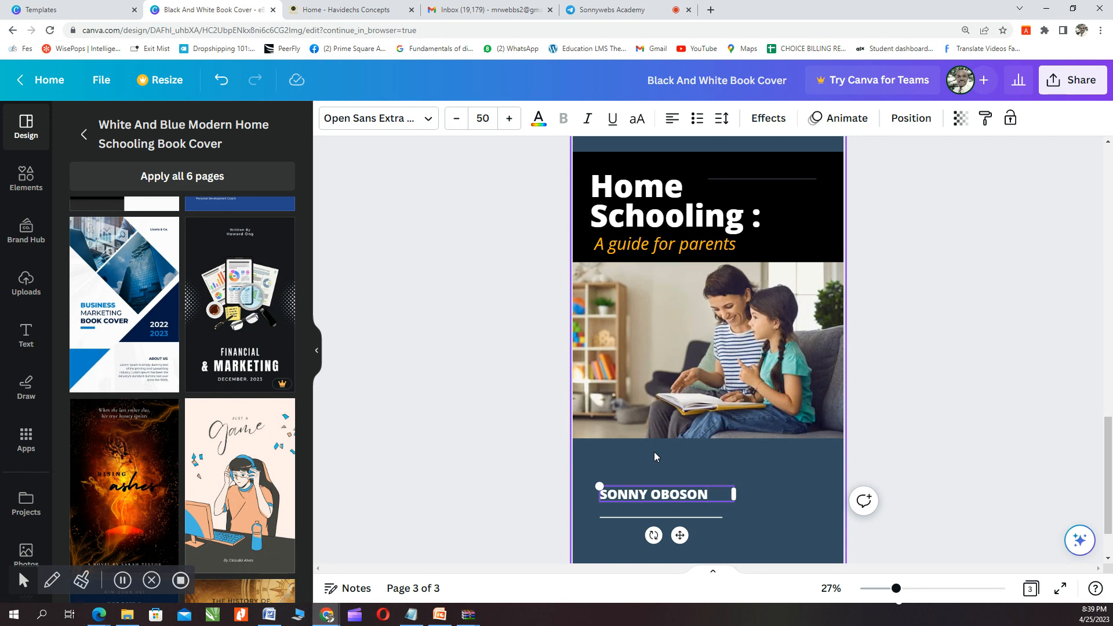
pyautogui.click(720, 393)
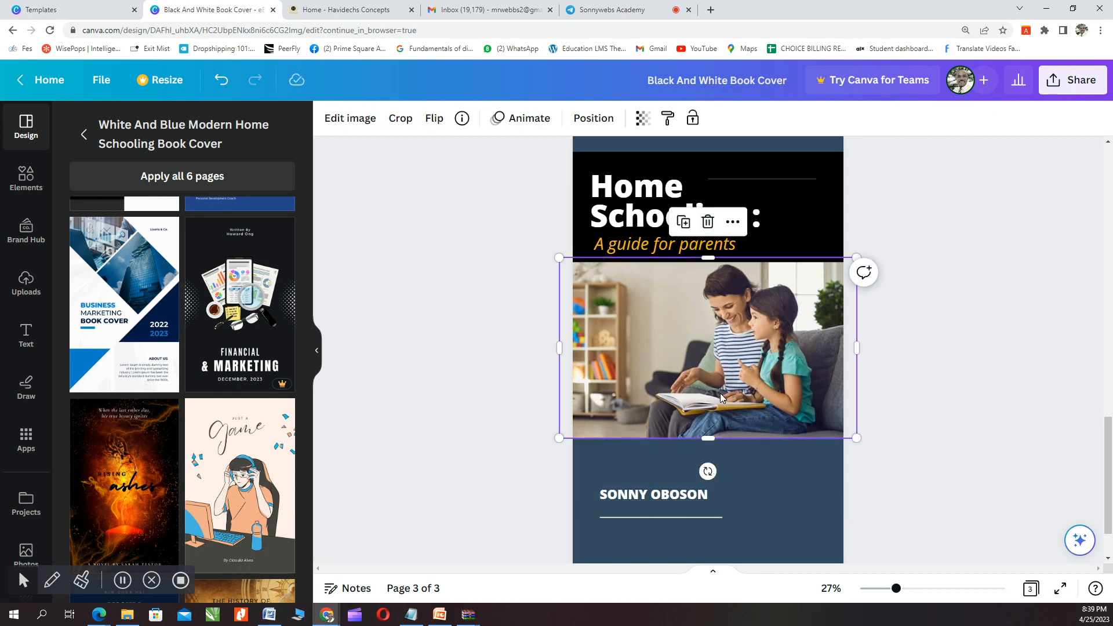
pyautogui.click(746, 532)
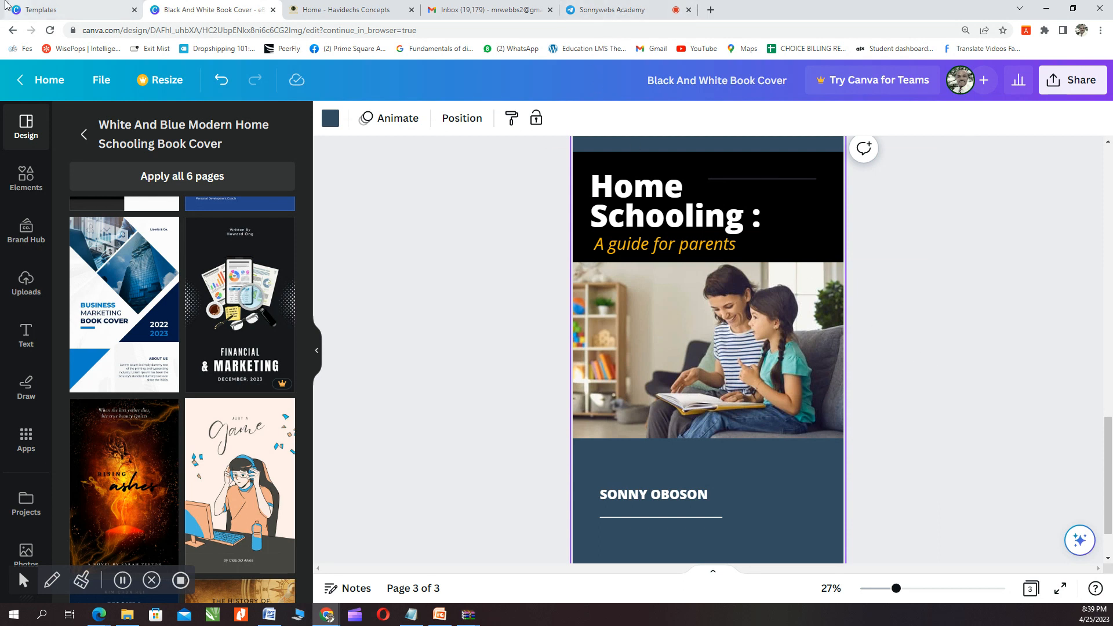
# Step: Add a heading reading "WRITTEN BY:" and place it directly above the author's name on the Home Schooling cover
pyautogui.moveTo(7, 4)
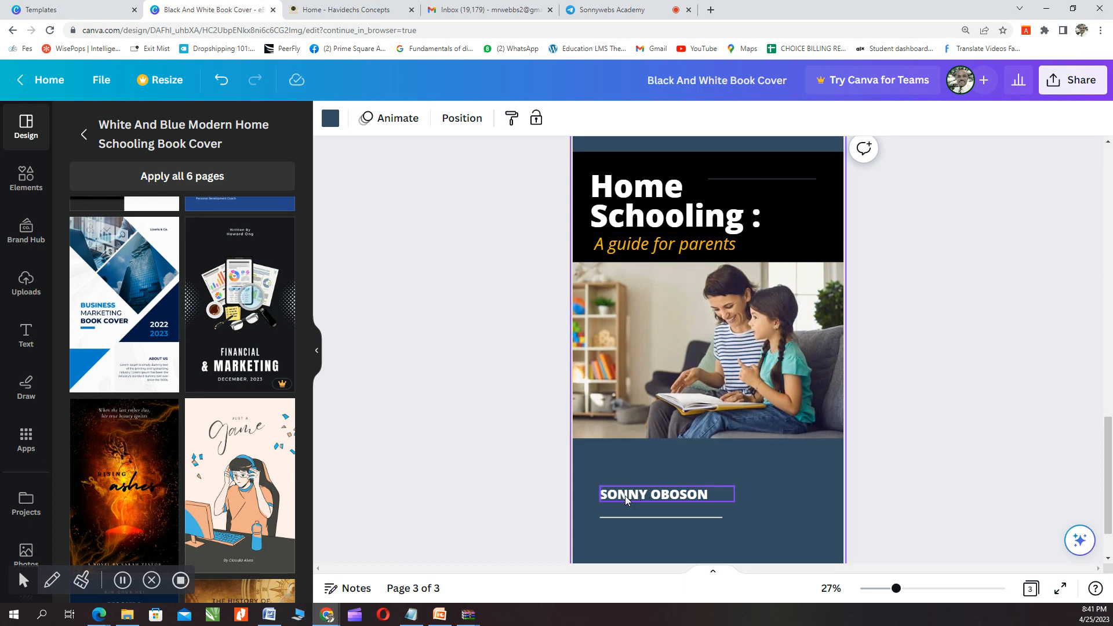
pyautogui.click(39, 331)
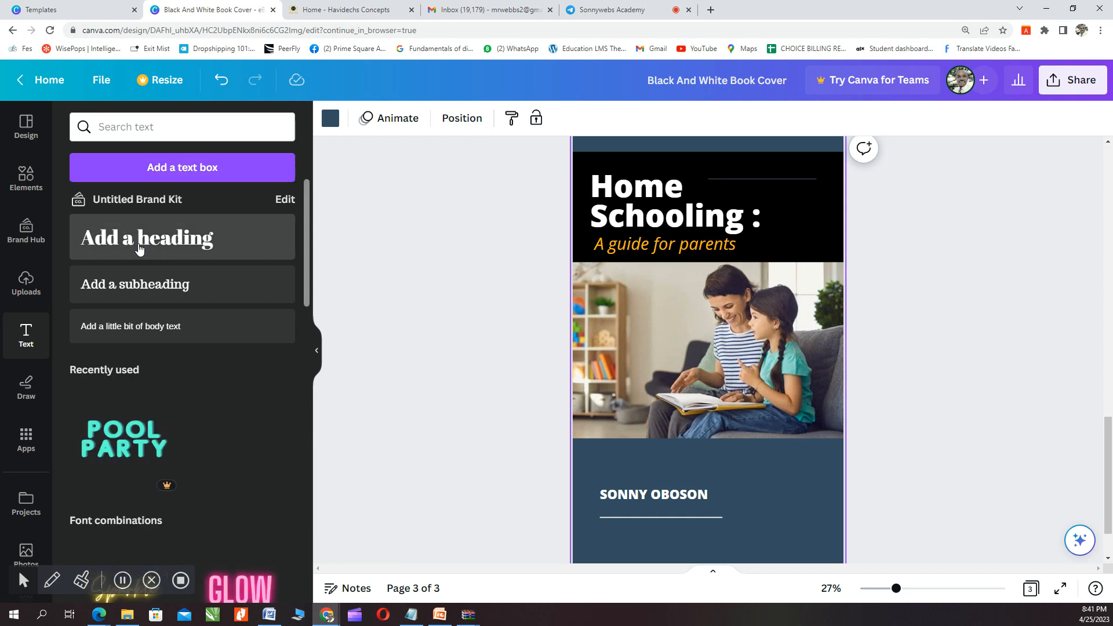
pyautogui.click(139, 246)
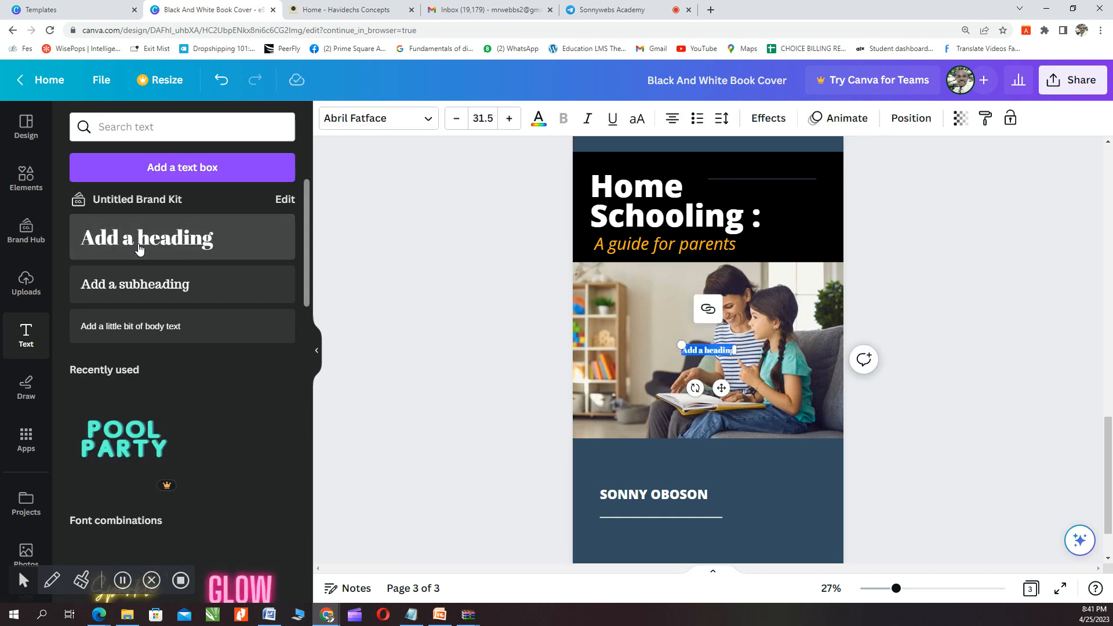
pyautogui.write('WRITTEN BY')
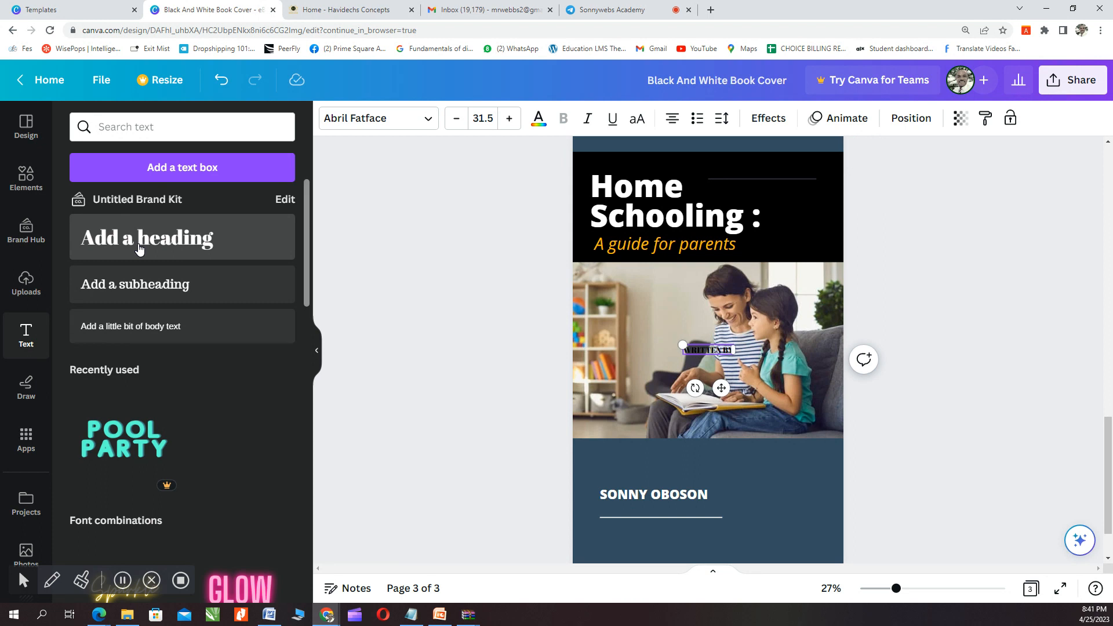
pyautogui.write(':')
pyautogui.moveTo(707, 342); pyautogui.dragTo(626, 473)
pyautogui.moveTo(897, 591); pyautogui.dragTo(916, 589)
pyautogui.scroll(-3, 732, 461)
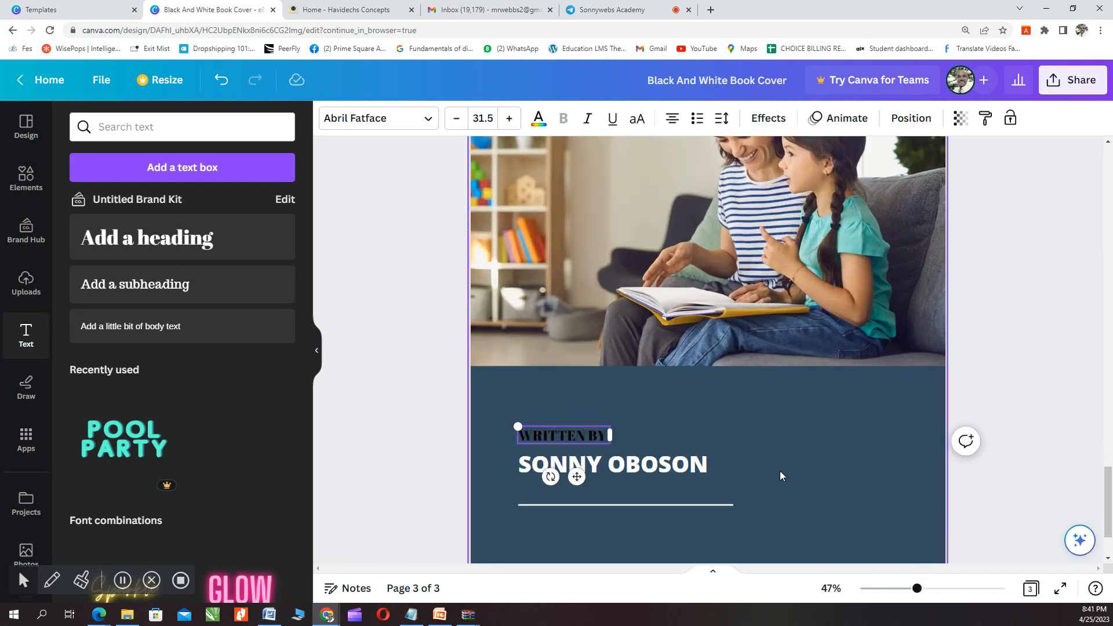
pyautogui.click(734, 429)
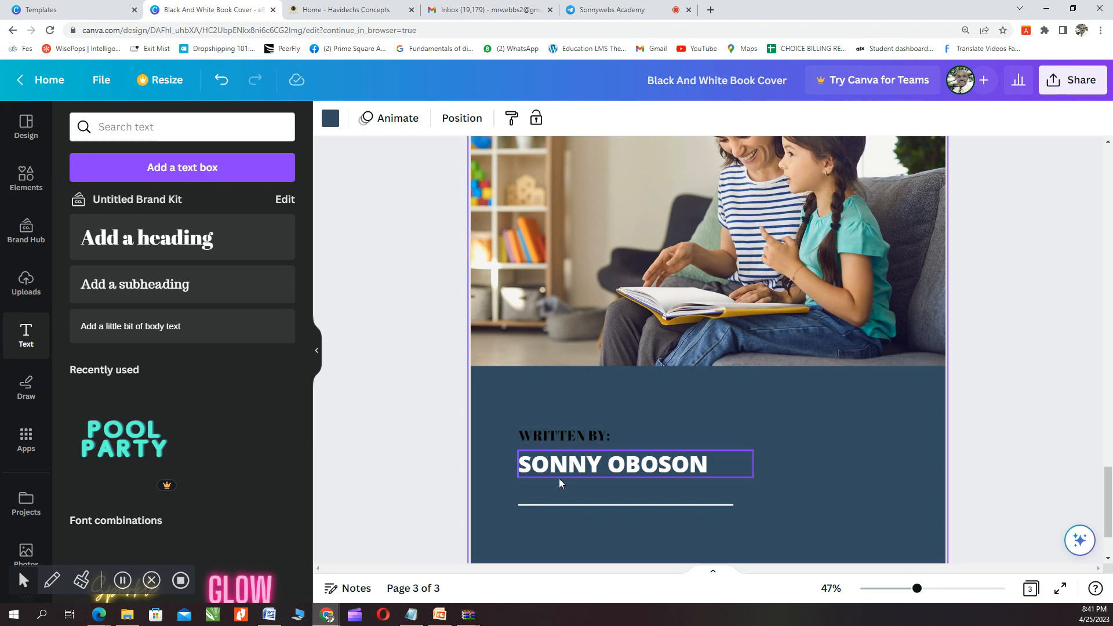
# Step: Recolor the "WRITTEN BY:" text white
pyautogui.click(555, 436)
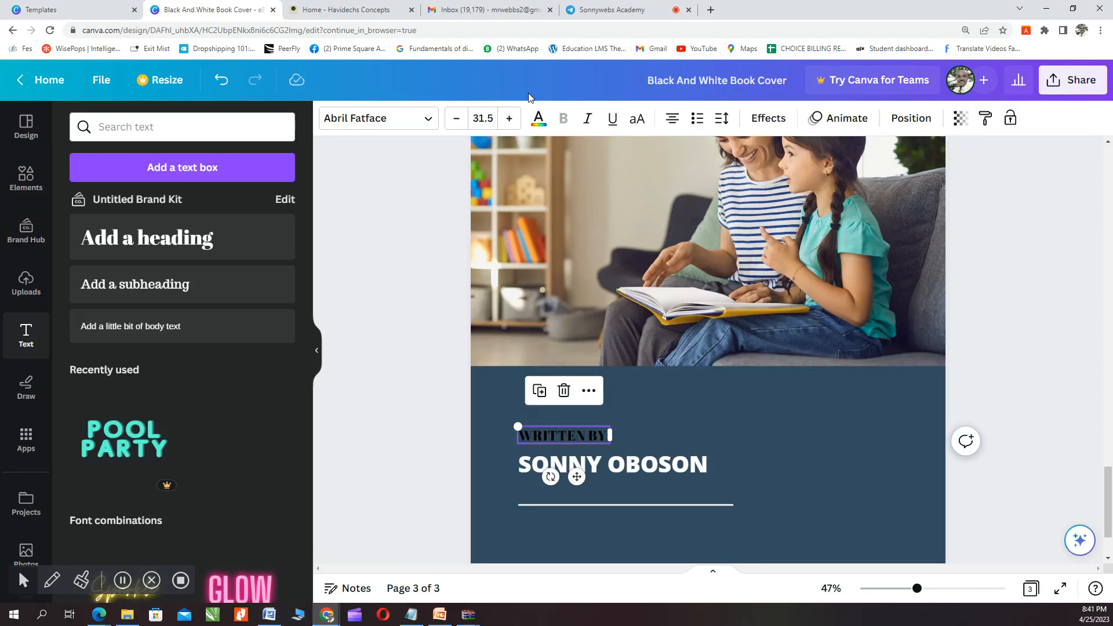
pyautogui.click(539, 122)
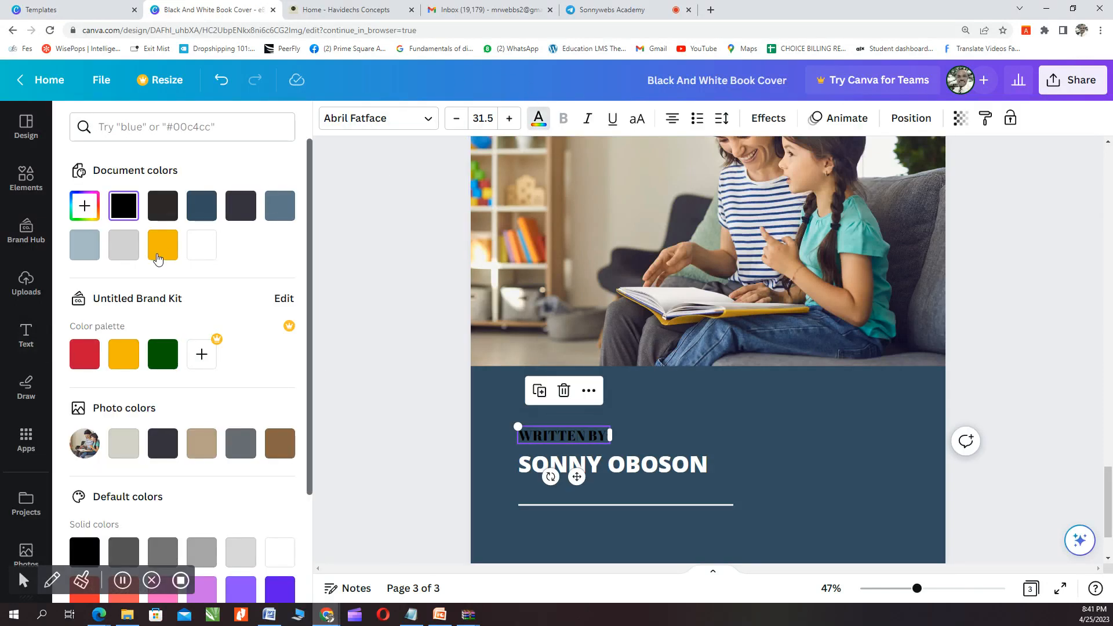
pyautogui.click(200, 247)
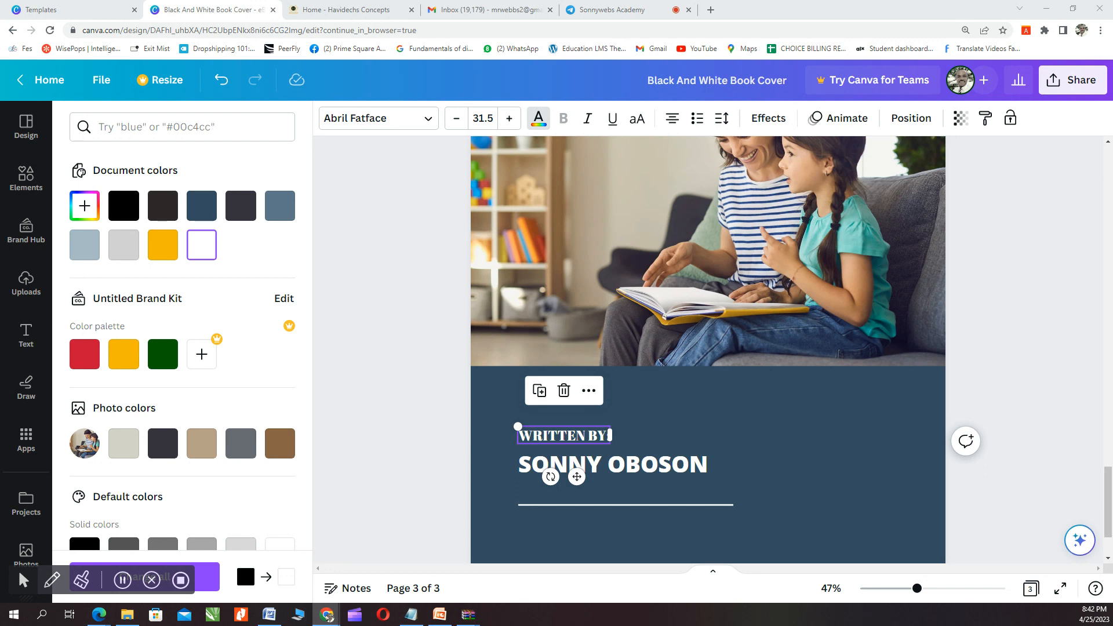
pyautogui.click(739, 422)
pyautogui.scroll(-2, 738, 415)
pyautogui.scroll(3, 738, 413)
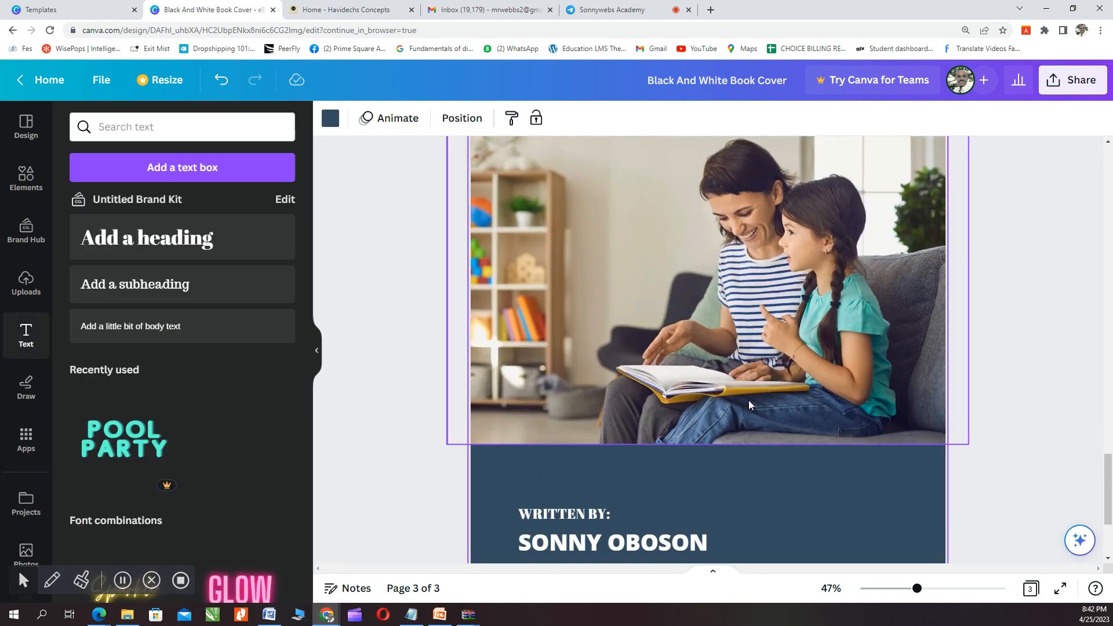
pyautogui.moveTo(917, 589); pyautogui.dragTo(892, 599)
pyautogui.scroll(2, 863, 400)
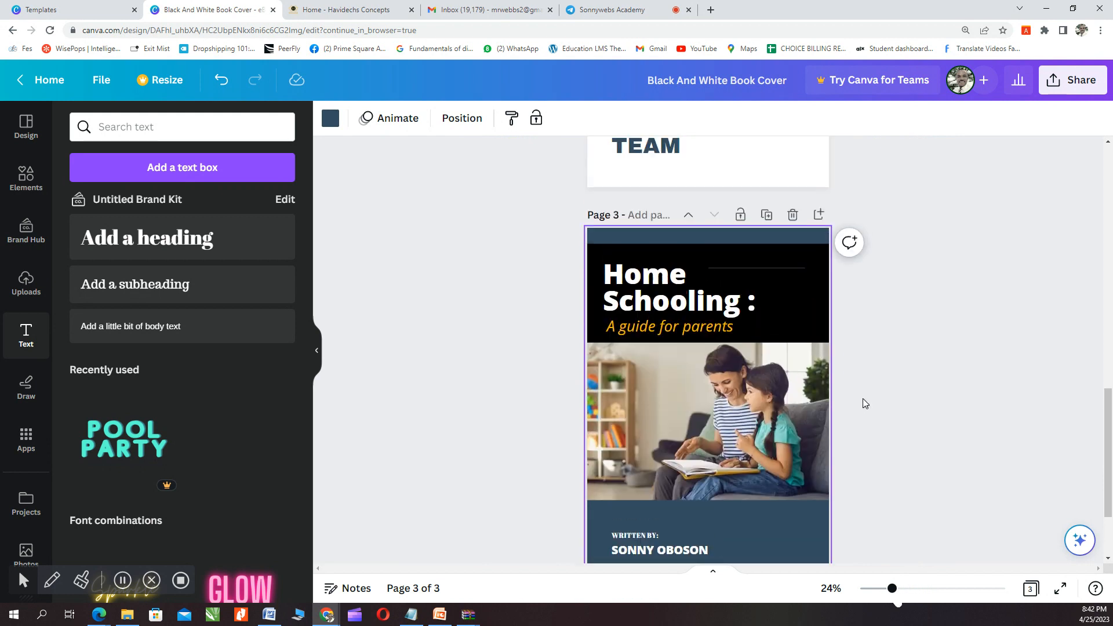
pyautogui.scroll(-1, 862, 400)
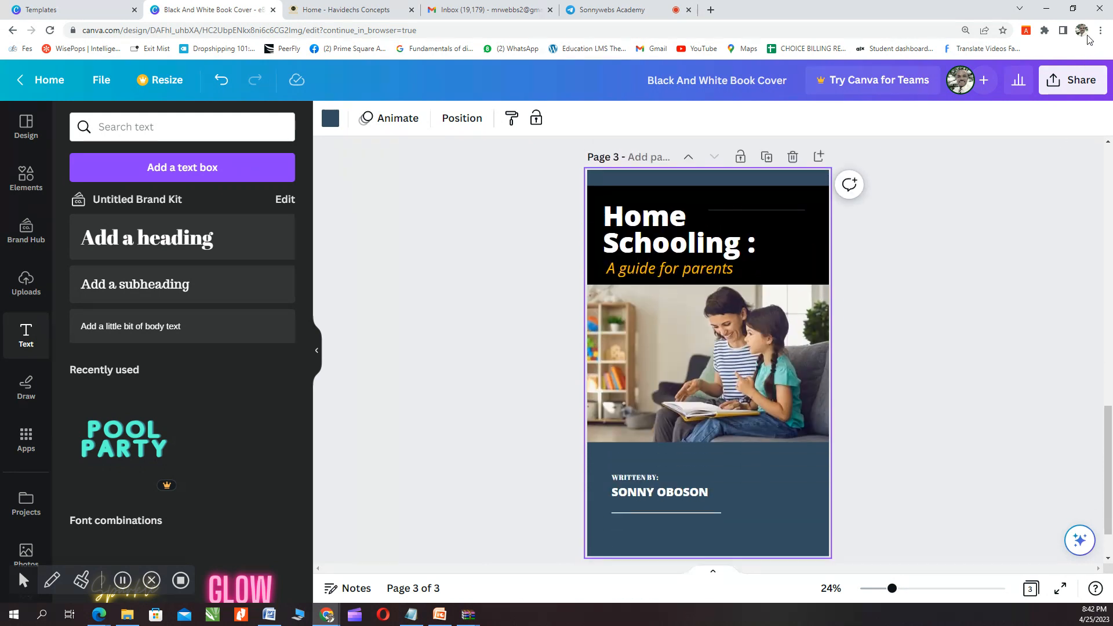
# Step: Try to download all three pages of the design as PNG
pyautogui.click(1081, 85)
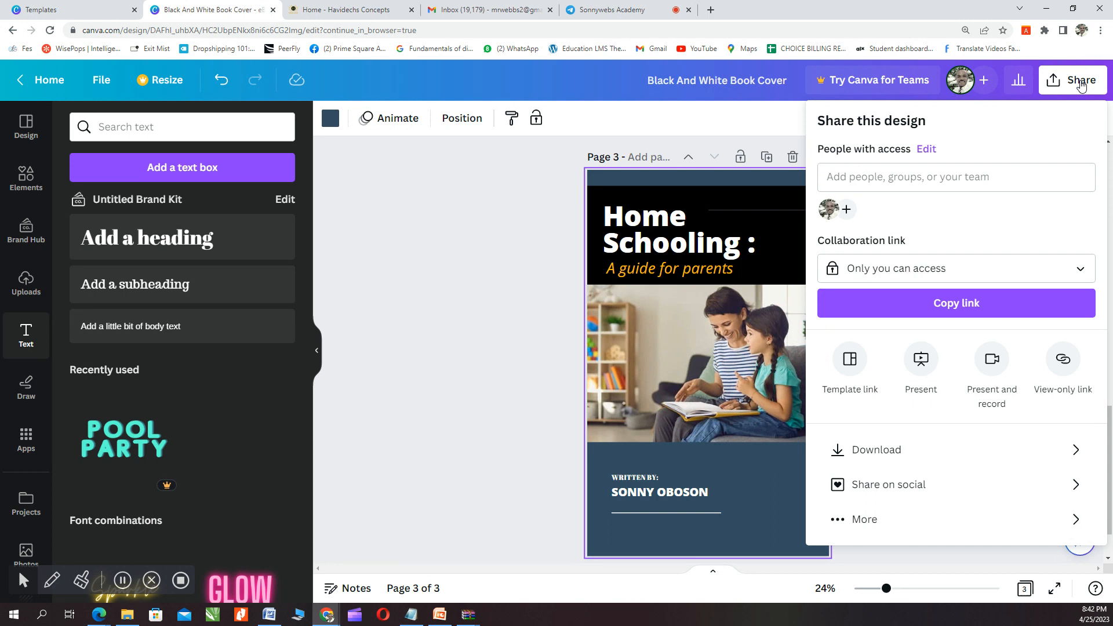
pyautogui.click(874, 452)
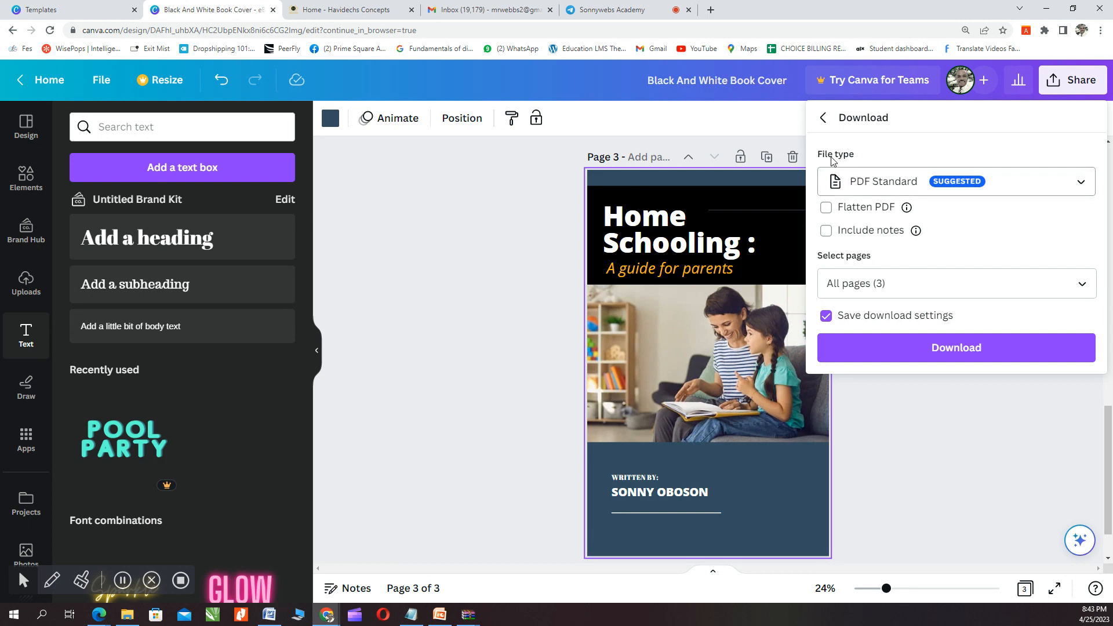
pyautogui.click(901, 189)
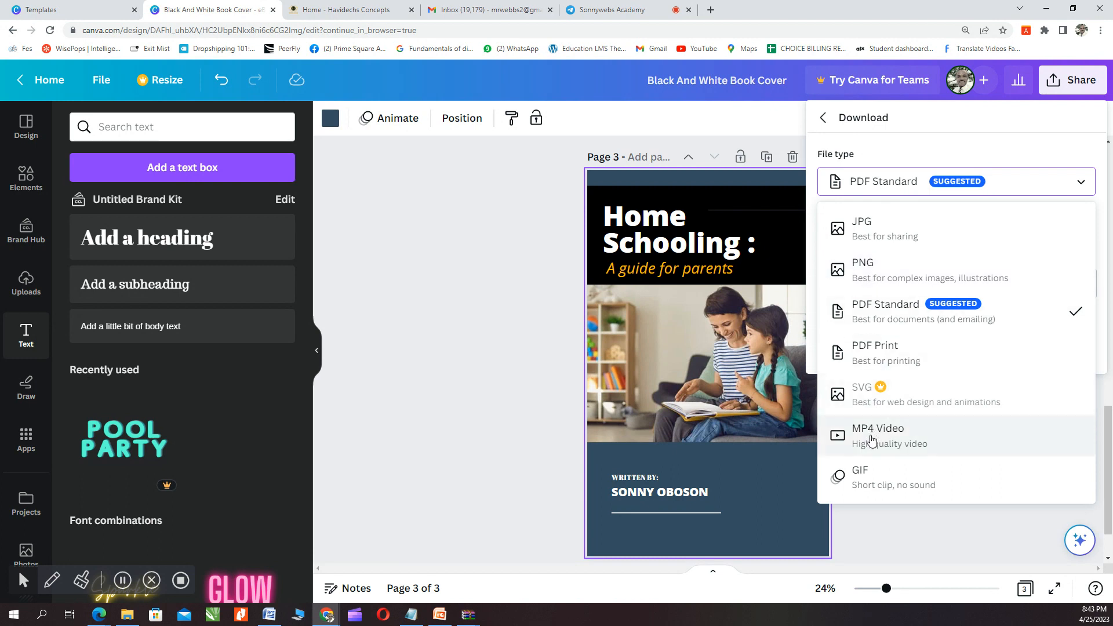
pyautogui.click(877, 277)
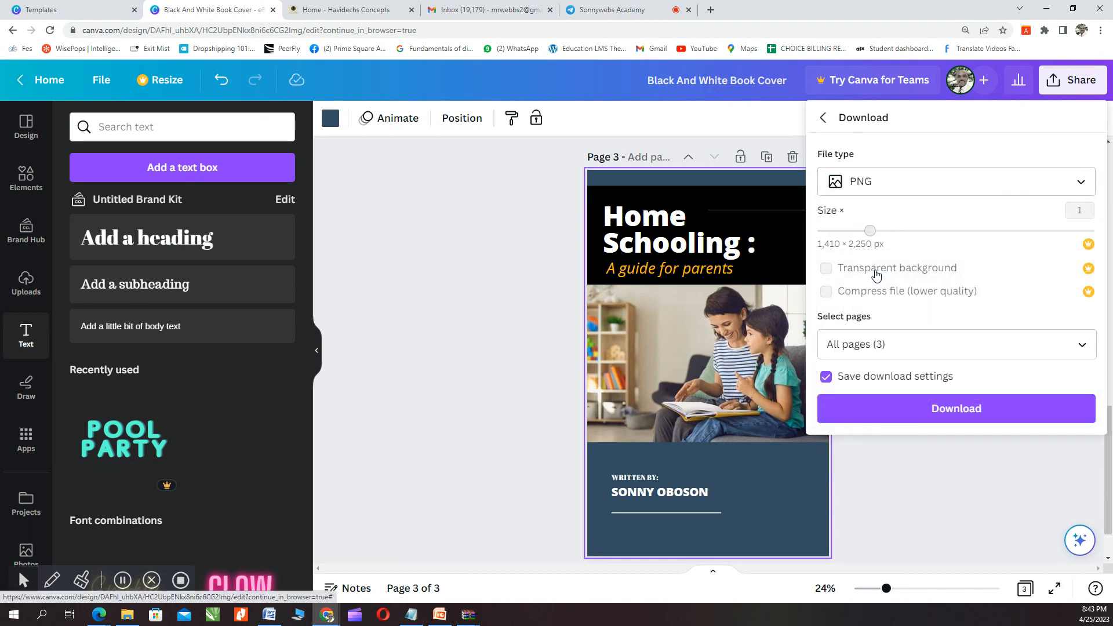
pyautogui.click(957, 410)
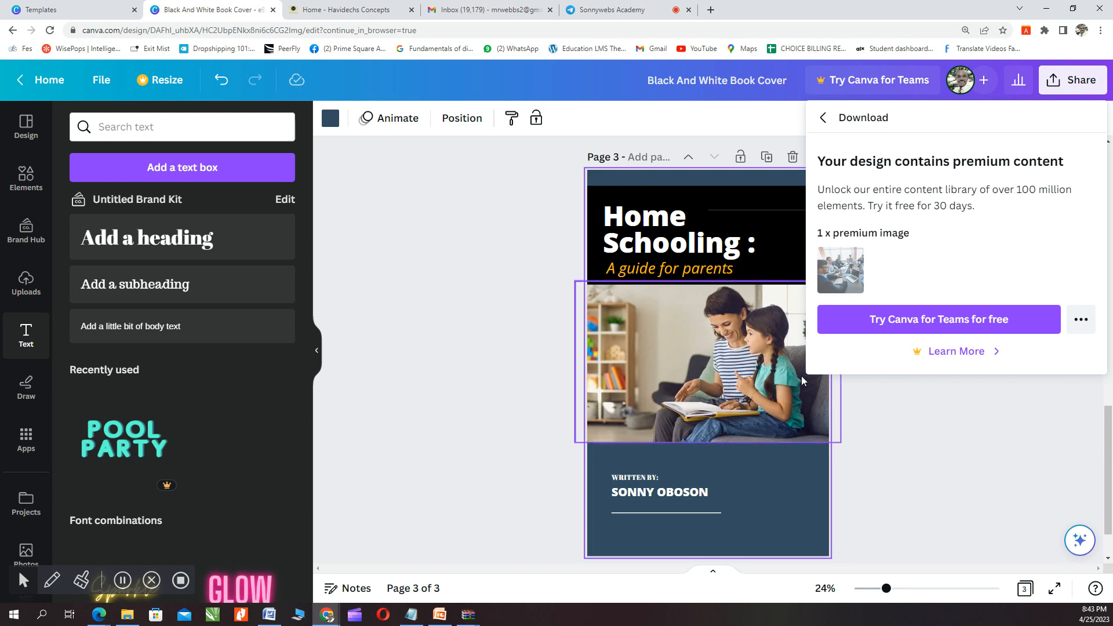
pyautogui.click(519, 302)
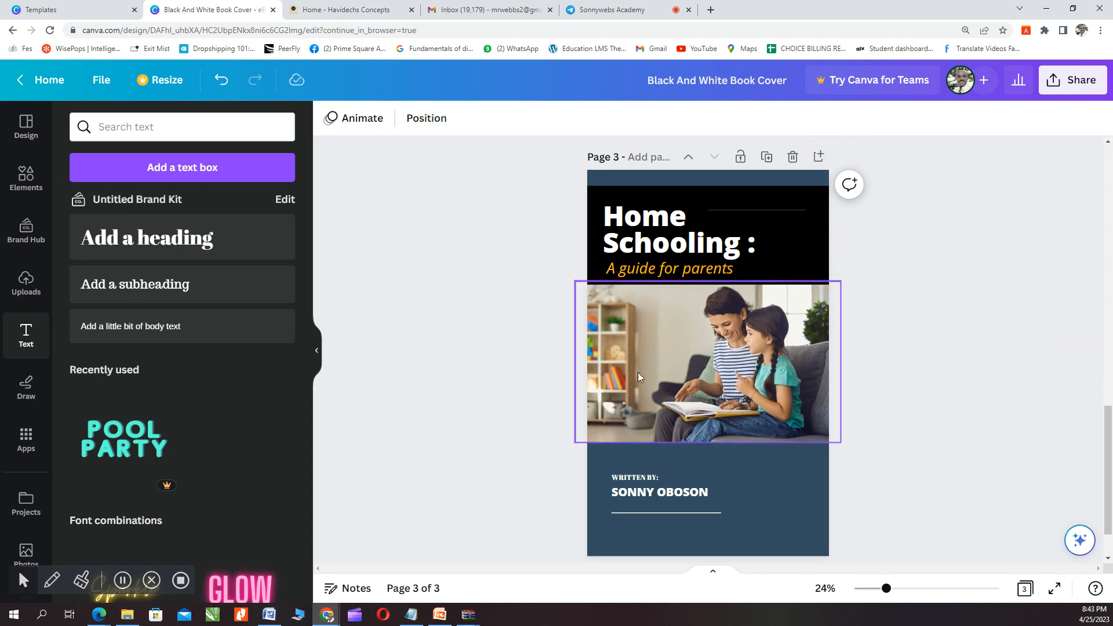
pyautogui.scroll(6, 638, 372)
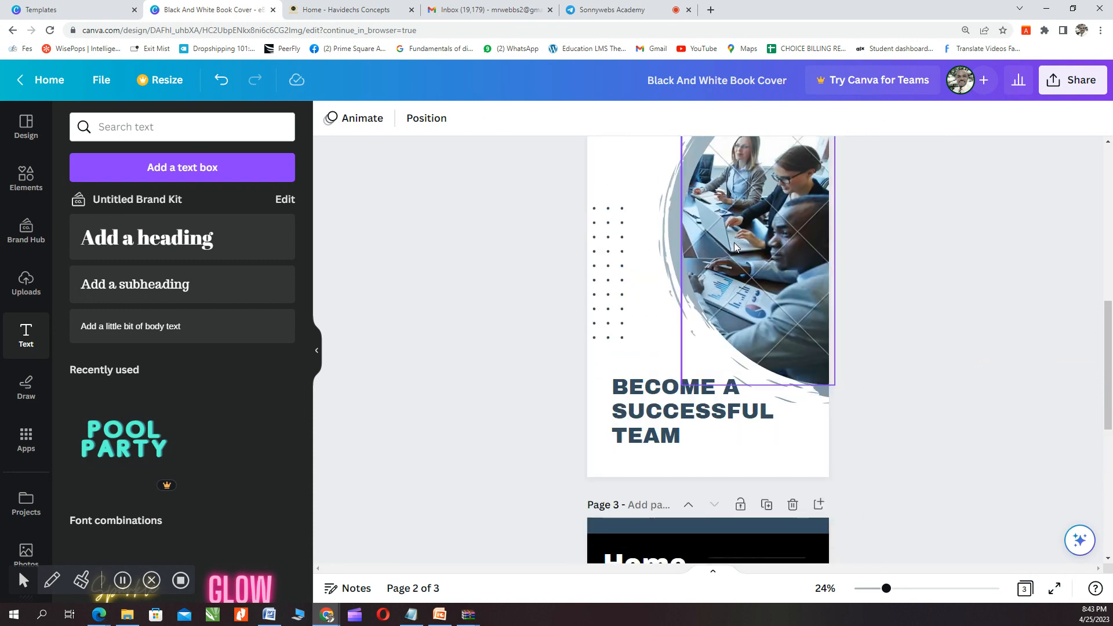
pyautogui.click(729, 244)
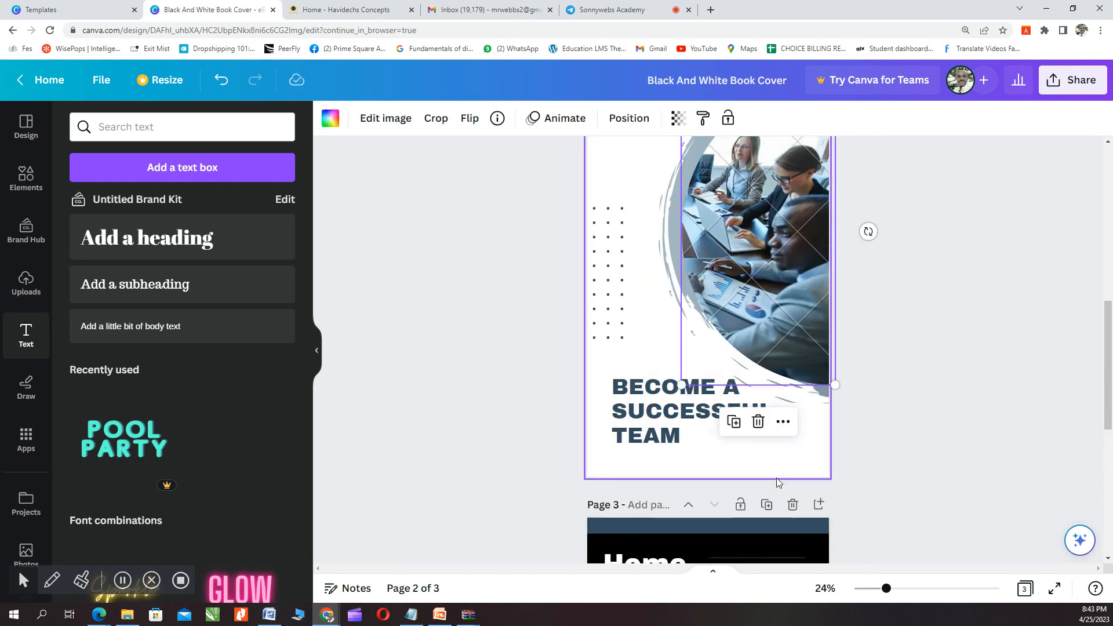
pyautogui.click(793, 507)
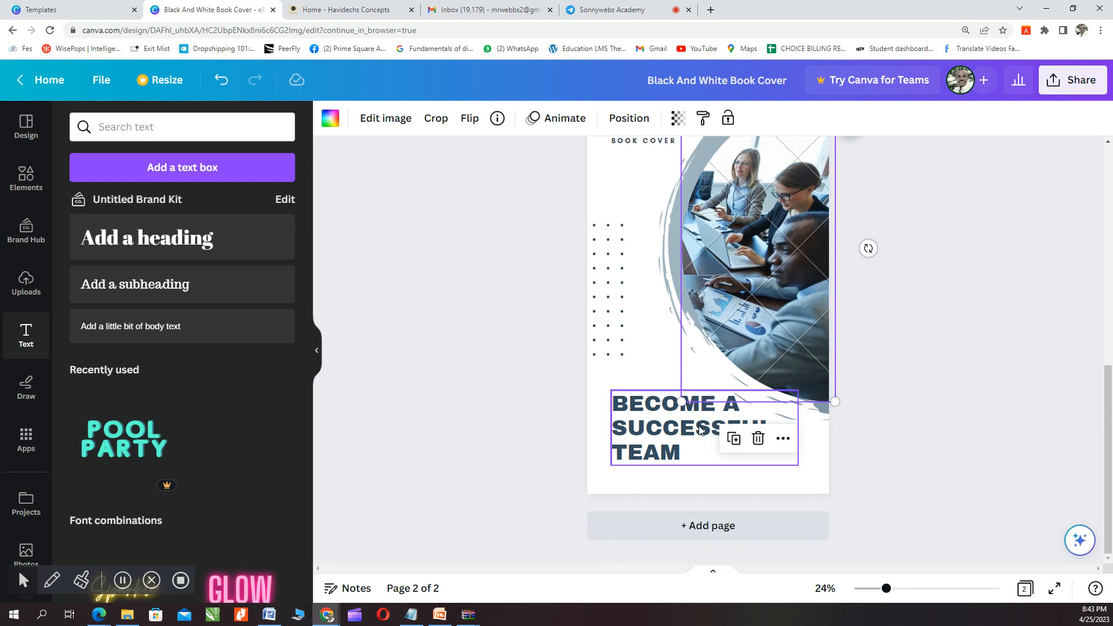
pyautogui.click(221, 79)
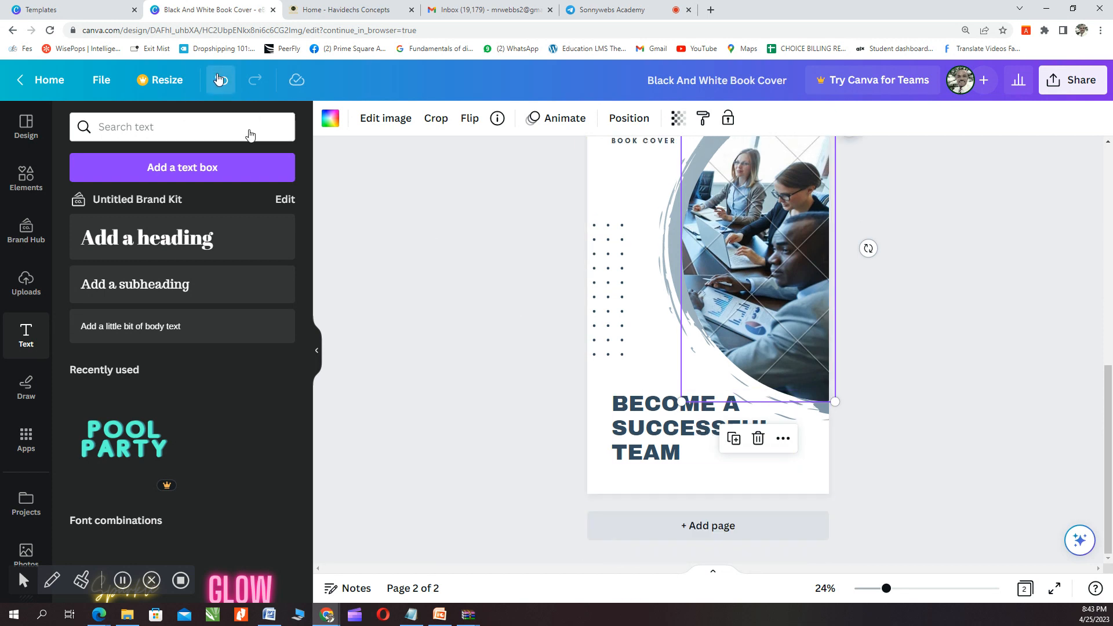
# Step: Delete page 2, the "Become a successful team" cover with the watermarked premium photo
pyautogui.scroll(5, 694, 335)
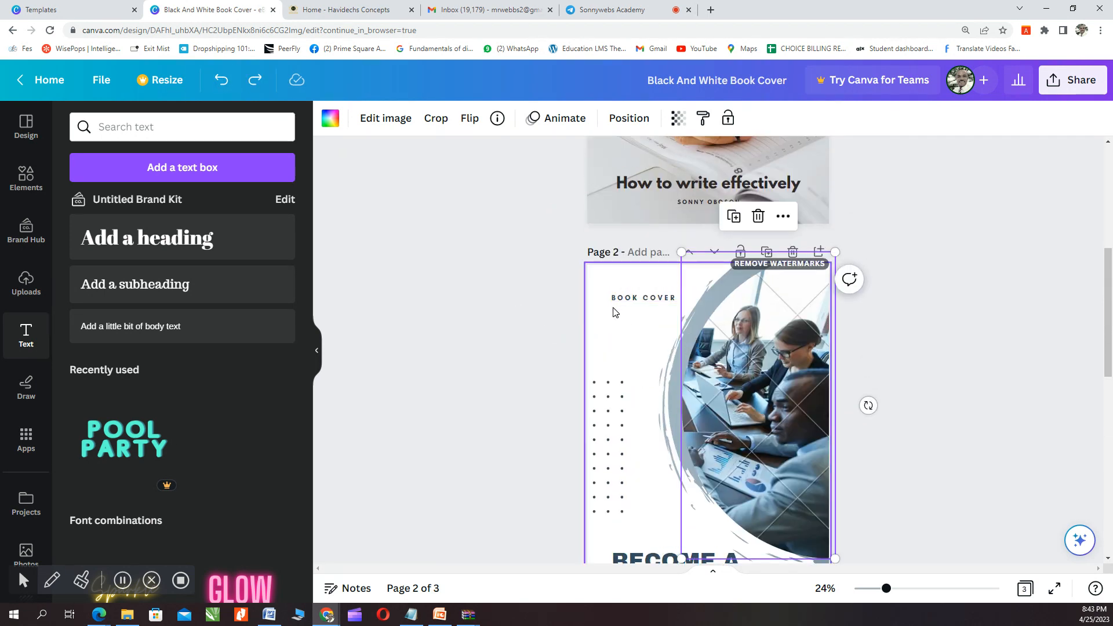
pyautogui.click(609, 282)
pyautogui.scroll(-3, 694, 327)
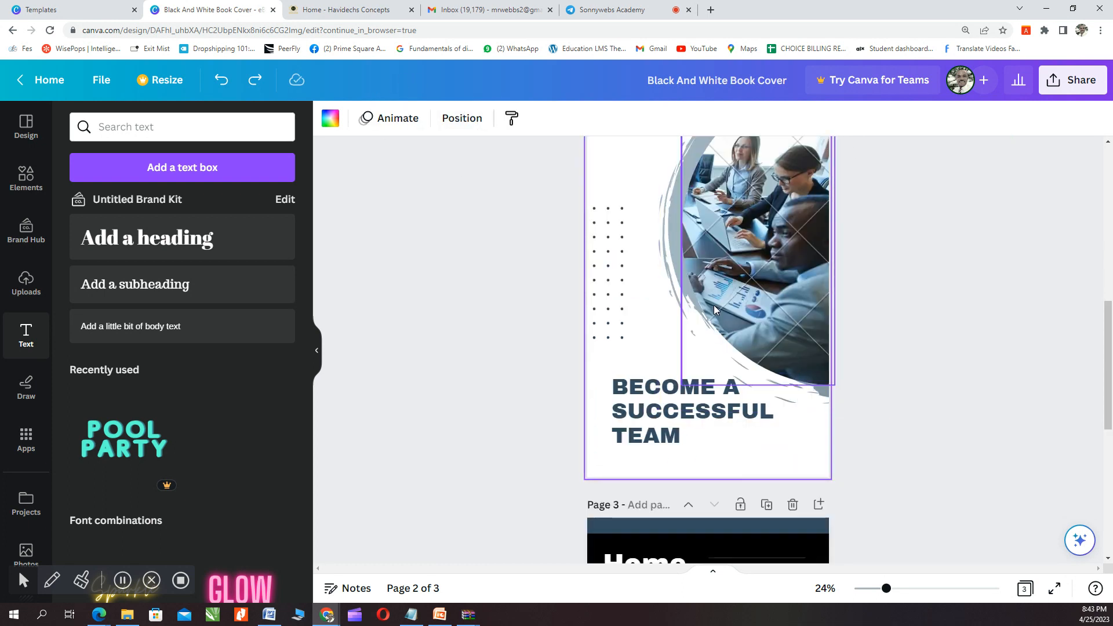
pyautogui.scroll(4, 722, 306)
pyautogui.click(793, 252)
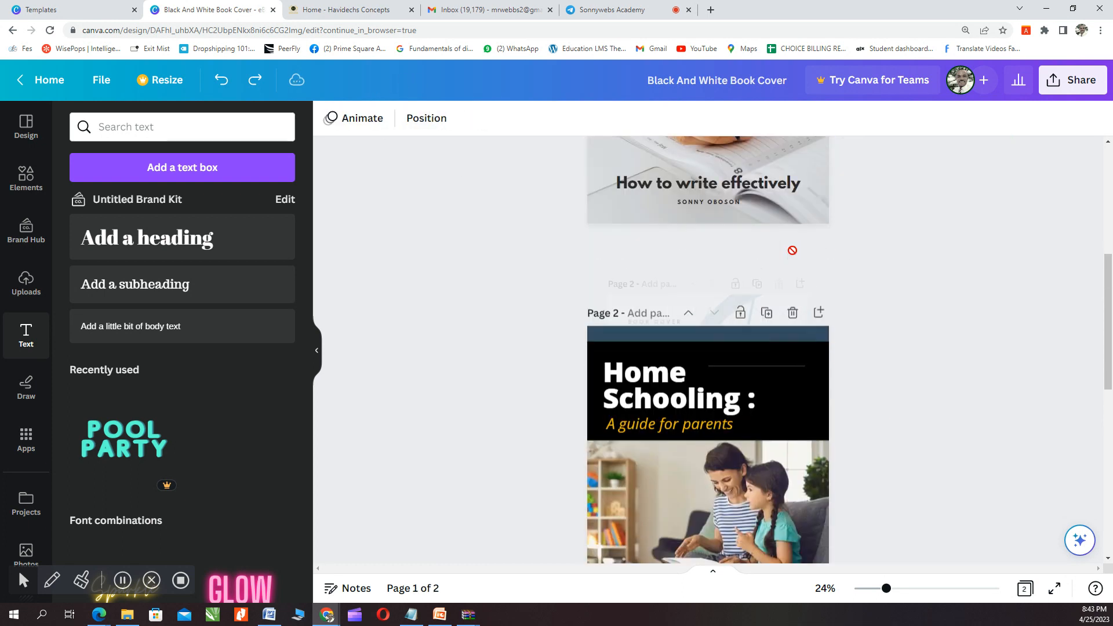
# Step: Review the letter writing and Home Schooling covers on the two remaining pages
pyautogui.scroll(3, 733, 236)
pyautogui.scroll(3, 627, 195)
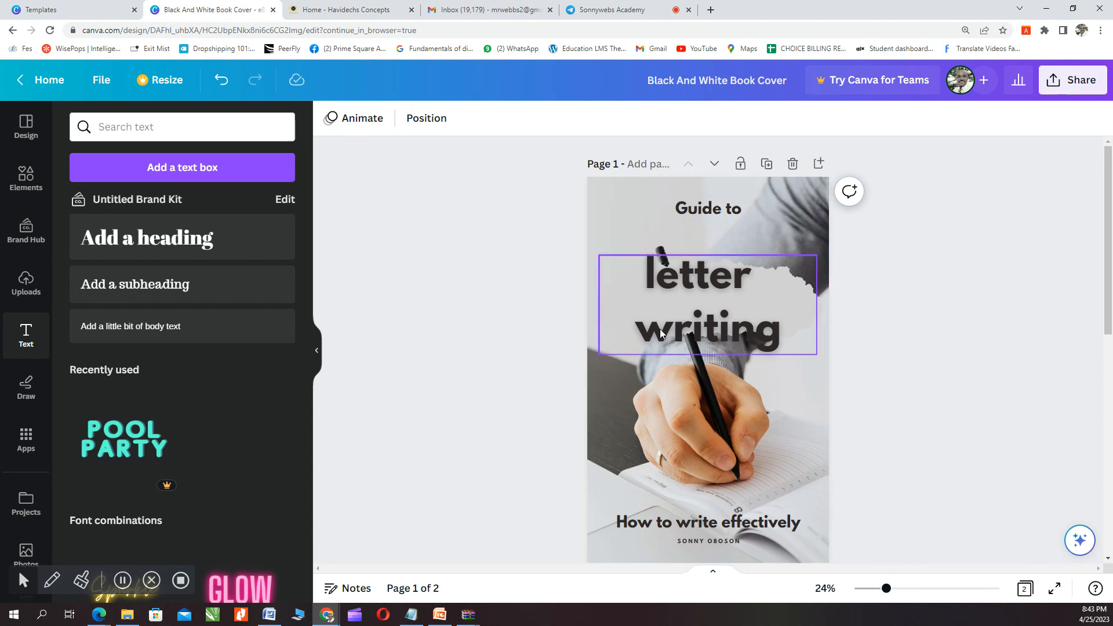
pyautogui.scroll(-7, 670, 380)
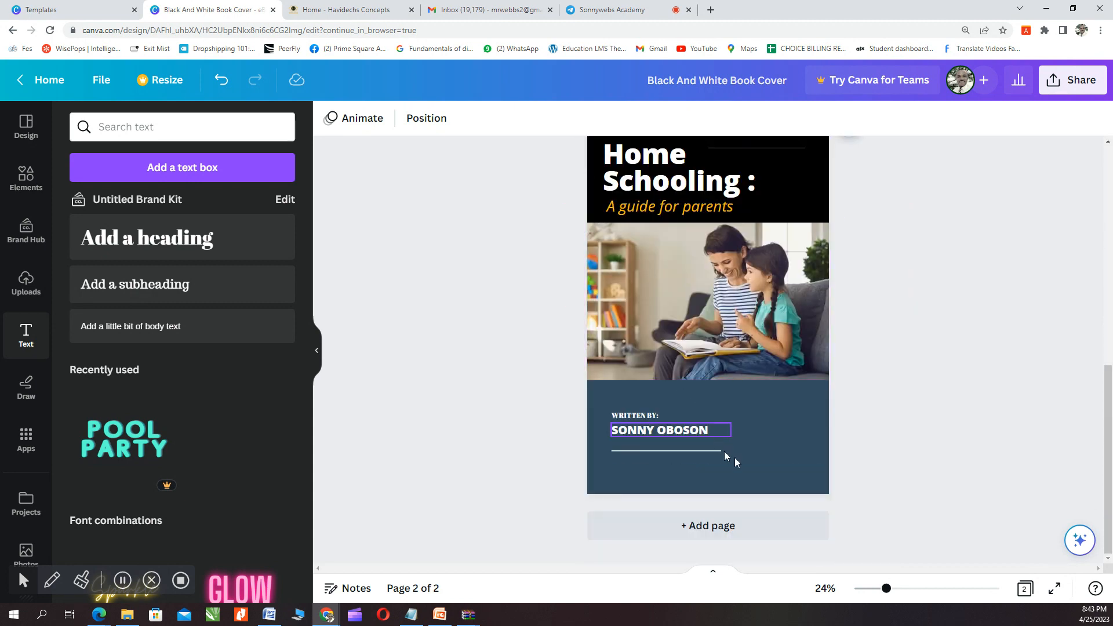
pyautogui.scroll(4, 757, 443)
pyautogui.scroll(3, 753, 441)
pyautogui.scroll(-6, 750, 435)
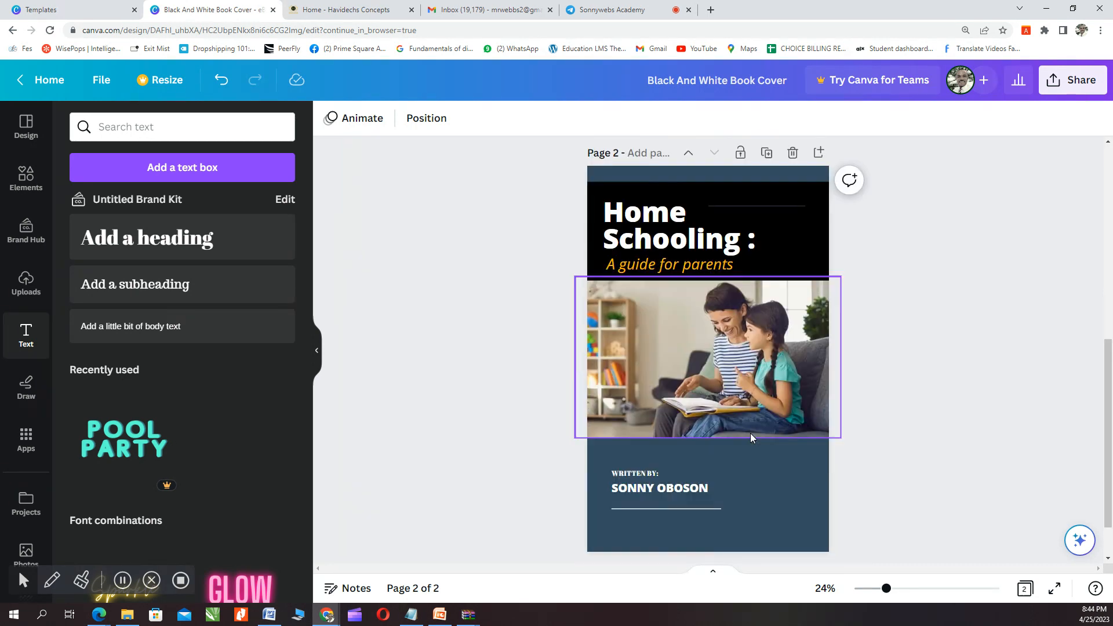
pyautogui.scroll(7, 744, 415)
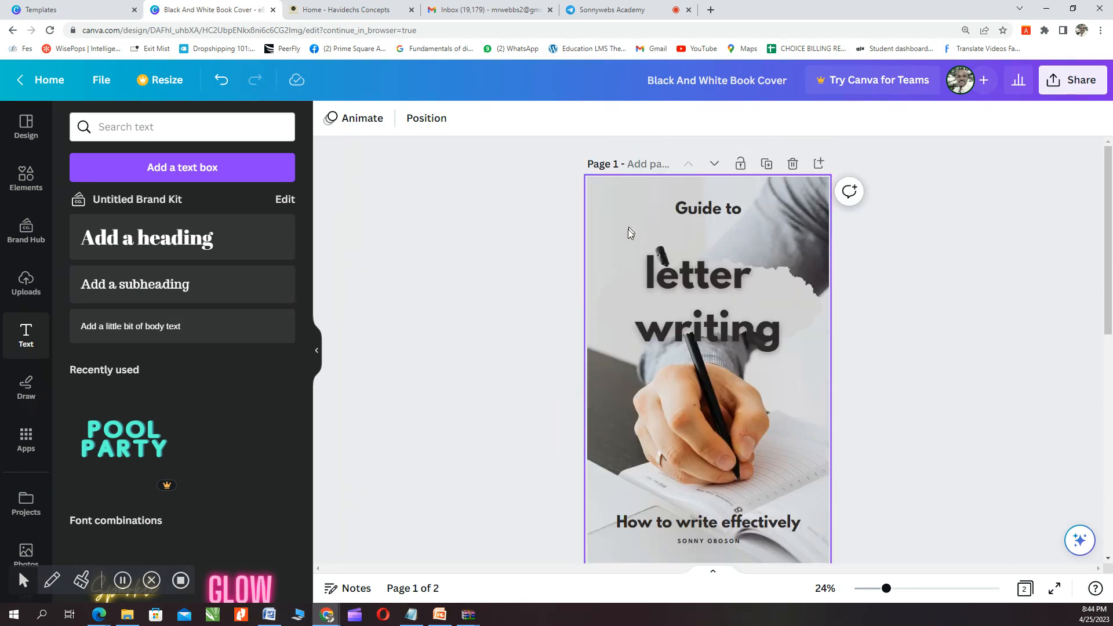
# Step: Delete page 1, the letter writing guide cover, from the design
pyautogui.scroll(-1, 674, 487)
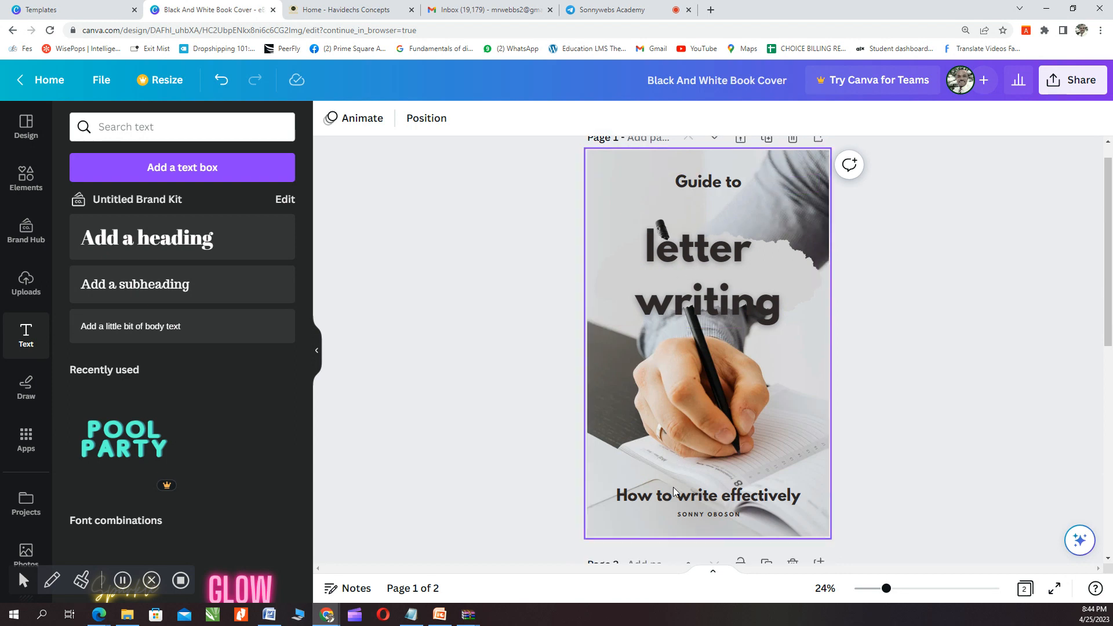
pyautogui.scroll(-3, 673, 487)
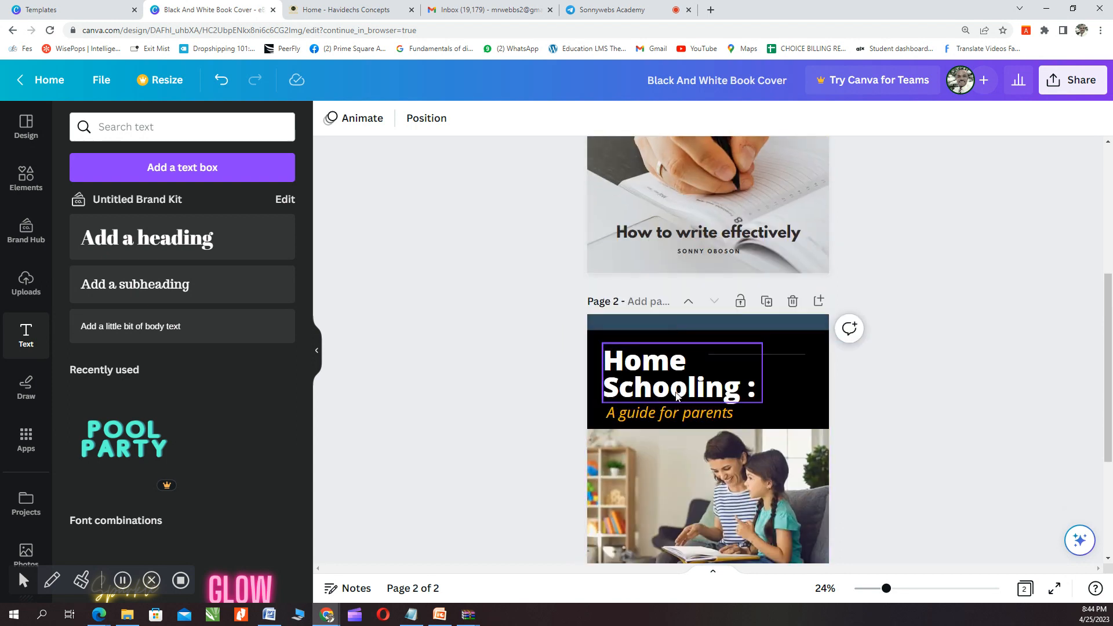
pyautogui.scroll(-2, 699, 339)
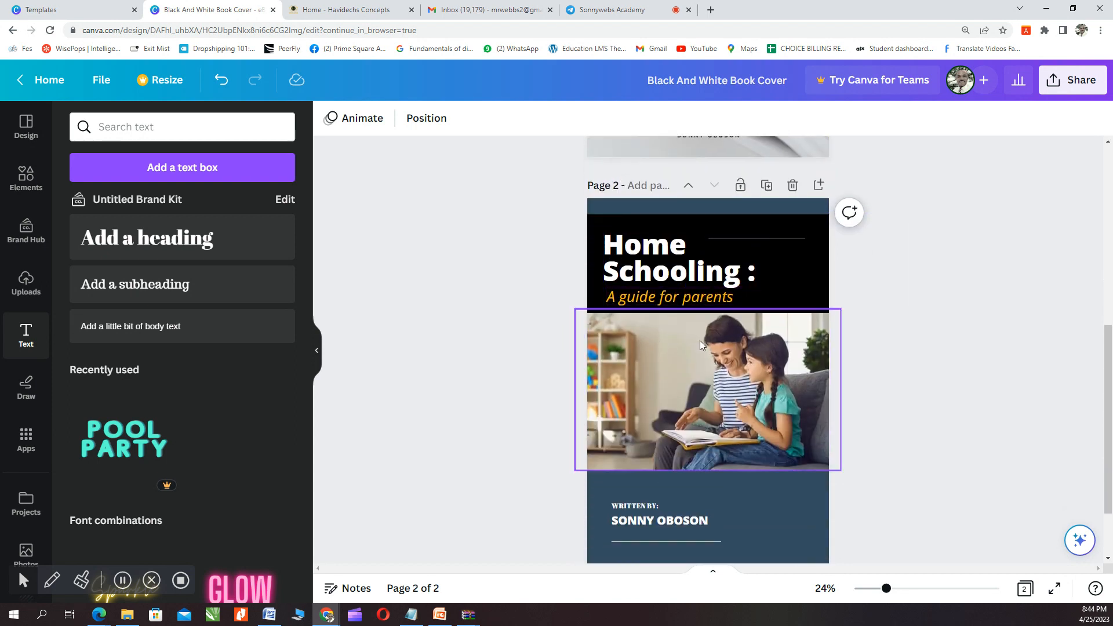
pyautogui.scroll(-2, 697, 416)
pyautogui.scroll(10, 756, 416)
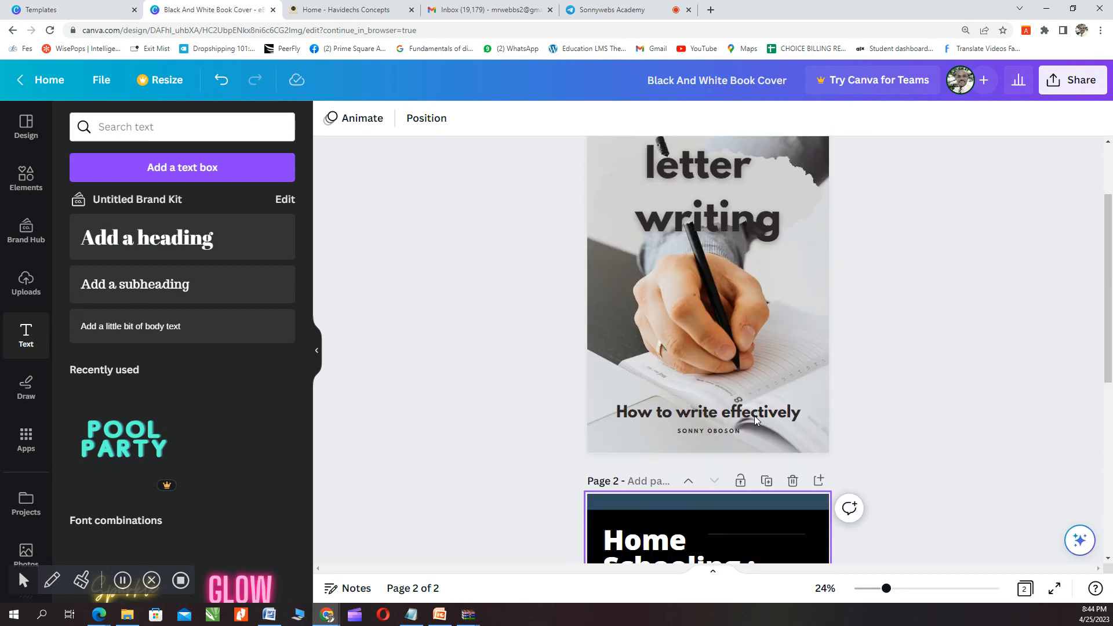
pyautogui.click(617, 191)
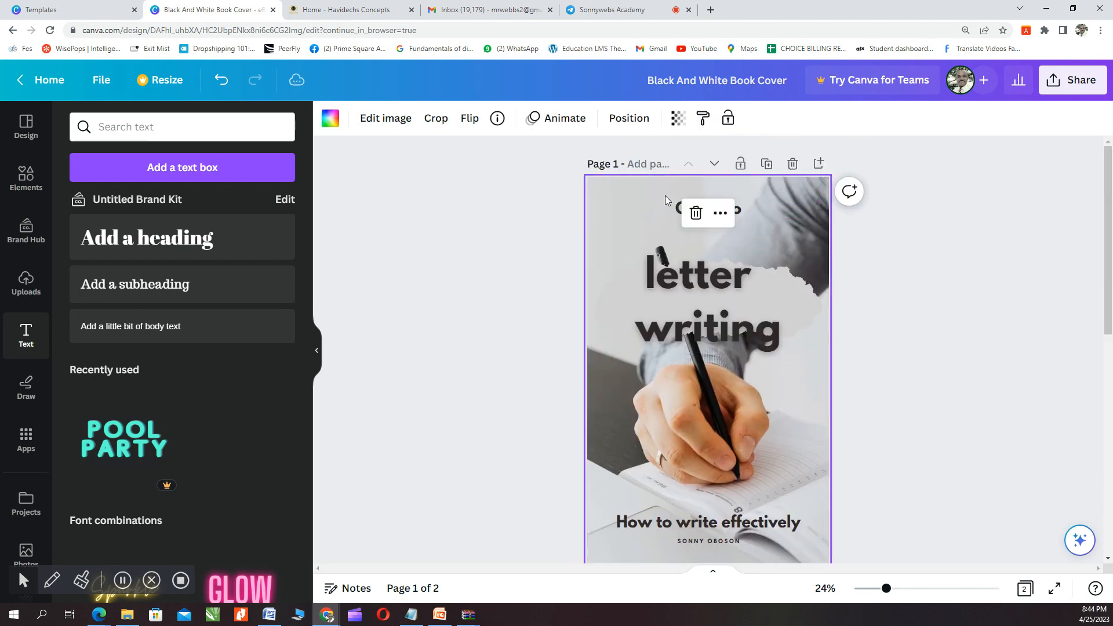
pyautogui.click(793, 163)
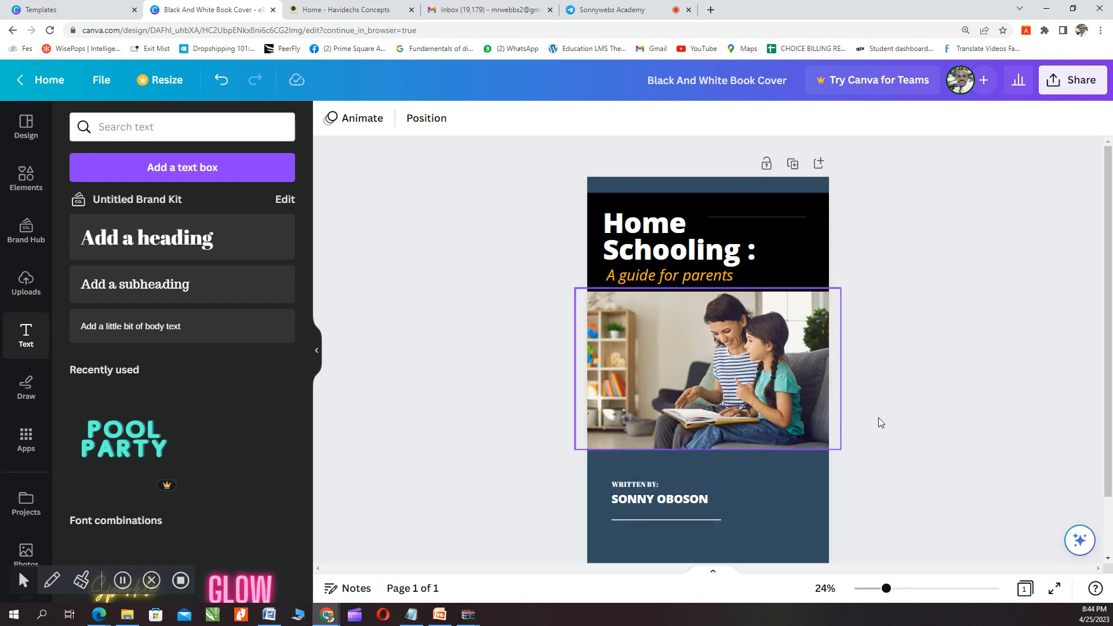
# Step: Download the Home Schooling cover as a PNG at size 1, keeping the download settings saved
pyautogui.click(1076, 82)
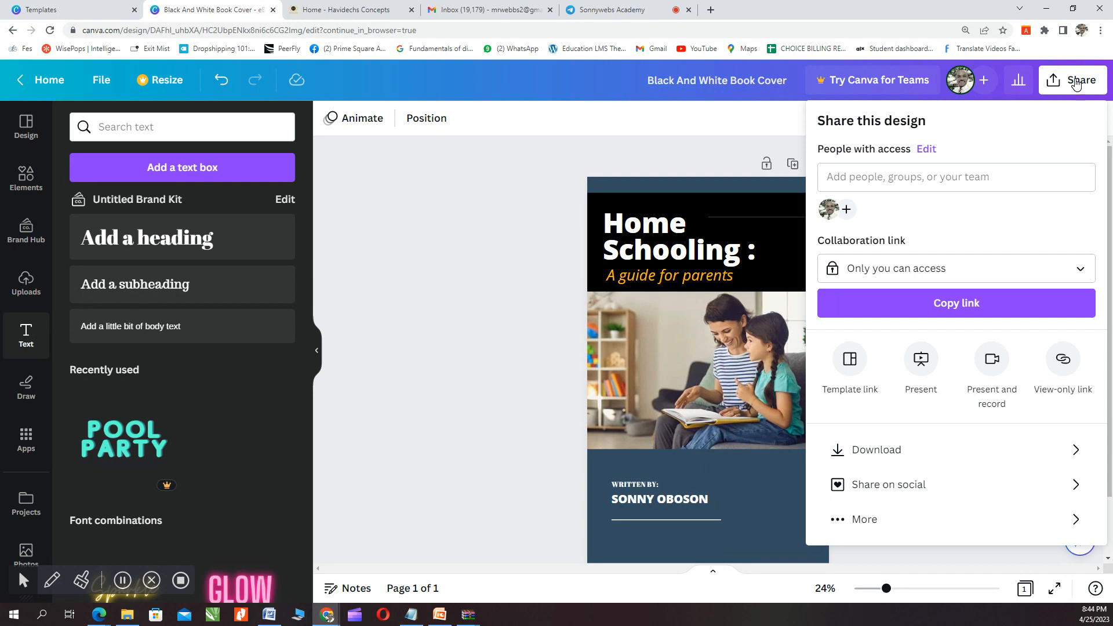
pyautogui.click(877, 450)
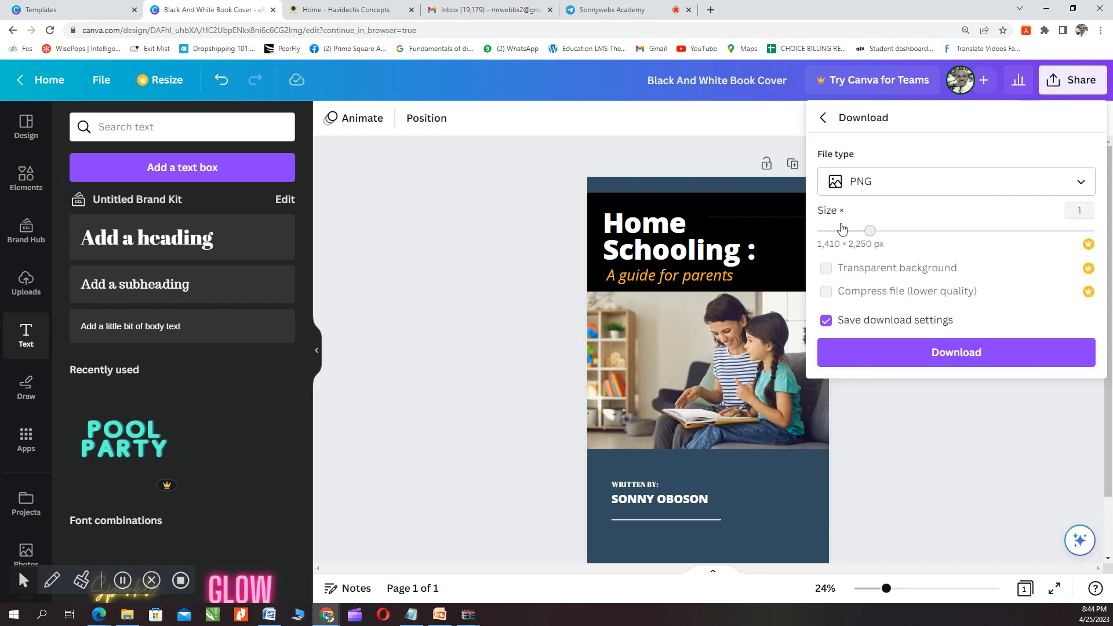
pyautogui.click(950, 357)
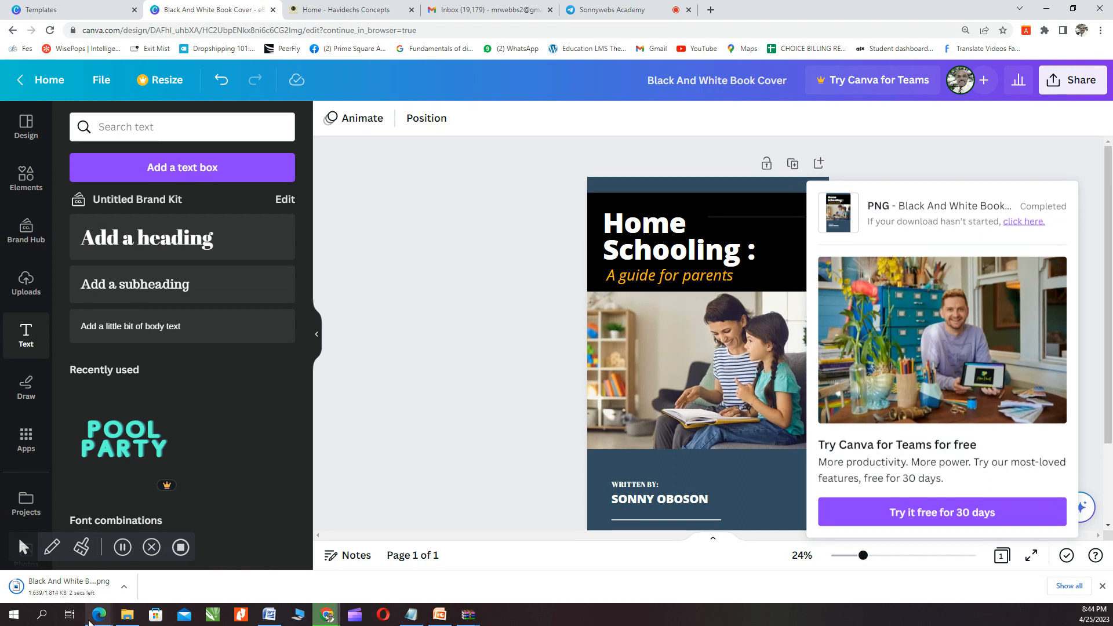
# Step: View the downloaded Home Schooling cover image in a maximized photo viewer and close it
pyautogui.moveTo(94, 620)
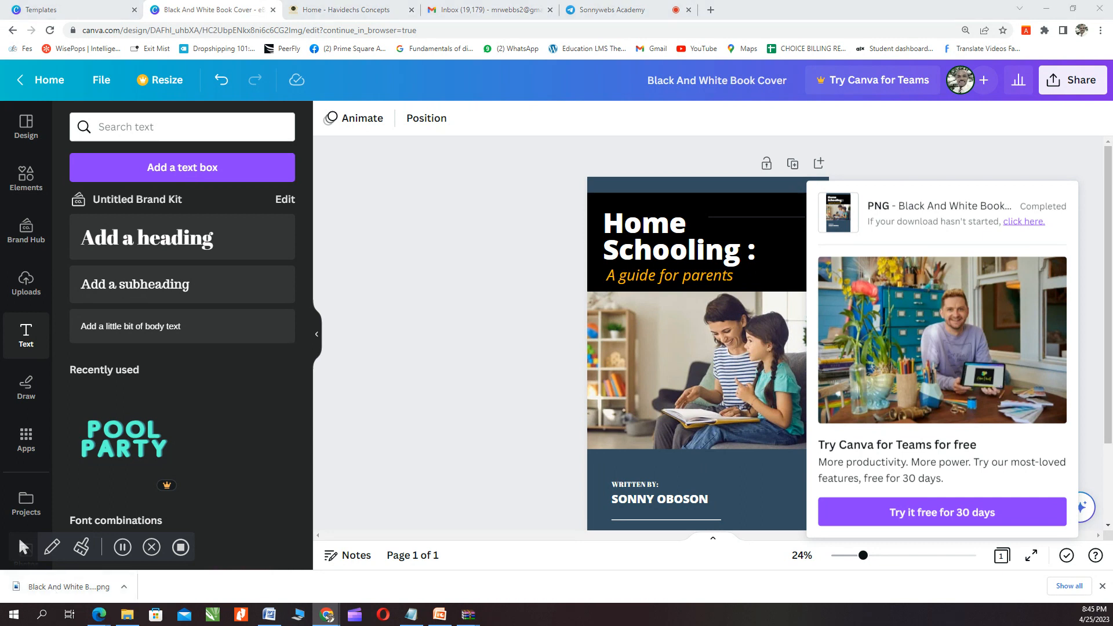
pyautogui.click(46, 592)
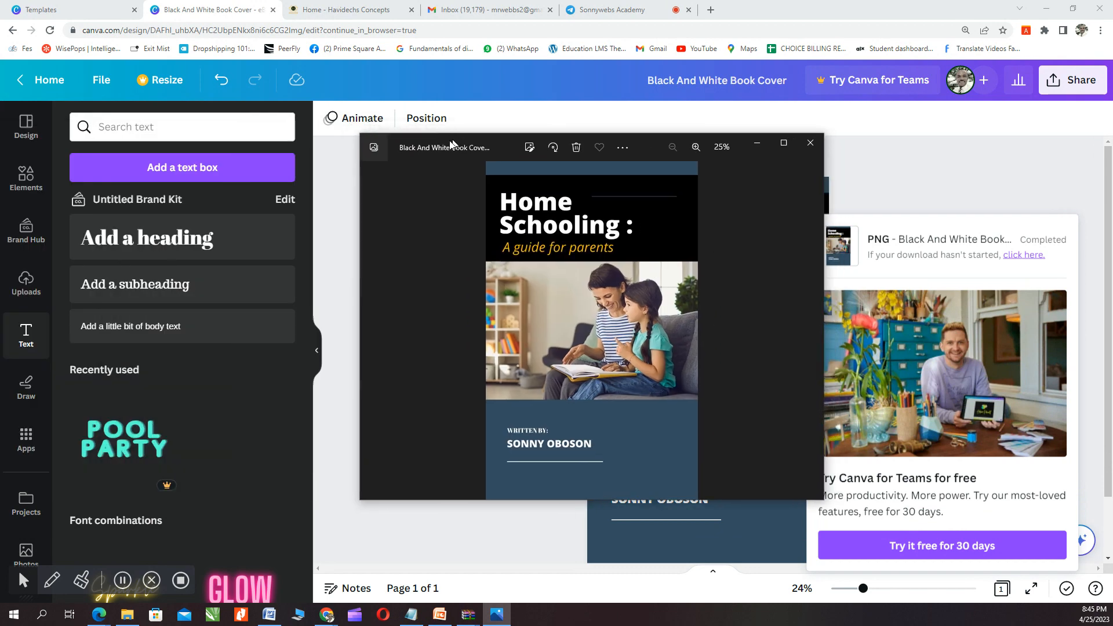
pyautogui.click(773, 147)
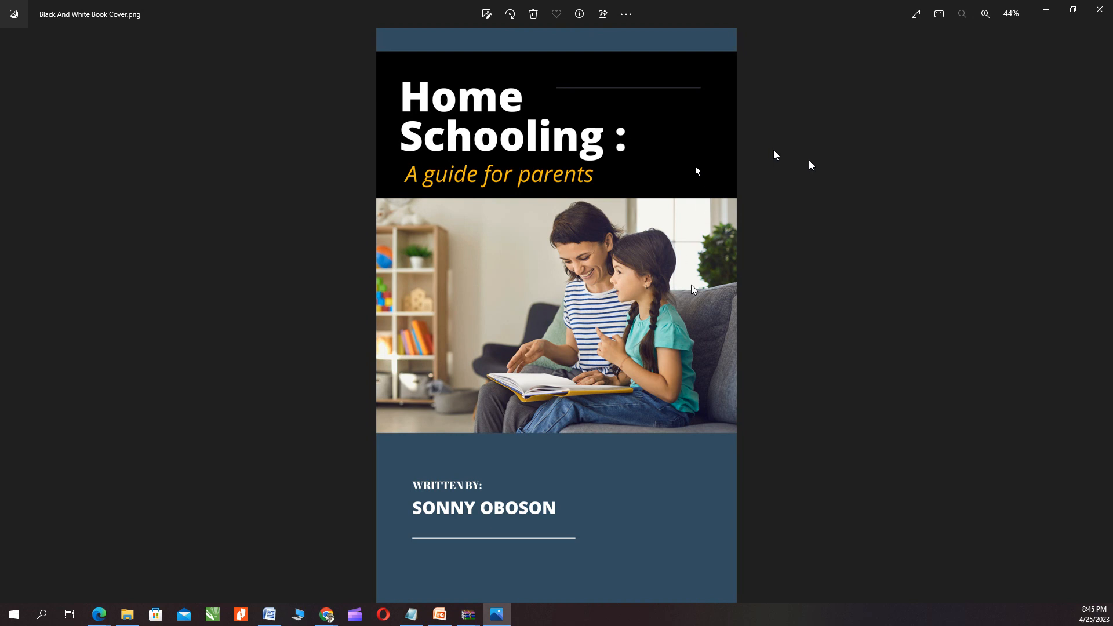
pyautogui.click(1103, 16)
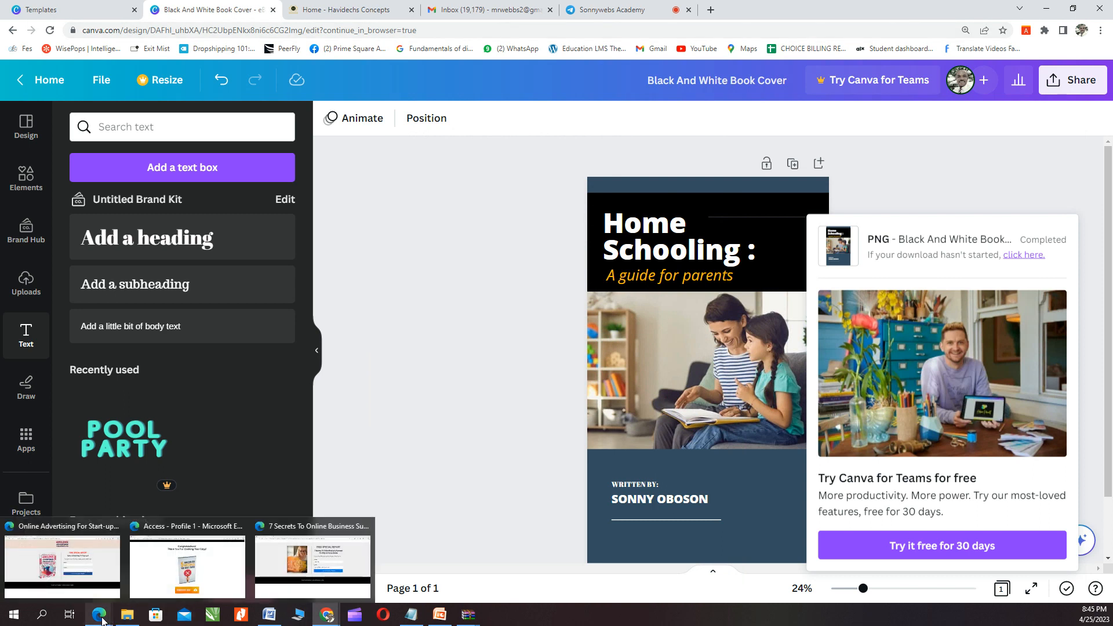
# Step: Switch to the Online Advertising For Start-ups squeeze page in Microsoft Edge and examine its name and email form and download button
pyautogui.click(82, 583)
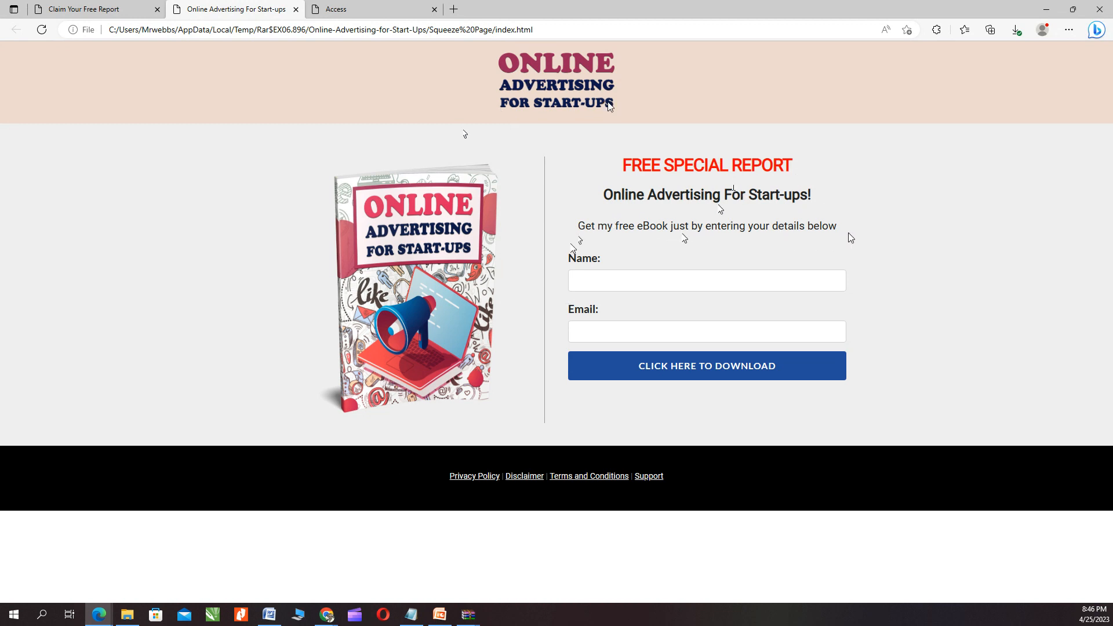
pyautogui.click(573, 285)
pyautogui.click(592, 337)
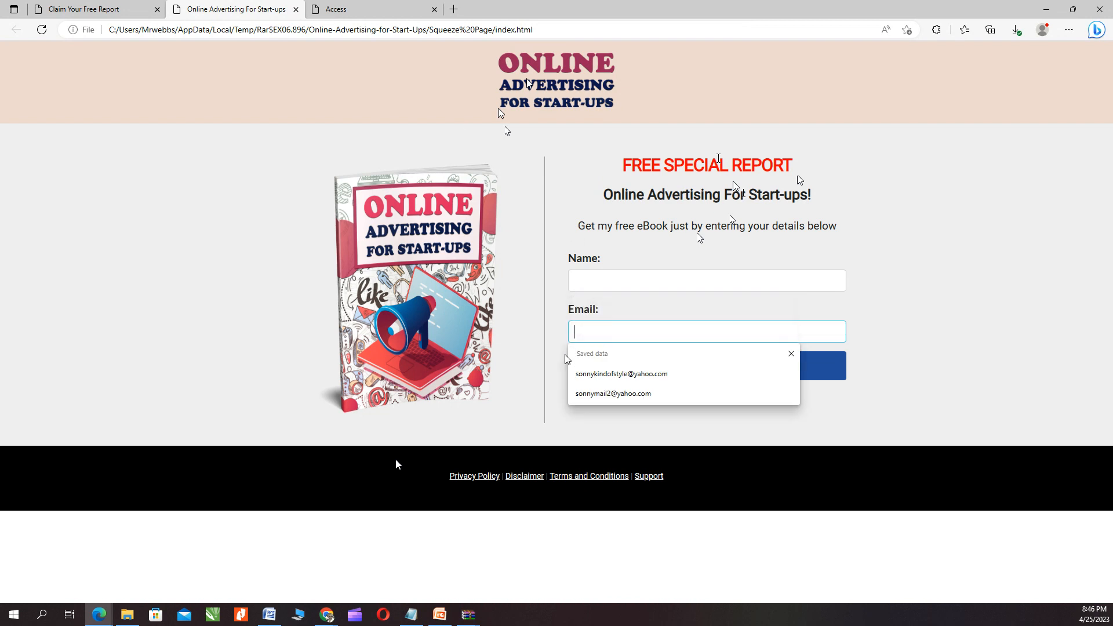
pyautogui.click(917, 391)
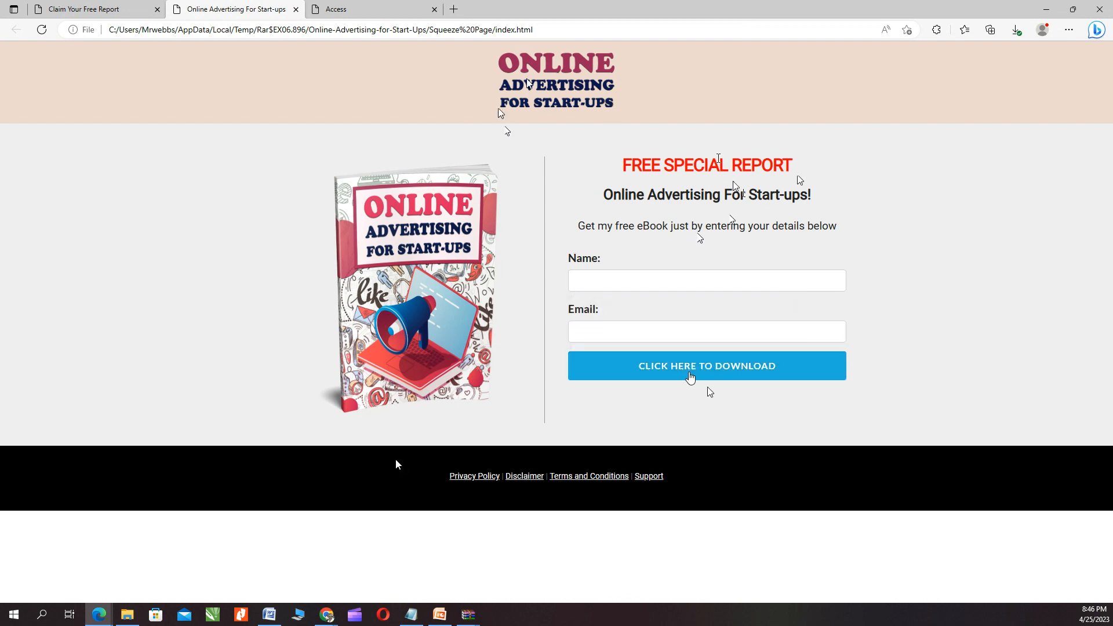
pyautogui.click(700, 376)
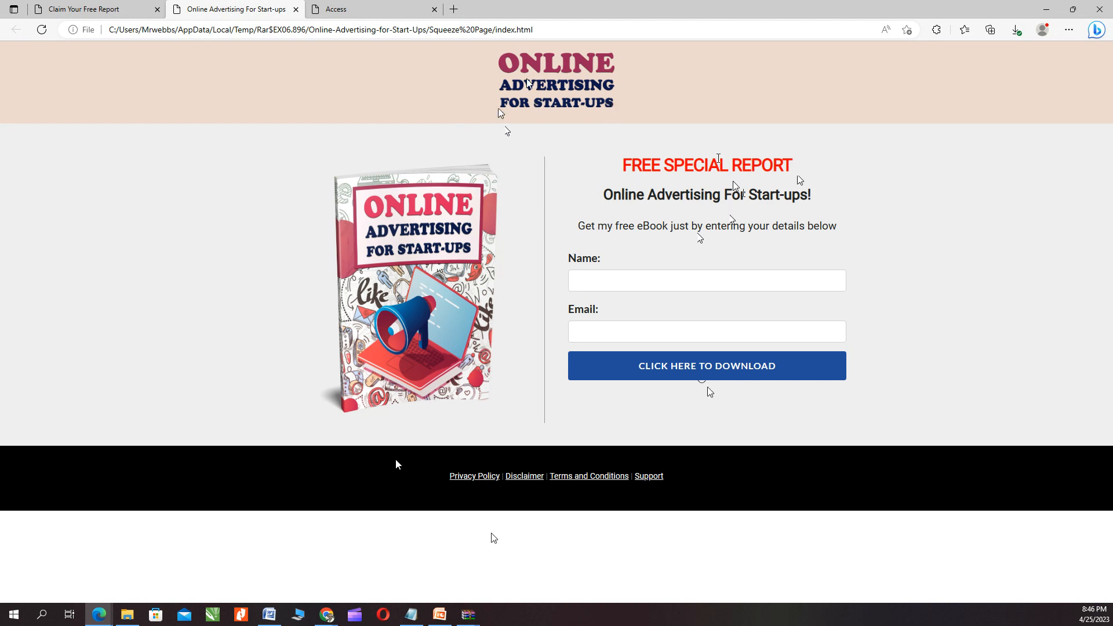
# Step: Switch back to the Home Schooling cover in Canva and leave the editor for the home page
pyautogui.moveTo(331, 620)
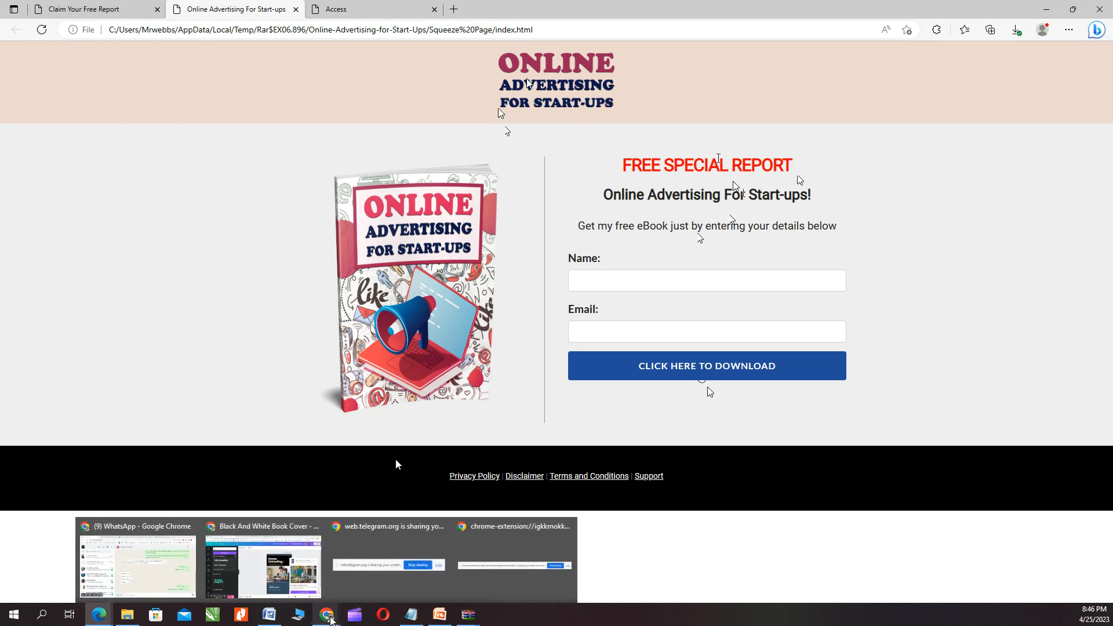
pyautogui.click(321, 580)
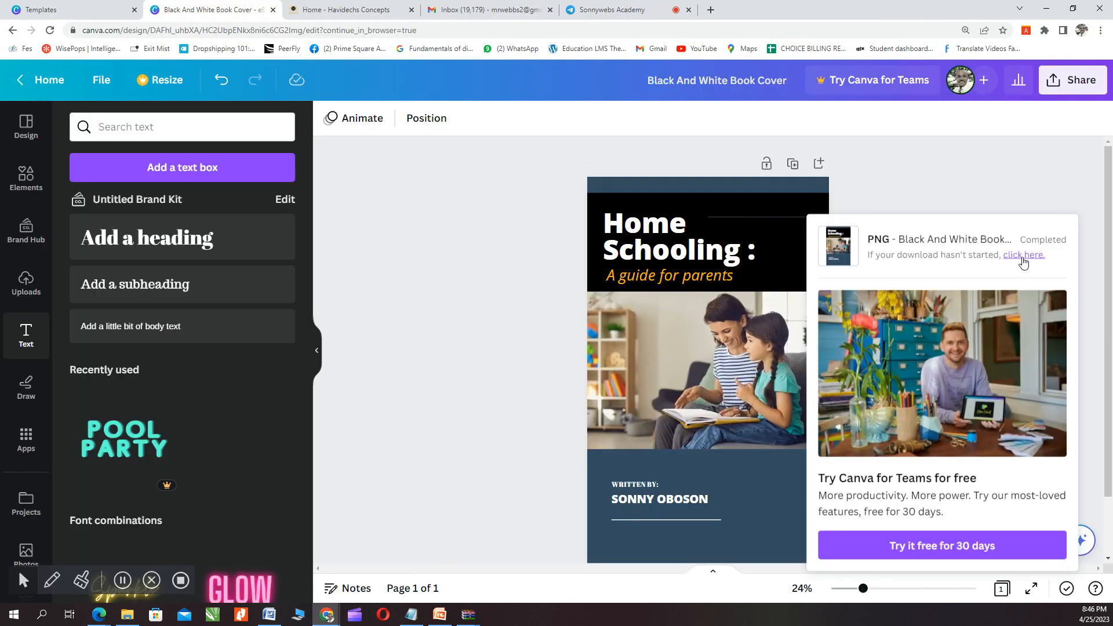
pyautogui.click(484, 240)
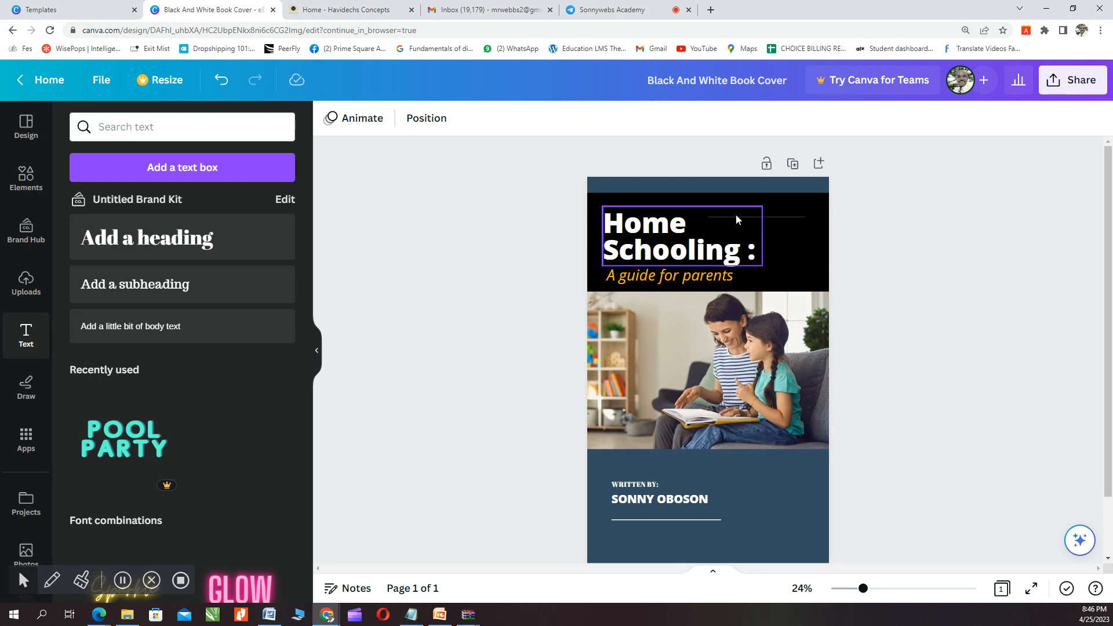
pyautogui.click(49, 82)
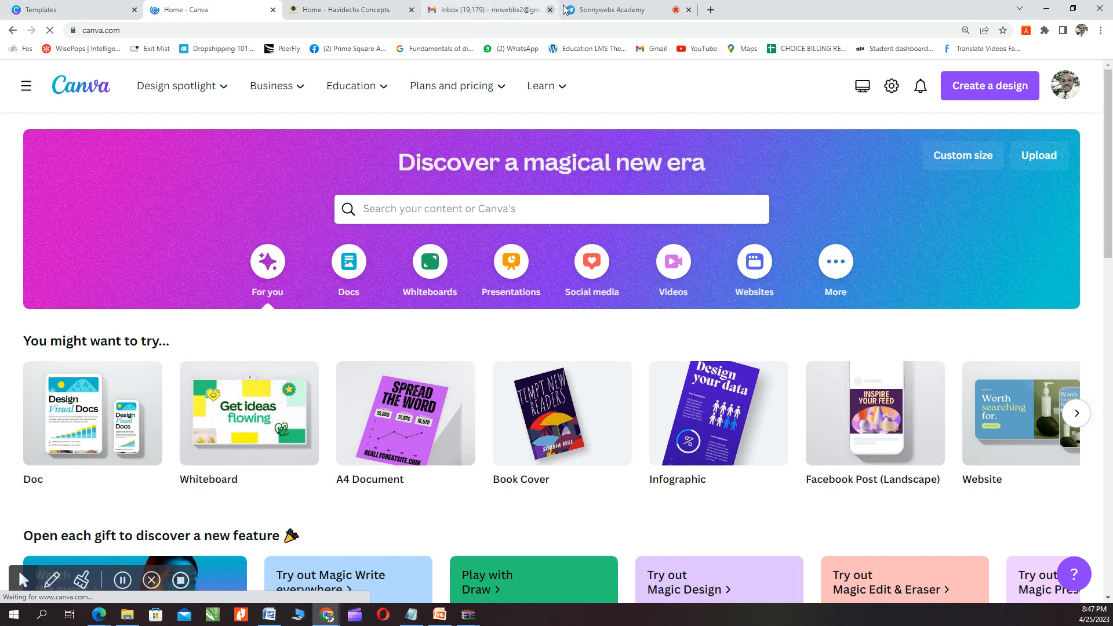
# Step: Check the Sonnywebs Academy video chat in Telegram and return to the Canva home page
pyautogui.click(608, 8)
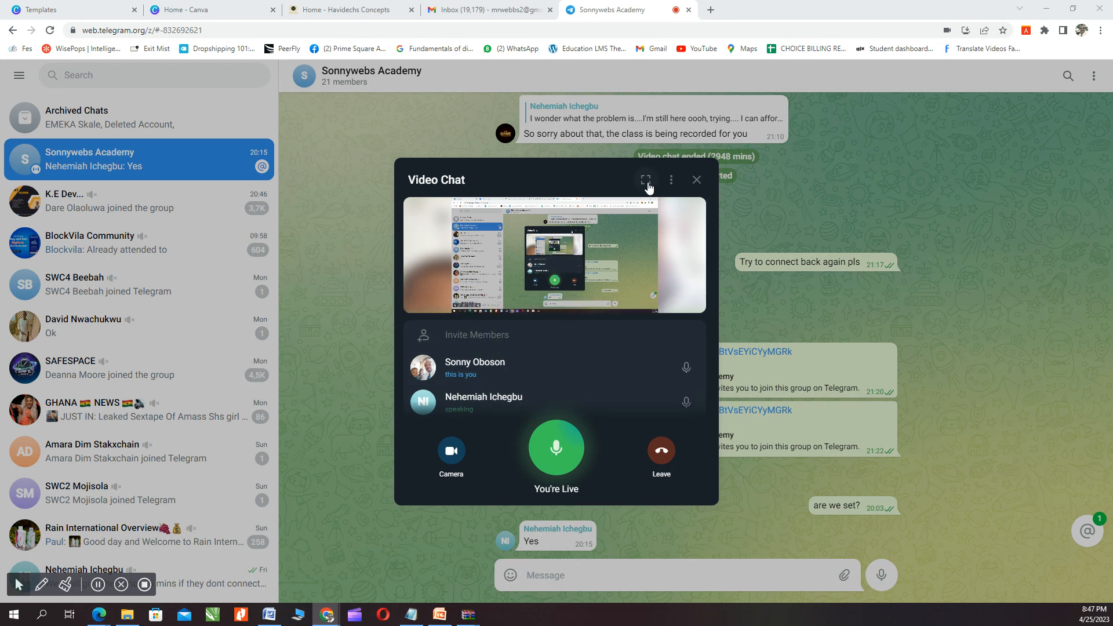
pyautogui.click(192, 9)
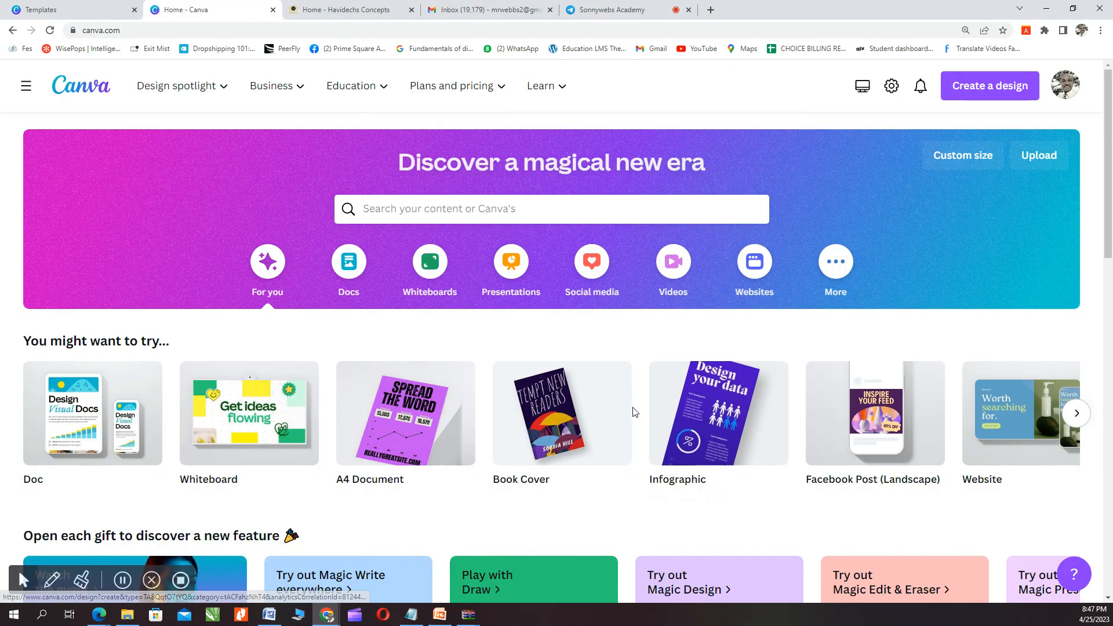
pyautogui.scroll(-2, 597, 394)
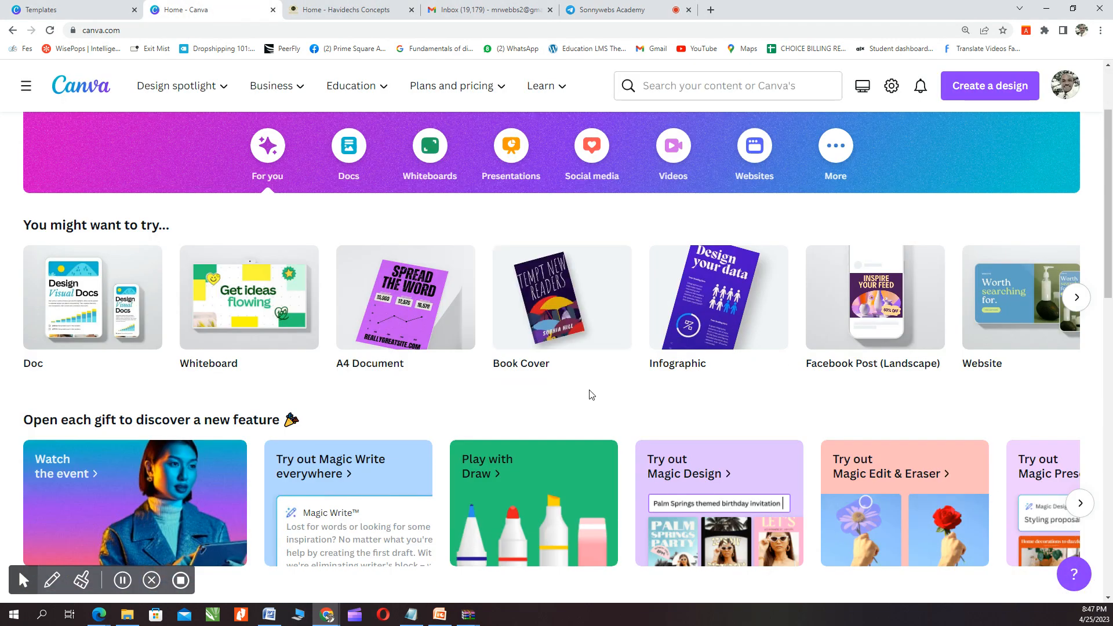
pyautogui.scroll(2, 589, 393)
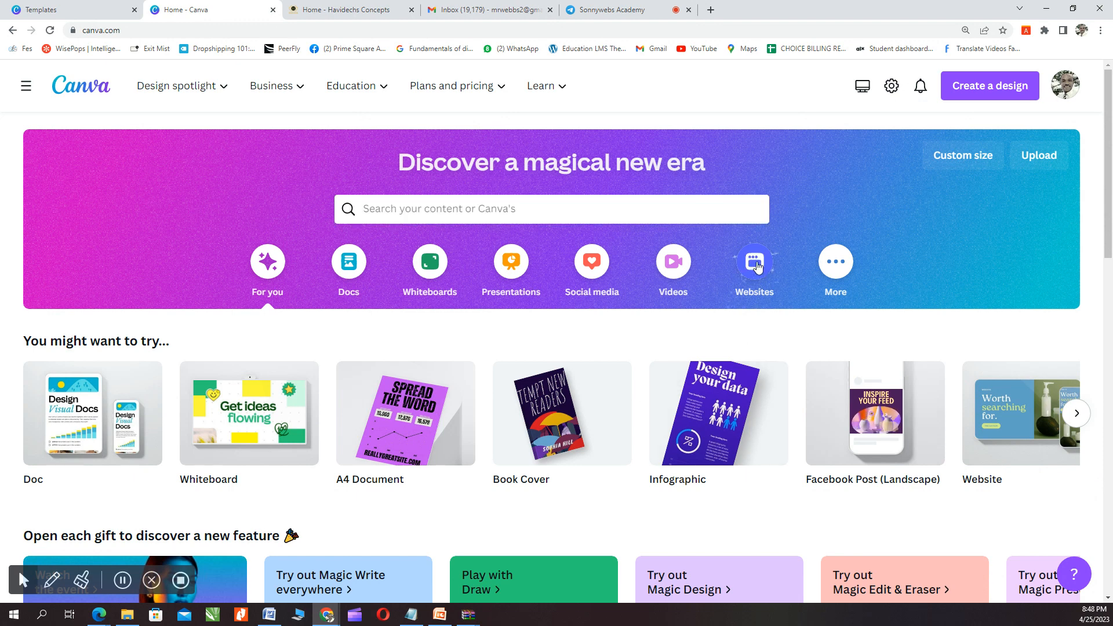
# Step: Create a blank Business Website design from the Websites category and continue in the browser instead of the desktop app
pyautogui.click(756, 263)
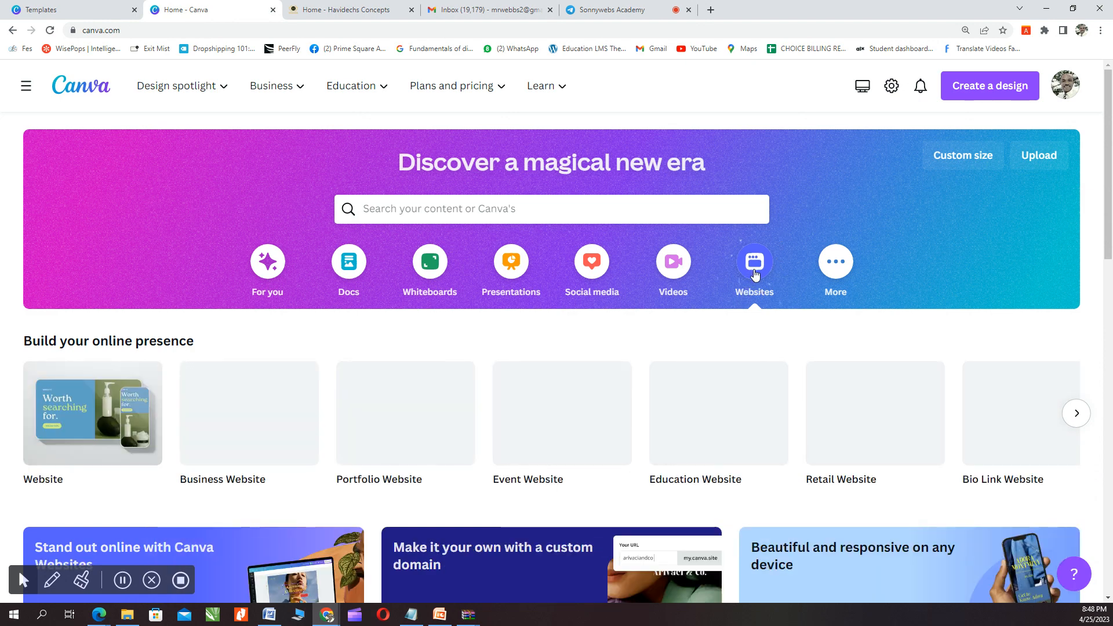
pyautogui.scroll(-3, 756, 273)
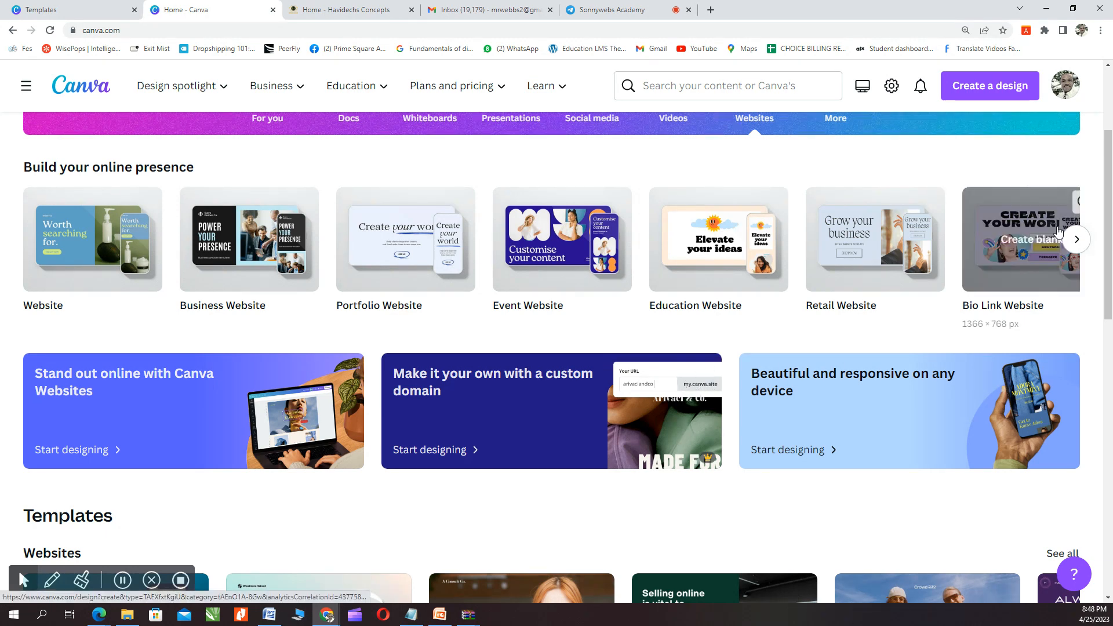
pyautogui.click(1076, 240)
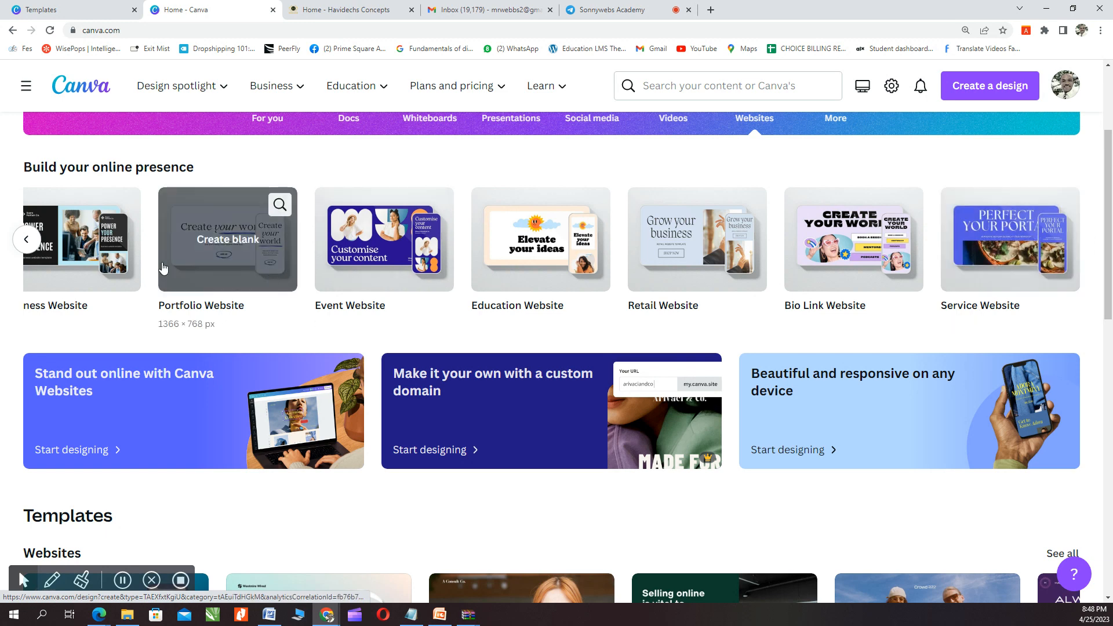
pyautogui.click(27, 240)
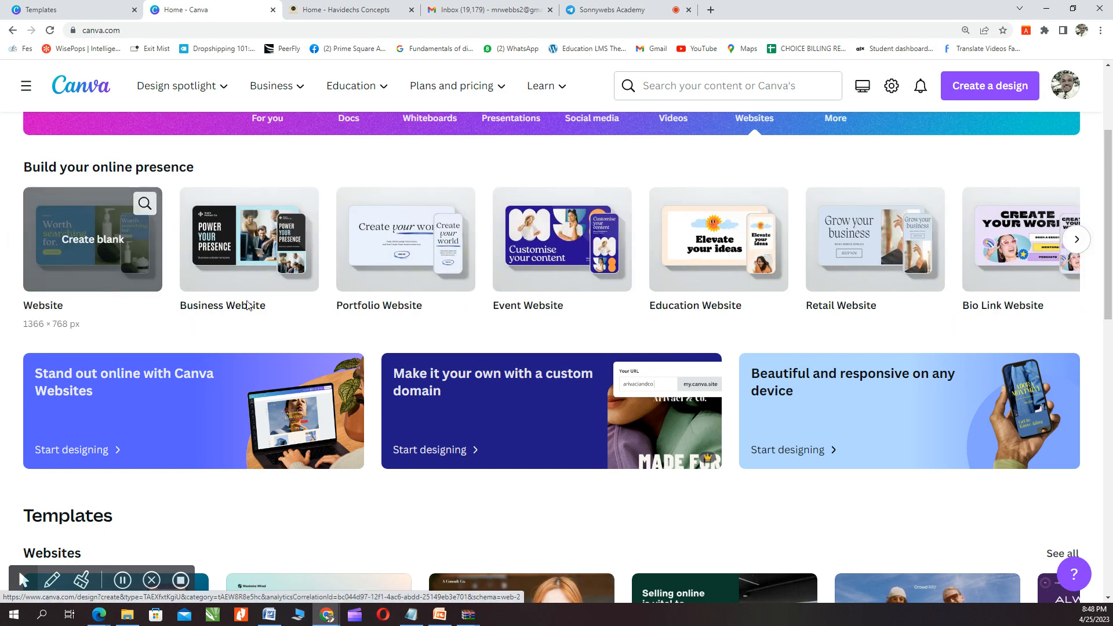
pyautogui.click(241, 246)
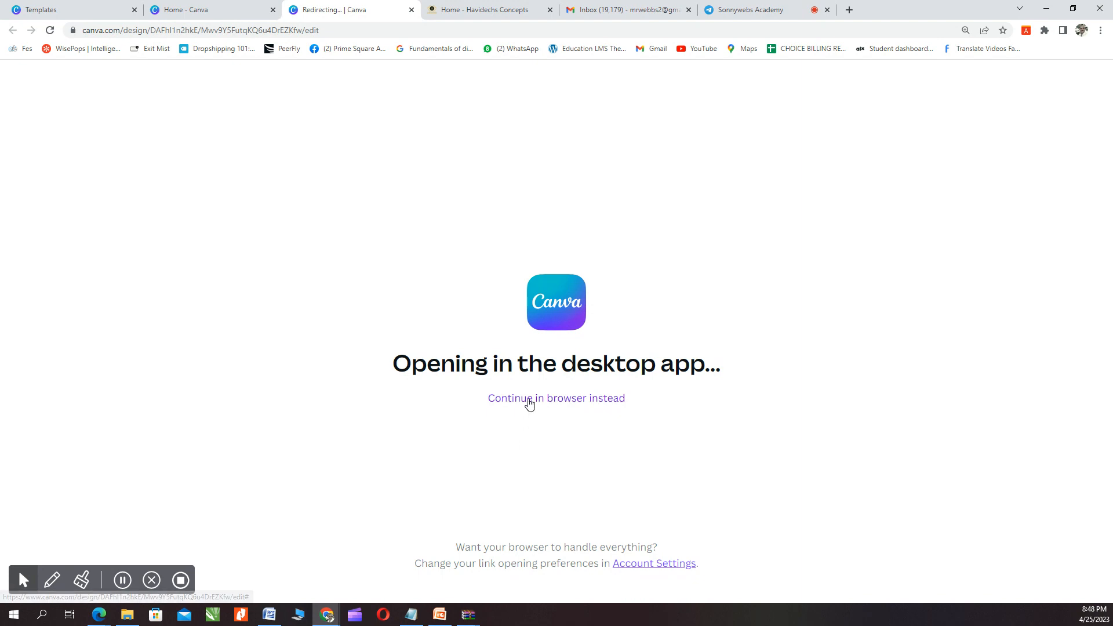
pyautogui.click(534, 402)
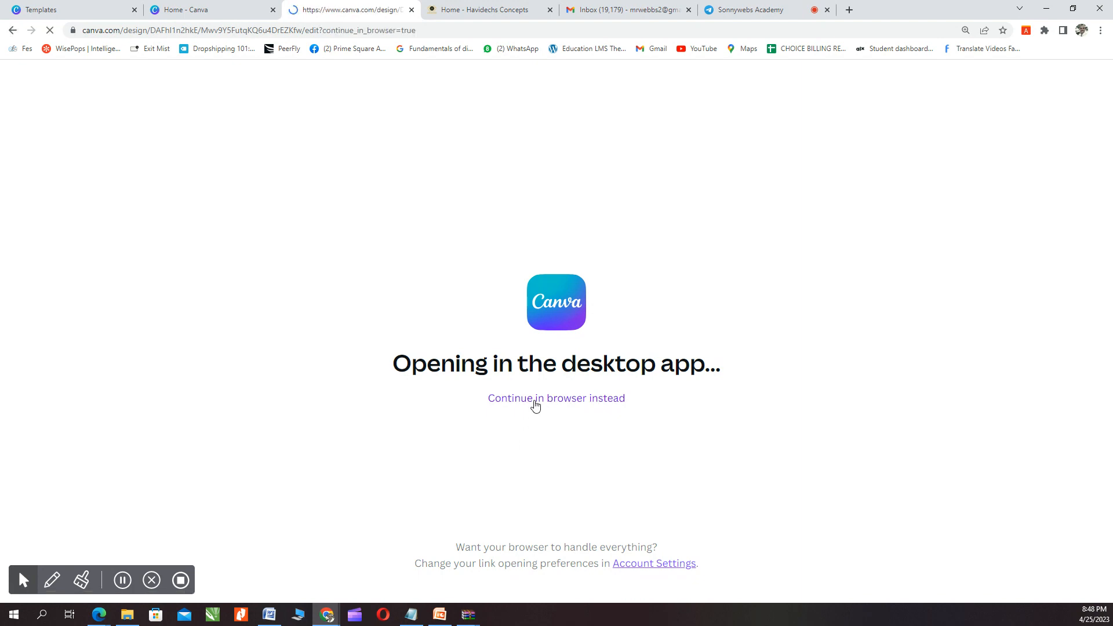
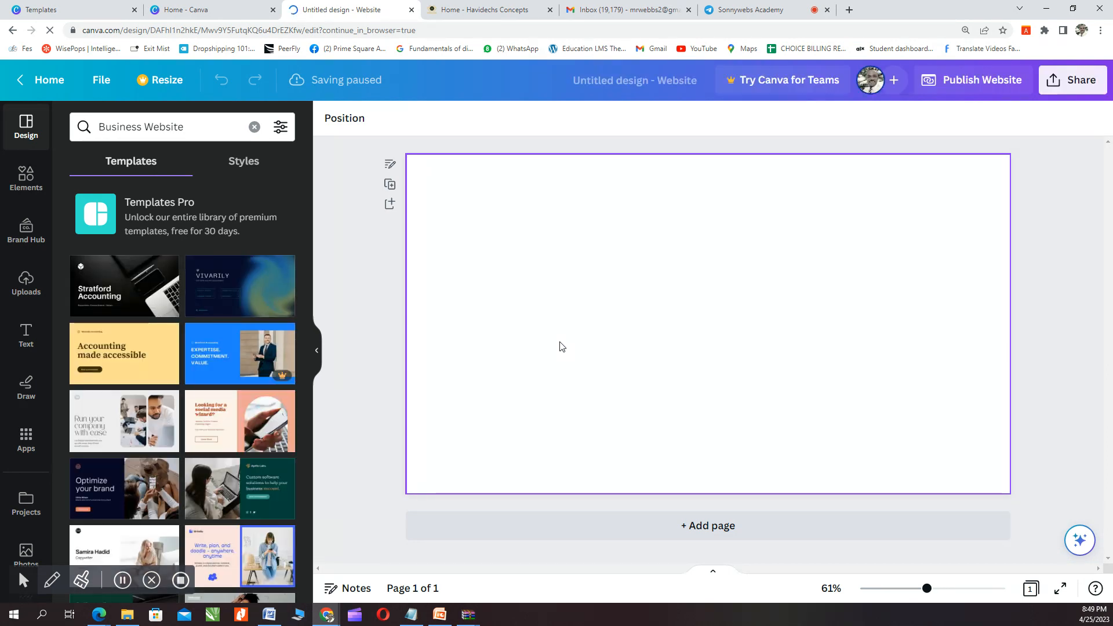
# Step: Browse the Business Website templates and apply the "Buy without lifting a finger" page from the Tech Tech Website in Teal White Navy Gradients Style template
pyautogui.scroll(-2, 184, 454)
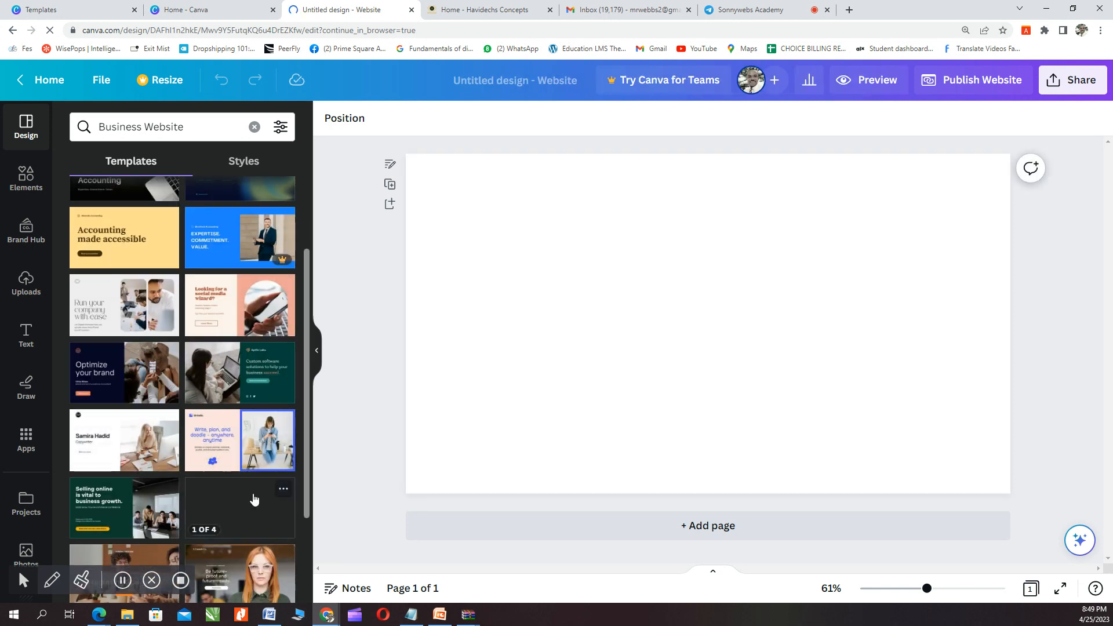
pyautogui.scroll(-2, 182, 463)
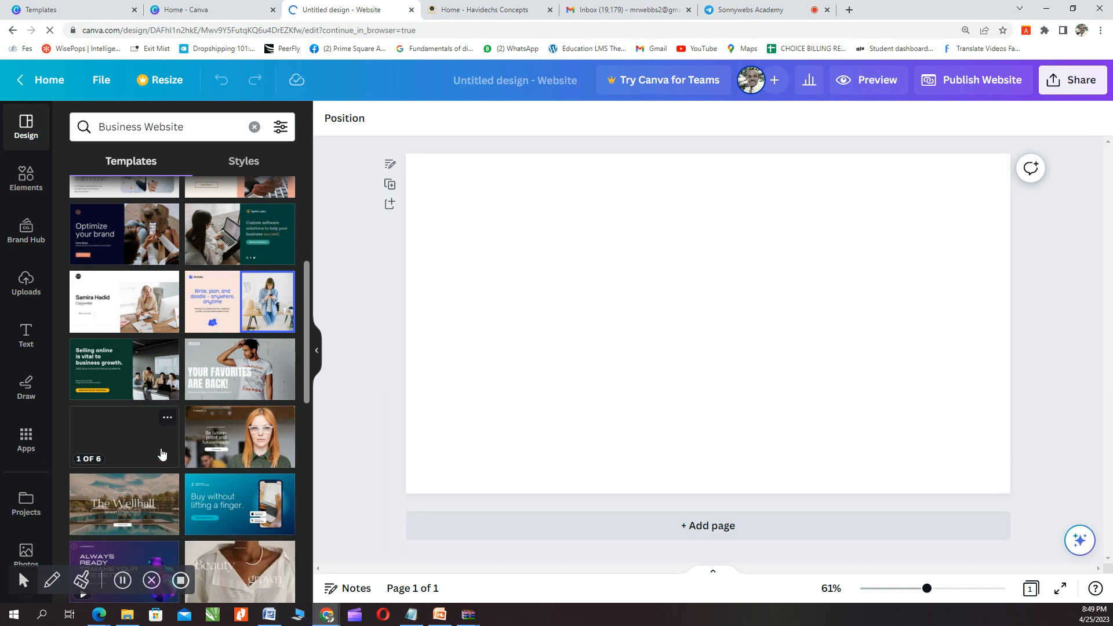
pyautogui.scroll(-3, 161, 454)
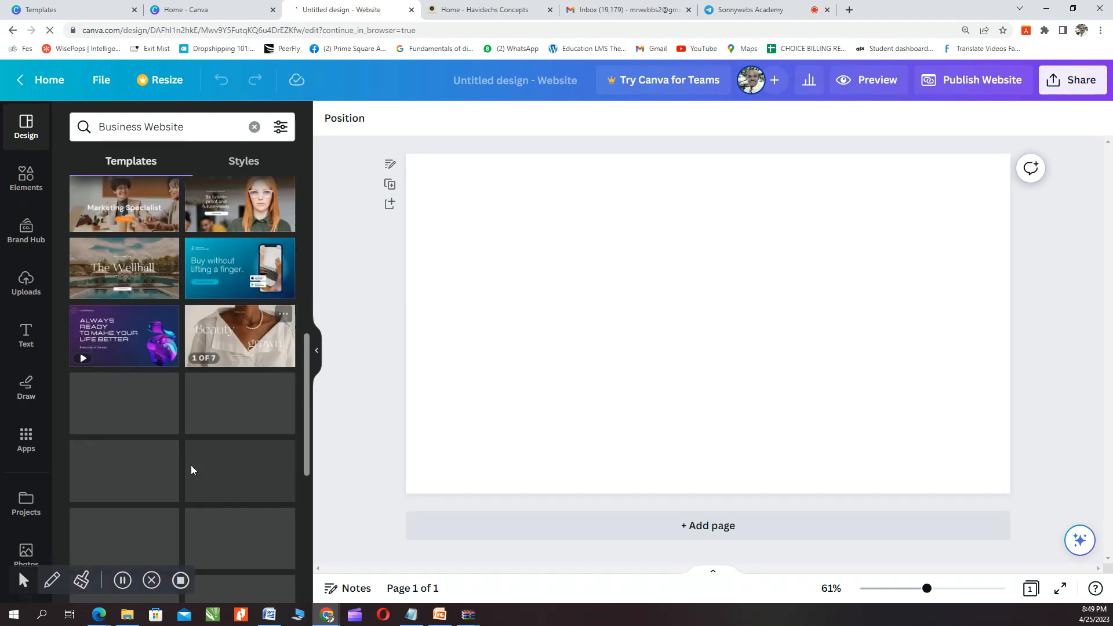
pyautogui.scroll(3, 190, 456)
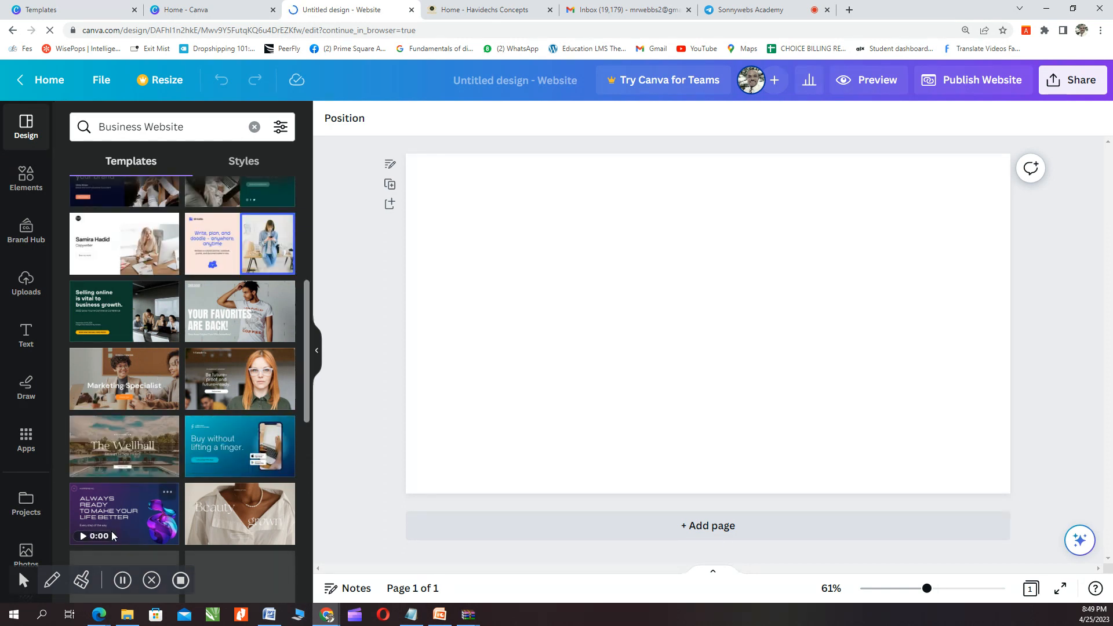
pyautogui.click(230, 436)
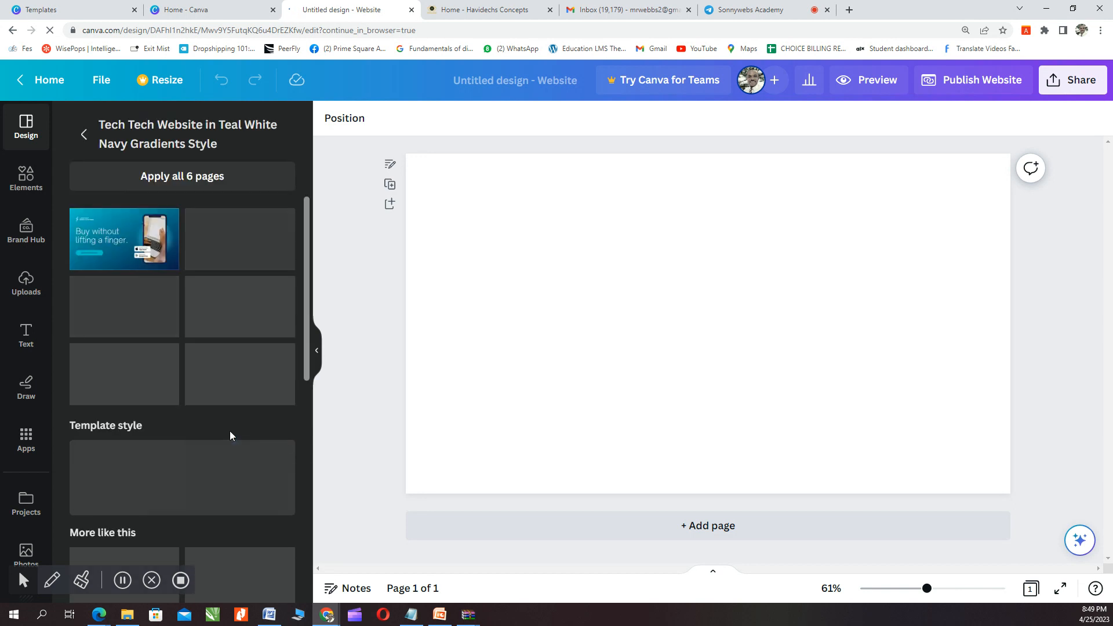
pyautogui.click(121, 239)
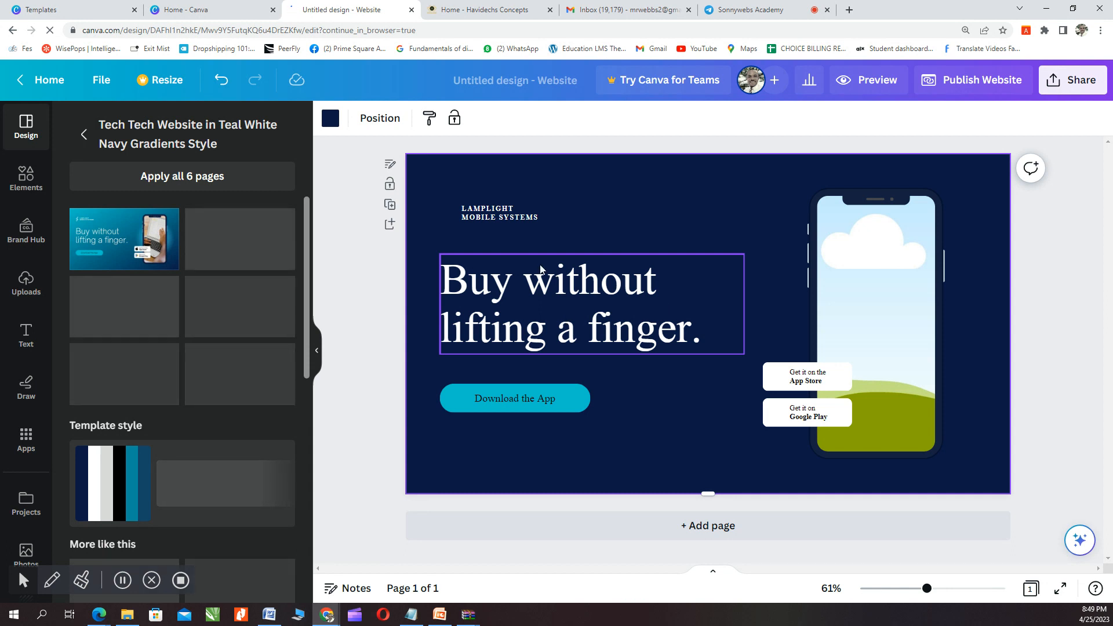
# Step: Add the Westmire A56 Headset page from the Teal and White Gradient Tech and Gaming Retail Website template as a second page
pyautogui.scroll(-1, 173, 360)
pyautogui.scroll(-3, 173, 364)
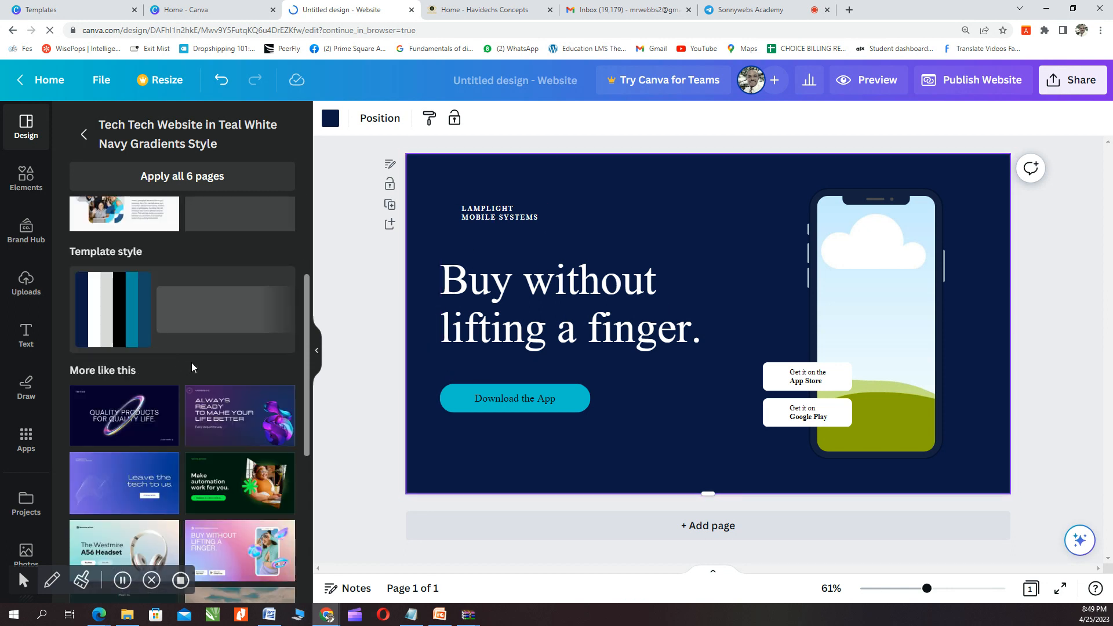
pyautogui.scroll(-2, 153, 361)
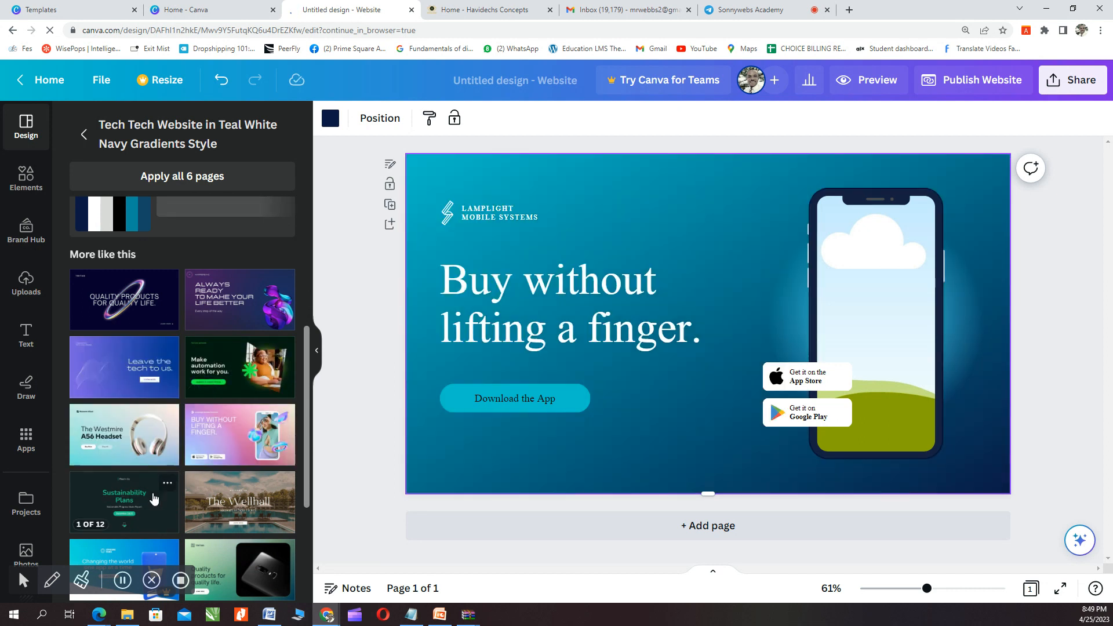
pyautogui.scroll(-1, 137, 487)
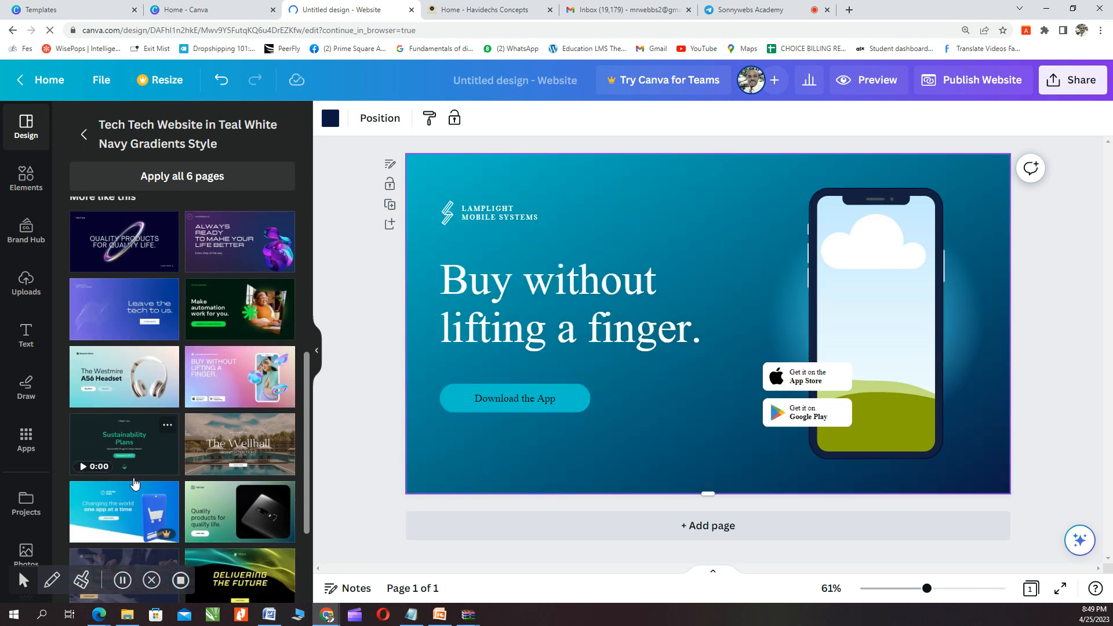
pyautogui.click(121, 380)
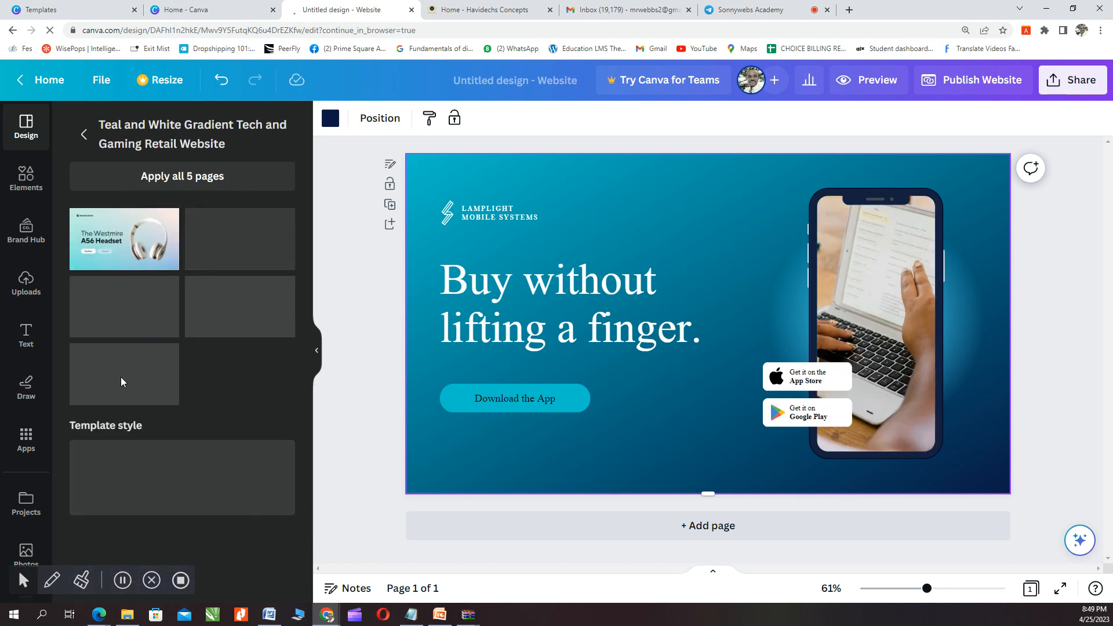
pyautogui.click(116, 249)
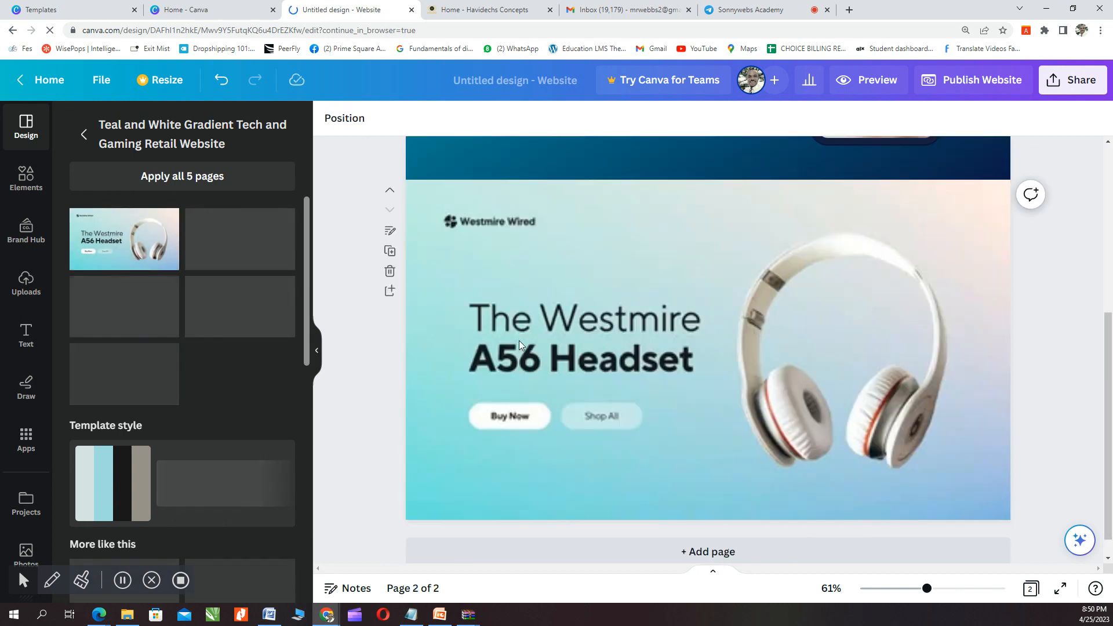
# Step: Compare the layouts of the mobile app page and the headset page, and look over the headset template's other pages
pyautogui.click(443, 375)
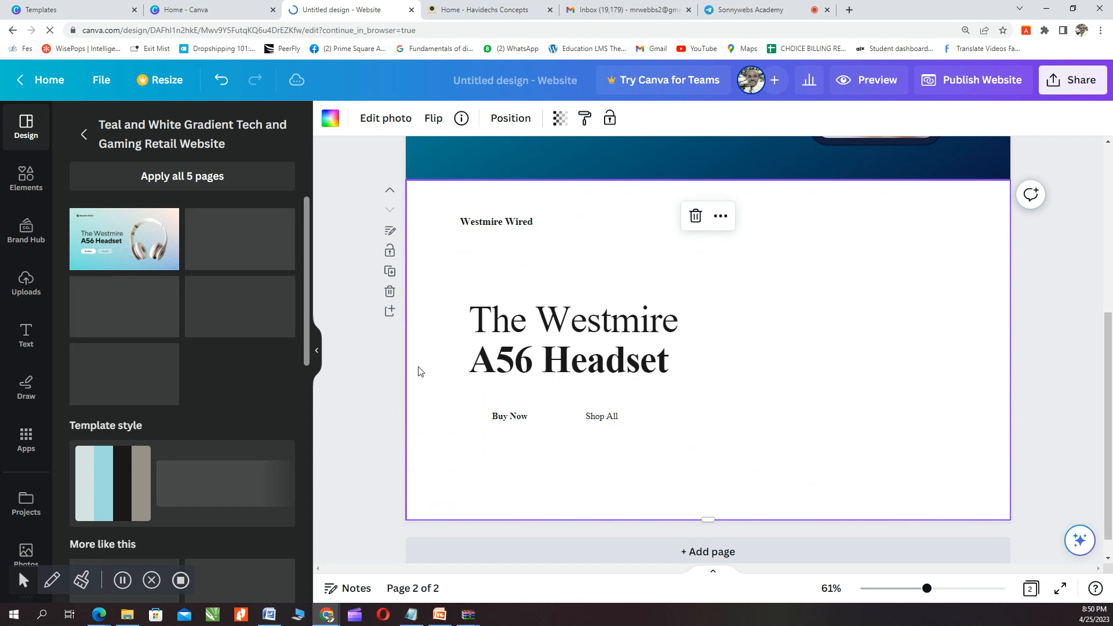
pyautogui.scroll(1, 536, 398)
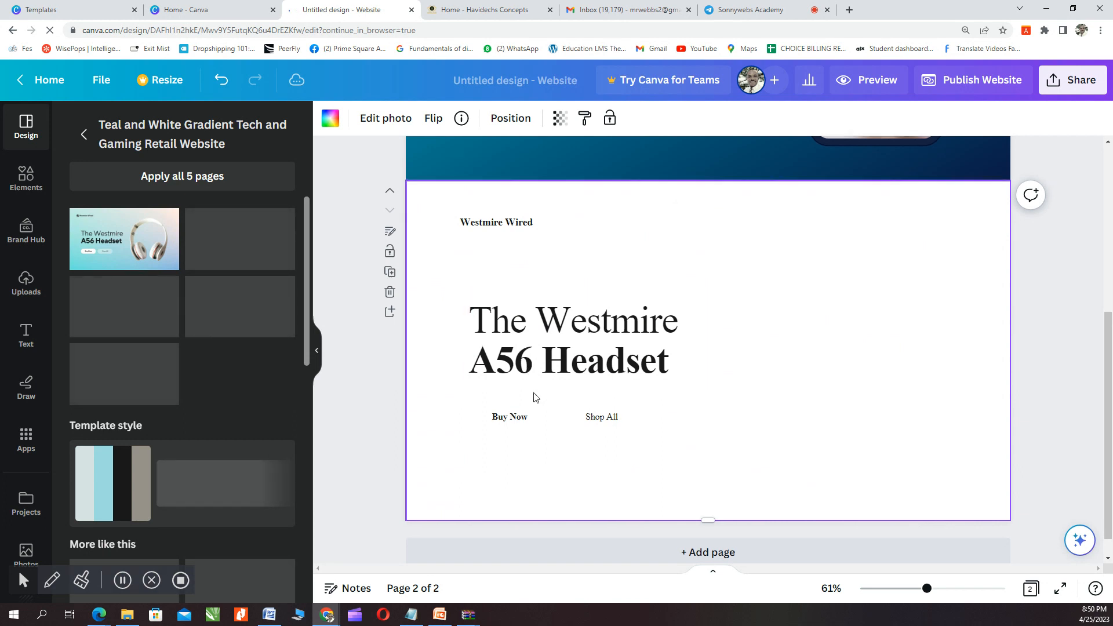
pyautogui.scroll(3, 536, 398)
pyautogui.scroll(-3, 540, 383)
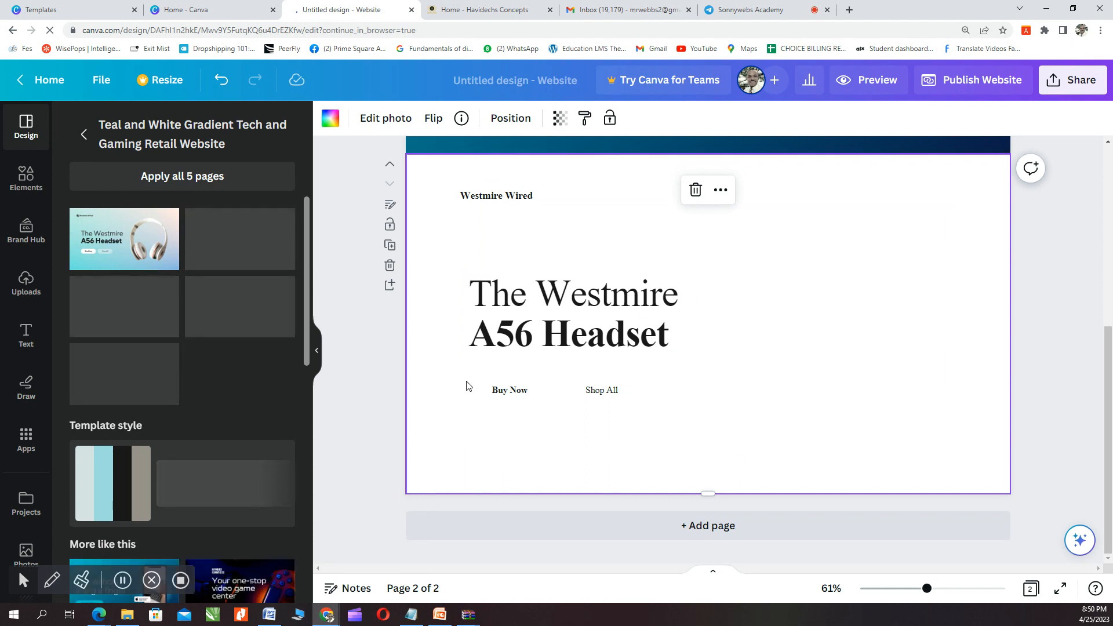
pyautogui.scroll(-2, 208, 425)
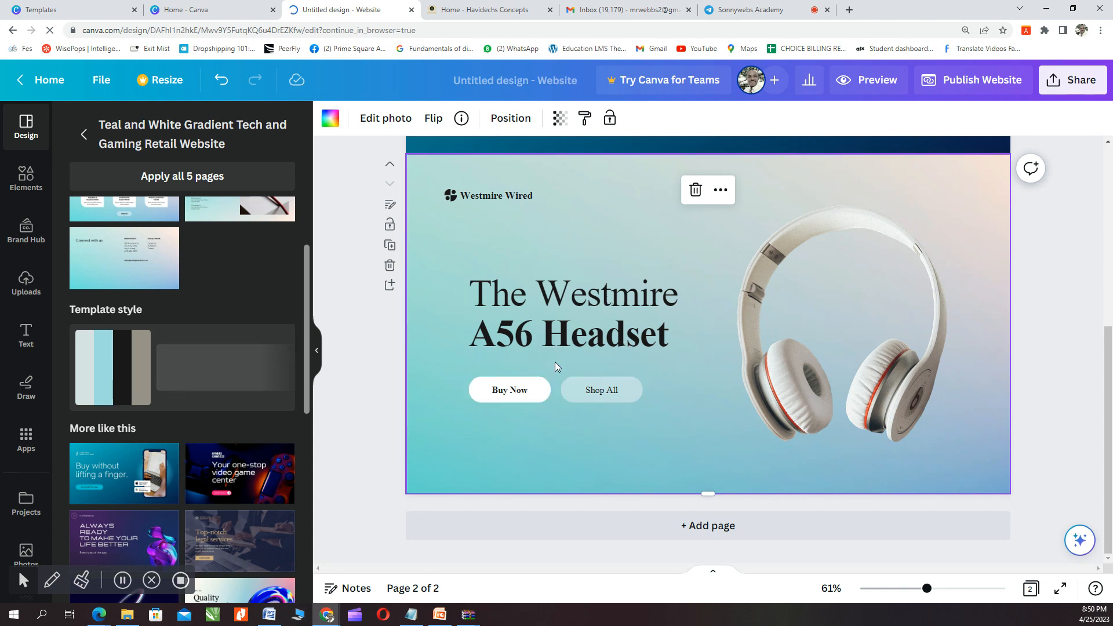
pyautogui.scroll(5, 555, 362)
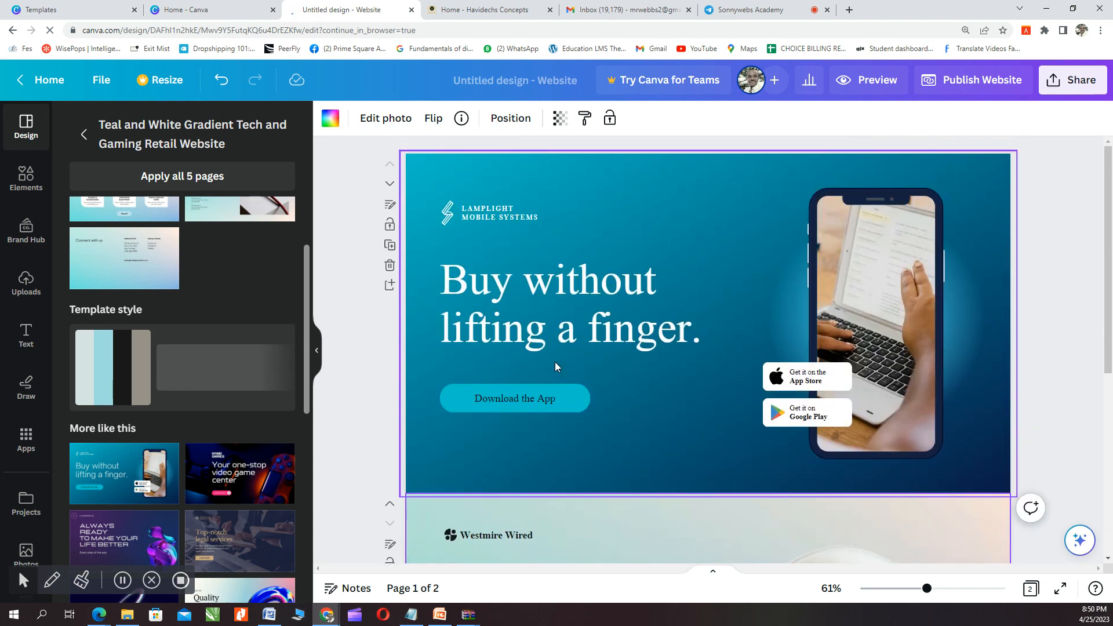
pyautogui.scroll(-5, 555, 362)
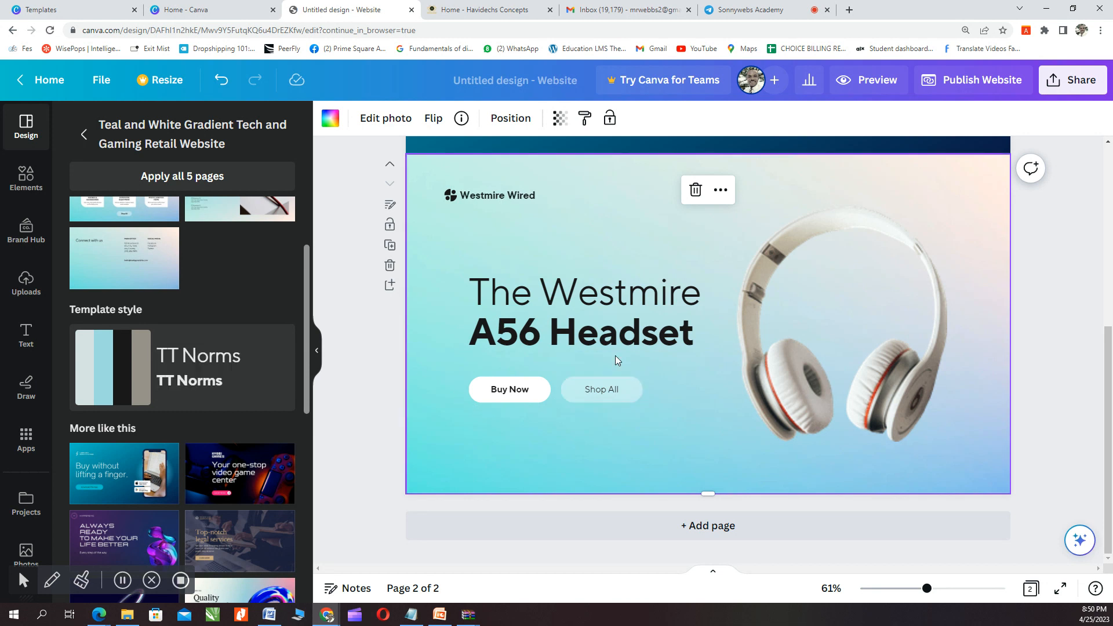
# Step: Delete the headphones image and its empty grid from the Westmire A56 Headset page
pyautogui.click(782, 378)
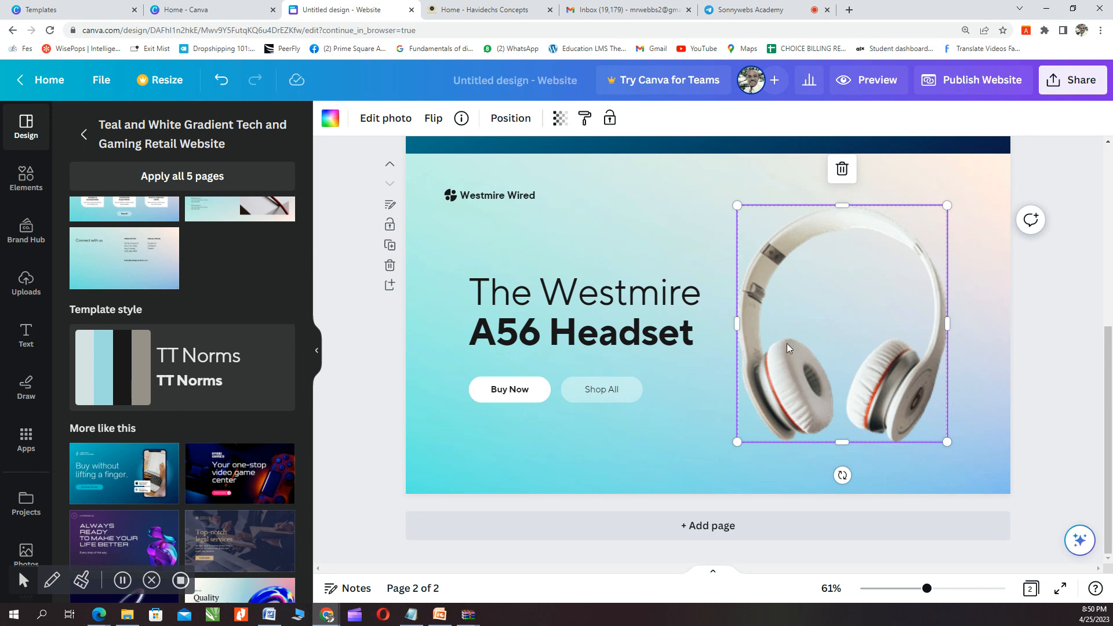
pyautogui.click(842, 169)
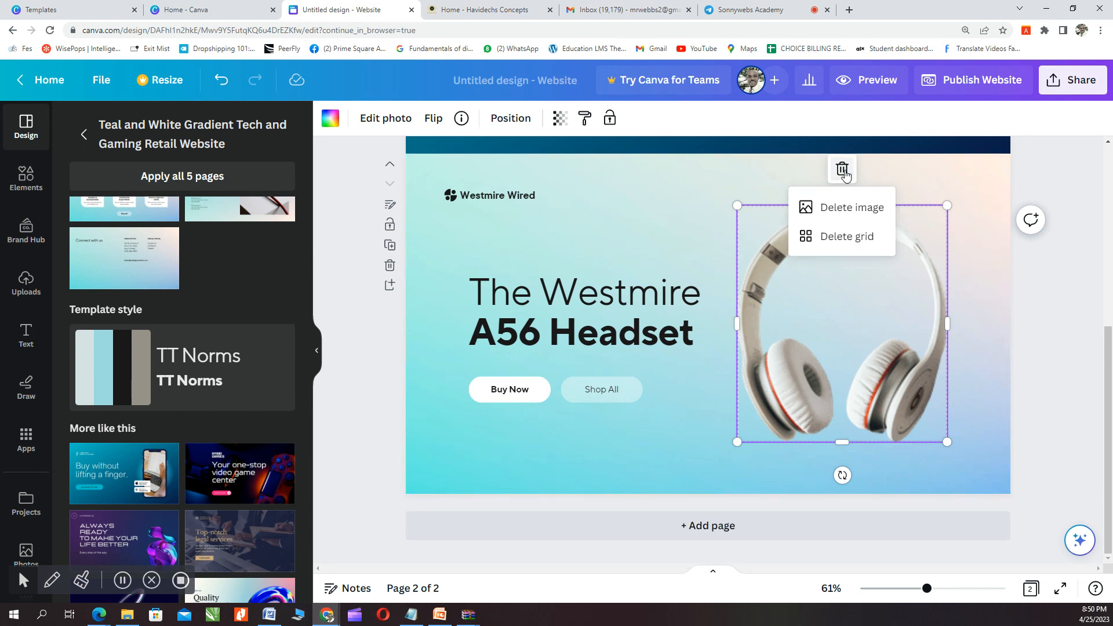
pyautogui.click(841, 207)
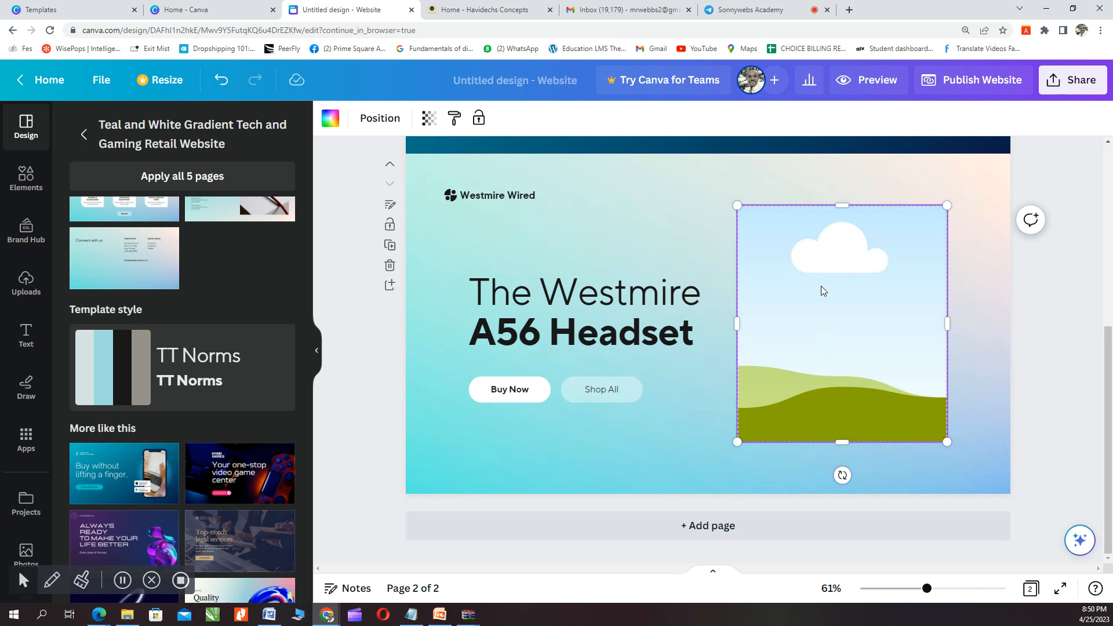
pyautogui.rightClick(831, 254)
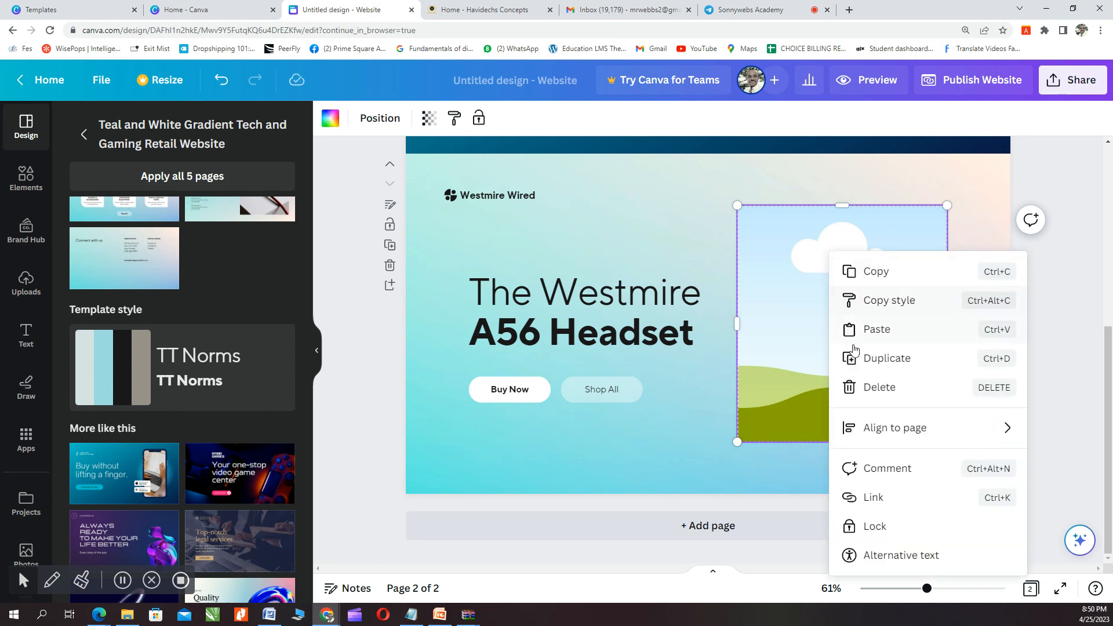
pyautogui.click(870, 387)
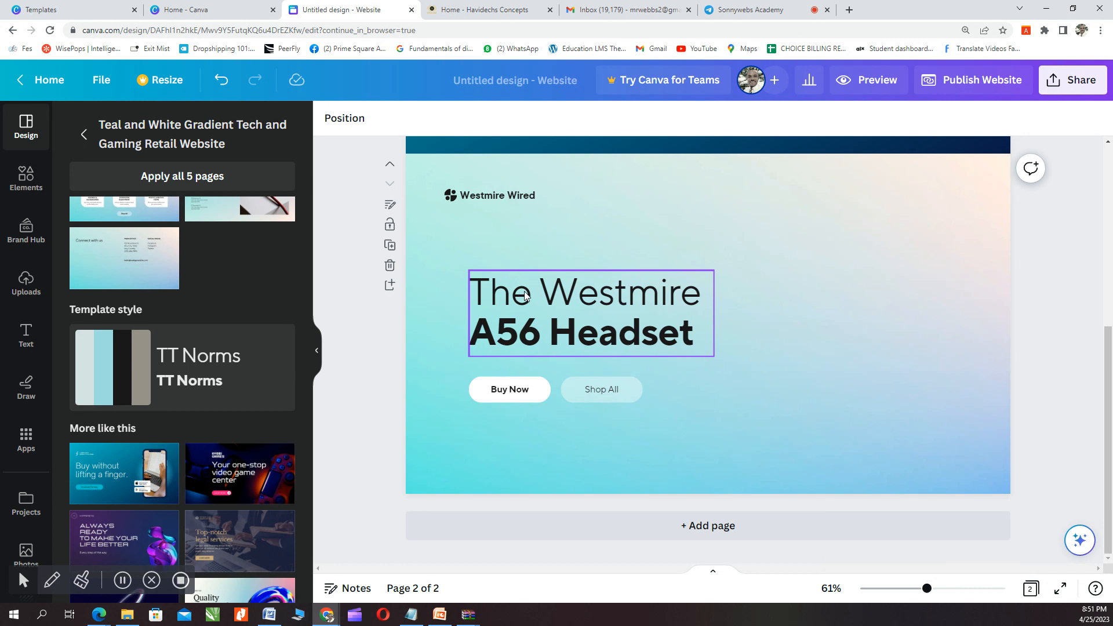
# Step: Delete the Westmire Wired text and its logo icon from the headset page
pyautogui.click(471, 196)
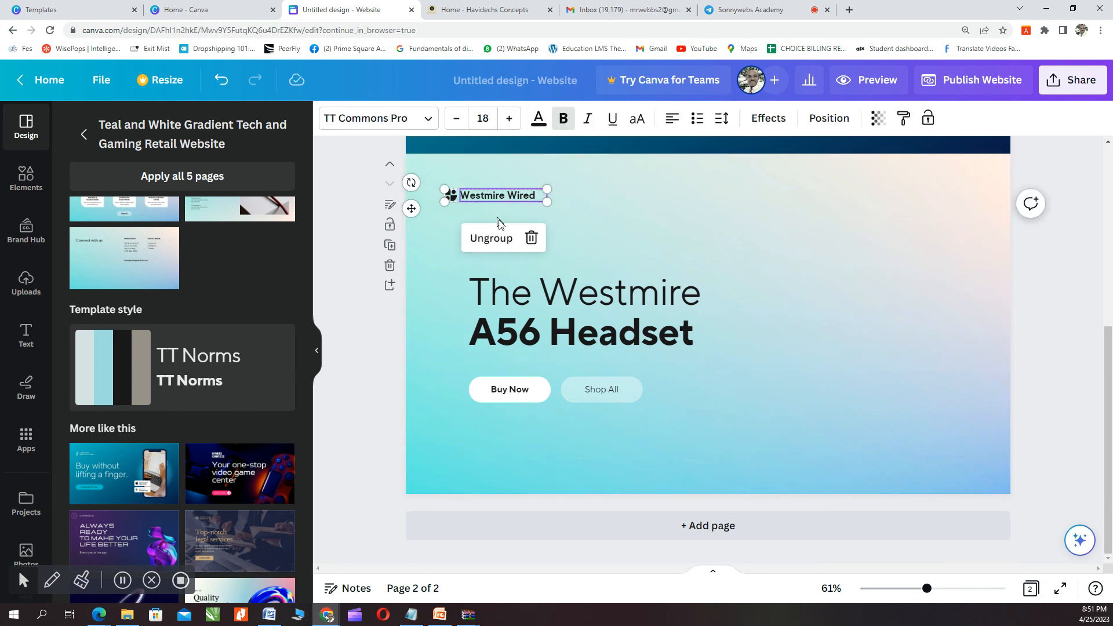
pyautogui.click(531, 238)
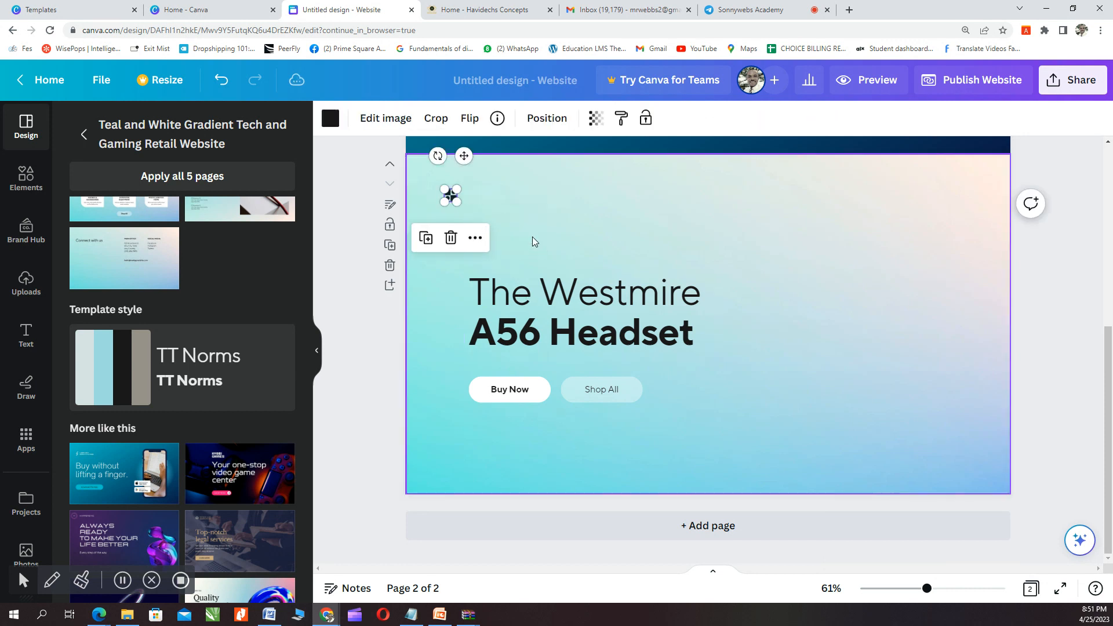
pyautogui.click(451, 238)
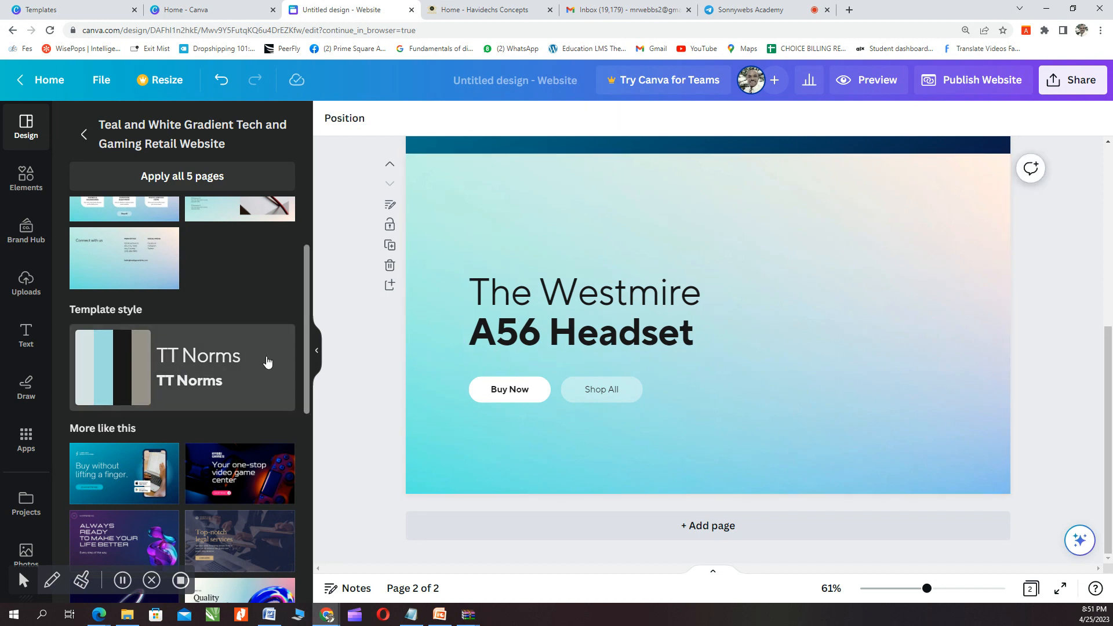
# Step: Check the Online Advertising For Start-ups squeeze page in Microsoft Edge for reference and return to the Canva website design
pyautogui.moveTo(100, 620)
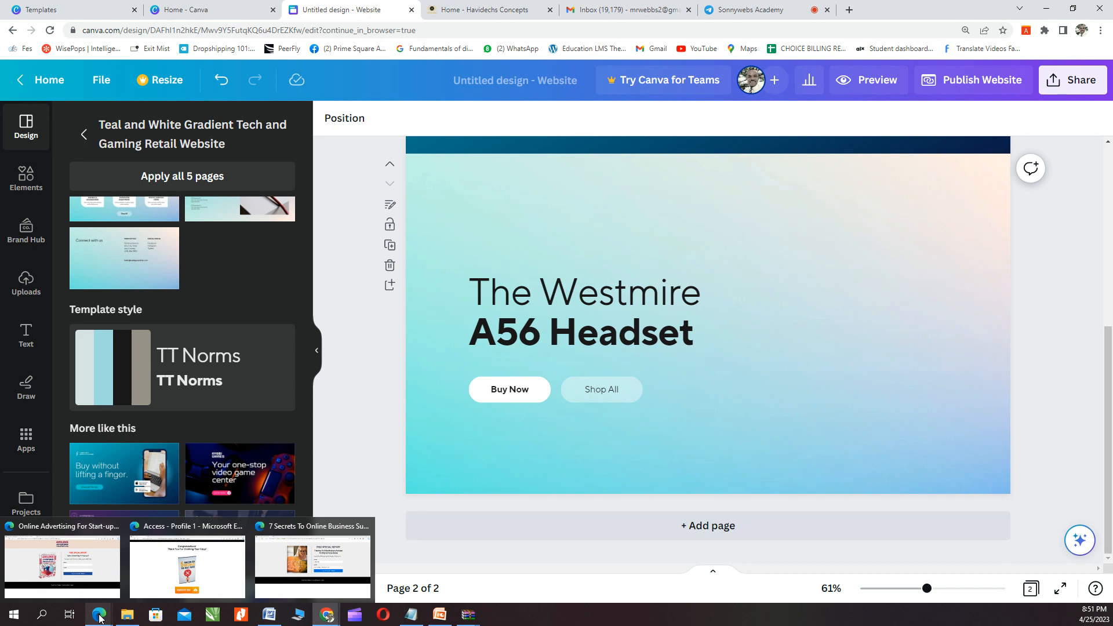
pyautogui.click(44, 569)
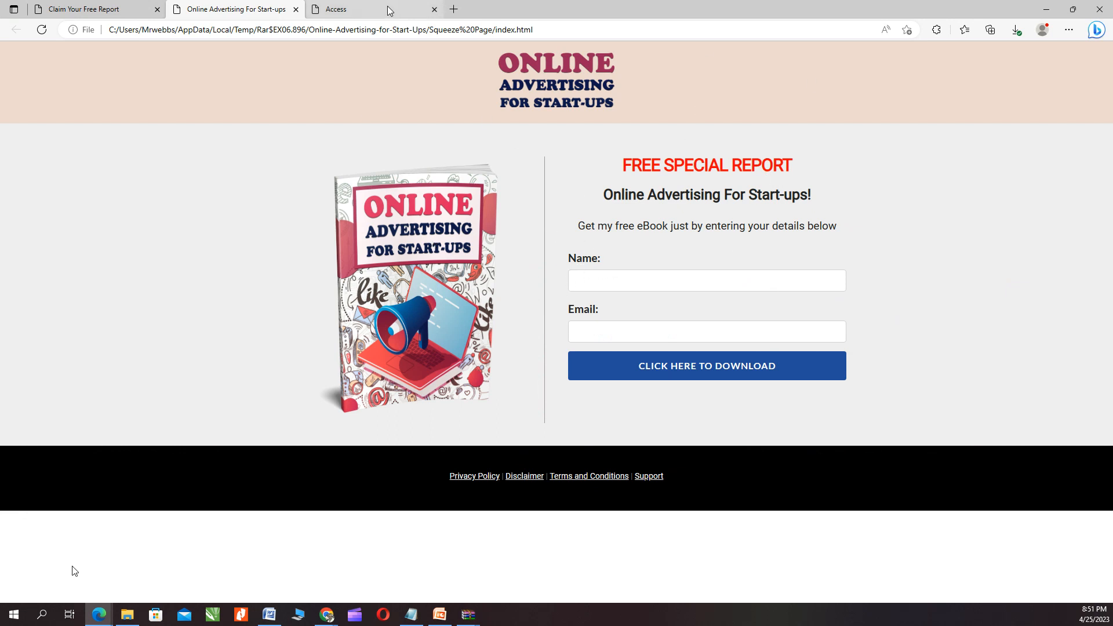
pyautogui.moveTo(325, 619)
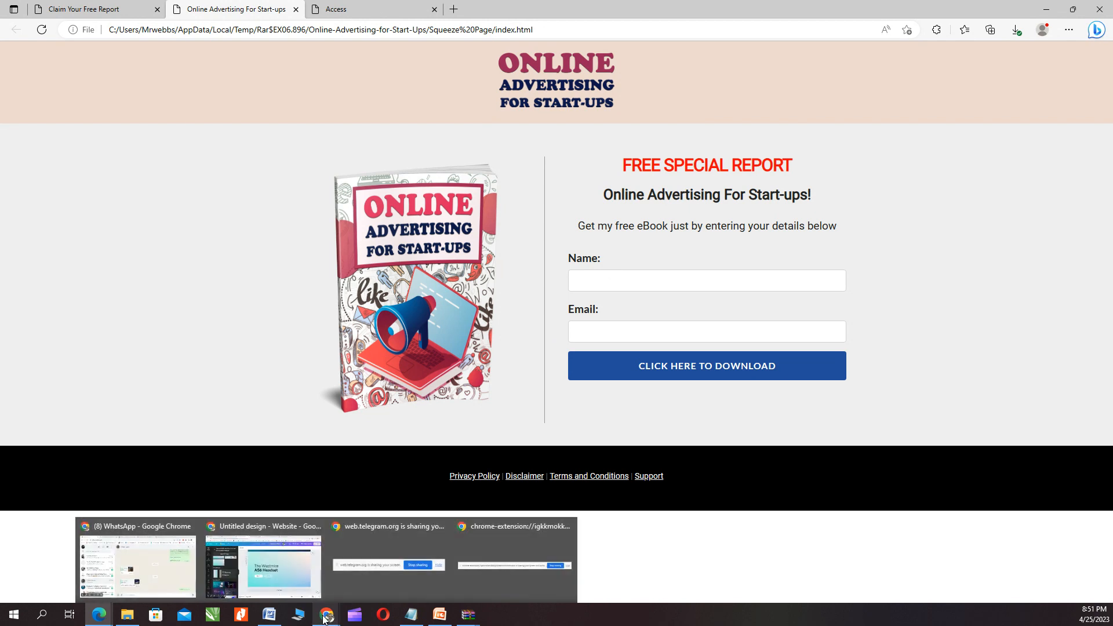
pyautogui.click(263, 565)
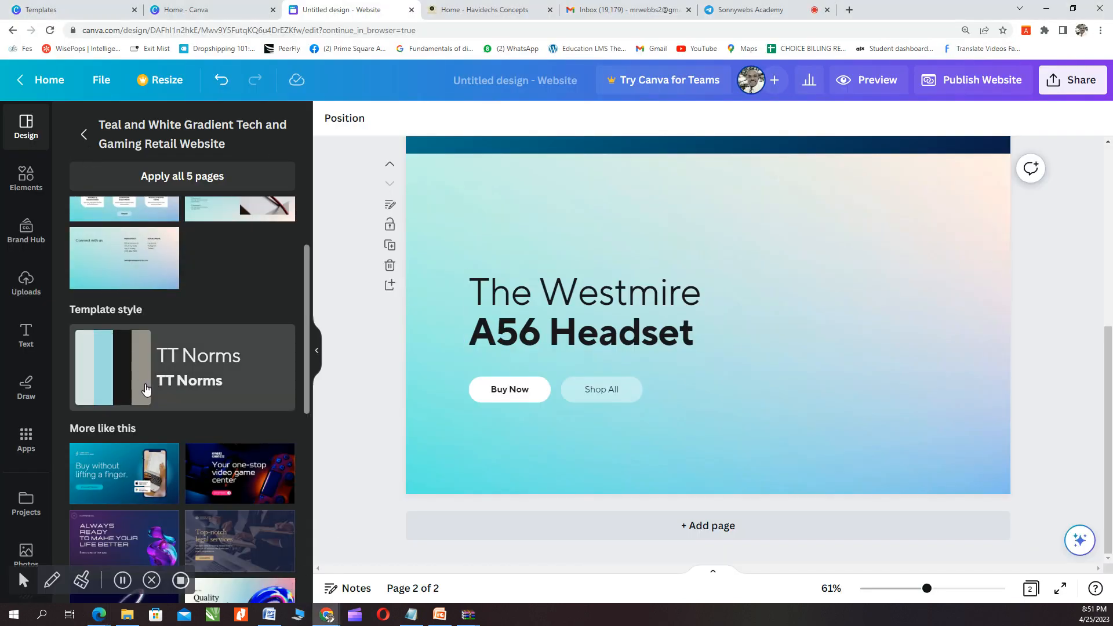
# Step: Try to upload the Black And White Book Cover image from the Downloads folder to the Canva uploads
pyautogui.click(27, 287)
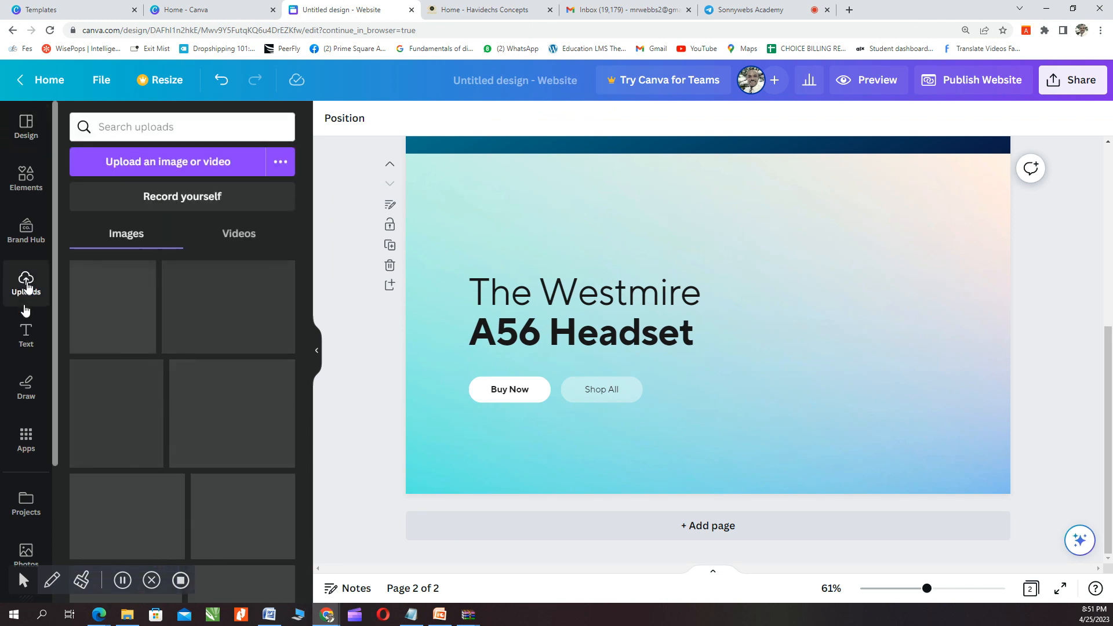
pyautogui.click(143, 166)
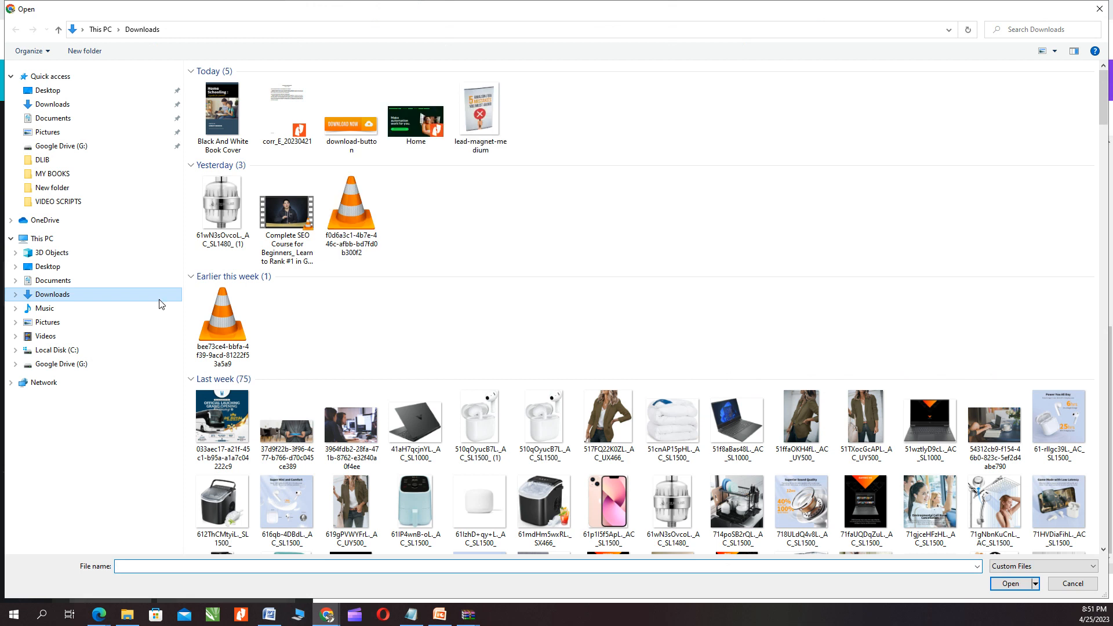
pyautogui.click(219, 112)
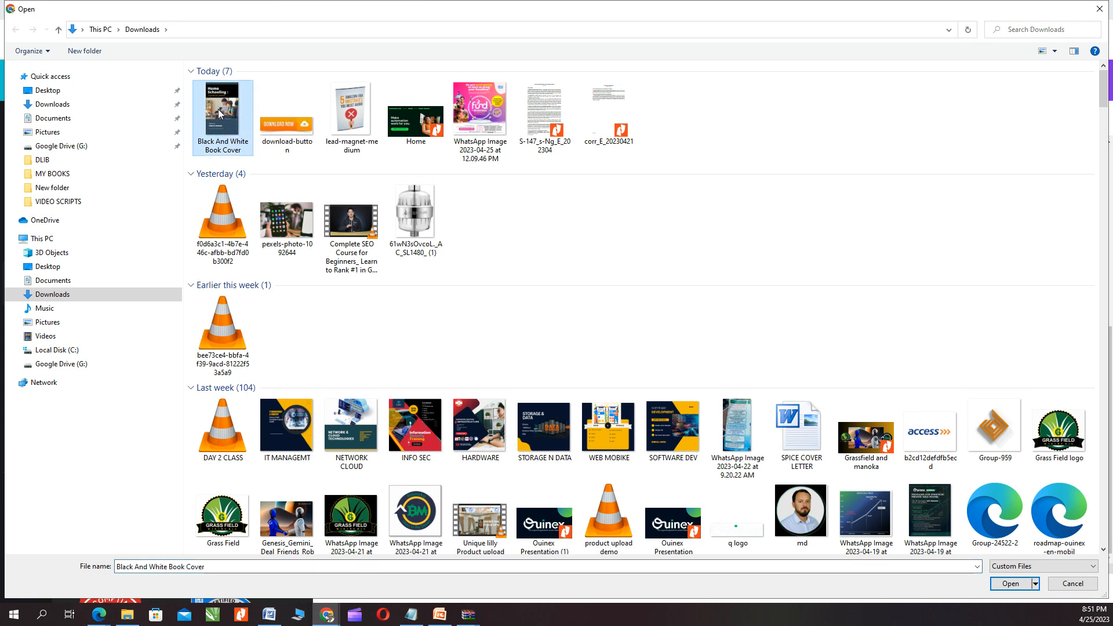
pyautogui.doubleClick(220, 111)
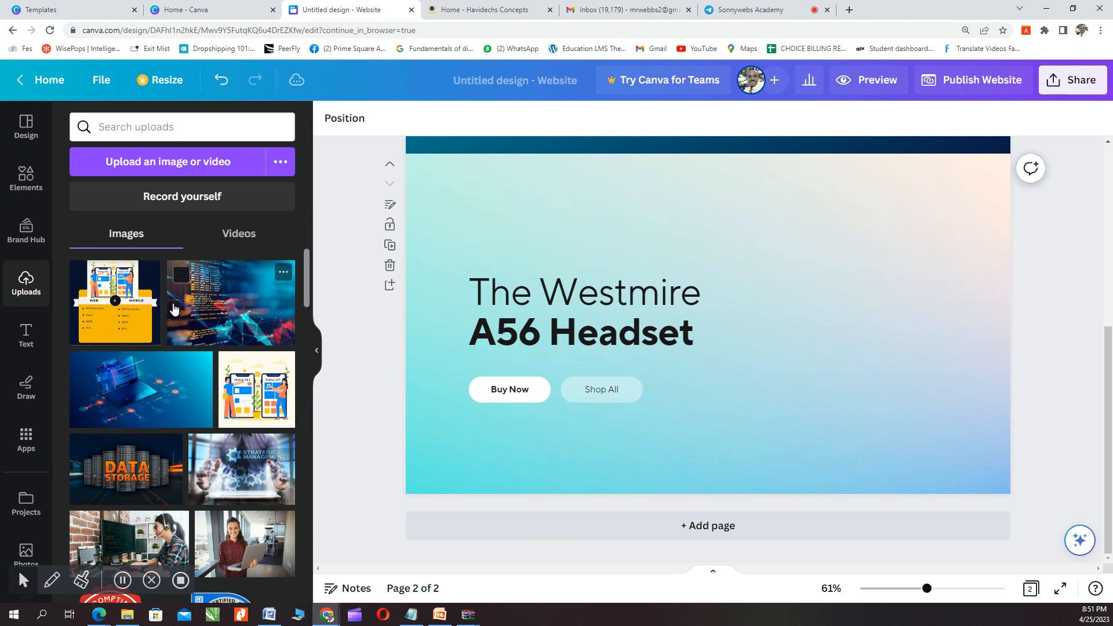
# Step: Upload the Black And White Book Cover image from the Downloads folder to the uploads once more
pyautogui.scroll(-5, 175, 309)
pyautogui.scroll(5, 186, 369)
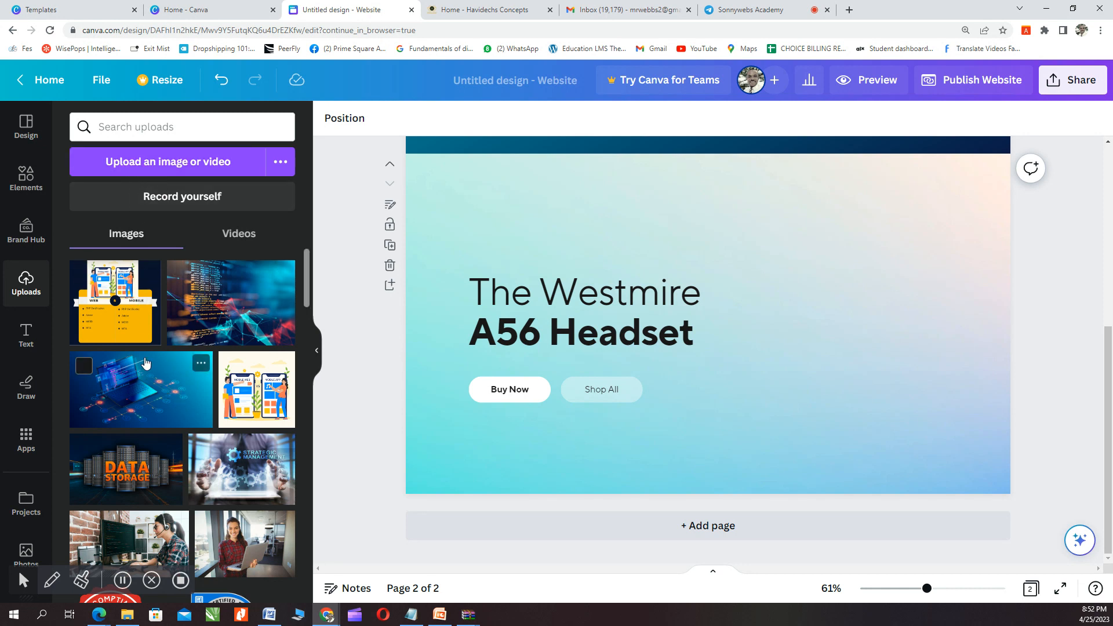
pyautogui.click(142, 164)
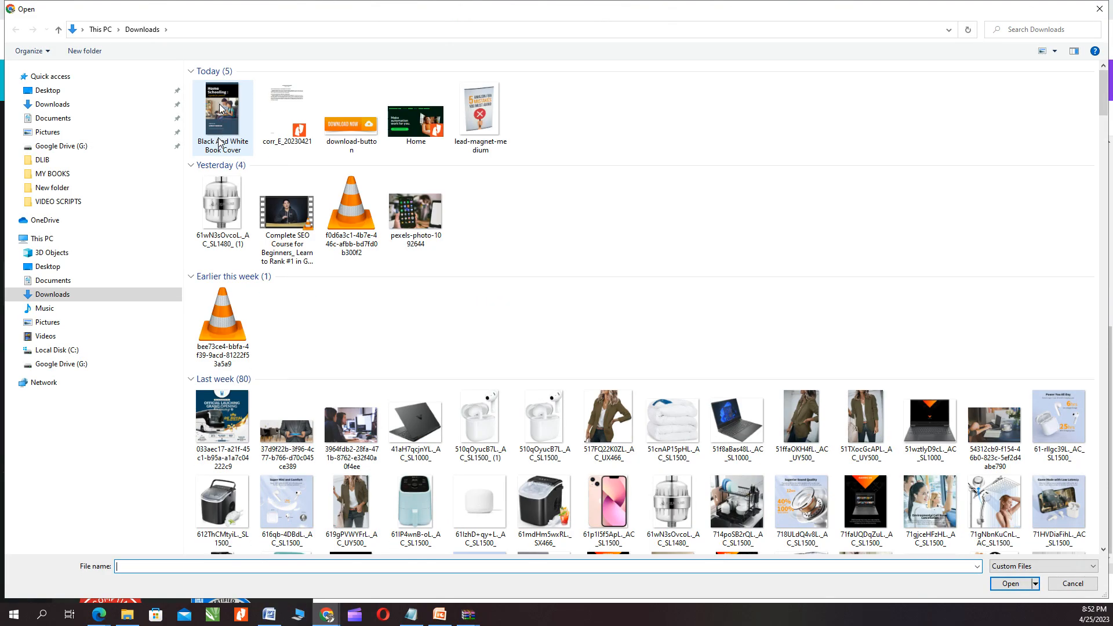
pyautogui.doubleClick(221, 109)
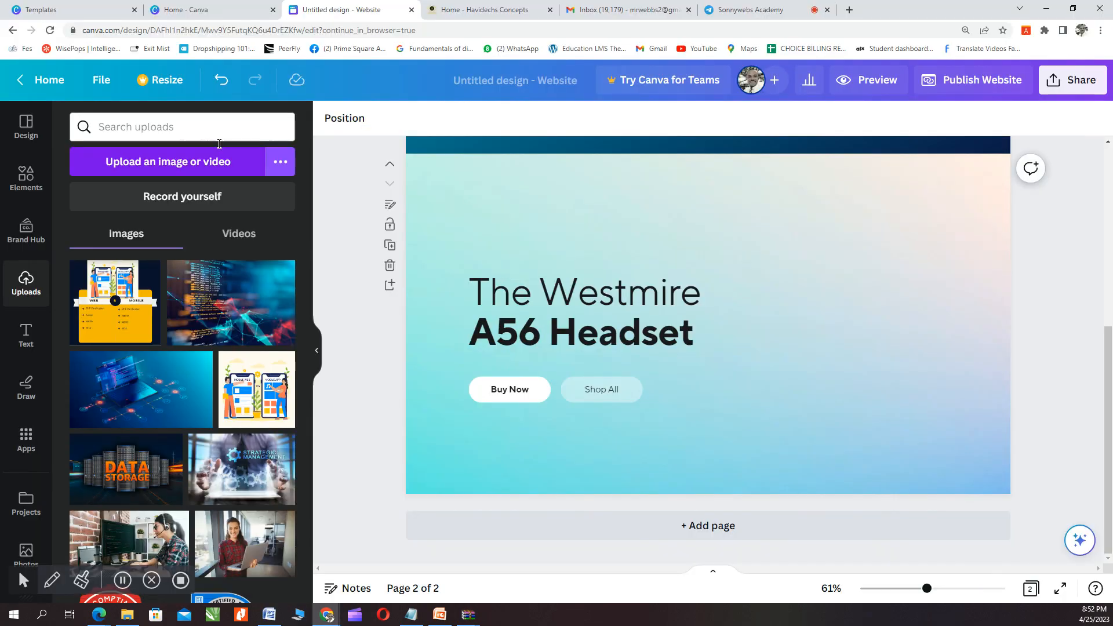
# Step: Look through the uploaded images for the Home Schooling cover, dismissing the upload error dialog
pyautogui.scroll(-2, 199, 313)
pyautogui.scroll(-3, 199, 314)
pyautogui.scroll(6, 222, 365)
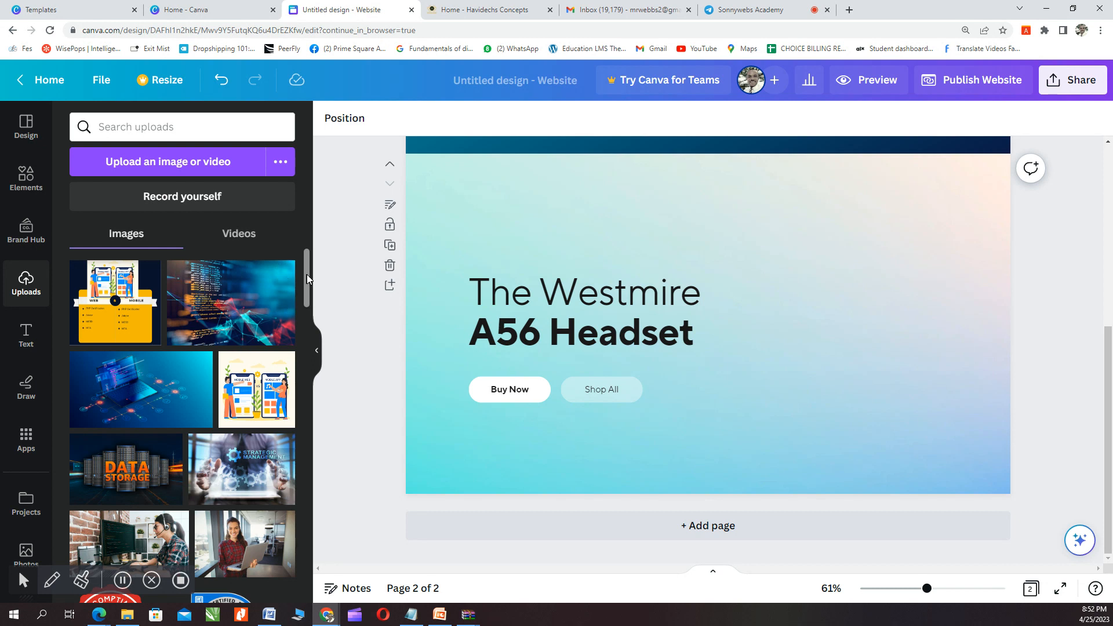
pyautogui.moveTo(308, 276); pyautogui.dragTo(310, 248)
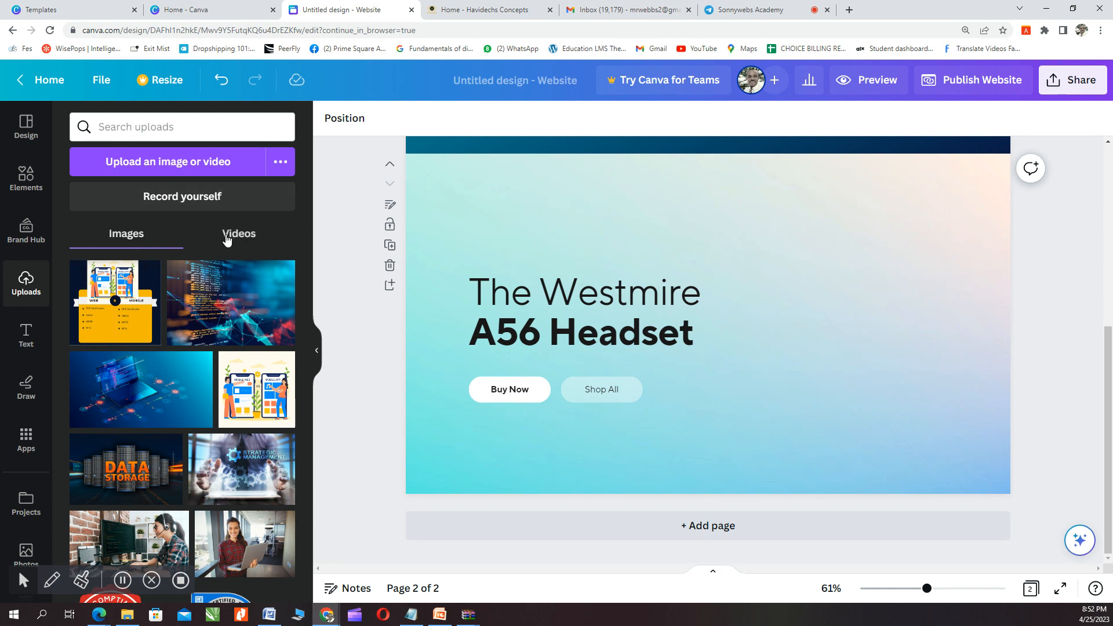
pyautogui.click(226, 238)
pyautogui.click(143, 238)
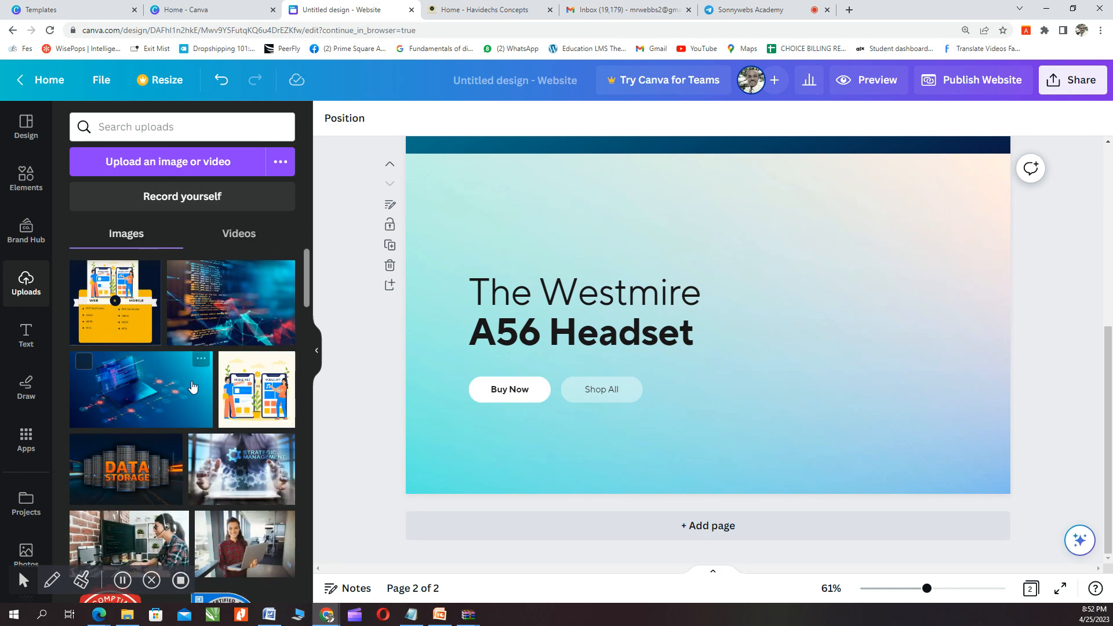
pyautogui.scroll(-3, 191, 400)
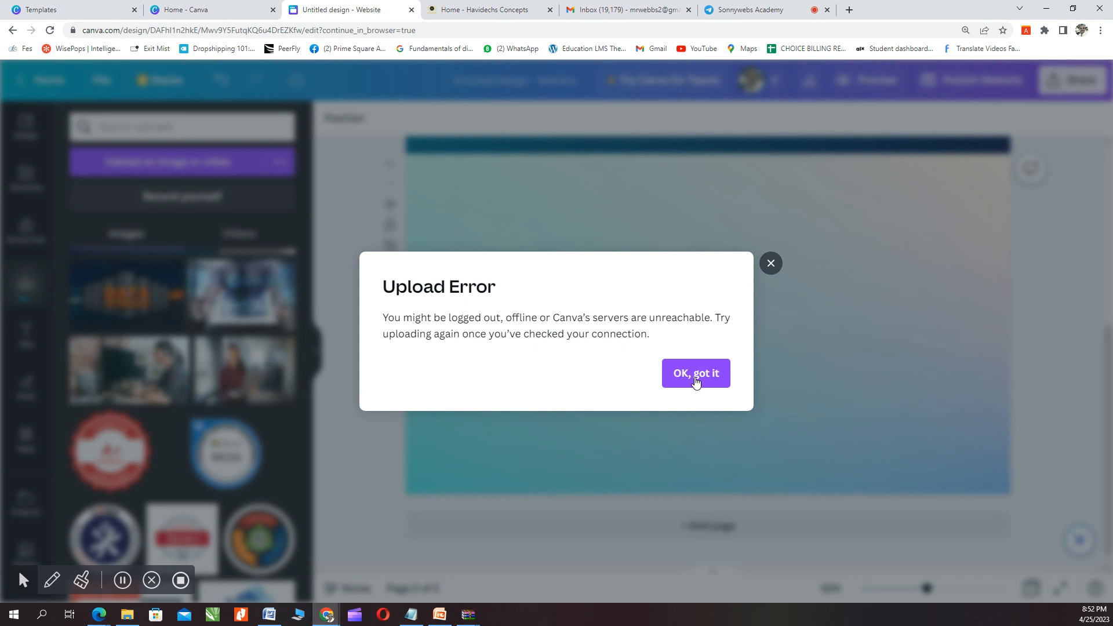
pyautogui.click(760, 253)
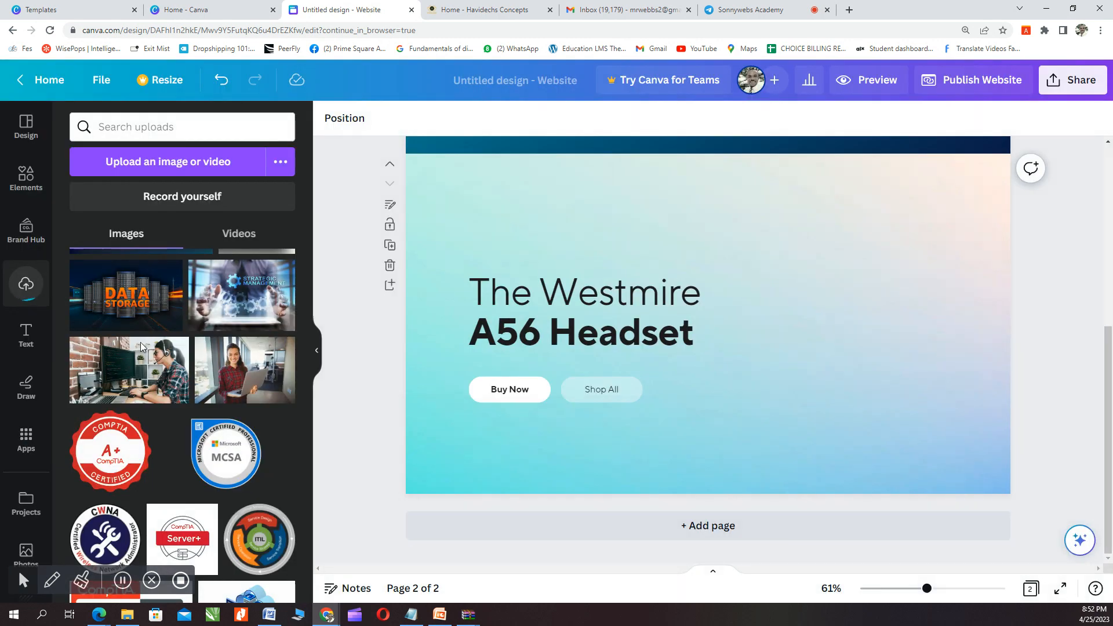
pyautogui.scroll(3, 106, 356)
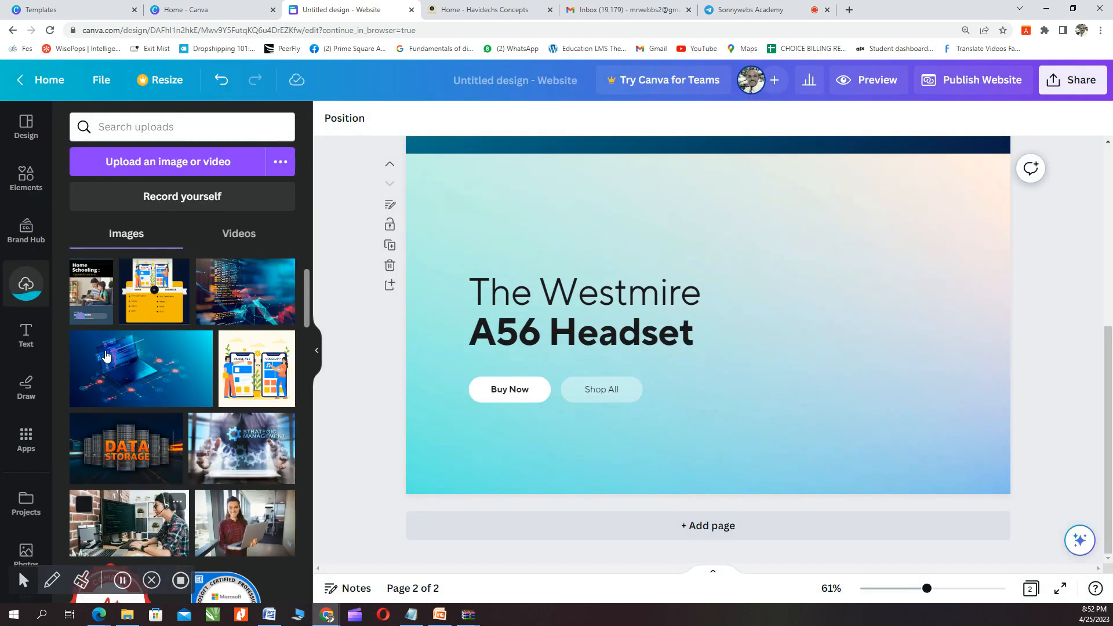
# Step: Place the uploaded Home Schooling cover on the right side of the headset page and enlarge it to nearly the page height
pyautogui.click(95, 285)
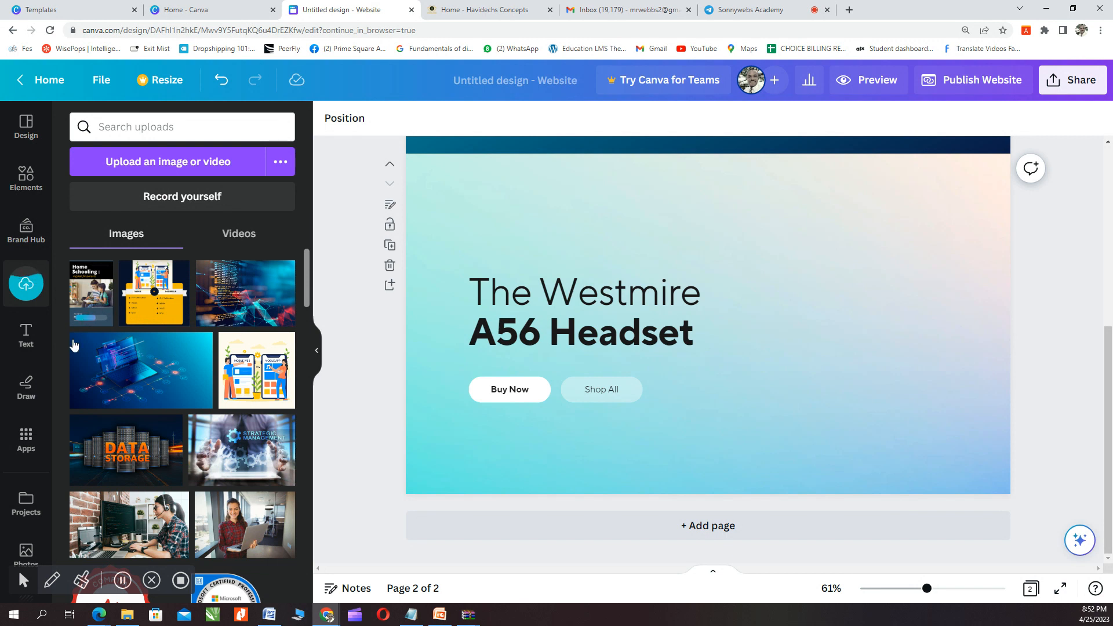
pyautogui.moveTo(760, 287); pyautogui.dragTo(920, 247)
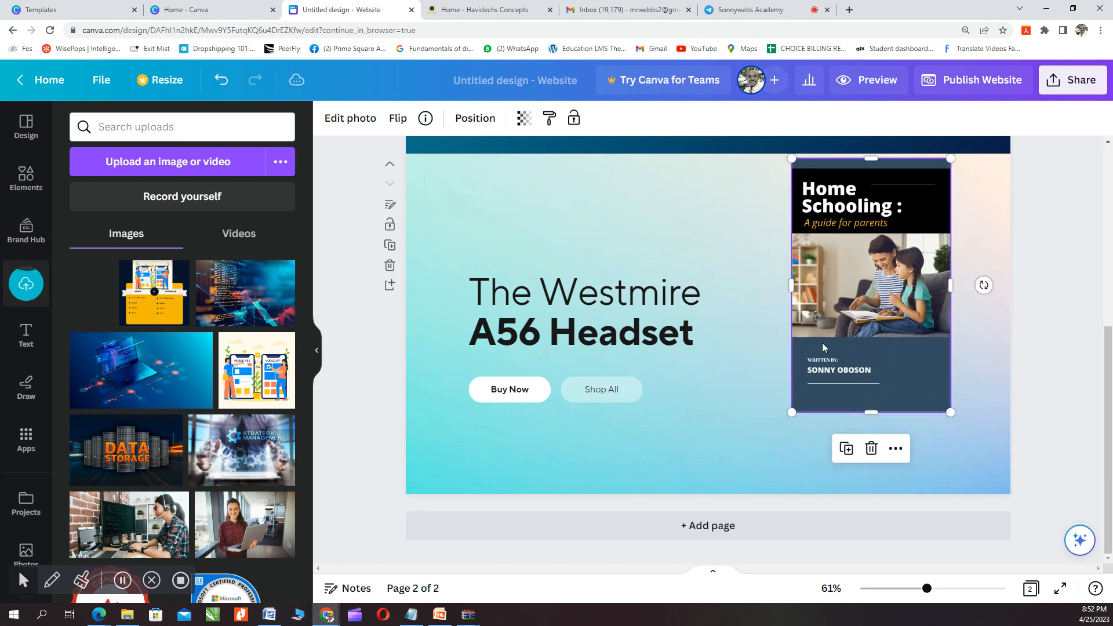
pyautogui.moveTo(793, 413); pyautogui.dragTo(750, 464)
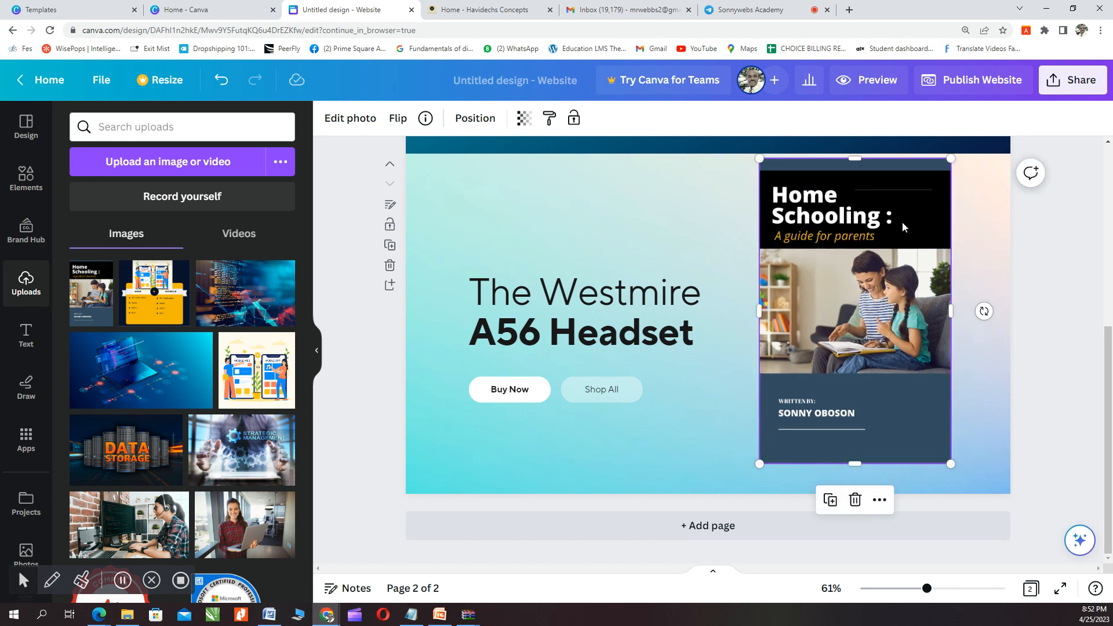
pyautogui.moveTo(965, 468); pyautogui.dragTo(970, 477)
pyautogui.click(663, 200)
pyautogui.moveTo(842, 291); pyautogui.dragTo(853, 290)
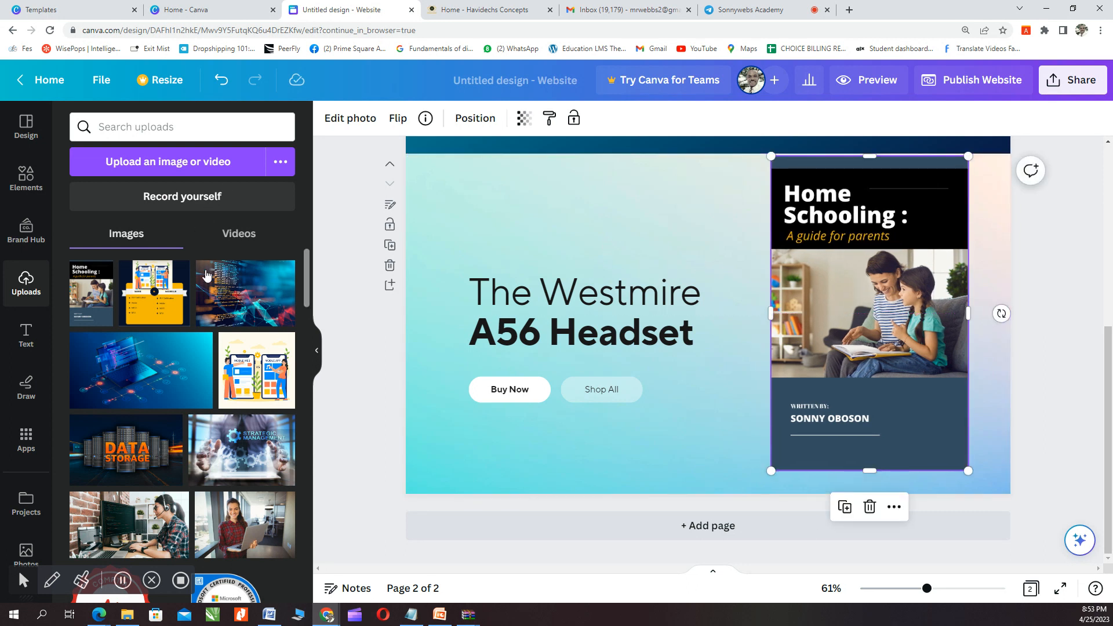
# Step: Check the Online Advertising For Start-ups squeeze page in Microsoft Edge for its layout and return to the Canva website design
pyautogui.click(102, 620)
pyautogui.click(70, 577)
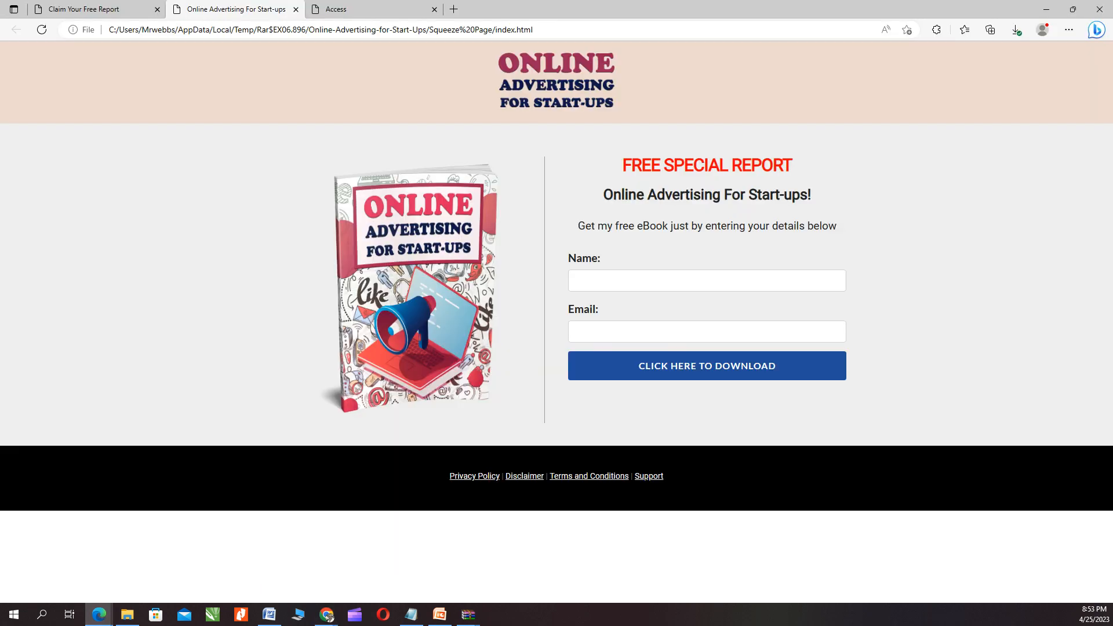
pyautogui.click(99, 617)
pyautogui.moveTo(326, 619)
pyautogui.click(264, 568)
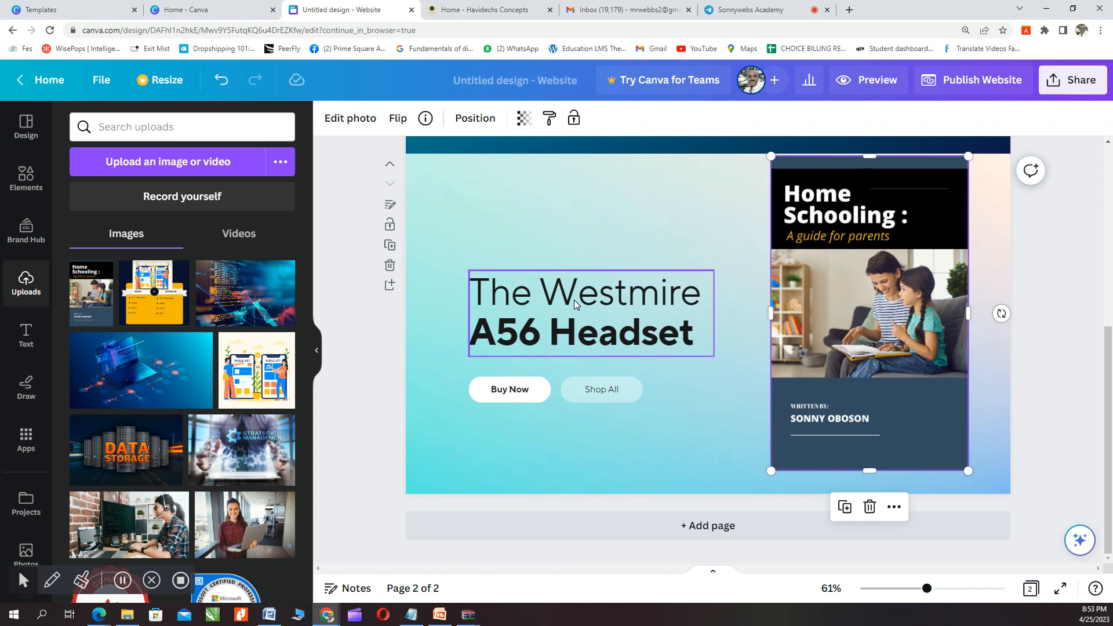
# Step: Replace the Westmire A56 Headset headline with "teach your child", widening and moving its text box higher above the buttons
pyautogui.moveTo(571, 303); pyautogui.dragTo(552, 236)
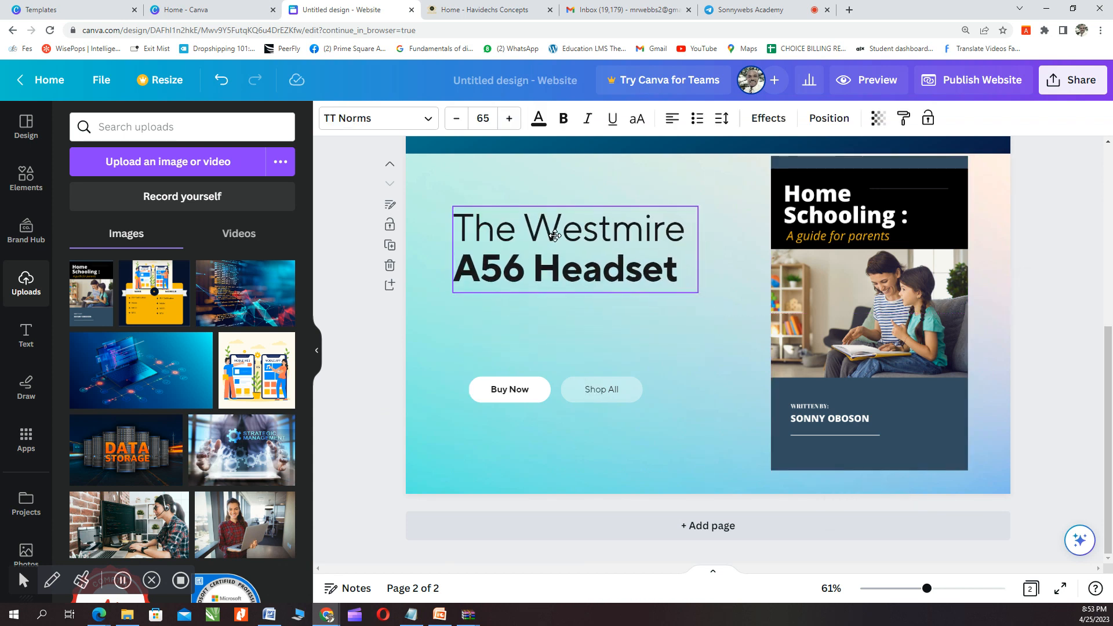
pyautogui.doubleClick(552, 235)
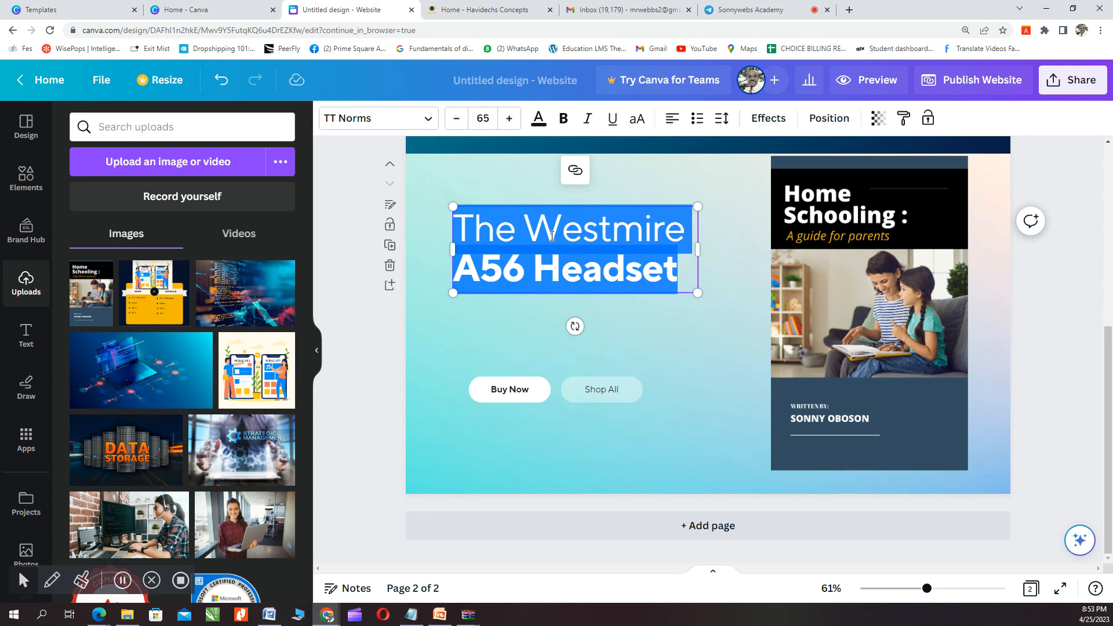
pyautogui.write('teac')
pyautogui.press('BackSpace')
pyautogui.press('BackSpace')
pyautogui.press('BackSpace')
pyautogui.press('BackSpace')
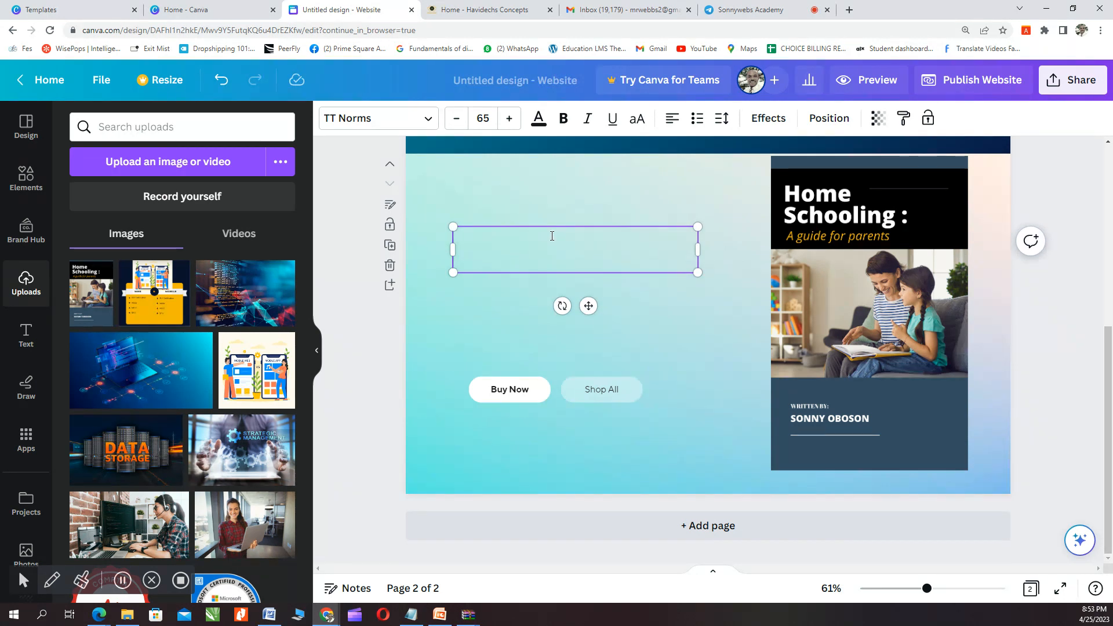
pyautogui.write('tea')
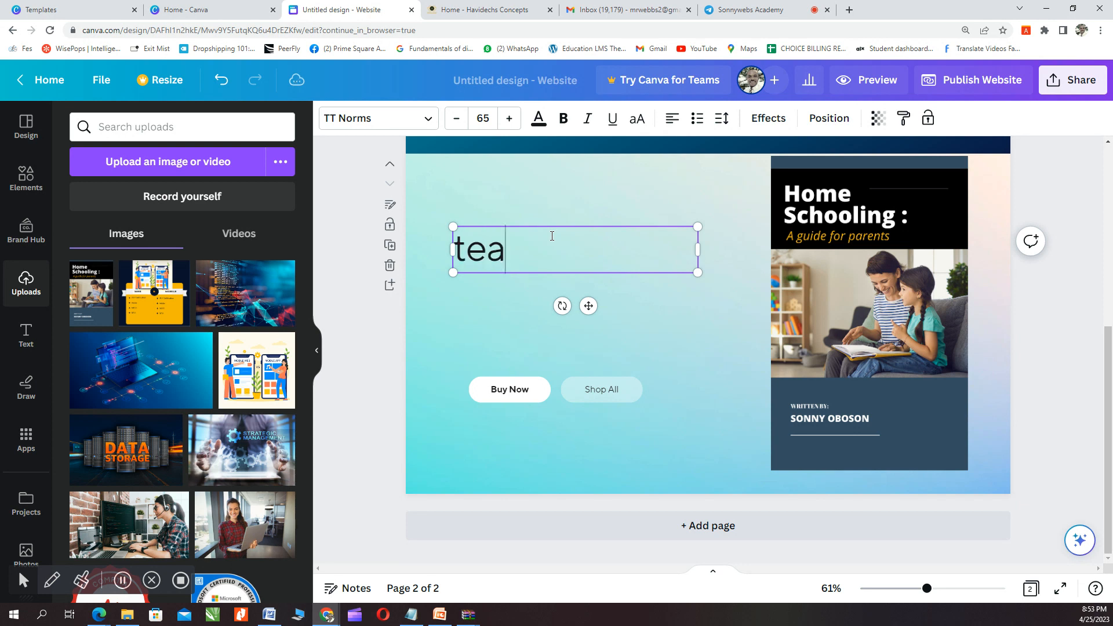
pyautogui.write('ch yo')
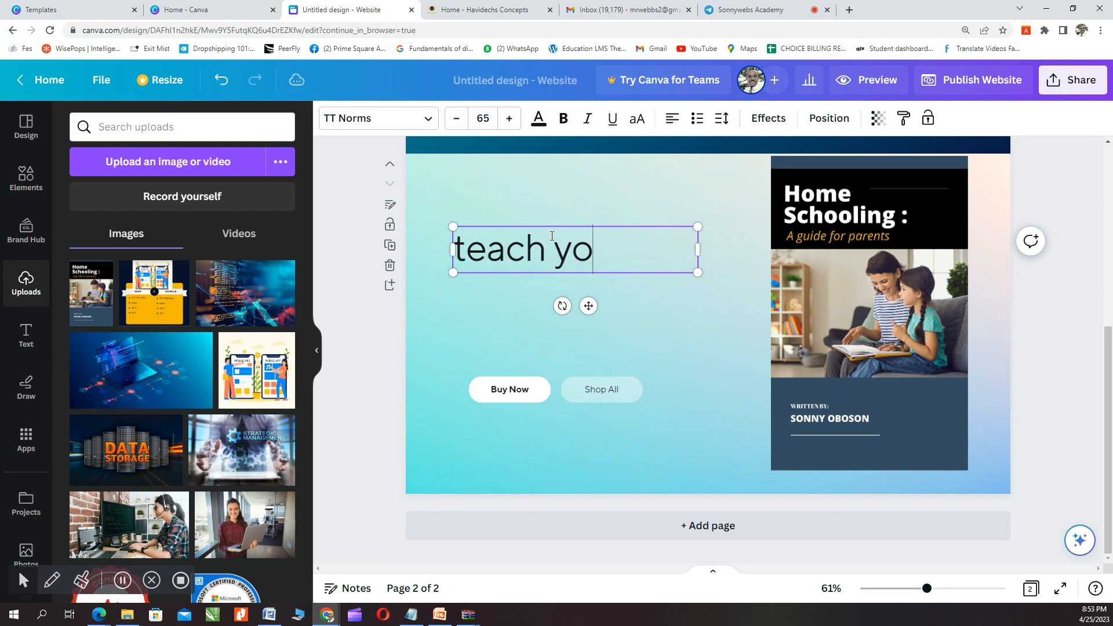
pyautogui.write('ur child')
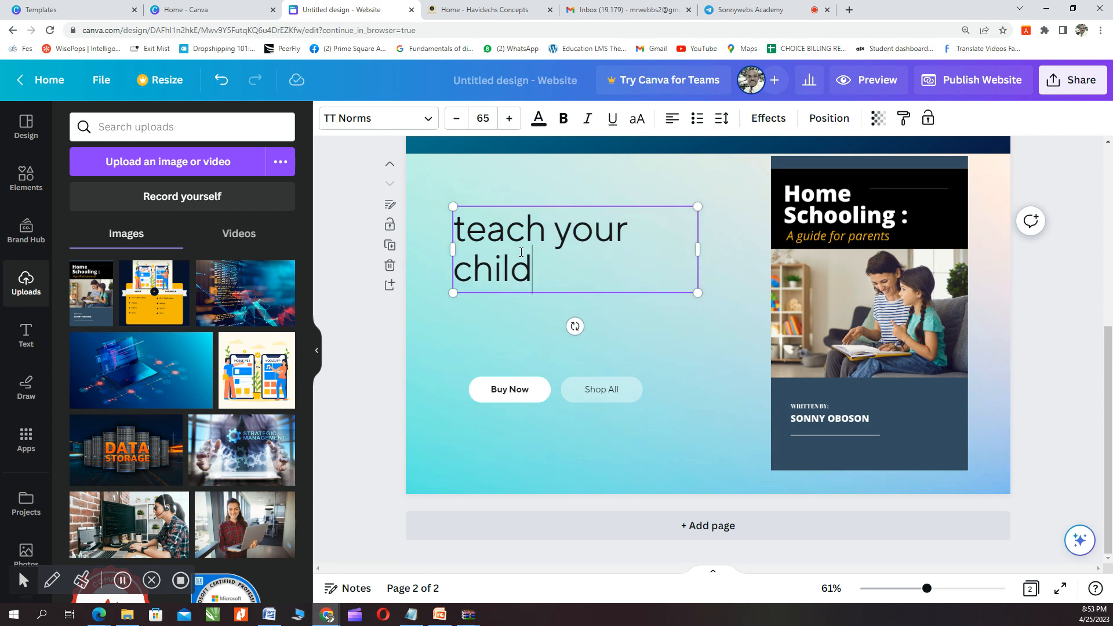
pyautogui.moveTo(698, 251); pyautogui.dragTo(740, 248)
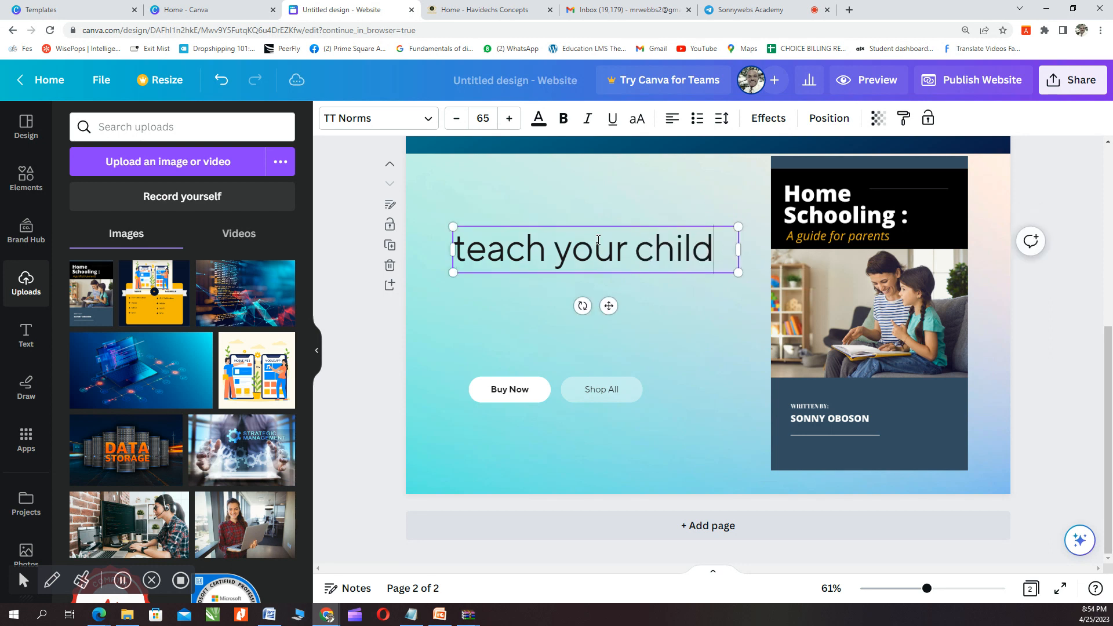
pyautogui.moveTo(585, 222); pyautogui.dragTo(576, 195)
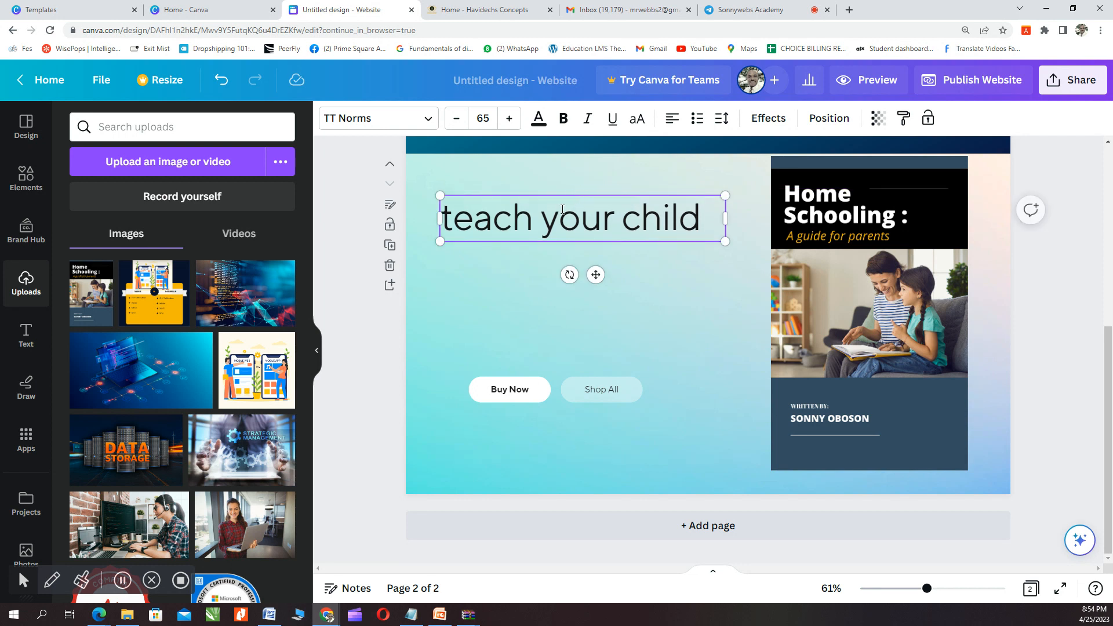
# Step: Replace the headline text with "7 Best Teaching methods"
pyautogui.doubleClick(451, 221)
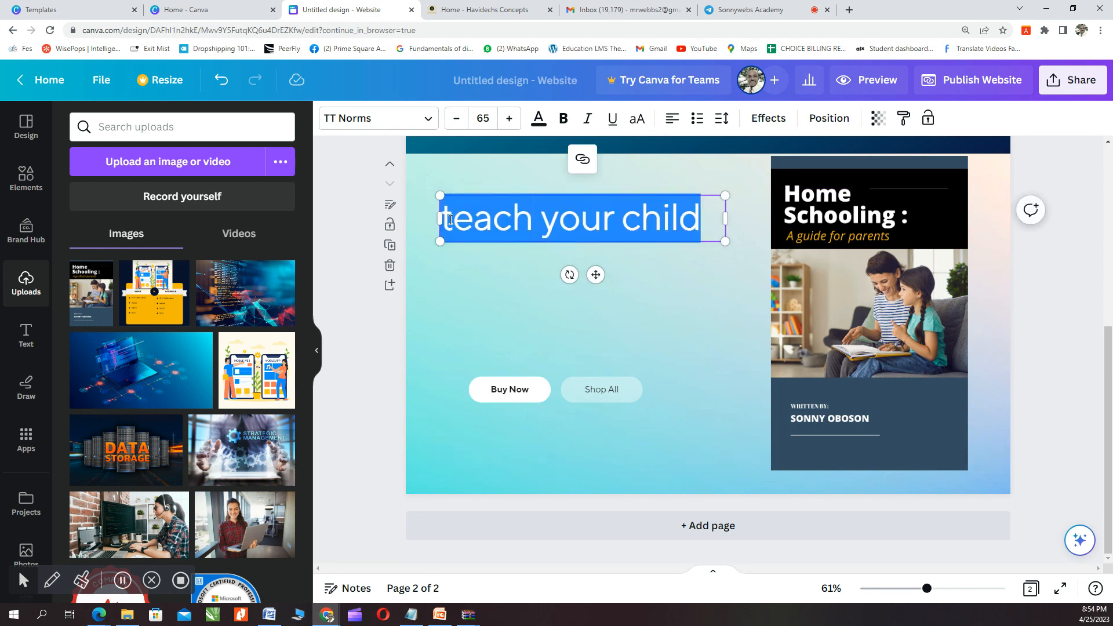
pyautogui.press('BackSpace')
pyautogui.write('& Best')
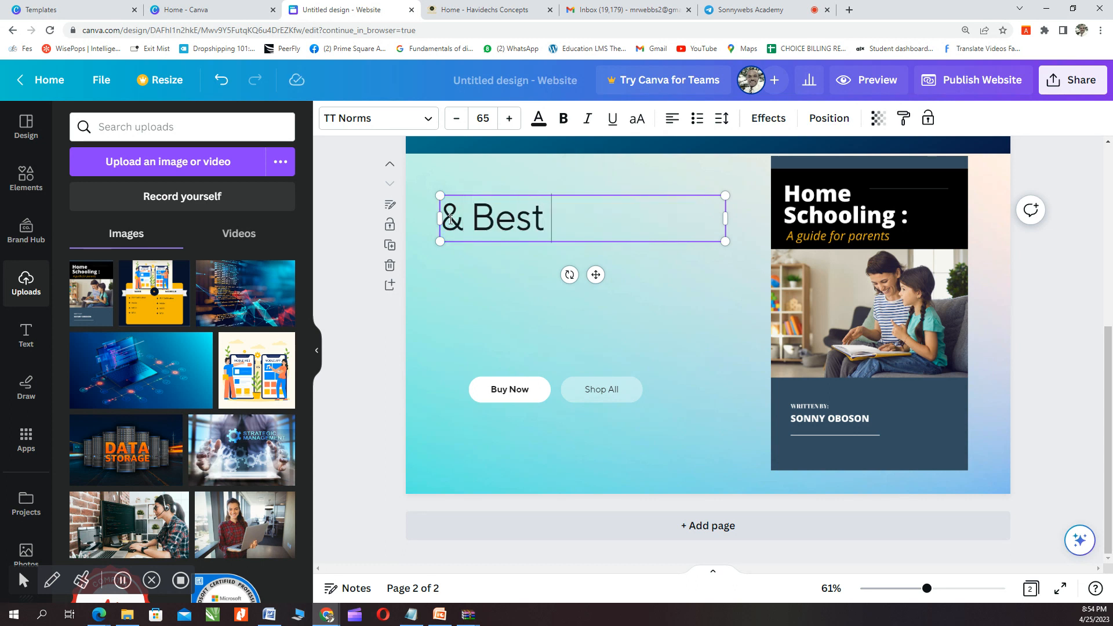
pyautogui.press('Left')
pyautogui.press('BackSpace')
pyautogui.press('BackSpace')
pyautogui.write('&')
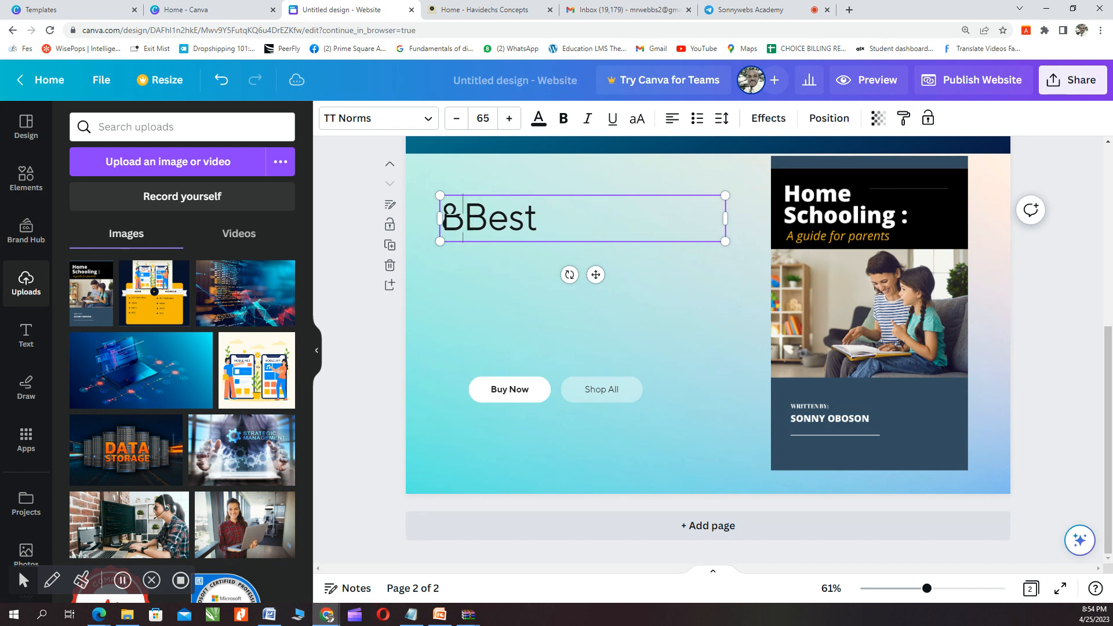
pyautogui.press('BackSpace')
pyautogui.write('7 Best ')
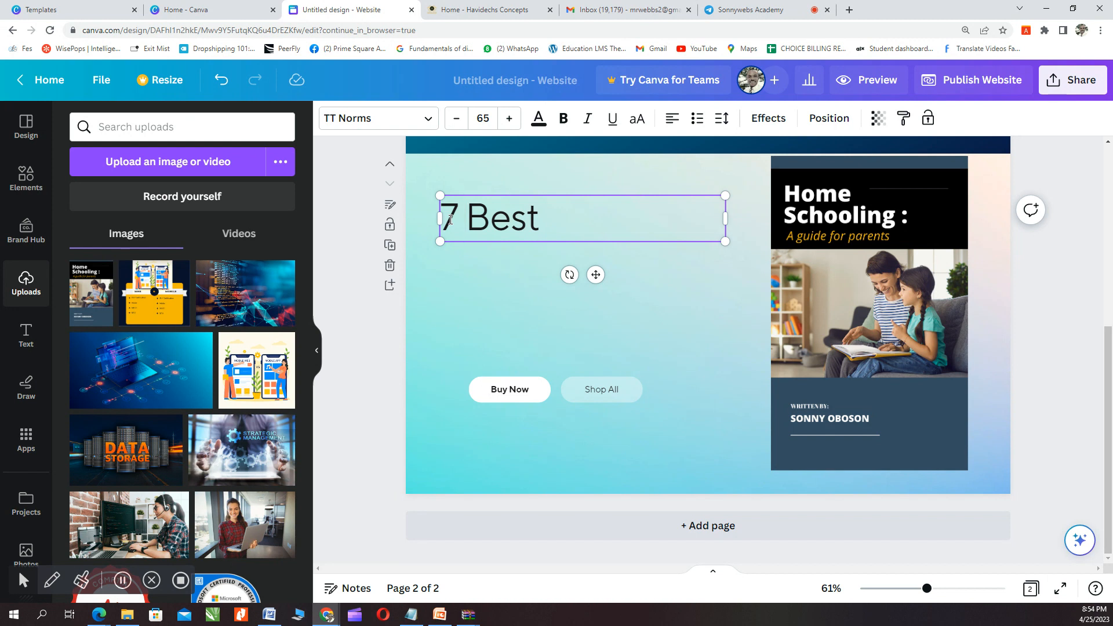
pyautogui.write('Teachin')
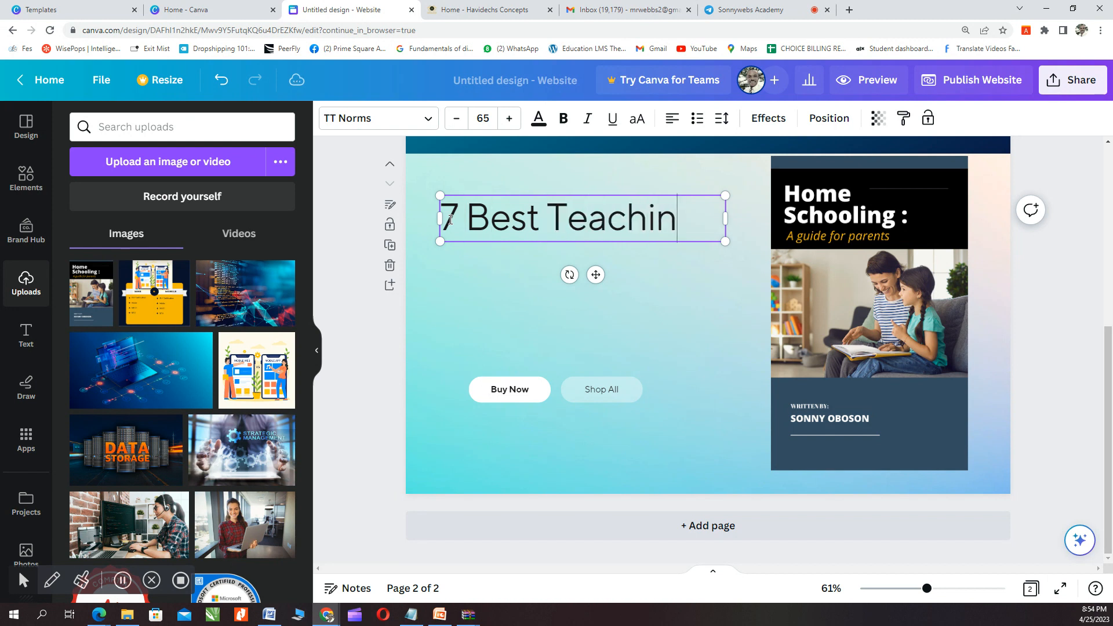
pyautogui.write('g med')
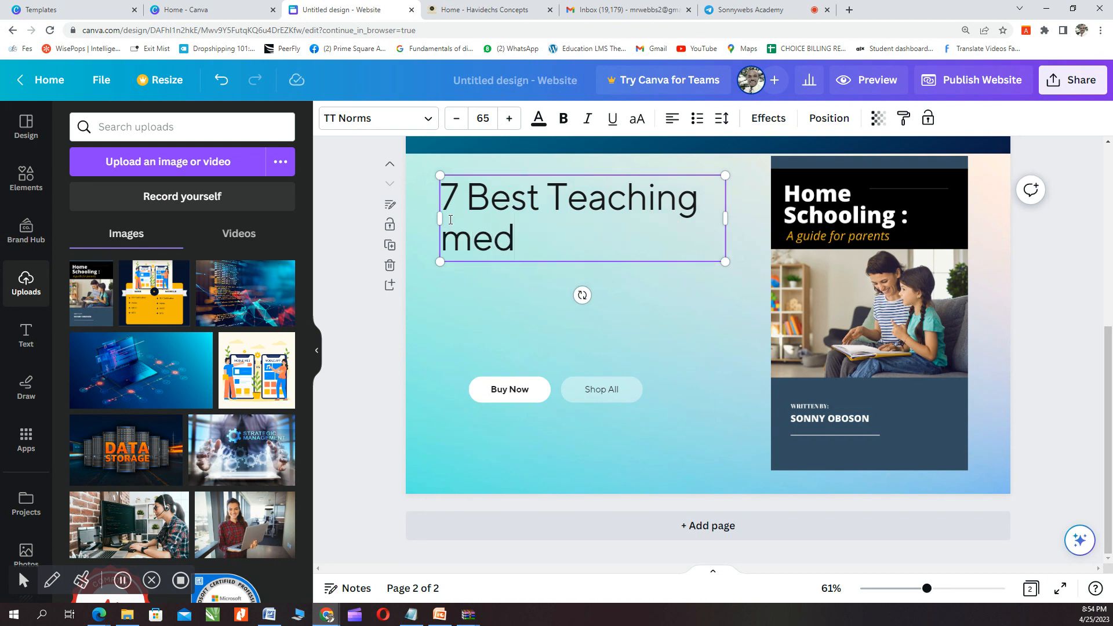
pyautogui.press('BackSpace')
pyautogui.write('thods')
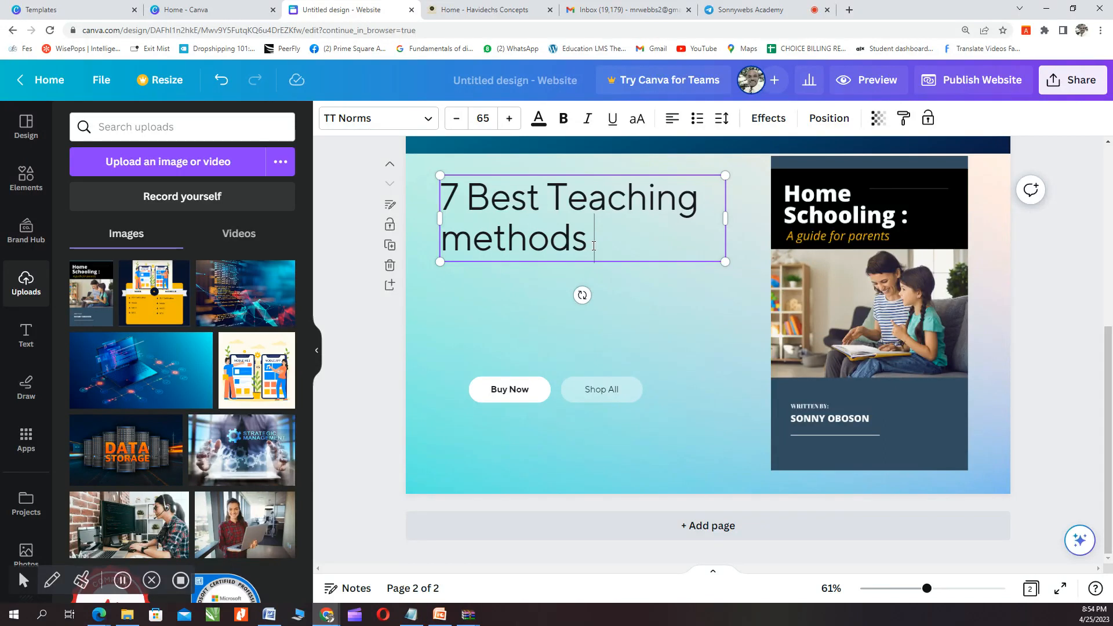
# Step: Reduce the font size of the whole "7 Best Teaching methods" headline to 49
pyautogui.moveTo(596, 245); pyautogui.dragTo(445, 199)
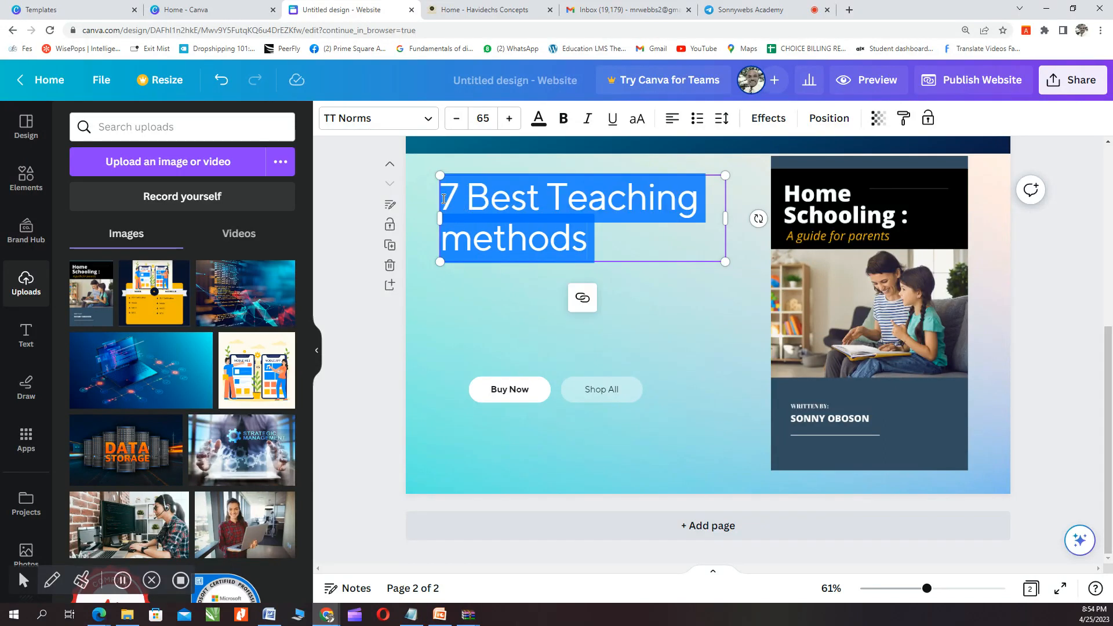
pyautogui.click(456, 119)
pyautogui.click(455, 119)
pyautogui.click(455, 119)
pyautogui.click(456, 119)
pyautogui.click(456, 119)
pyautogui.click(456, 120)
pyautogui.click(456, 120)
pyautogui.click(456, 119)
pyautogui.click(456, 119)
pyautogui.click(456, 119)
pyautogui.click(455, 119)
pyautogui.click(456, 120)
pyautogui.click(456, 120)
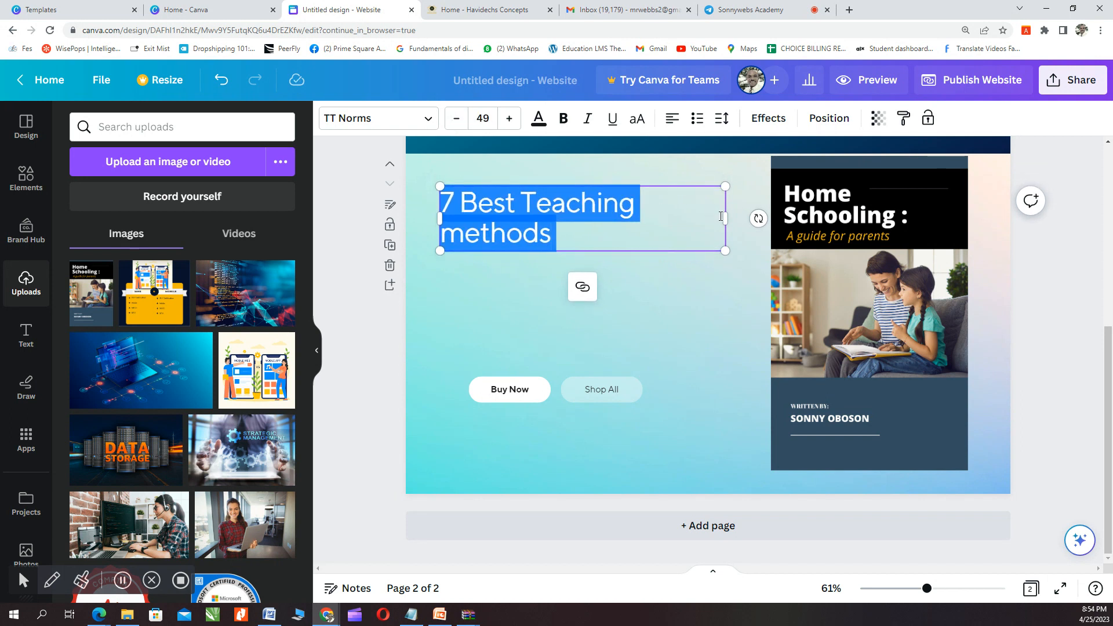
# Step: Widen the headline's text box to about 712 and make its text bold
pyautogui.moveTo(740, 214); pyautogui.dragTo(757, 218)
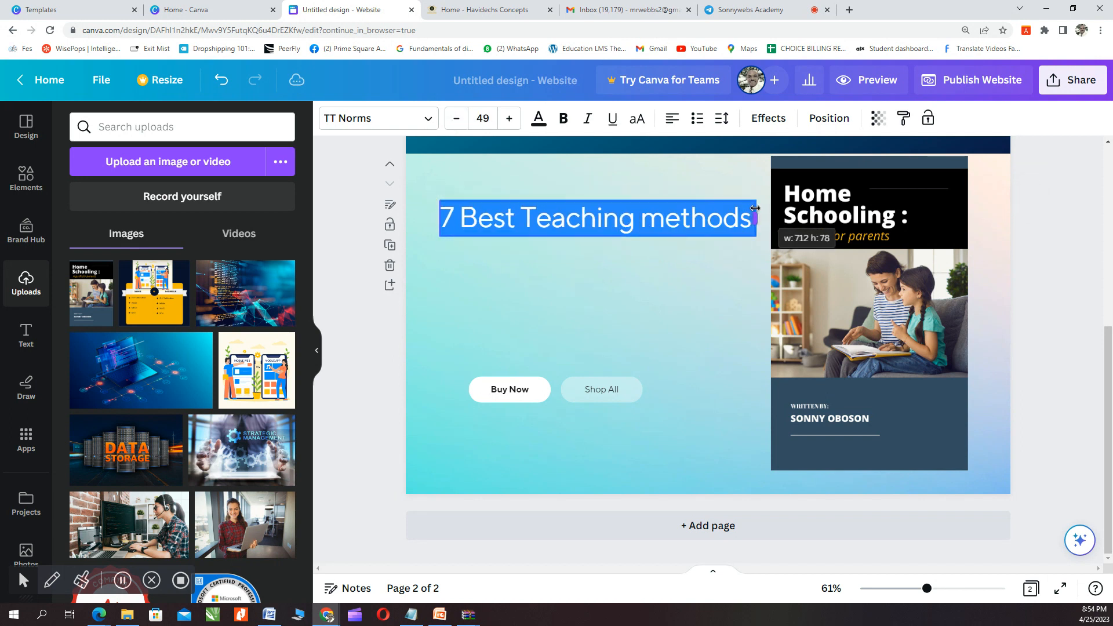
pyautogui.click(566, 120)
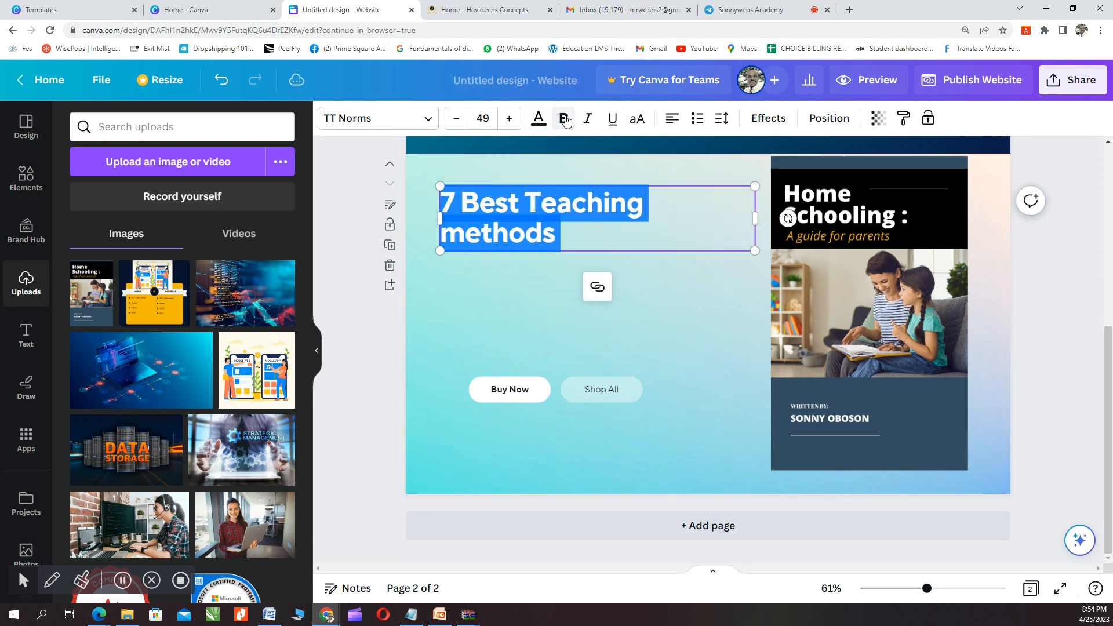
pyautogui.click(483, 287)
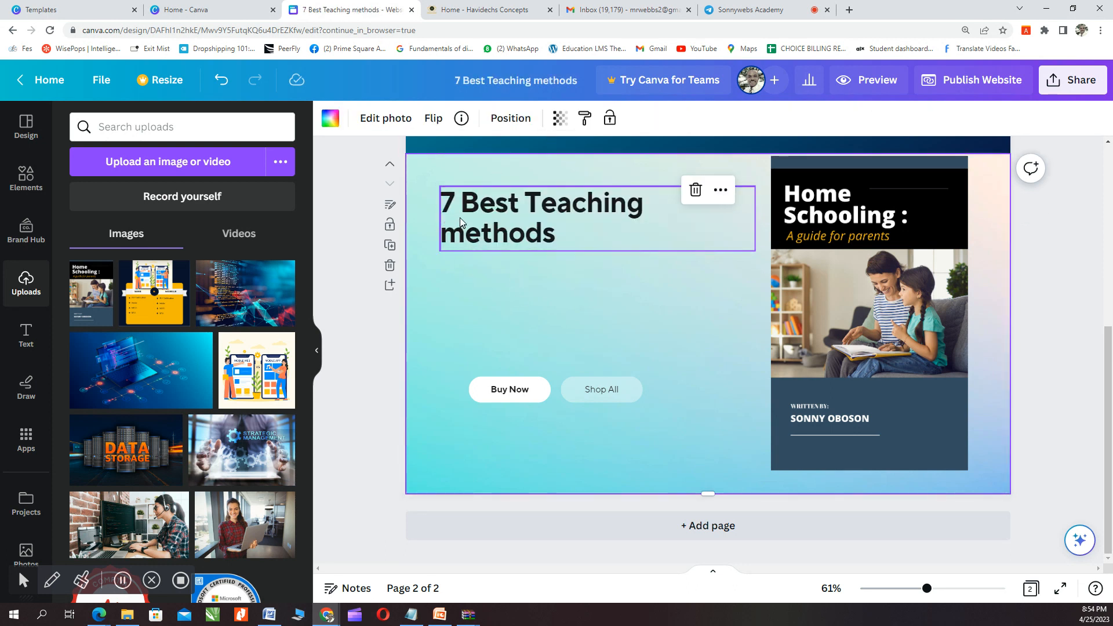
# Step: Widen the "7 Best Teaching methods" text box to fit on one line, and add a "FOR PARENTS" heading beneath it
pyautogui.click(445, 226)
pyautogui.moveTo(439, 219); pyautogui.dragTo(423, 219)
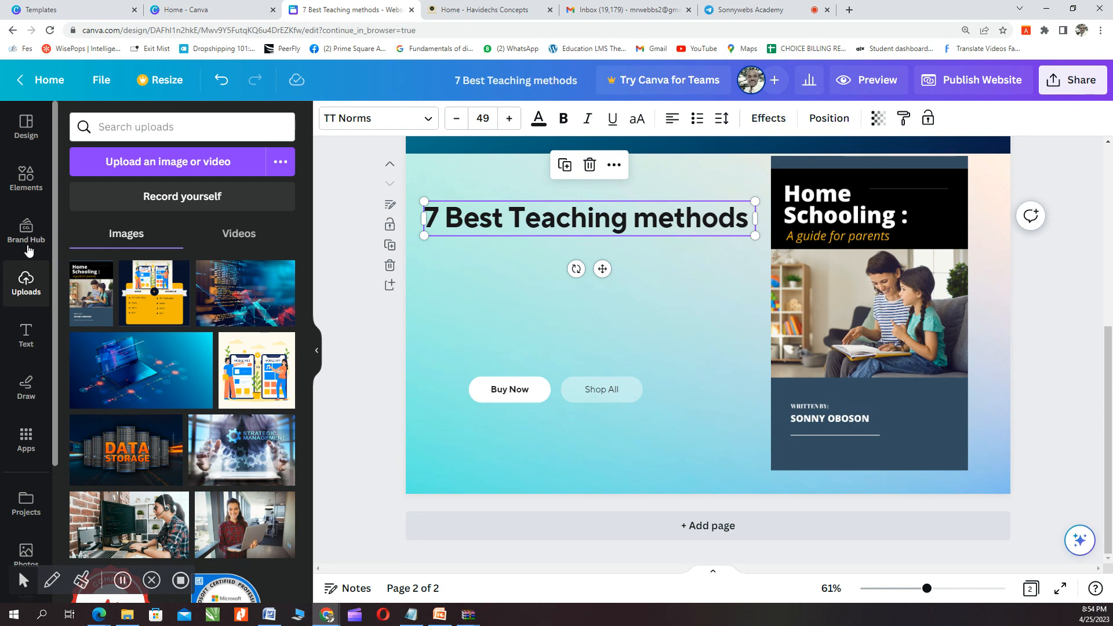
pyautogui.click(28, 334)
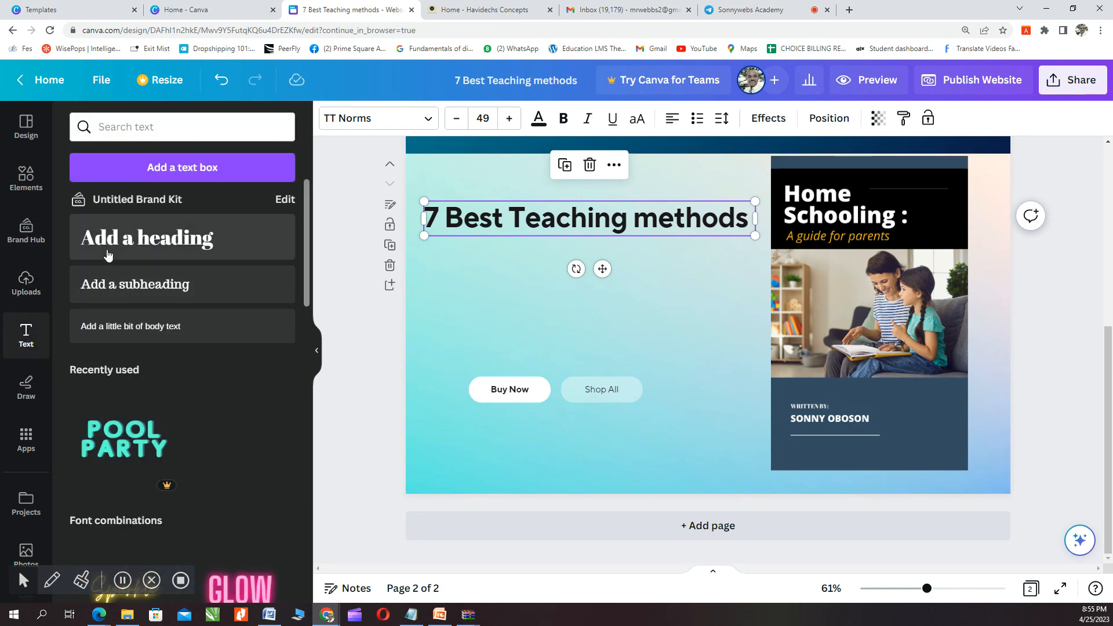
pyautogui.click(142, 247)
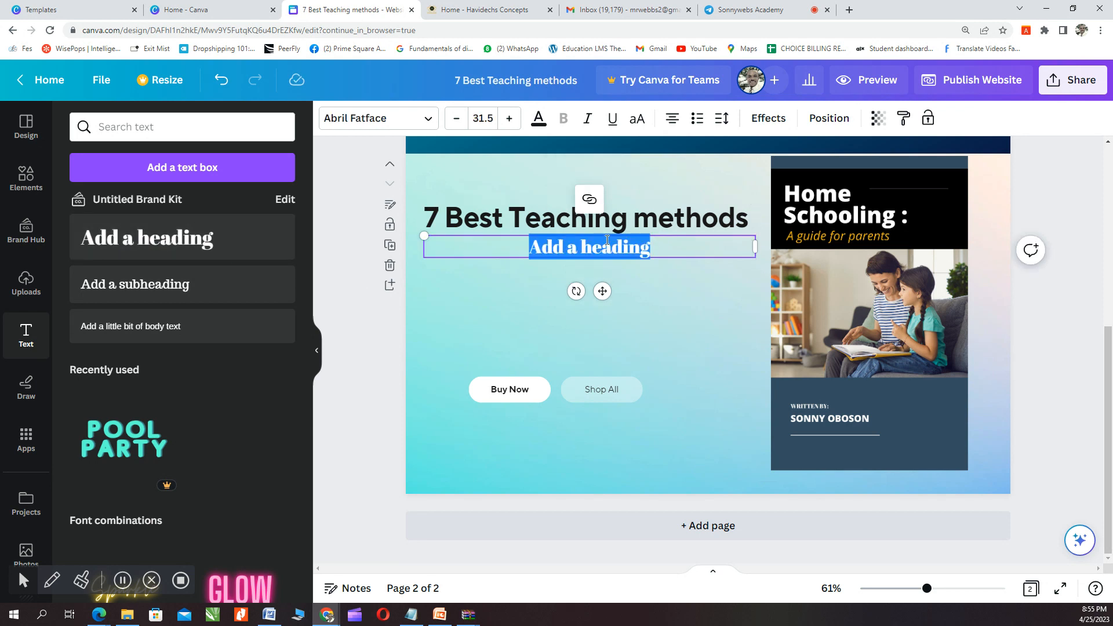
pyautogui.write('FOR PARENTS')
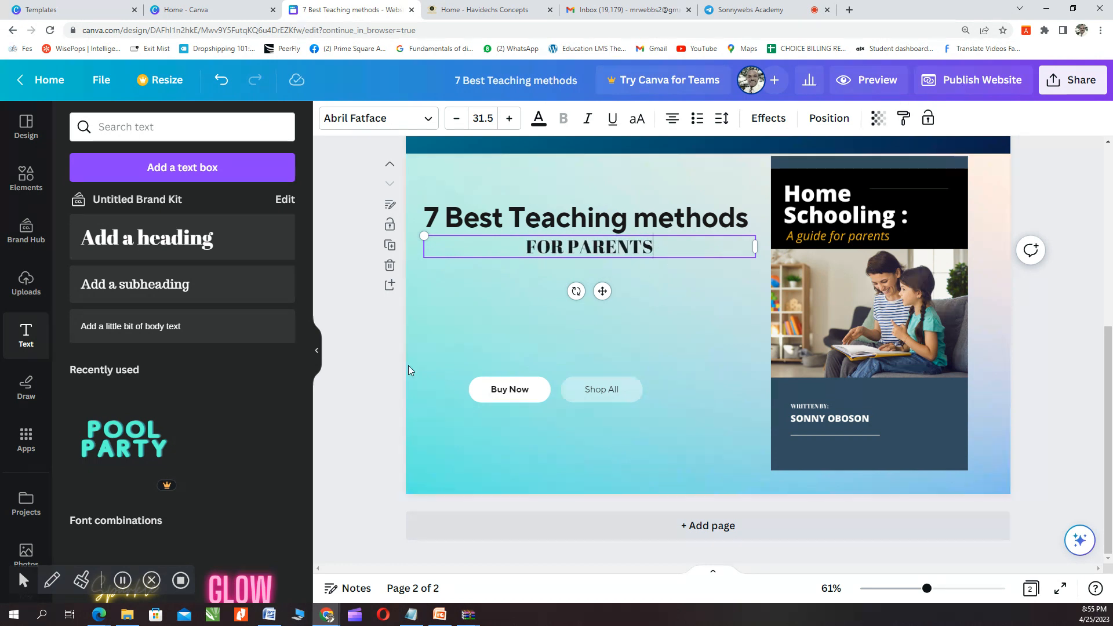
pyautogui.click(451, 340)
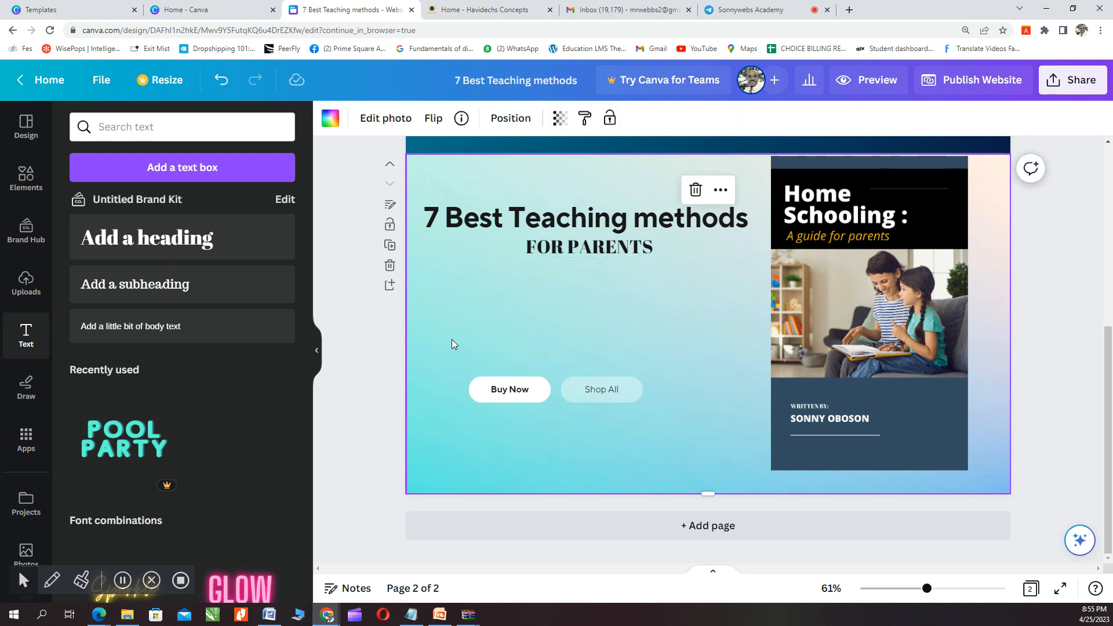
# Step: Increase the font size of the "FOR PARENTS" heading to 63.5
pyautogui.click(546, 254)
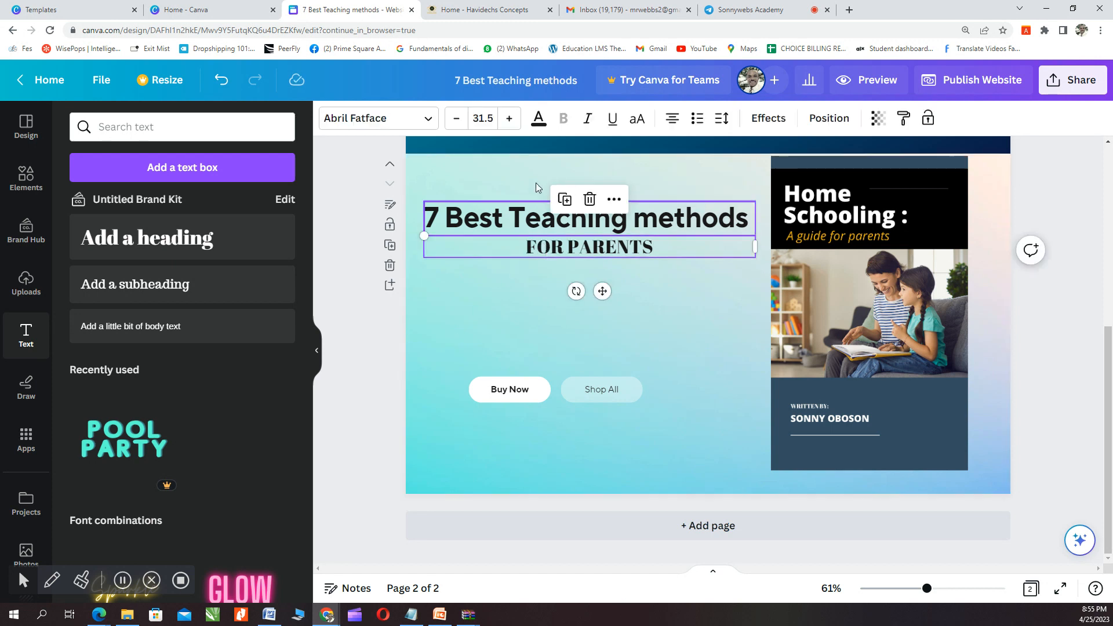
pyautogui.click(510, 119)
pyautogui.tripleClick(511, 119)
pyautogui.tripleClick(511, 120)
pyautogui.doubleClick(511, 120)
pyautogui.tripleClick(510, 119)
pyautogui.tripleClick(510, 119)
pyautogui.tripleClick(510, 120)
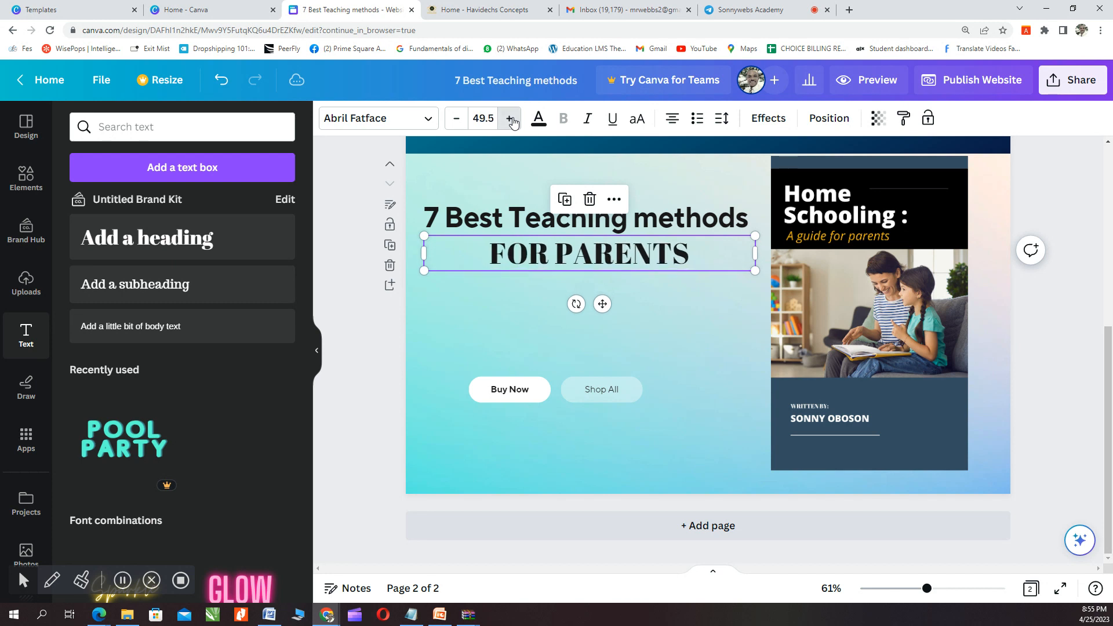
pyautogui.tripleClick(511, 120)
pyautogui.doubleClick(510, 119)
pyautogui.tripleClick(511, 119)
pyautogui.tripleClick(511, 120)
pyautogui.doubleClick(511, 120)
pyautogui.click(511, 119)
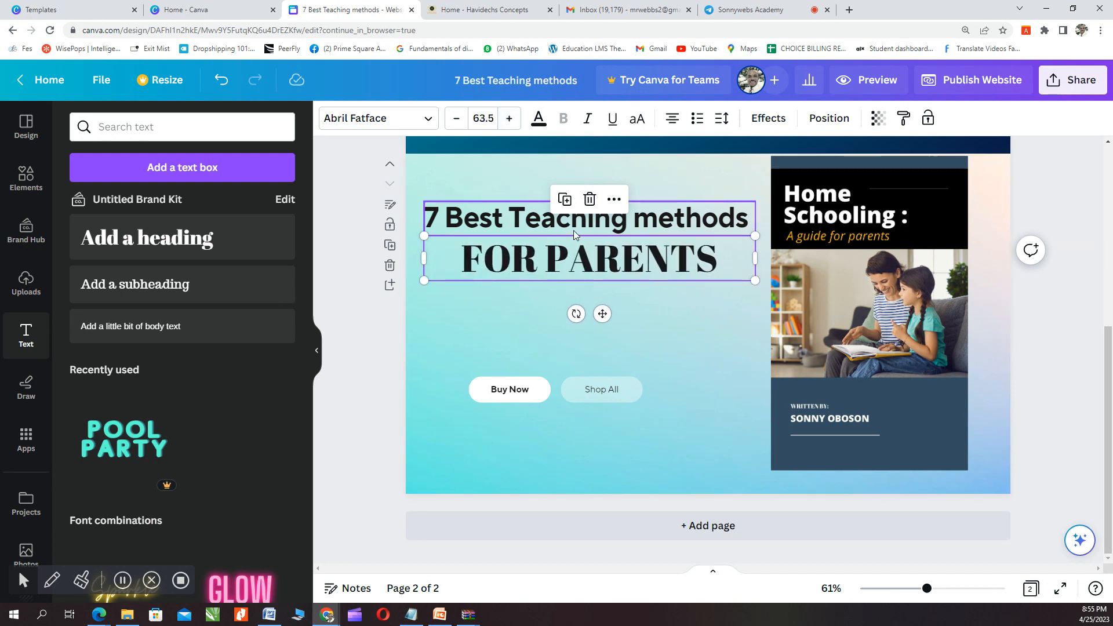
pyautogui.click(498, 317)
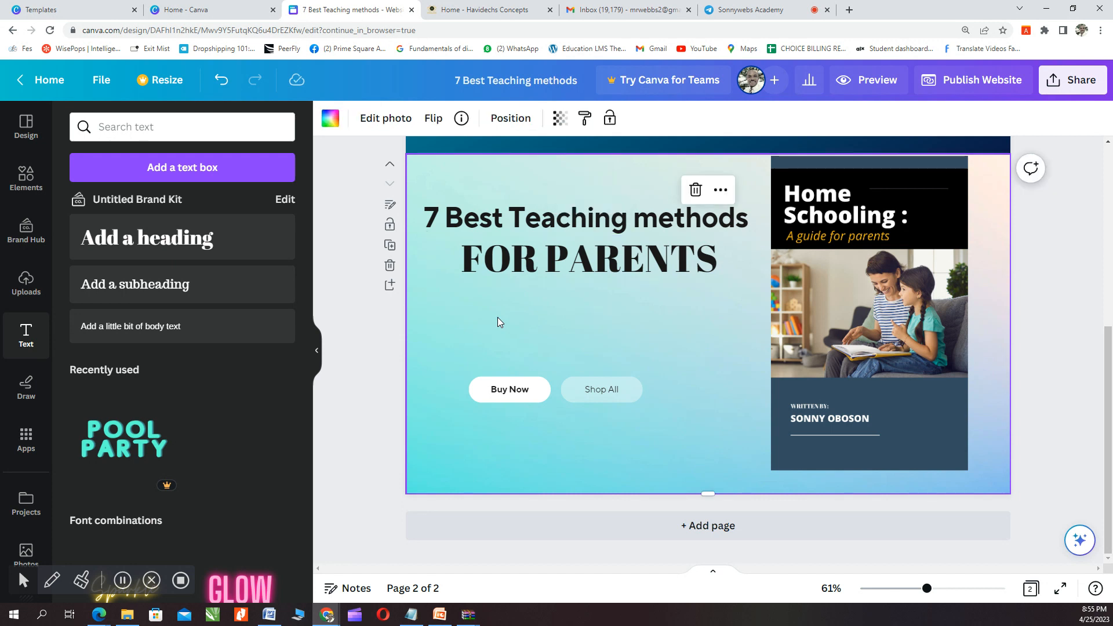
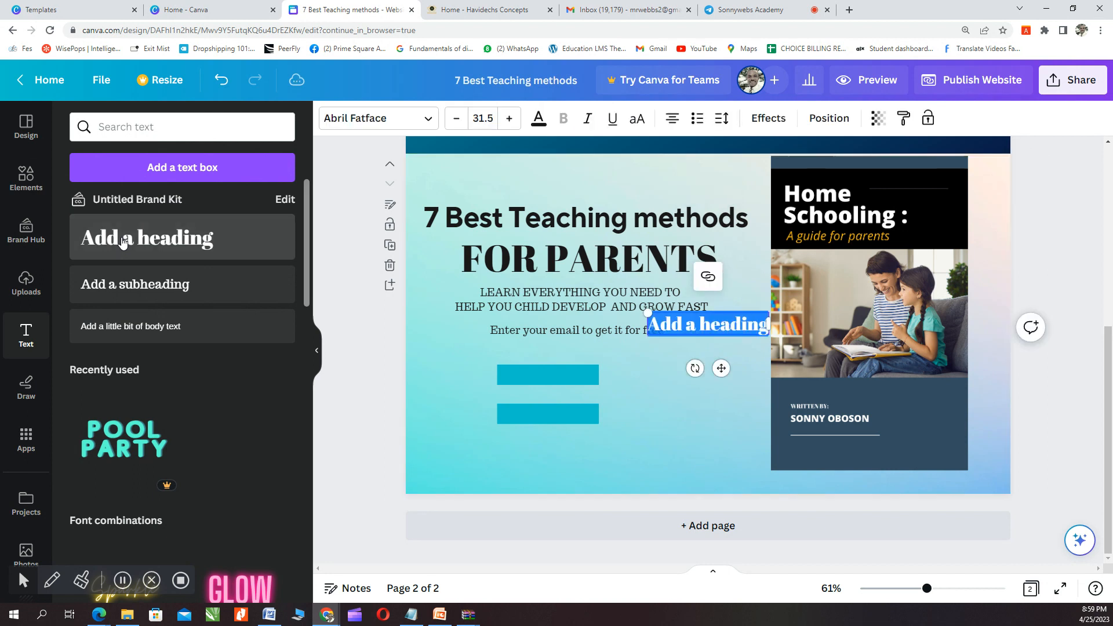
# Step: Place the new heading beside the upper blue bar and change its text to "Name"
pyautogui.moveTo(723, 316); pyautogui.dragTo(488, 368)
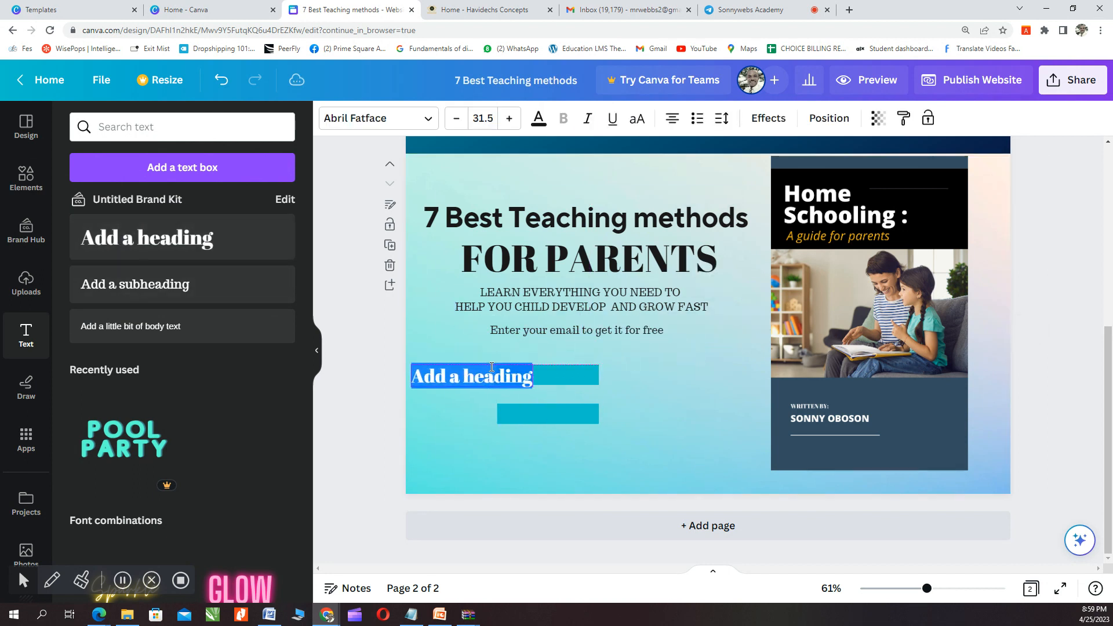
pyautogui.click(461, 374)
pyautogui.tripleClick(457, 374)
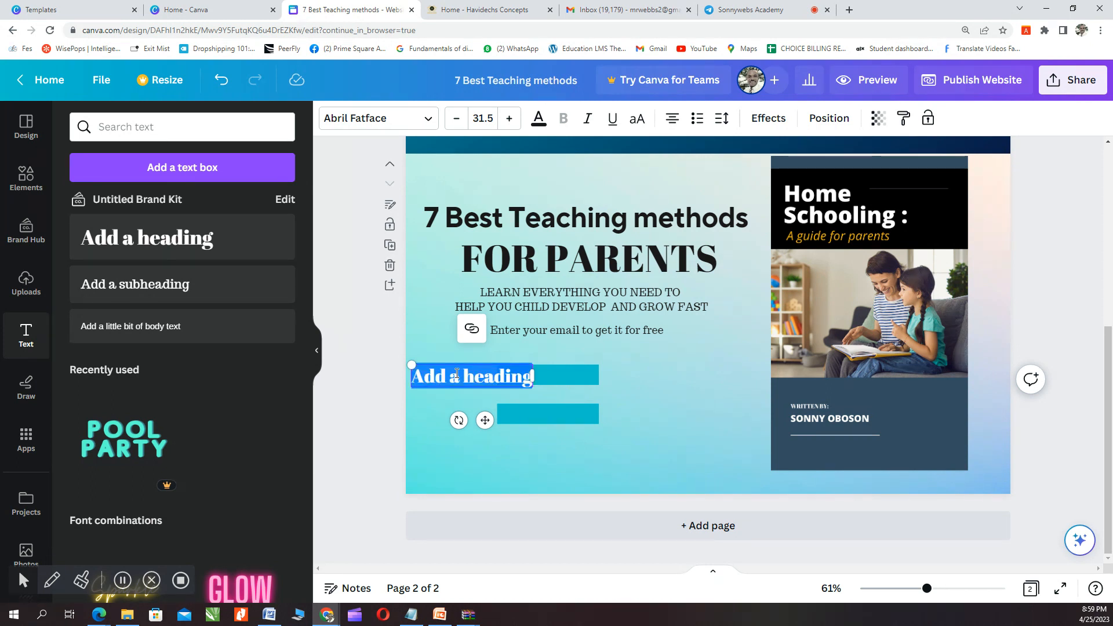
pyautogui.write('Name')
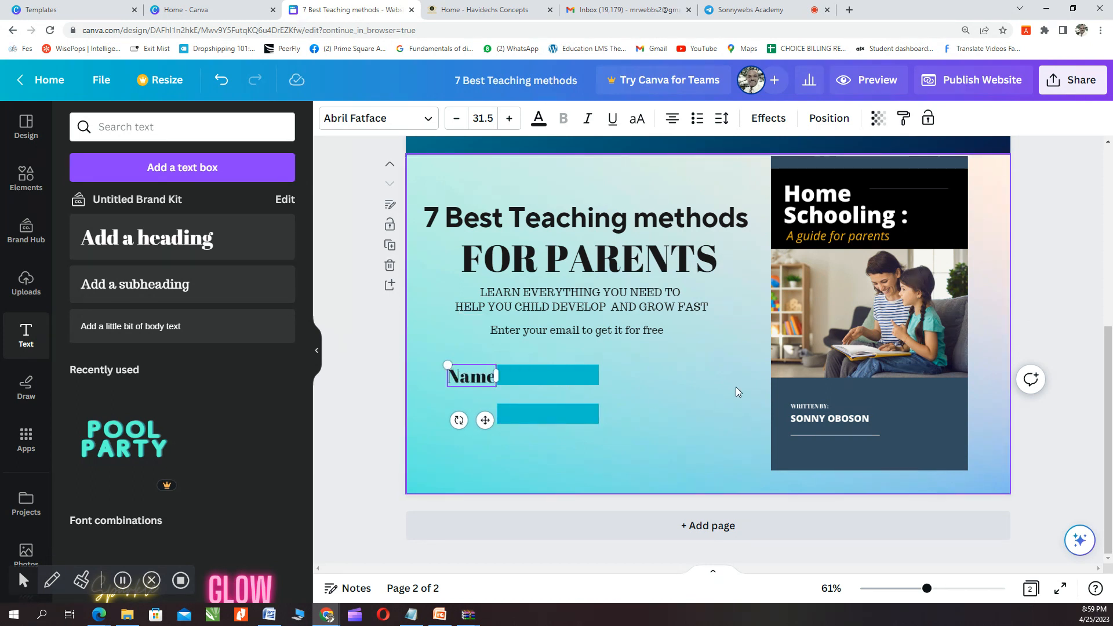
pyautogui.click(577, 387)
pyautogui.moveTo(462, 380); pyautogui.dragTo(456, 377)
pyautogui.click(670, 385)
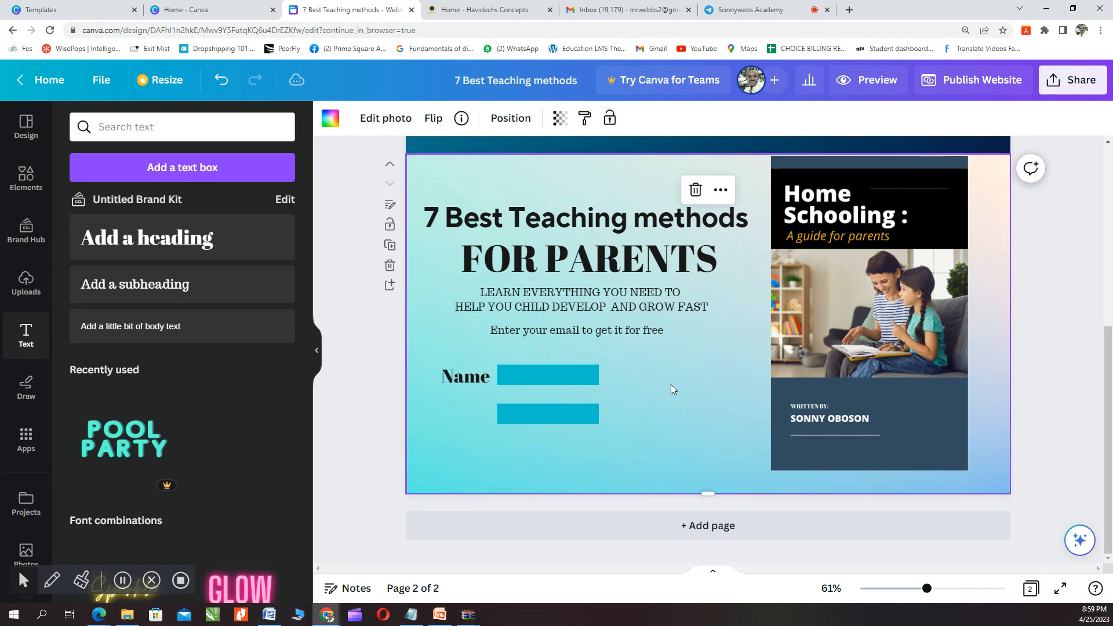
# Step: Duplicate the "Name" label, place the copy beside the lower blue bar and change its text to "Email"
pyautogui.rightClick(457, 378)
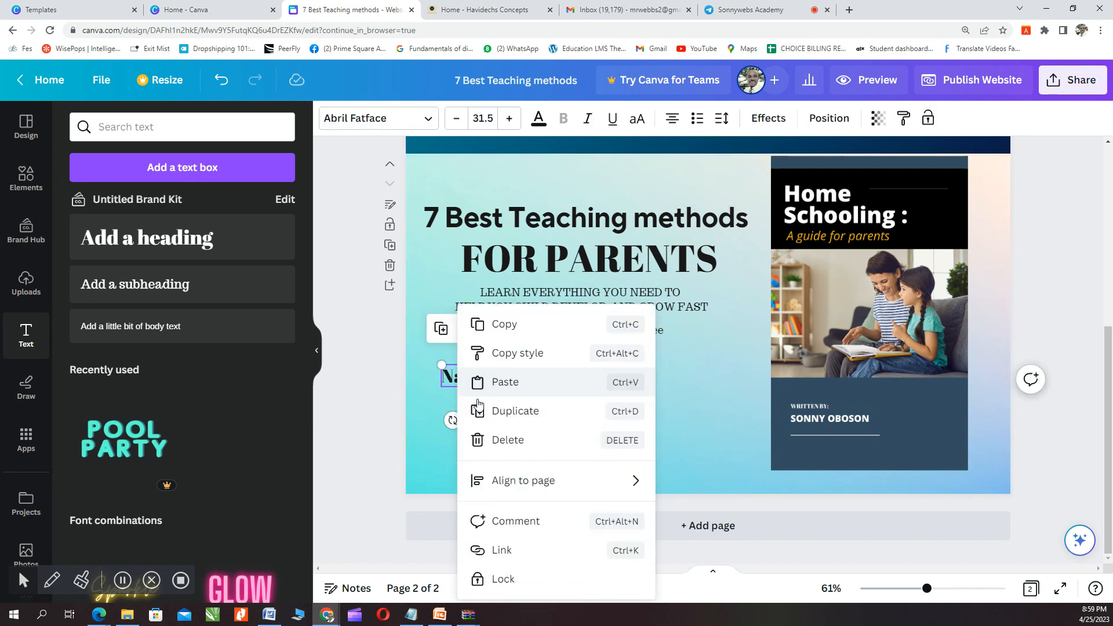
pyautogui.click(494, 412)
pyautogui.moveTo(469, 388); pyautogui.dragTo(461, 413)
pyautogui.doubleClick(460, 414)
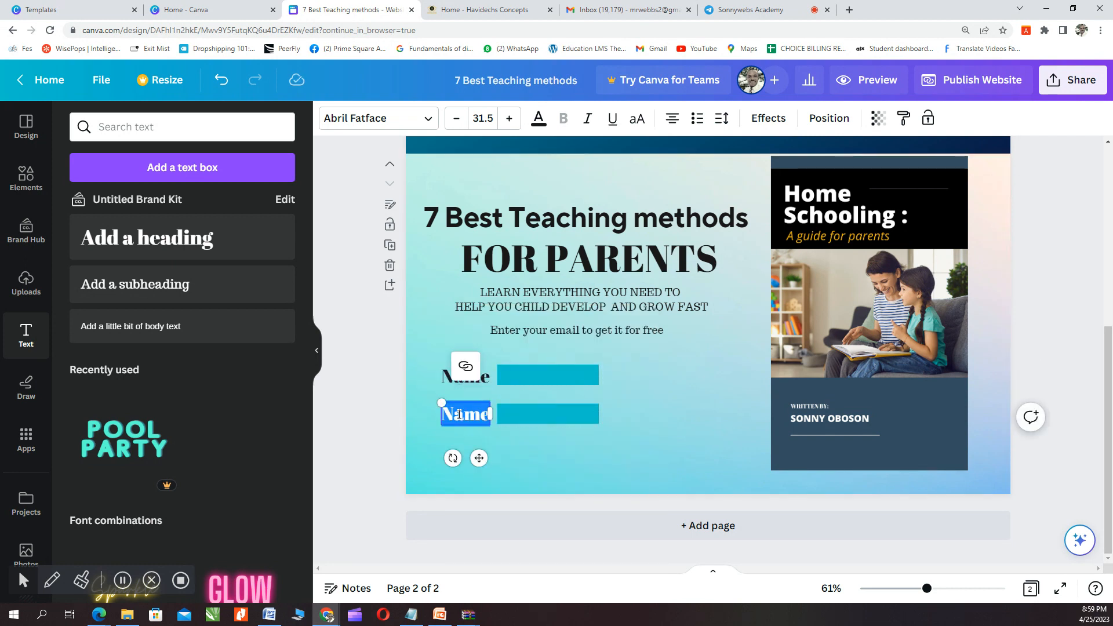
pyautogui.write('Email')
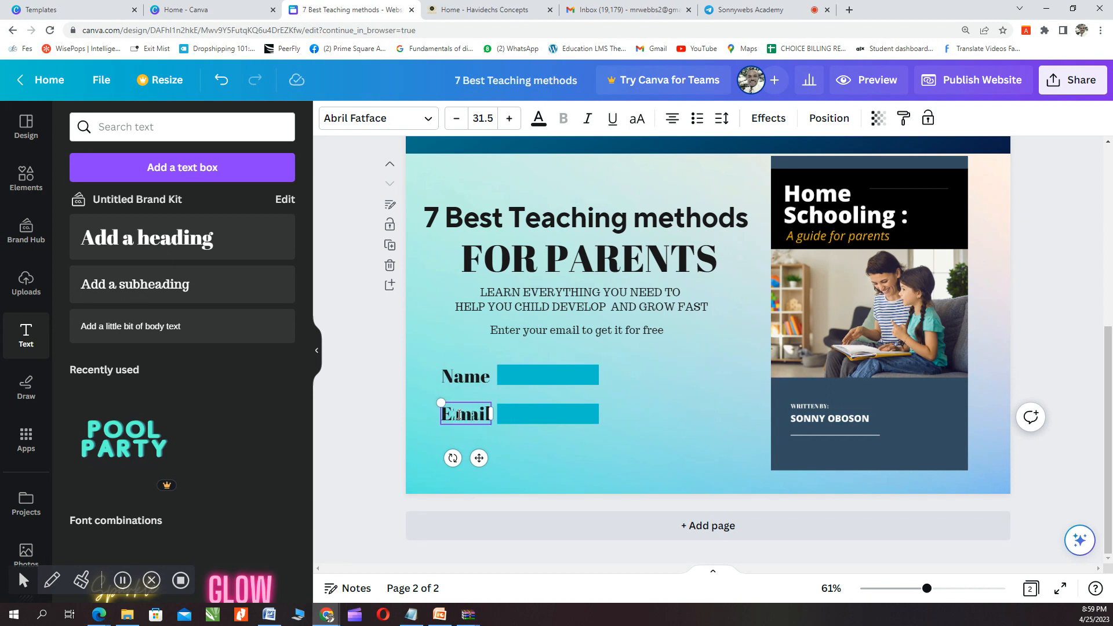
pyautogui.click(680, 412)
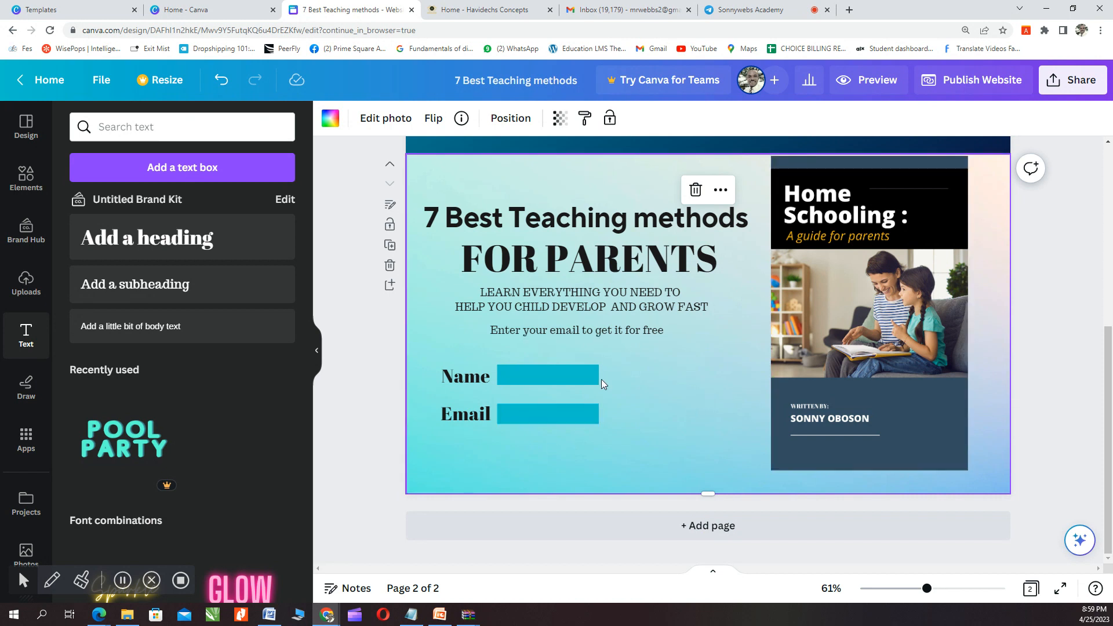
# Step: Narrow the Home Schooling eBook cover image very slightly from its outer edge
pyautogui.click(821, 283)
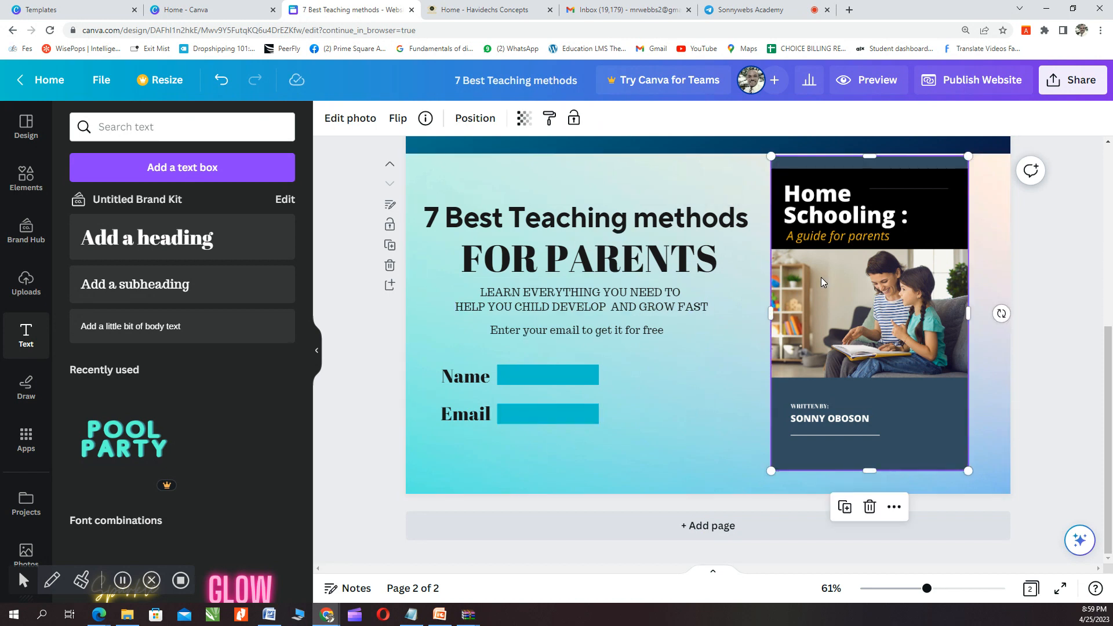
pyautogui.moveTo(967, 311)
pyautogui.mouseDown()
pyautogui.moveTo(944, 319)
pyautogui.moveTo(980, 317)
pyautogui.moveTo(967, 316)
pyautogui.mouseUp()
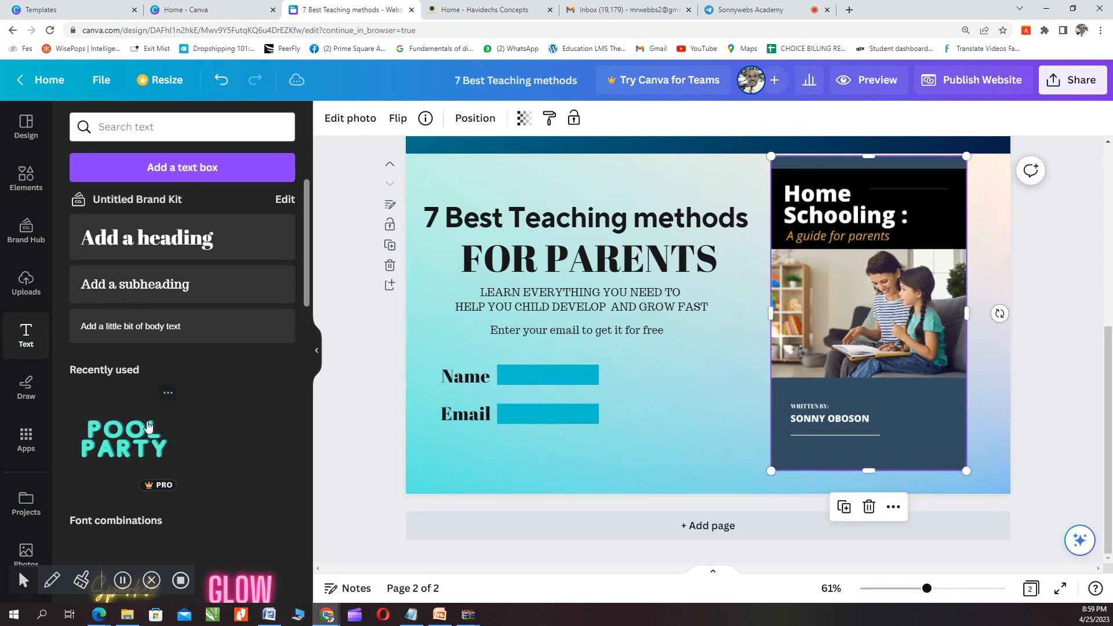
# Step: Switch to Edge to examine the headline, form fields and download button of the "Online Advertising For Start-ups" squeeze page, then return to Canva
pyautogui.click(99, 617)
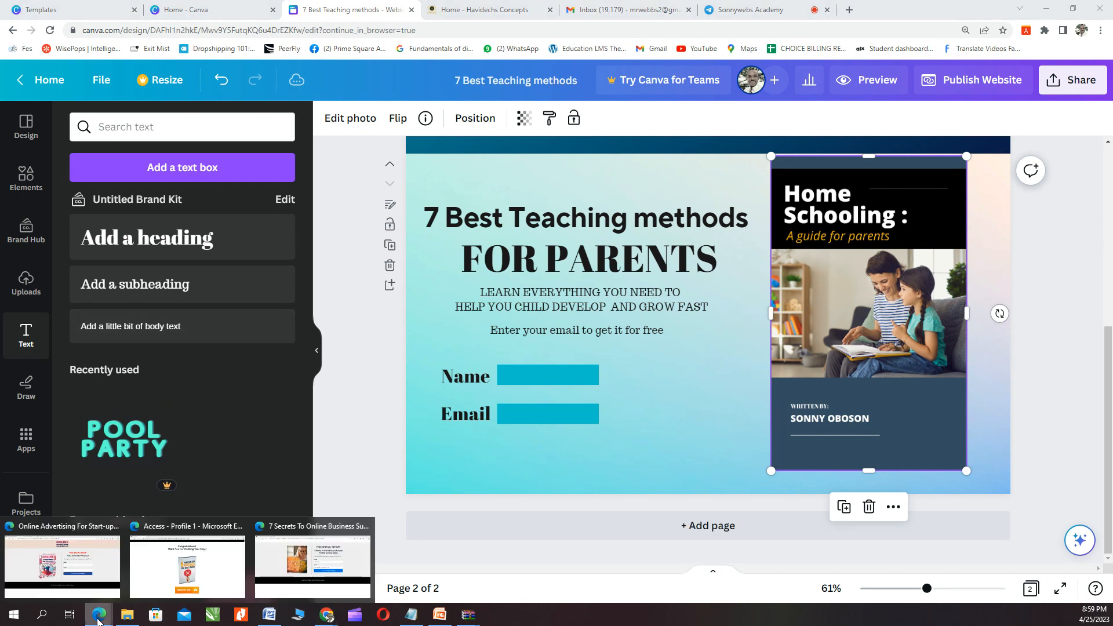
pyautogui.click(72, 569)
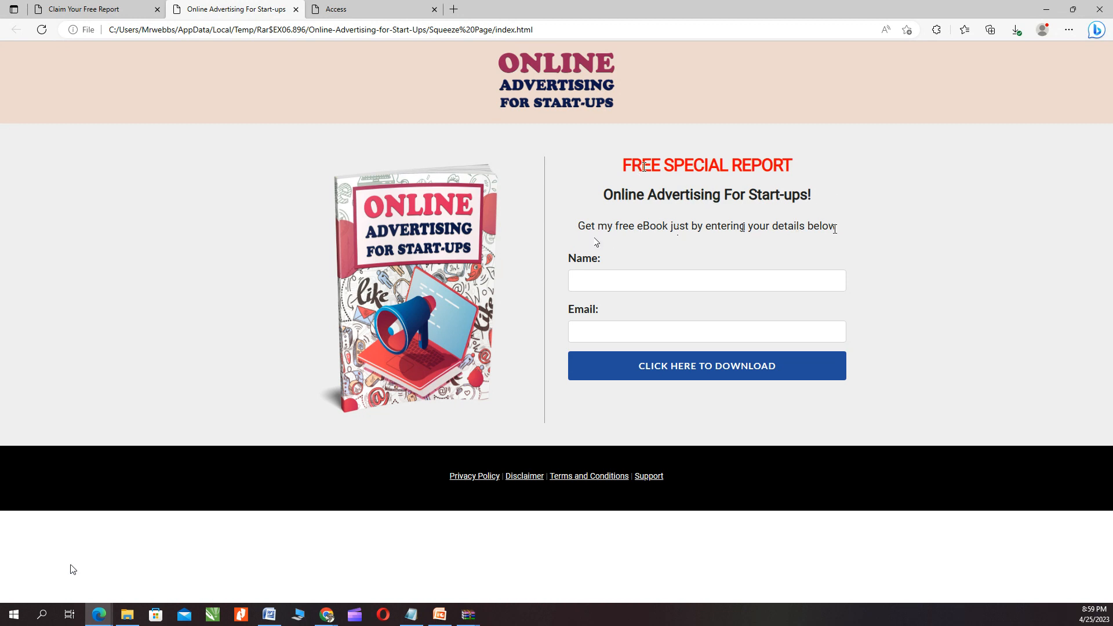
pyautogui.click(657, 276)
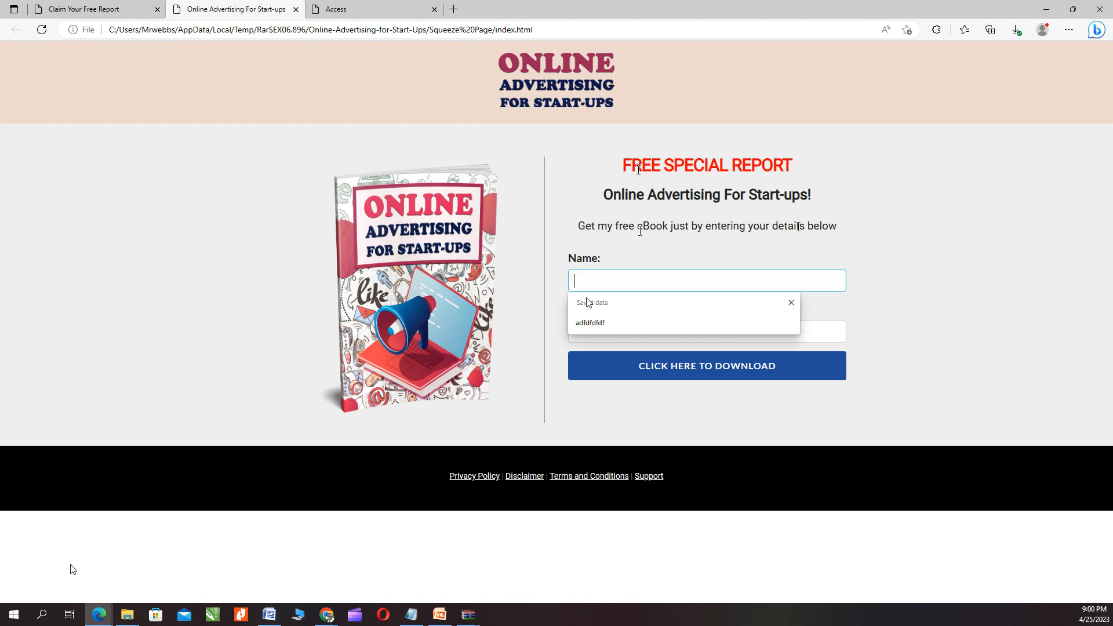
pyautogui.click(551, 350)
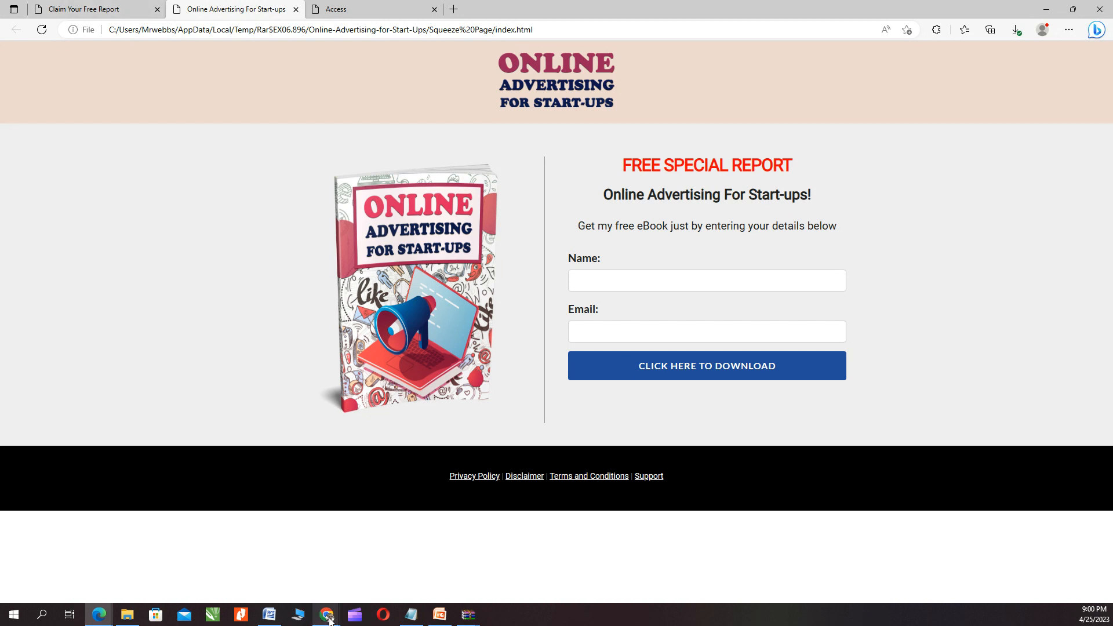
pyautogui.moveTo(326, 615)
pyautogui.click(266, 589)
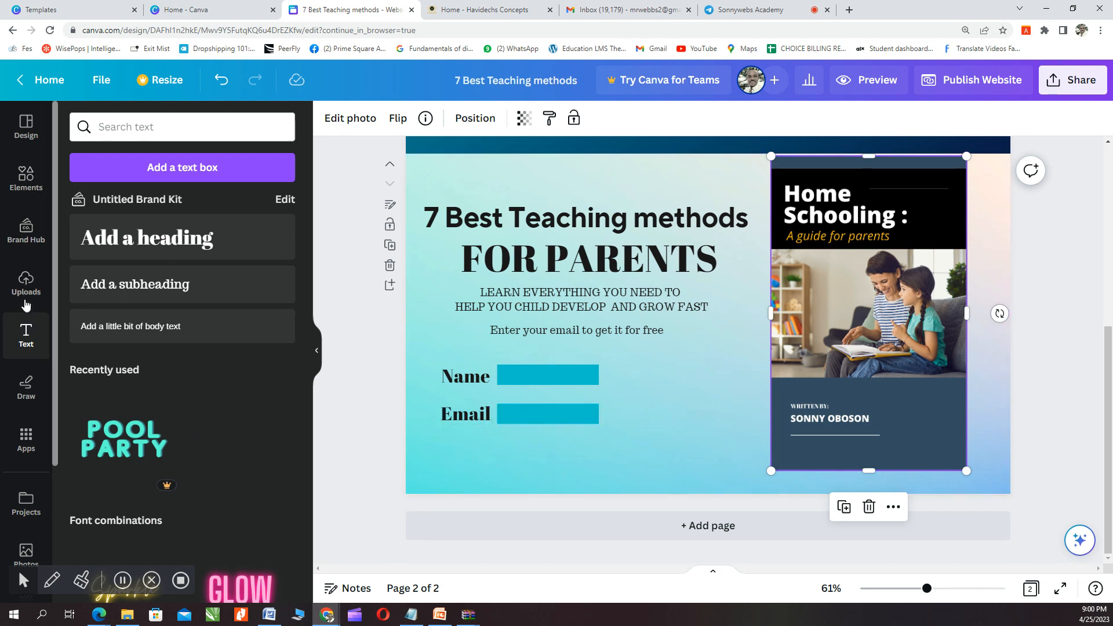
# Step: Add a navy button from the Buttons elements, reduce its height to about 61 and place it below the Email field
pyautogui.click(26, 186)
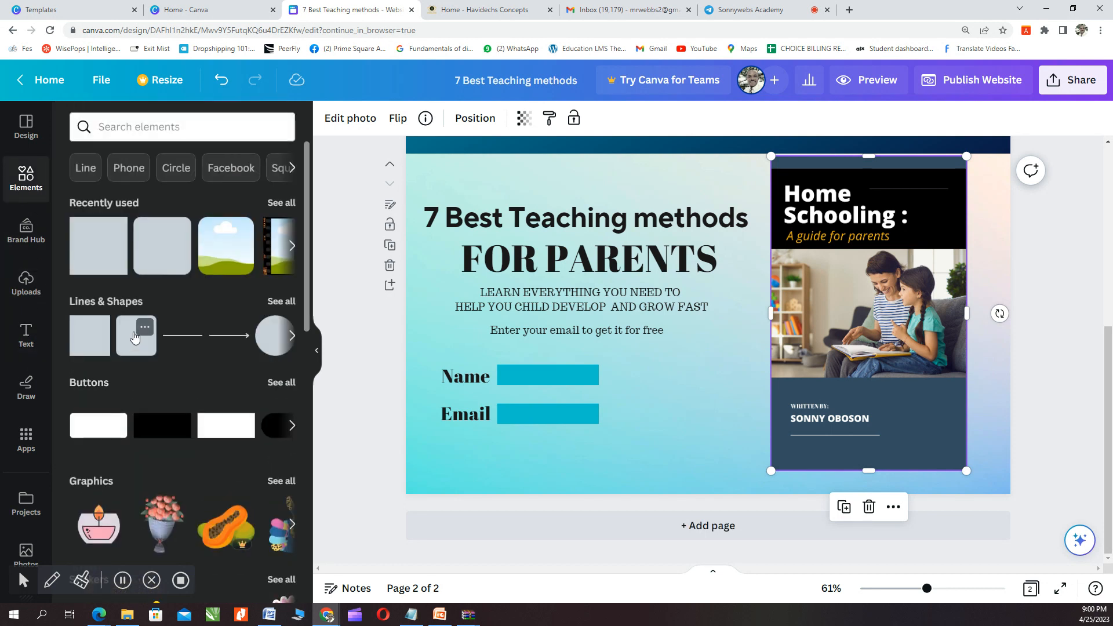
pyautogui.click(100, 428)
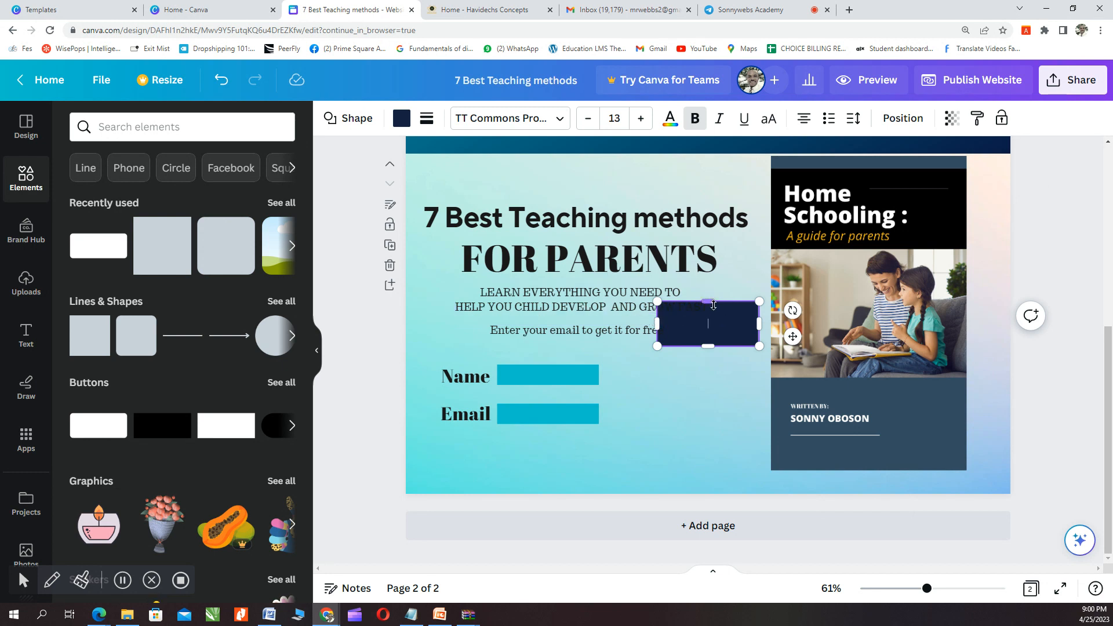
pyautogui.moveTo(709, 302); pyautogui.dragTo(554, 449)
pyautogui.click(643, 406)
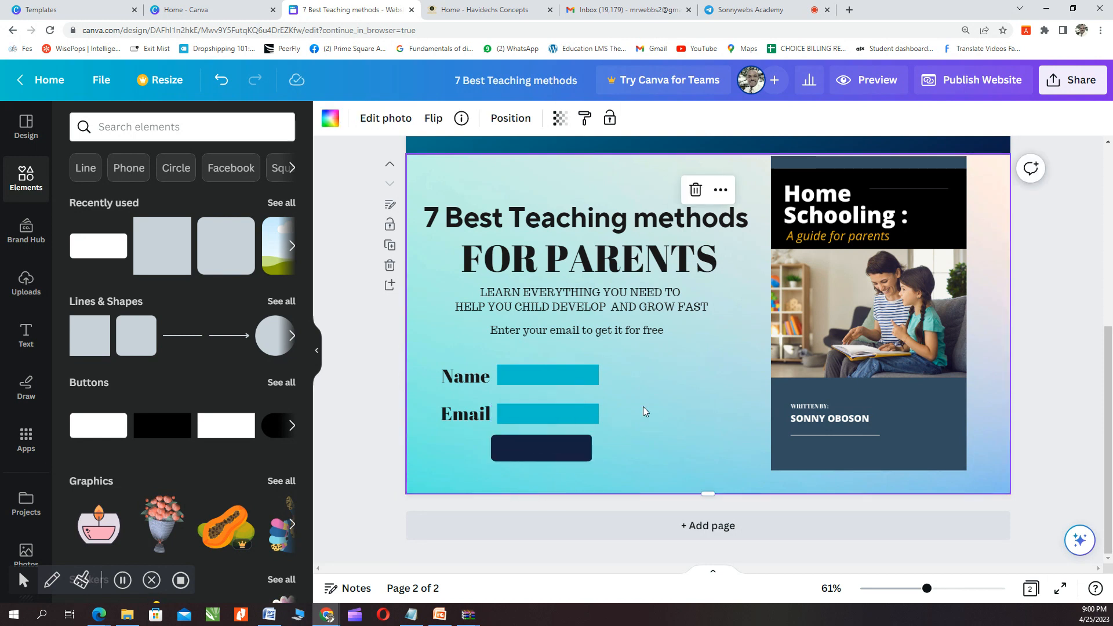
# Step: Rearrange the Name and Email labels with their blue bars side by side in a single row
pyautogui.moveTo(541, 417); pyautogui.dragTo(680, 375)
pyautogui.click(471, 413)
pyautogui.moveTo(473, 414); pyautogui.dragTo(633, 375)
pyautogui.moveTo(453, 378); pyautogui.dragTo(435, 378)
pyautogui.moveTo(530, 375); pyautogui.dragTo(509, 376)
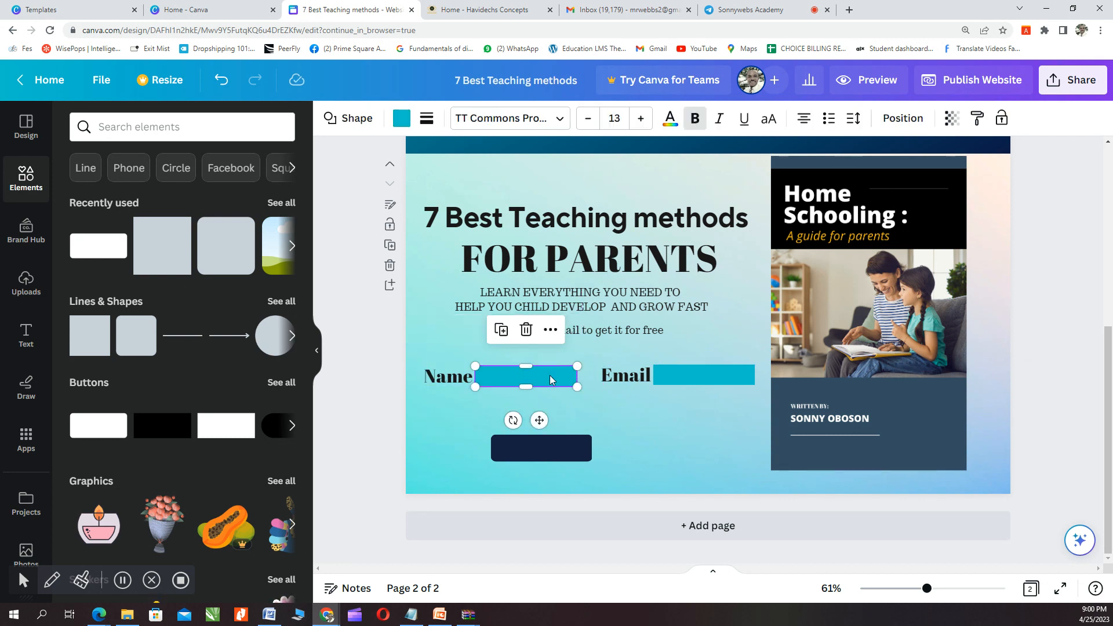
pyautogui.moveTo(615, 377); pyautogui.dragTo(604, 377)
pyautogui.moveTo(672, 378); pyautogui.dragTo(667, 378)
# Step: Move the navy button closer beneath the form row and widen it to span both blue bars
pyautogui.click(545, 443)
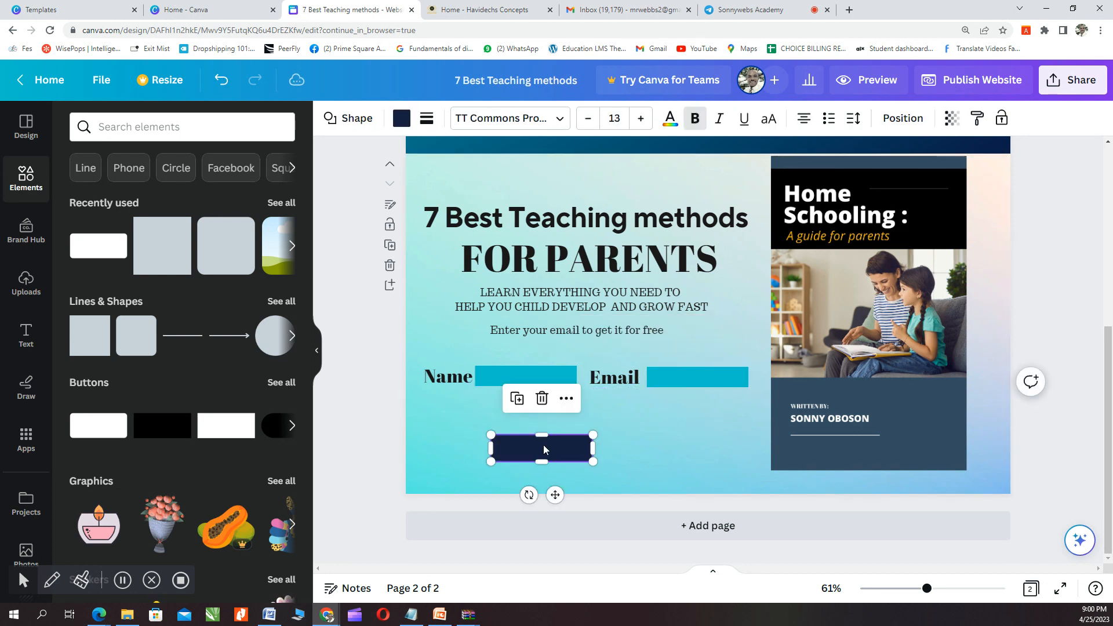
pyautogui.moveTo(544, 444); pyautogui.dragTo(689, 421)
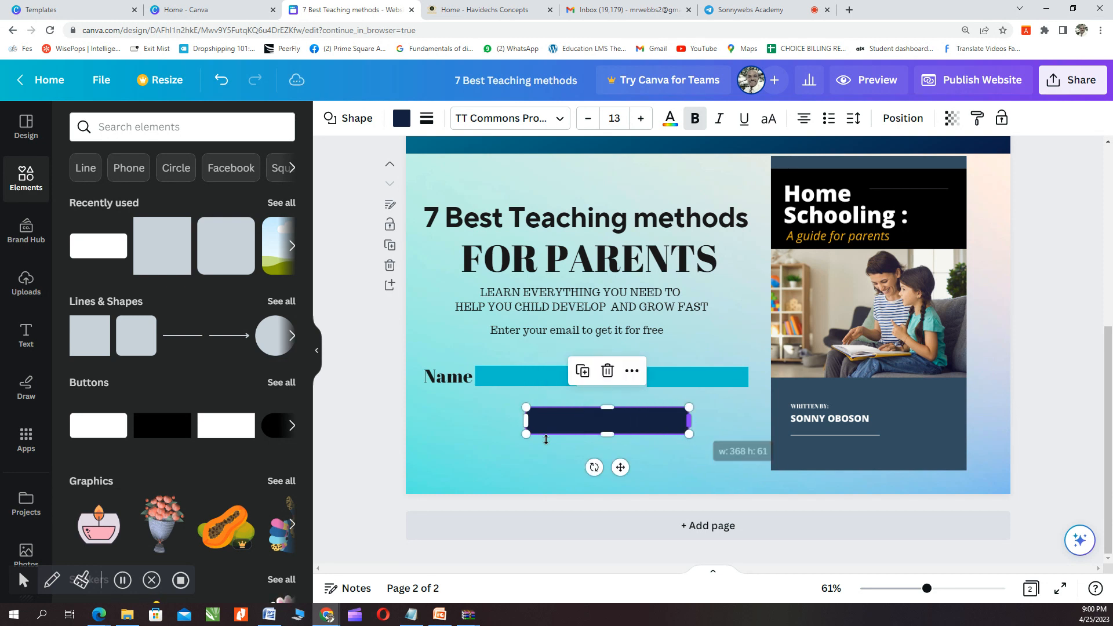
pyautogui.moveTo(527, 423); pyautogui.dragTo(475, 426)
pyautogui.moveTo(701, 416); pyautogui.dragTo(743, 419)
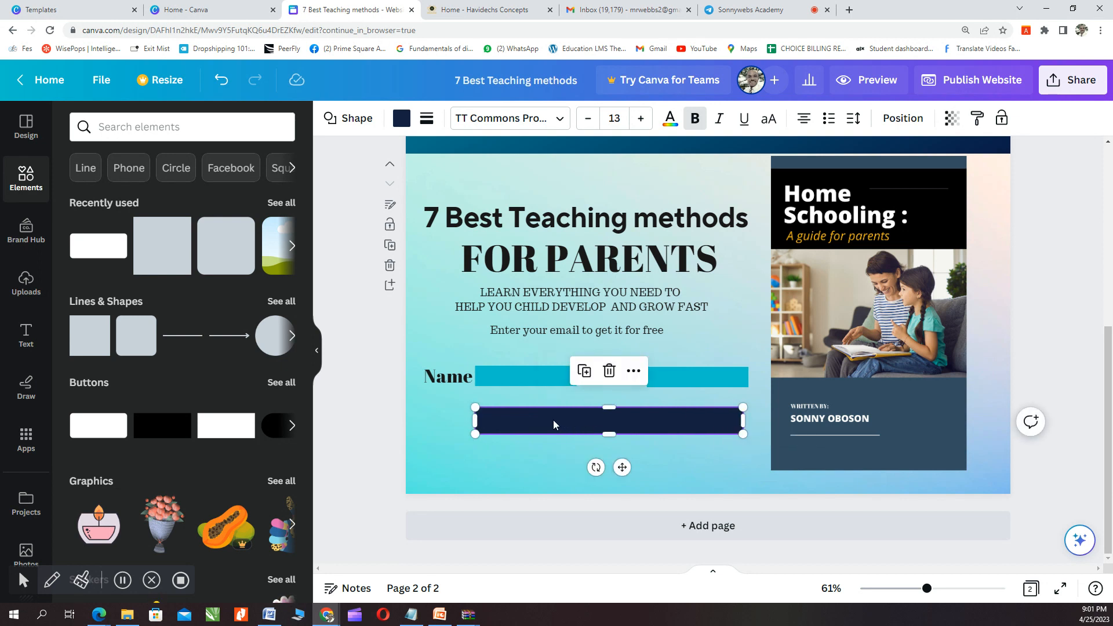
# Step: Label the navy button "CLICK TO DOWNLOAD"
pyautogui.doubleClick(553, 420)
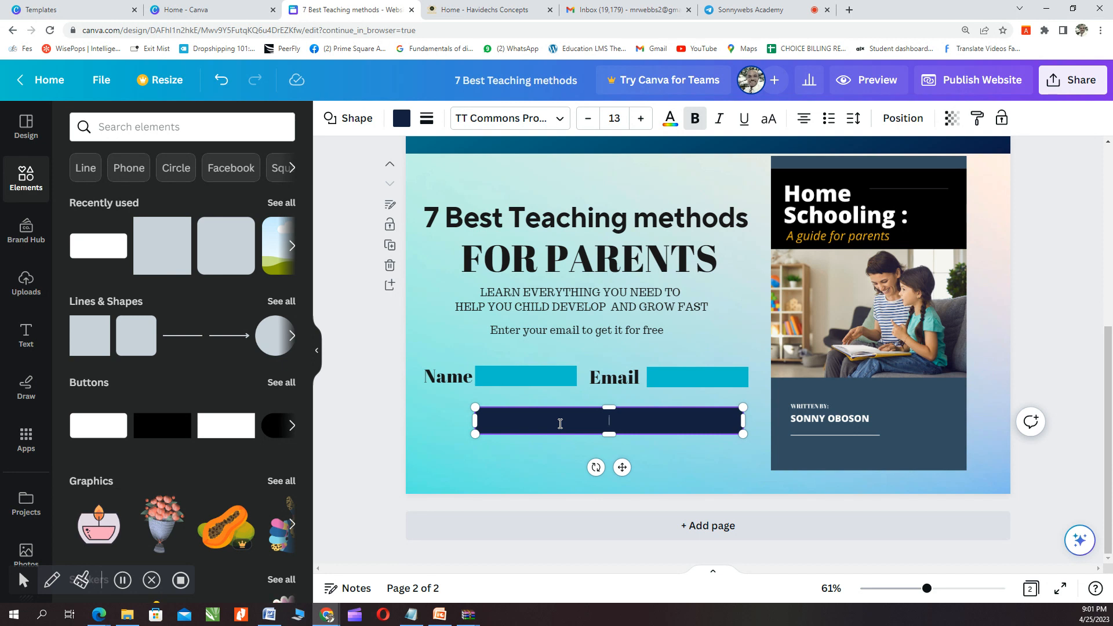
pyautogui.write('CLICK TO DOWNLOAD')
pyautogui.click(553, 445)
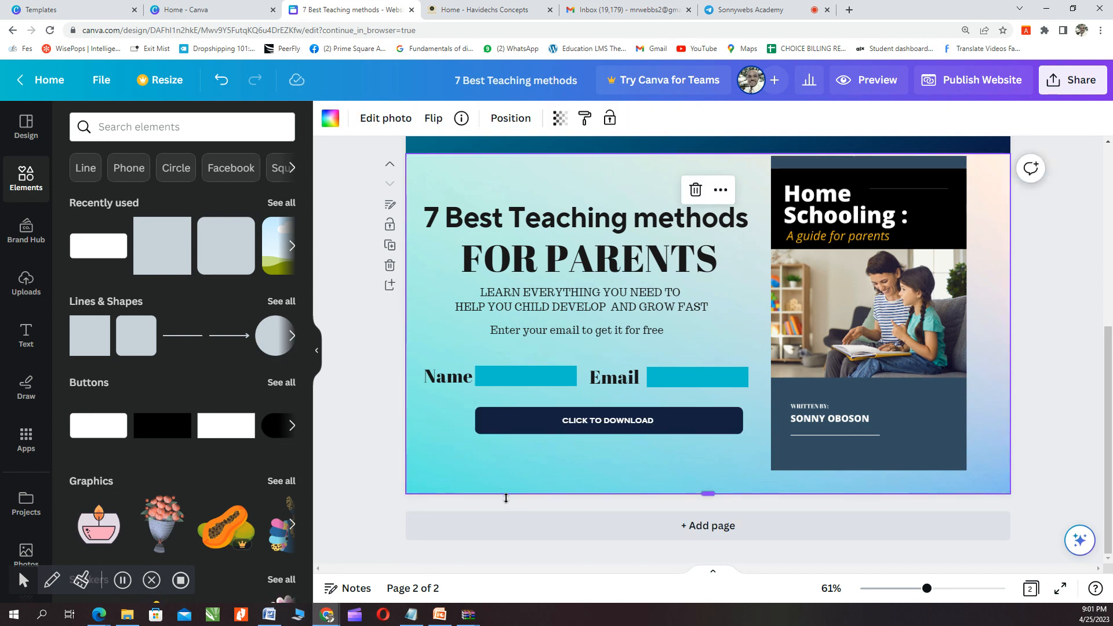
pyautogui.click(514, 377)
pyautogui.click(673, 377)
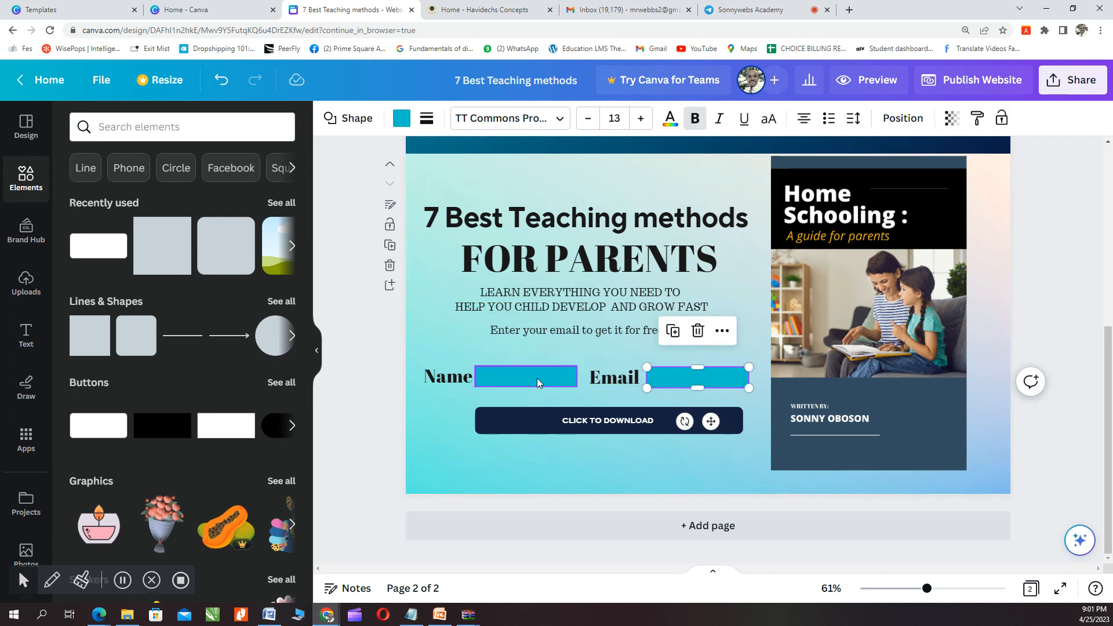
# Step: Recolour the bars beside the Name and Email labels from the document colours to white
pyautogui.click(521, 379)
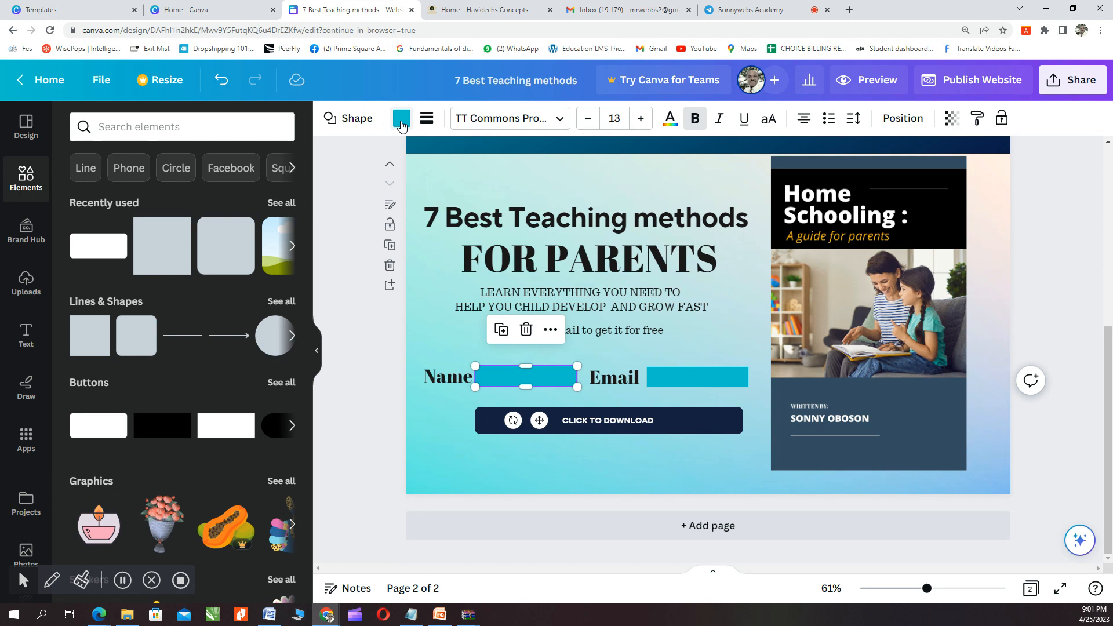
pyautogui.click(402, 120)
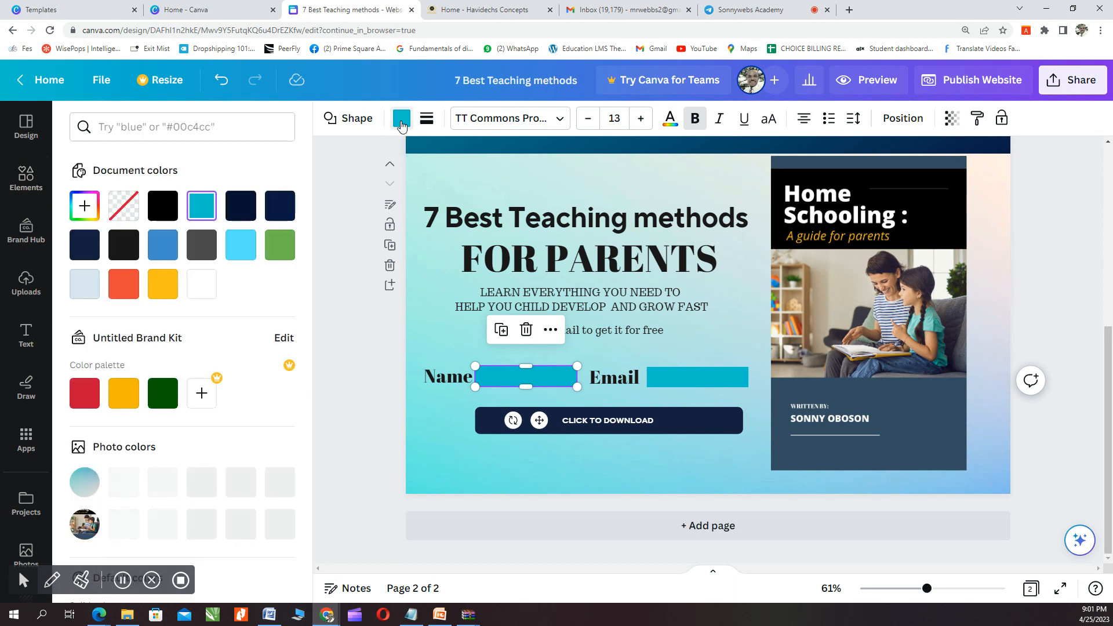
pyautogui.click(204, 285)
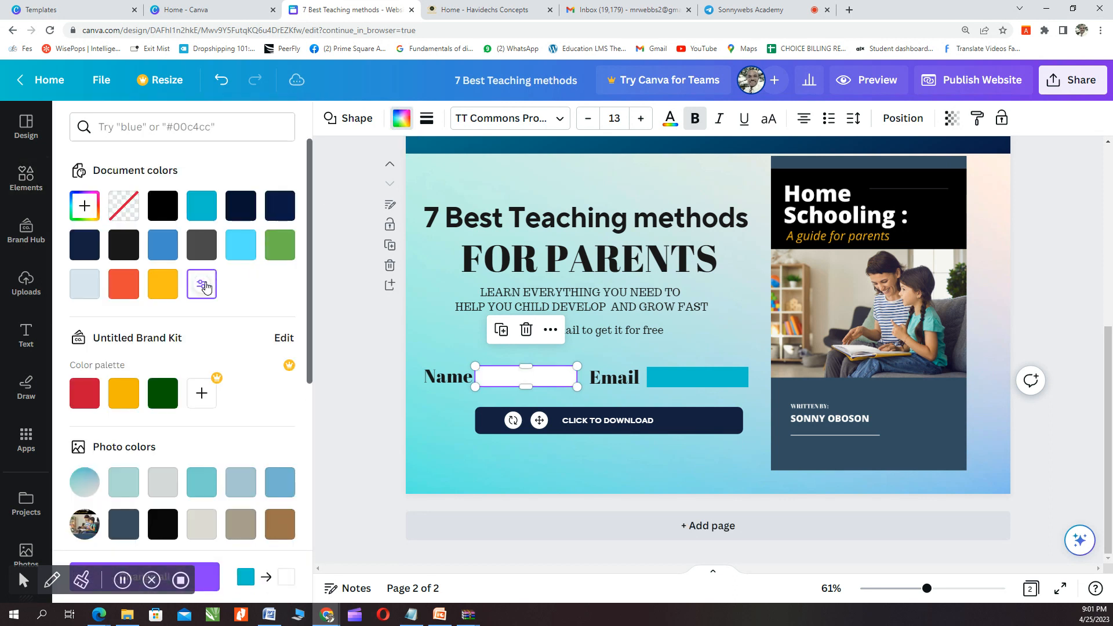
pyautogui.click(696, 381)
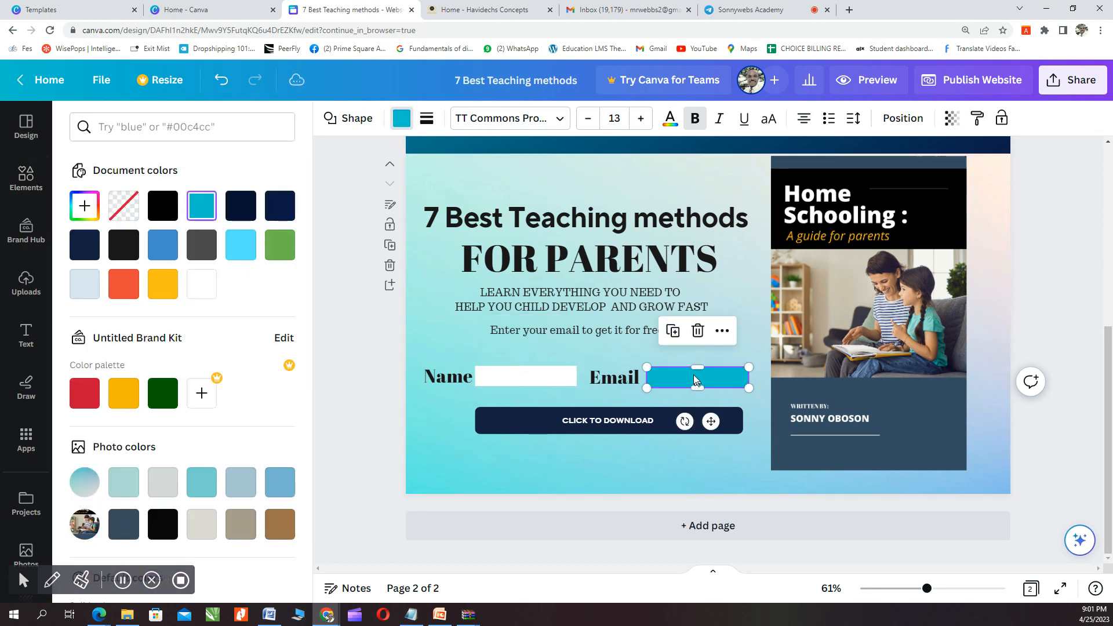
pyautogui.click(206, 289)
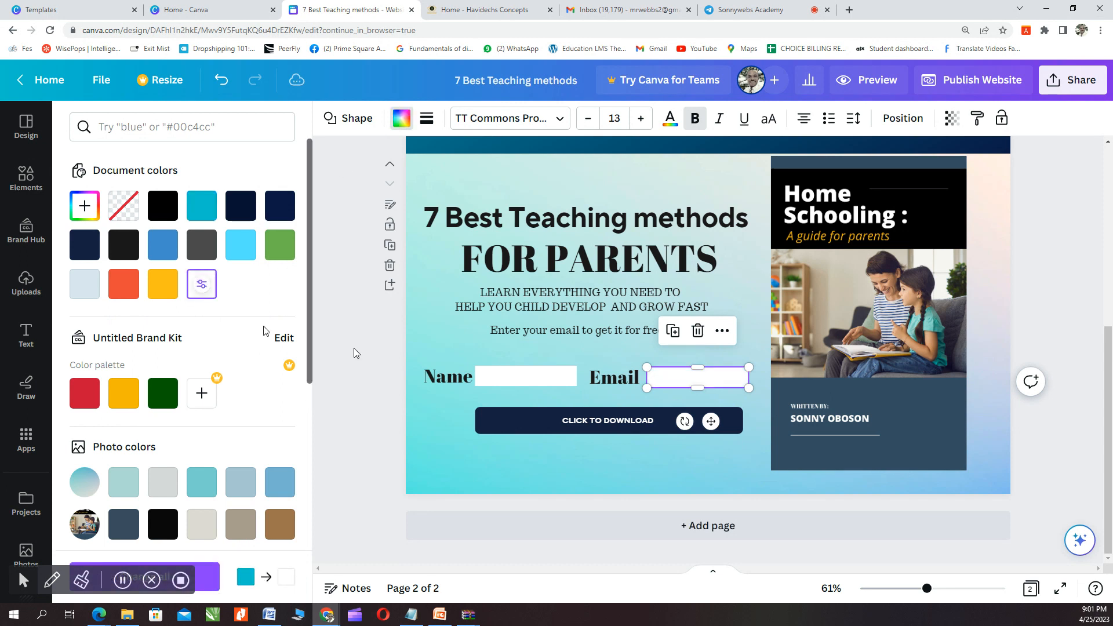
pyautogui.click(439, 449)
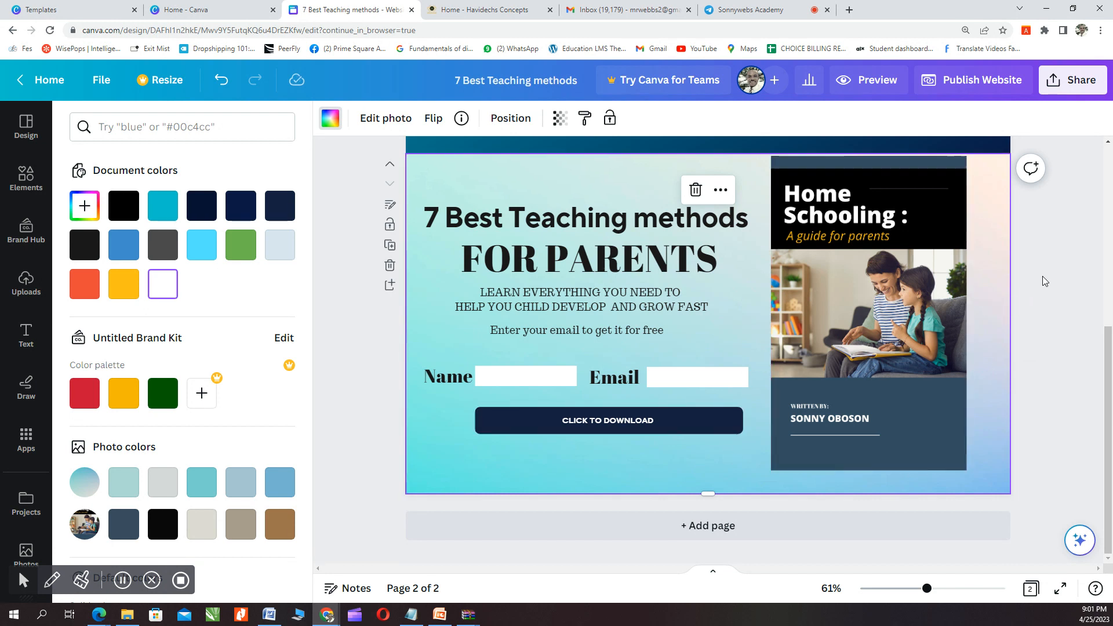
pyautogui.click(1055, 268)
pyautogui.click(1047, 256)
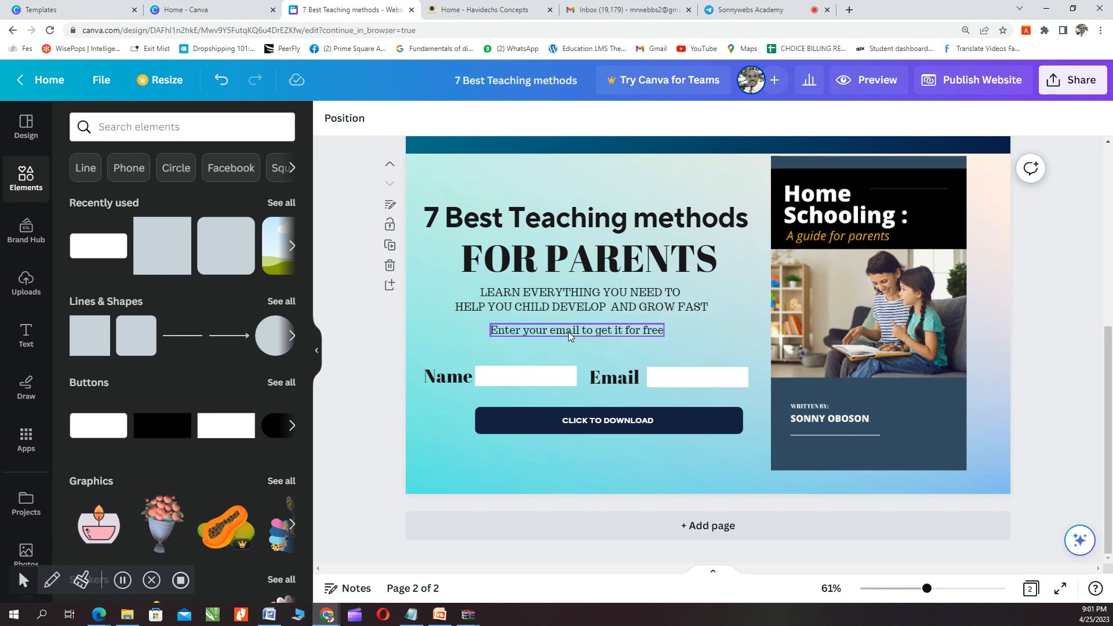
# Step: Try amber #fcc018, dark green and blue #428ecc as the squeeze page's background colour
pyautogui.click(460, 451)
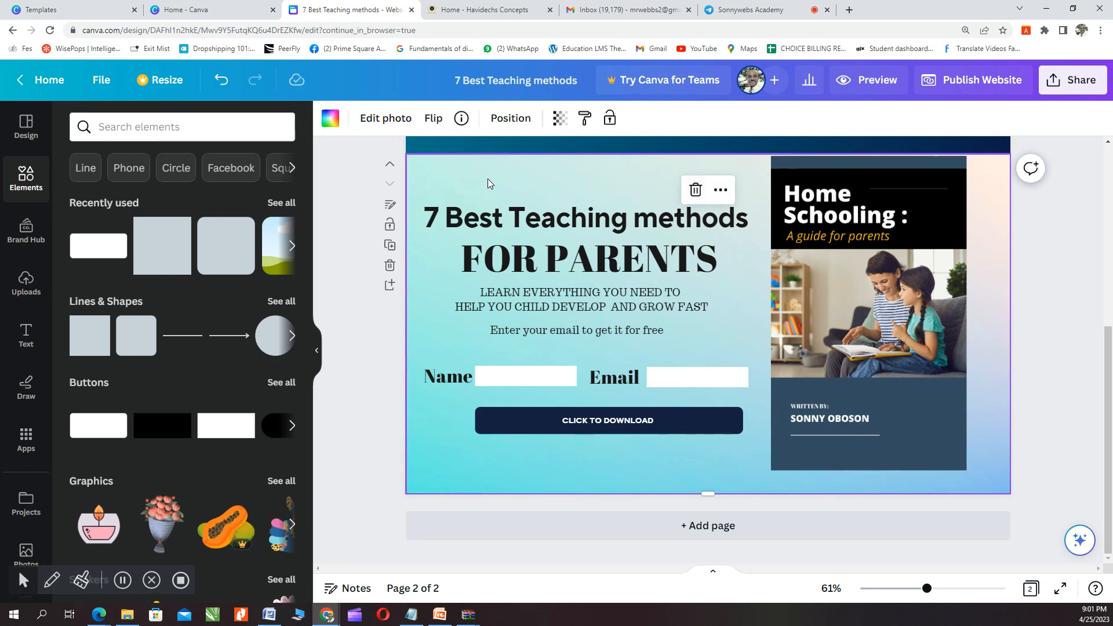
pyautogui.click(328, 124)
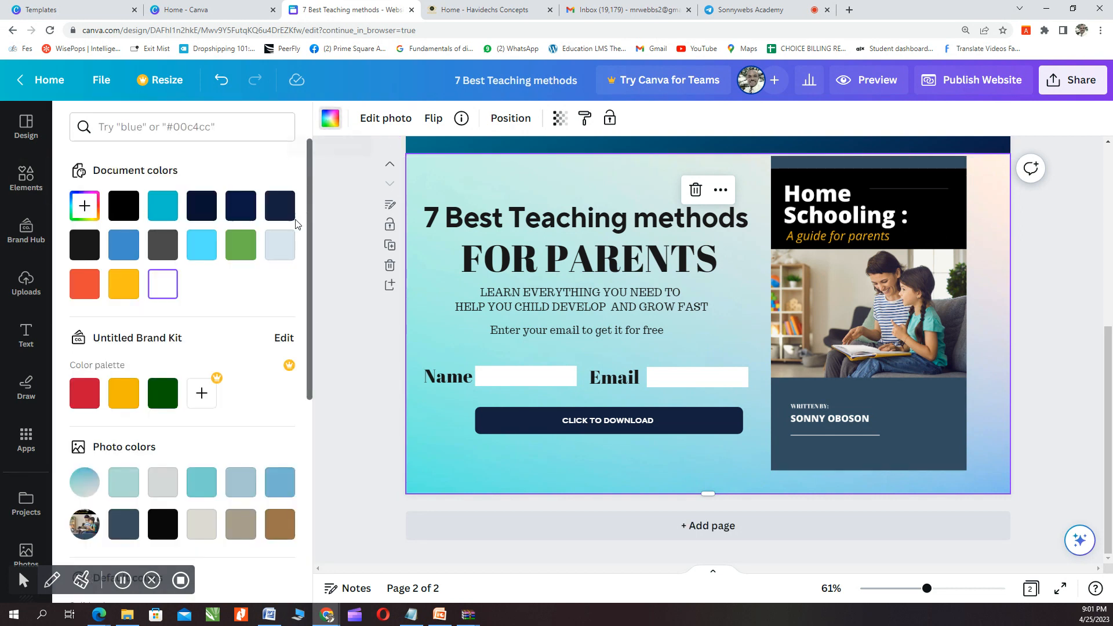
pyautogui.click(123, 285)
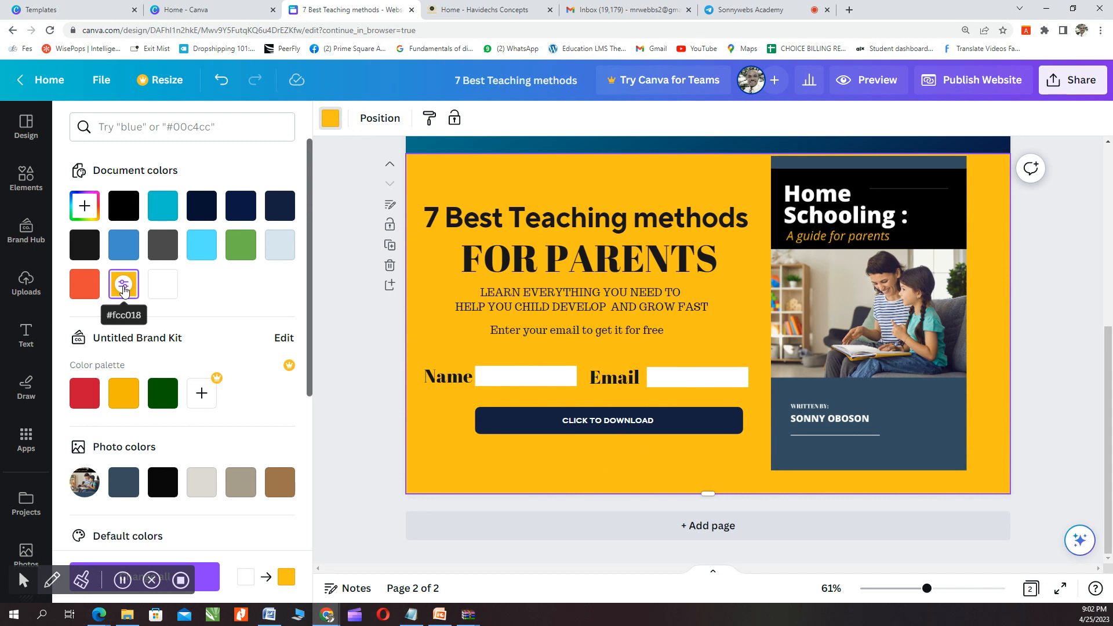
pyautogui.click(167, 397)
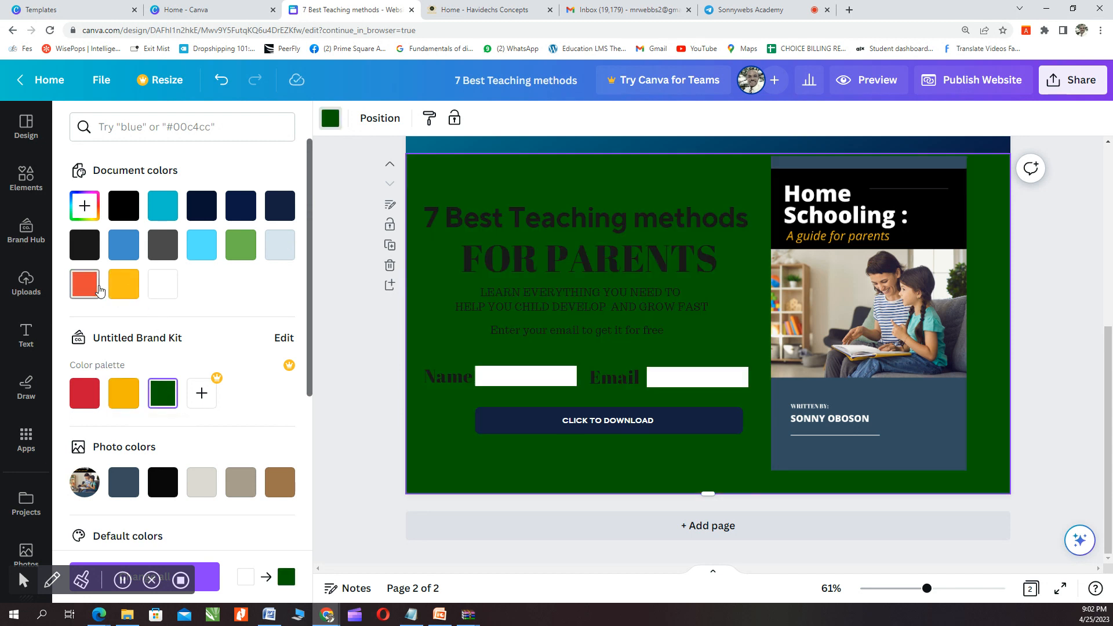
pyautogui.click(123, 248)
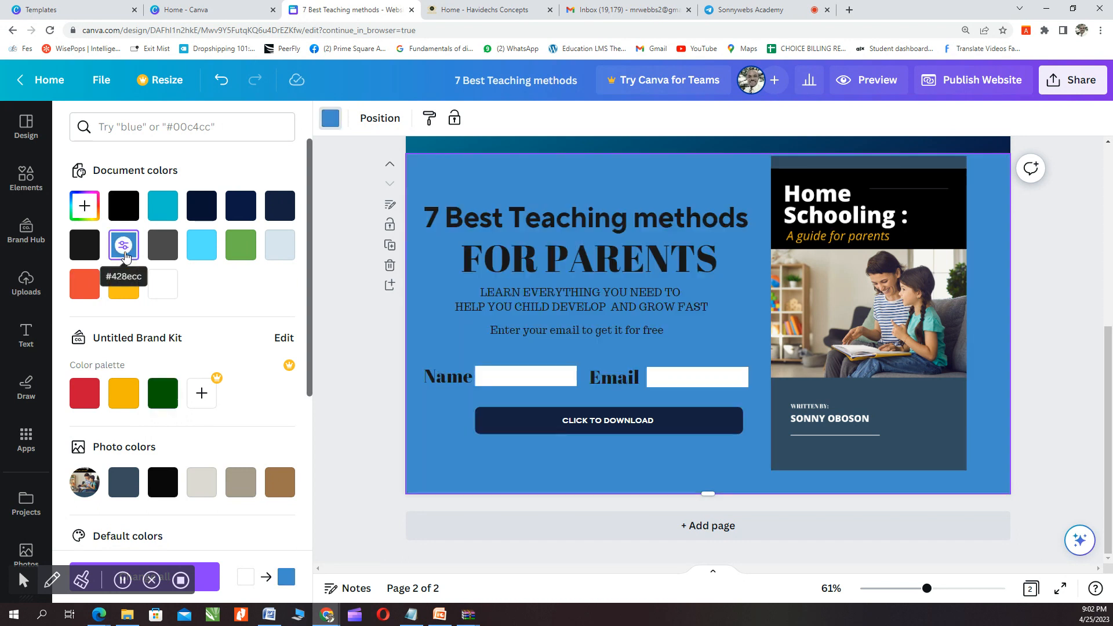
# Step: Change the teal in the gradient banner above the squeeze page section and the section's background to amber #fcc018
pyautogui.click(441, 149)
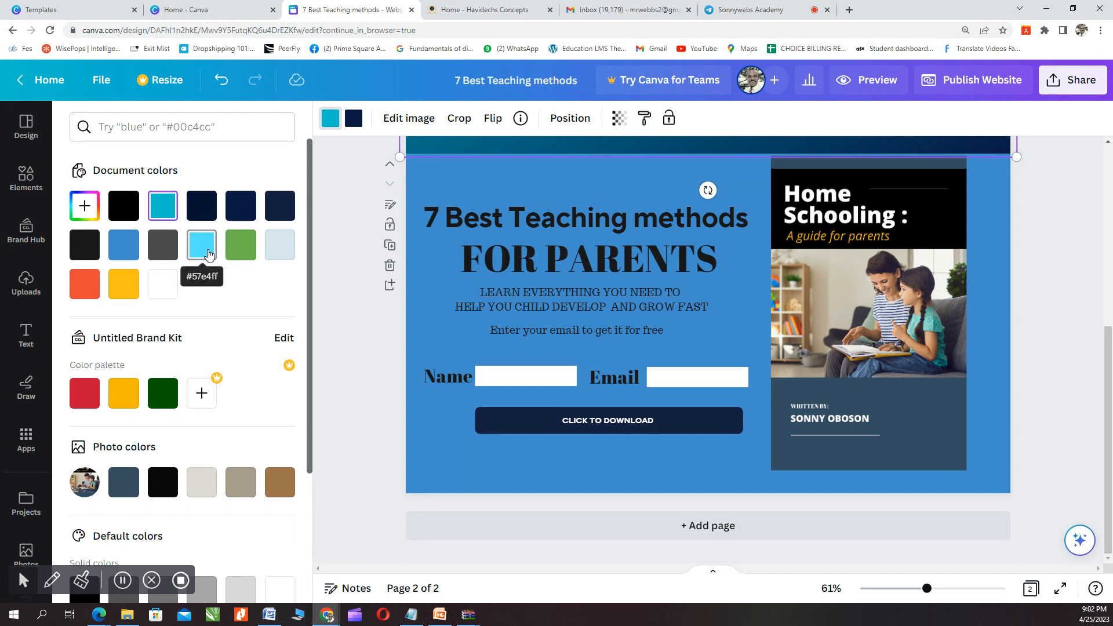
pyautogui.click(279, 483)
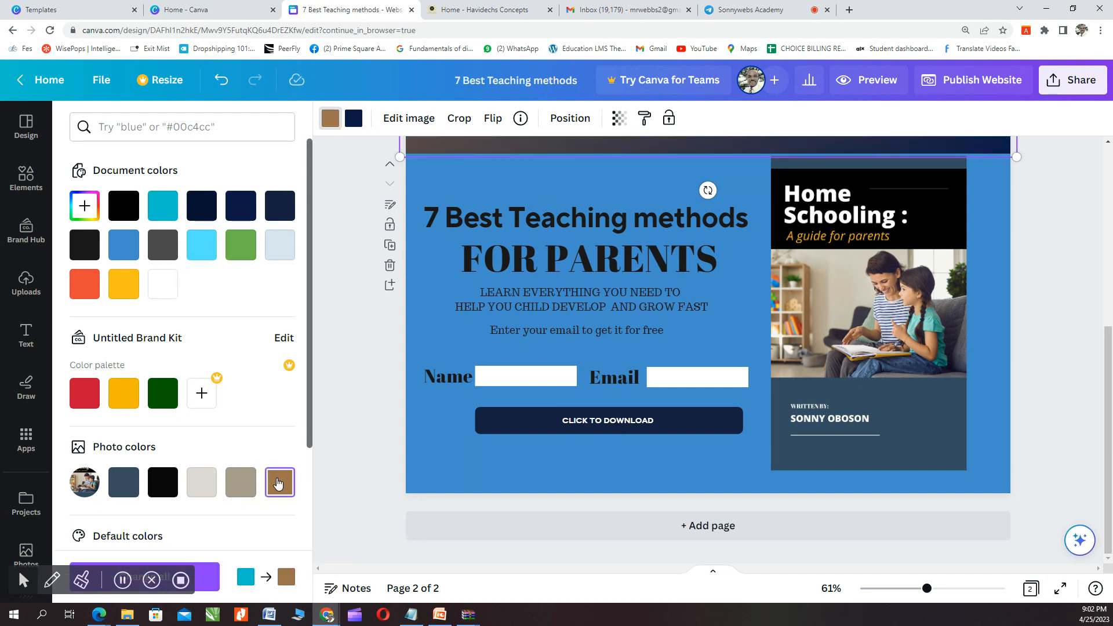
pyautogui.click(425, 174)
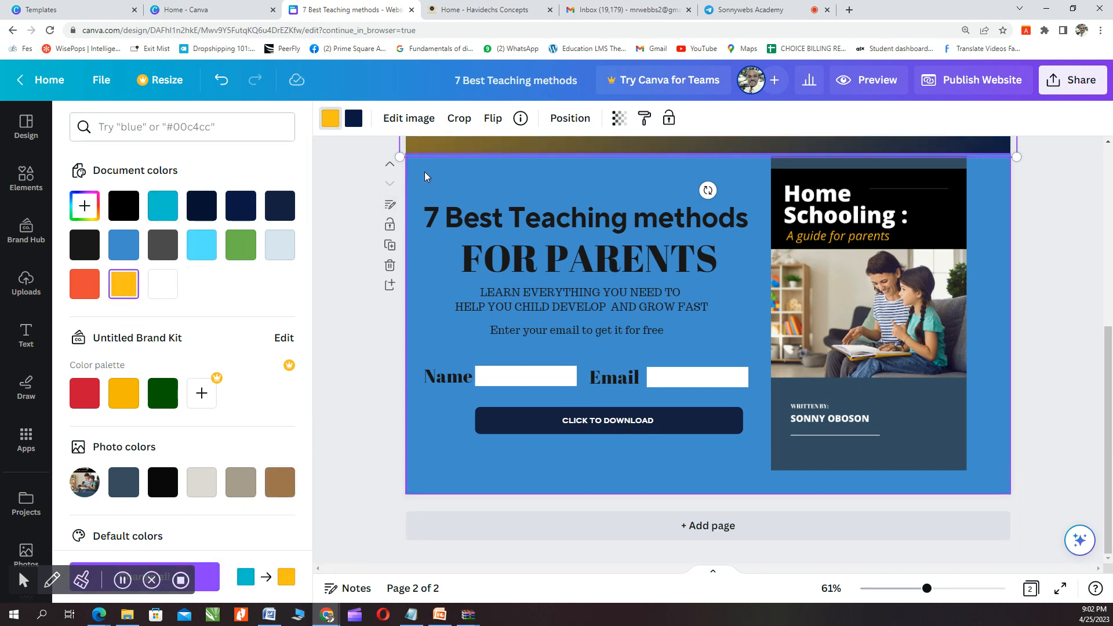
pyautogui.click(124, 284)
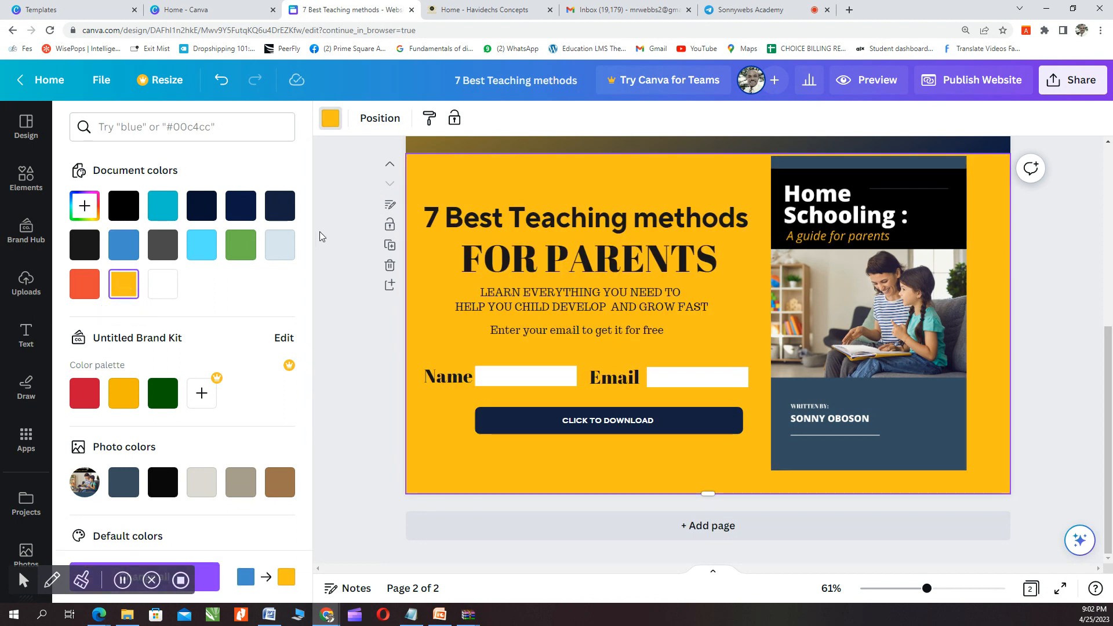
pyautogui.press('Escape')
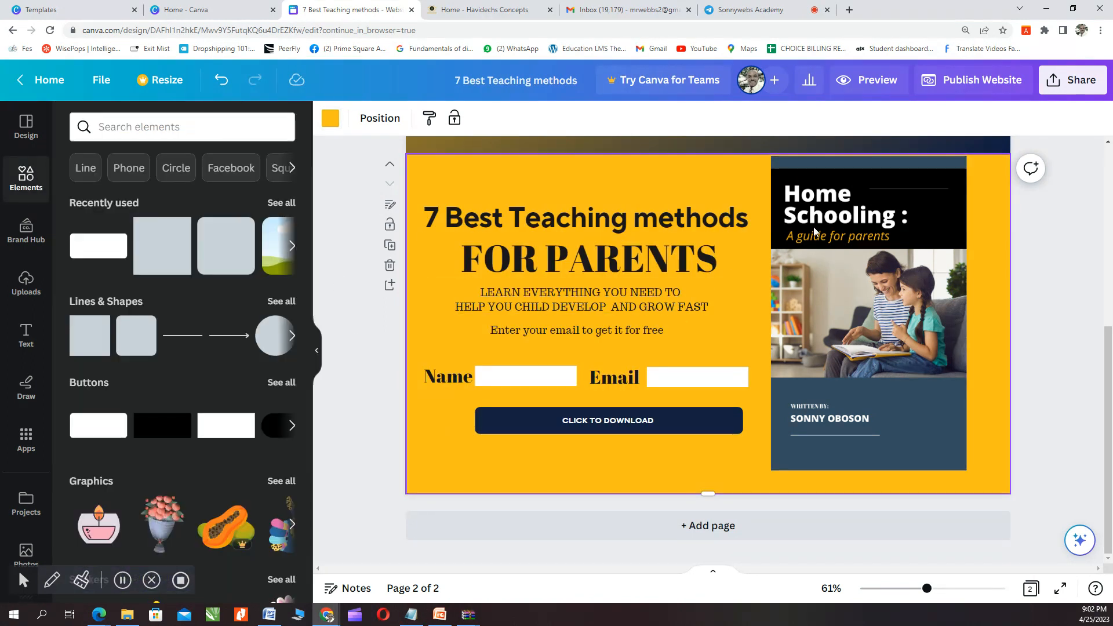
pyautogui.click(1053, 233)
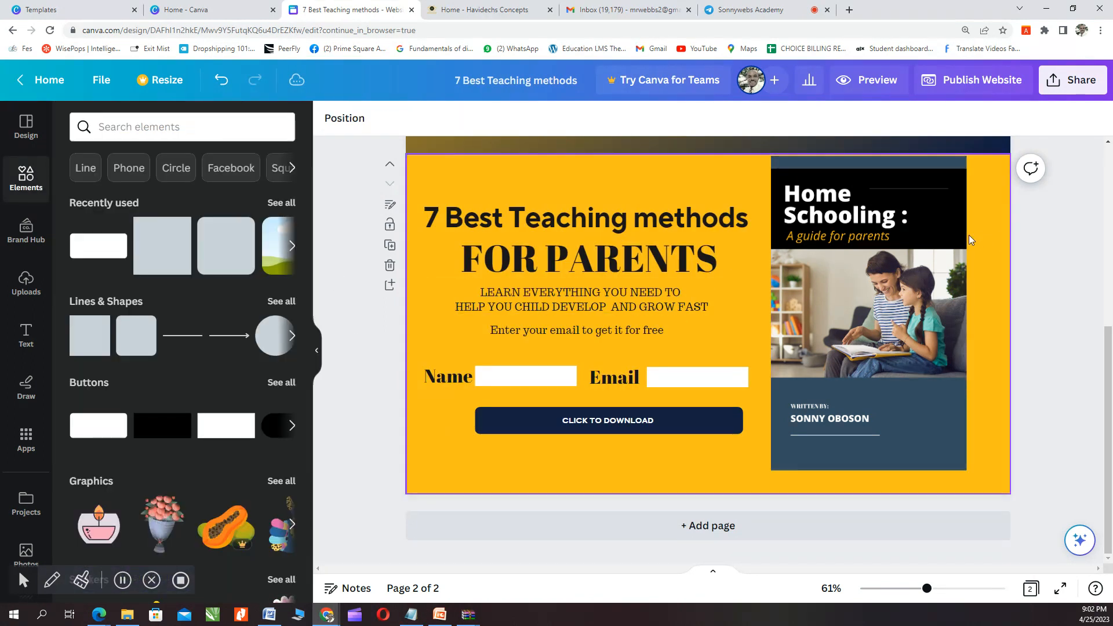
# Step: Enlarge the Home Schooling cover until it spans the section's full height and reaches its right edge
pyautogui.click(898, 219)
pyautogui.moveTo(966, 156); pyautogui.dragTo(979, 140)
pyautogui.moveTo(978, 472); pyautogui.dragTo(992, 495)
pyautogui.moveTo(995, 500); pyautogui.dragTo(1016, 524)
pyautogui.click(1082, 277)
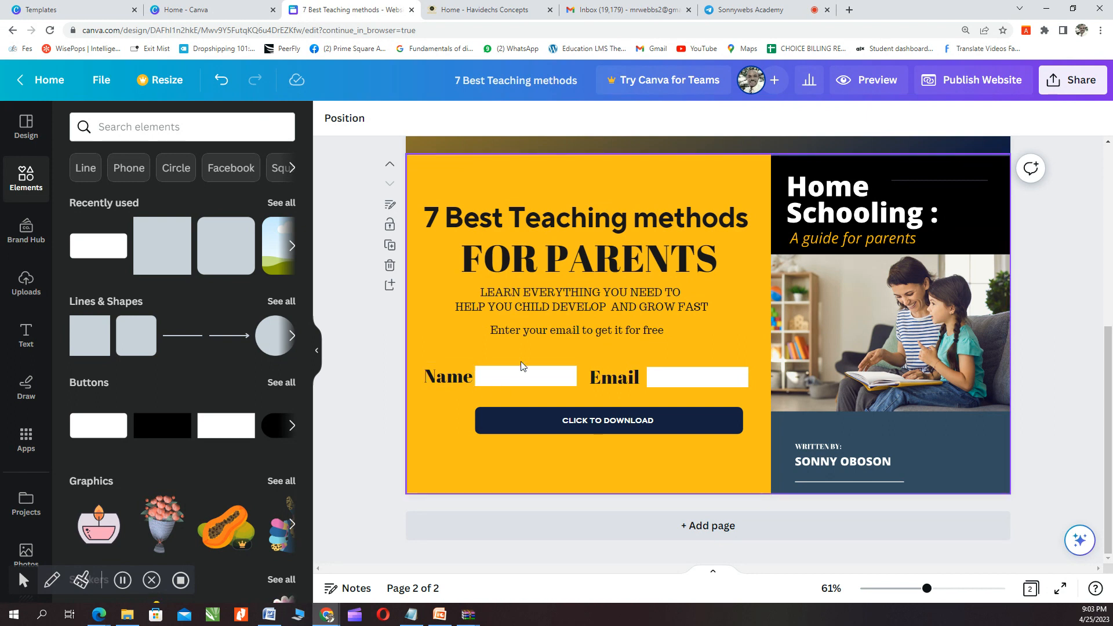
pyautogui.click(523, 378)
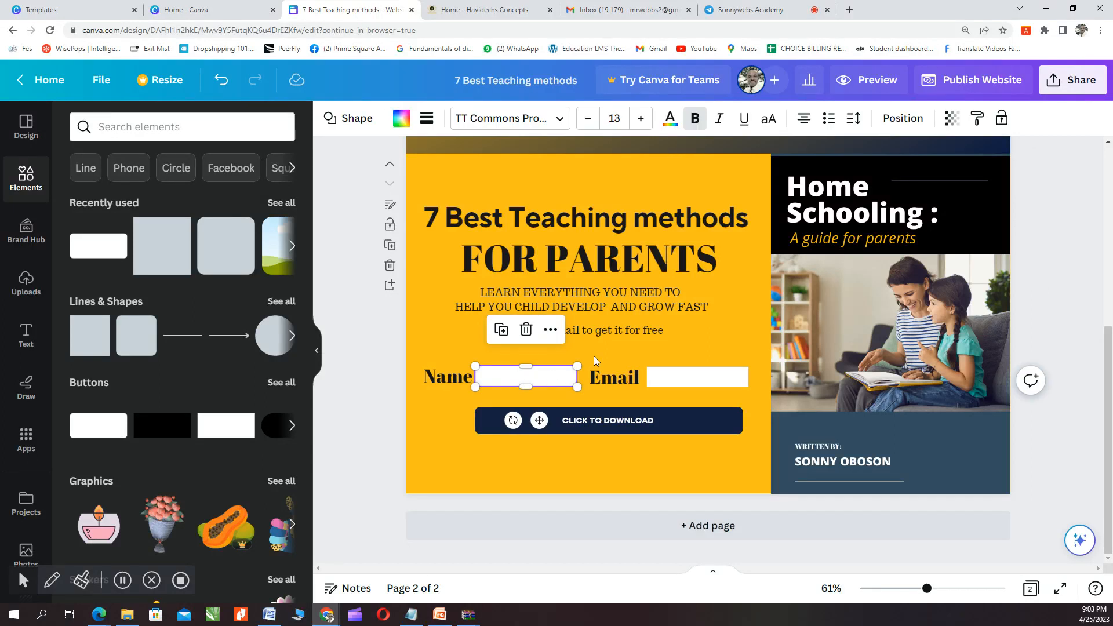
pyautogui.click(666, 306)
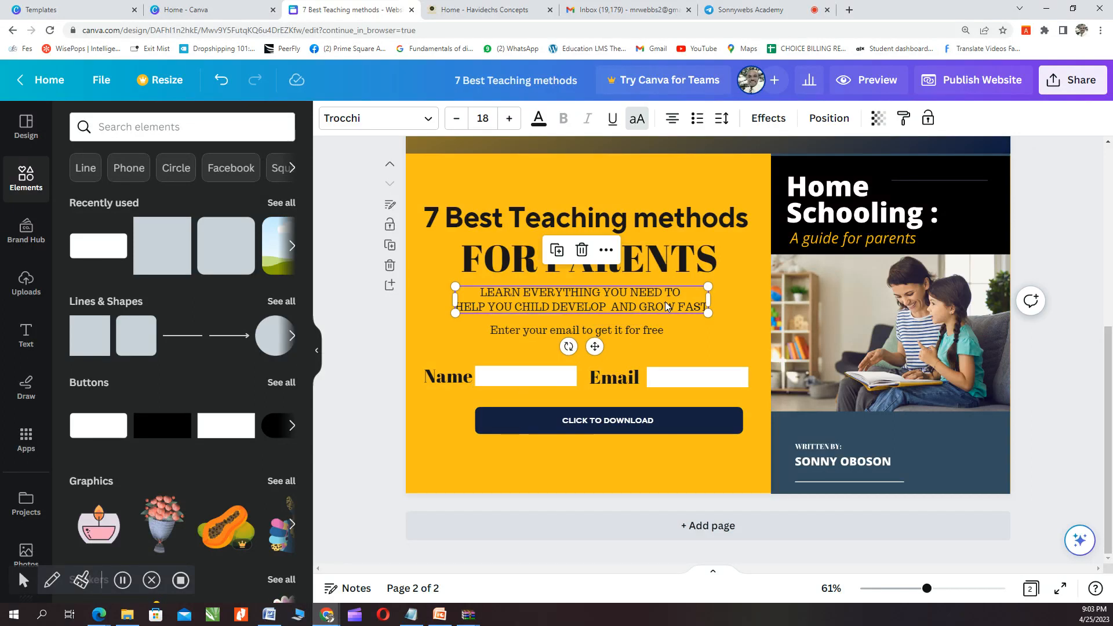
pyautogui.click(642, 186)
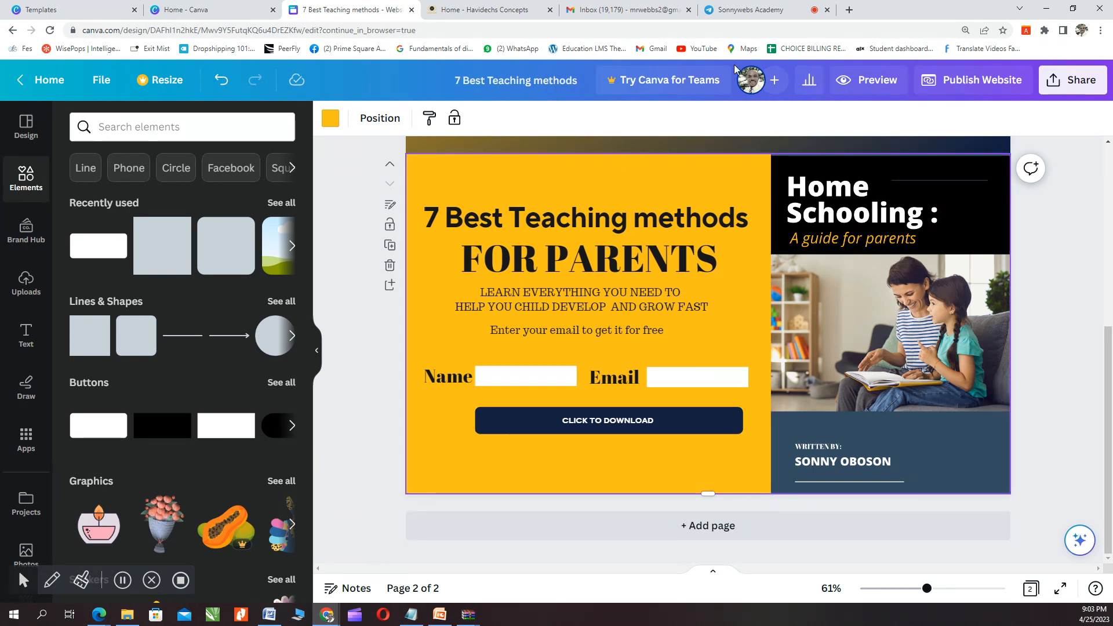
# Step: Switch to the Havidechs Concepts website and open its WordPress dashboard
pyautogui.click(494, 8)
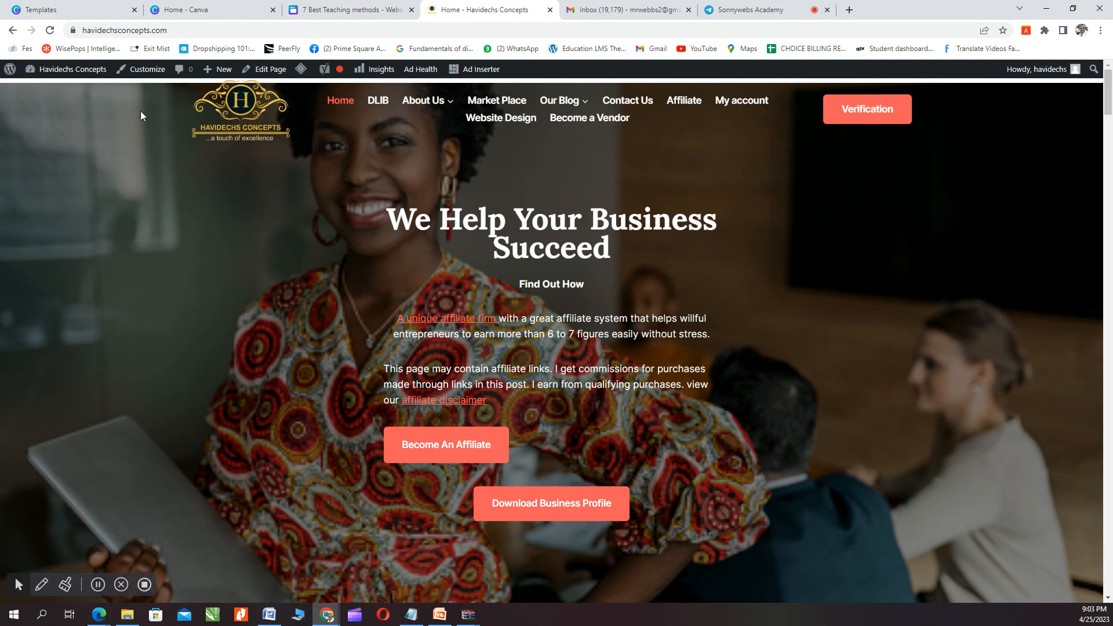
pyautogui.moveTo(35, 69)
pyautogui.click(40, 91)
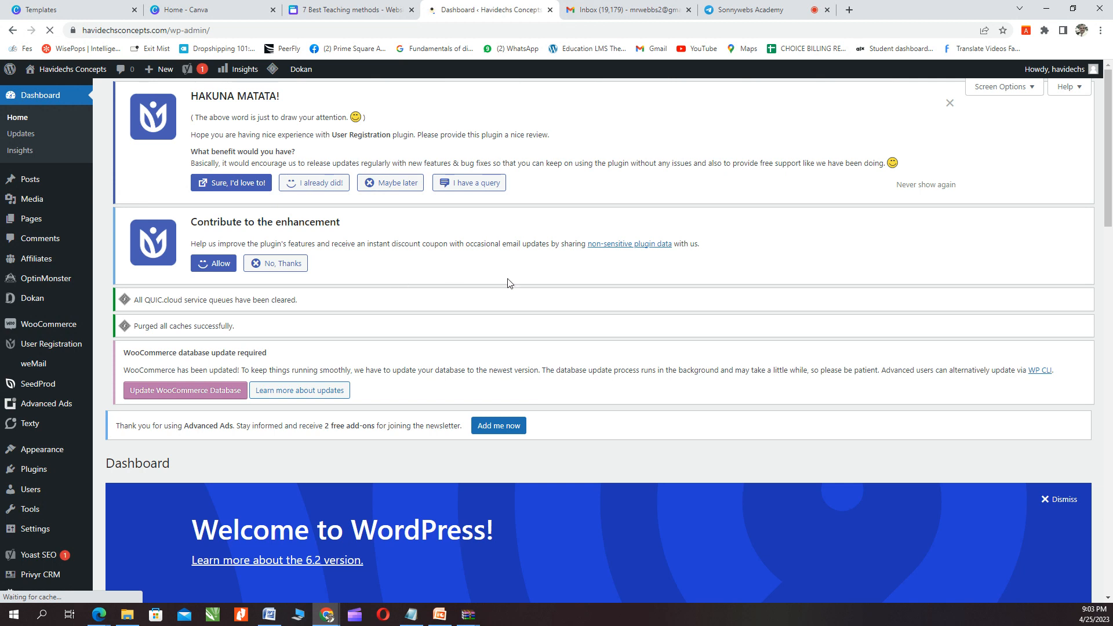
# Step: Open the list of all pages on the WordPress site
pyautogui.scroll(-2, 661, 210)
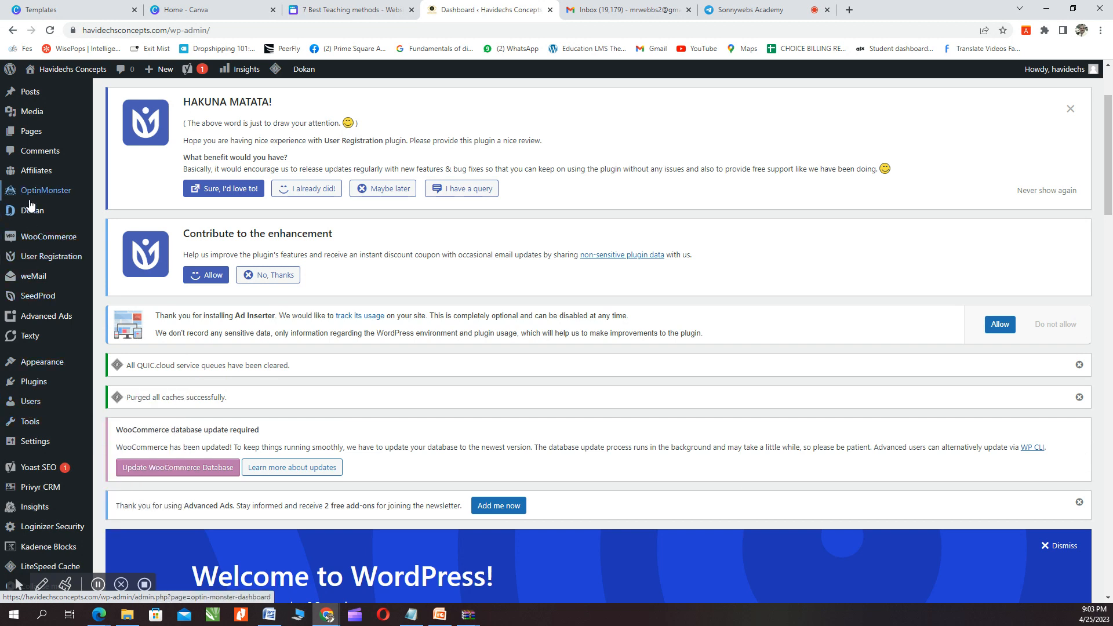
pyautogui.moveTo(34, 445)
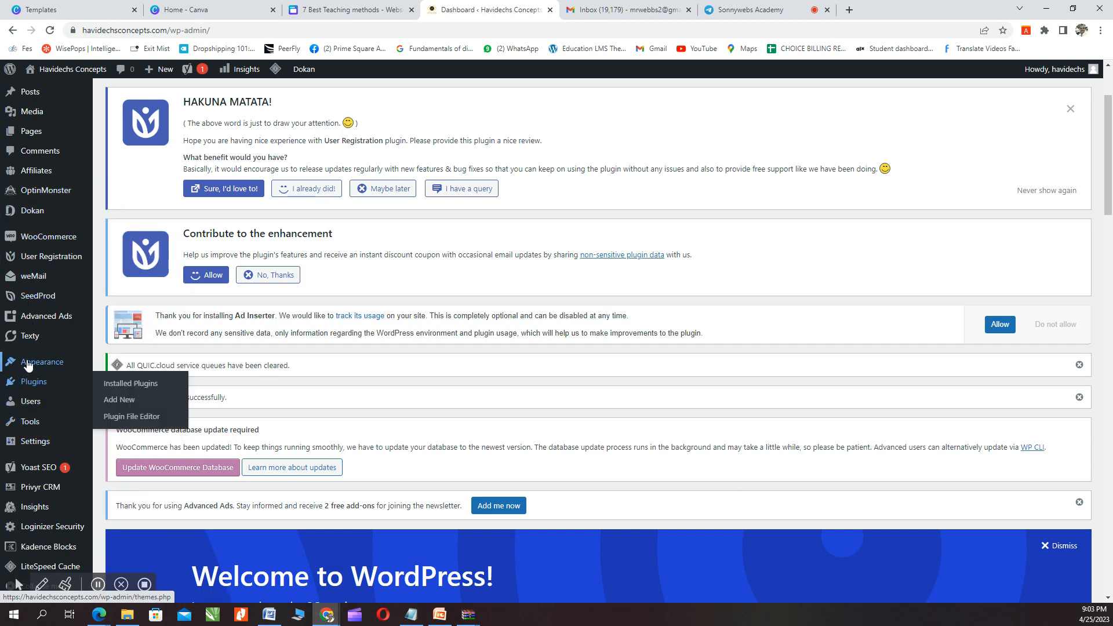
pyautogui.scroll(2, 39, 344)
pyautogui.moveTo(25, 225)
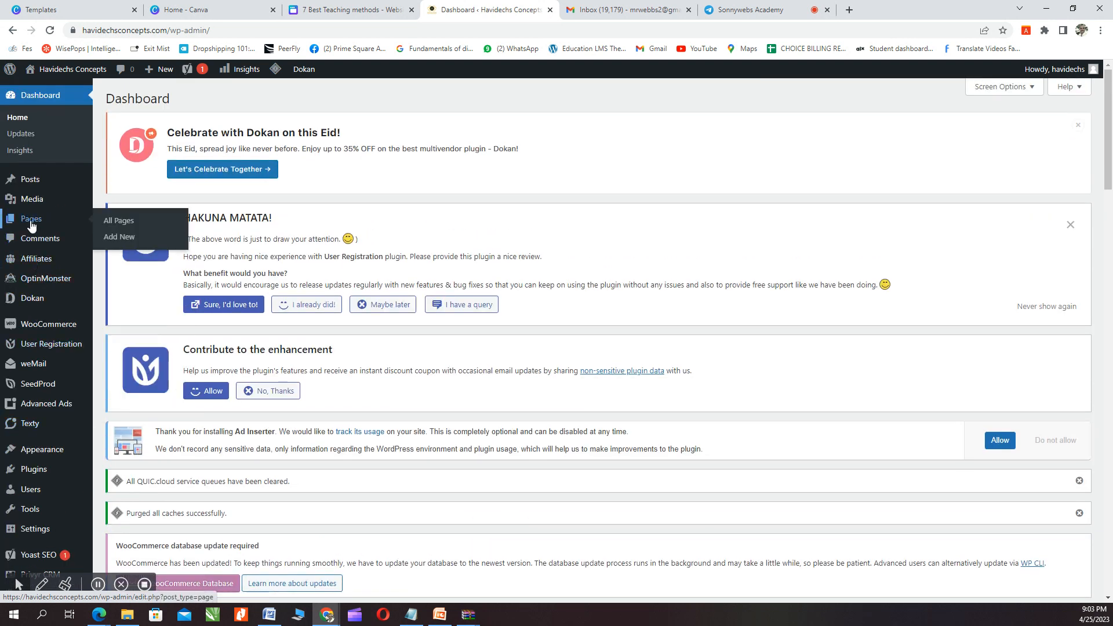
pyautogui.click(120, 225)
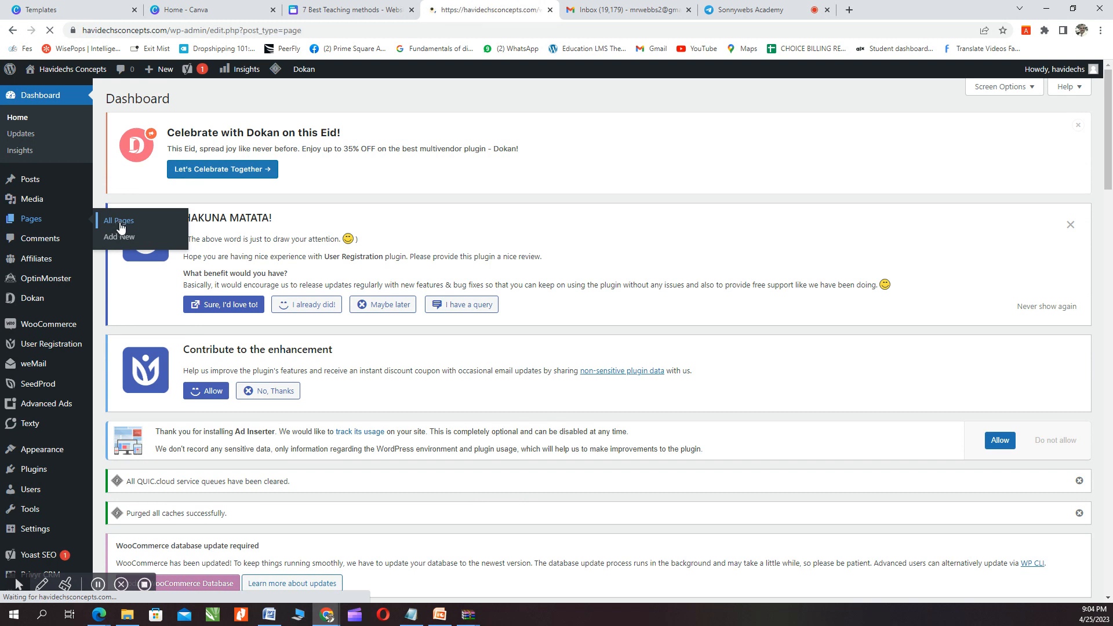
# Step: Look through the first page of the site's page list for the squeeze page and go on to the second page
pyautogui.scroll(-4, 255, 383)
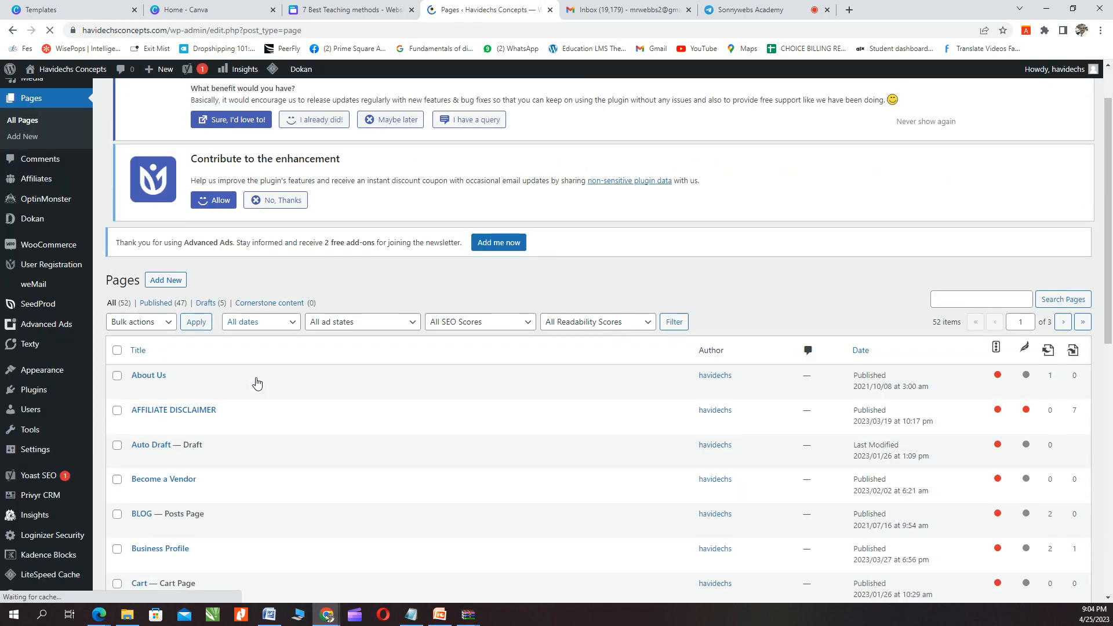
pyautogui.scroll(-5, 190, 377)
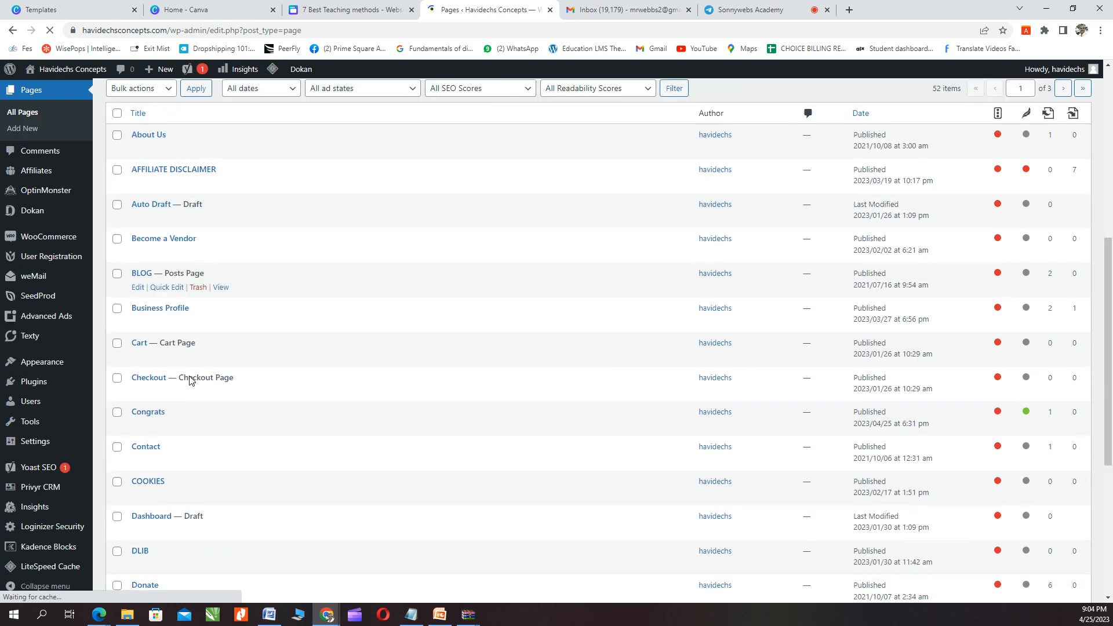
pyautogui.scroll(-2, 188, 373)
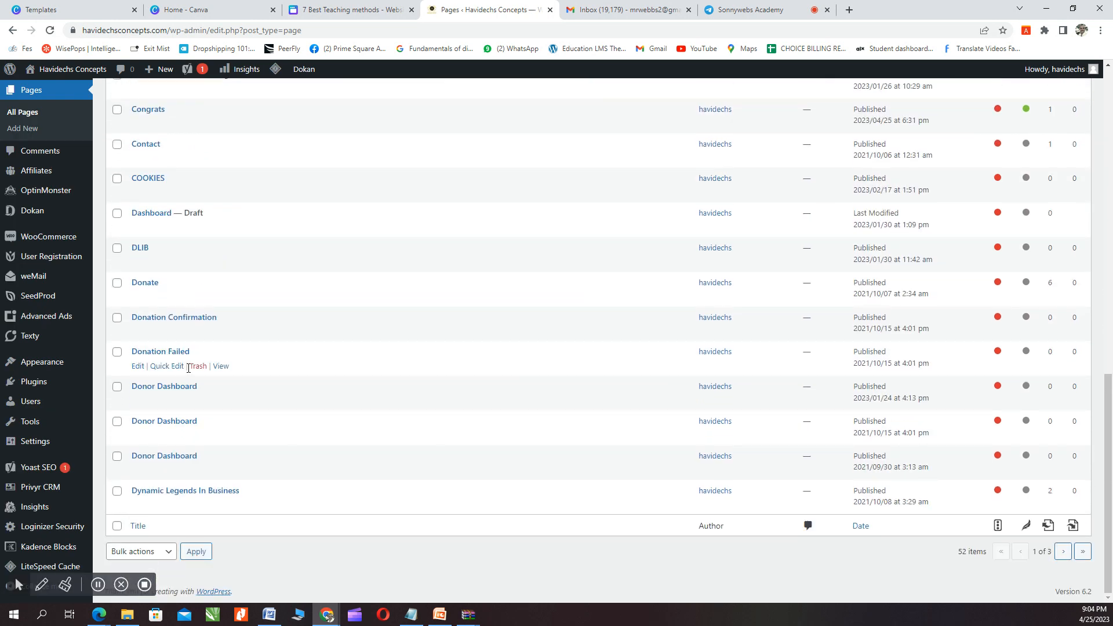
pyautogui.scroll(6, 191, 368)
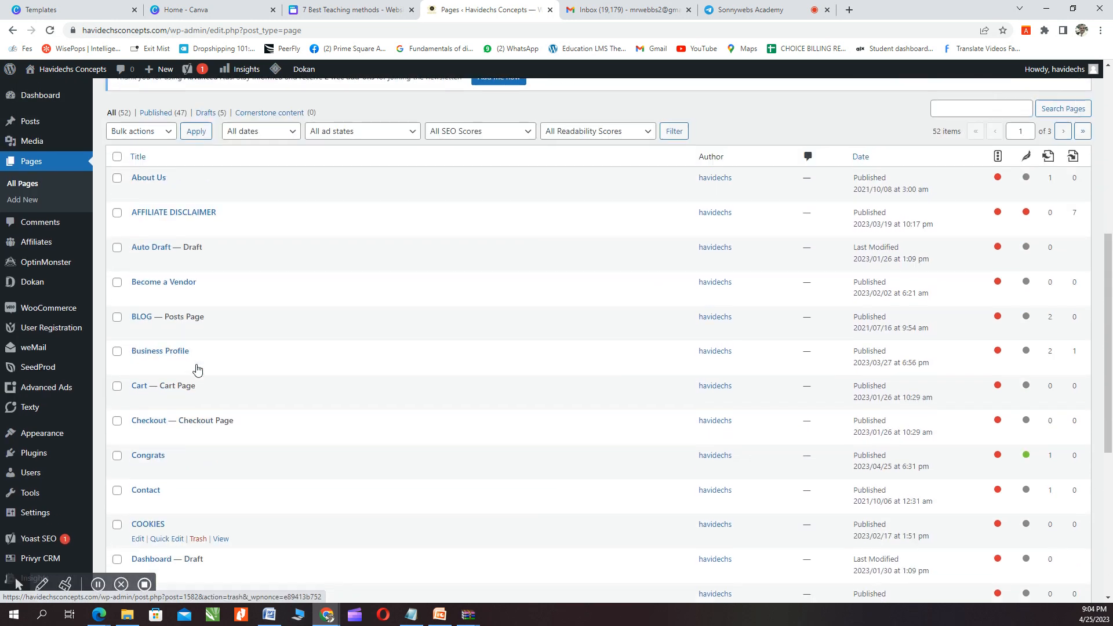
pyautogui.scroll(-6, 197, 371)
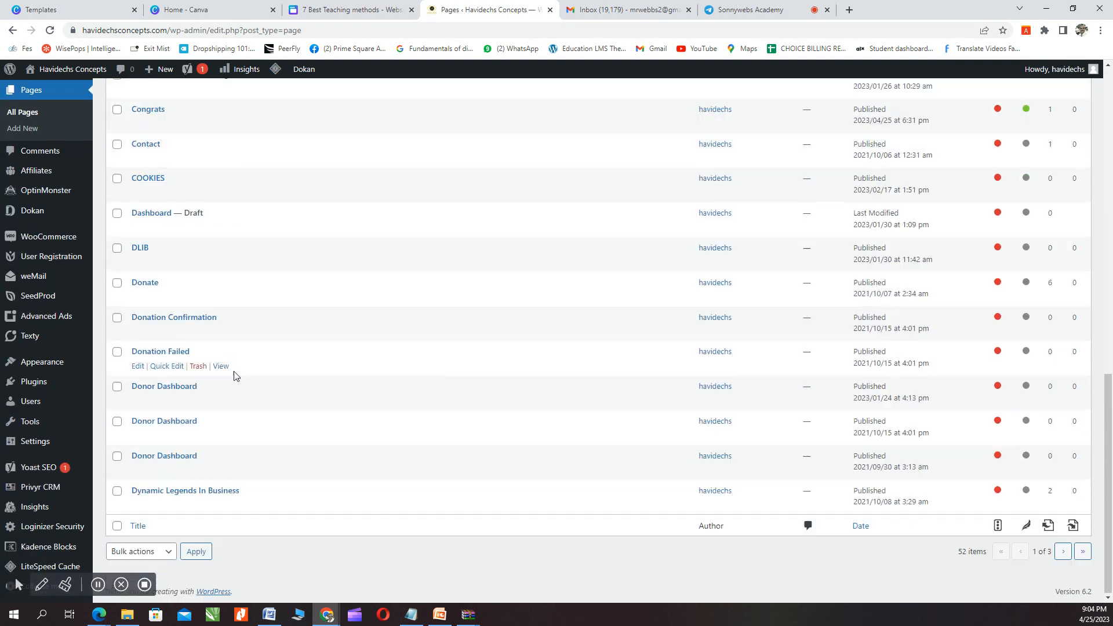
pyautogui.click(1063, 552)
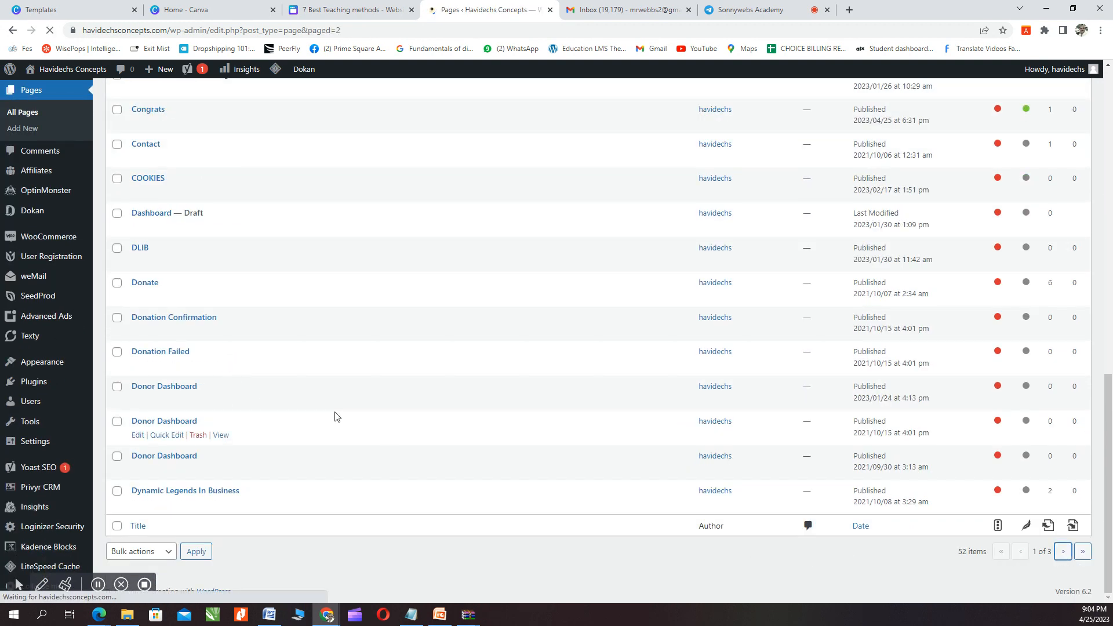
# Step: Select the Events and "squeez page" entries in the page list and bulk-move them to the Trash
pyautogui.scroll(-2, 335, 416)
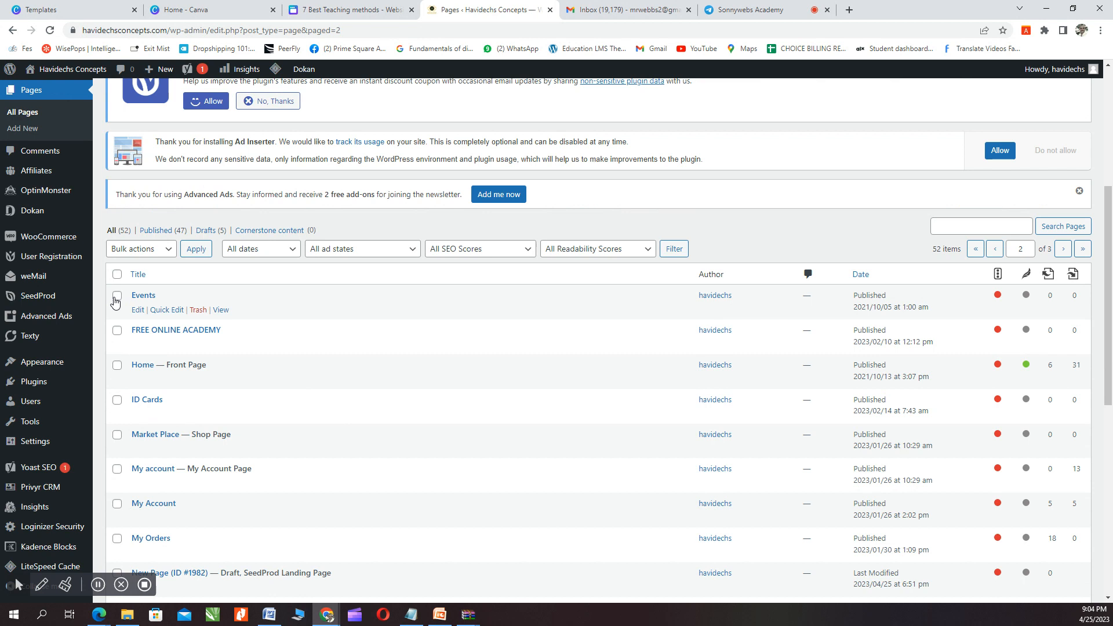
pyautogui.scroll(-4, 167, 350)
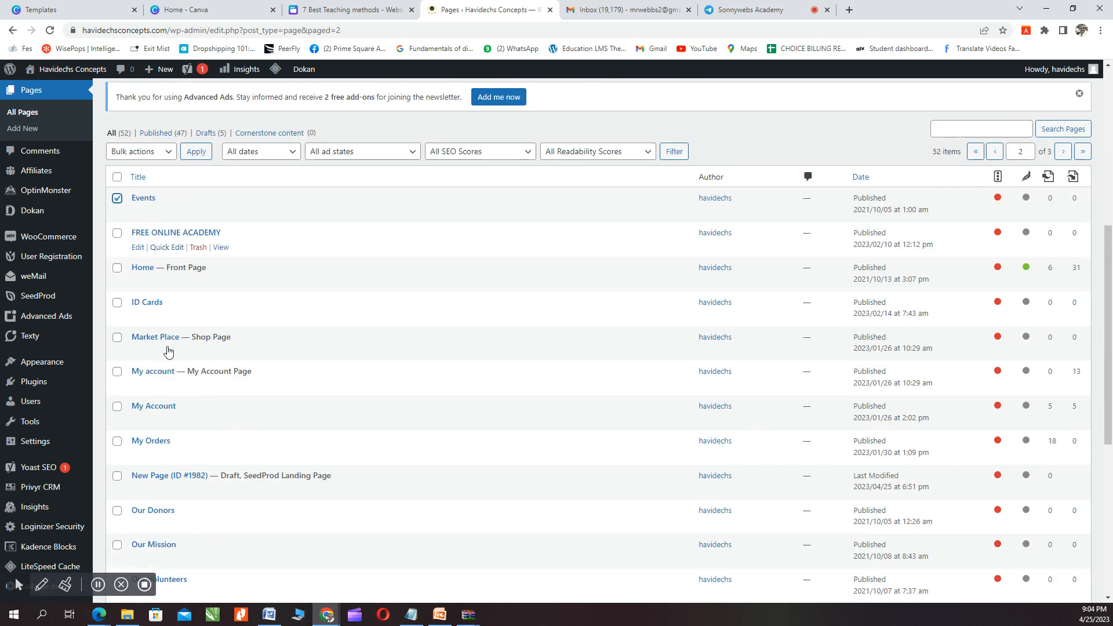
pyautogui.scroll(-4, 169, 356)
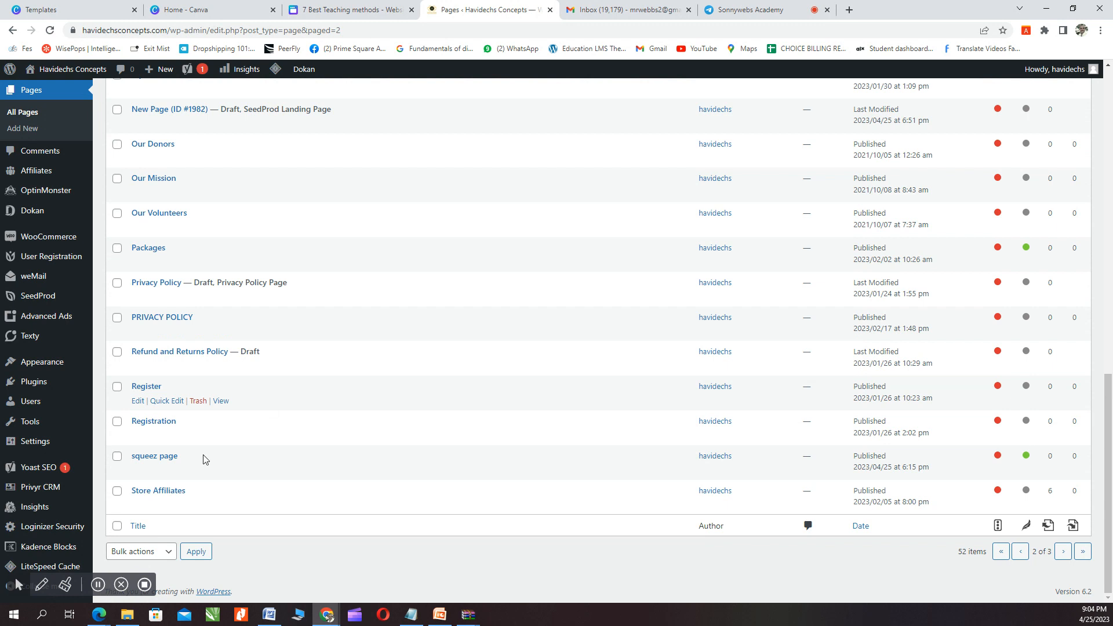
pyautogui.click(119, 458)
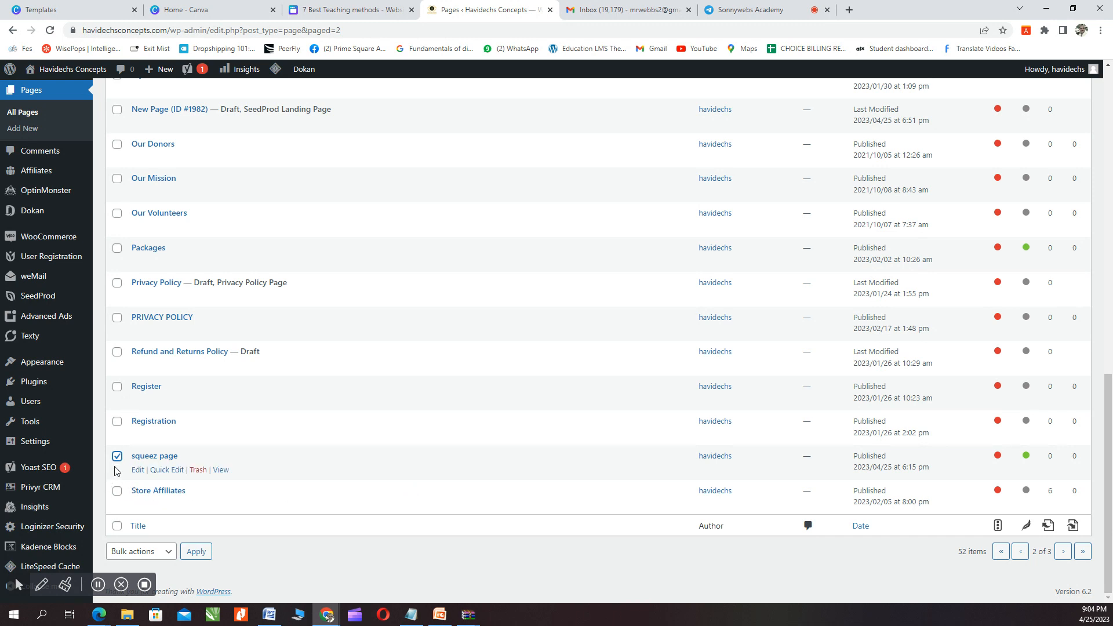
pyautogui.scroll(9, 118, 461)
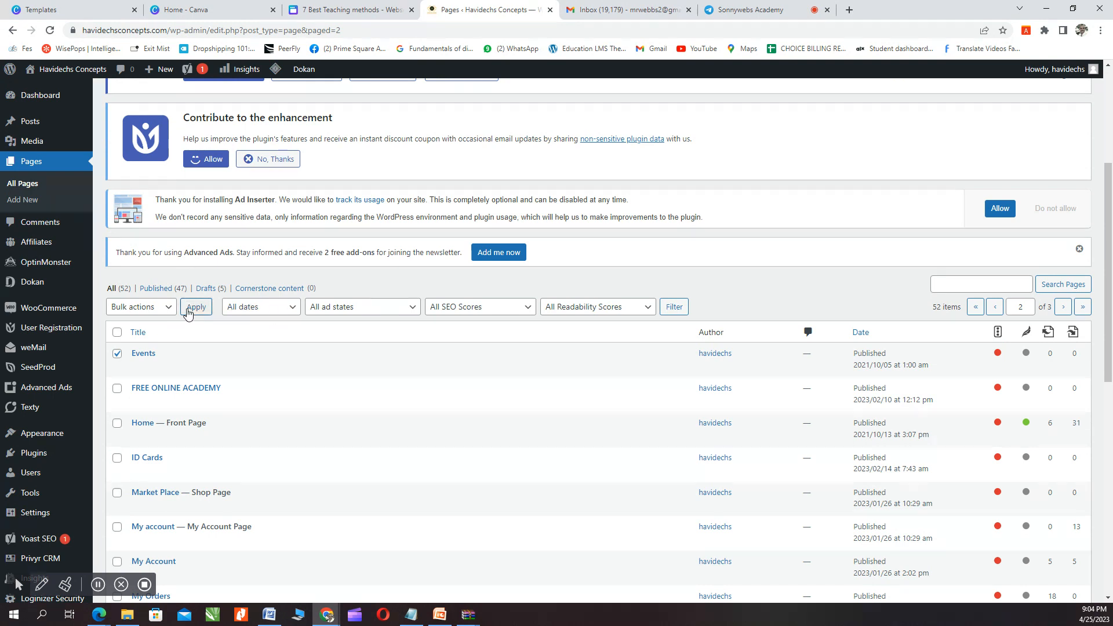
pyautogui.click(168, 311)
pyautogui.click(133, 346)
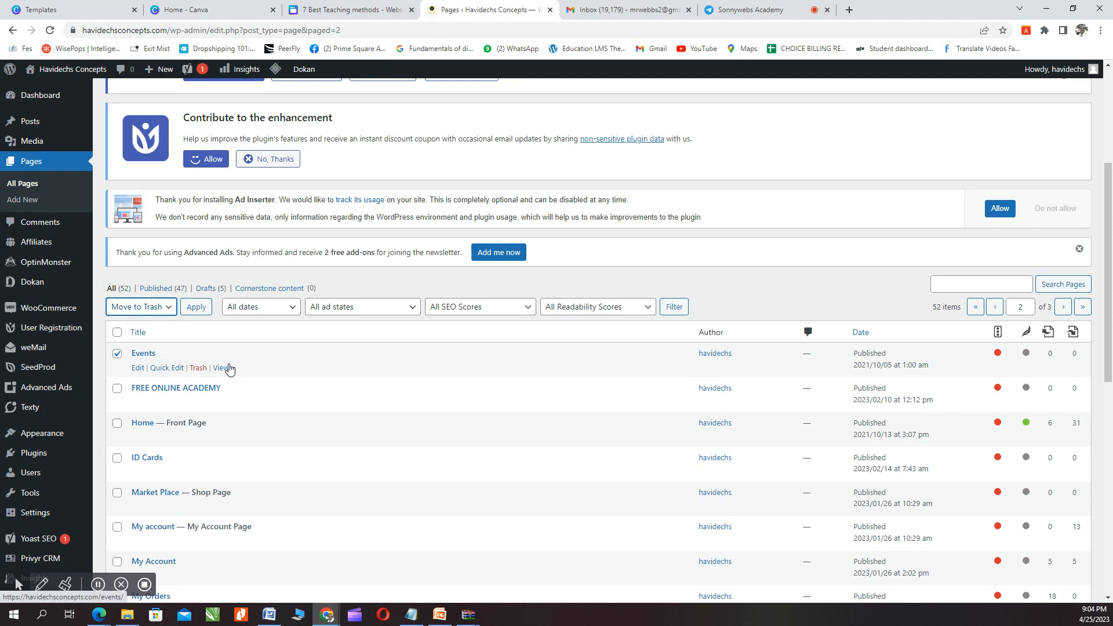
pyautogui.click(201, 312)
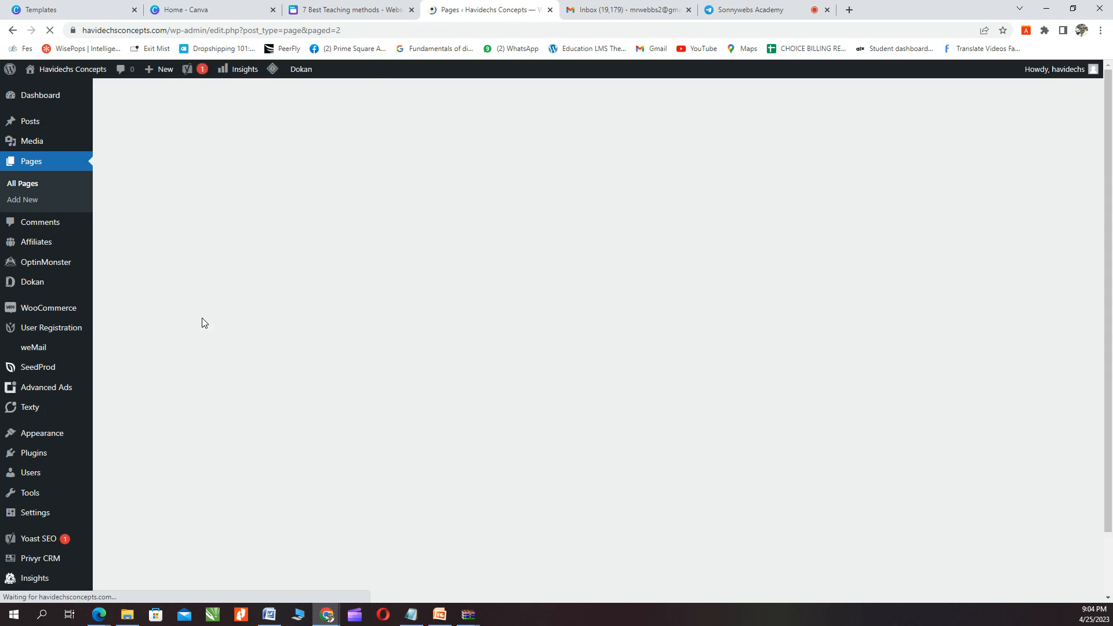
pyautogui.scroll(-3, 203, 360)
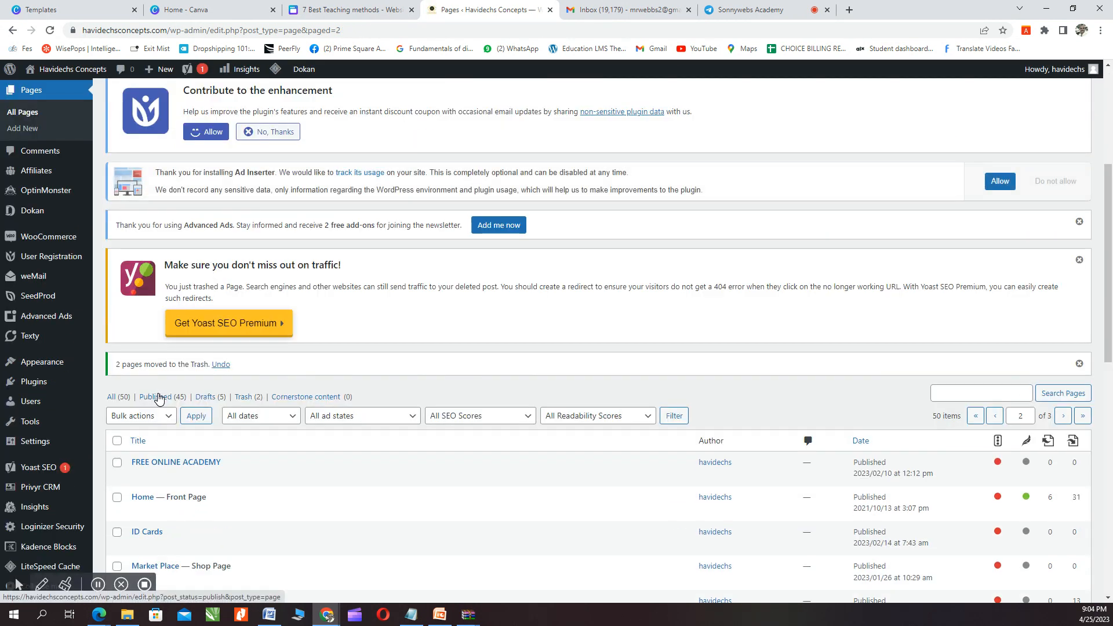
pyautogui.scroll(-2, 157, 394)
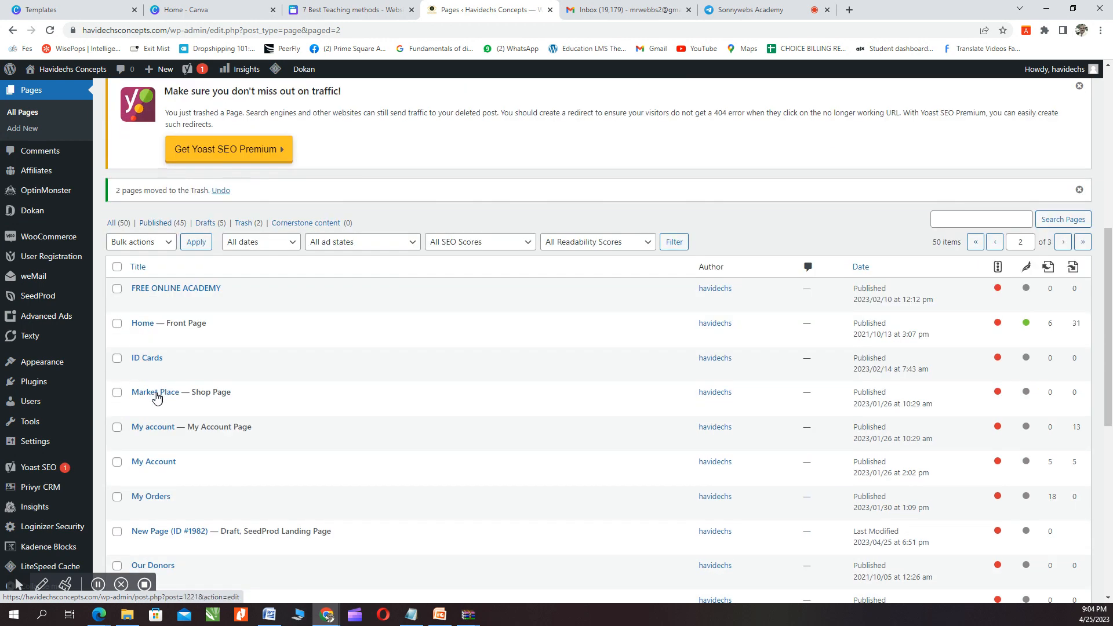
# Step: Create a new WordPress page titled "Squeez Page"
pyautogui.scroll(4, 156, 394)
pyautogui.scroll(3, 156, 396)
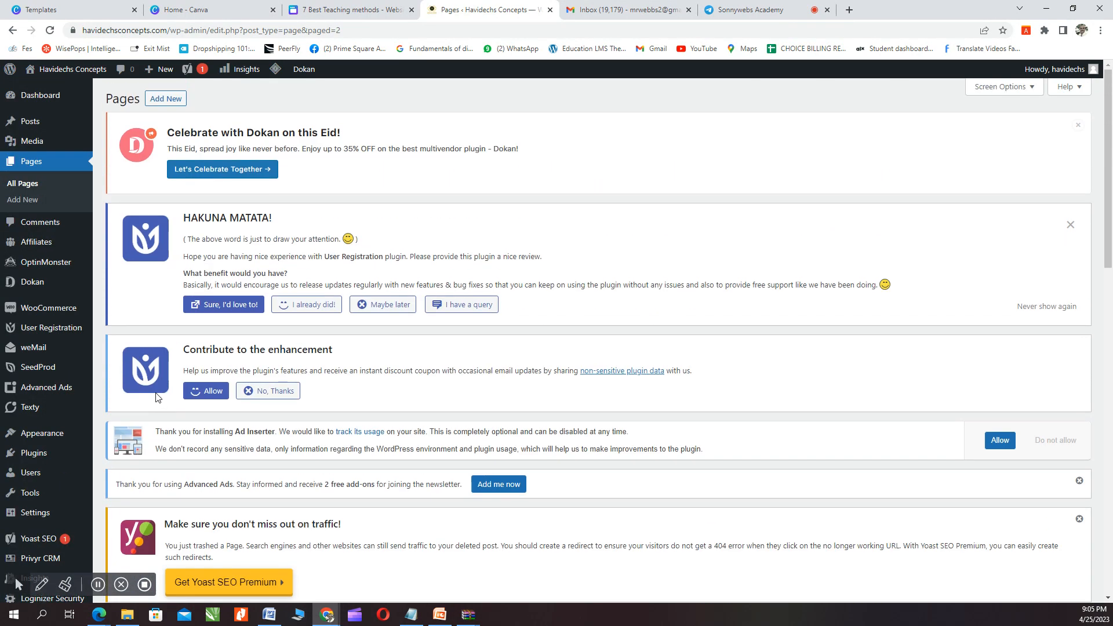
pyautogui.click(166, 101)
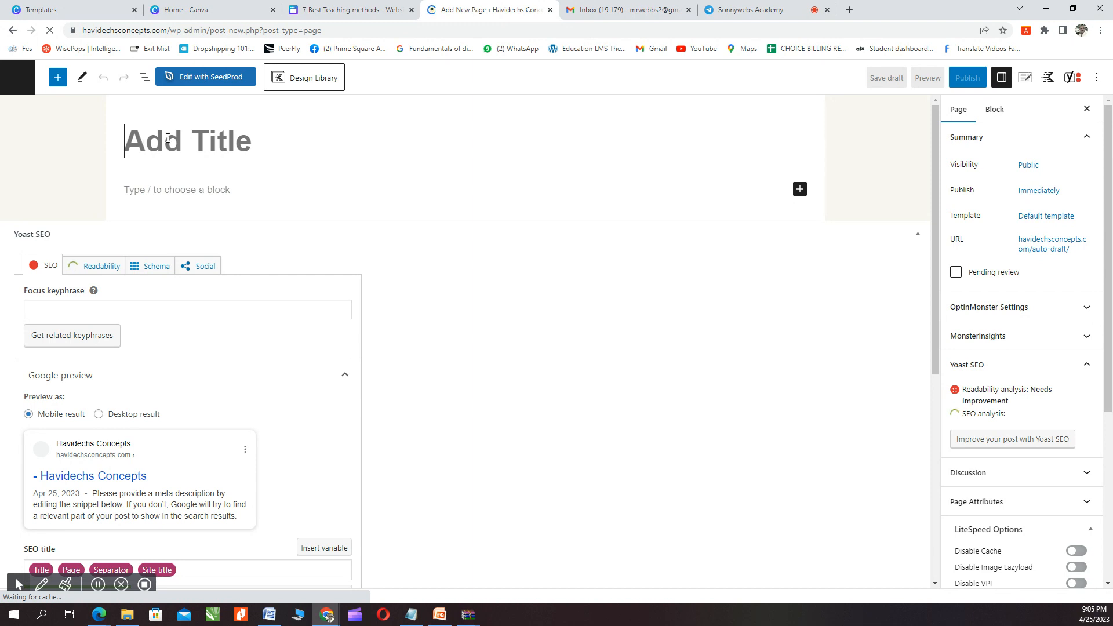
pyautogui.write('Sque')
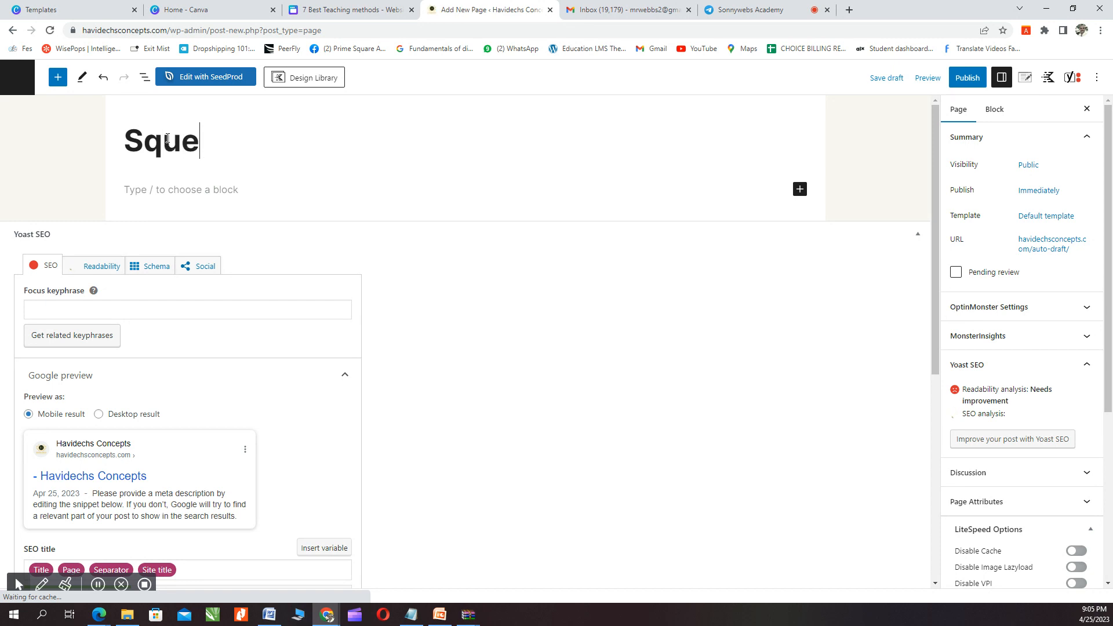
pyautogui.write('ez ')
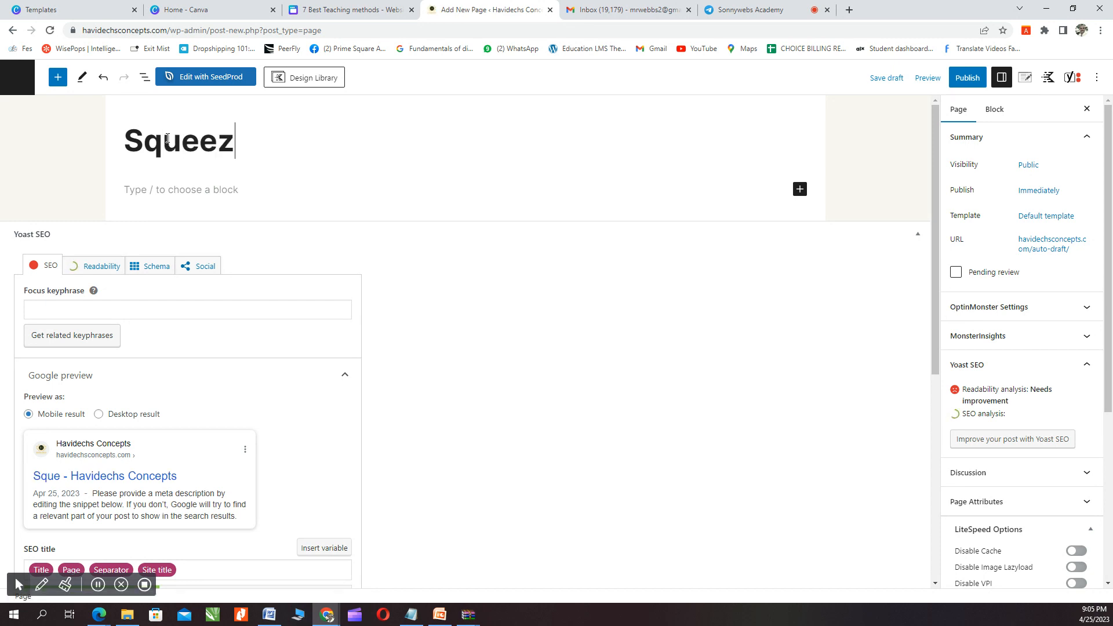
pyautogui.write('Page')
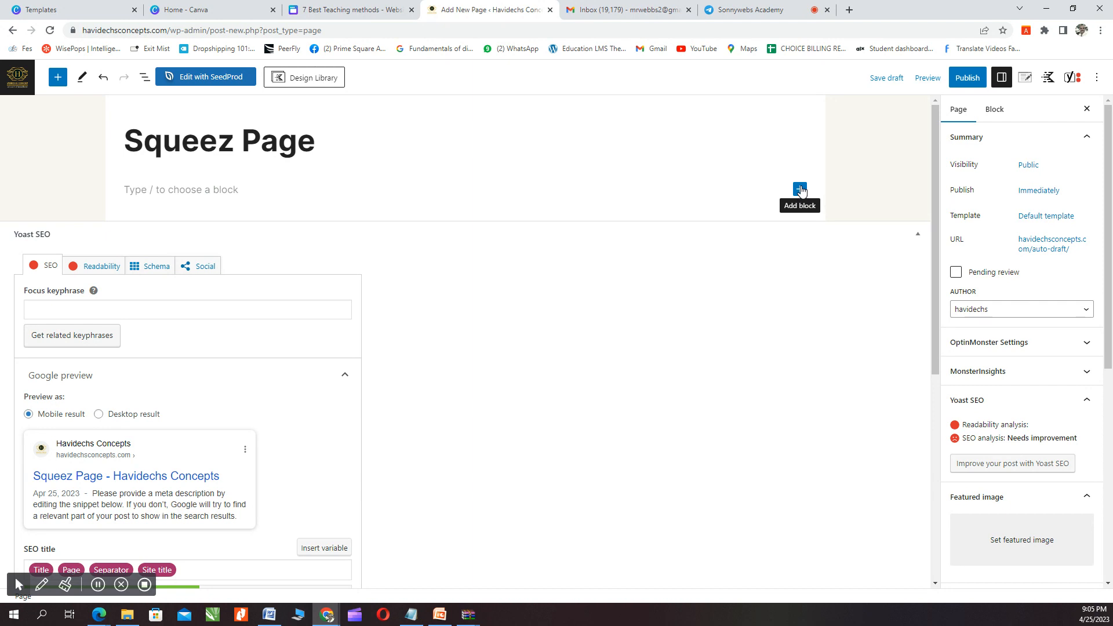
# Step: Insert a Row Layout block with two equal columns below the page title
pyautogui.click(800, 190)
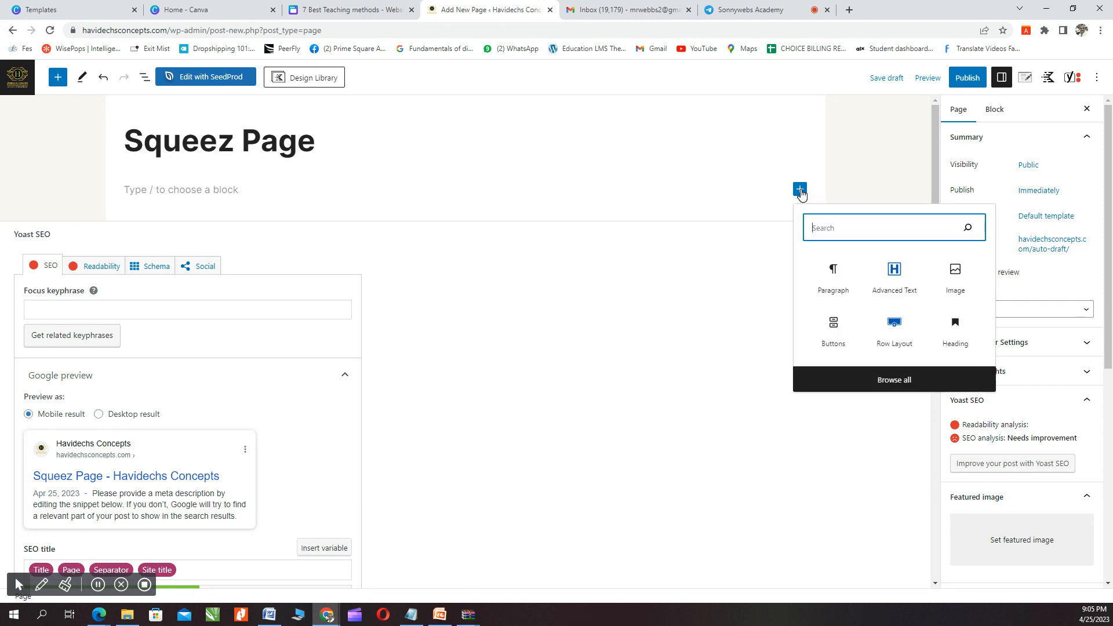
pyautogui.click(894, 334)
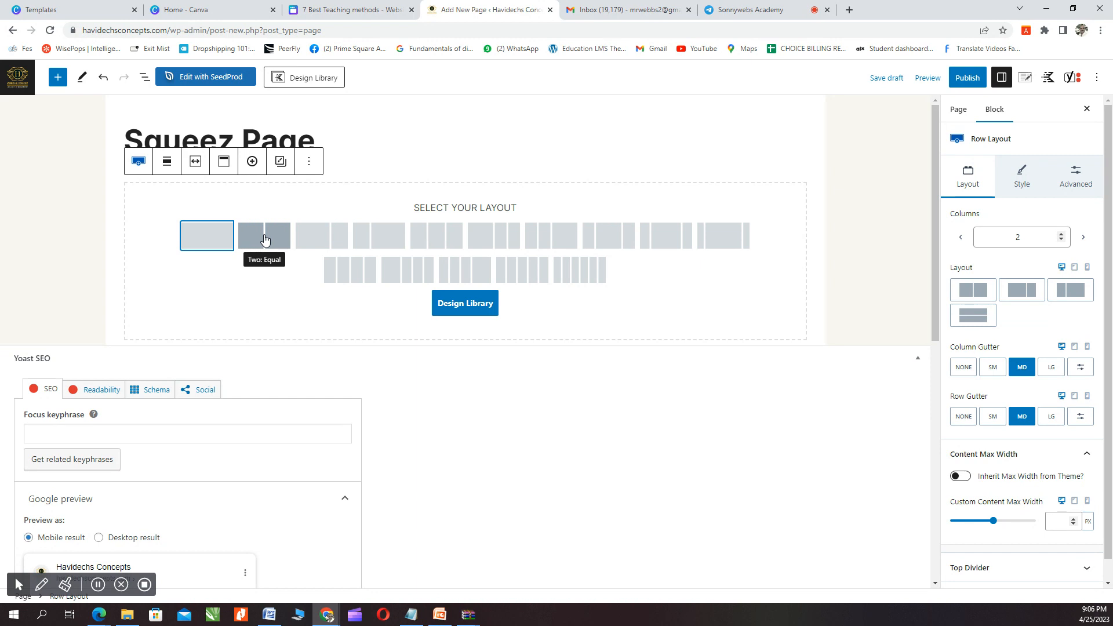
pyautogui.click(265, 240)
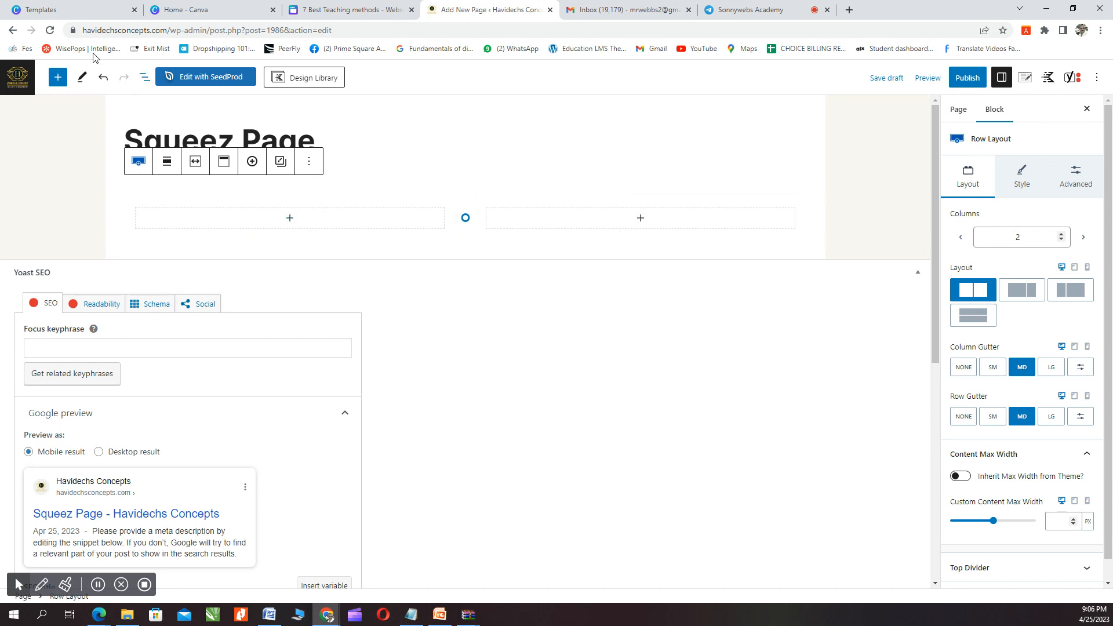
# Step: Check the Online Advertising For Start-ups sample squeeze page in Microsoft Edge, and return to the WordPress page editor in Chrome
pyautogui.click(100, 615)
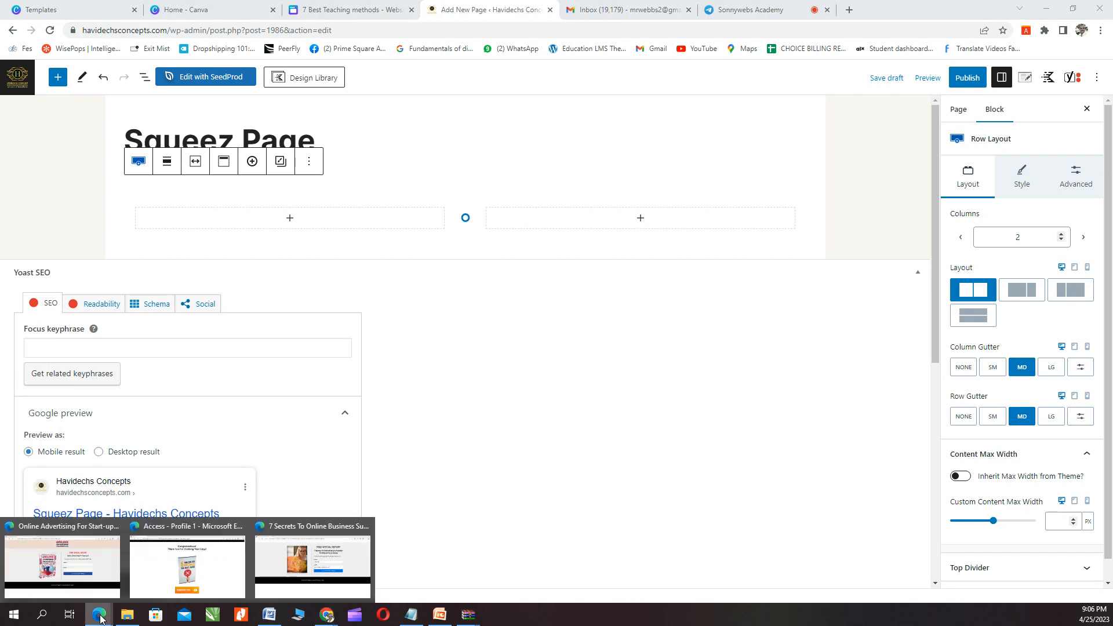
pyautogui.click(89, 551)
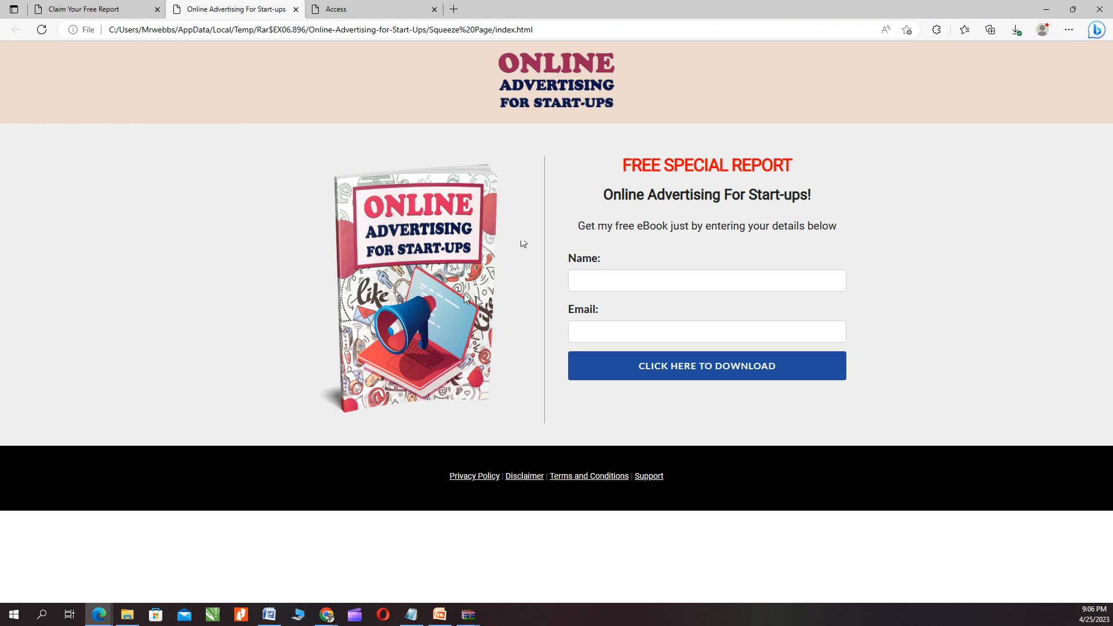
pyautogui.moveTo(326, 620)
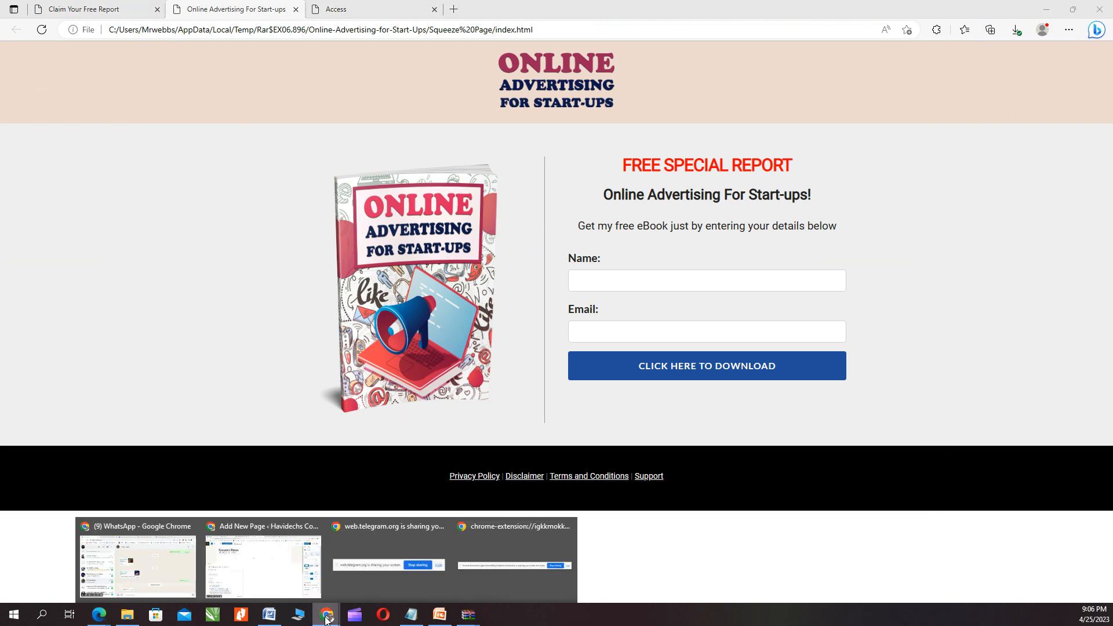
pyautogui.click(276, 577)
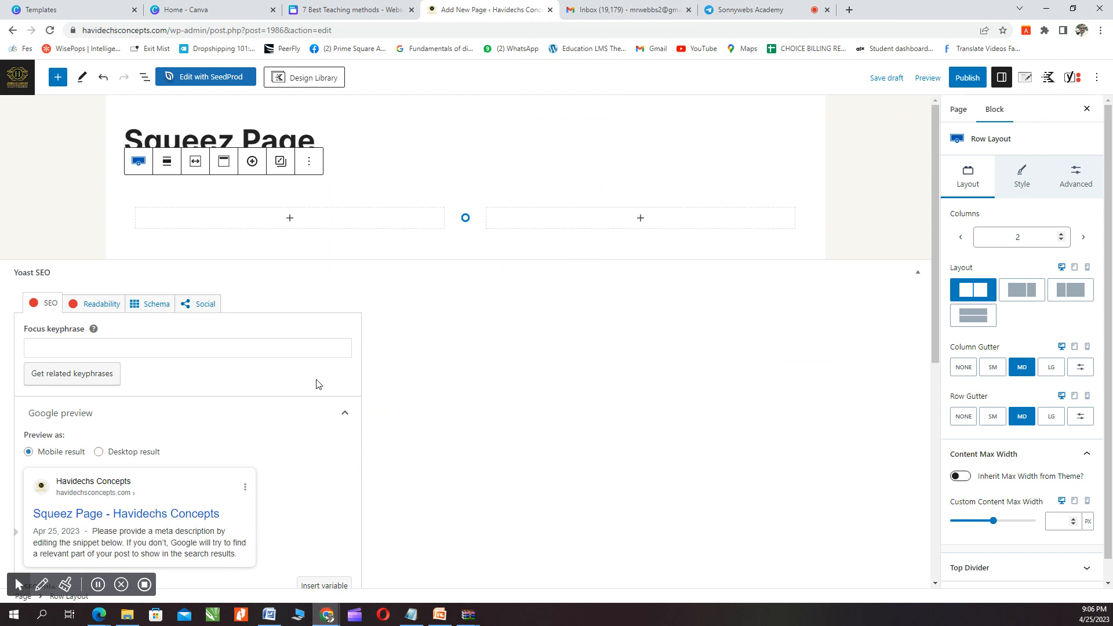
# Step: Add an Image block to the row's first column and upload the "Black And White Book Cover" file from Downloads
pyautogui.click(290, 220)
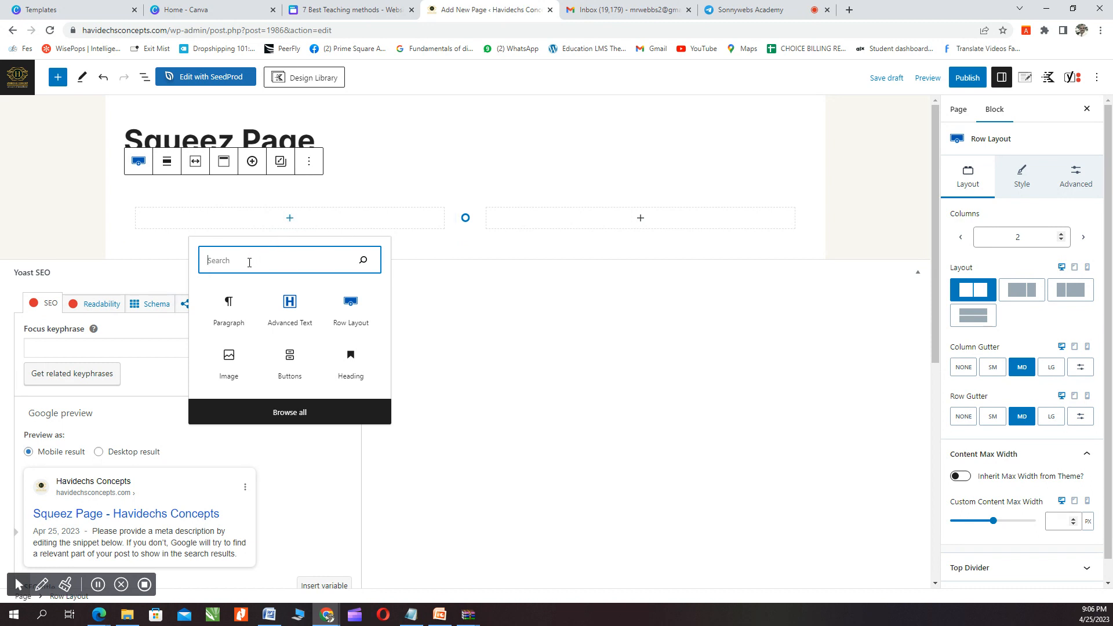
pyautogui.click(230, 364)
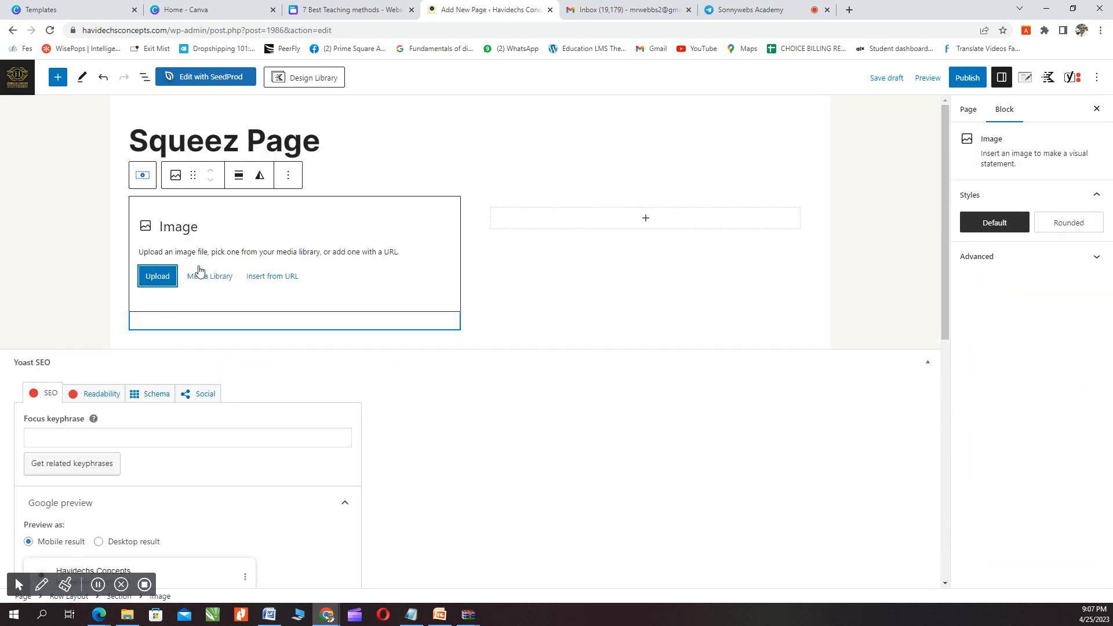
pyautogui.click(155, 279)
pyautogui.click(157, 281)
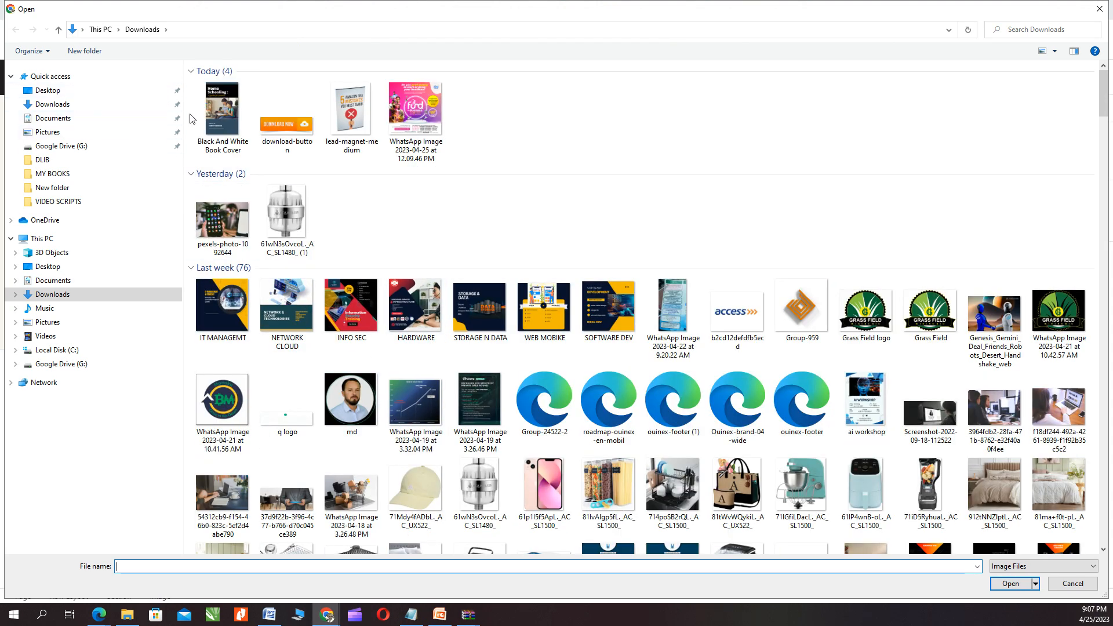
pyautogui.doubleClick(225, 108)
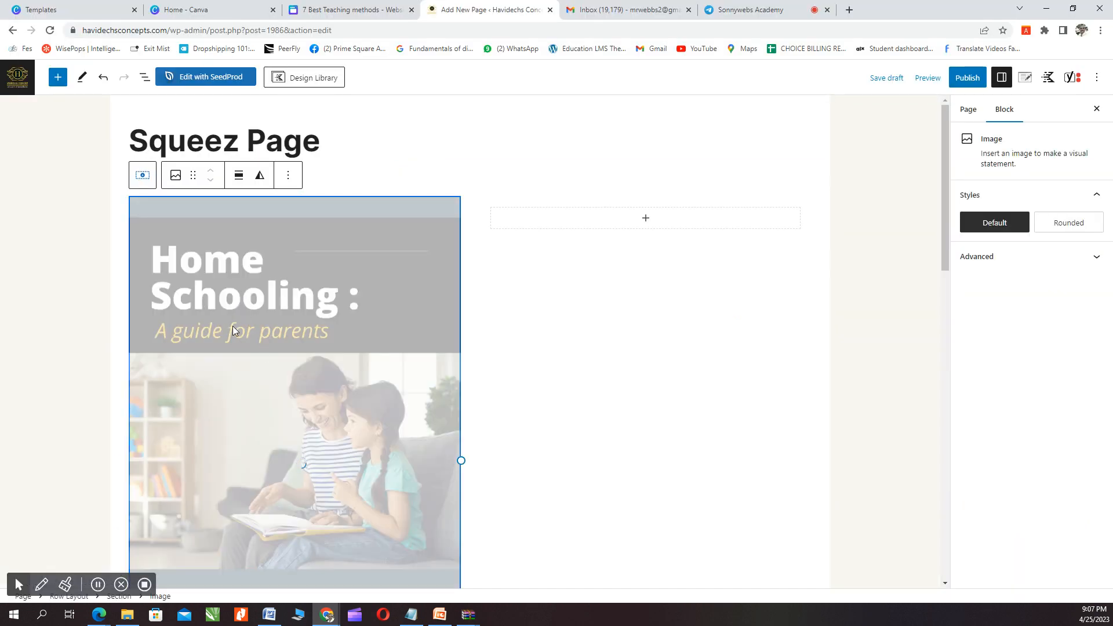
# Step: Shrink the Home Schooling cover image in the first column to about 394 × 627 pixels
pyautogui.scroll(-3, 273, 342)
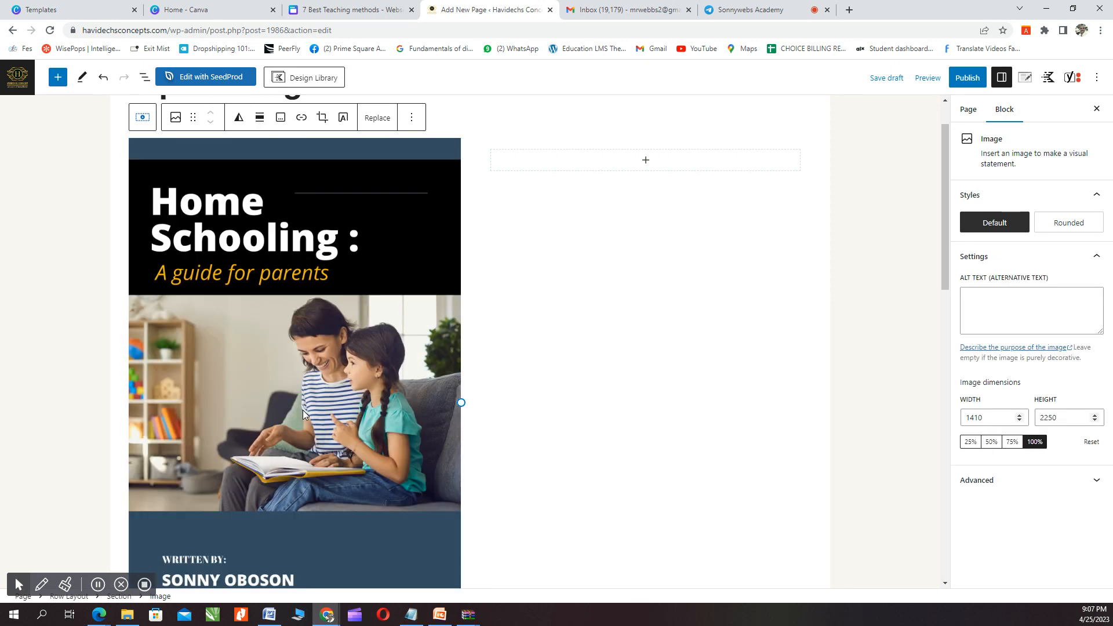
pyautogui.scroll(-2, 313, 406)
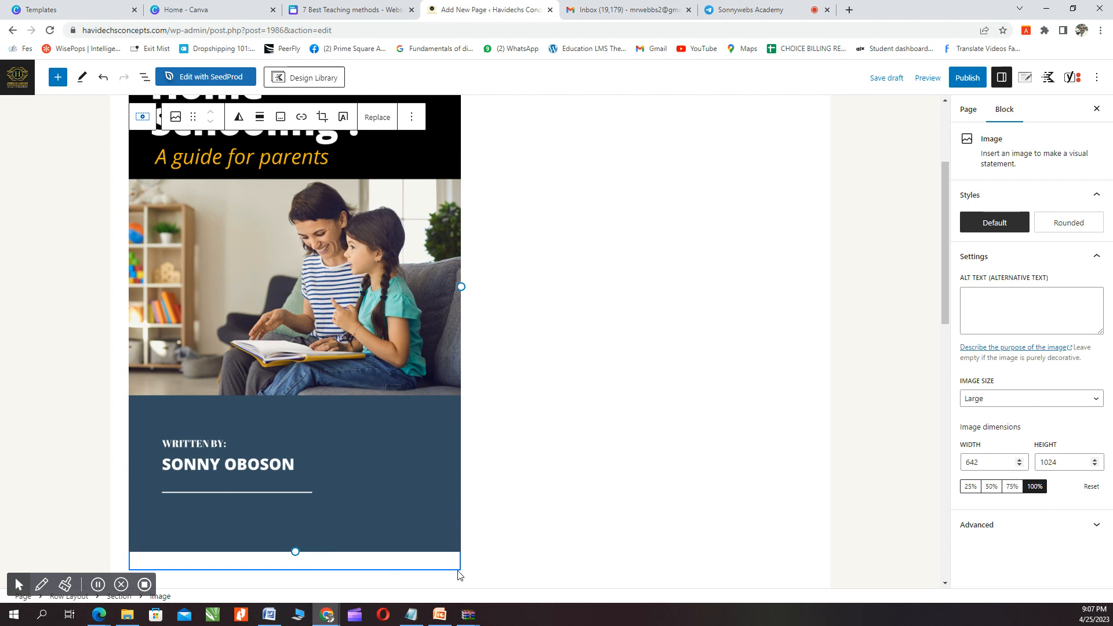
pyautogui.moveTo(461, 286); pyautogui.dragTo(358, 227)
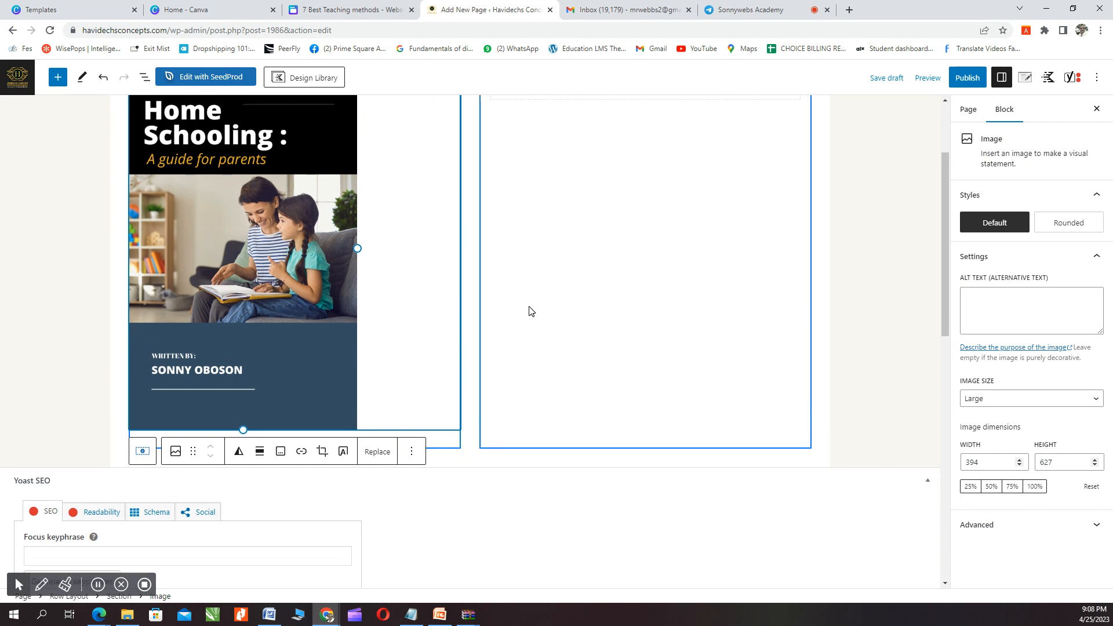
pyautogui.scroll(2, 391, 318)
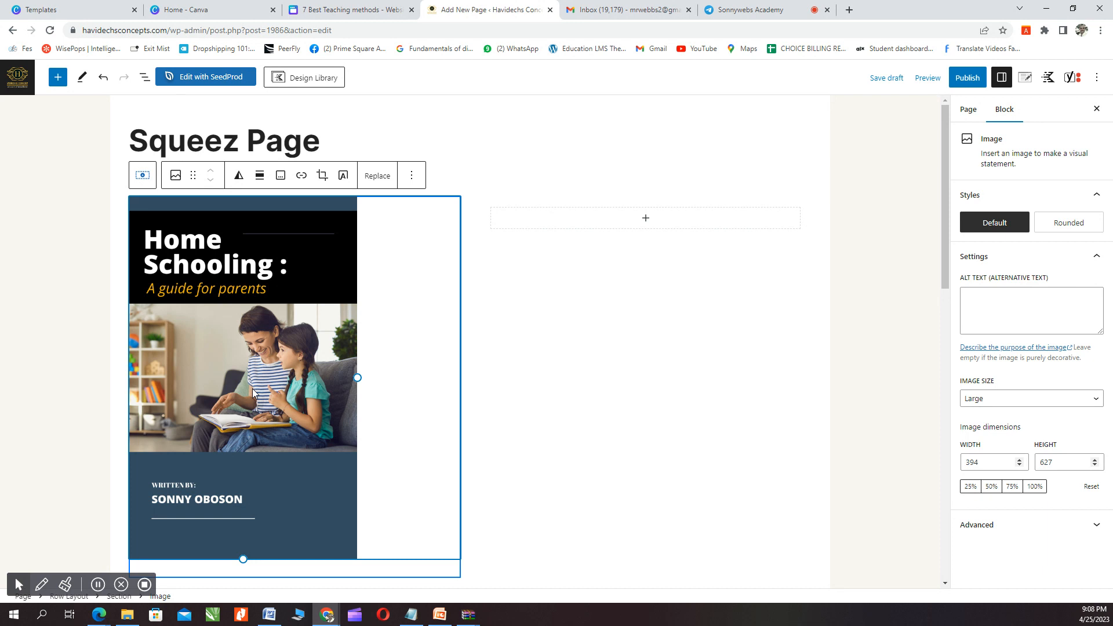
# Step: Enlarge the Home Schooling cover image to fill the first column's width, about 570 × 907 pixels
pyautogui.scroll(-1, 253, 393)
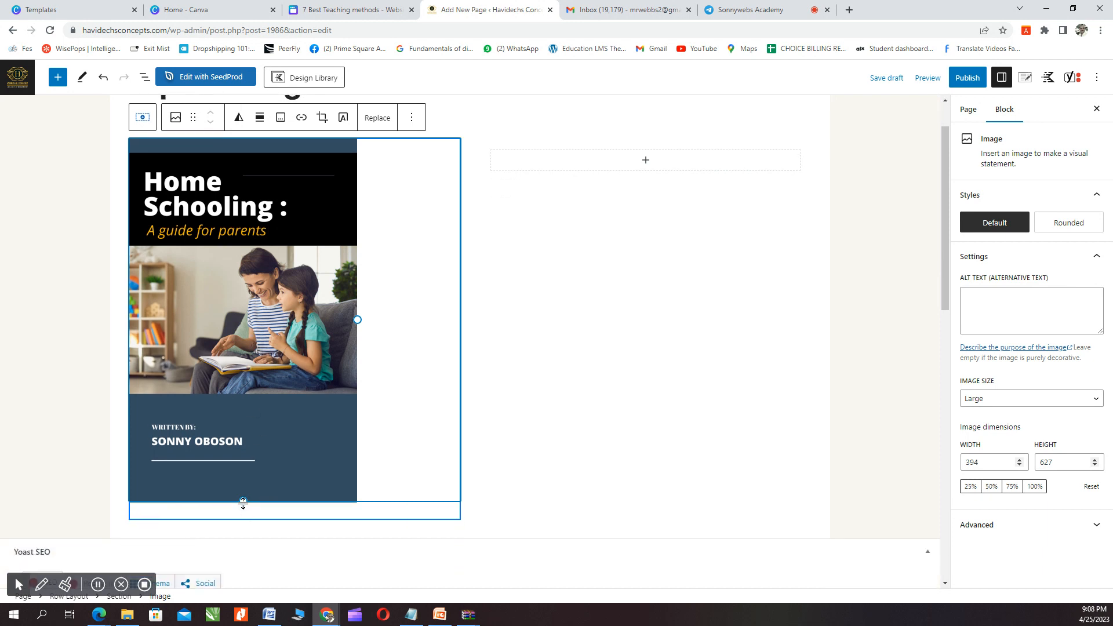
pyautogui.moveTo(358, 319); pyautogui.dragTo(462, 360)
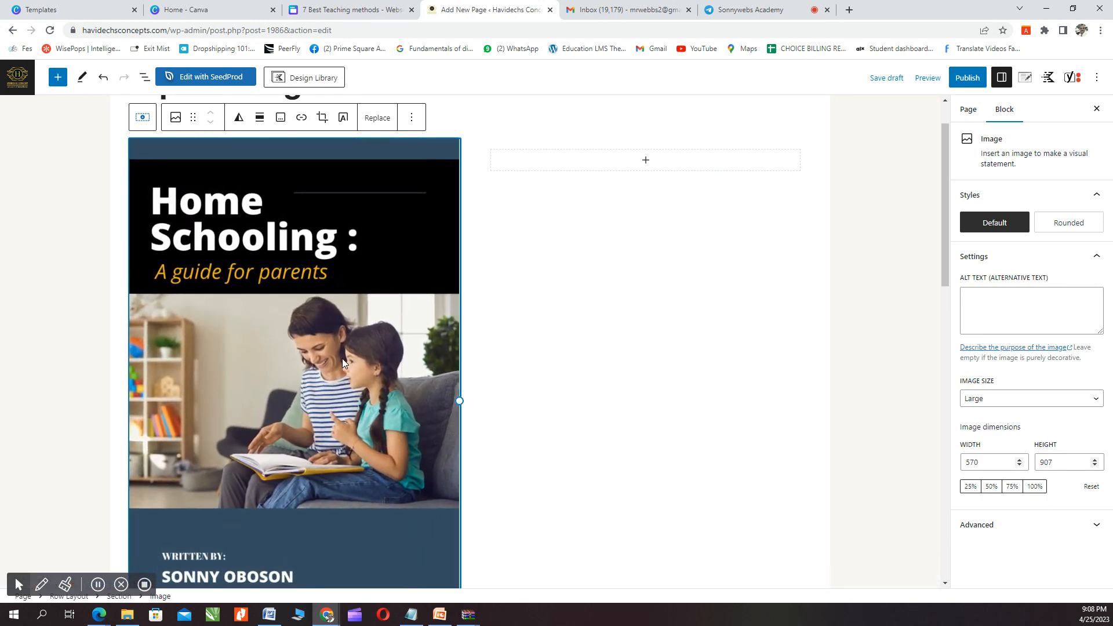
pyautogui.scroll(-3, 342, 359)
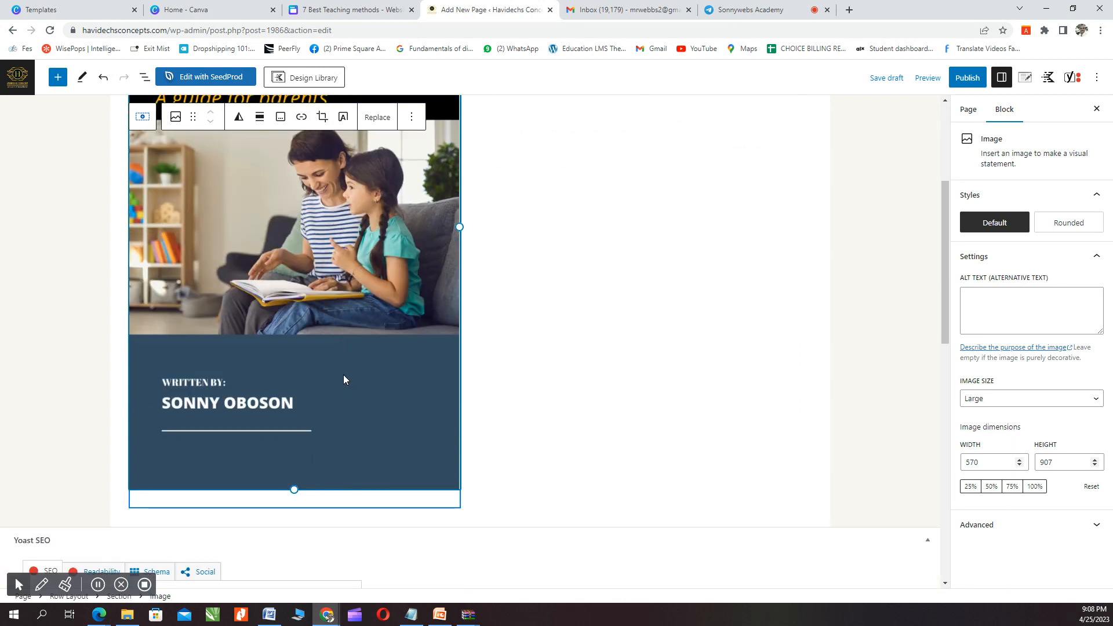
pyautogui.scroll(2, 343, 380)
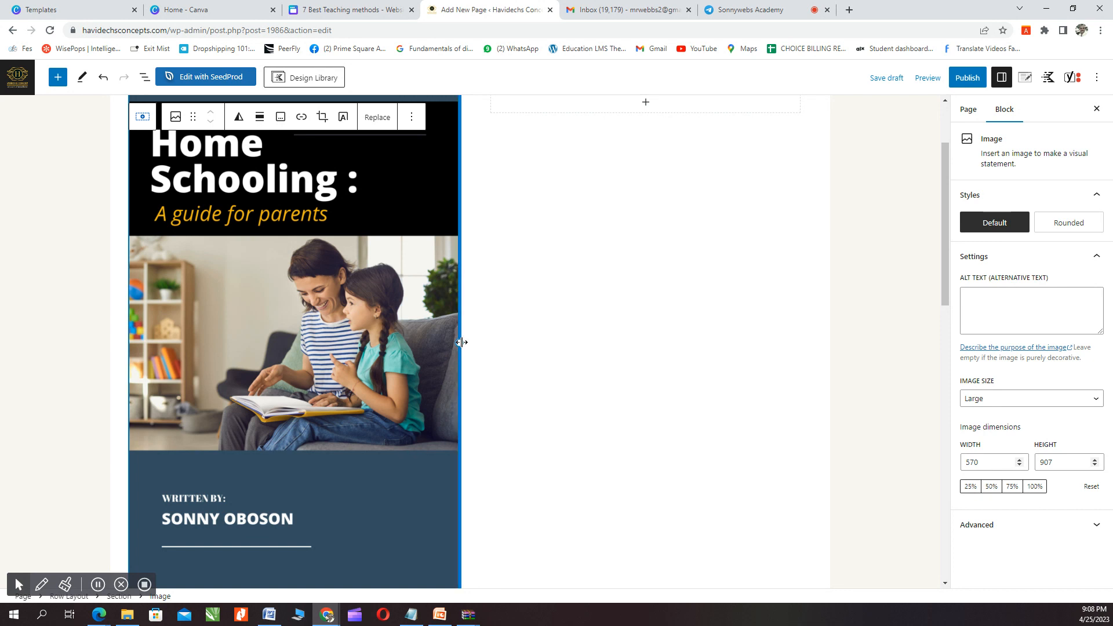
pyautogui.scroll(-4, 292, 374)
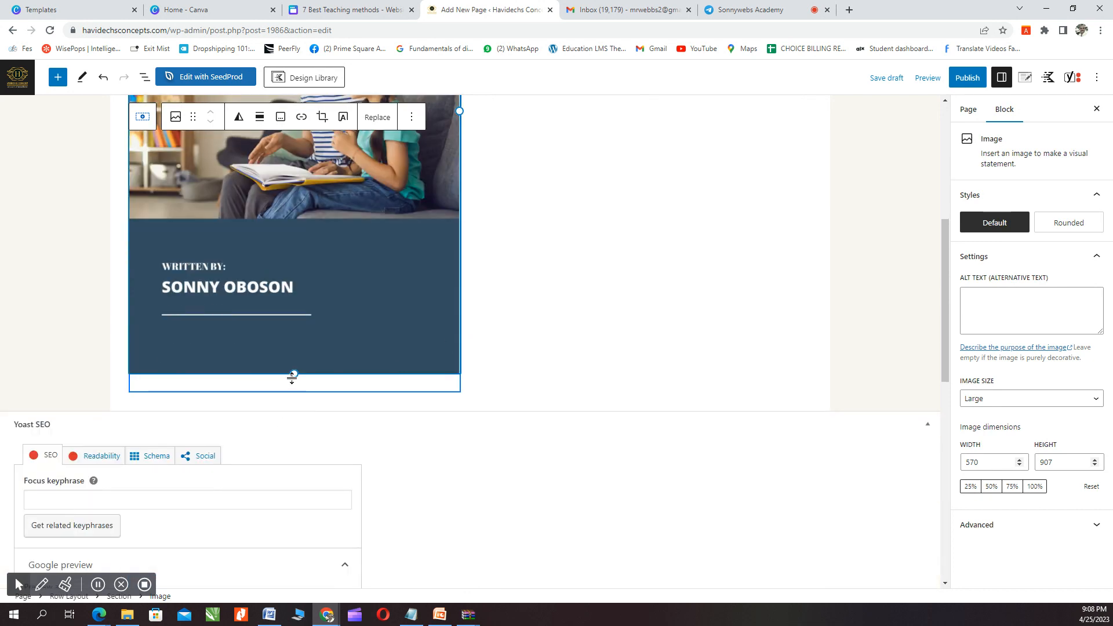
pyautogui.scroll(3, 292, 375)
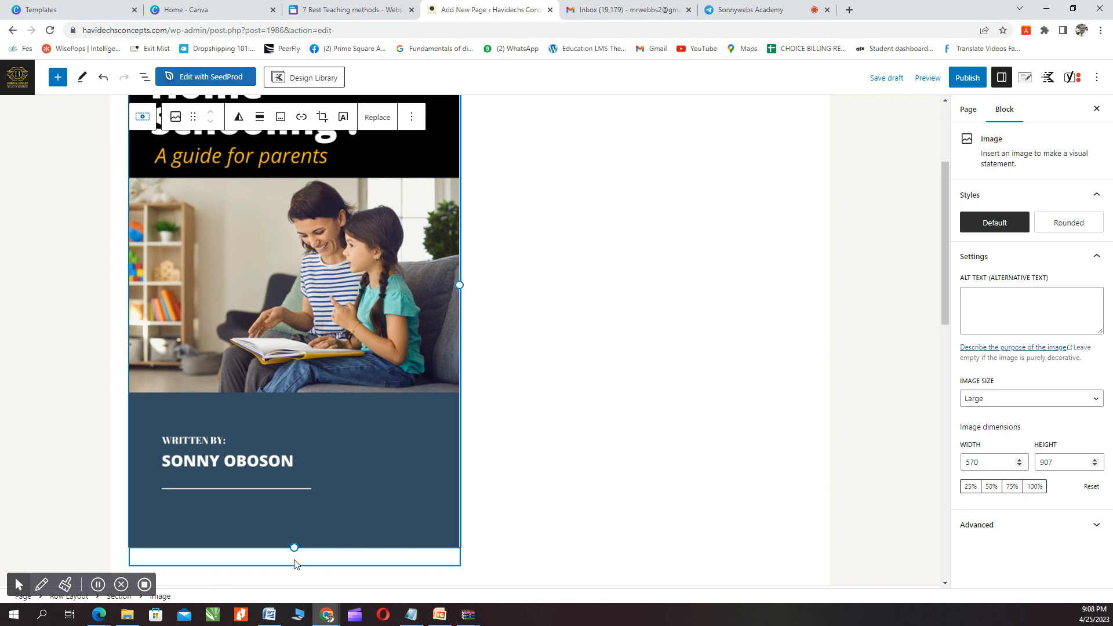
# Step: Shrink the Home Schooling cover image in the first column to about 344 × 547 pixels
pyautogui.moveTo(294, 548)
pyautogui.mouseDown()
pyautogui.moveTo(285, 497)
pyautogui.moveTo(303, 543)
pyautogui.moveTo(294, 547)
pyautogui.mouseUp()
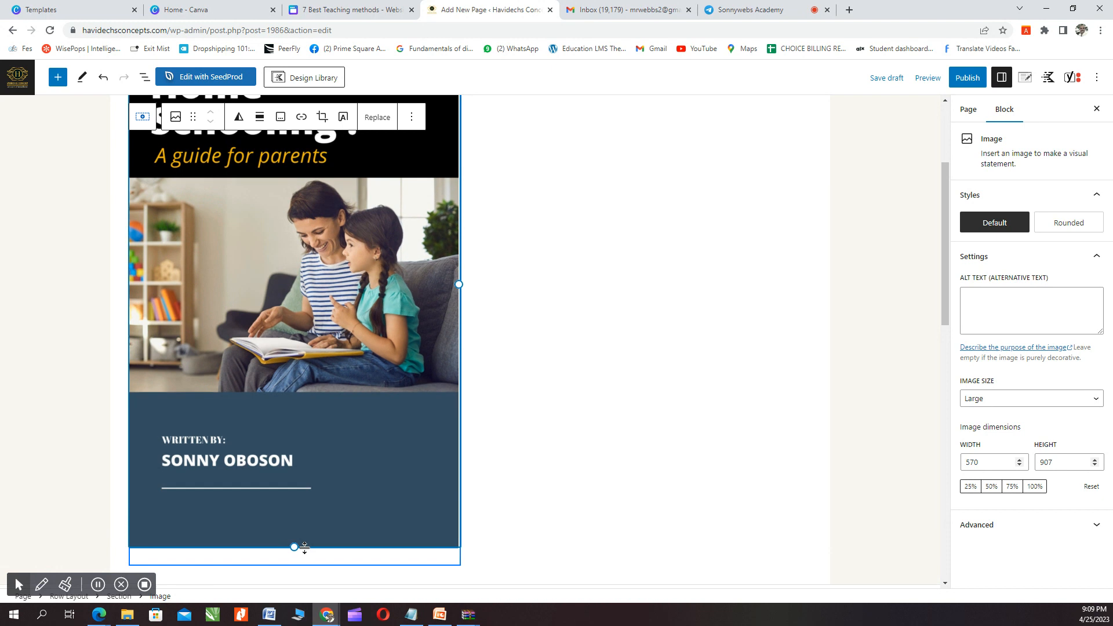
pyautogui.moveTo(457, 284); pyautogui.dragTo(326, 245)
pyautogui.scroll(2, 306, 352)
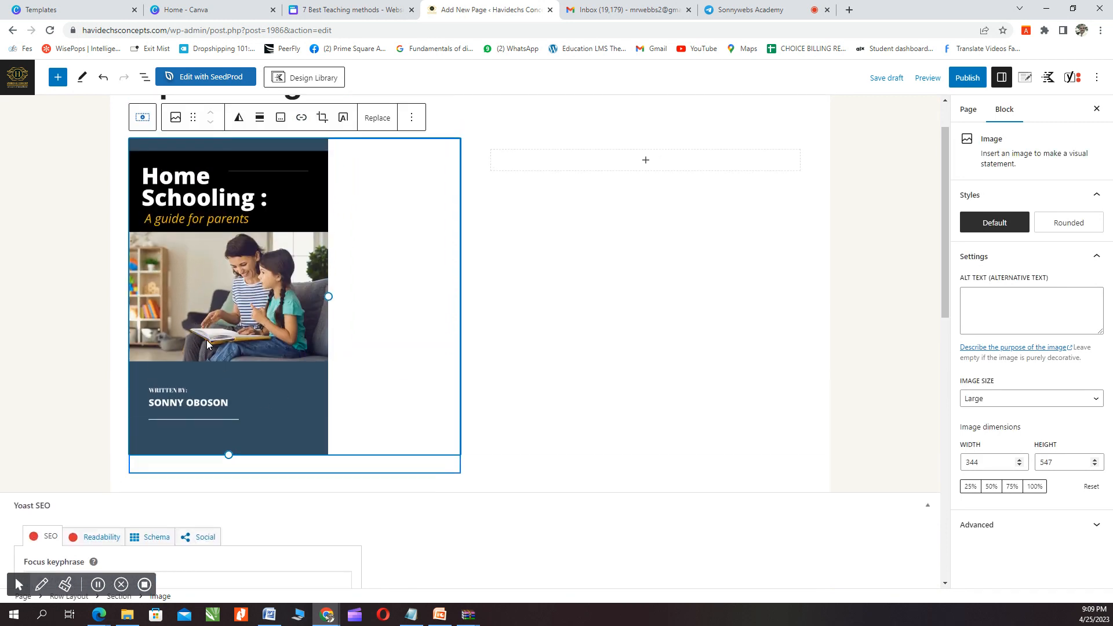
# Step: Center the book cover image in its column, and open the block inserter in the empty column beside it
pyautogui.scroll(1, 207, 340)
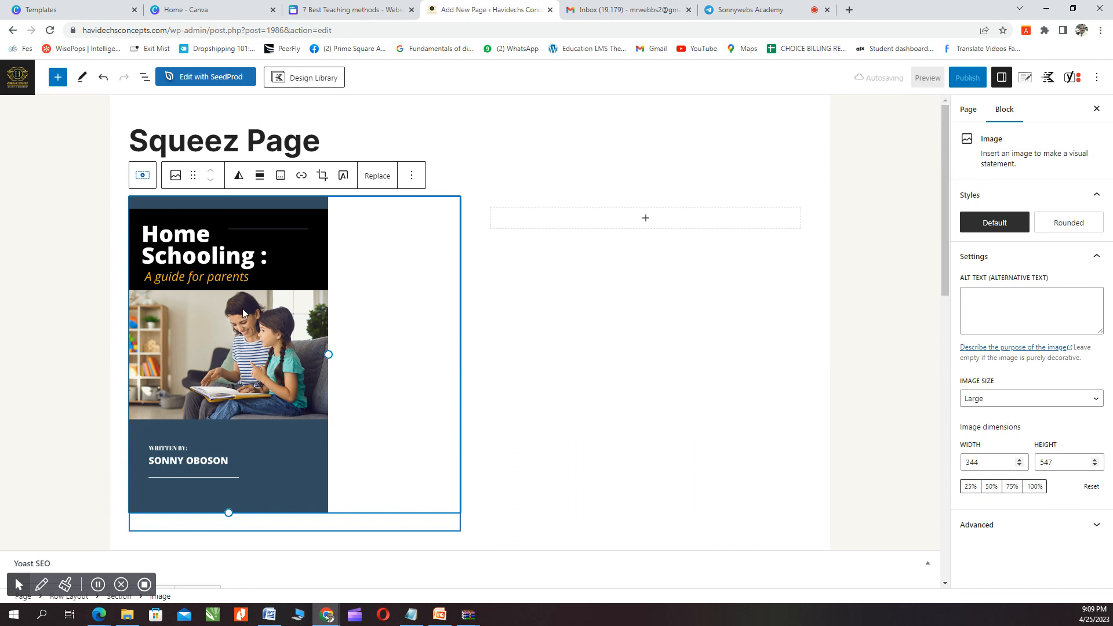
pyautogui.click(260, 177)
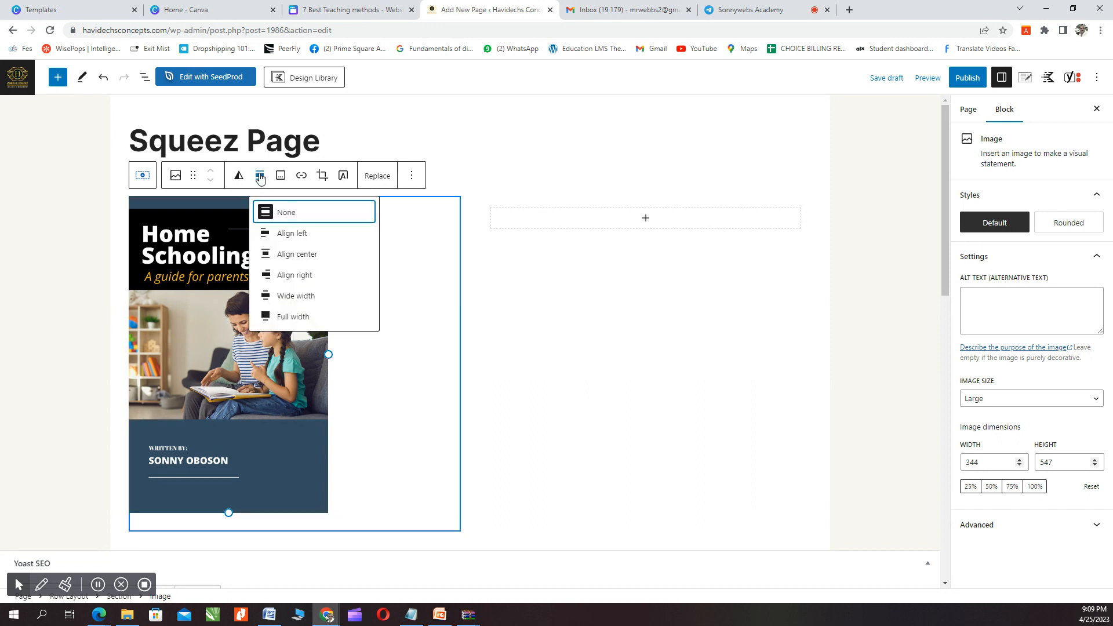
pyautogui.click(284, 261)
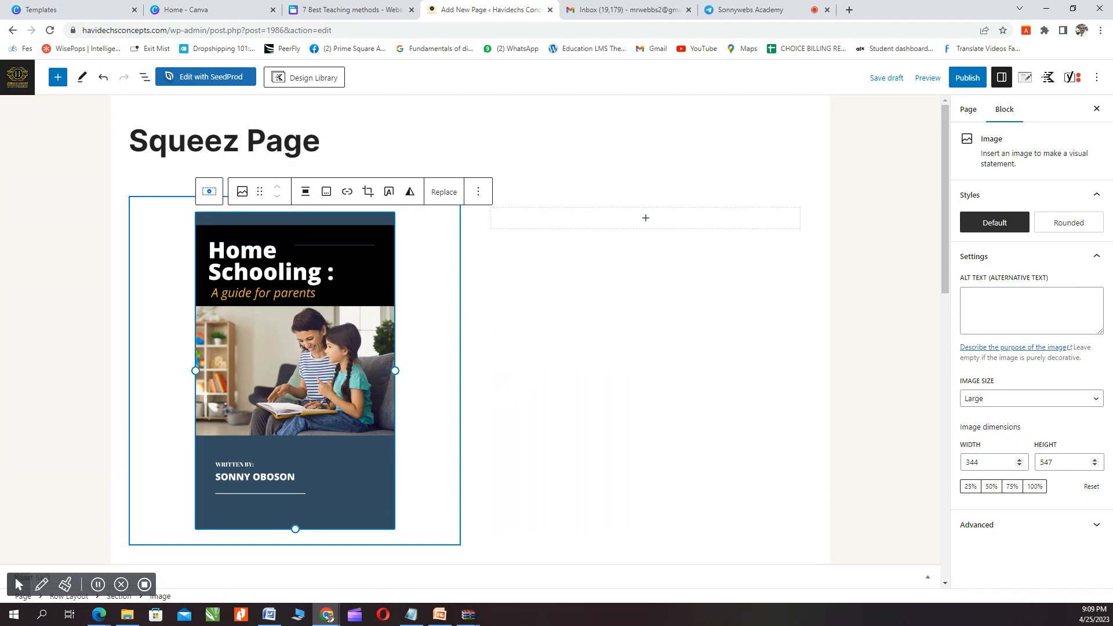
pyautogui.click(330, 140)
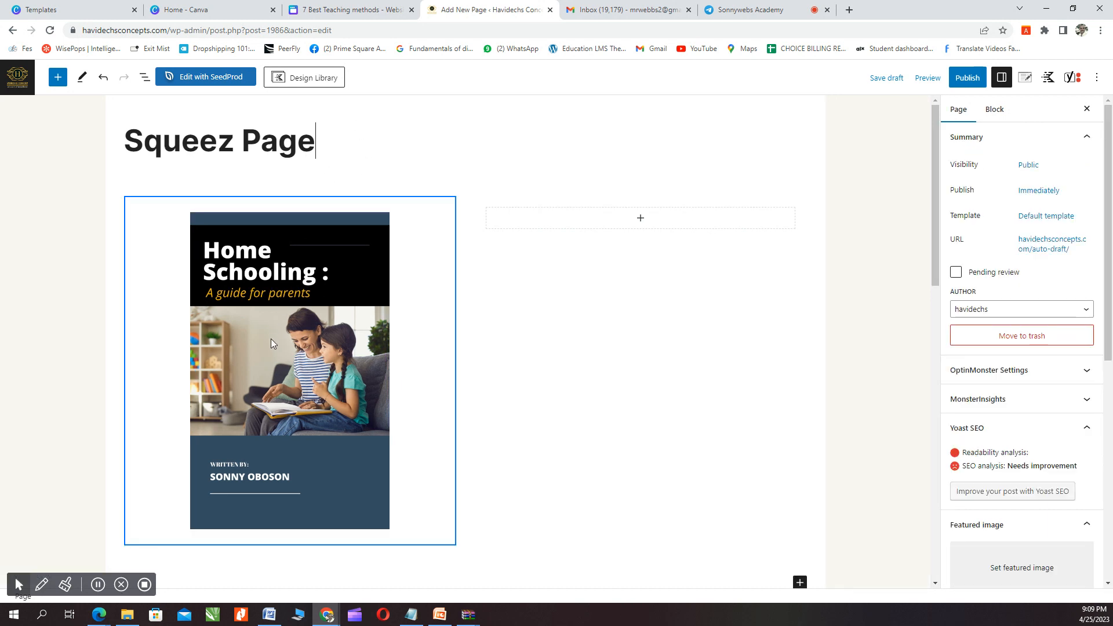
pyautogui.click(641, 222)
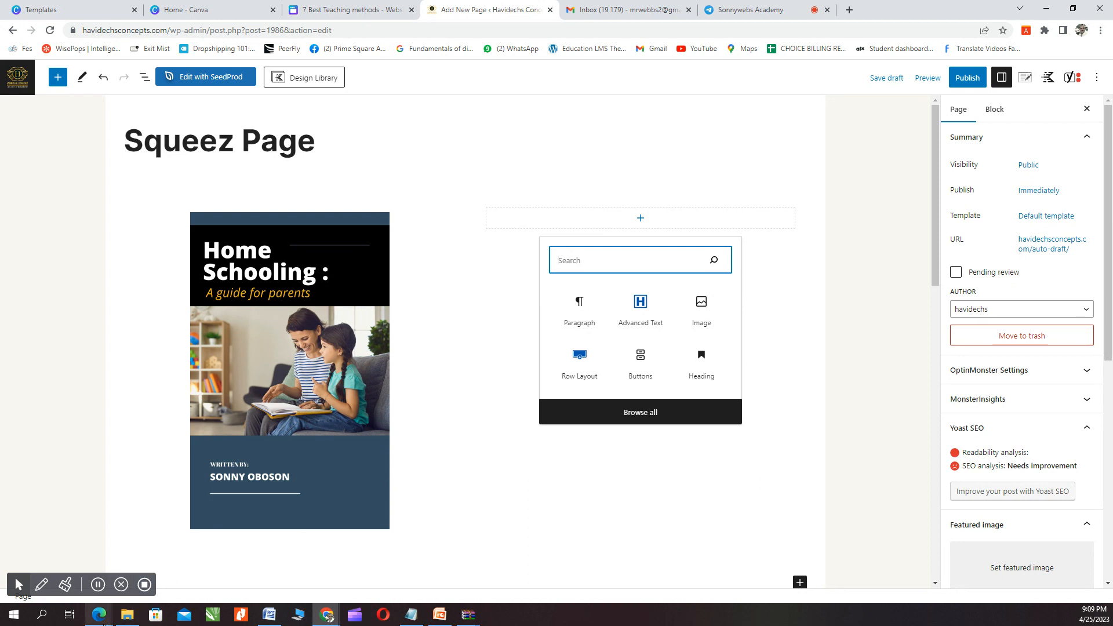
# Step: Switch to Edge and examine the headline, subheadline and instruction line of the sample "Online Advertising For Start-ups" squeeze page
pyautogui.moveTo(100, 616)
pyautogui.click(61, 574)
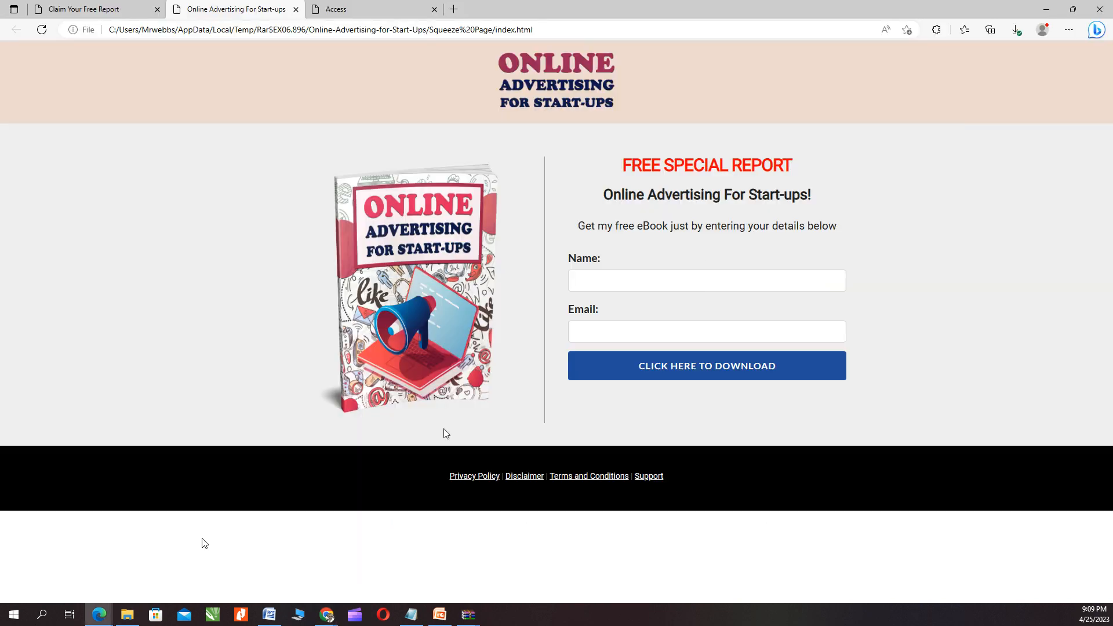
pyautogui.moveTo(623, 165); pyautogui.dragTo(798, 167)
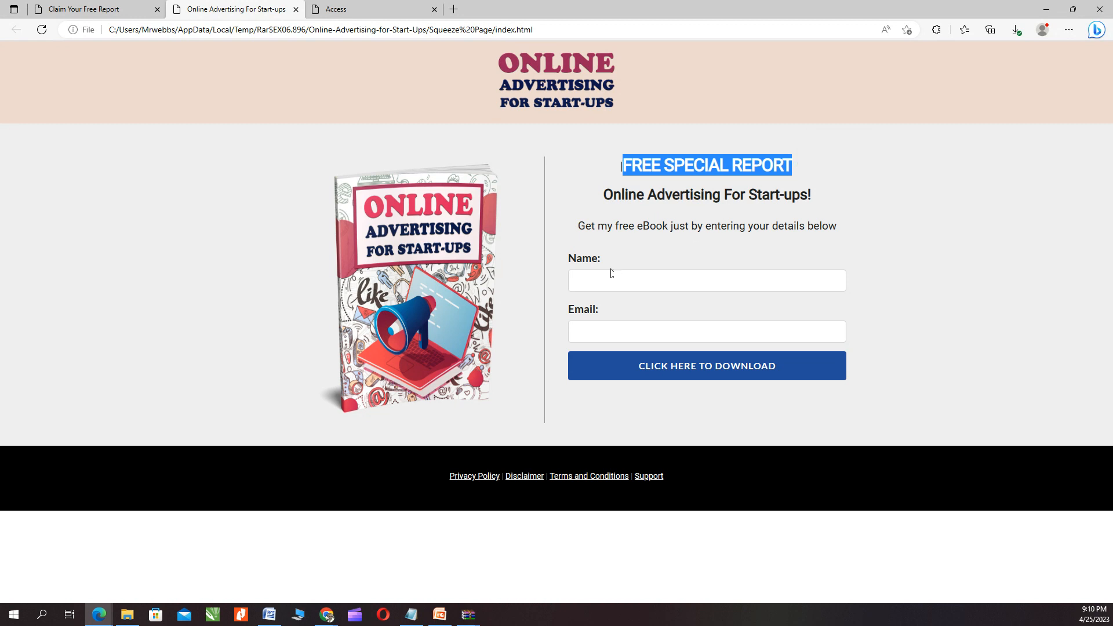
pyautogui.click(653, 172)
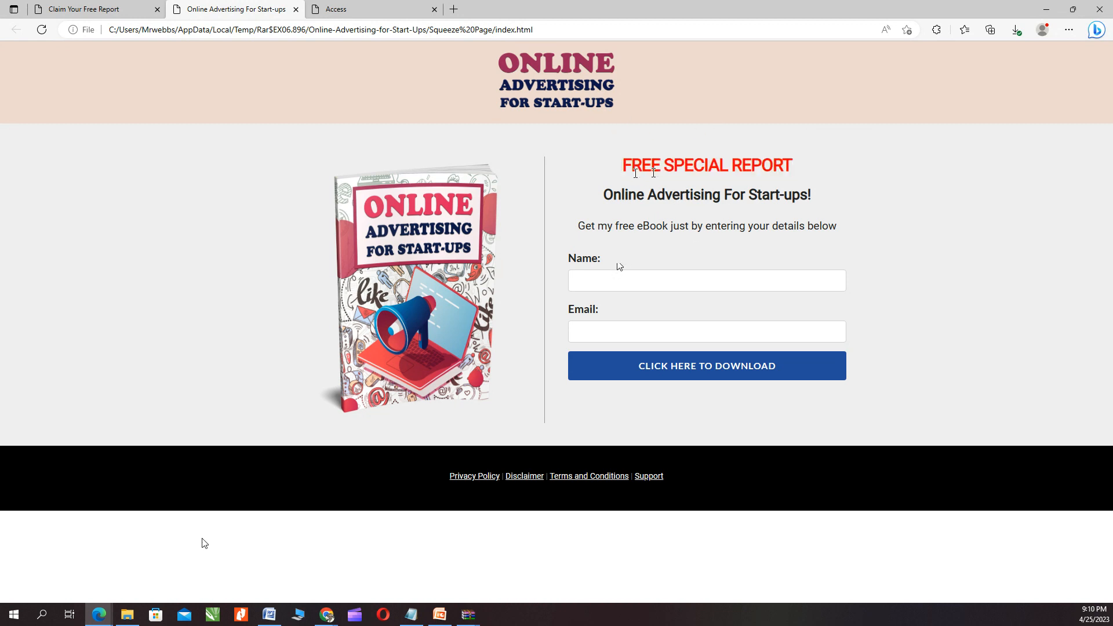
pyautogui.moveTo(623, 167); pyautogui.dragTo(842, 223)
pyautogui.click(645, 166)
pyautogui.moveTo(624, 167); pyautogui.dragTo(806, 166)
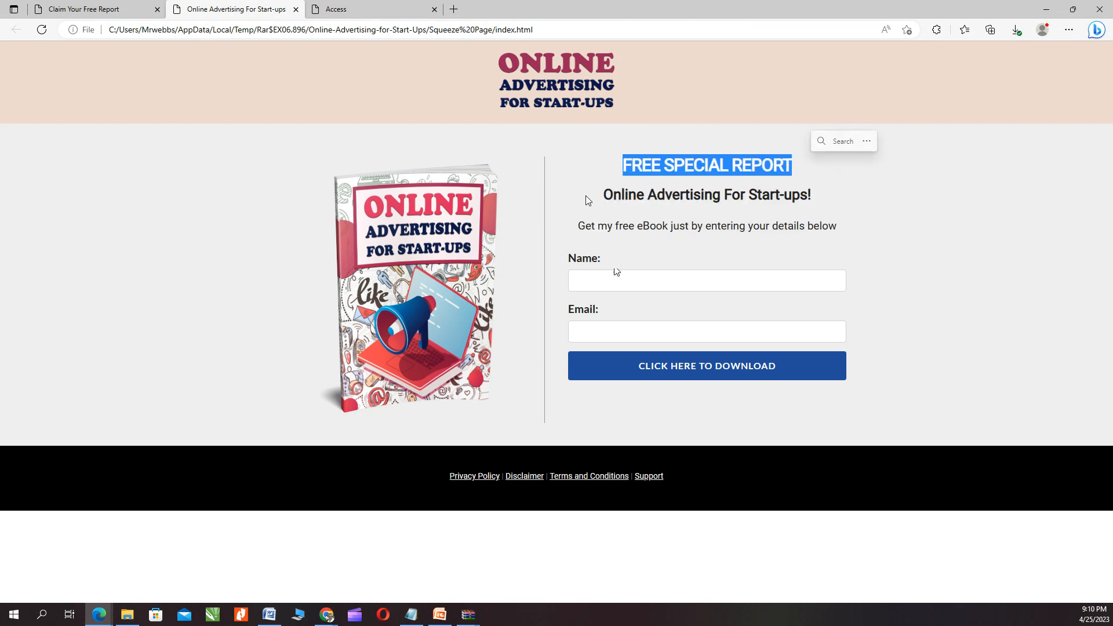
pyautogui.moveTo(604, 195); pyautogui.dragTo(825, 192)
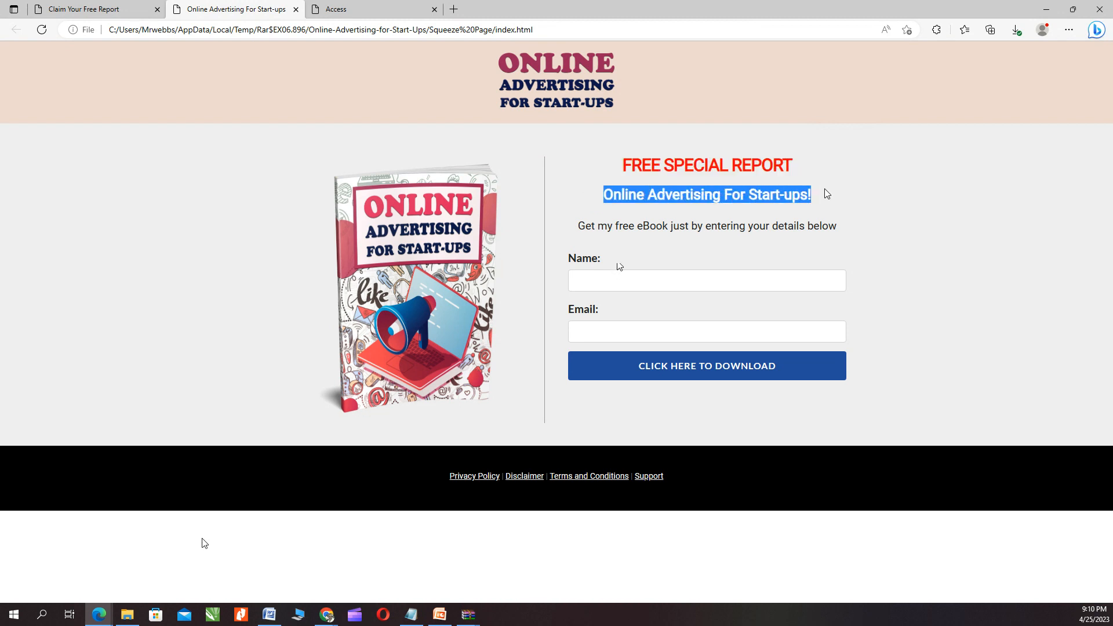
pyautogui.moveTo(578, 226); pyautogui.dragTo(835, 223)
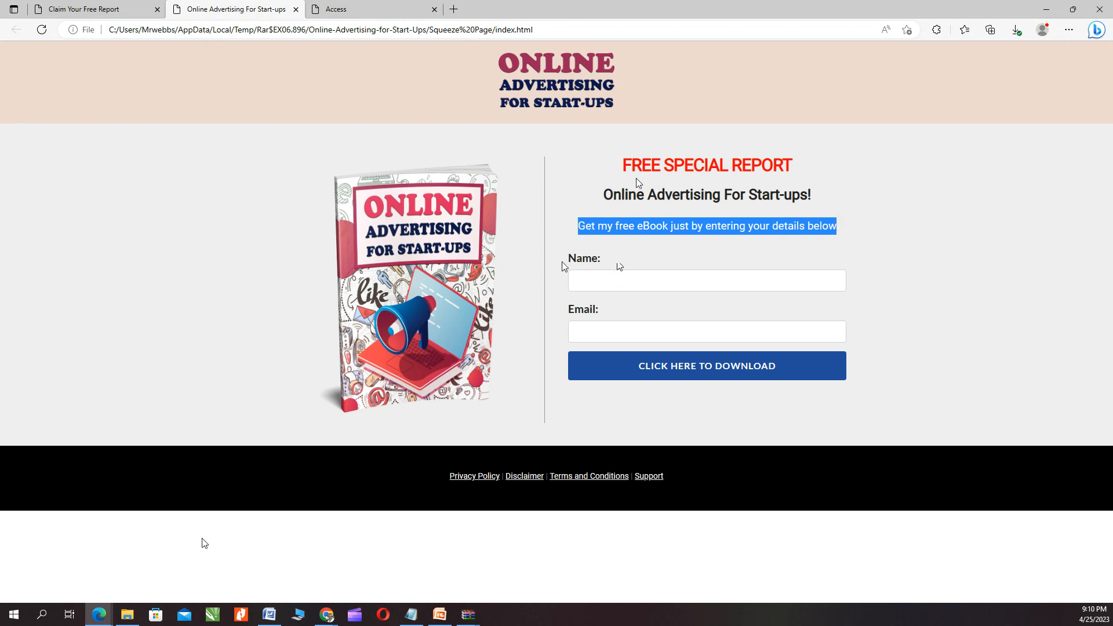
pyautogui.moveTo(626, 164); pyautogui.dragTo(848, 164)
pyautogui.moveTo(604, 197); pyautogui.dragTo(845, 194)
pyautogui.moveTo(578, 226); pyautogui.dragTo(865, 226)
# Step: Examine the sample page's name and email fields together with the text lines above the form
pyautogui.click(581, 277)
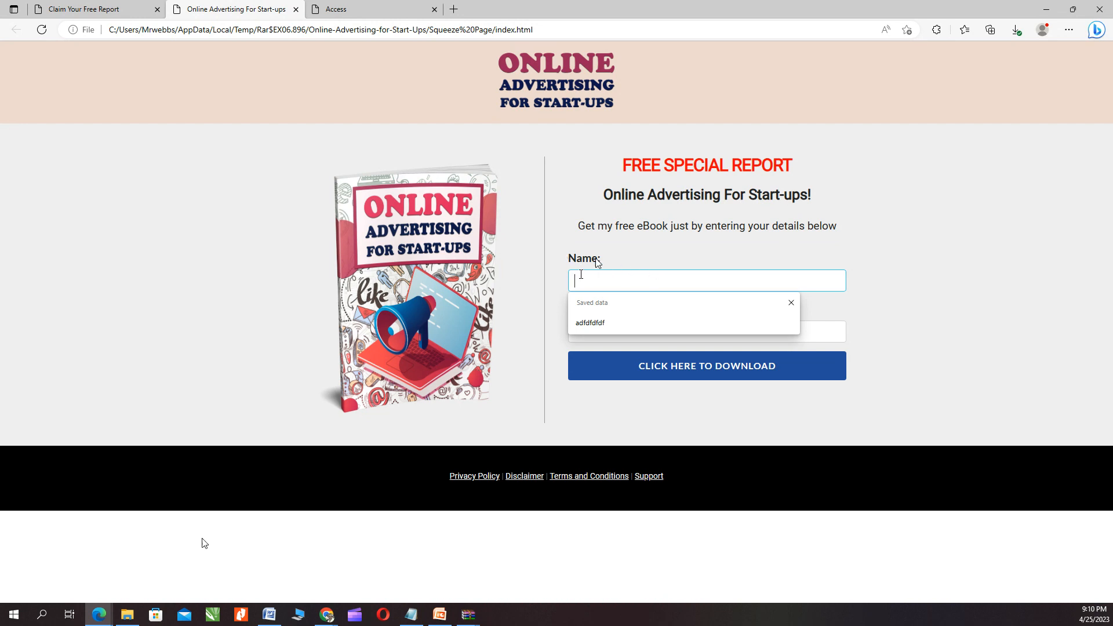
pyautogui.click(584, 276)
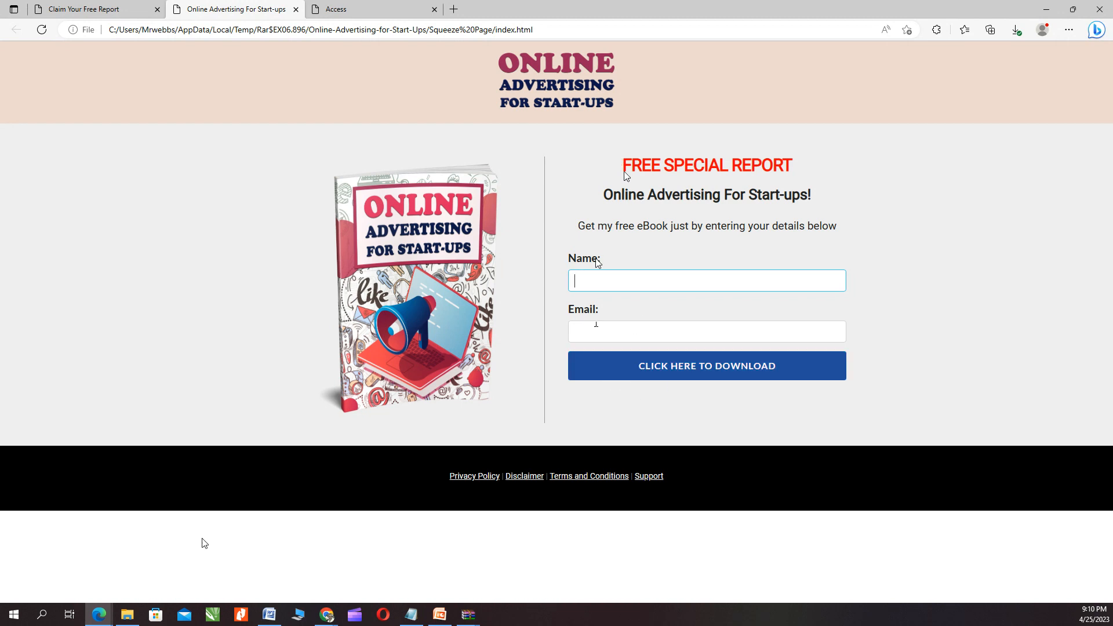
pyautogui.moveTo(624, 166); pyautogui.dragTo(858, 162)
pyautogui.moveTo(605, 195); pyautogui.dragTo(859, 209)
pyautogui.moveTo(580, 227); pyautogui.dragTo(679, 224)
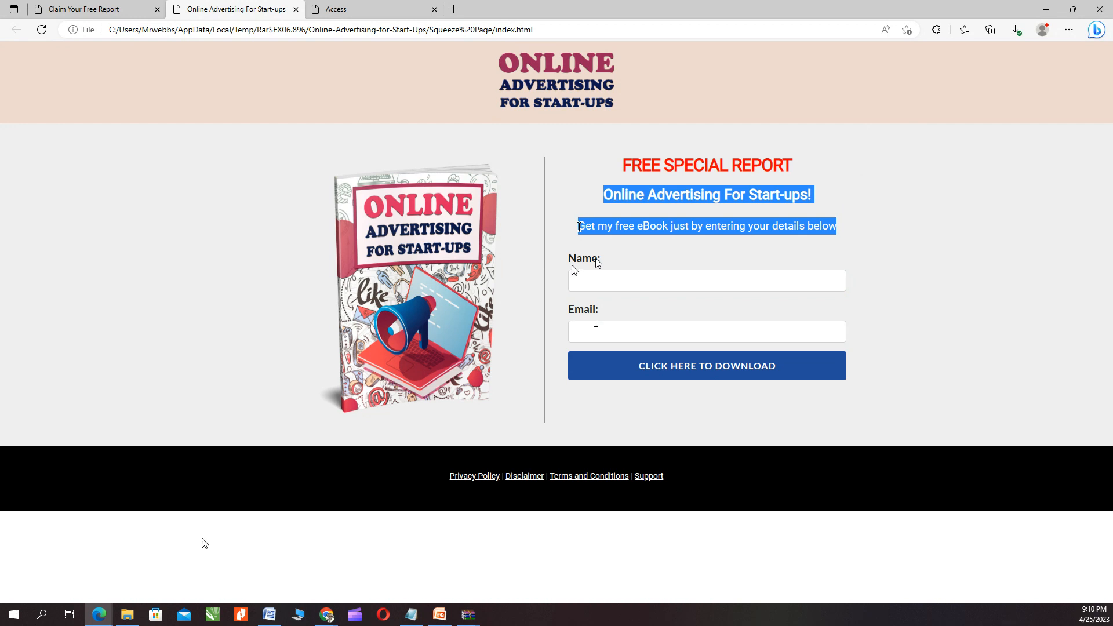
pyautogui.click(576, 273)
pyautogui.click(581, 326)
pyautogui.click(546, 369)
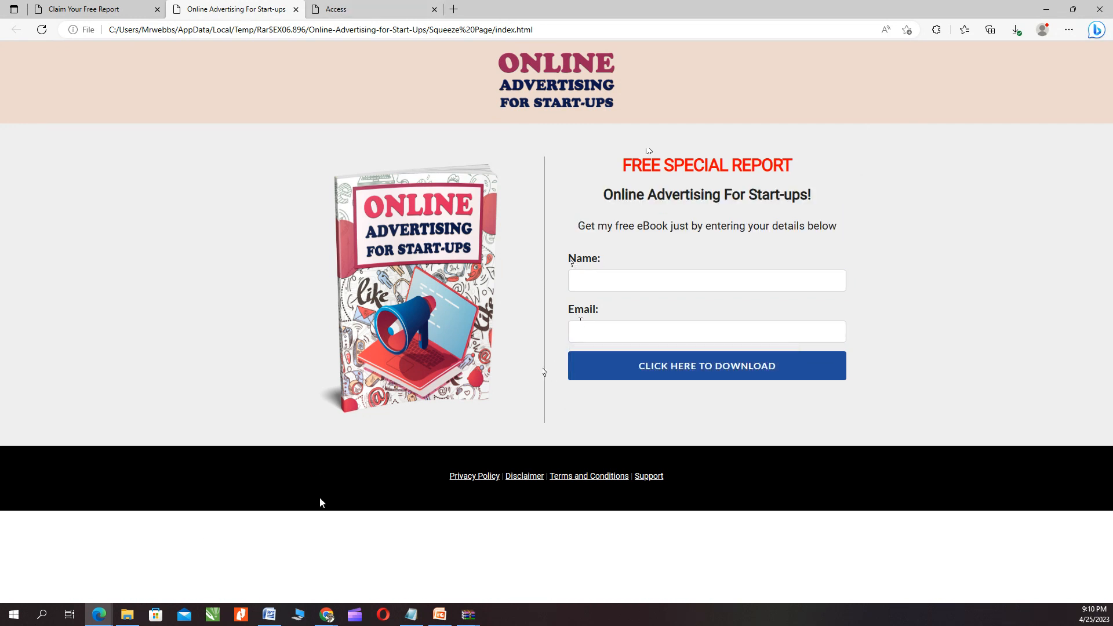
# Step: Switch back to the Squeez Page editor in Chrome
pyautogui.click(328, 617)
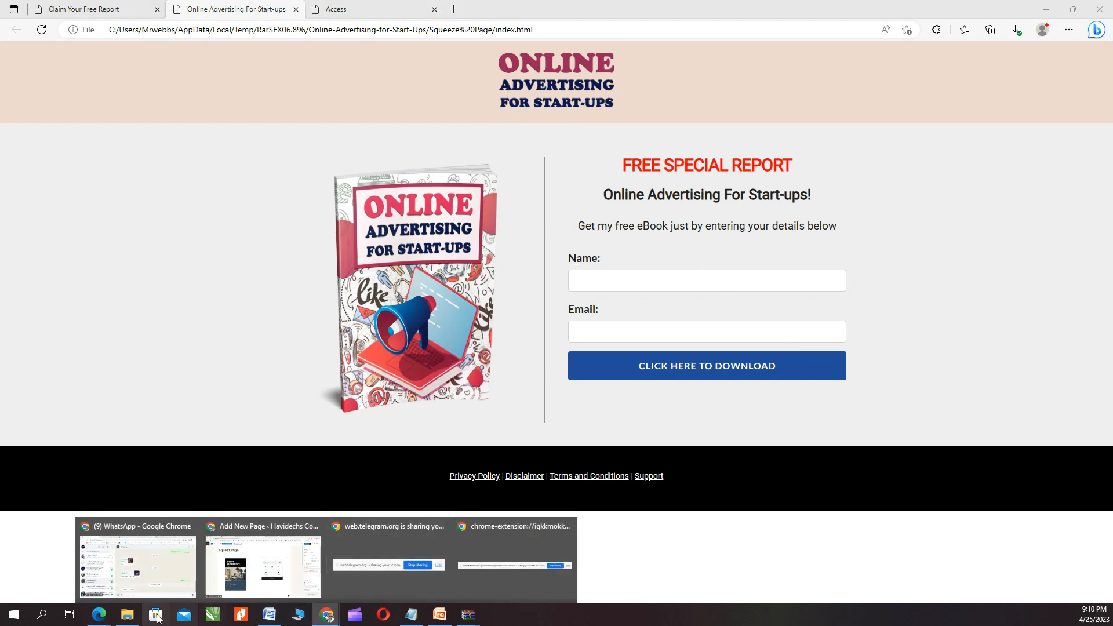
pyautogui.click(326, 618)
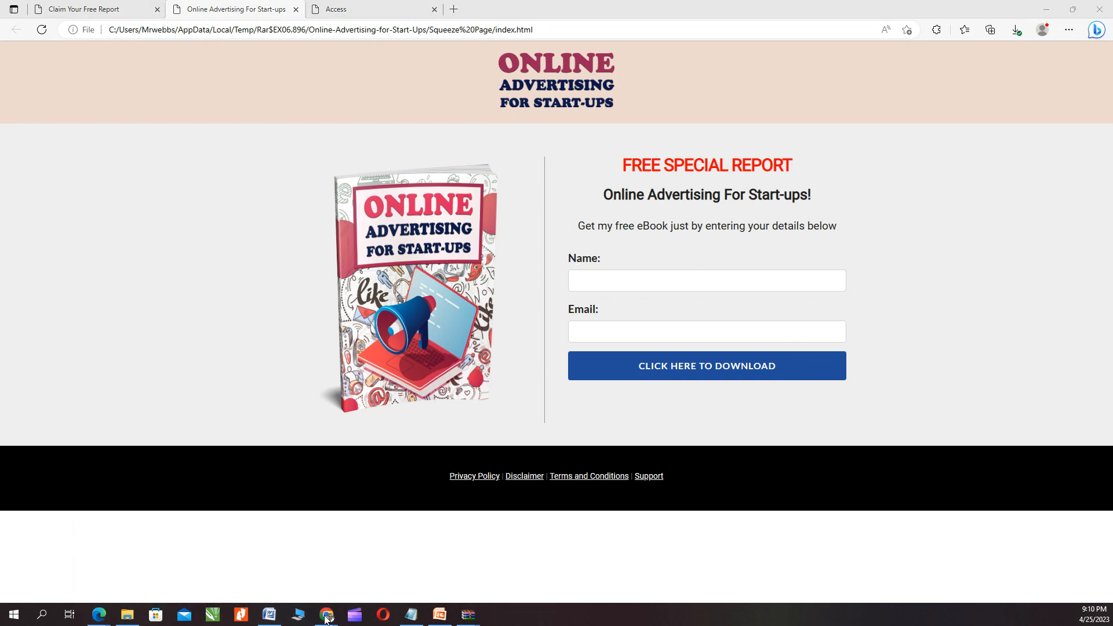
pyautogui.click(326, 618)
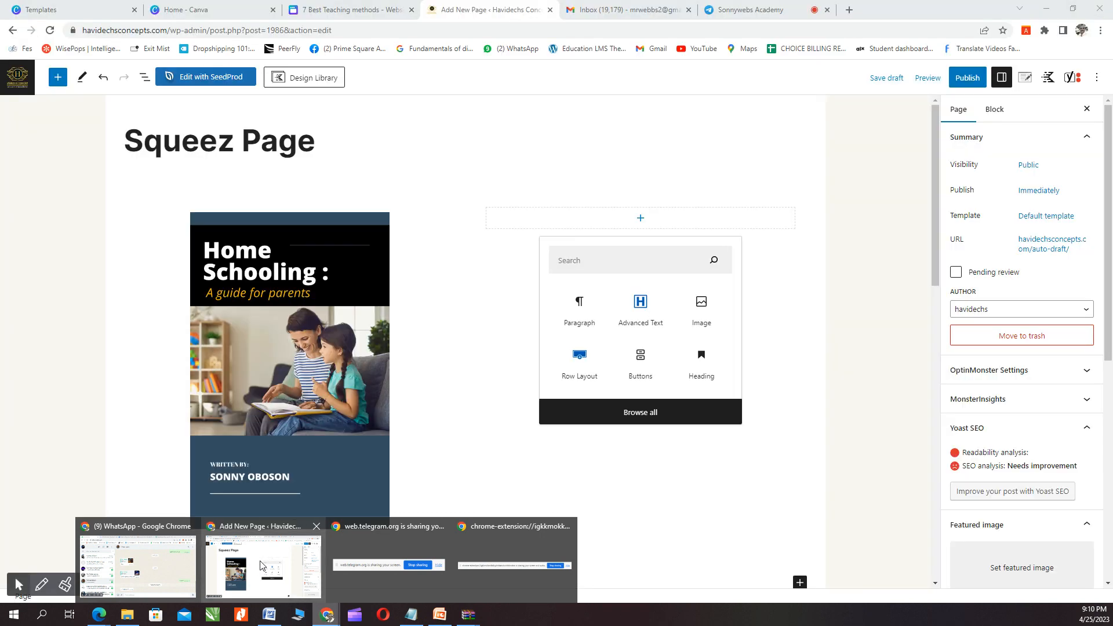
pyautogui.click(261, 565)
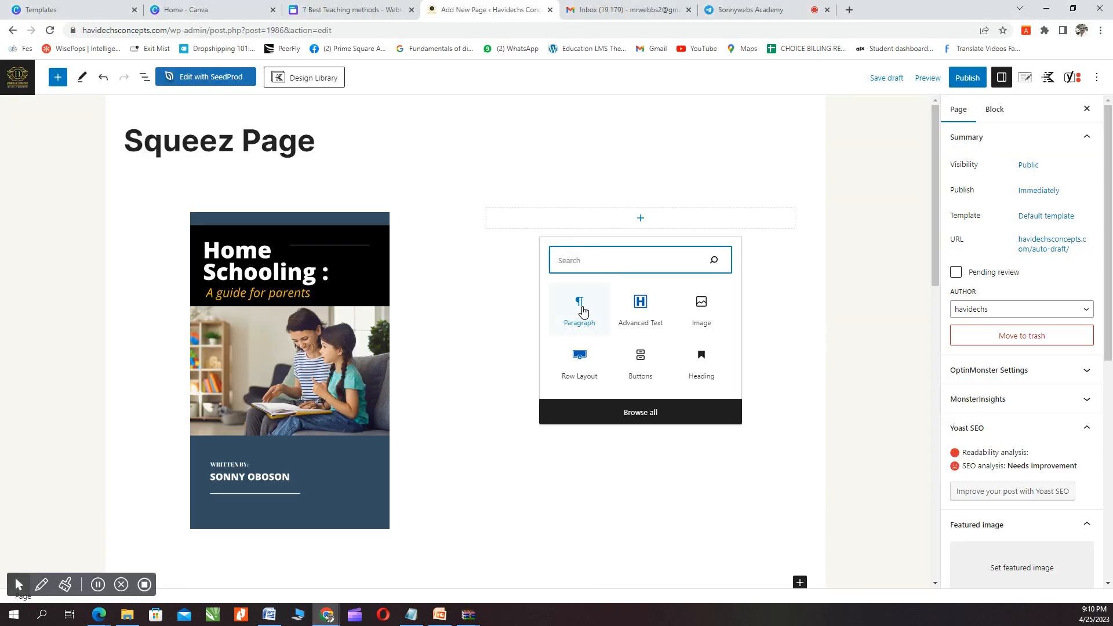
pyautogui.click(581, 309)
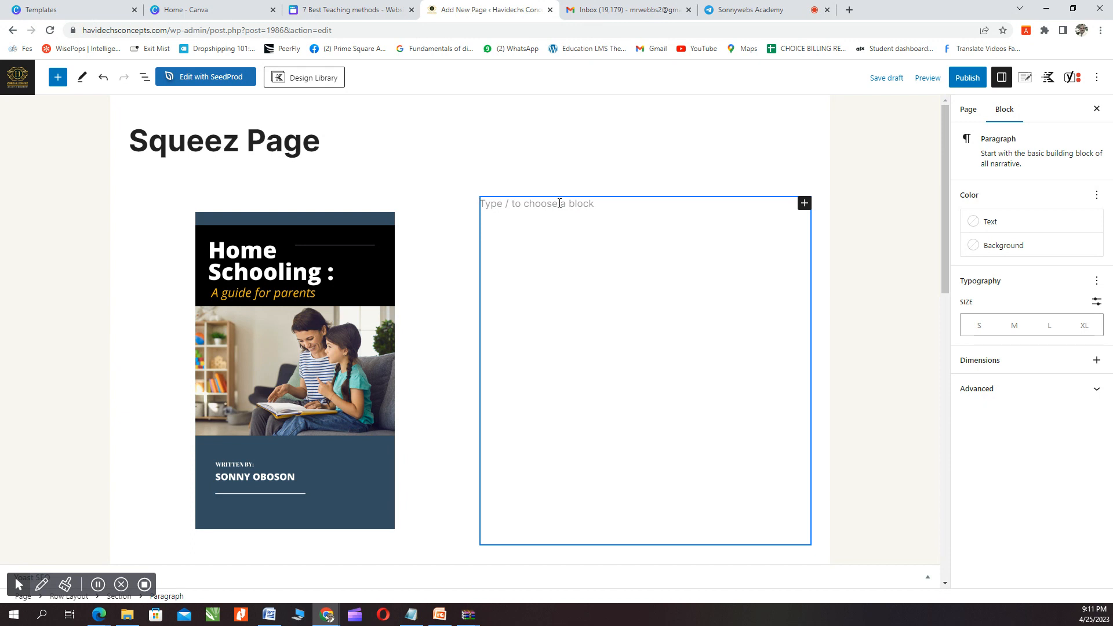
pyautogui.write('Free')
pyautogui.press('BackSpace')
pyautogui.press('BackSpace')
pyautogui.press('BackSpace')
pyautogui.press('BackSpace')
pyautogui.write('S')
pyautogui.press('BackSpace')
pyautogui.press('BackSpace')
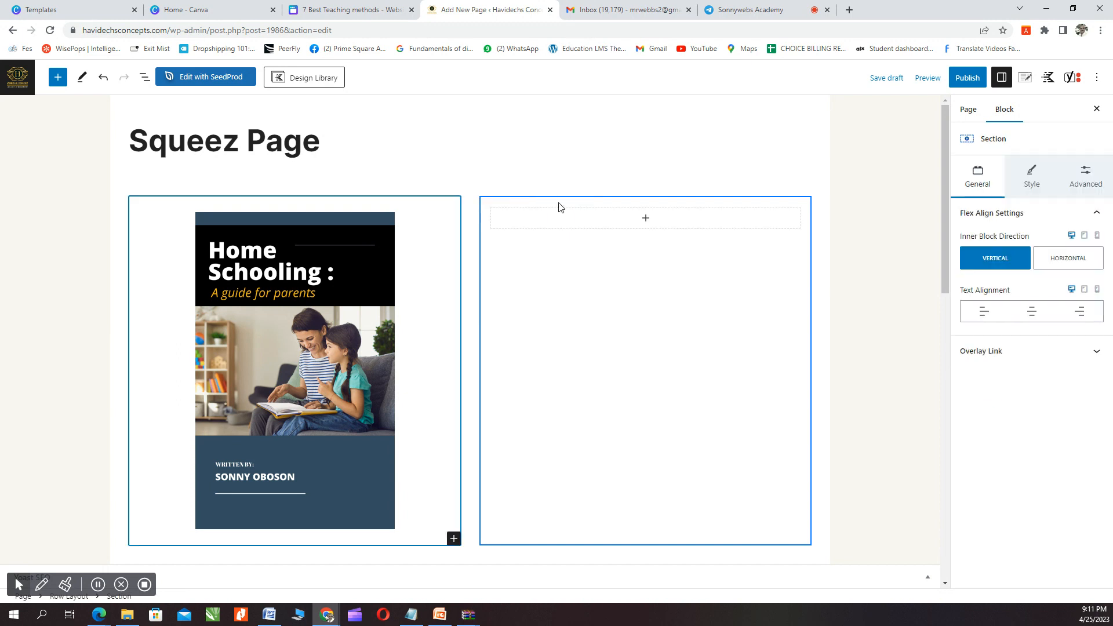
# Step: Insert a Paragraph block in the empty column beside the book cover
pyautogui.scroll(-7, 561, 207)
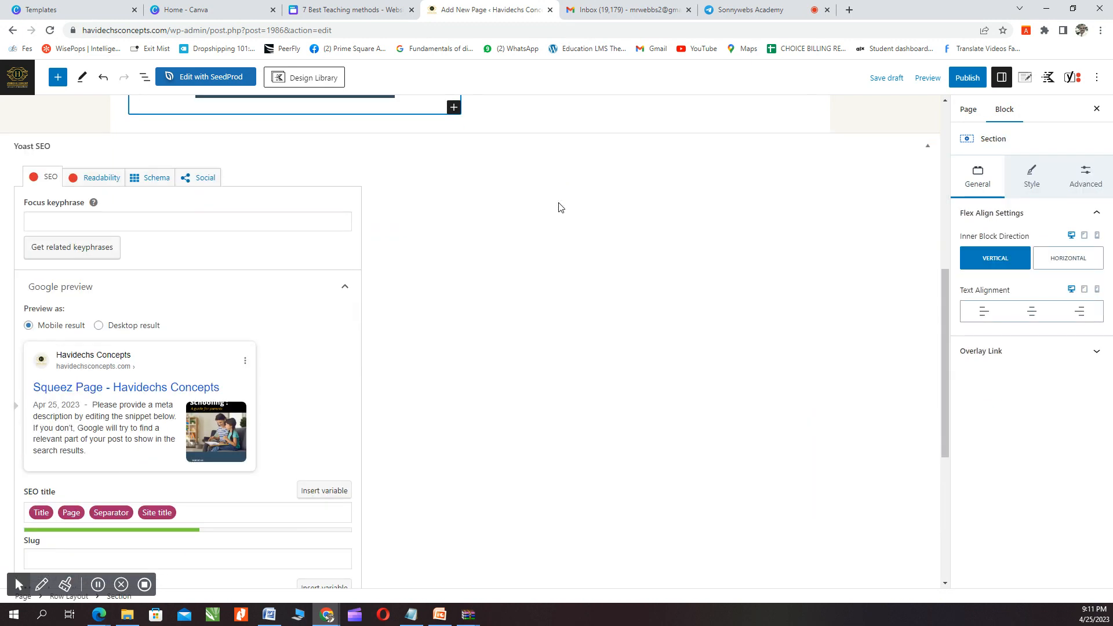
pyautogui.scroll(7, 559, 242)
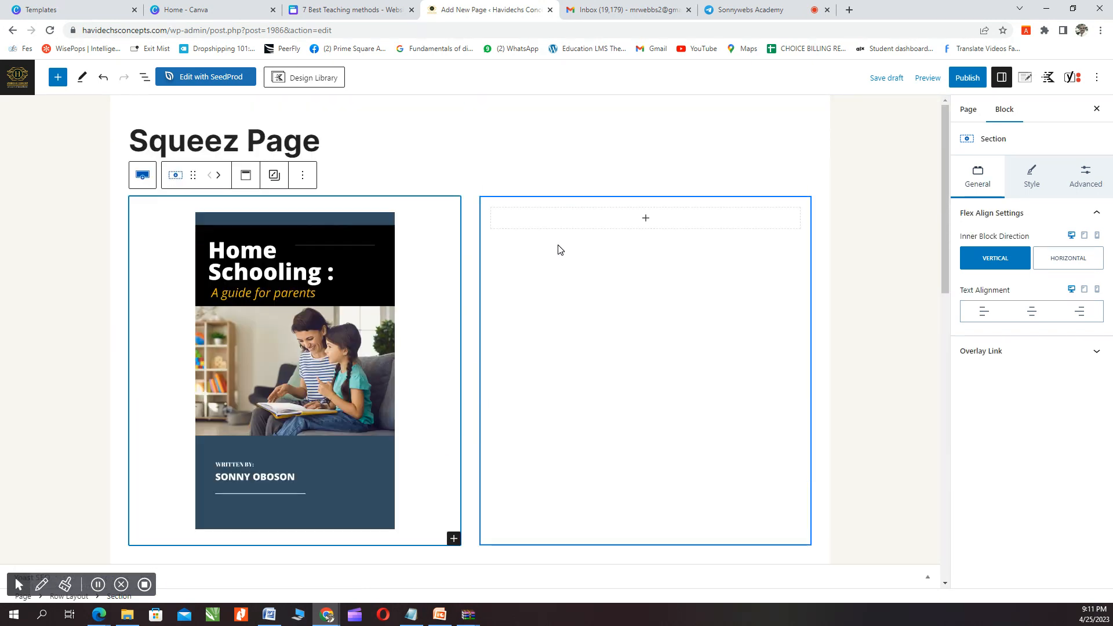
pyautogui.click(646, 220)
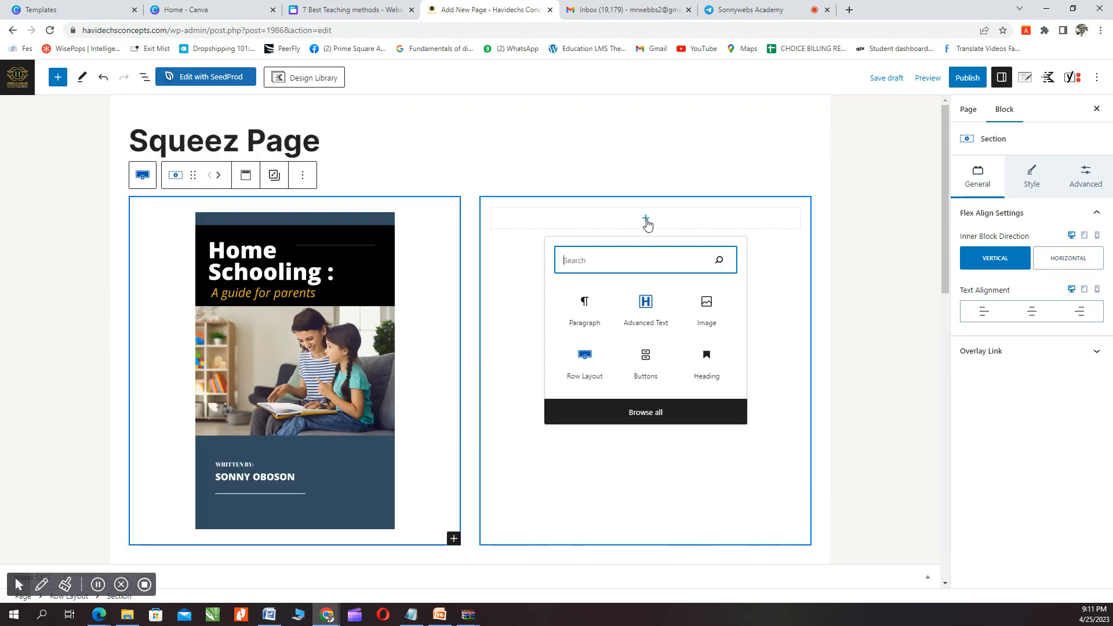
pyautogui.click(586, 316)
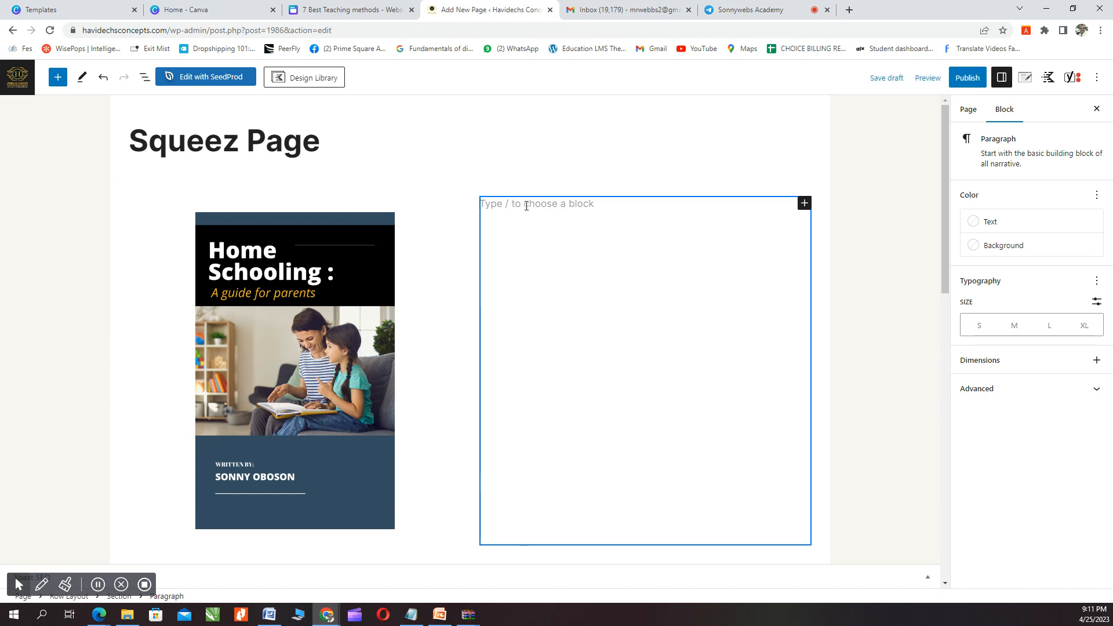
pyautogui.write('vnmnmn')
pyautogui.press('BackSpace')
pyautogui.press('BackSpace')
pyautogui.press('BackSpace')
pyautogui.press('BackSpace')
pyautogui.press('BackSpace')
pyautogui.press('BackSpace')
# Step: Enter "FREE SPECIAL EBOOK FOR PARENTS" in the new paragraph and make the whole line bold
pyautogui.write('FREE')
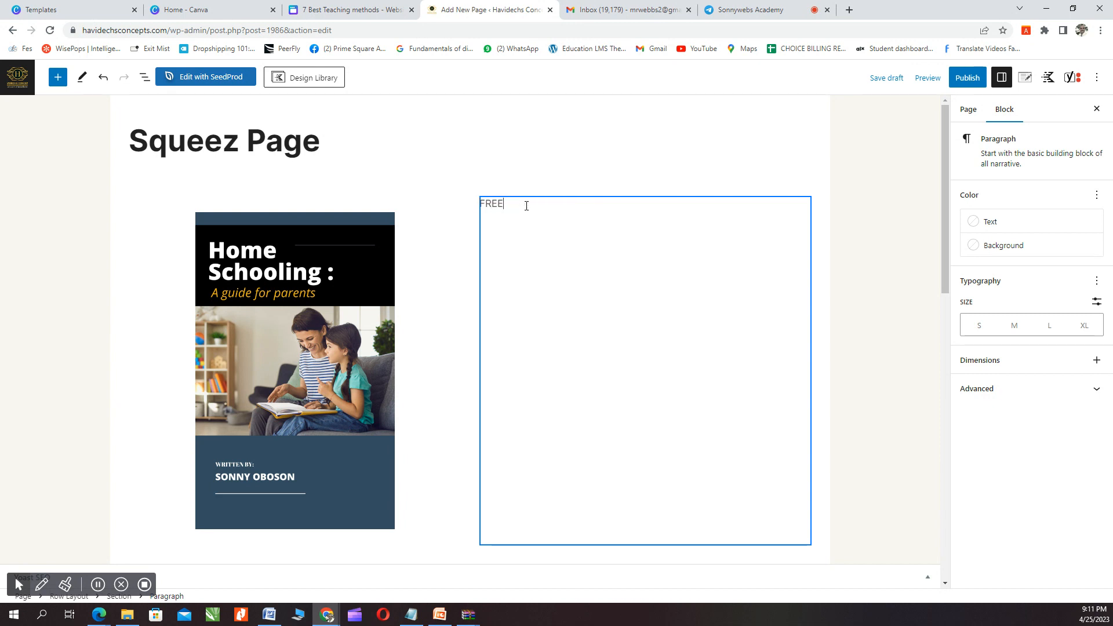
pyautogui.write(' SPECIAL EBOK')
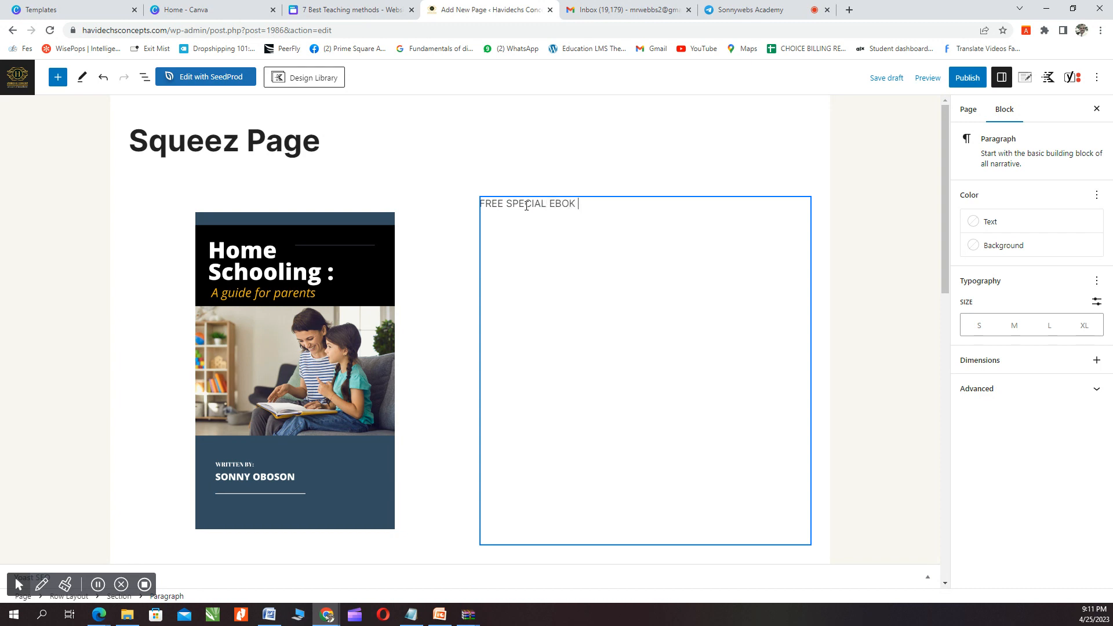
pyautogui.press('BackSpace')
pyautogui.write('OK FOR PARENTS')
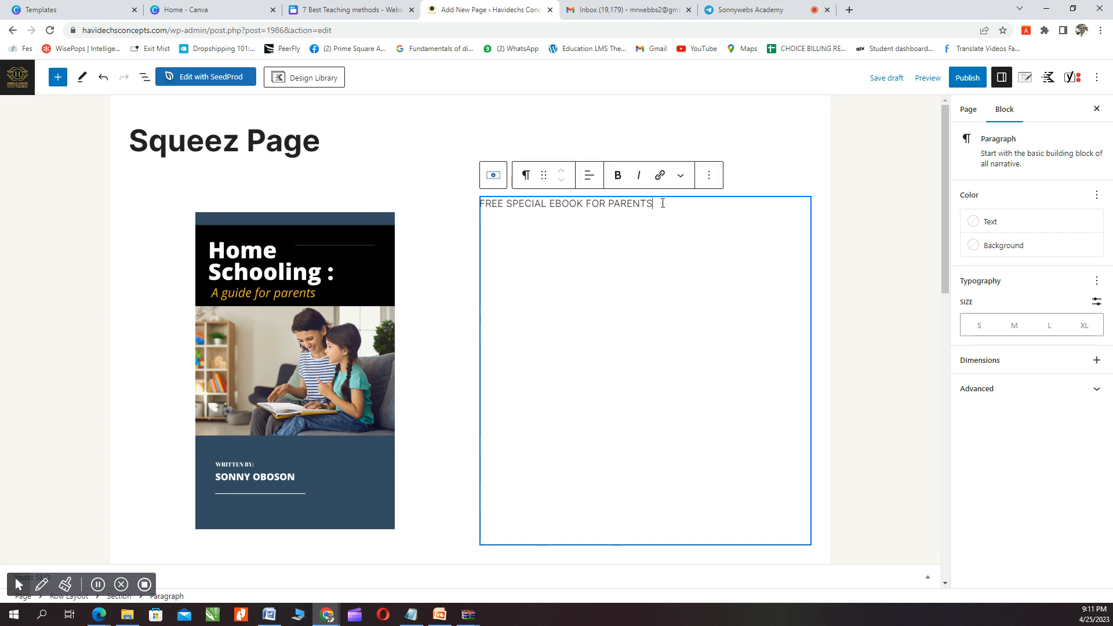
pyautogui.moveTo(661, 205); pyautogui.dragTo(476, 208)
pyautogui.click(619, 175)
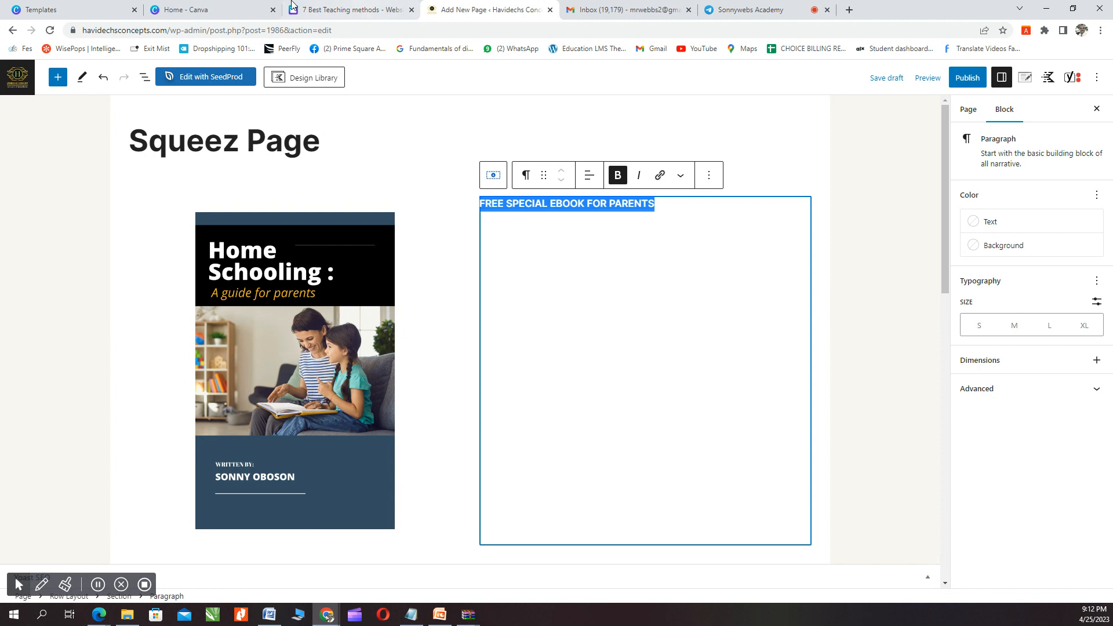
# Step: Unmute the microphone in the Telegram video chat, and return to the Squeez Page editor
pyautogui.click(747, 10)
pyautogui.click(558, 451)
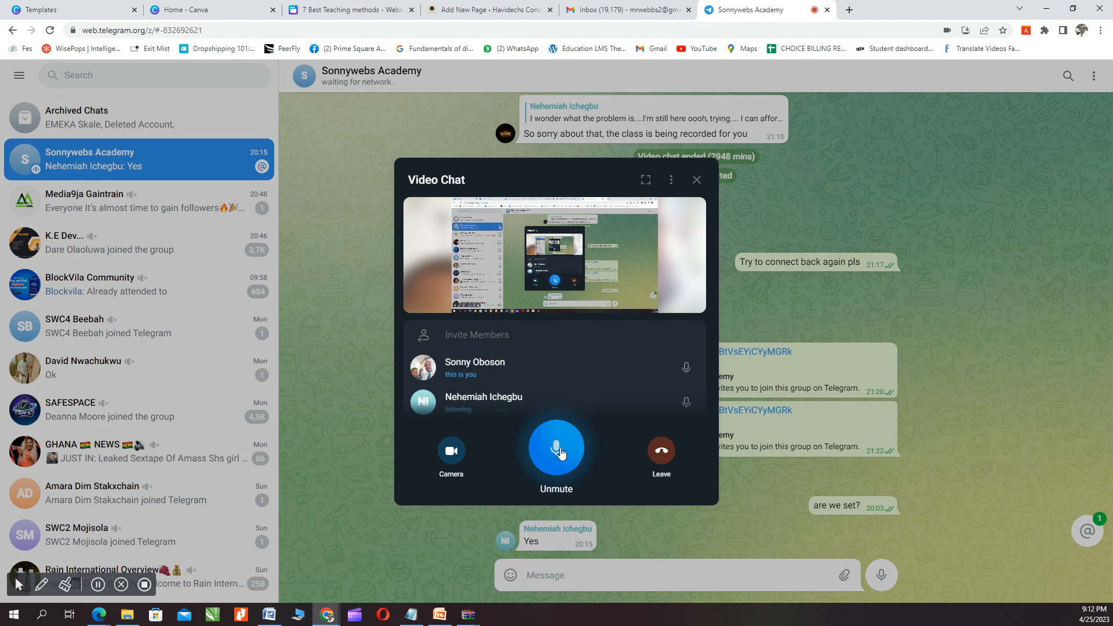
pyautogui.click(558, 450)
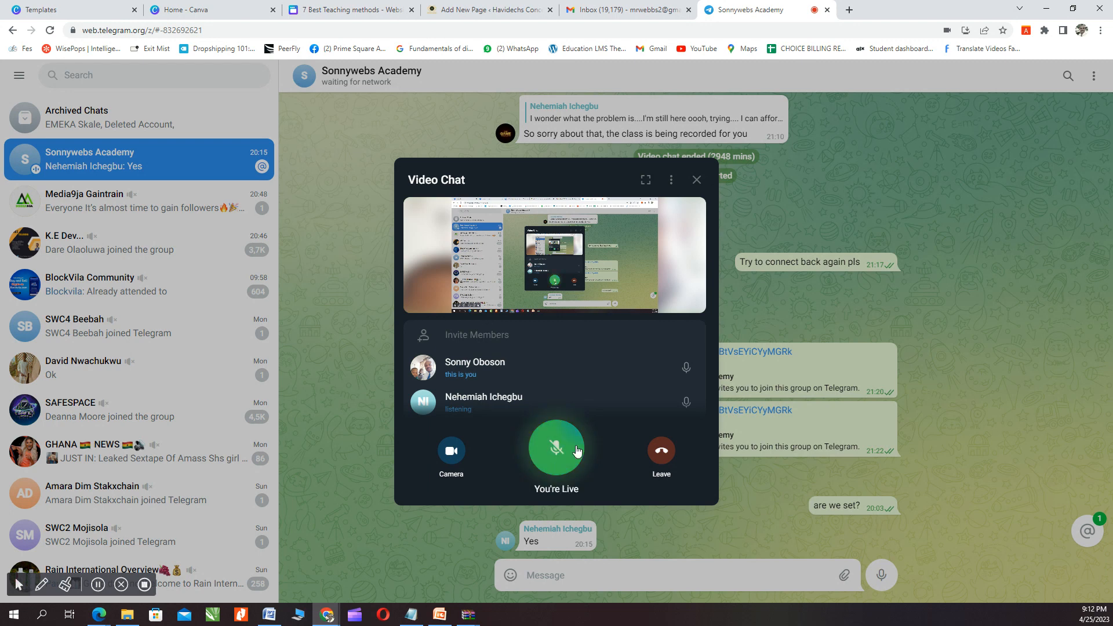
pyautogui.click(460, 7)
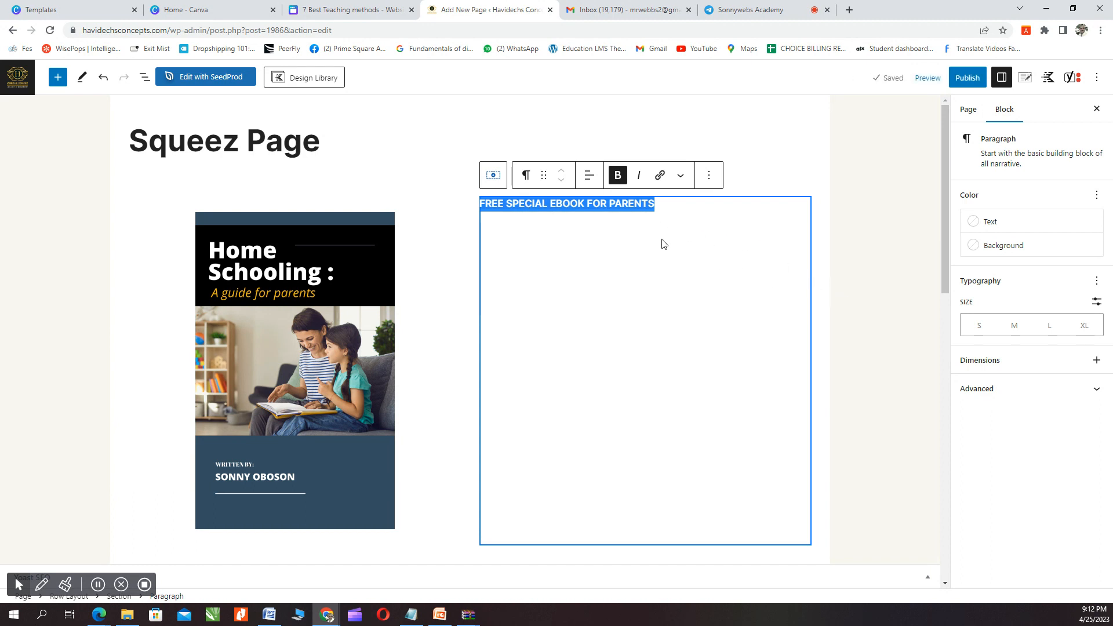
# Step: Check the headline styling on the sample squeeze page in Edge, and return to the Squeez Page editor in Chrome
pyautogui.click(548, 219)
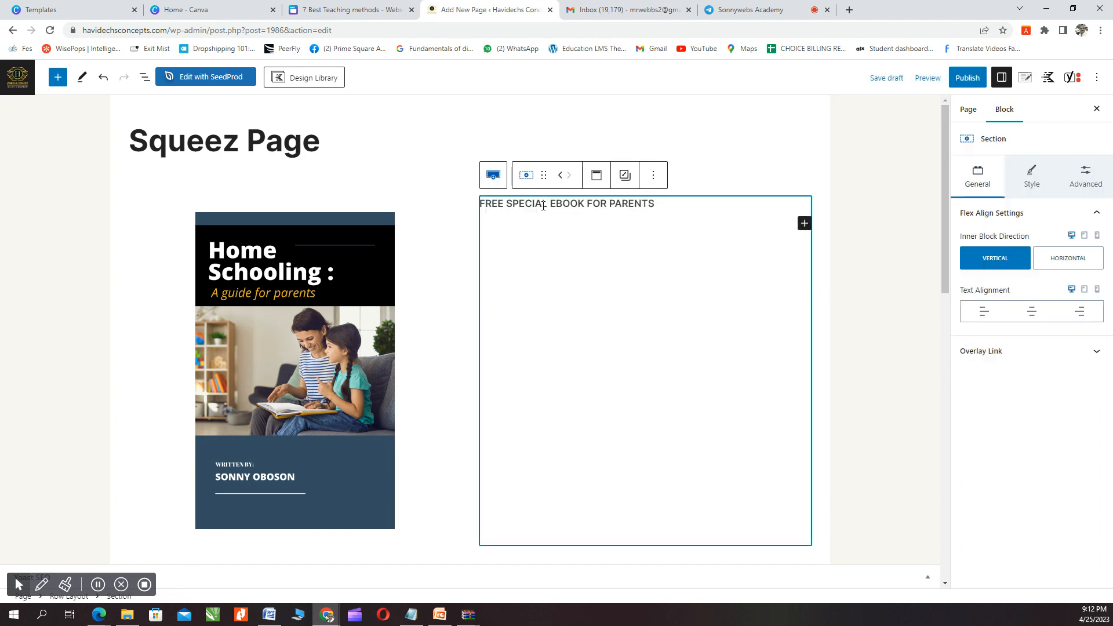
pyautogui.click(544, 206)
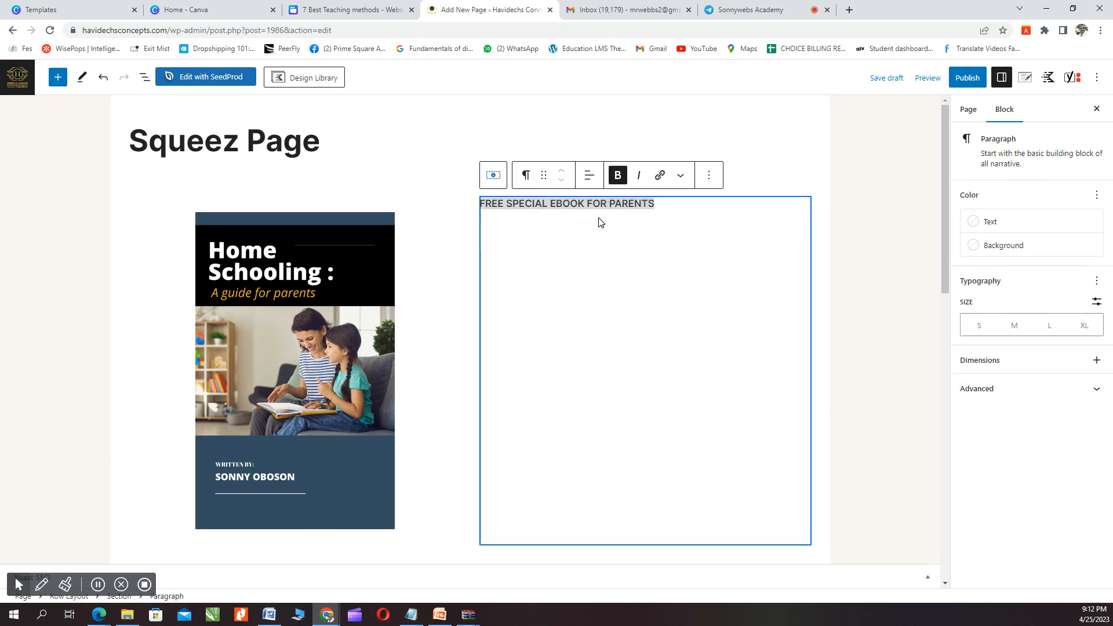
pyautogui.click(99, 615)
pyautogui.click(64, 581)
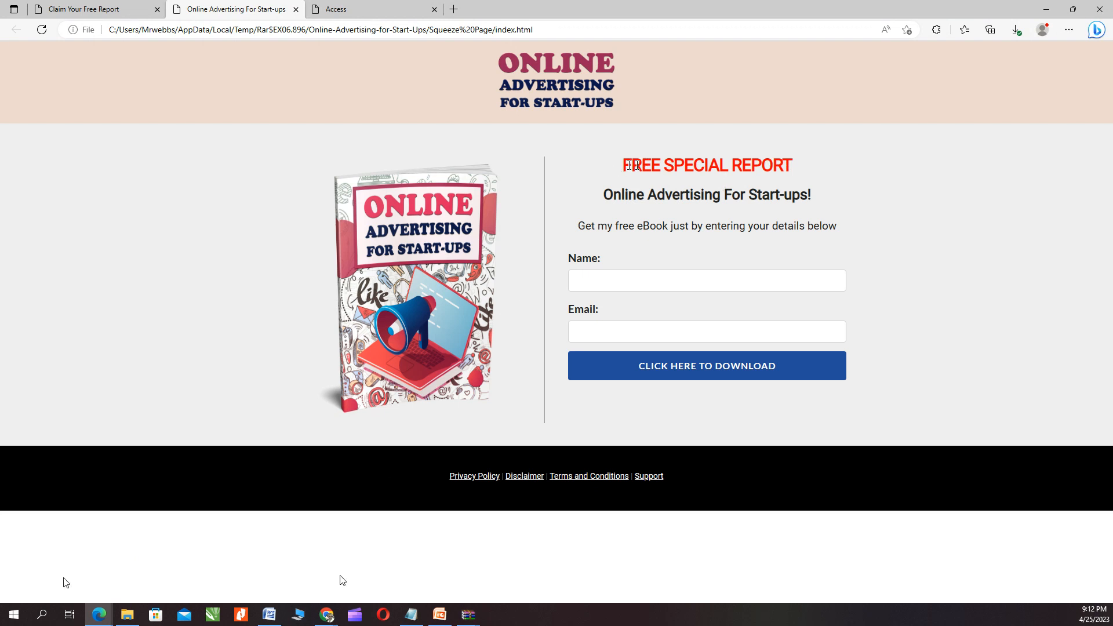
pyautogui.moveTo(318, 618)
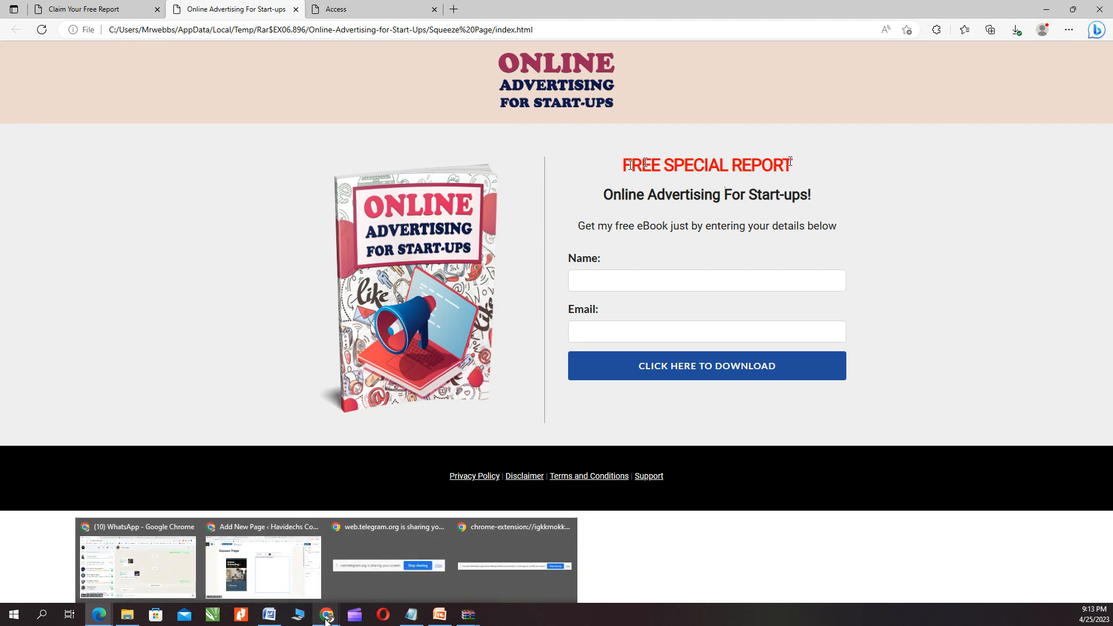
pyautogui.click(264, 574)
# Step: Try the XL text size on the "FREE SPECIAL EBOOK FOR PARENTS" headline
pyautogui.click(657, 204)
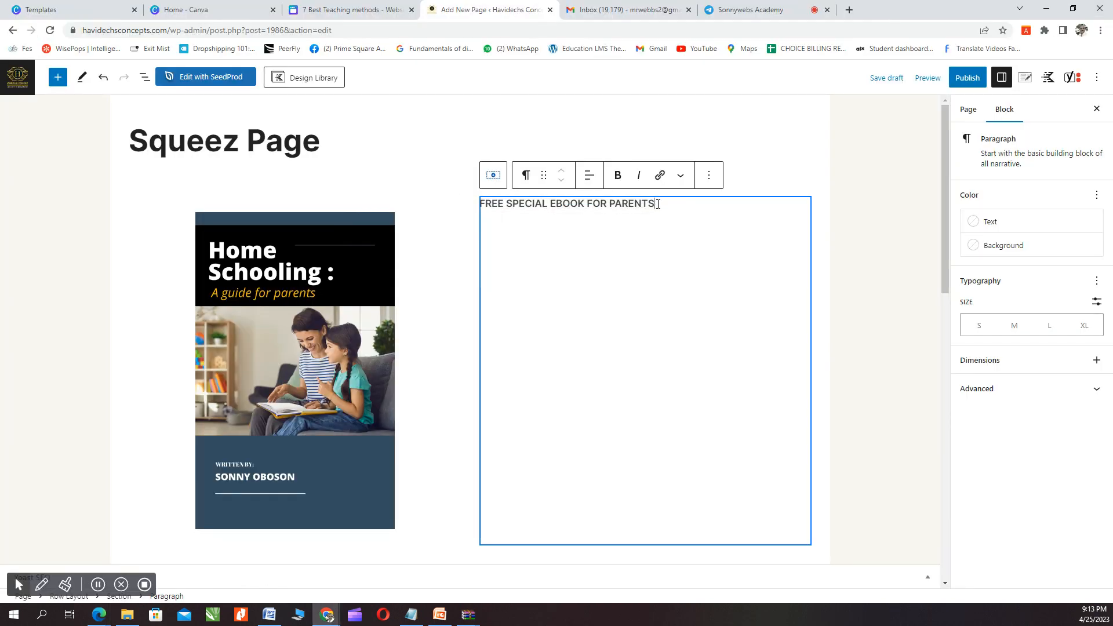
pyautogui.moveTo(658, 204); pyautogui.dragTo(483, 211)
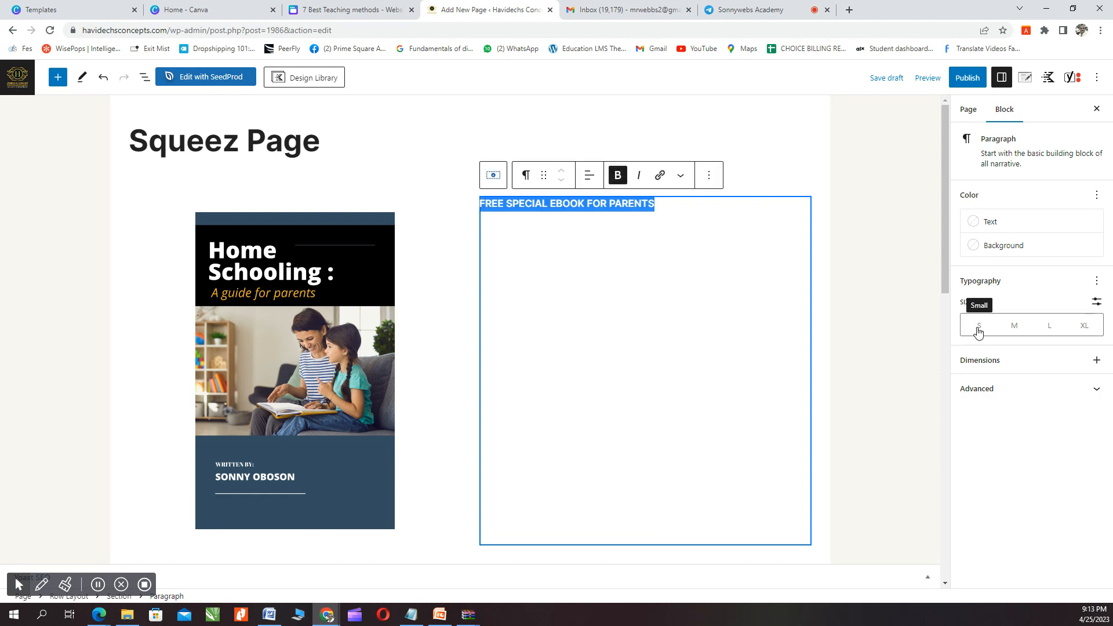
pyautogui.click(1086, 331)
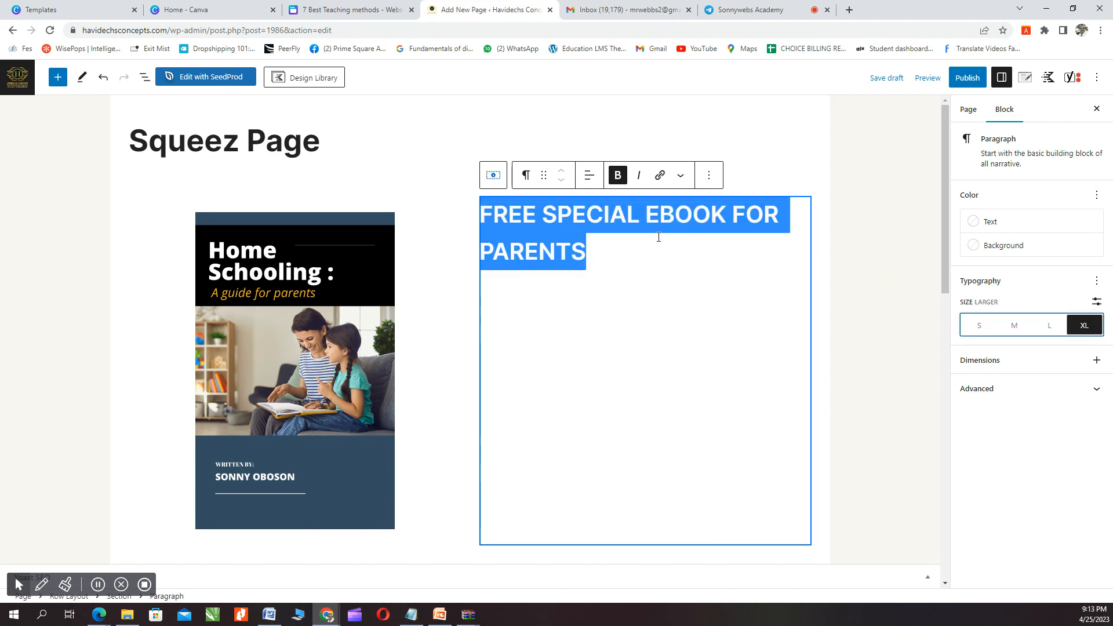
pyautogui.click(591, 313)
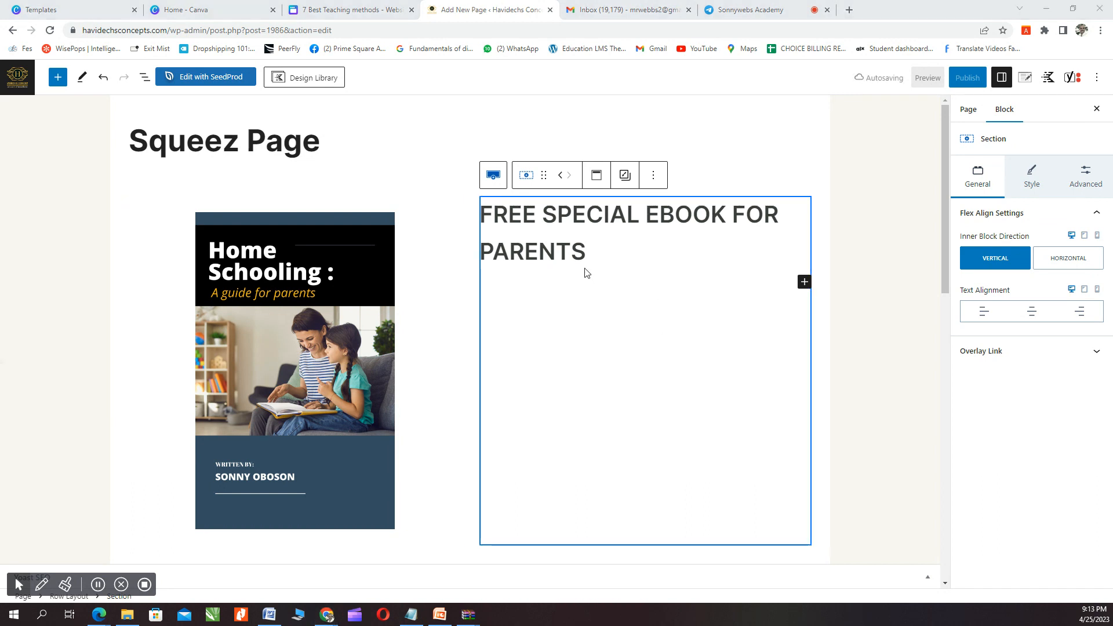
# Step: Set the text size of the "FREE SPECIAL EBOOK FOR PARENTS" headline to L
pyautogui.tripleClick(545, 213)
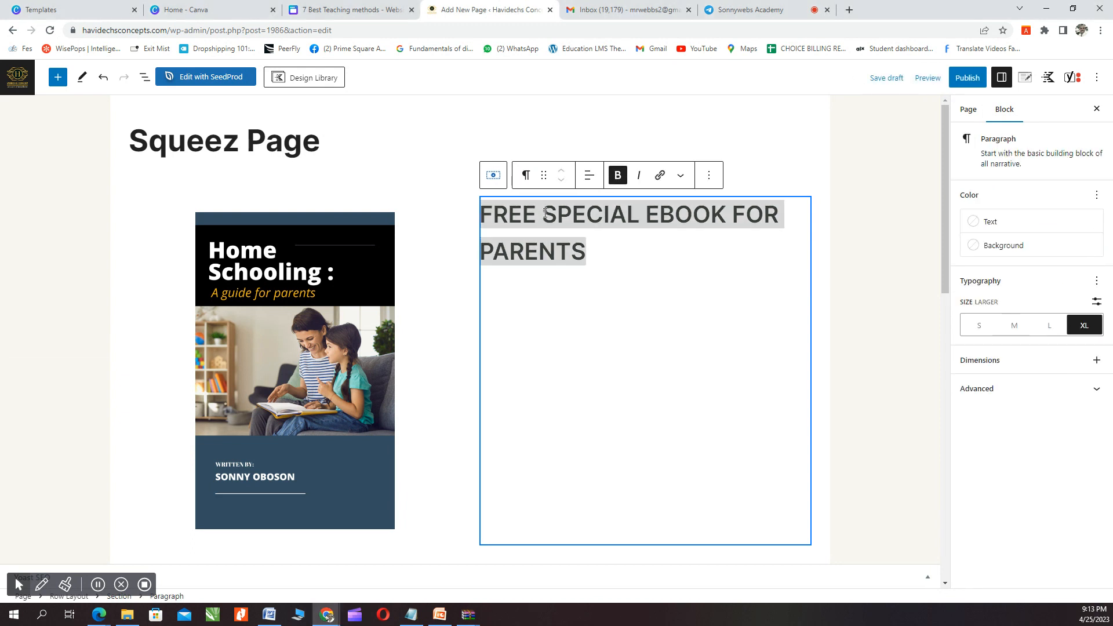
pyautogui.click(591, 251)
pyautogui.moveTo(589, 251); pyautogui.dragTo(480, 211)
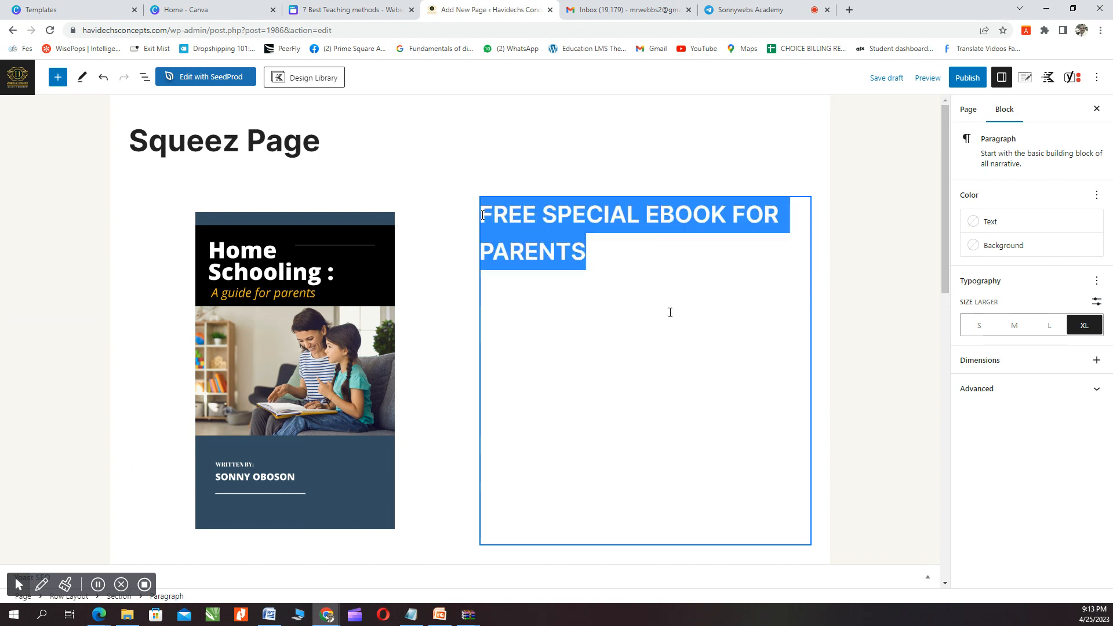
pyautogui.click(1050, 325)
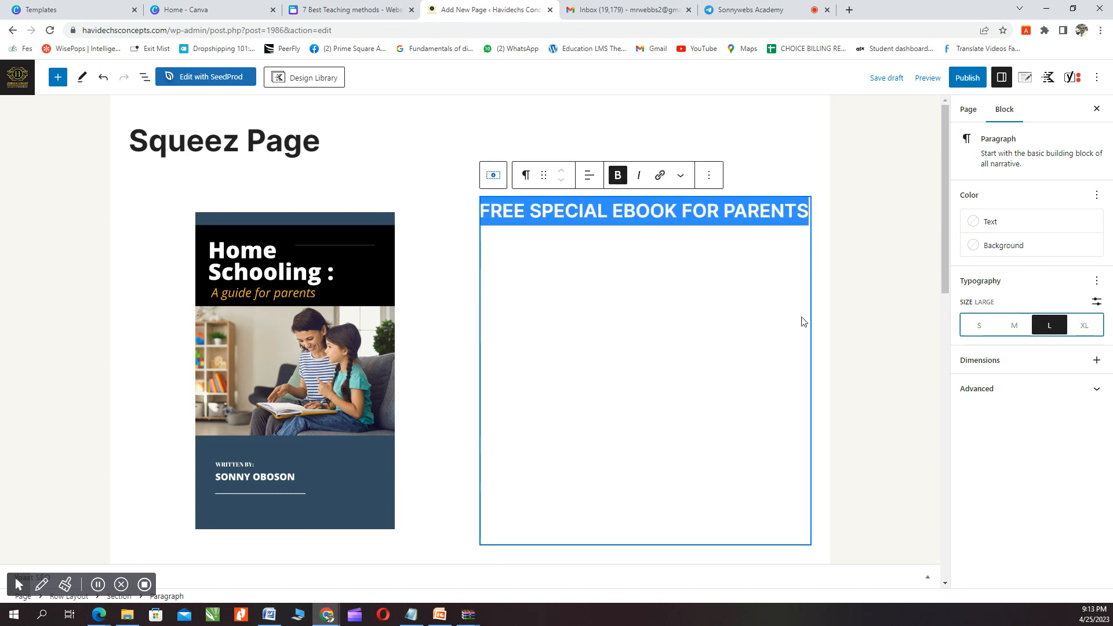
pyautogui.click(595, 303)
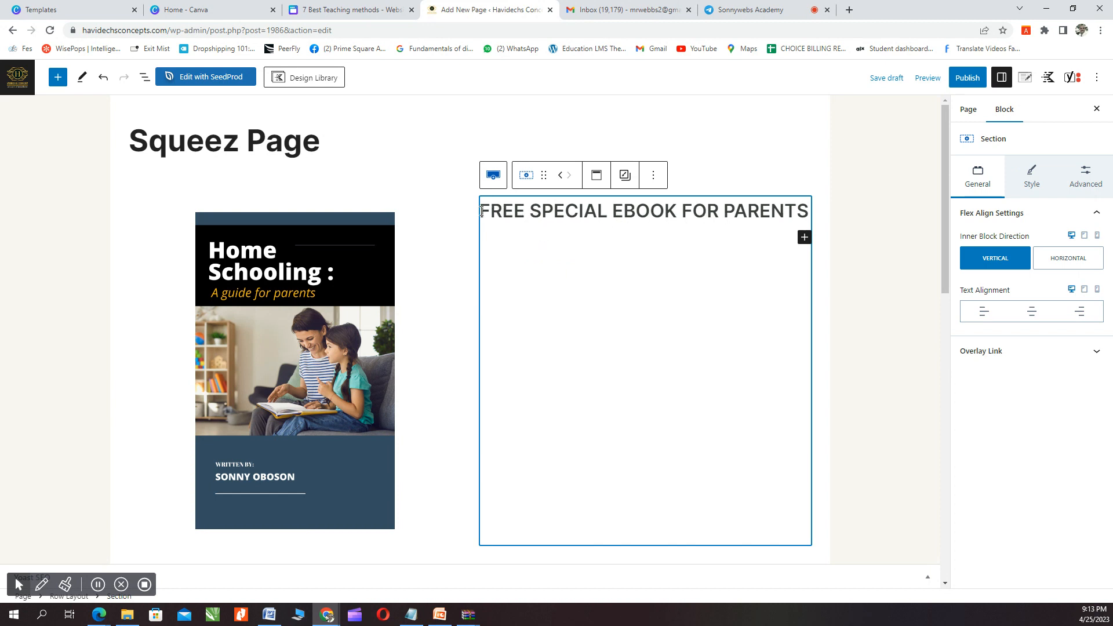
# Step: Color the headline text beside the book cover with the red "Accent - alt" theme color
pyautogui.moveTo(481, 212); pyautogui.dragTo(810, 216)
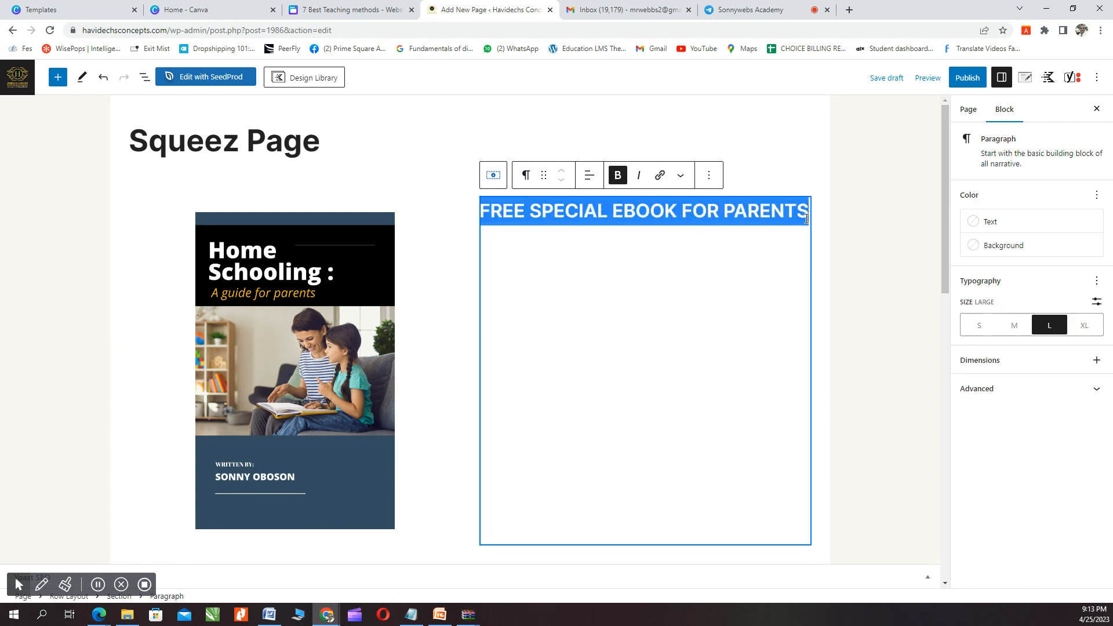
pyautogui.click(967, 228)
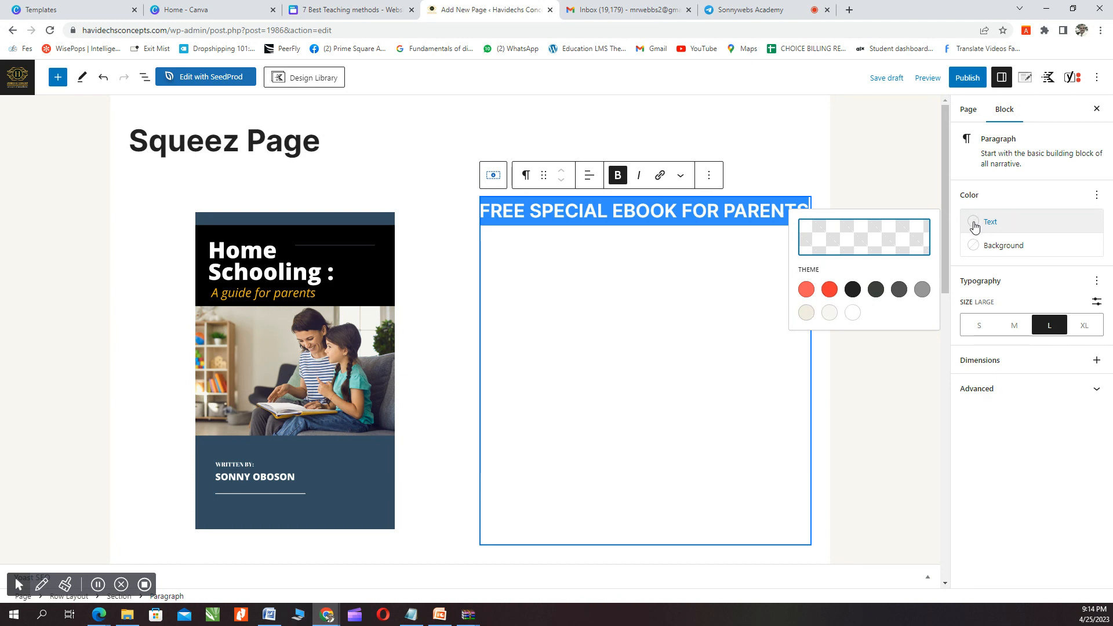
pyautogui.click(830, 290)
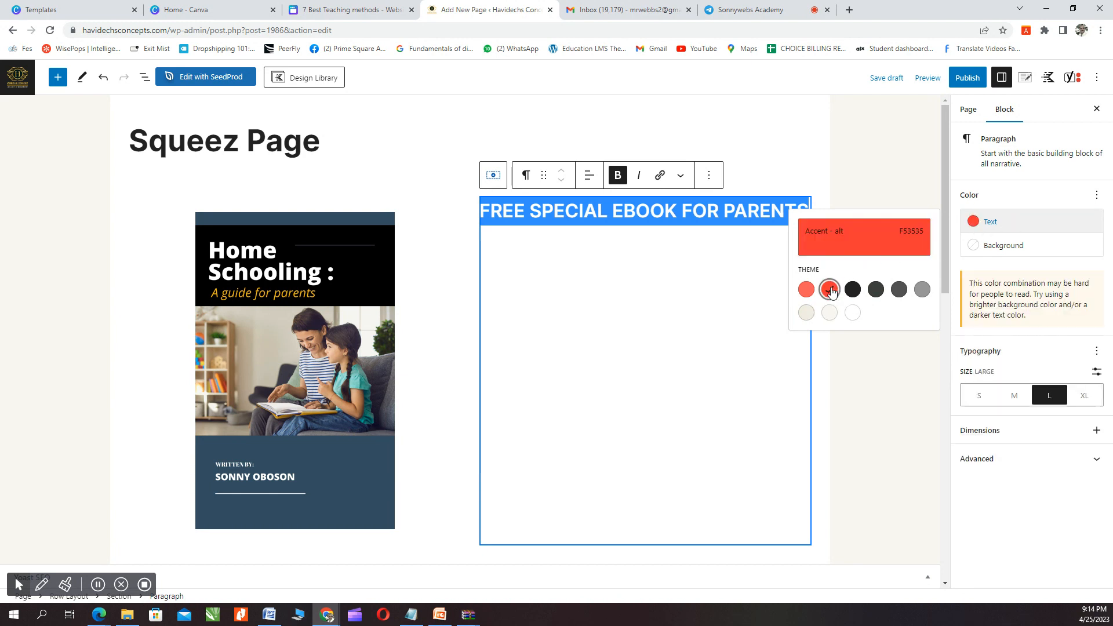
pyautogui.click(615, 265)
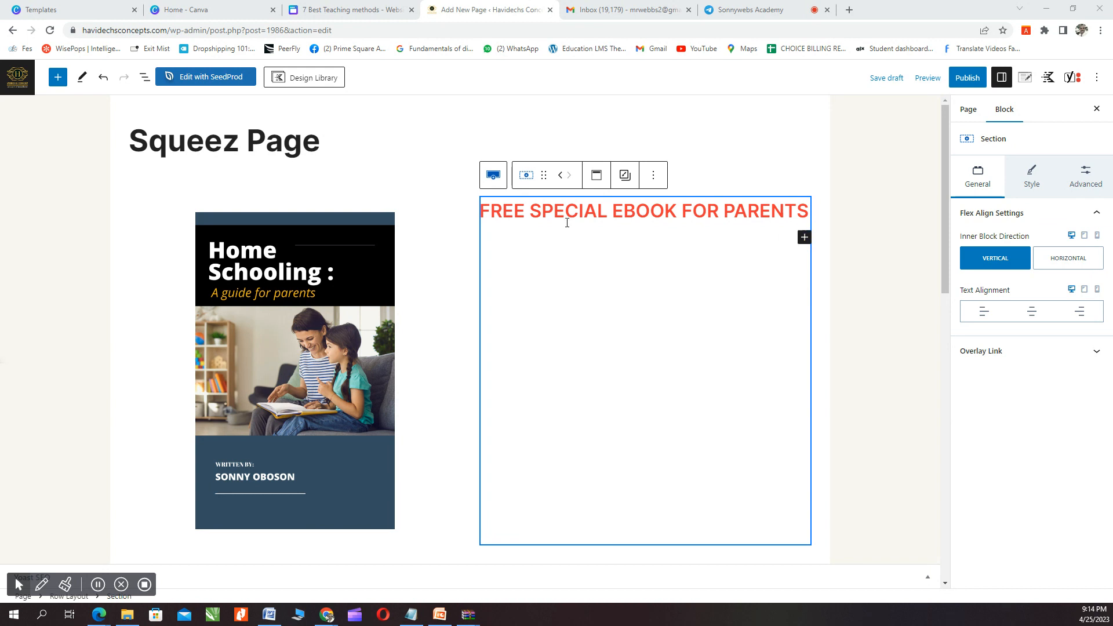
pyautogui.click(533, 210)
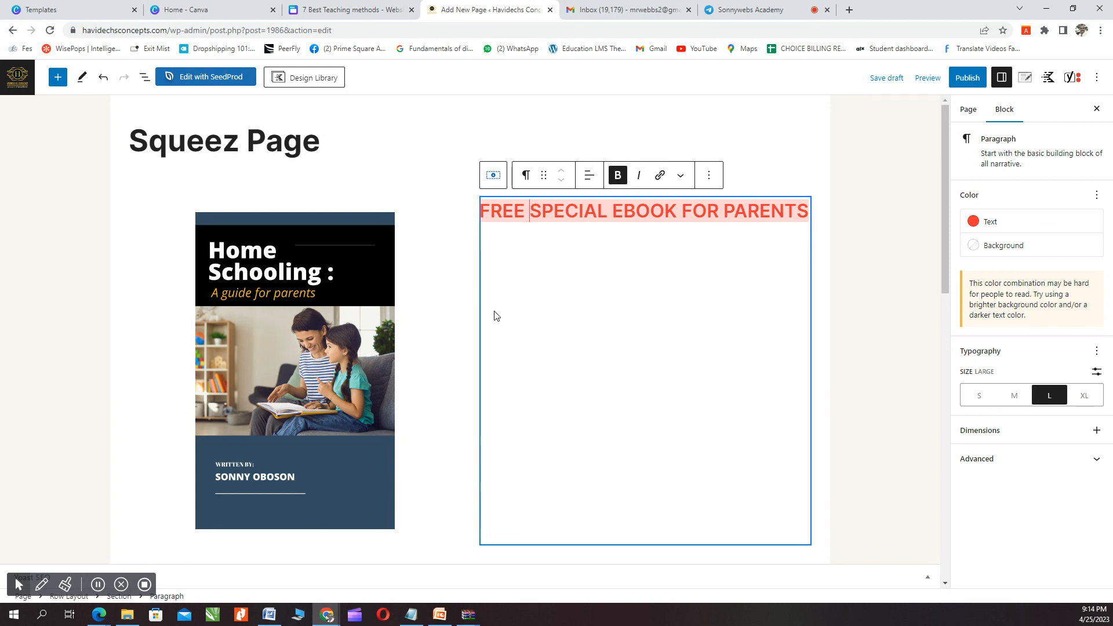
pyautogui.click(791, 244)
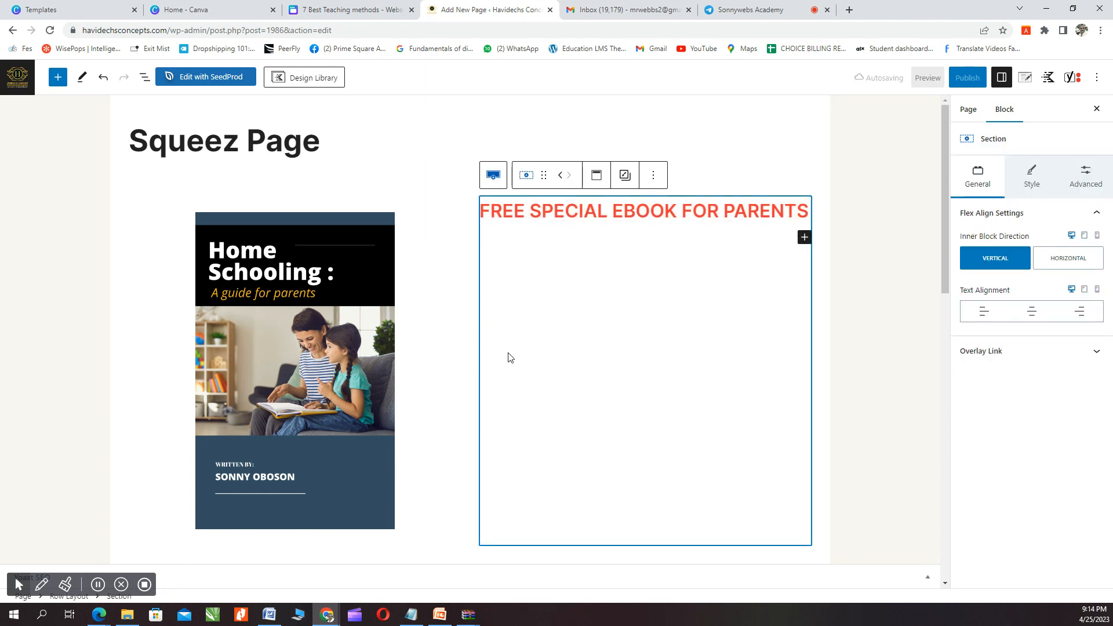
# Step: Mute and unmute the microphone twice in the Telegram video chat, and return to the Squeez Page editor
pyautogui.click(734, 7)
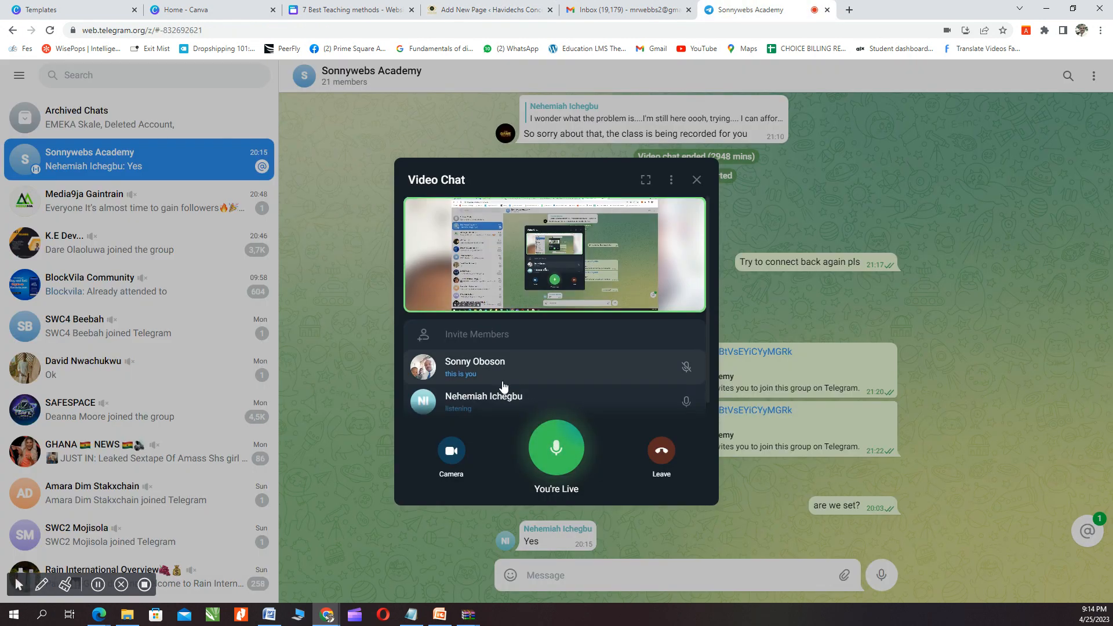
pyautogui.scroll(-1, 503, 389)
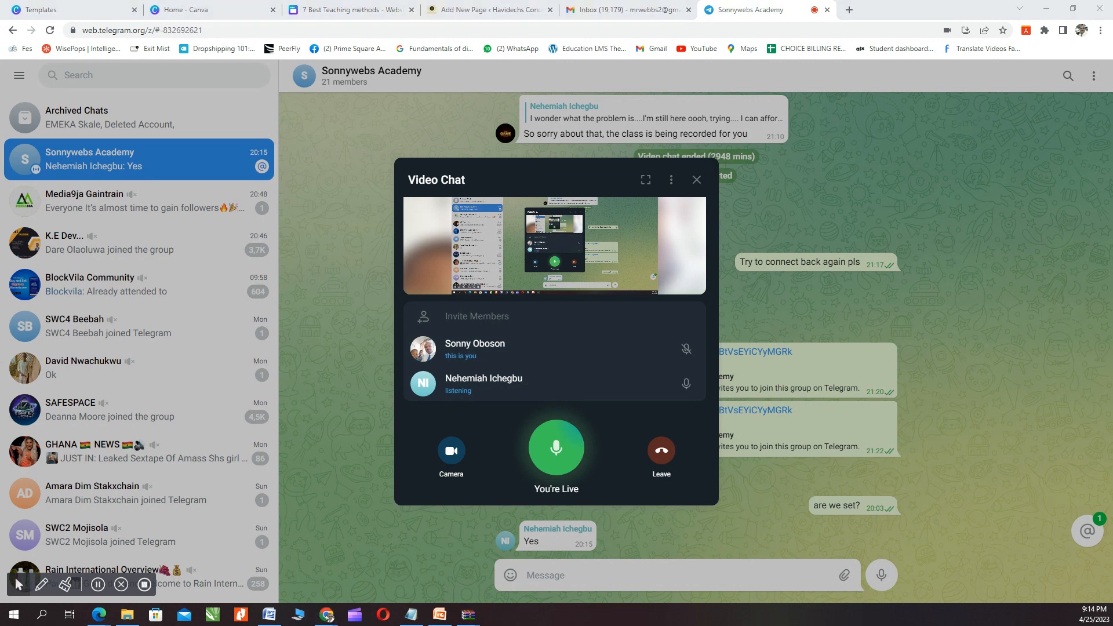
pyautogui.click(560, 458)
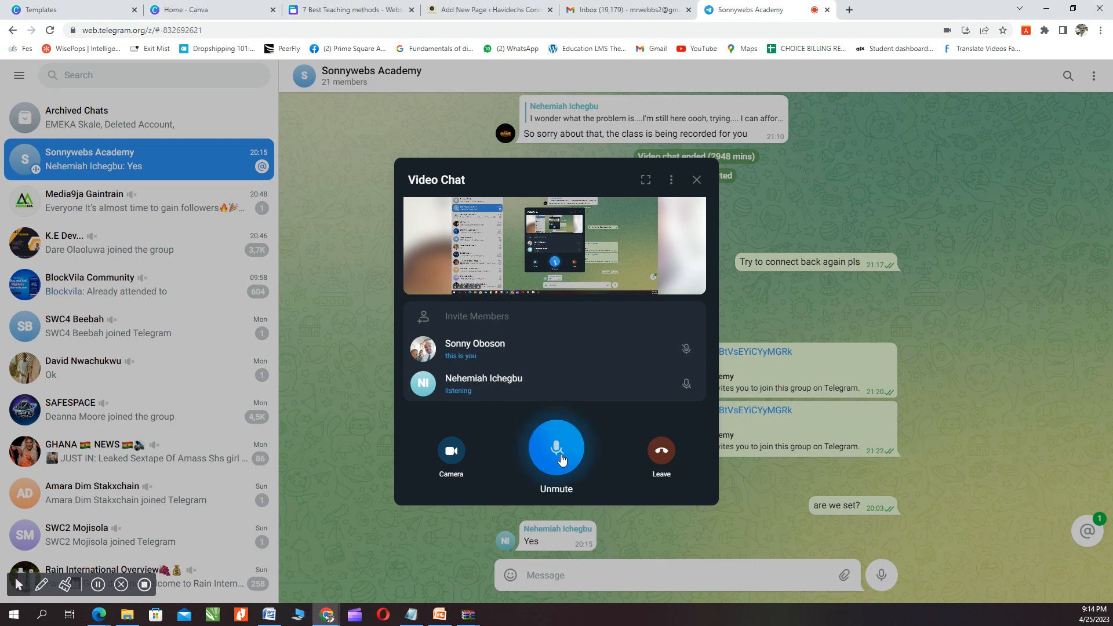
pyautogui.click(560, 458)
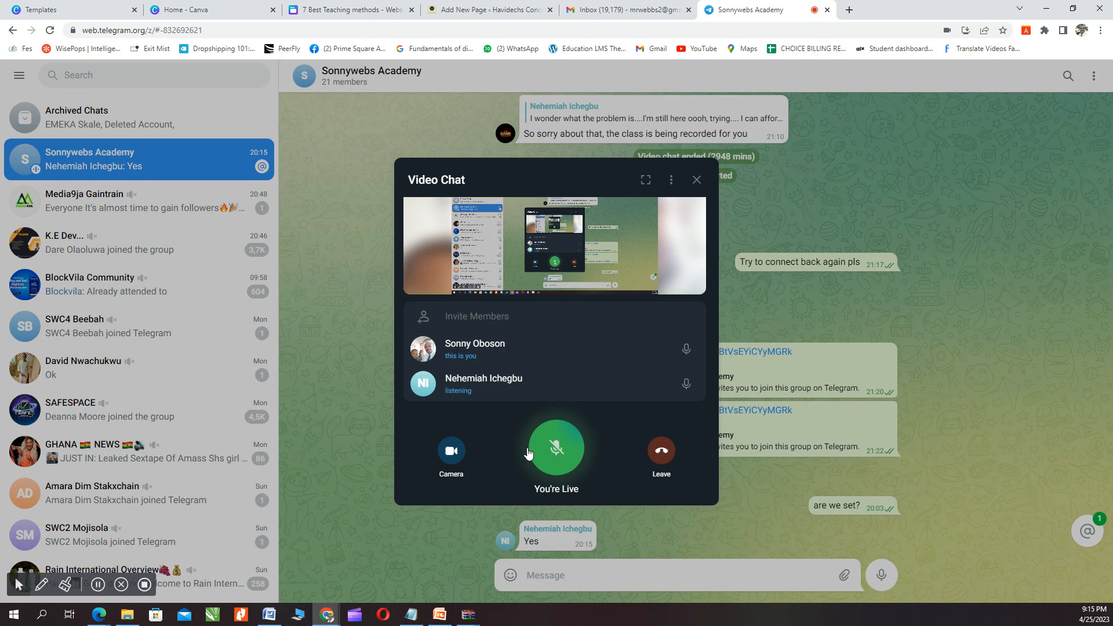
pyautogui.click(566, 452)
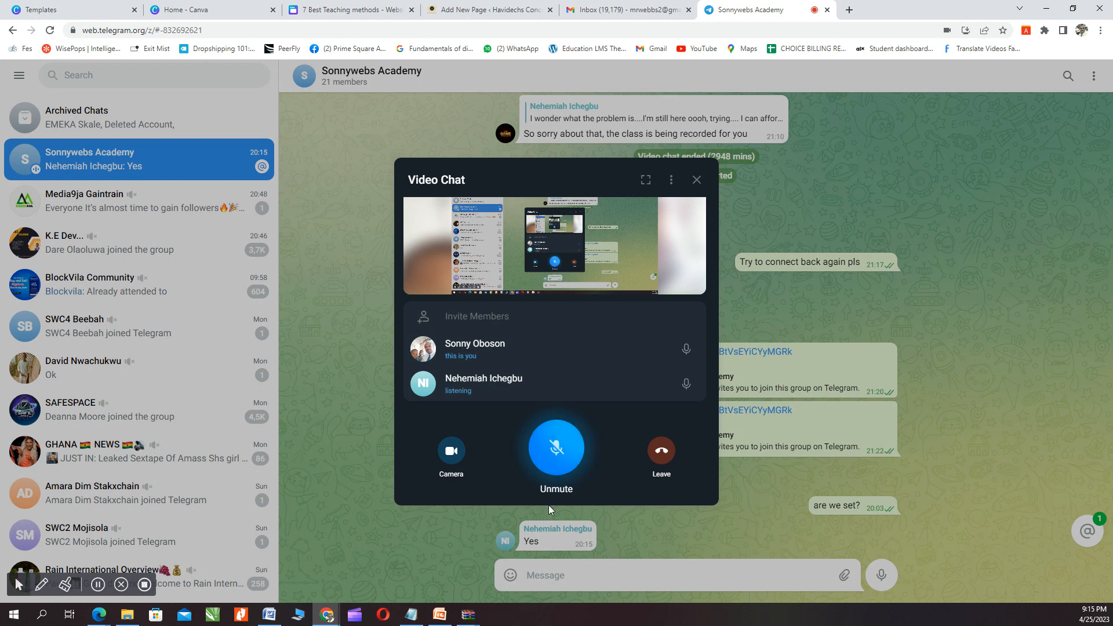
pyautogui.click(558, 462)
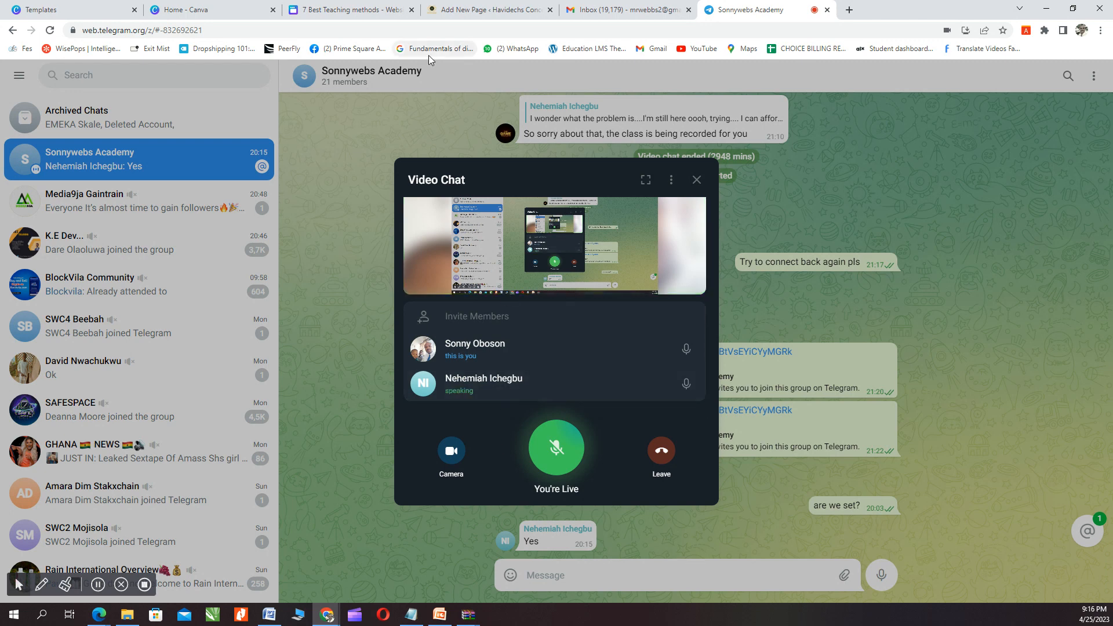
pyautogui.click(491, 8)
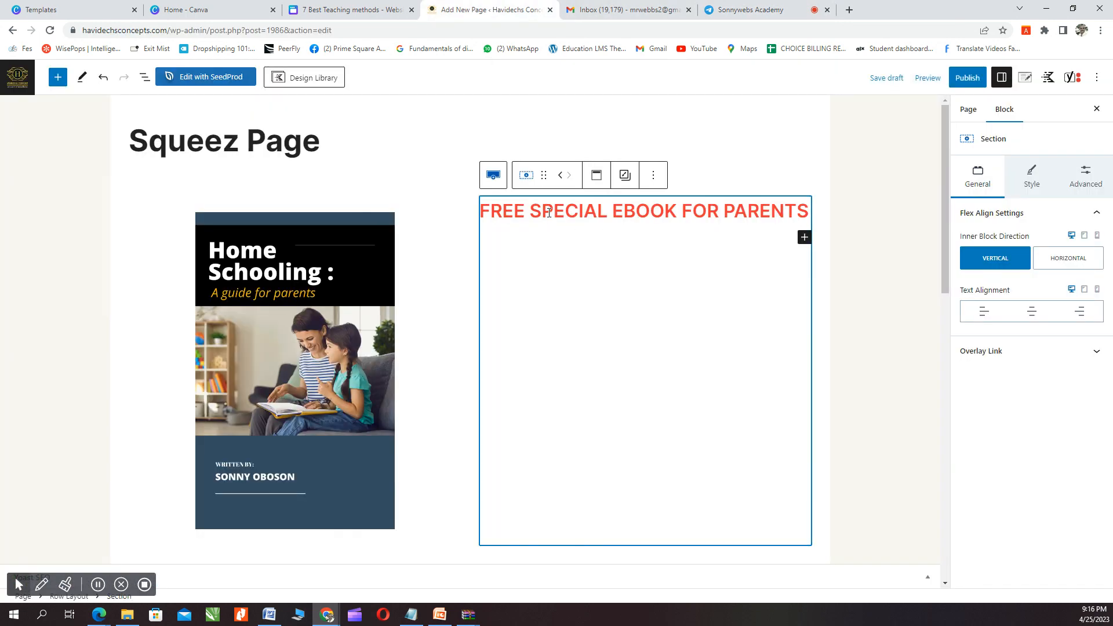
# Step: Insert a Paragraph block below the red headline and enter "GET GREAT TIPS ON HOW TO COACH YOU CHILD AT HOME"
pyautogui.click(805, 239)
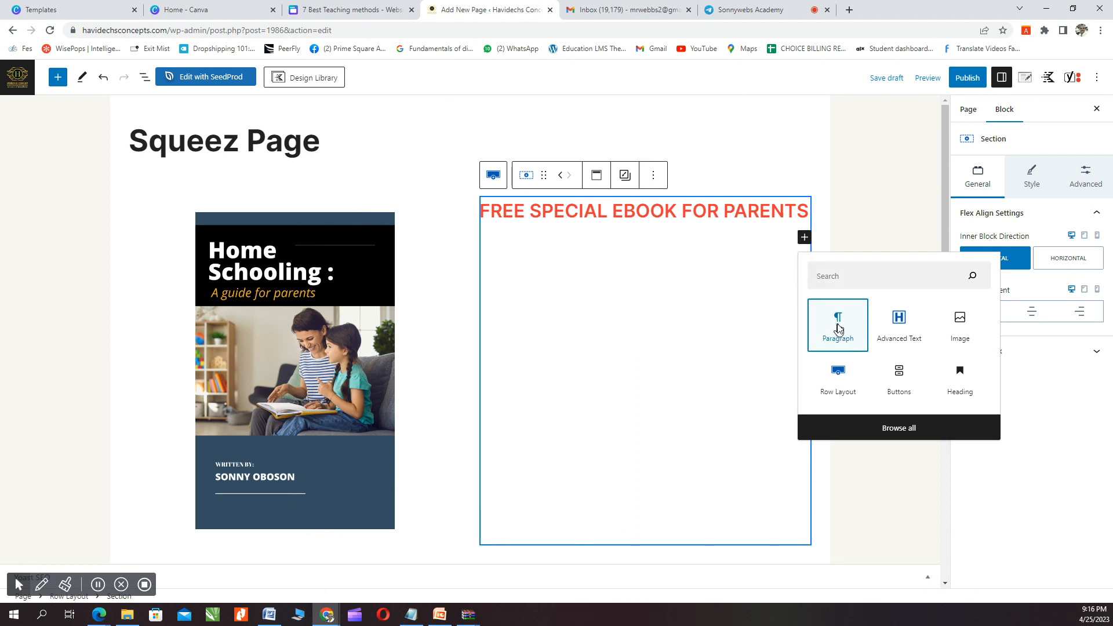
pyautogui.click(838, 328)
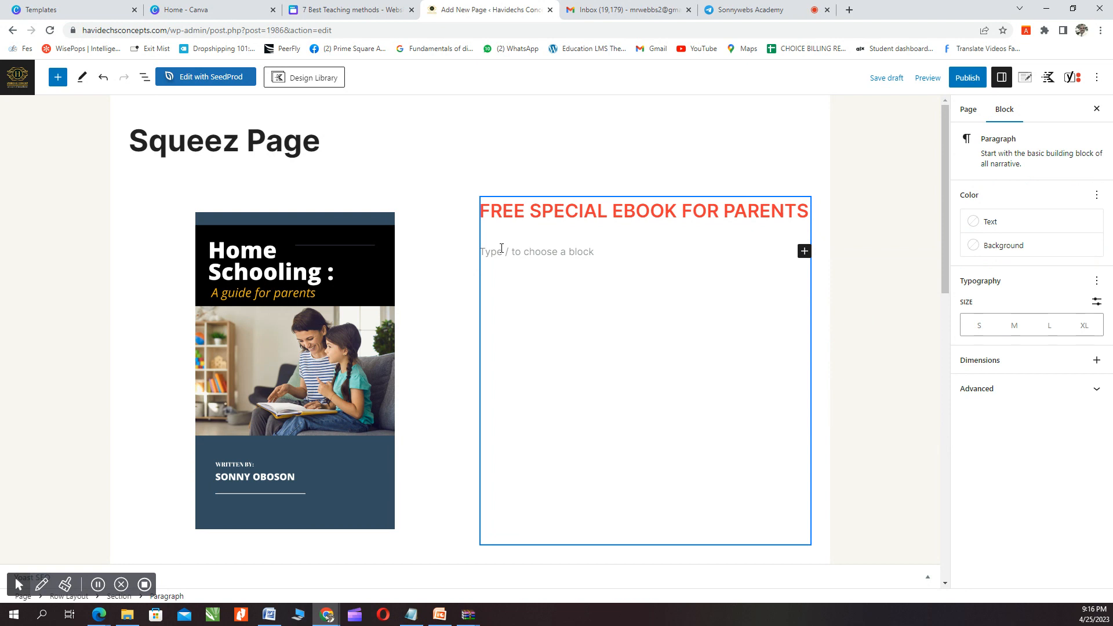
pyautogui.write('G')
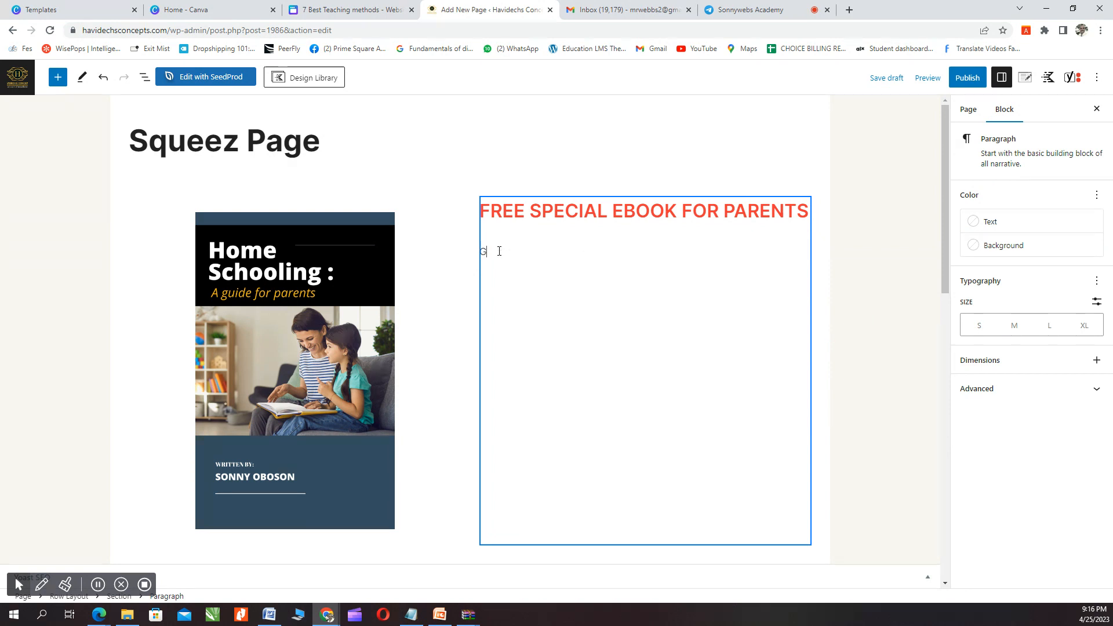
pyautogui.write('ET GREAT TIPS ON HOW TO C')
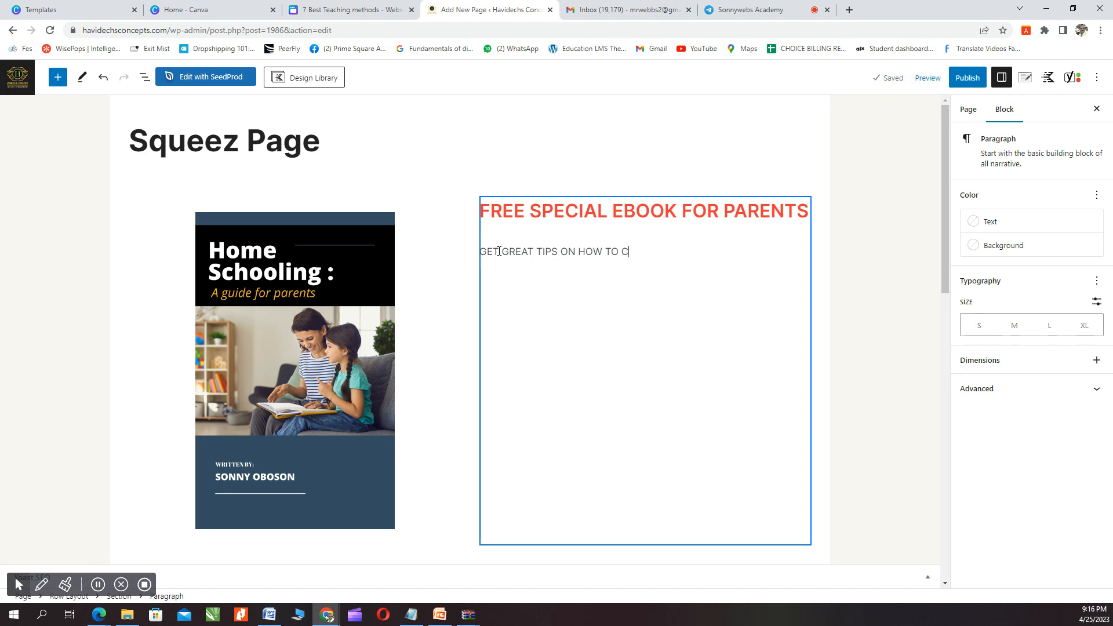
pyautogui.write('OACH YOU CHILD AT HOME')
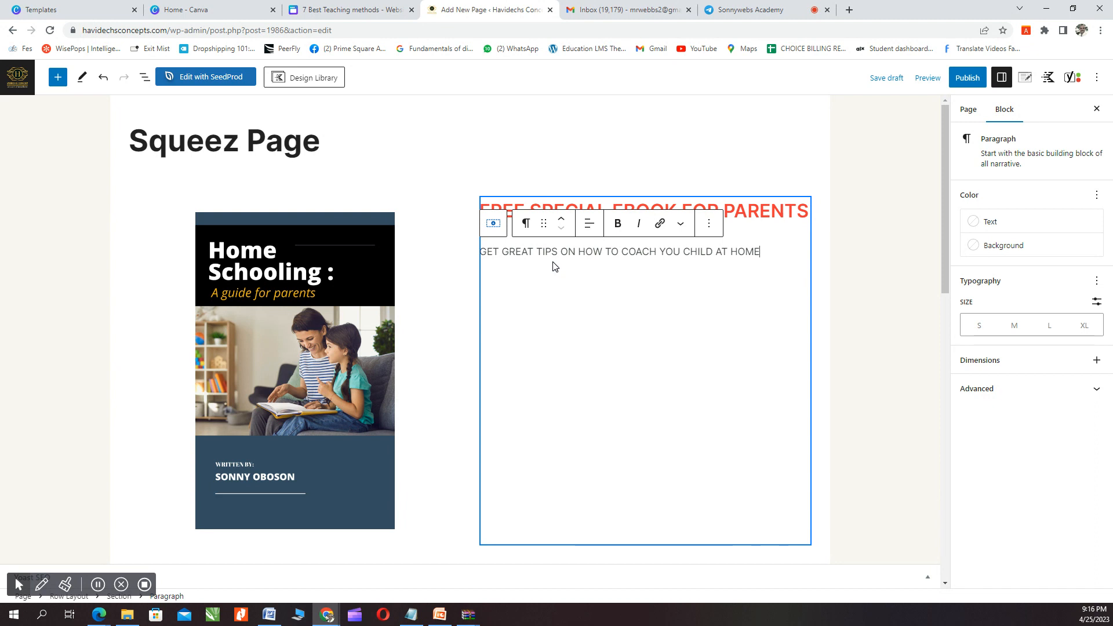
# Step: Format the whole "GET GREAT TIPS" line as bold, size M and center-aligned
pyautogui.moveTo(765, 251); pyautogui.dragTo(482, 251)
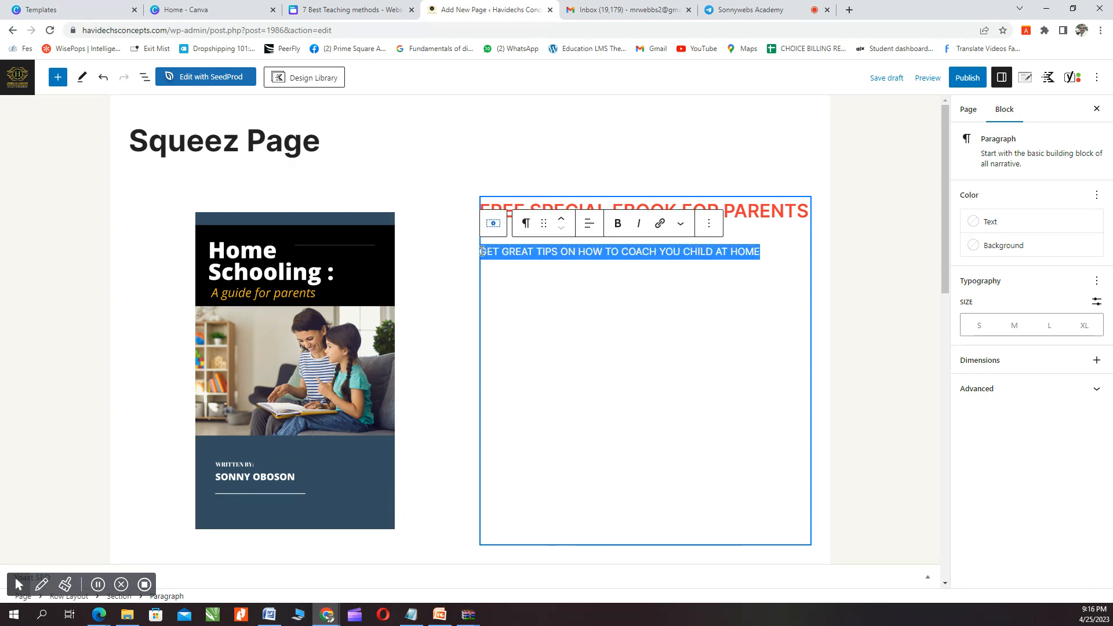
pyautogui.click(618, 224)
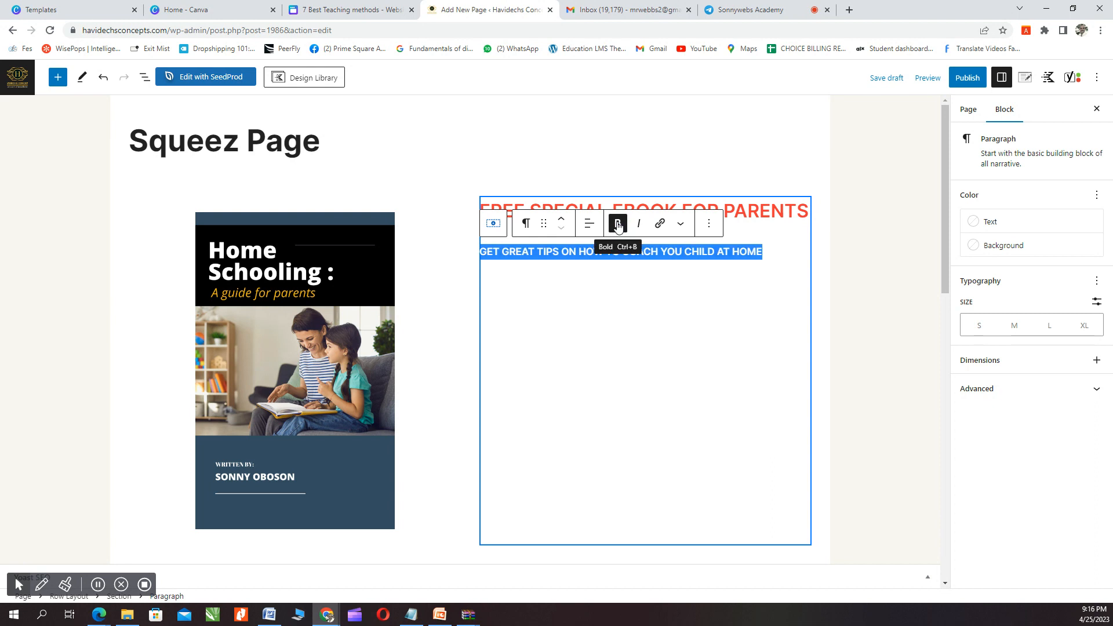
pyautogui.click(1014, 326)
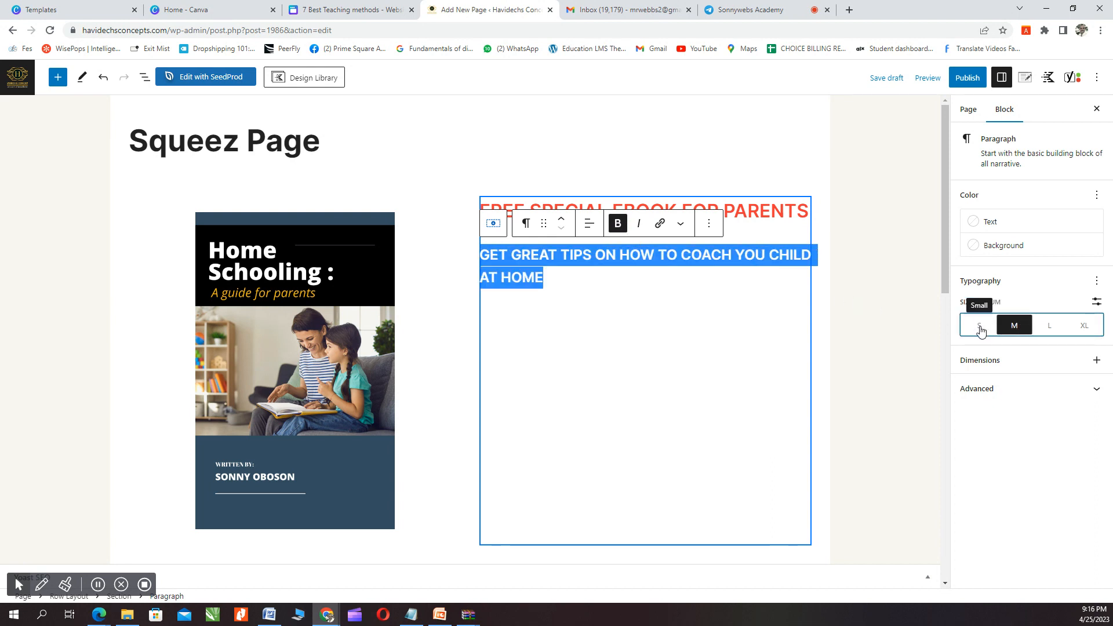
pyautogui.click(980, 331)
pyautogui.click(1016, 328)
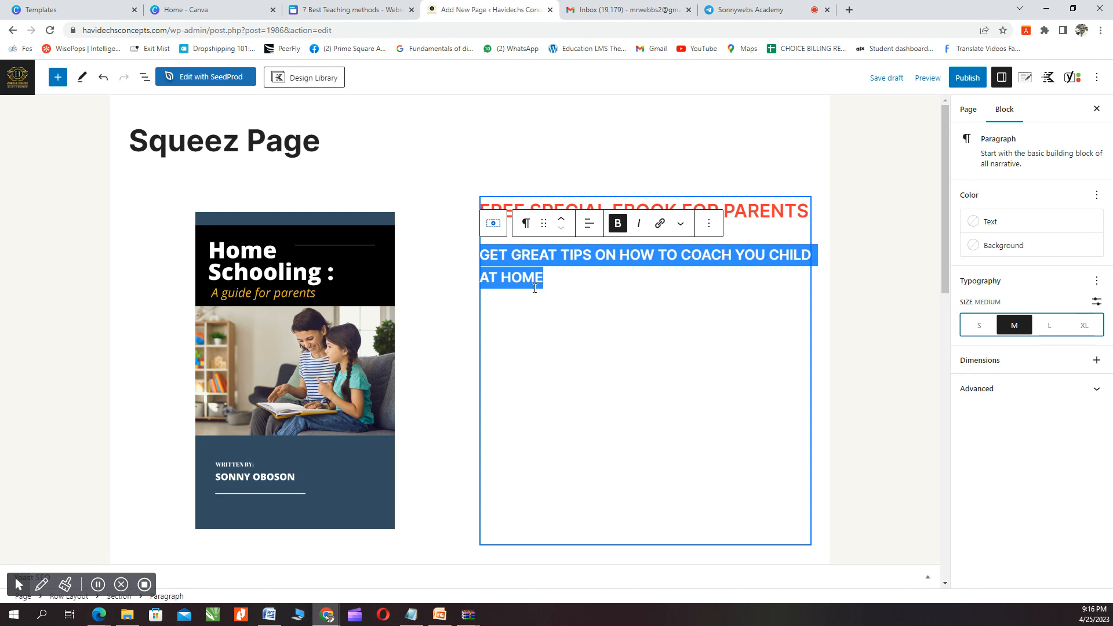
pyautogui.click(589, 224)
pyautogui.click(620, 282)
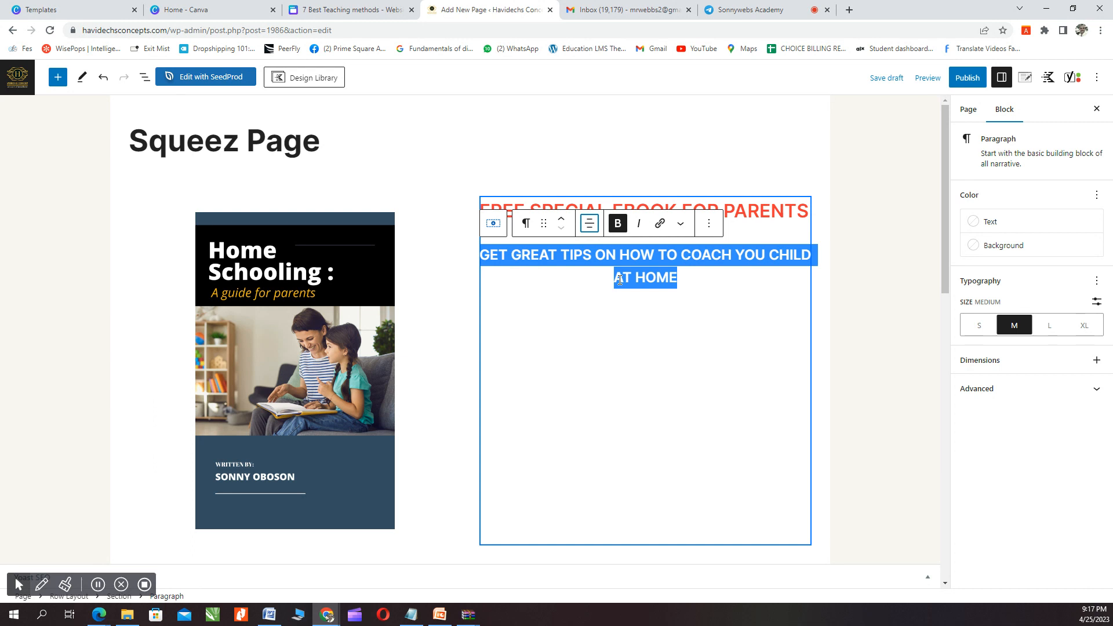
# Step: Insert a Paragraph block below the "GET GREAT TIPS" line and enter "Get my ebook now for free. Enter your details to download"
pyautogui.click(679, 323)
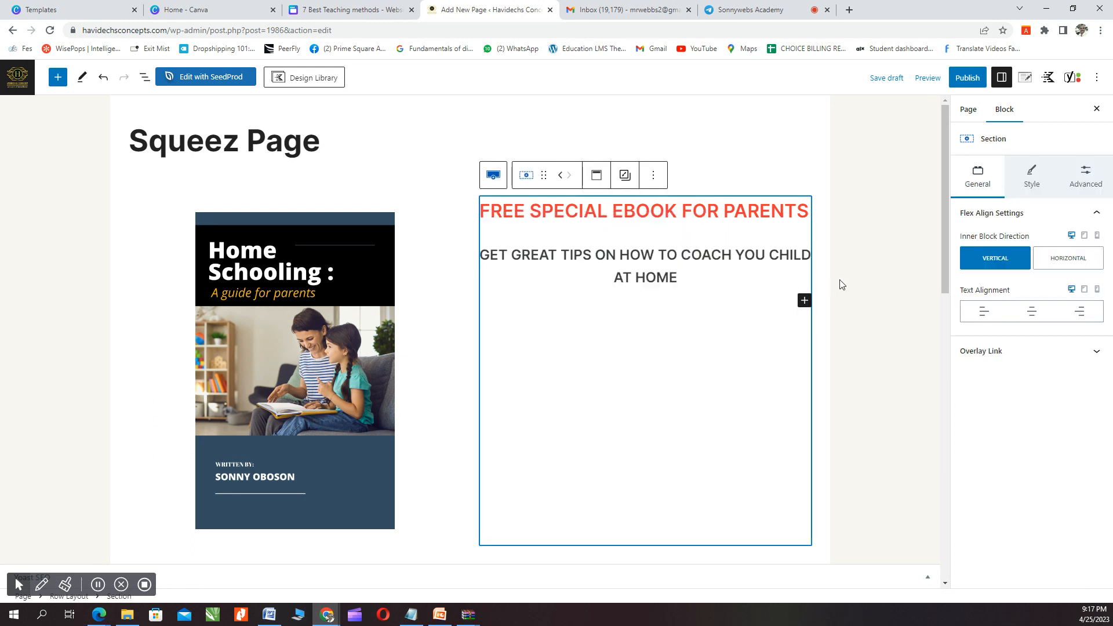
pyautogui.click(804, 301)
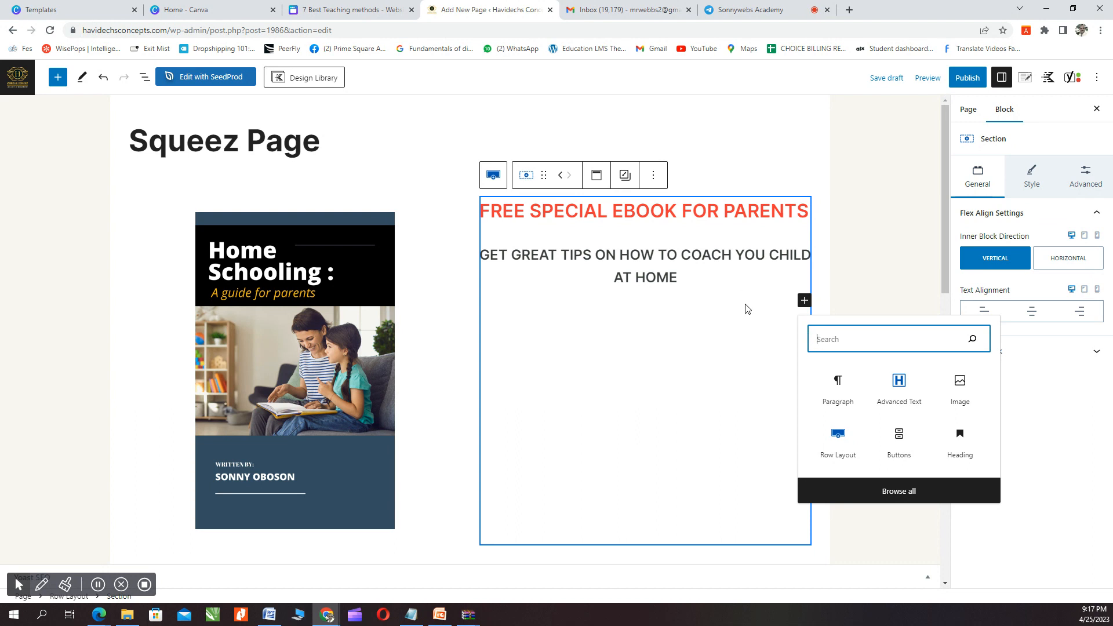
pyautogui.click(836, 387)
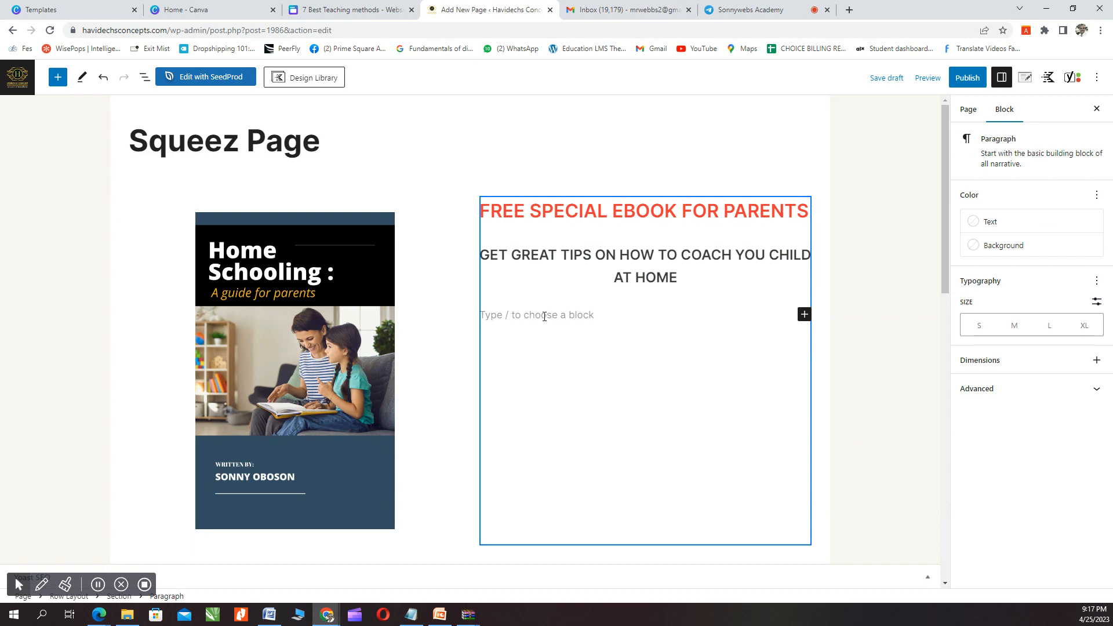
pyautogui.write('Get my ')
pyautogui.write('f')
pyautogui.write('ebook n')
pyautogui.write('ow for')
pyautogui.write(' free')
pyautogui.write('.')
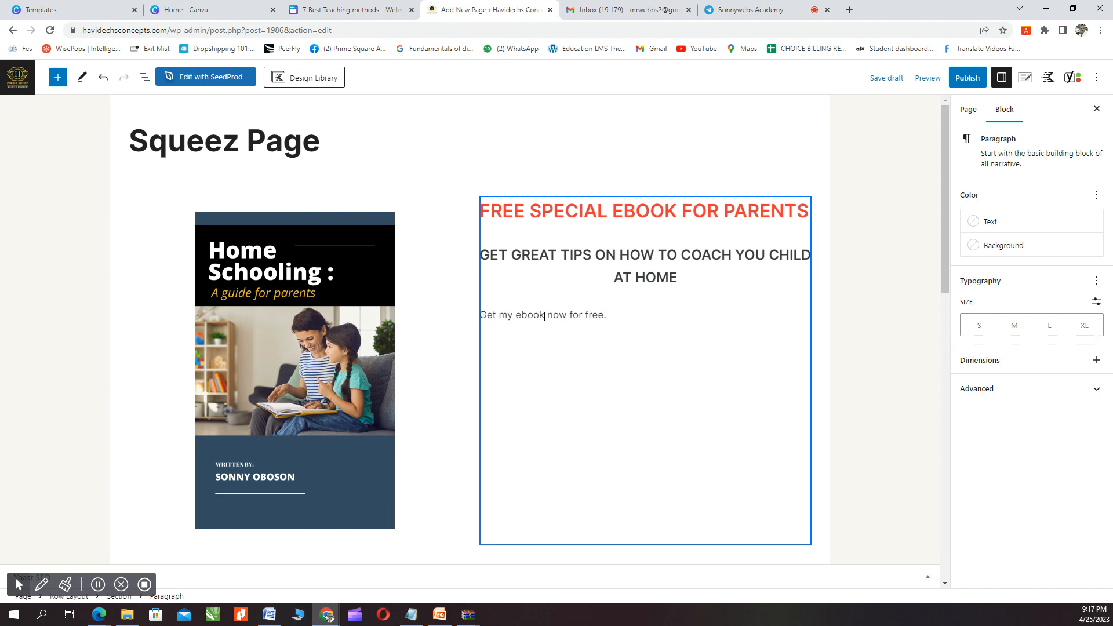
pyautogui.write(' Enter your details to do')
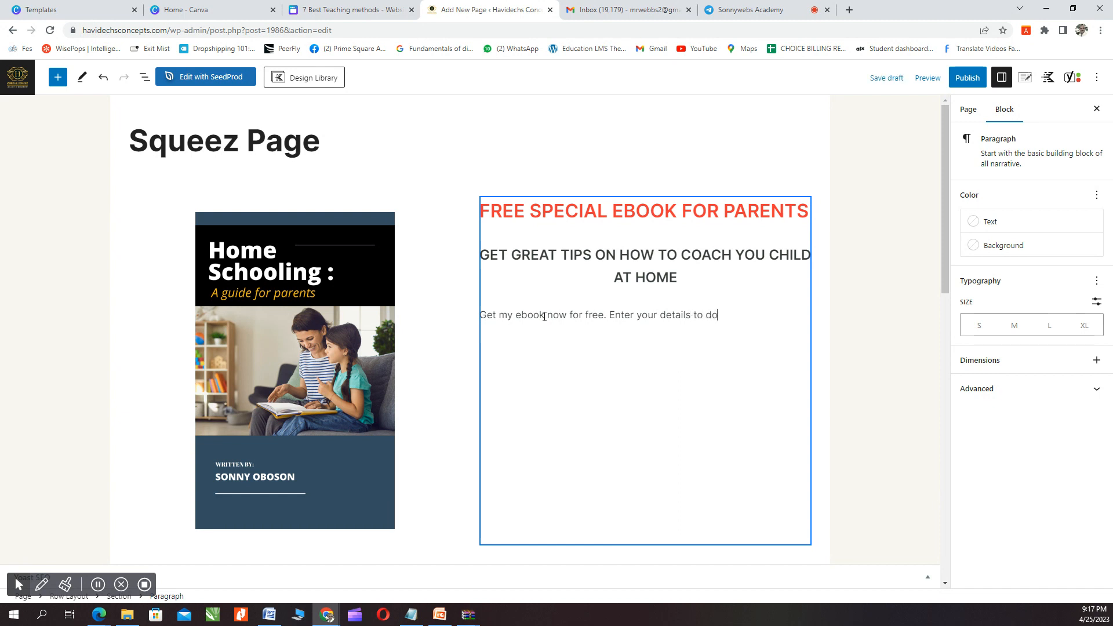
pyautogui.write('wnload now')
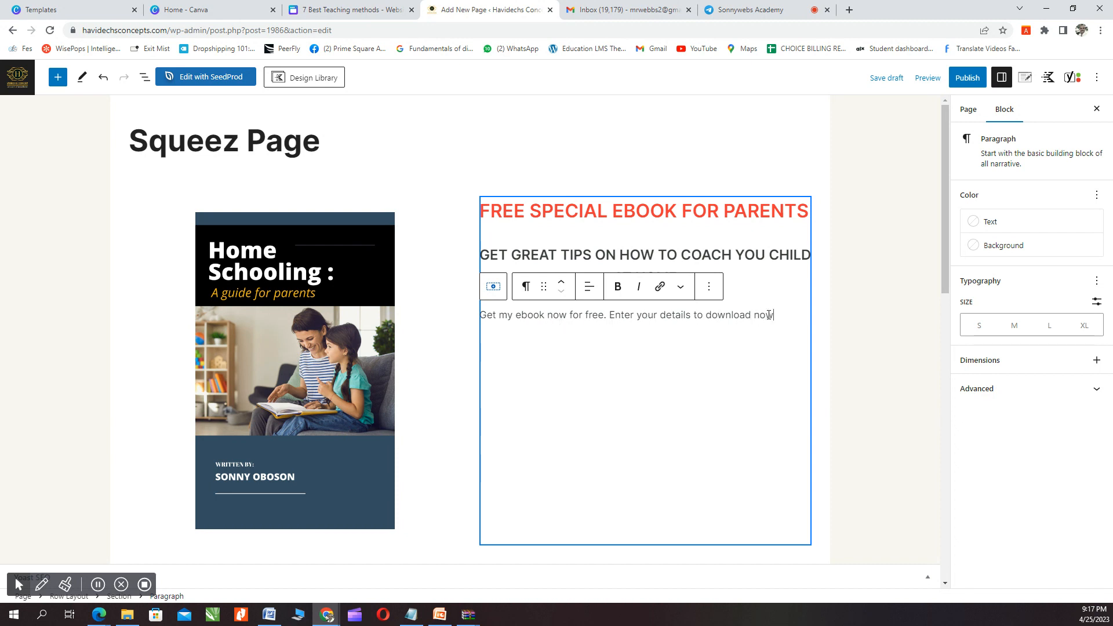
pyautogui.press('BackSpace')
pyautogui.press('BackSpace')
pyautogui.press('BackSpace')
pyautogui.press('BackSpace')
# Step: Center-align the "Get my ebook now for free" line and make its whole text bold
pyautogui.click(588, 287)
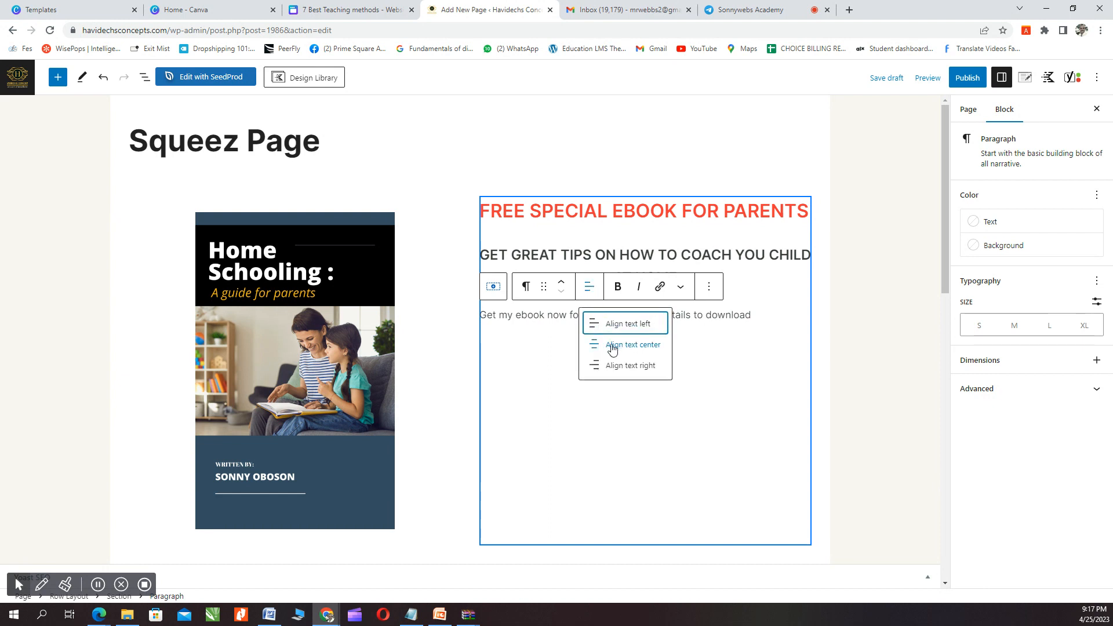
pyautogui.click(612, 346)
pyautogui.moveTo(509, 315); pyautogui.dragTo(783, 315)
pyautogui.click(617, 286)
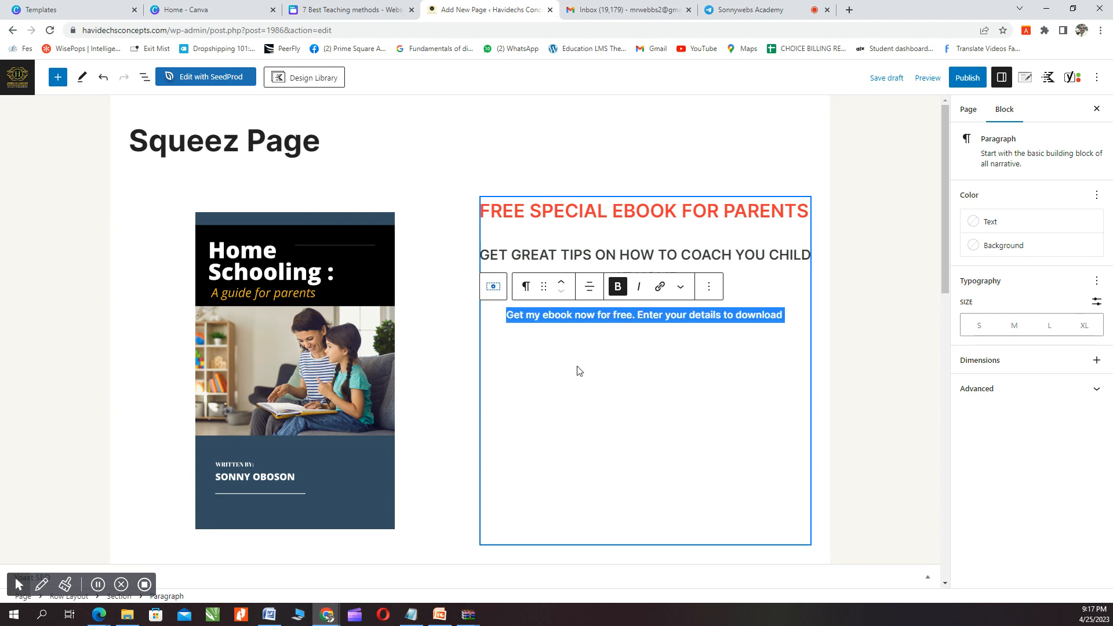
pyautogui.click(577, 370)
# Step: Add a Form block on a new line below the "Get my ebook now for free" text
pyautogui.click(795, 314)
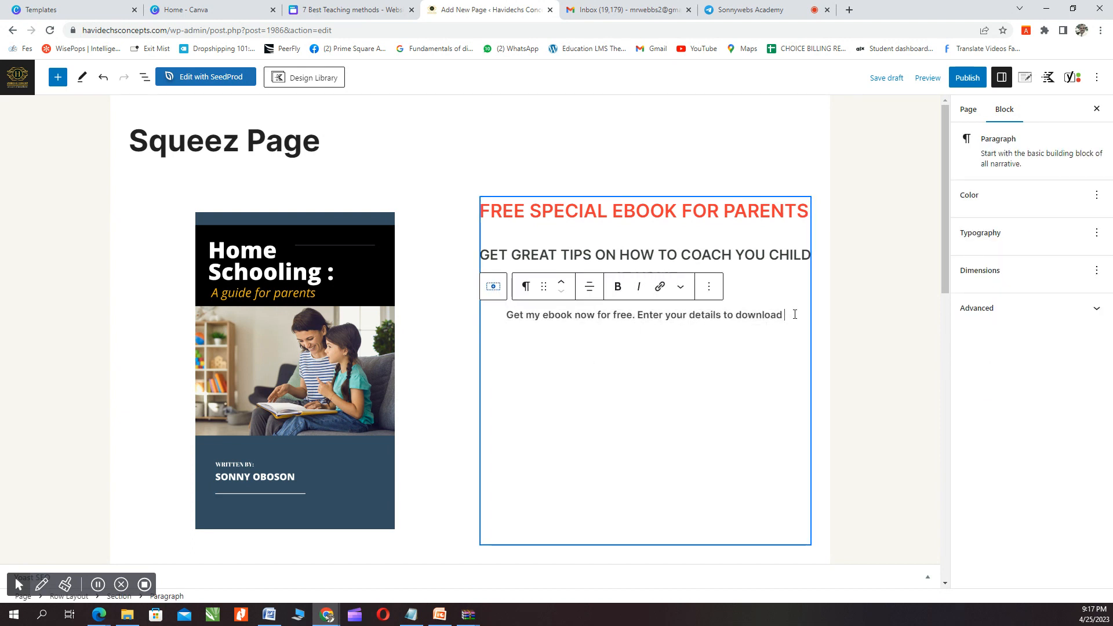
pyautogui.press('Return')
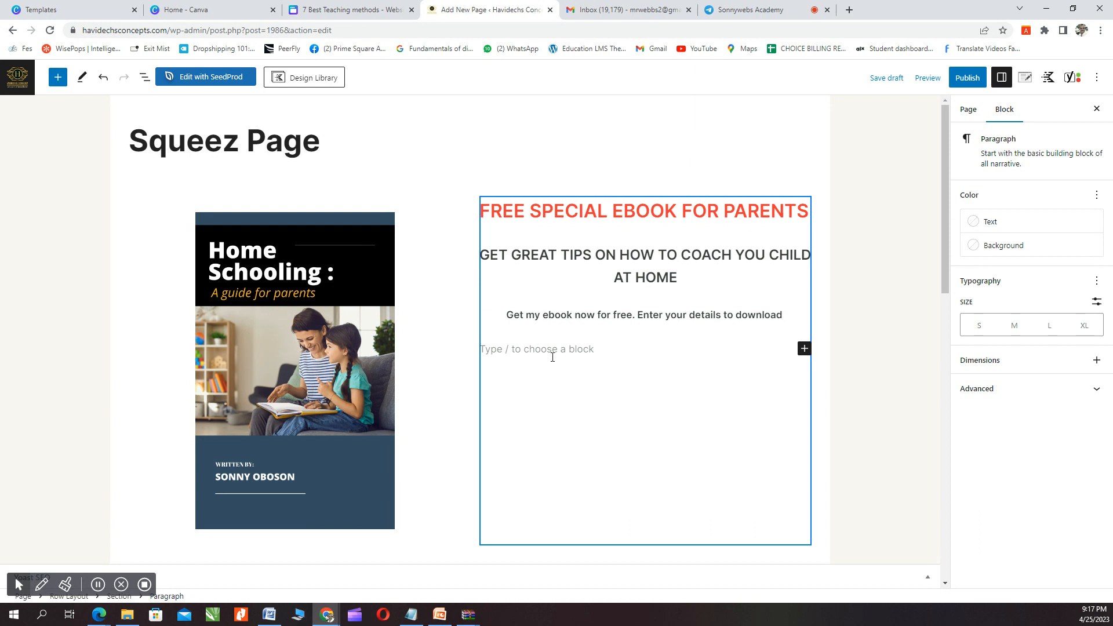
pyautogui.click(804, 350)
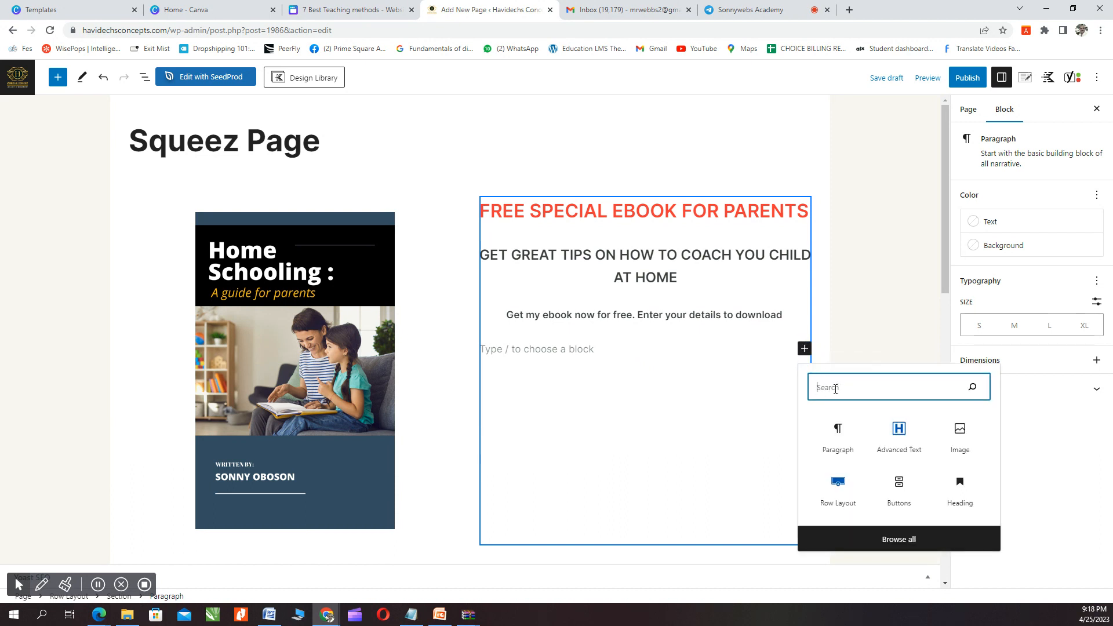
pyautogui.write('f')
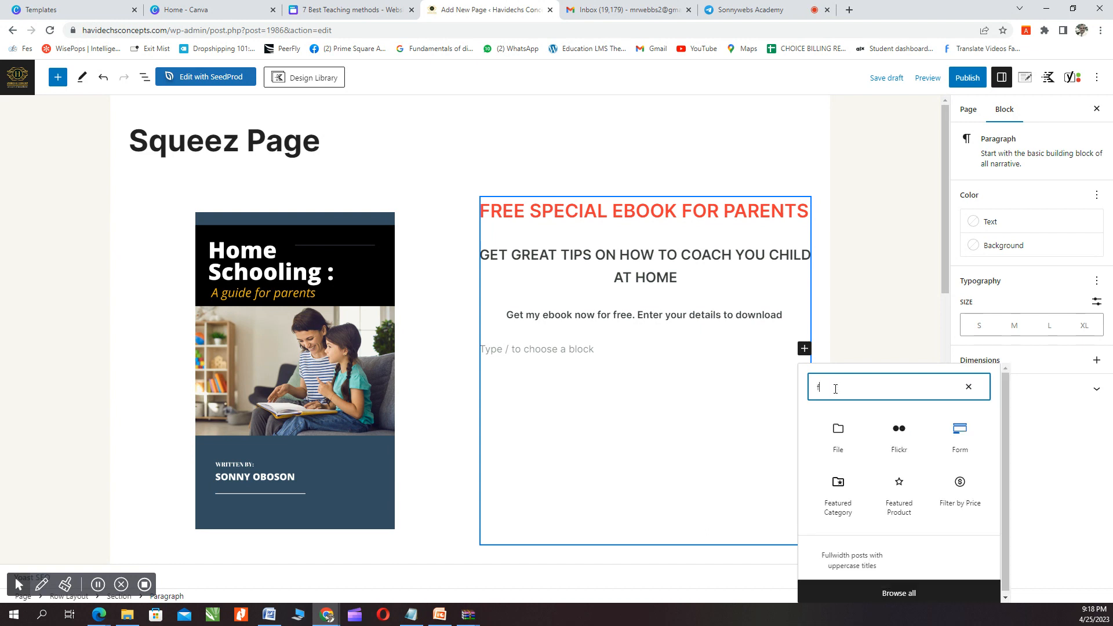
pyautogui.write('orm')
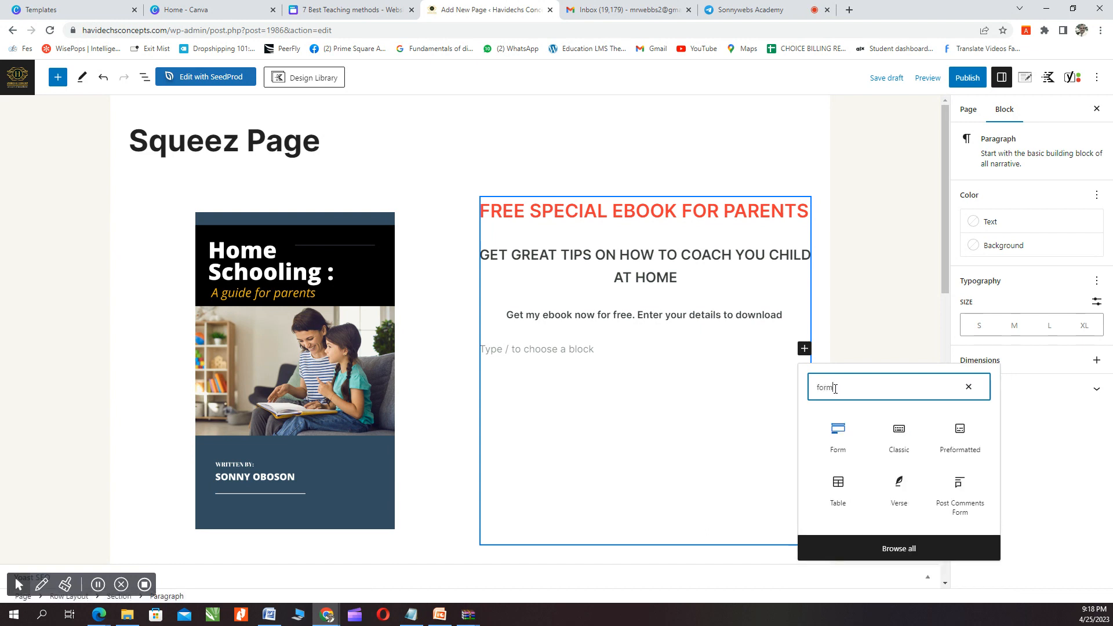
pyautogui.click(839, 436)
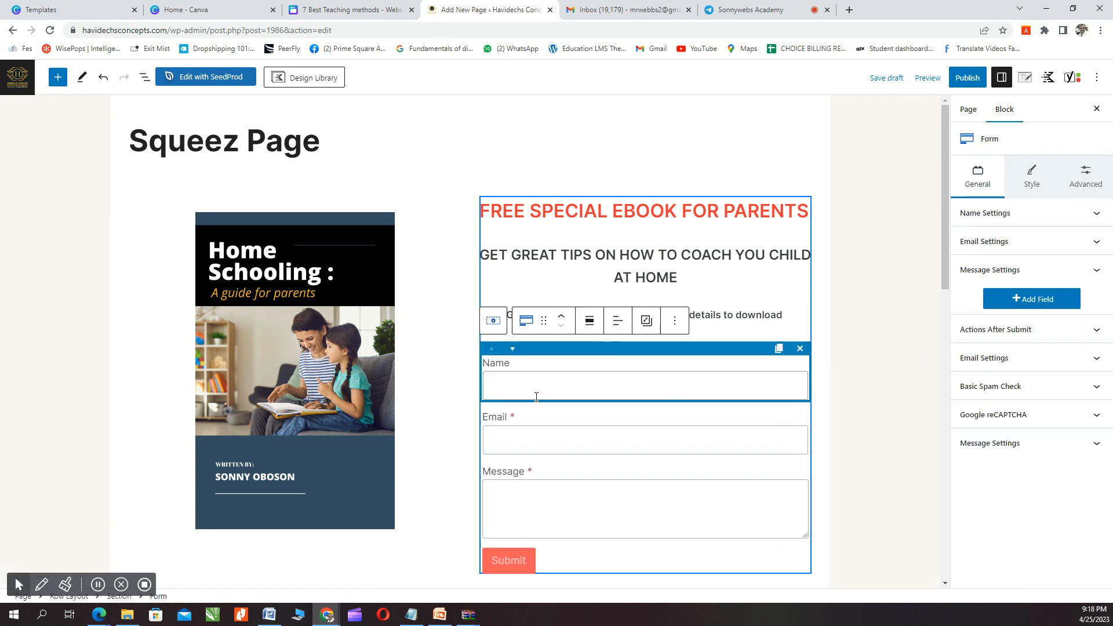
# Step: Remove the Message field from the form, keeping only Name and Email
pyautogui.scroll(-1, 513, 389)
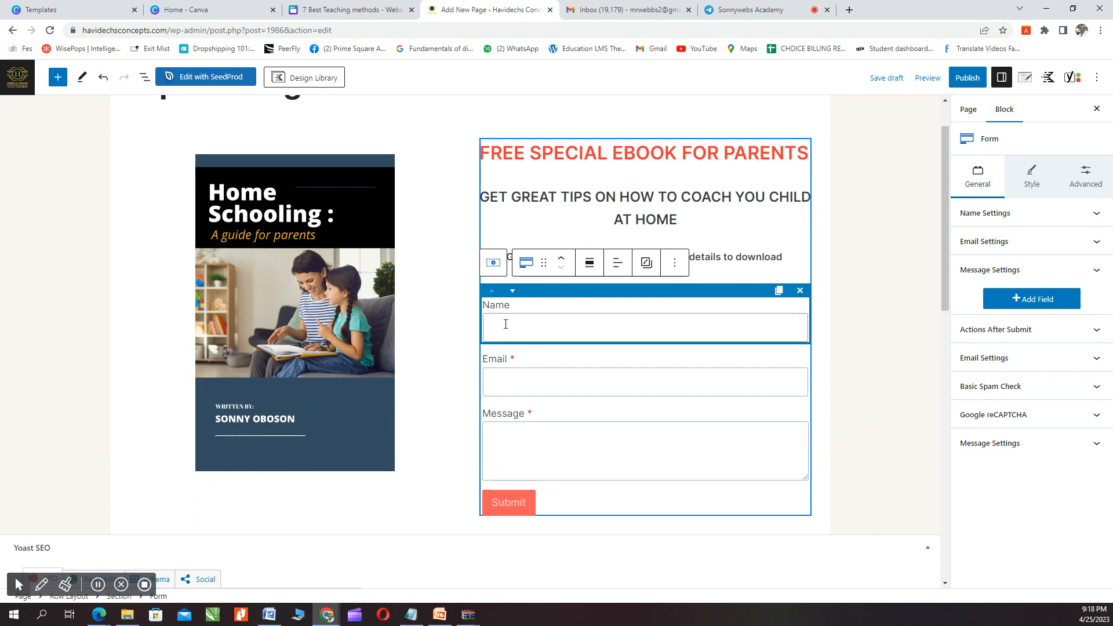
pyautogui.press('Tab')
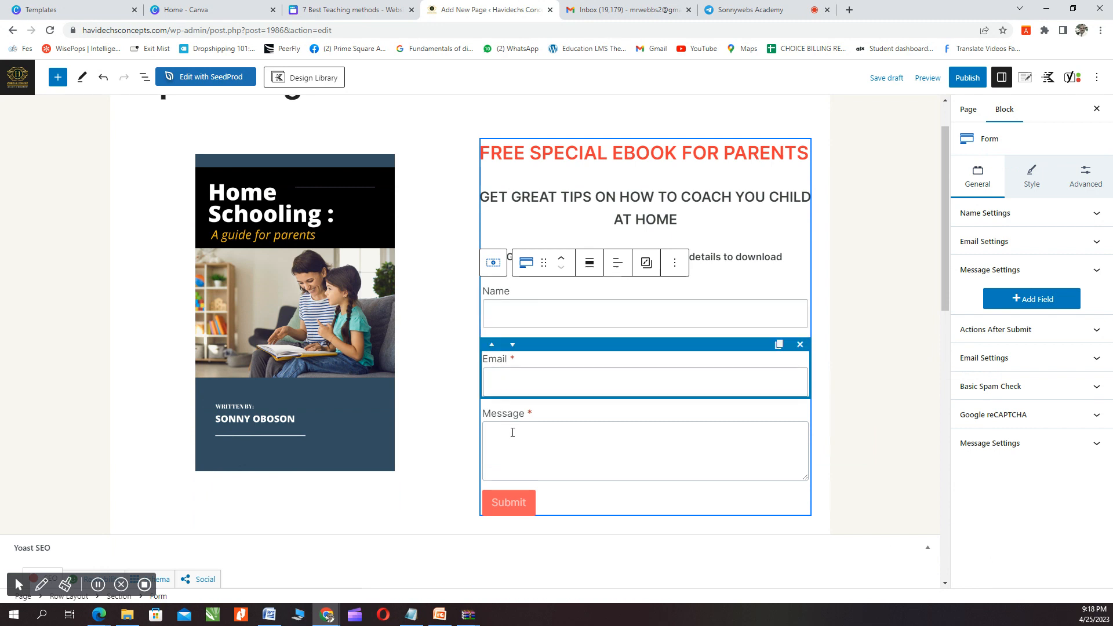
pyautogui.click(513, 433)
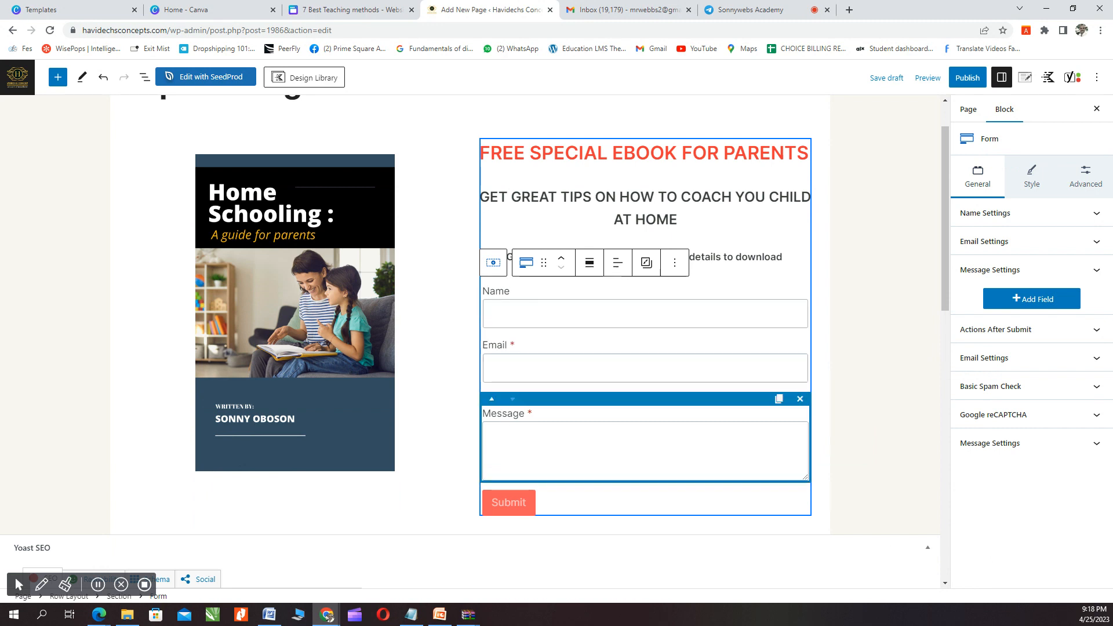
pyautogui.click(802, 400)
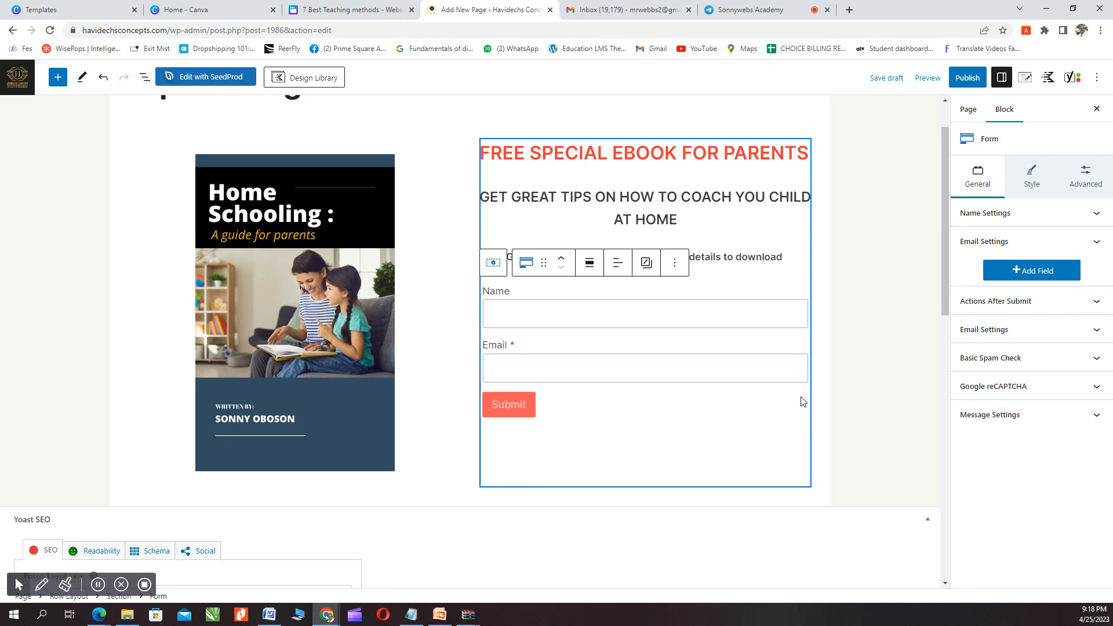
# Step: Replace the form's Submit button label with "CLICK NOW TO DOWNLOAD"
pyautogui.click(503, 405)
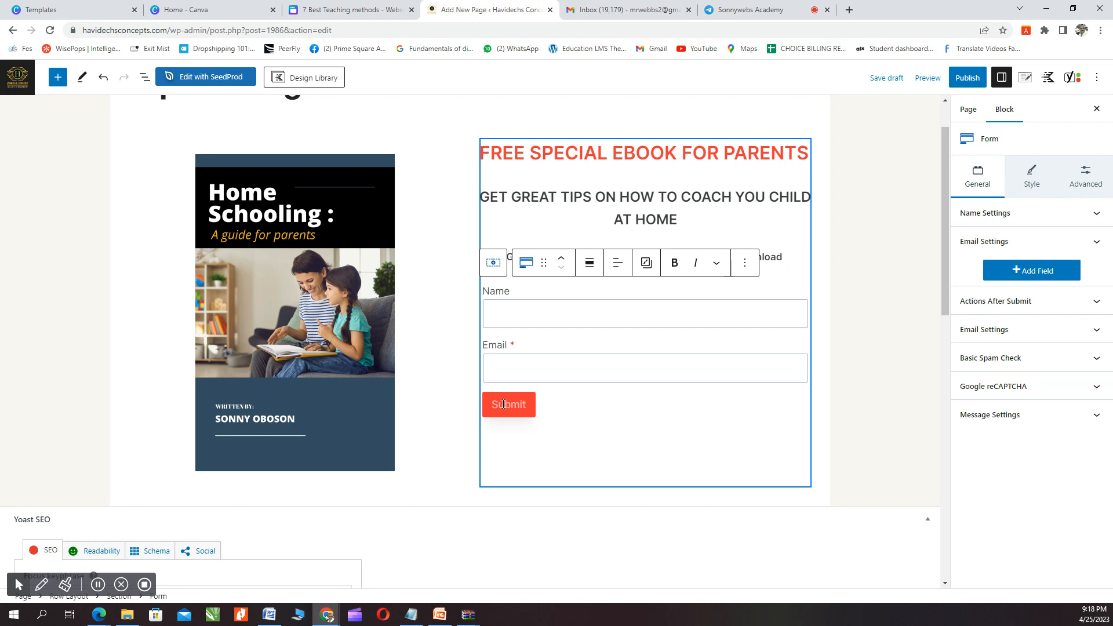
pyautogui.write('xvvbn')
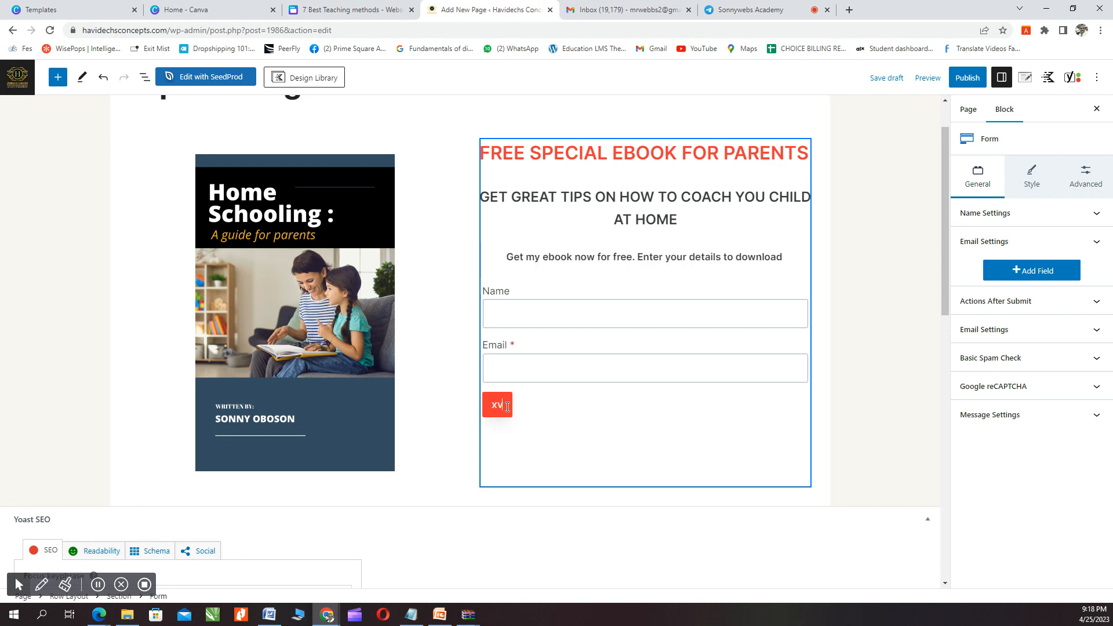
pyautogui.press('BackSpace')
pyautogui.press('BackSpace')
pyautogui.press('BackSpace')
pyautogui.press('Delete')
pyautogui.press('Delete')
pyautogui.write('CLICK')
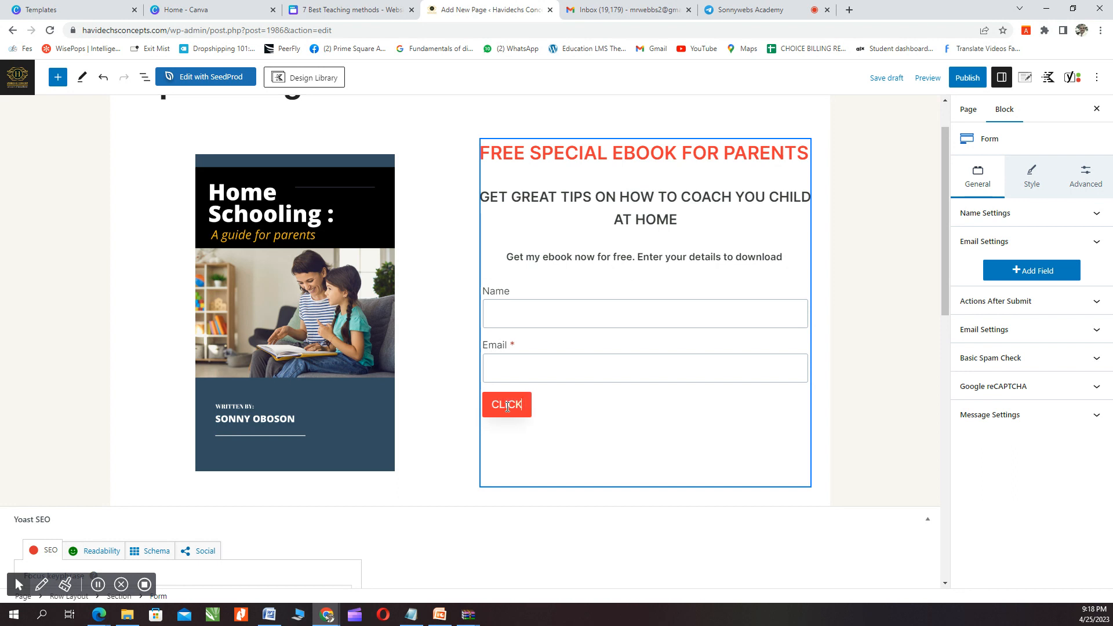
pyautogui.write(' NOW TO ')
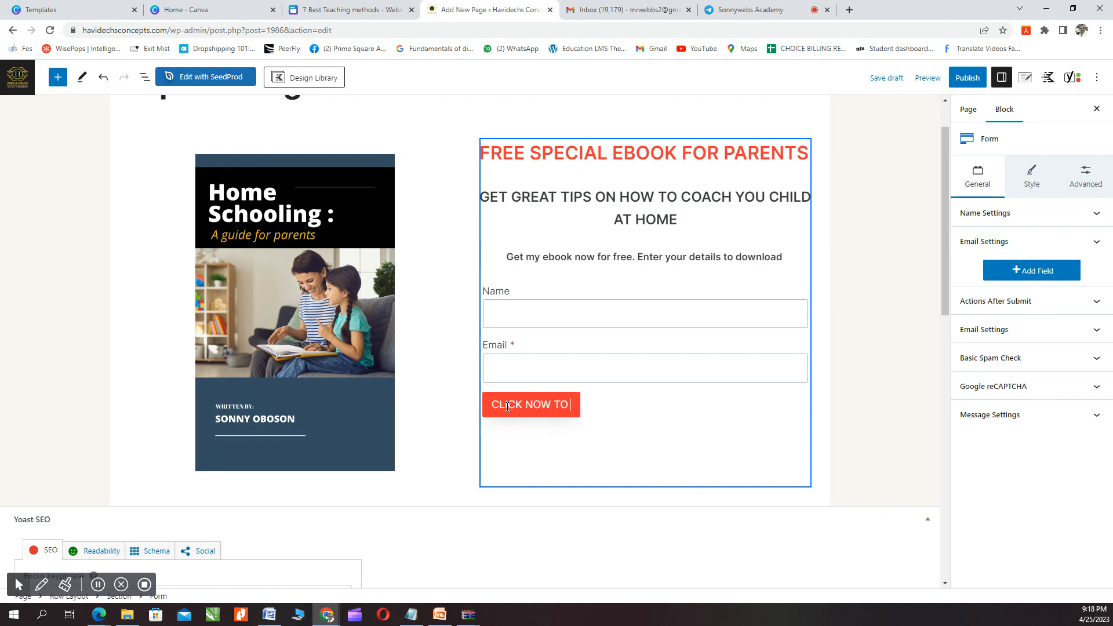
pyautogui.write('DOWNLOAD')
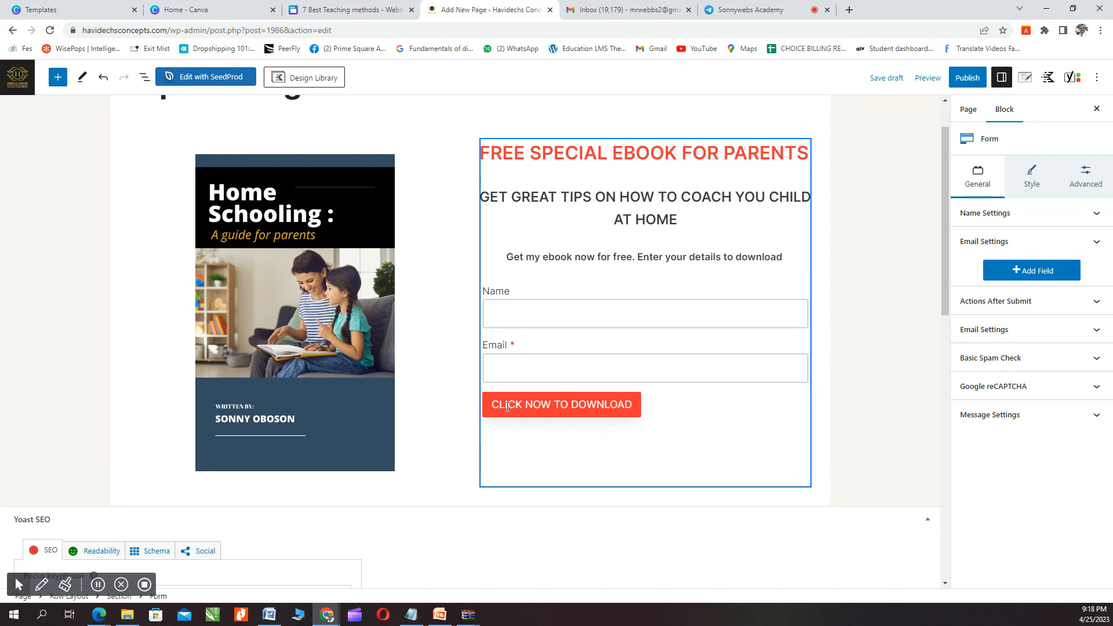
pyautogui.click(482, 462)
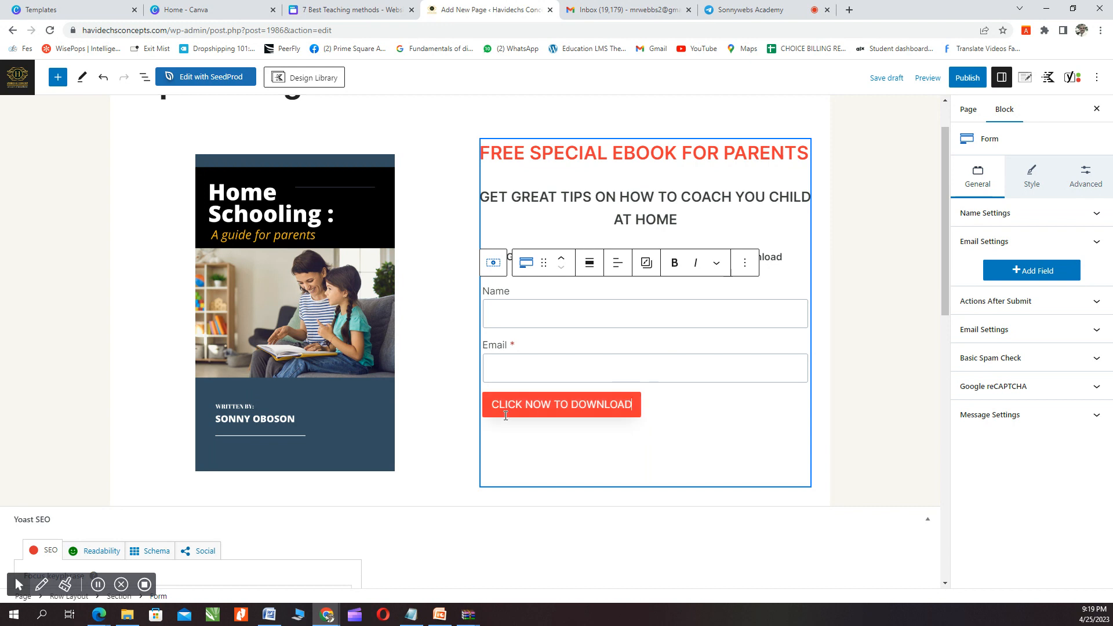
# Step: Center-align the "CLICK NOW TO DOWNLOAD" button within the form
pyautogui.scroll(-1, 628, 302)
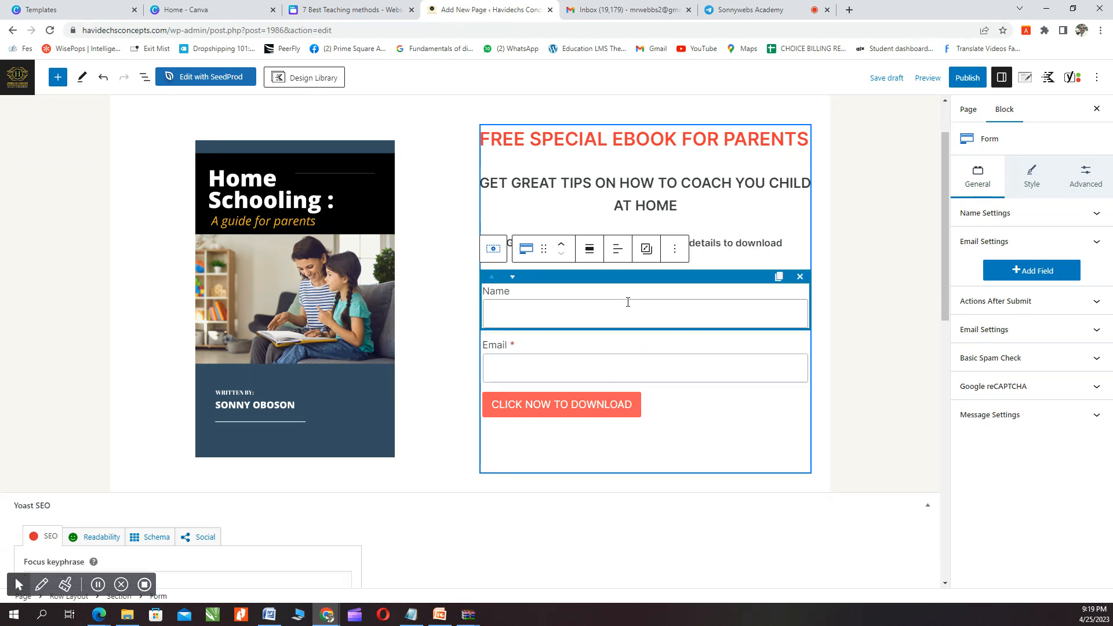
pyautogui.click(592, 176)
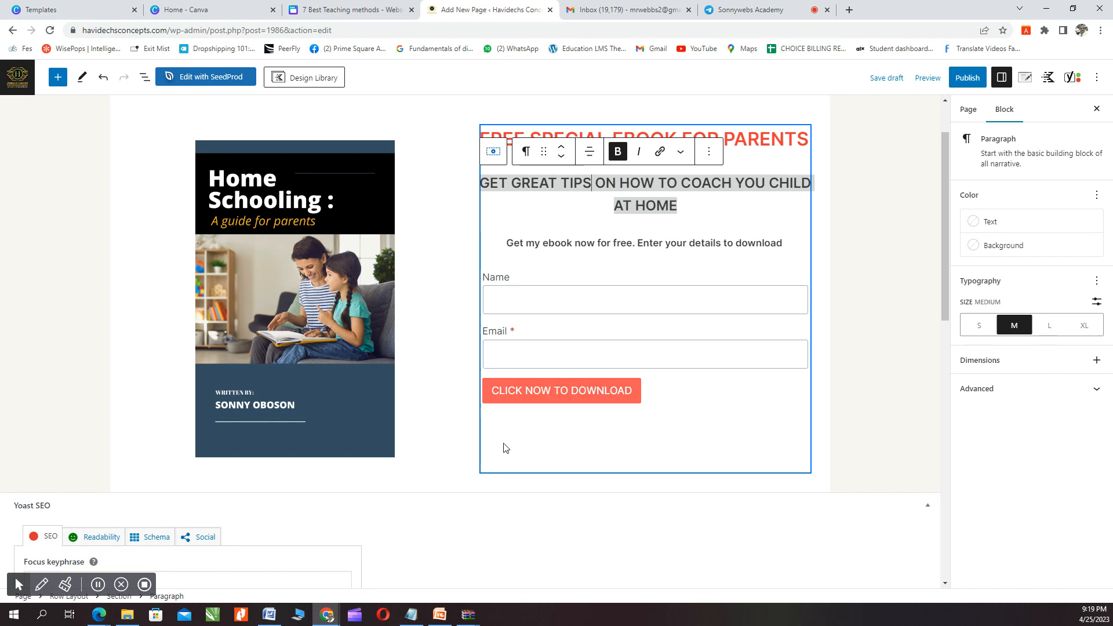
pyautogui.click(553, 390)
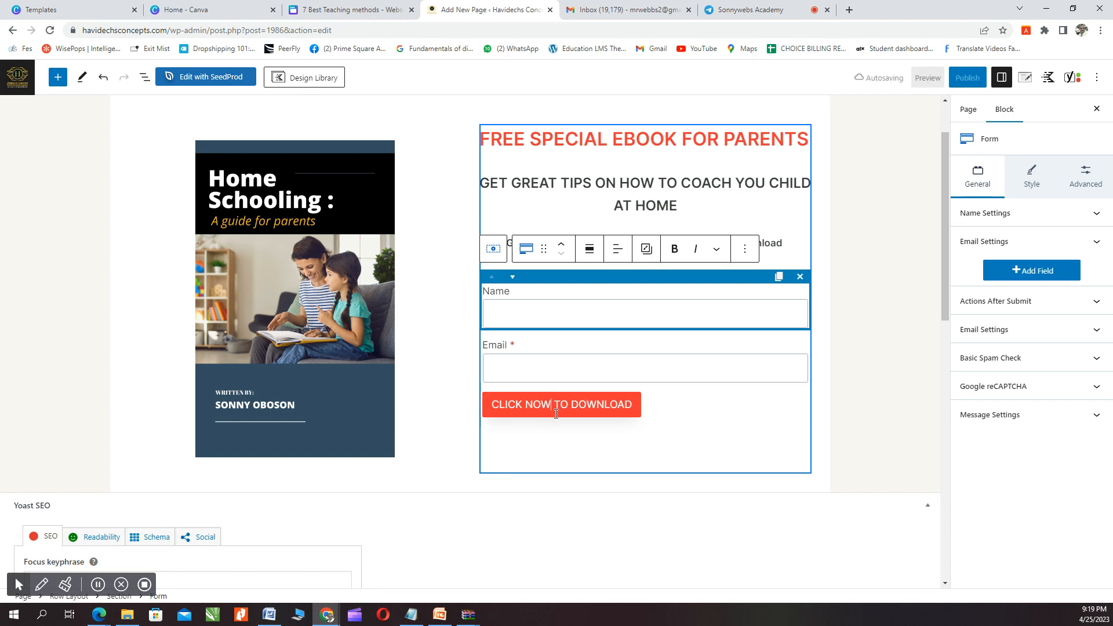
pyautogui.click(618, 254)
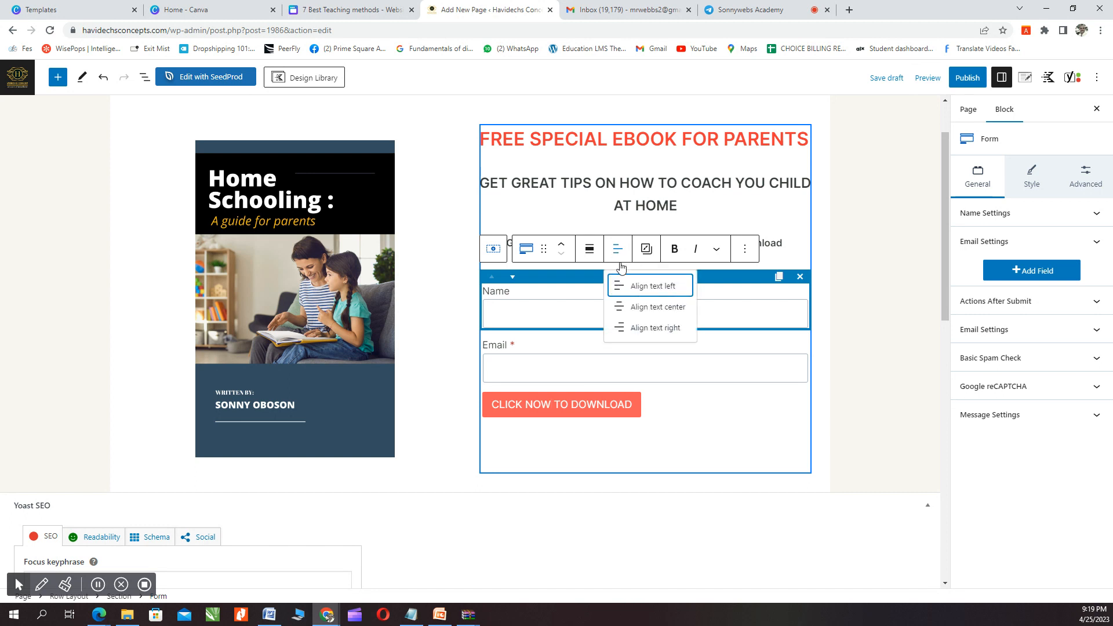
pyautogui.click(638, 305)
pyautogui.scroll(-1, 622, 449)
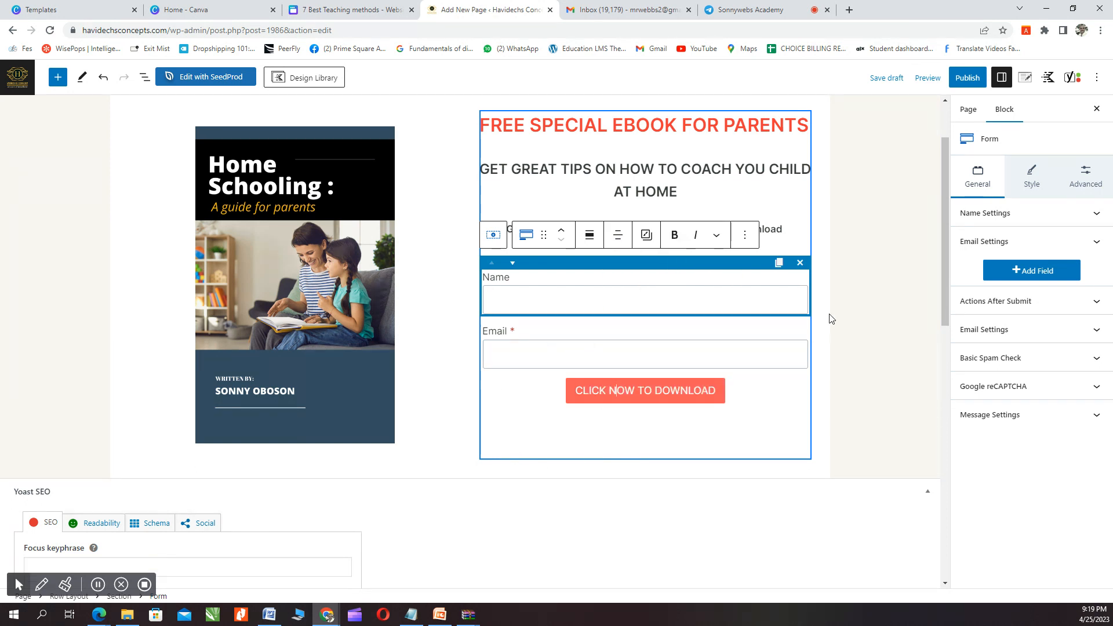
# Step: Publish the Squeez Page and view the live page down to its opt-in form
pyautogui.click(968, 78)
pyautogui.click(995, 79)
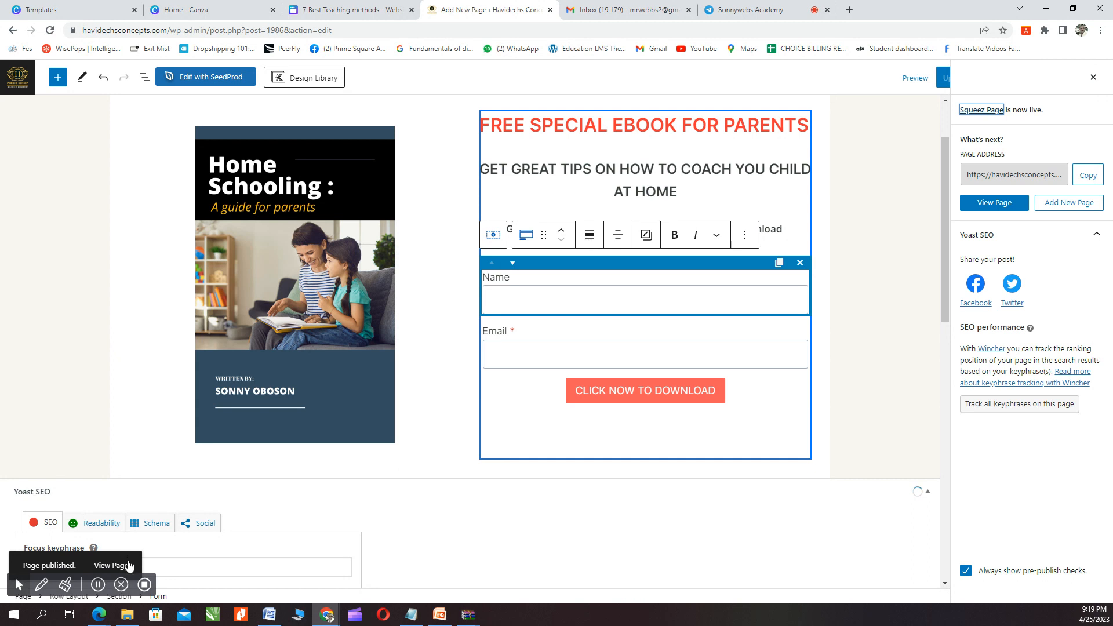
pyautogui.click(114, 566)
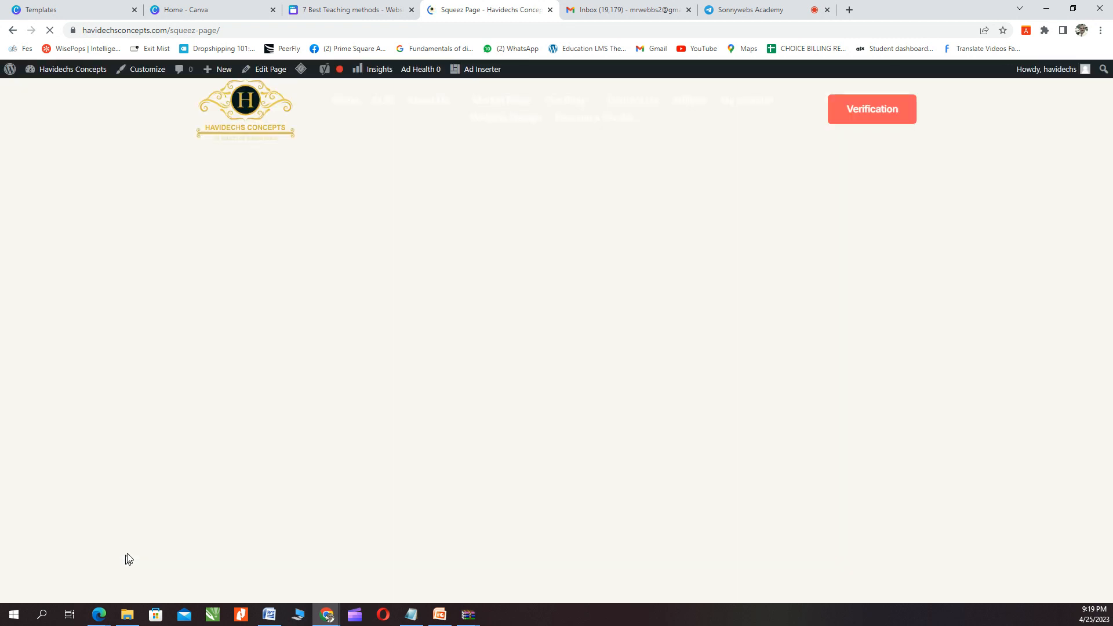
pyautogui.scroll(-4, 429, 391)
pyautogui.scroll(-1, 429, 397)
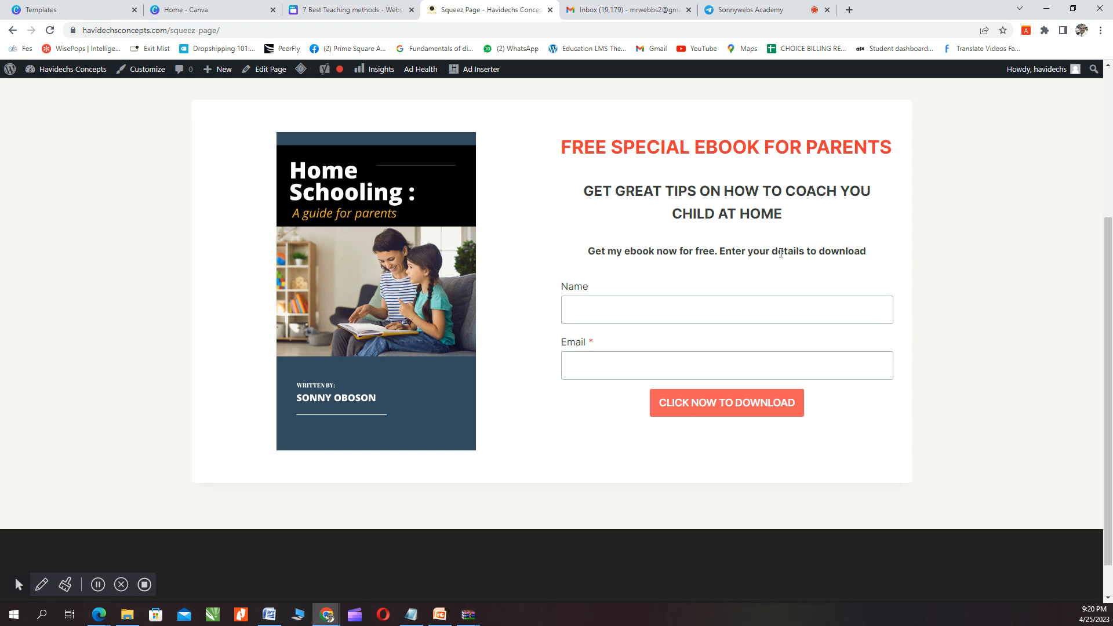
# Step: Fill in the opt-in form with the saved full name and Gmail address, and submit it
pyautogui.click(593, 310)
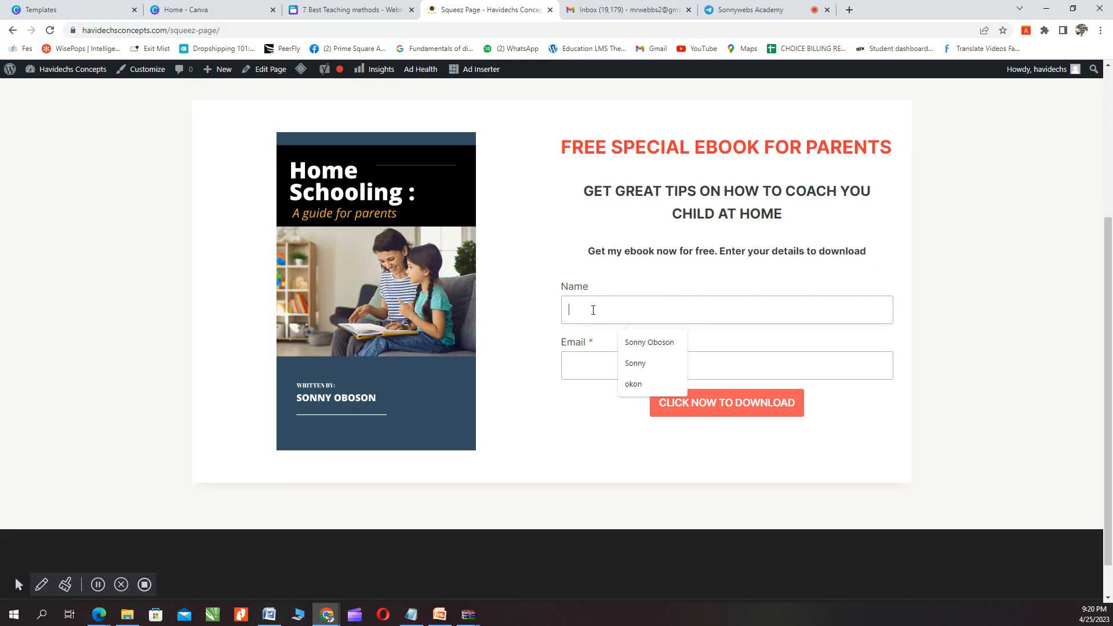
pyautogui.click(626, 342)
pyautogui.click(569, 364)
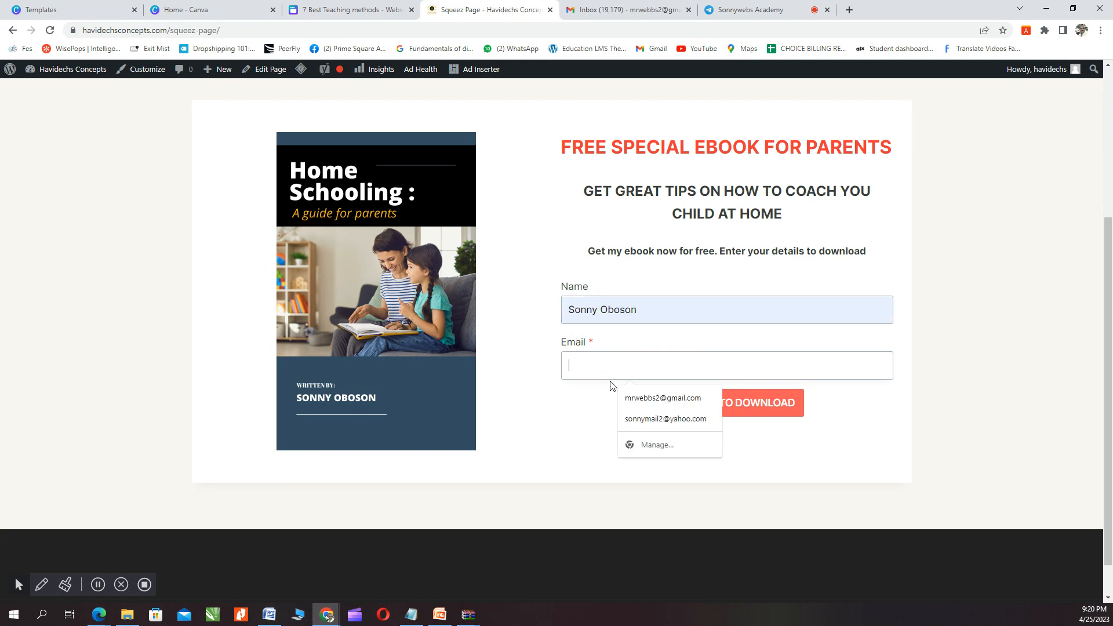
pyautogui.click(631, 398)
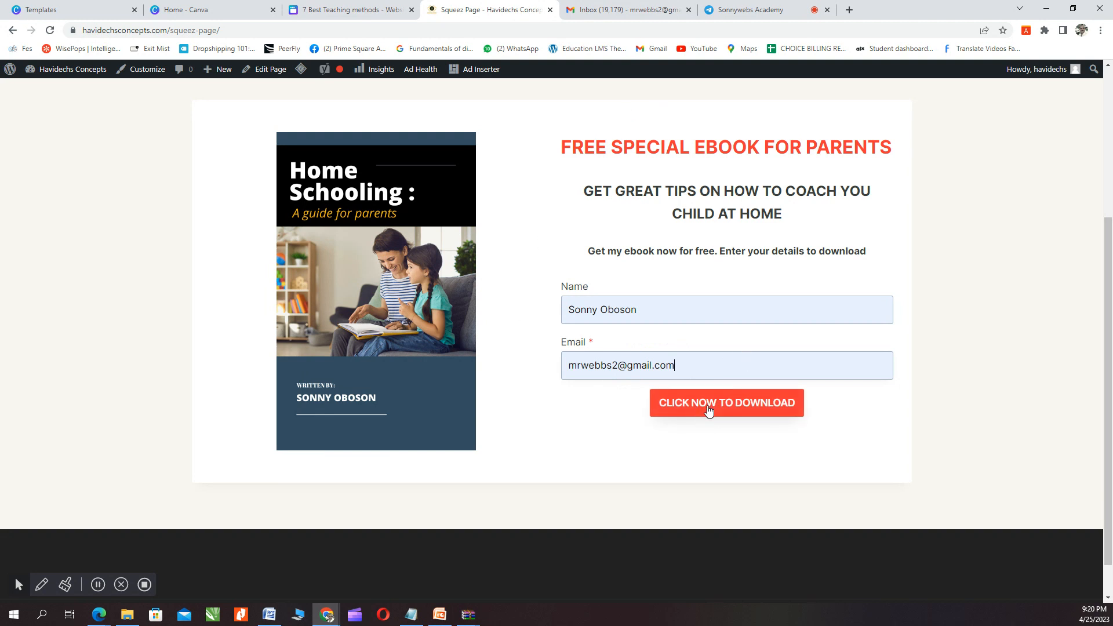
pyautogui.click(709, 410)
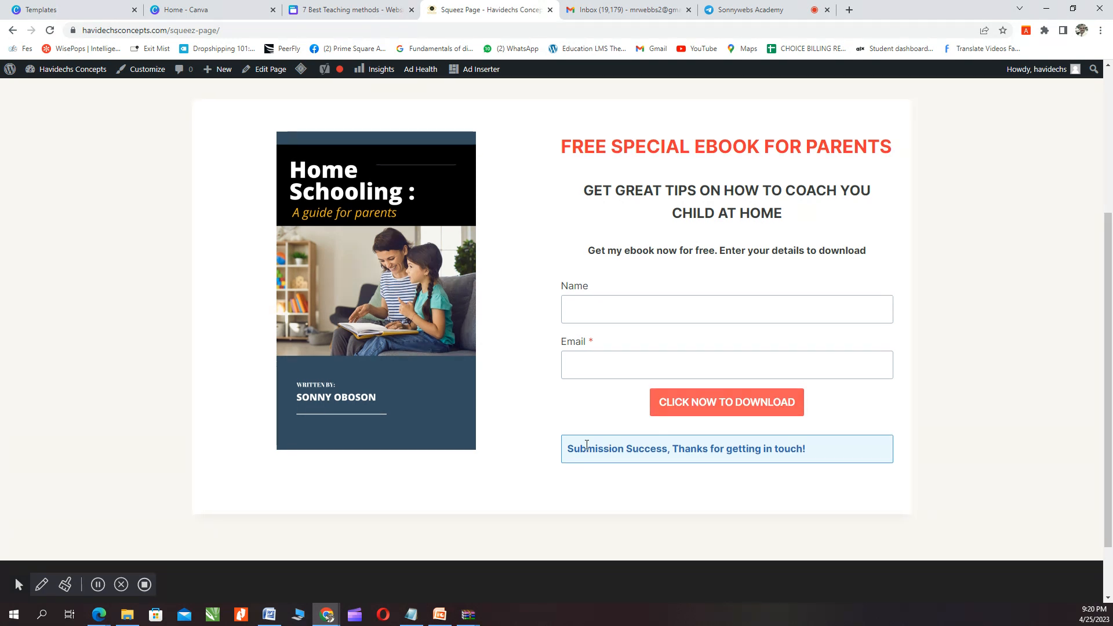
# Step: Examine the live squeeze page and the area around its opt-in form after the submission
pyautogui.scroll(-2, 585, 413)
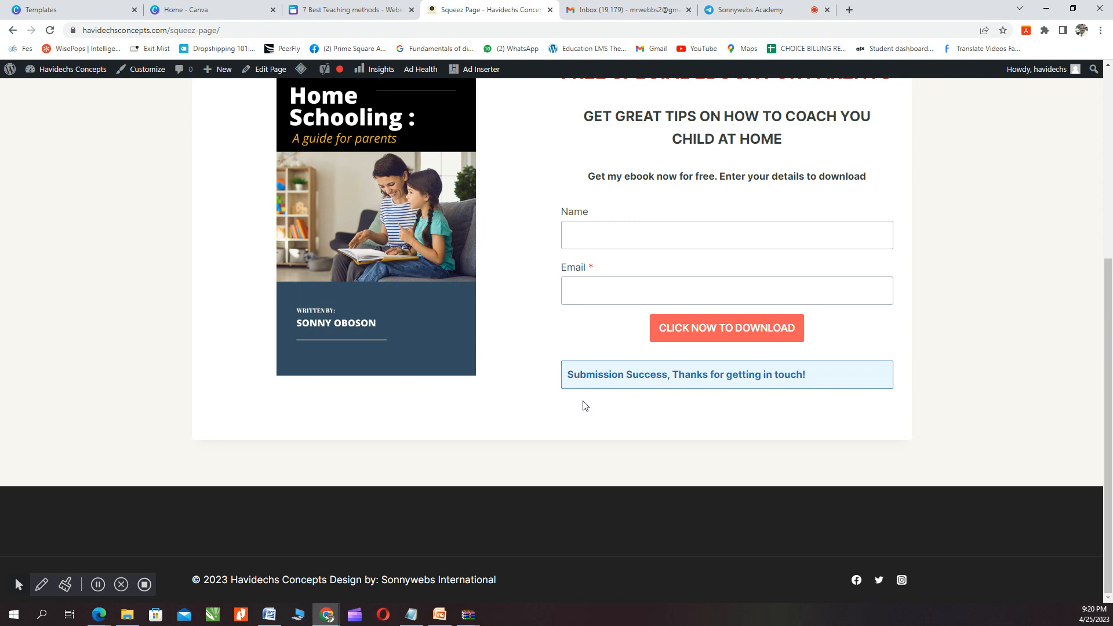
pyautogui.scroll(2, 584, 405)
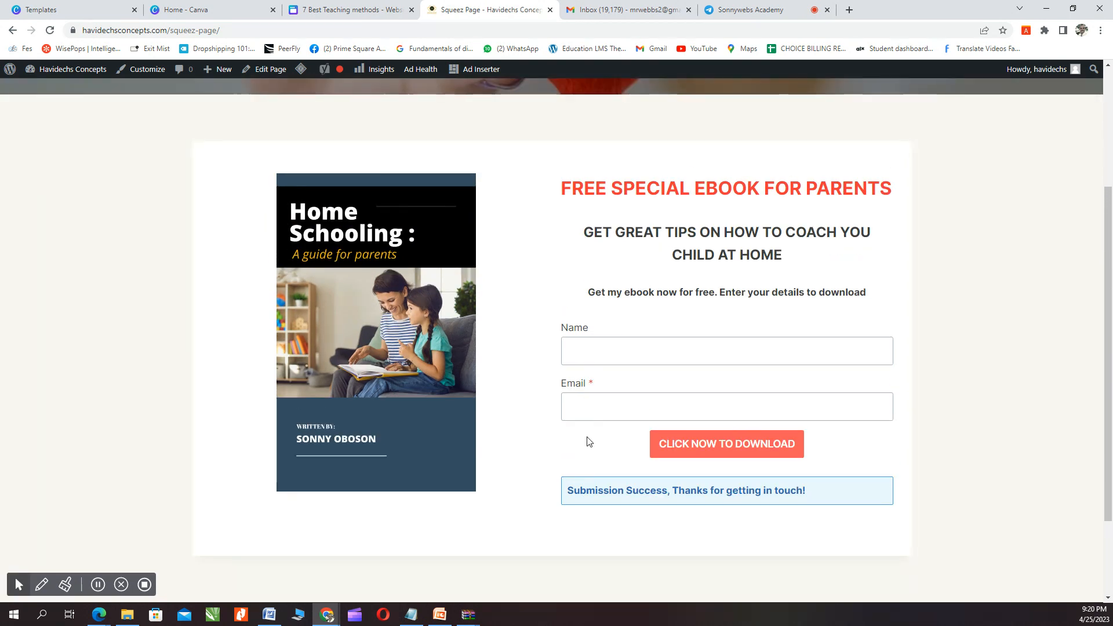
pyautogui.scroll(-1, 589, 441)
pyautogui.scroll(-1, 652, 445)
pyautogui.scroll(3, 653, 445)
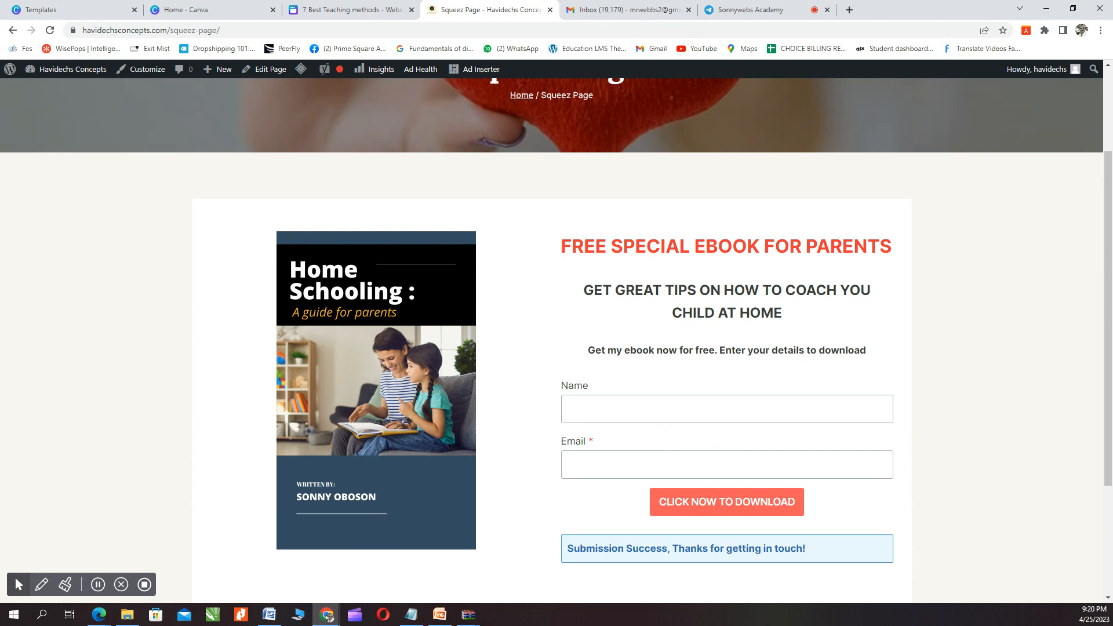
pyautogui.scroll(-1, 647, 419)
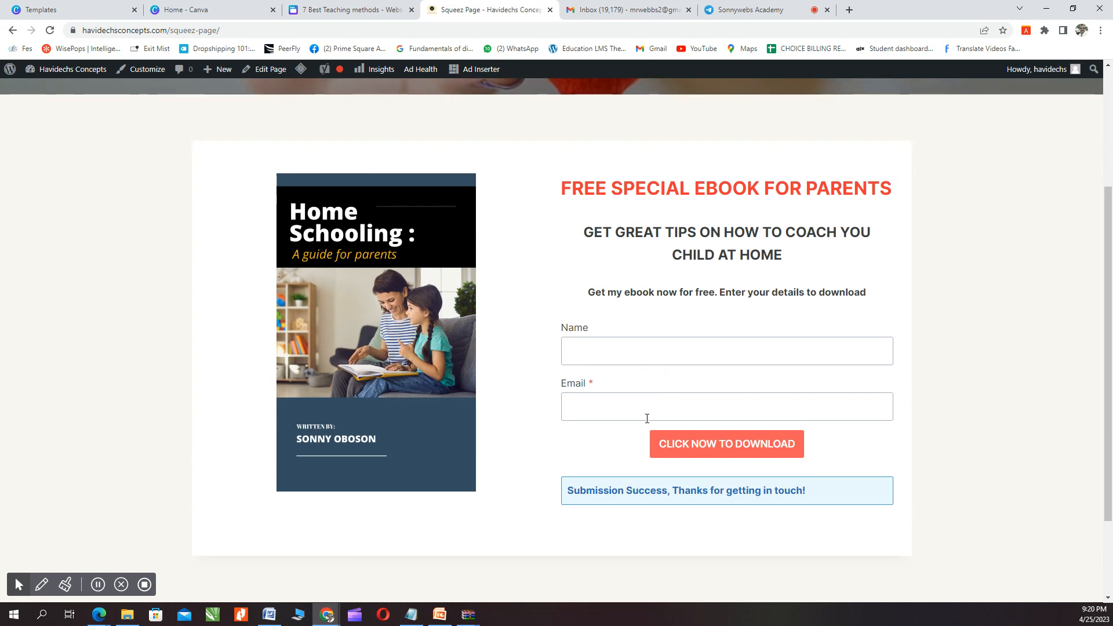
pyautogui.scroll(-2, 647, 418)
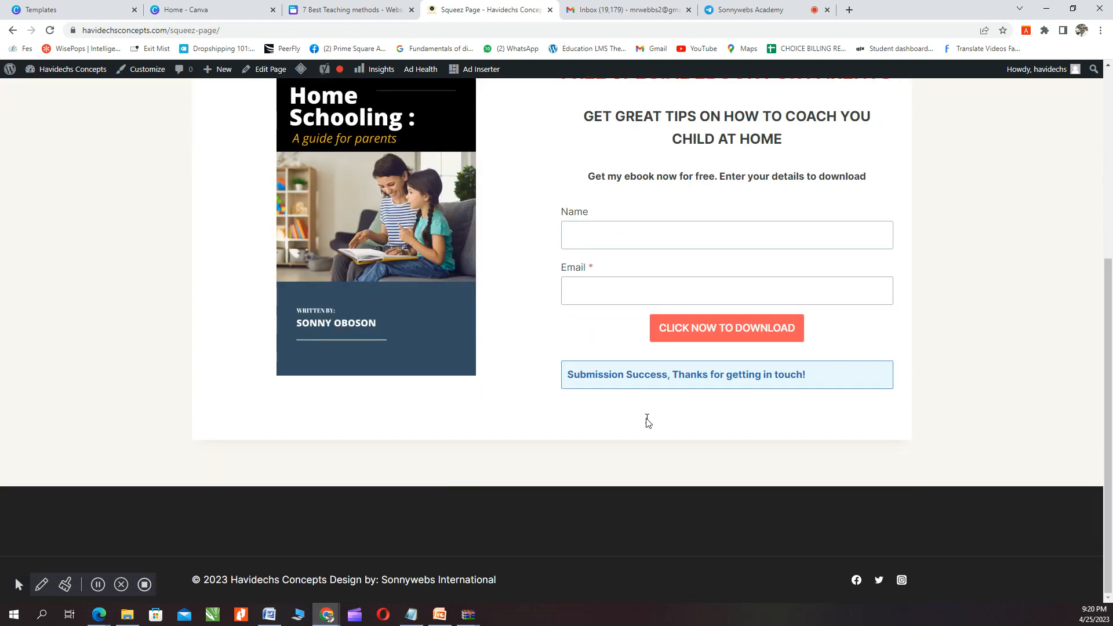
pyautogui.scroll(3, 648, 422)
pyautogui.scroll(-2, 655, 390)
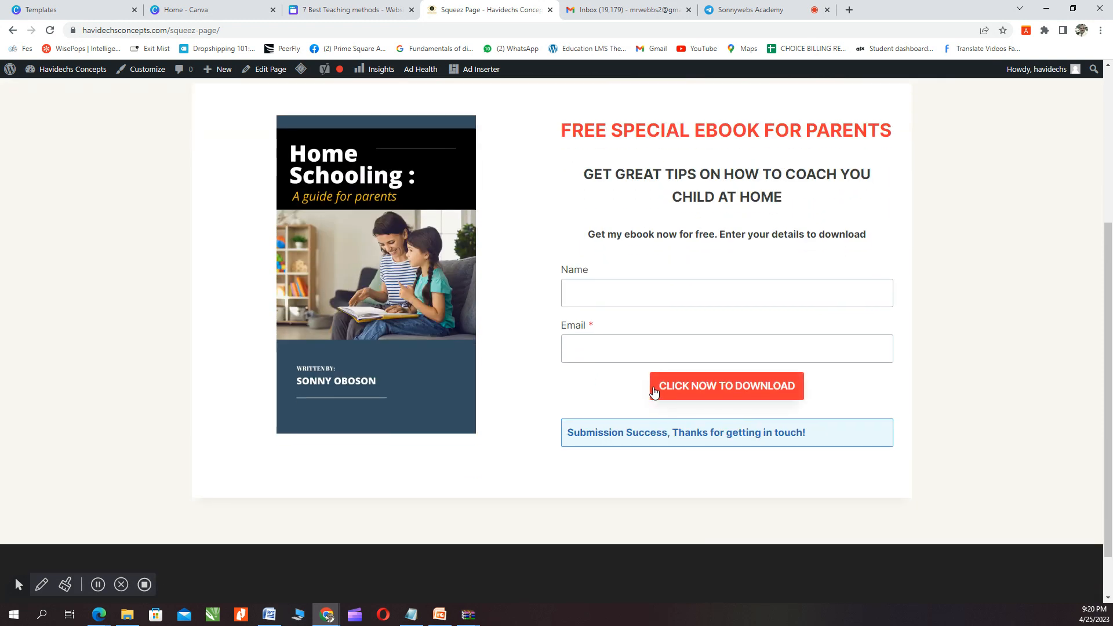
pyautogui.scroll(-1, 654, 393)
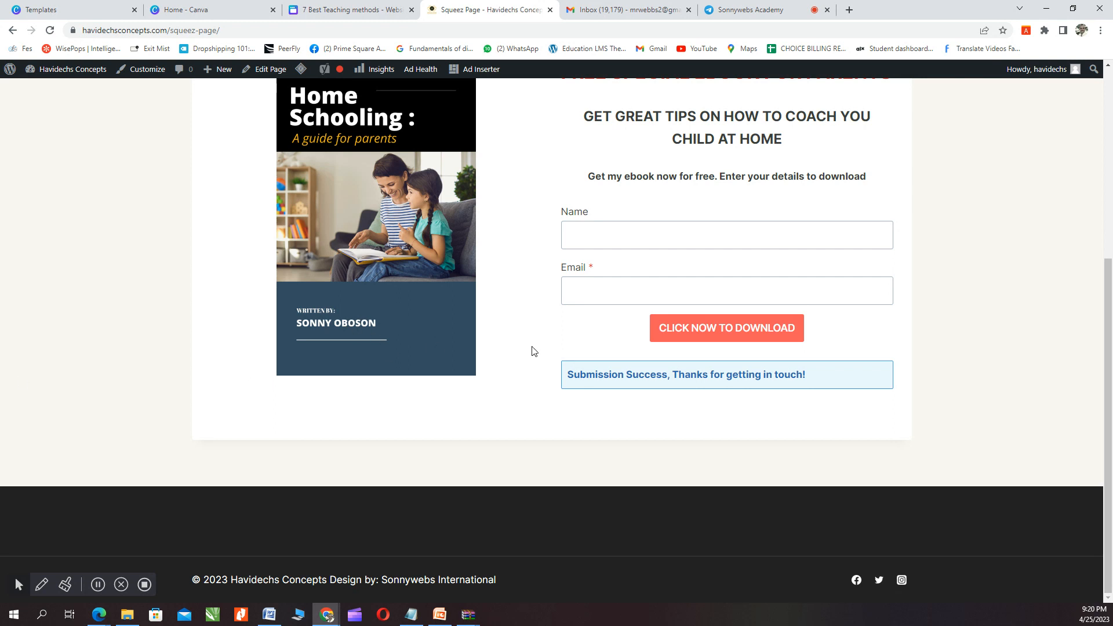
# Step: Fill in the opt-in form's Name and Email fields again with the saved full name and e-mail address, without submitting
pyautogui.click(614, 234)
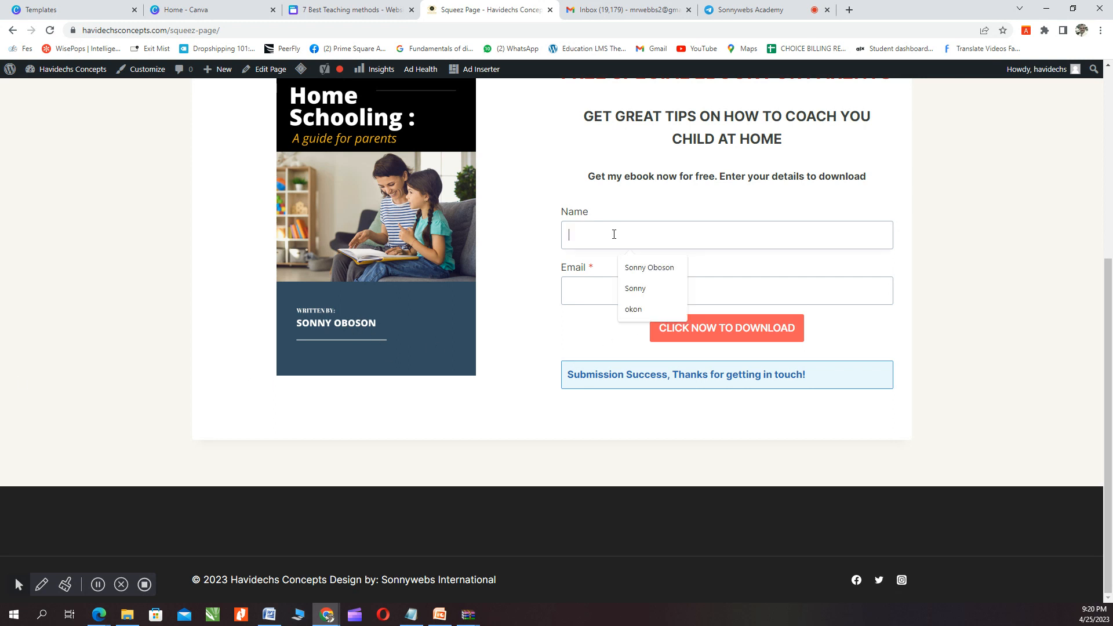
pyautogui.click(638, 268)
pyautogui.click(612, 292)
pyautogui.click(635, 323)
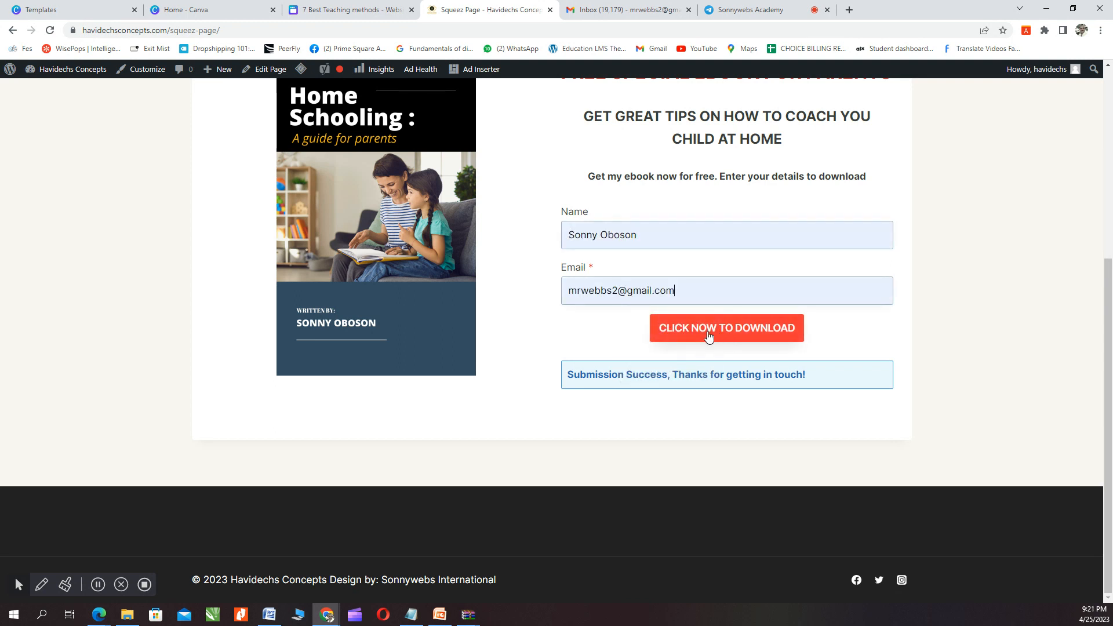
pyautogui.scroll(2, 712, 337)
pyautogui.scroll(-2, 711, 337)
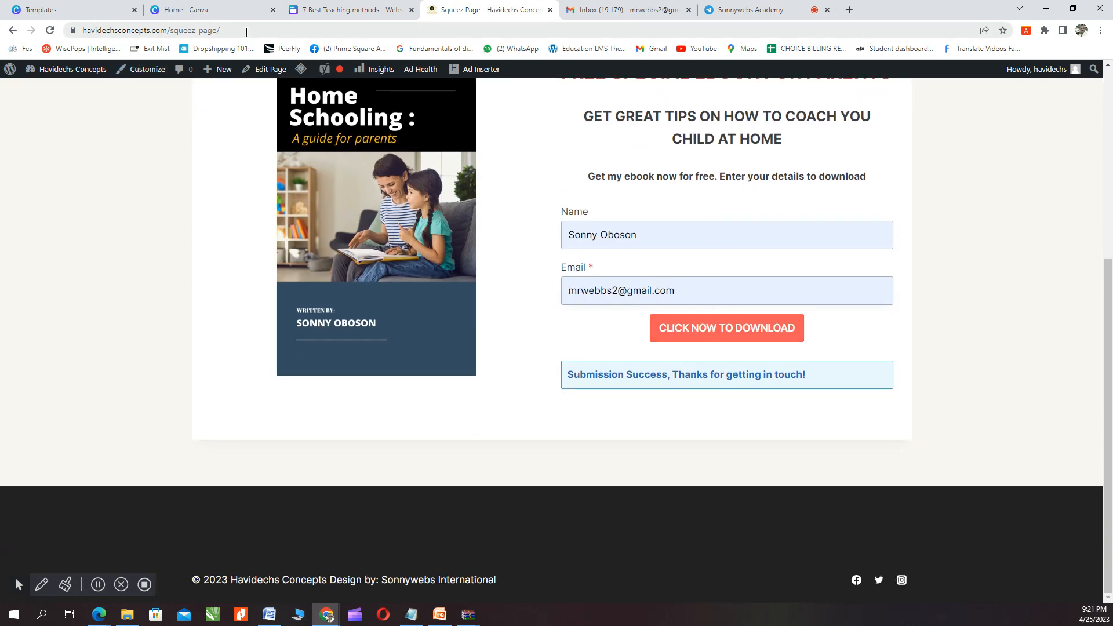
# Step: Copy the live squeeze page's web address and look over the page from its header down
pyautogui.click(252, 30)
pyautogui.rightClick(177, 33)
pyautogui.click(206, 112)
pyautogui.scroll(3, 527, 194)
pyautogui.scroll(3, 532, 246)
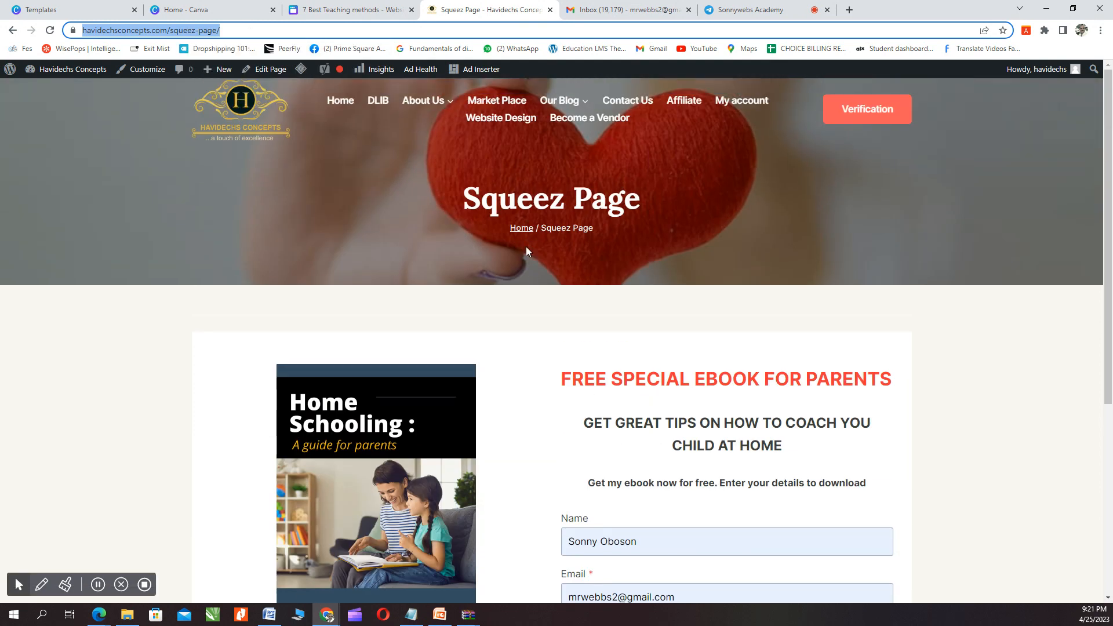
pyautogui.scroll(-1, 537, 284)
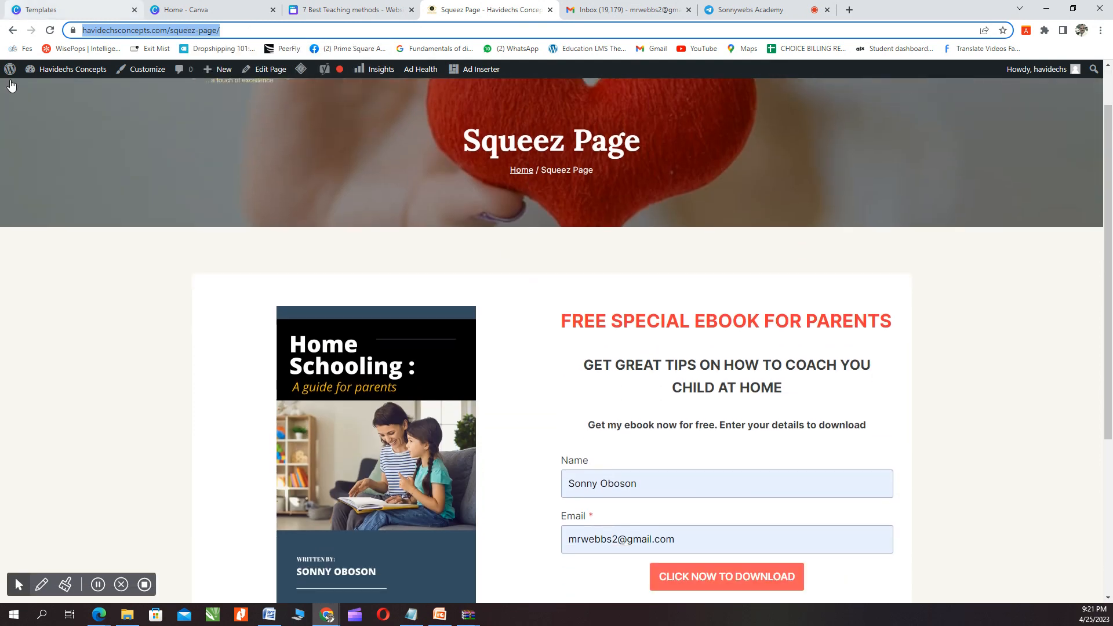
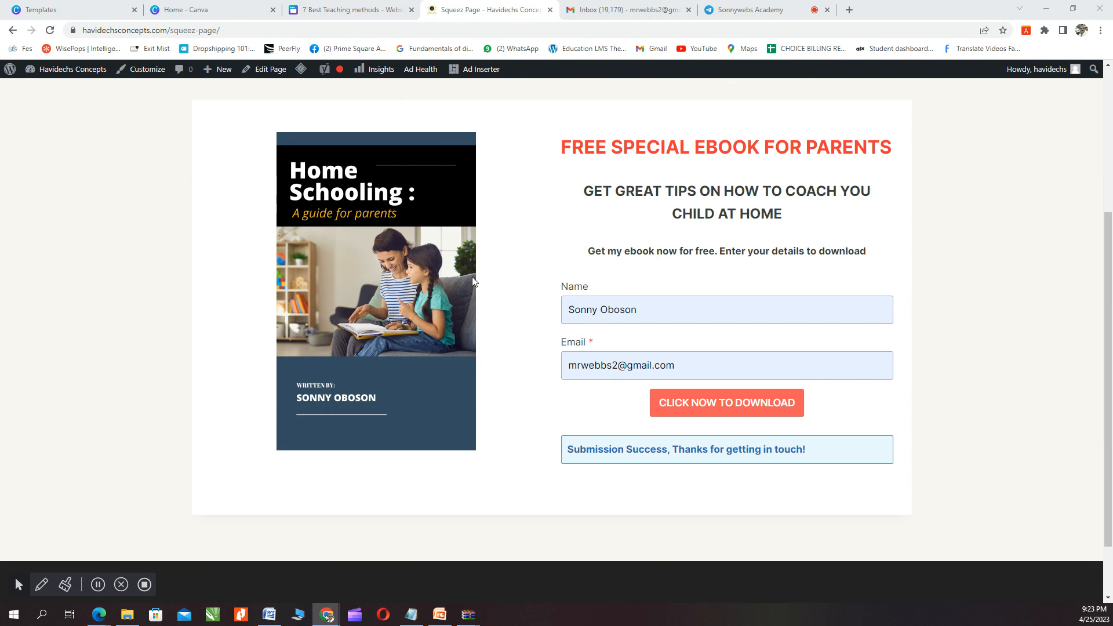
# Step: Switch to Microsoft Edge and view the sample "Thank You For Claiming Your Copy!" page
pyautogui.scroll(3, 439, 313)
pyautogui.scroll(-2, 438, 316)
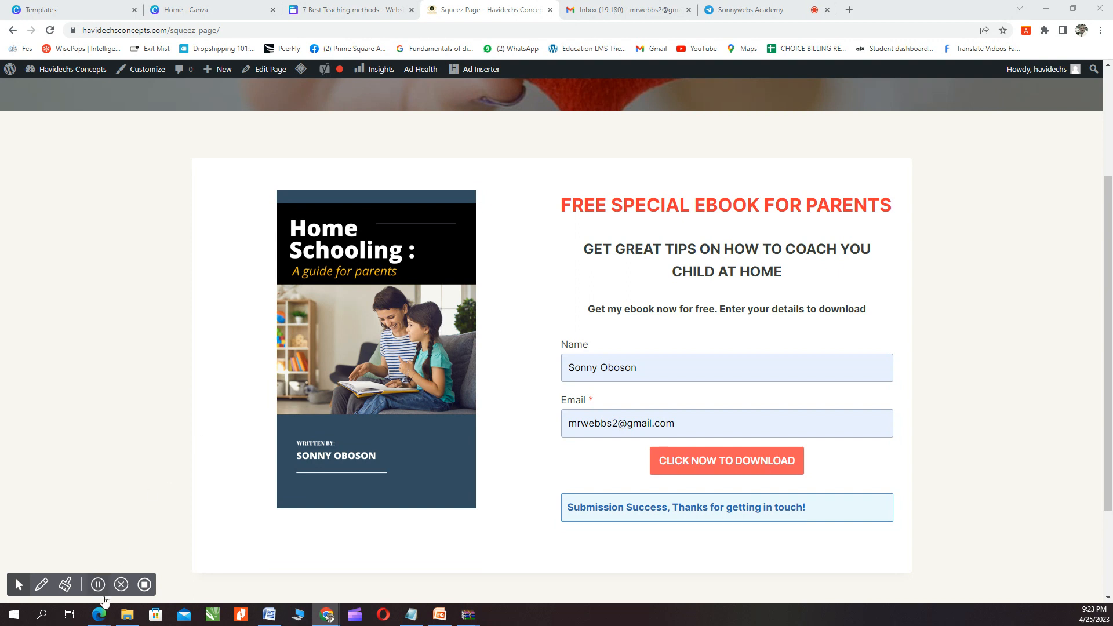
pyautogui.moveTo(99, 615)
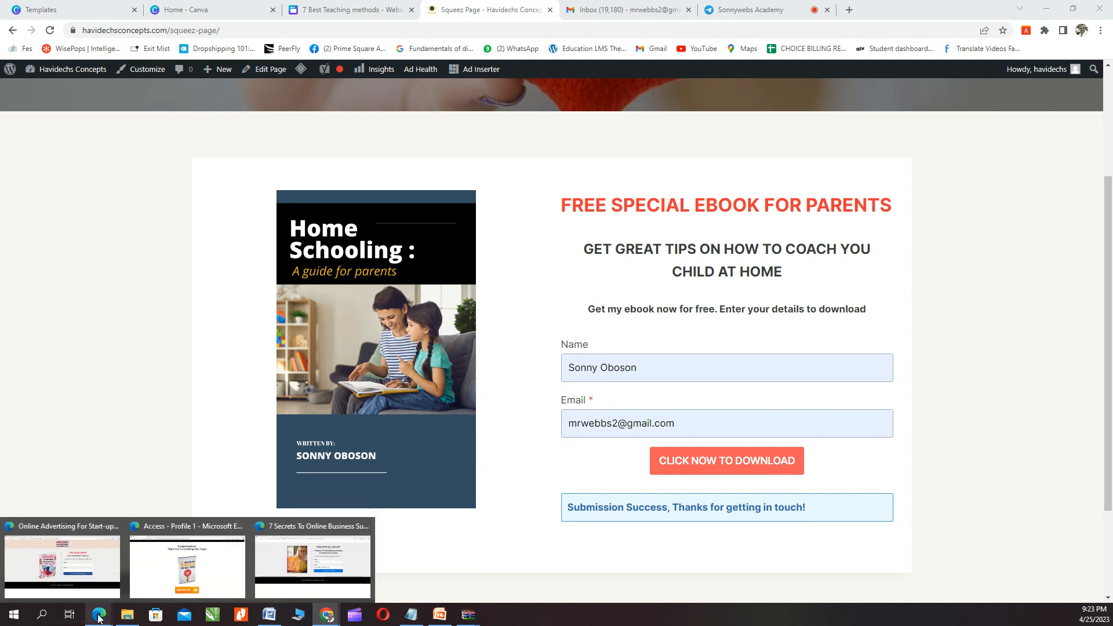
pyautogui.click(185, 578)
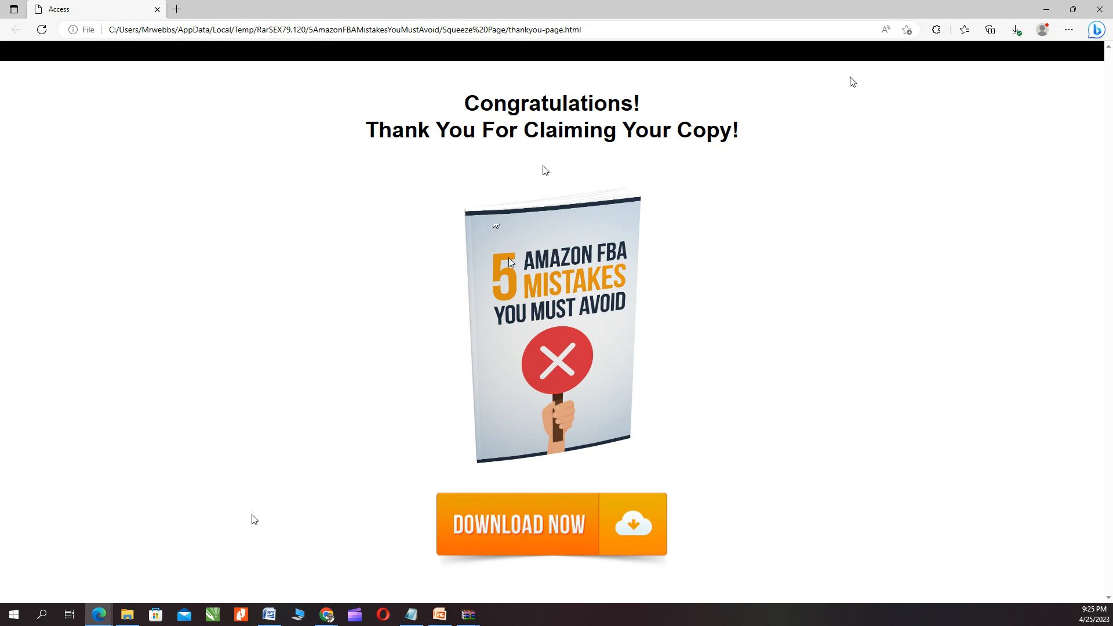
# Step: Return to the squeeze page in Chrome and create a new WordPress page titled "Congrats"
pyautogui.click(328, 616)
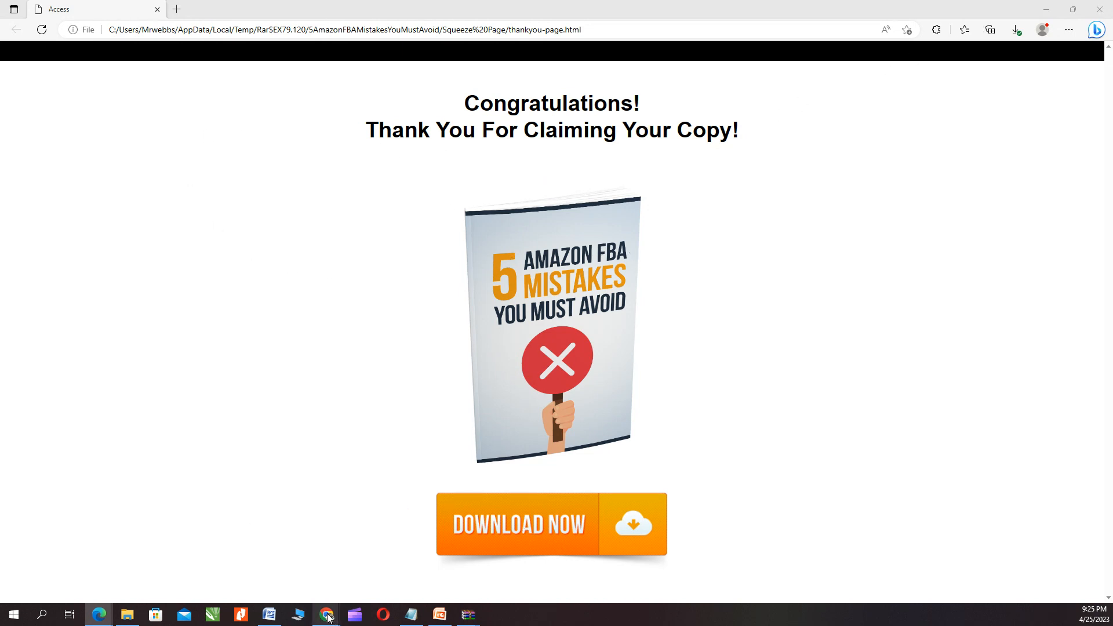
pyautogui.click(261, 573)
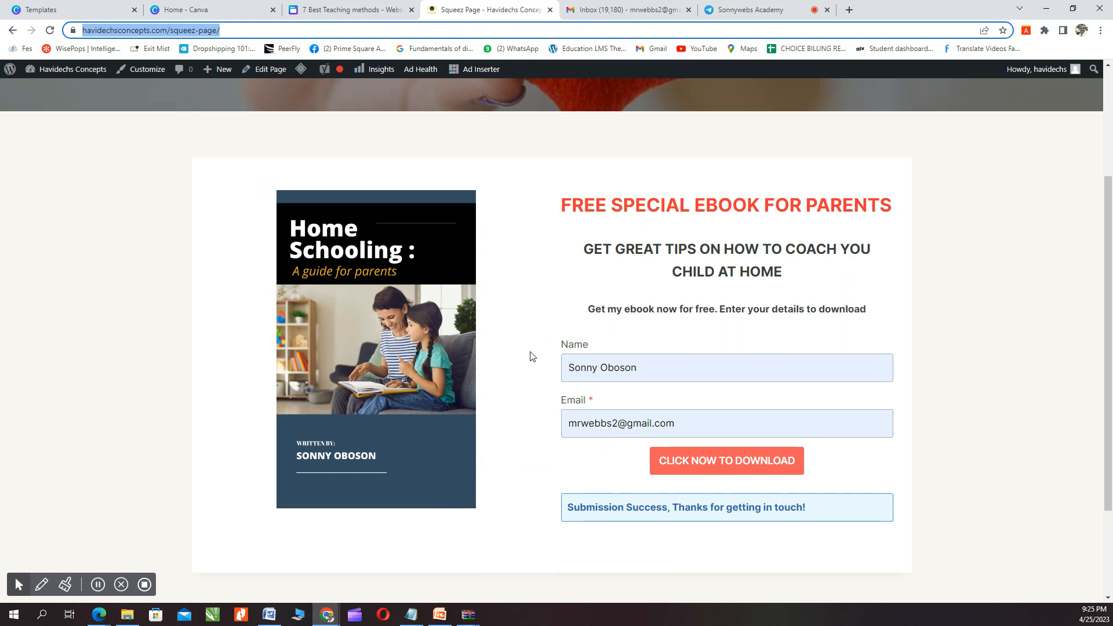
pyautogui.scroll(1, 532, 356)
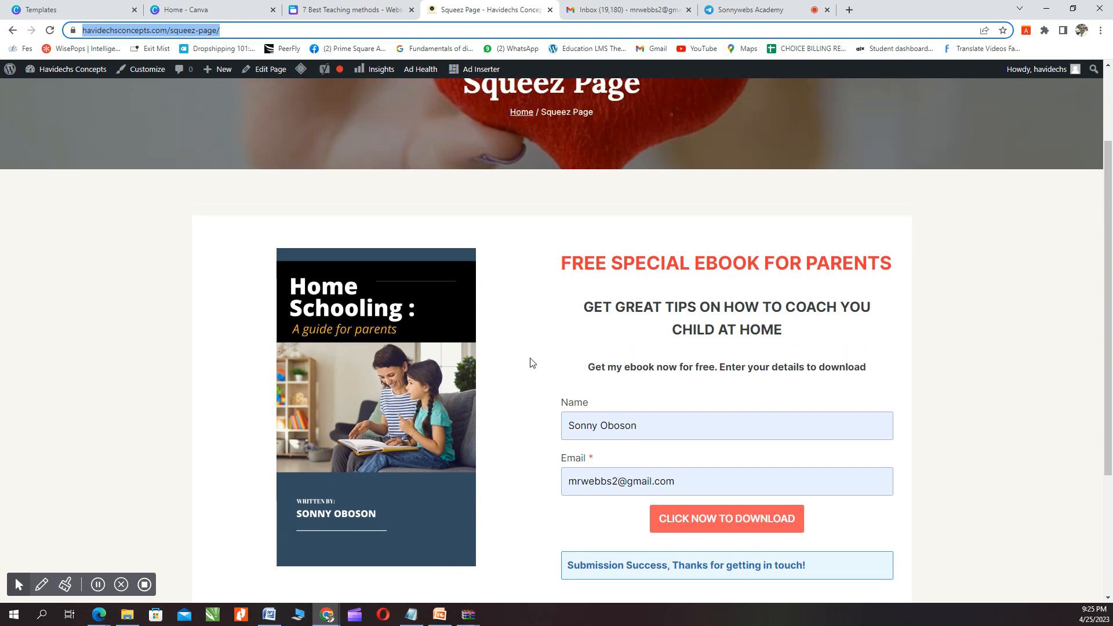
pyautogui.scroll(-2, 533, 360)
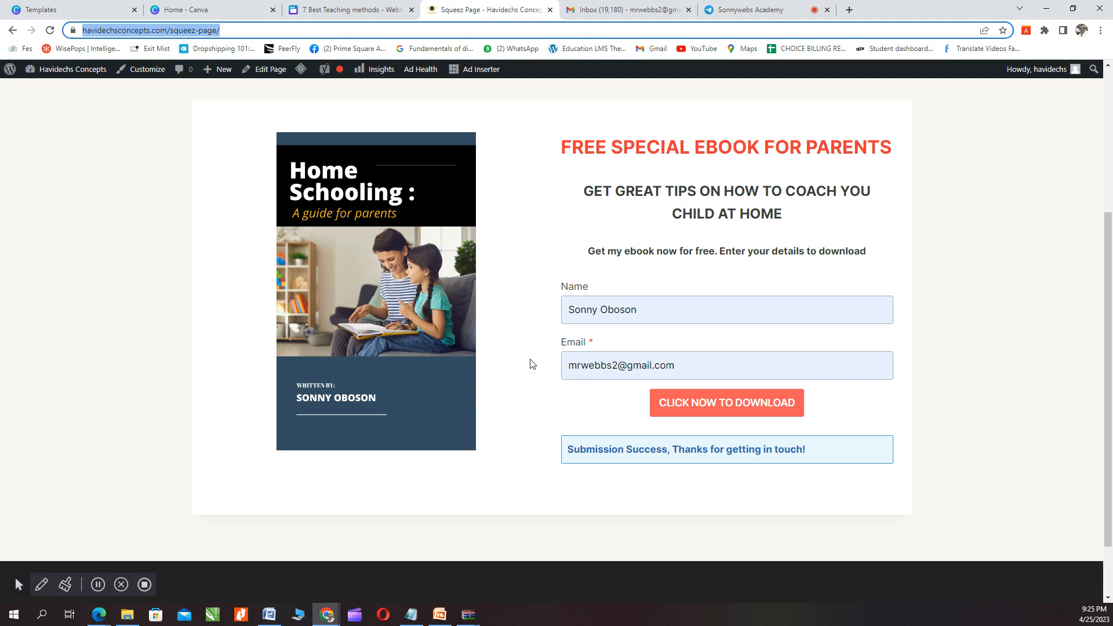
pyautogui.scroll(3, 532, 362)
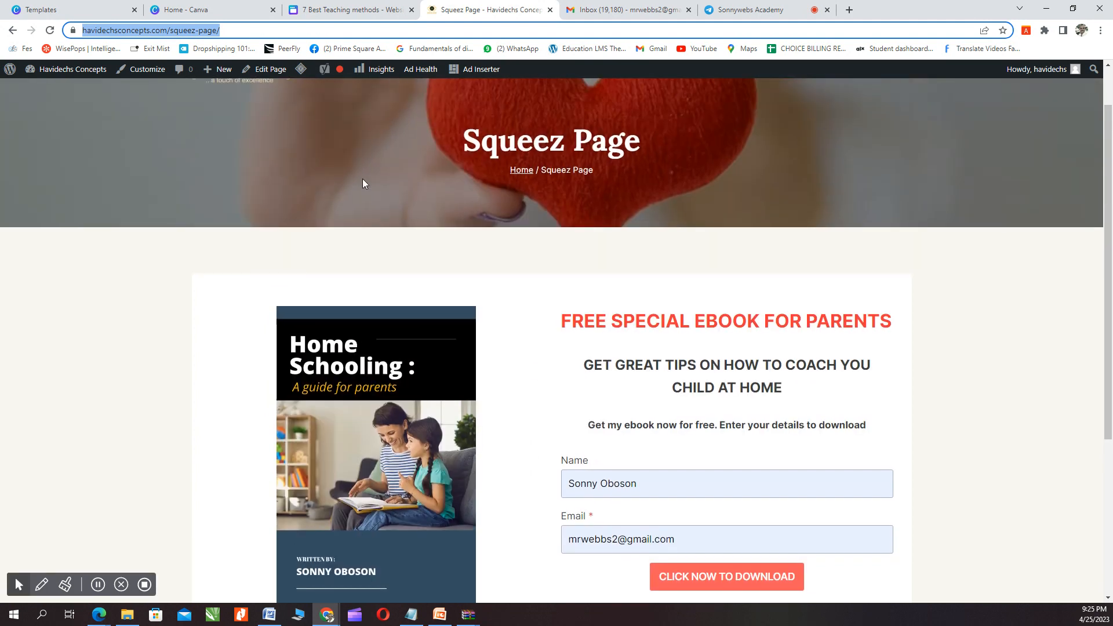
pyautogui.moveTo(62, 75)
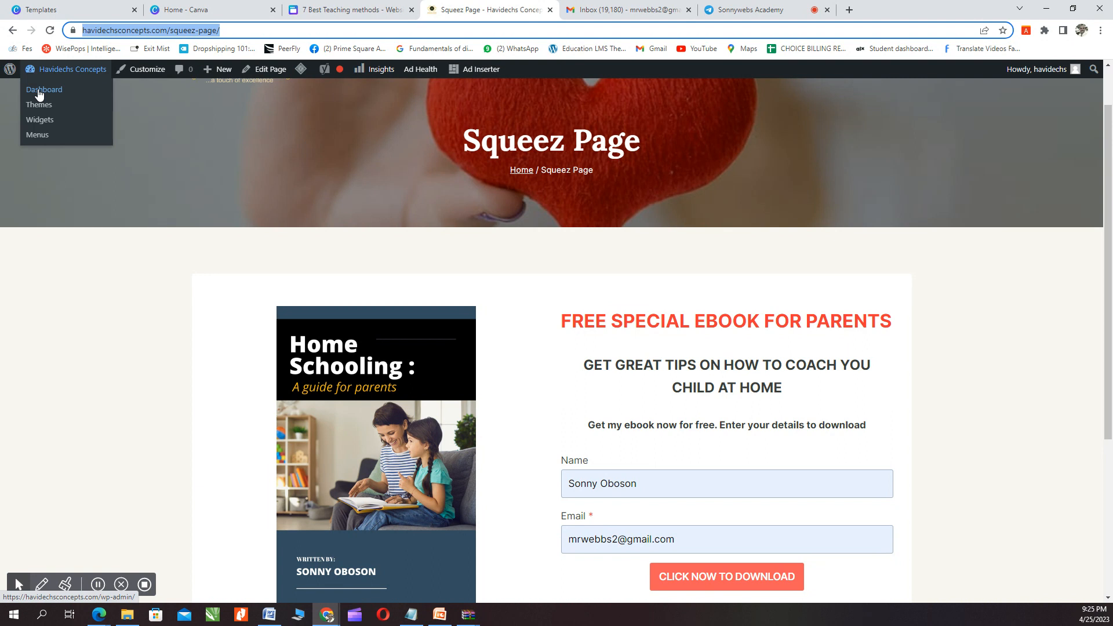
pyautogui.moveTo(222, 72)
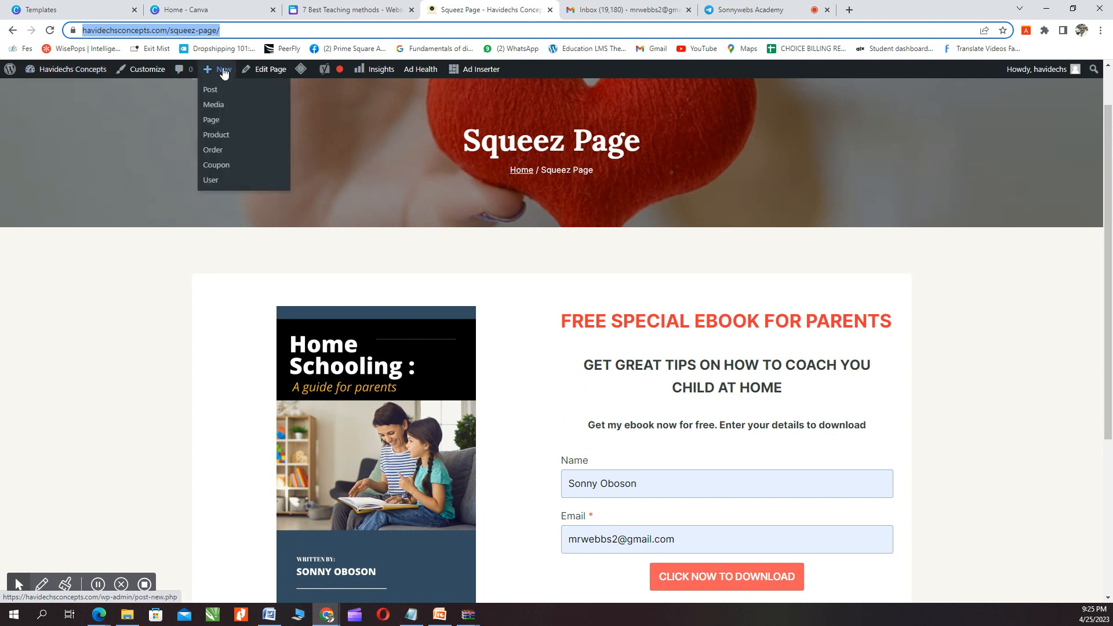
pyautogui.click(211, 124)
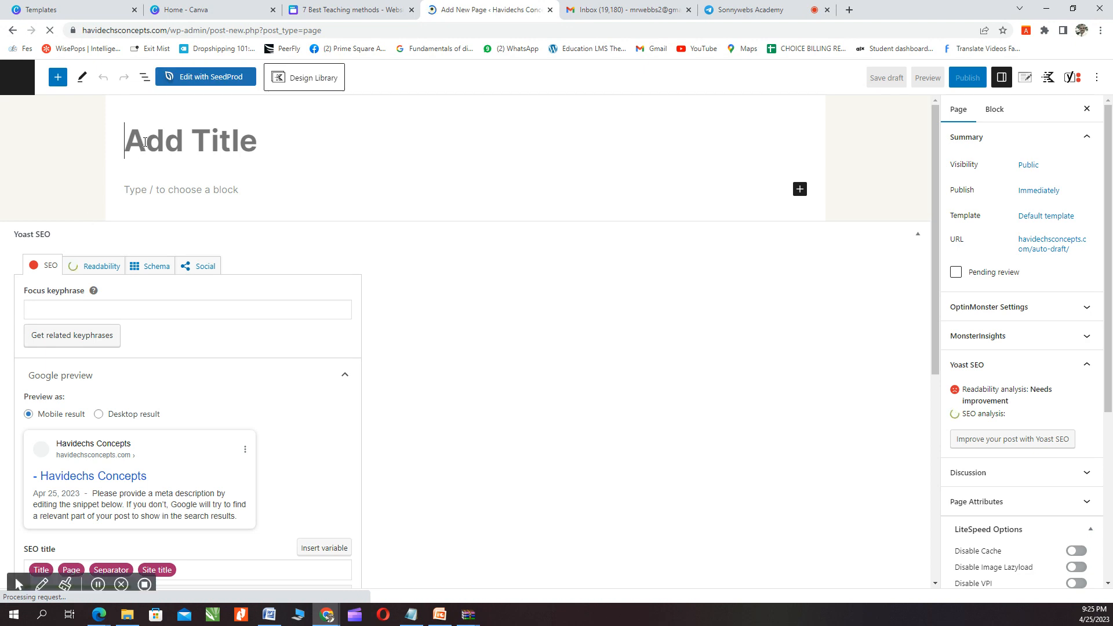
pyautogui.write('Con')
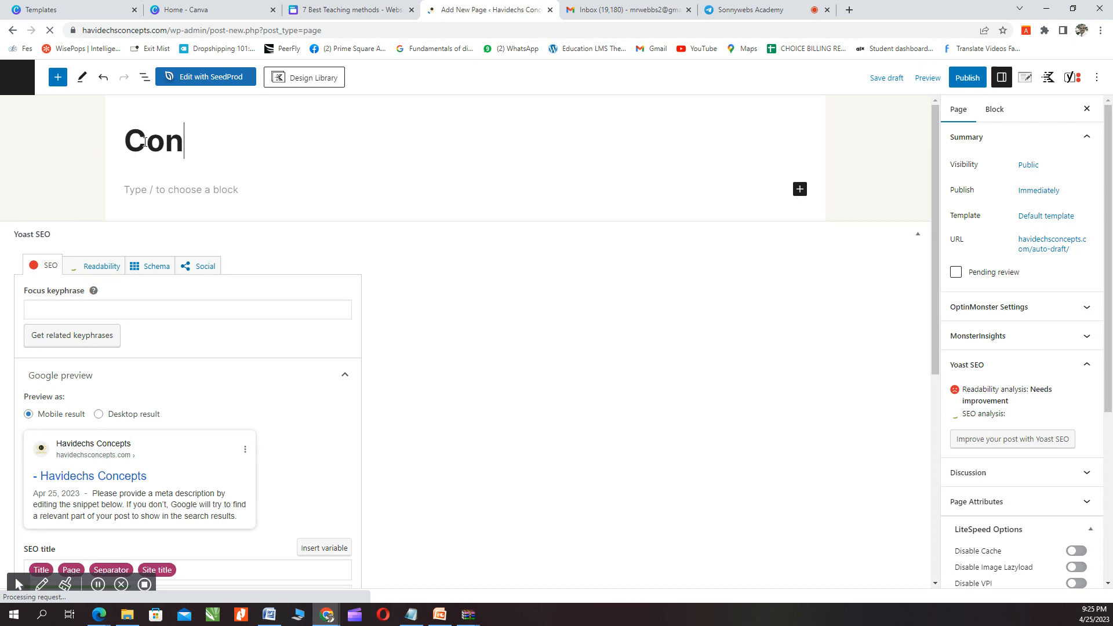
pyautogui.write('grats')
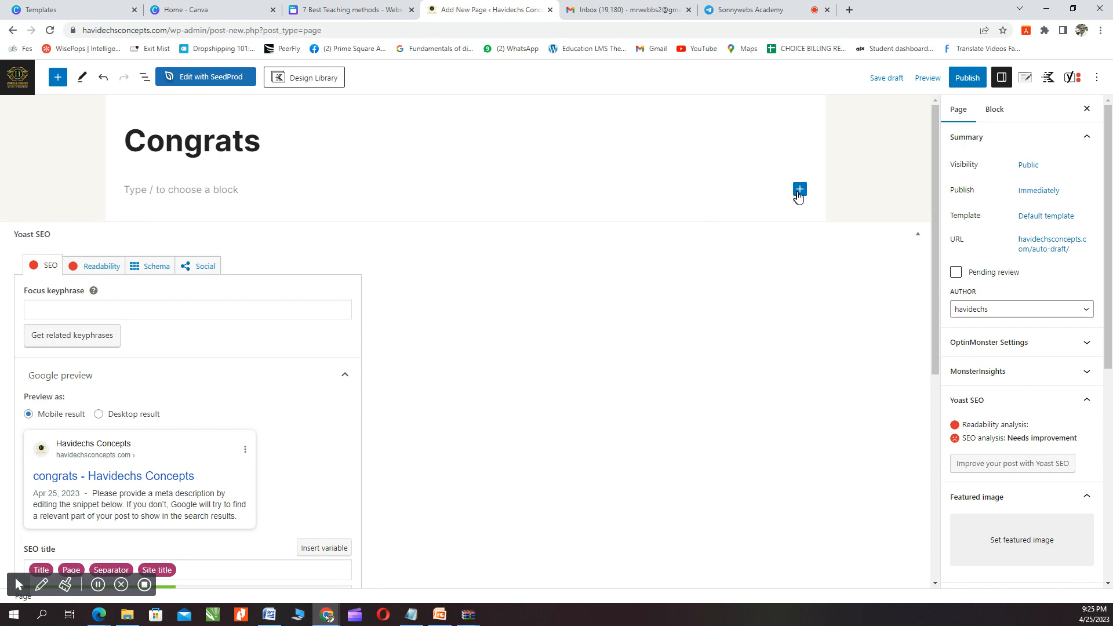
# Step: Add a paragraph under the title reading "congratulations and thank you for your interest in my ebook proceed to download now"
pyautogui.click(800, 190)
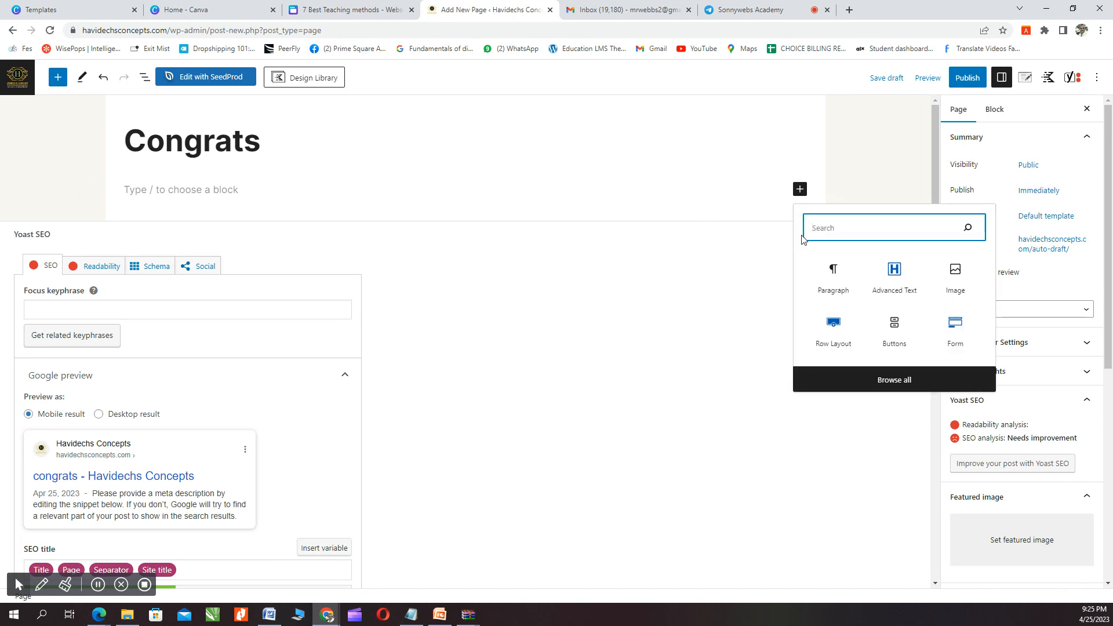
pyautogui.click(834, 280)
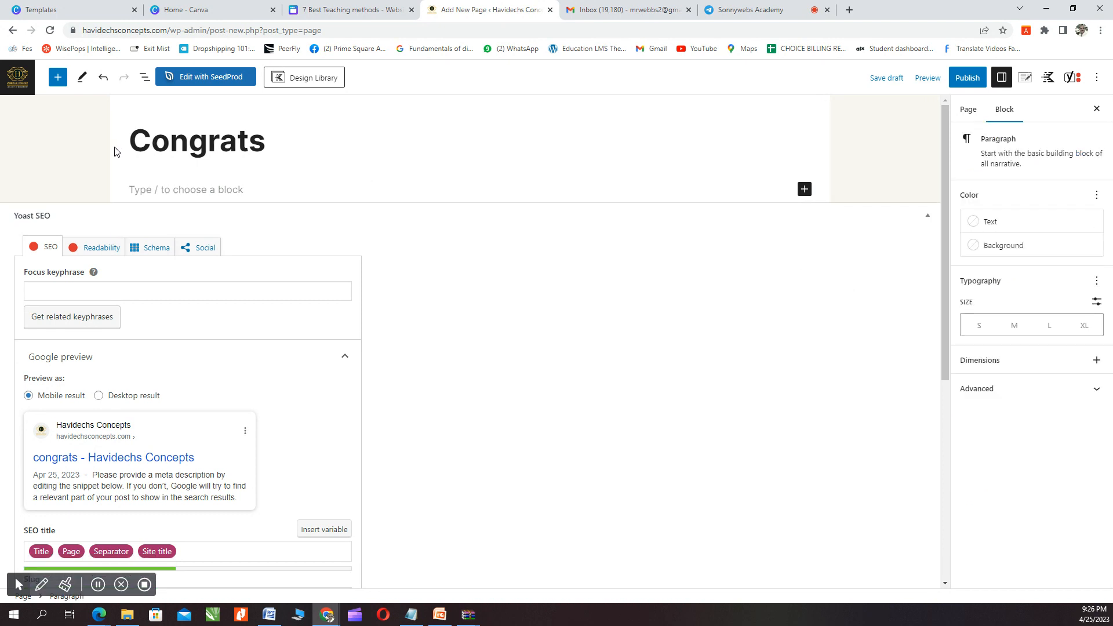
pyautogui.write('congratulations')
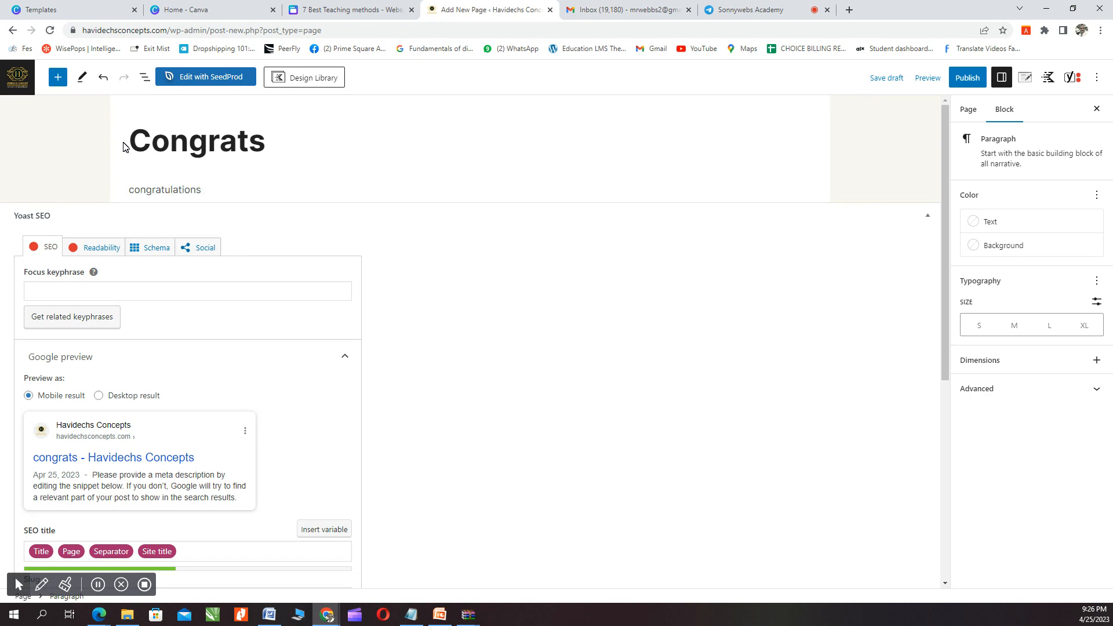
pyautogui.write(' and thank you for your interest in m')
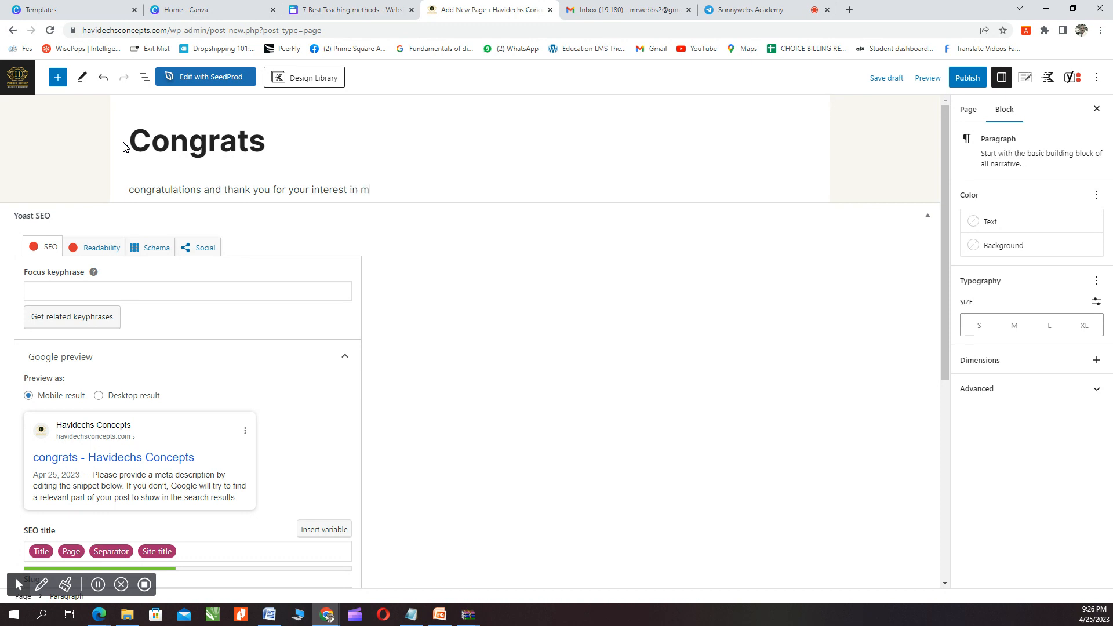
pyautogui.write('y ebook proceed to downlo')
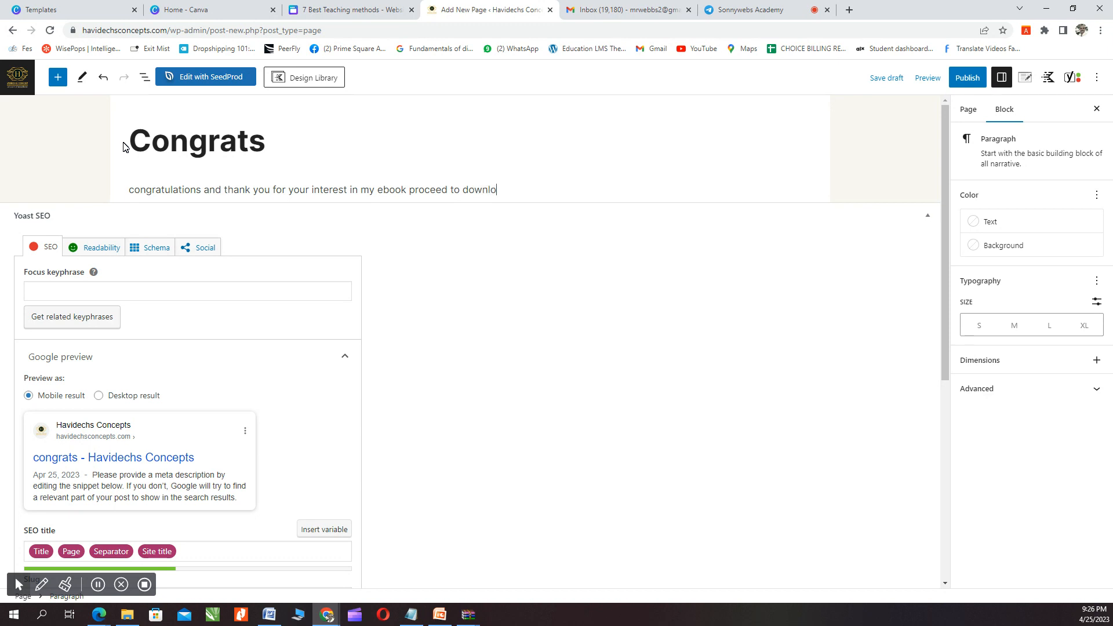
pyautogui.write('ad now')
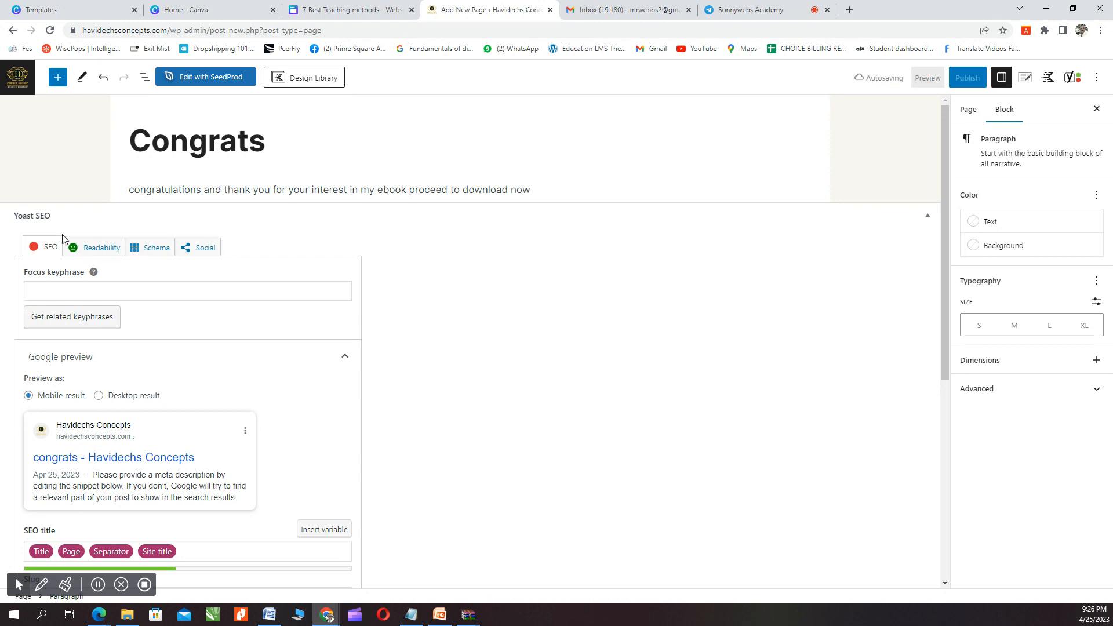
# Step: Make the whole paragraph bold and Large, and capitalize its first word as "Congratulations"
pyautogui.moveTo(532, 190); pyautogui.dragTo(116, 193)
pyautogui.click(200, 161)
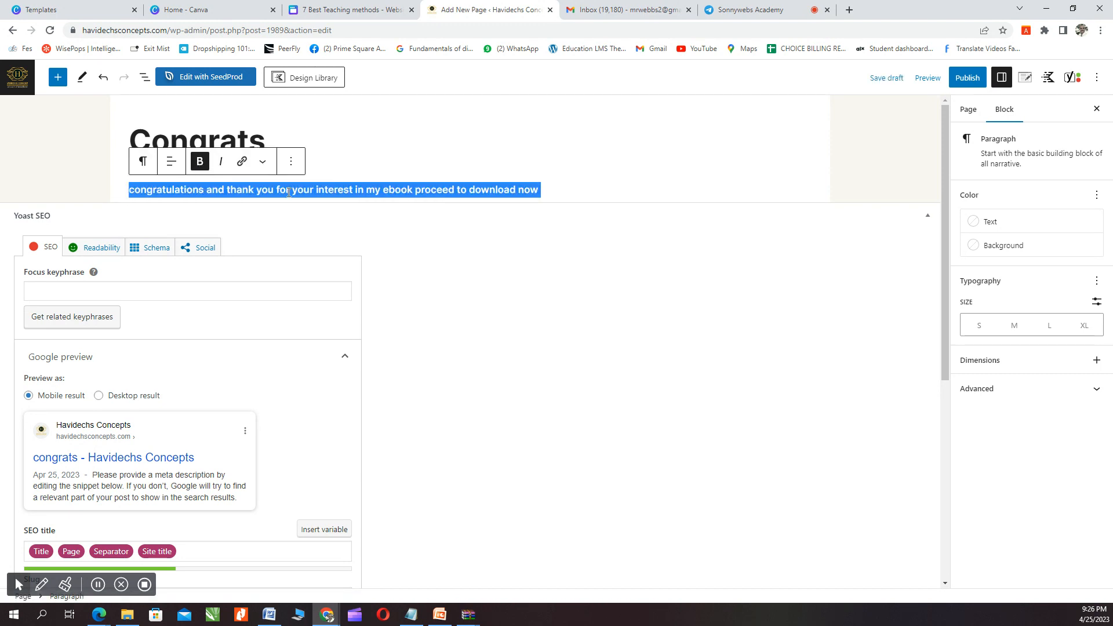
pyautogui.click(1015, 326)
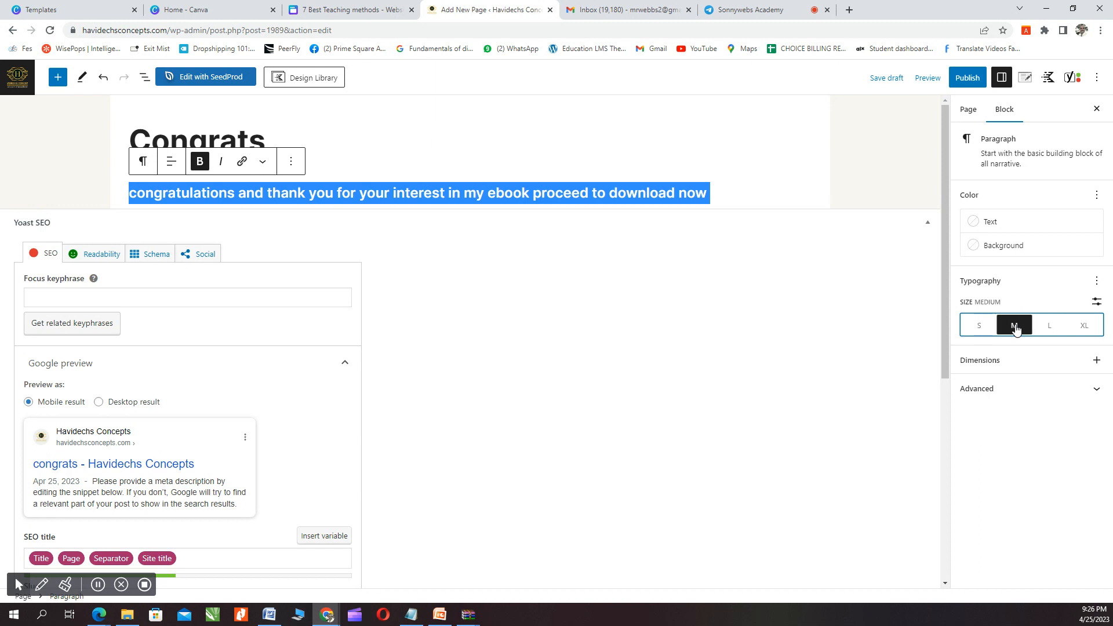
pyautogui.click(1049, 326)
pyautogui.click(143, 198)
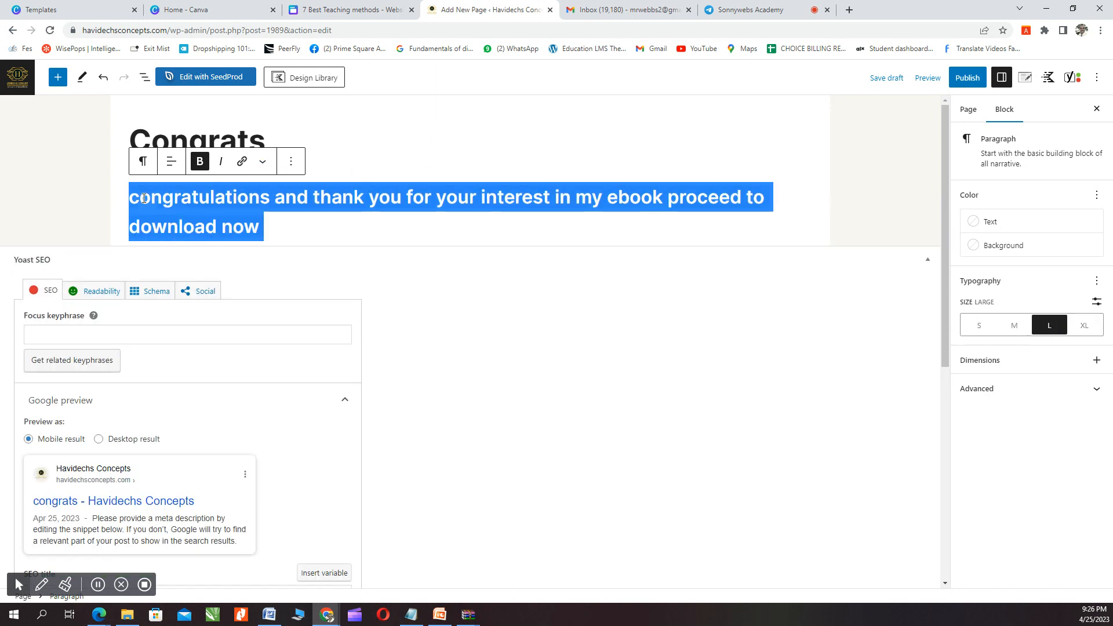
pyautogui.press('BackSpace')
pyautogui.write('C')
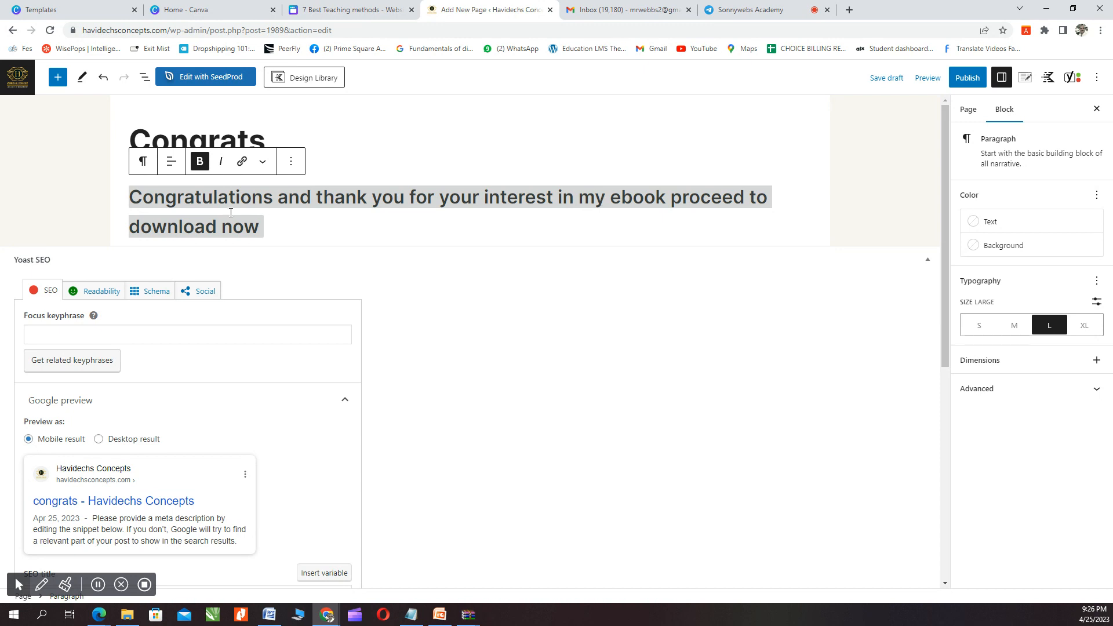
pyautogui.click(300, 232)
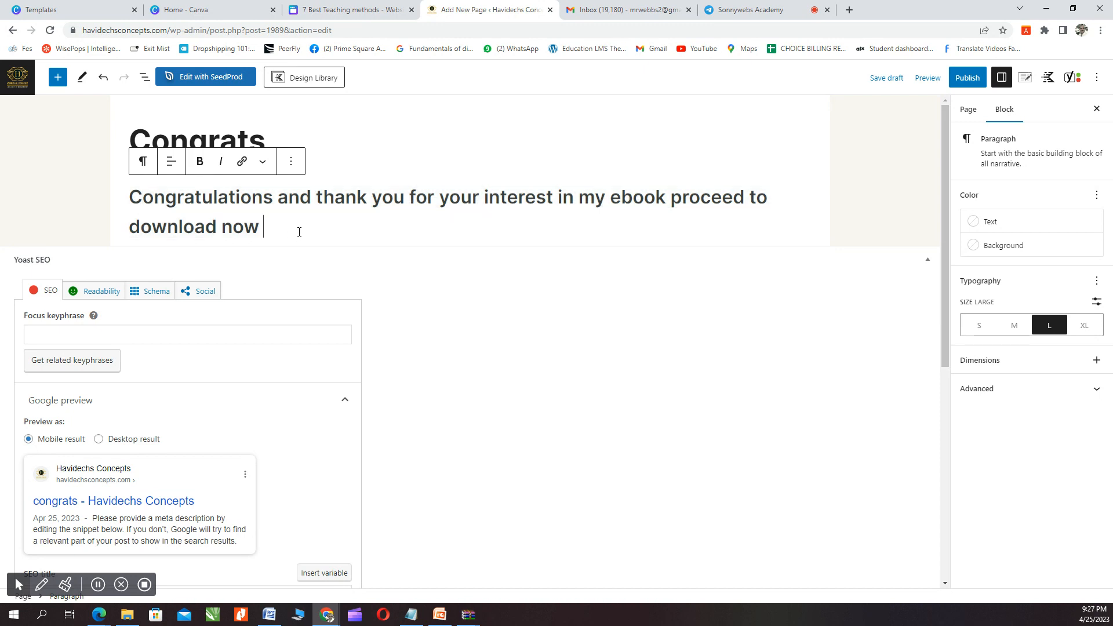
# Step: Add an image block below the paragraph and upload the "Black And White Book Cover" file from Downloads
pyautogui.press('Return')
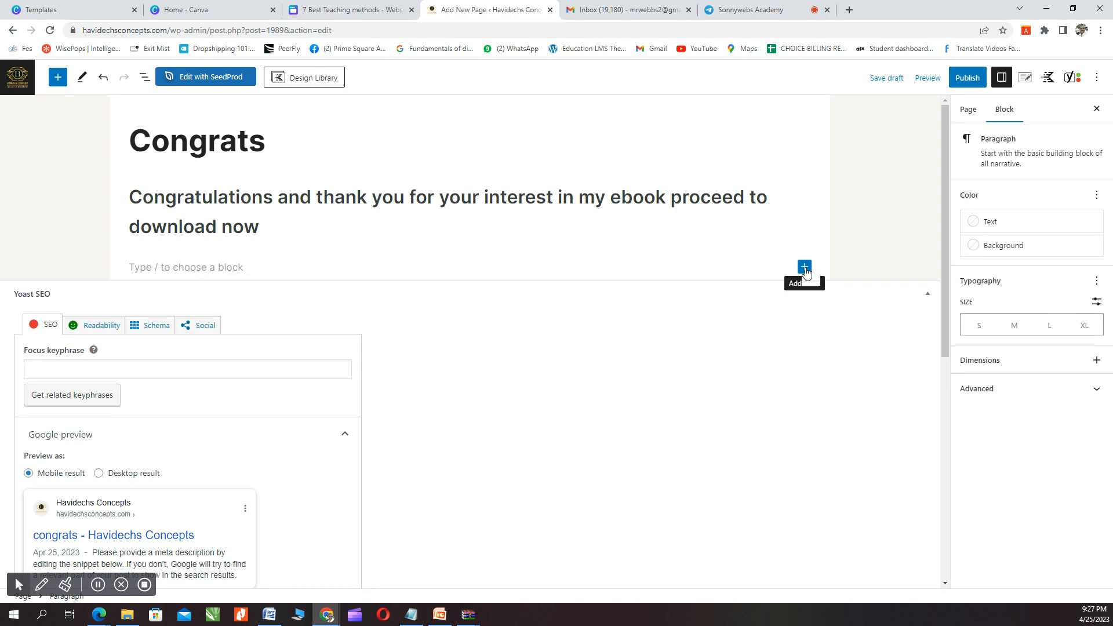
pyautogui.click(805, 267)
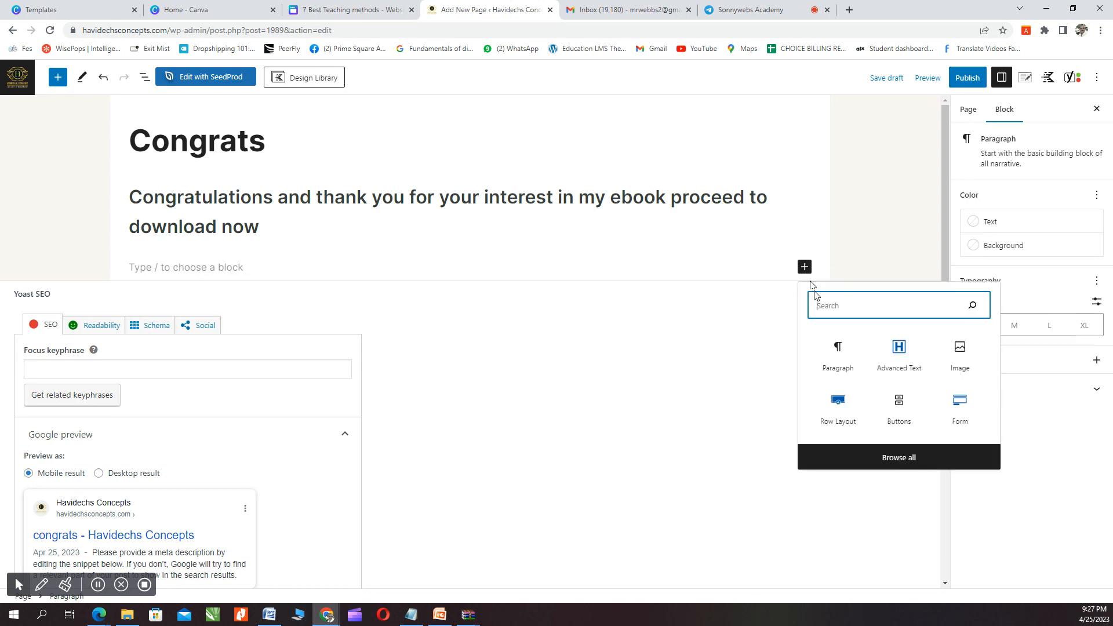
pyautogui.click(960, 351)
pyautogui.click(166, 345)
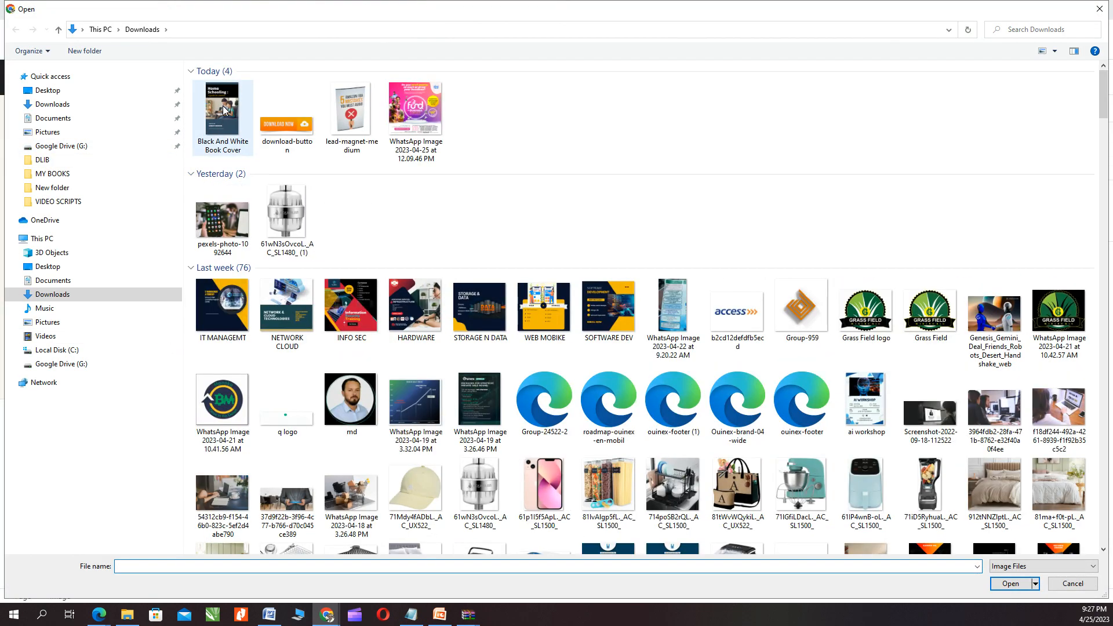
pyautogui.doubleClick(225, 110)
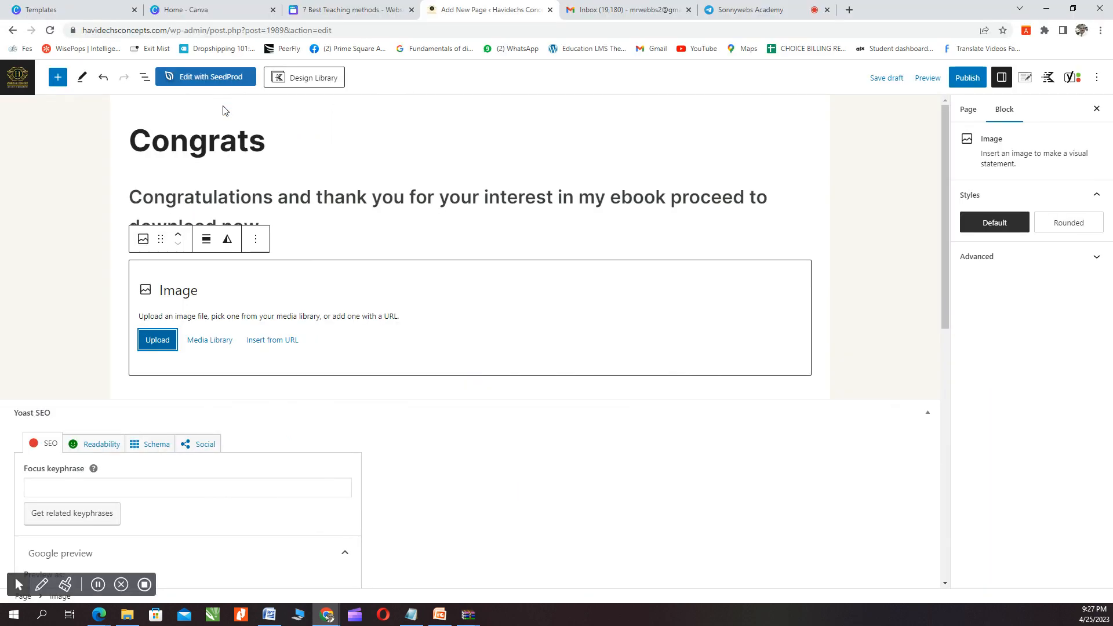
# Step: Shrink the book cover image to about 378 by 603 pixels and align it to the center
pyautogui.scroll(-6, 352, 354)
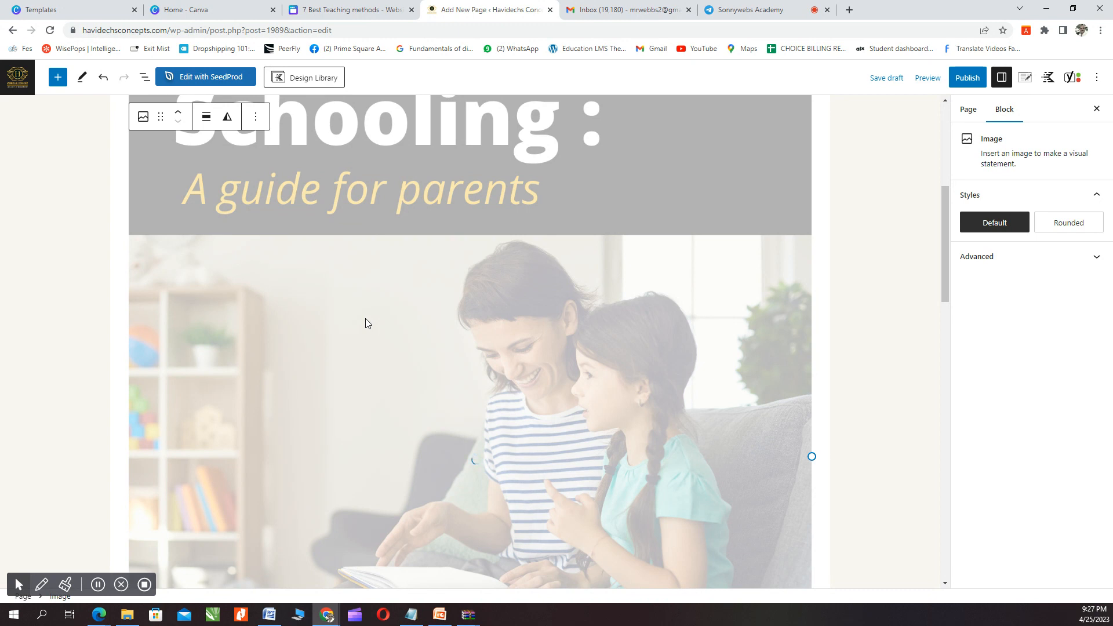
pyautogui.scroll(-6, 326, 324)
pyautogui.scroll(3, 329, 326)
pyautogui.scroll(1, 329, 326)
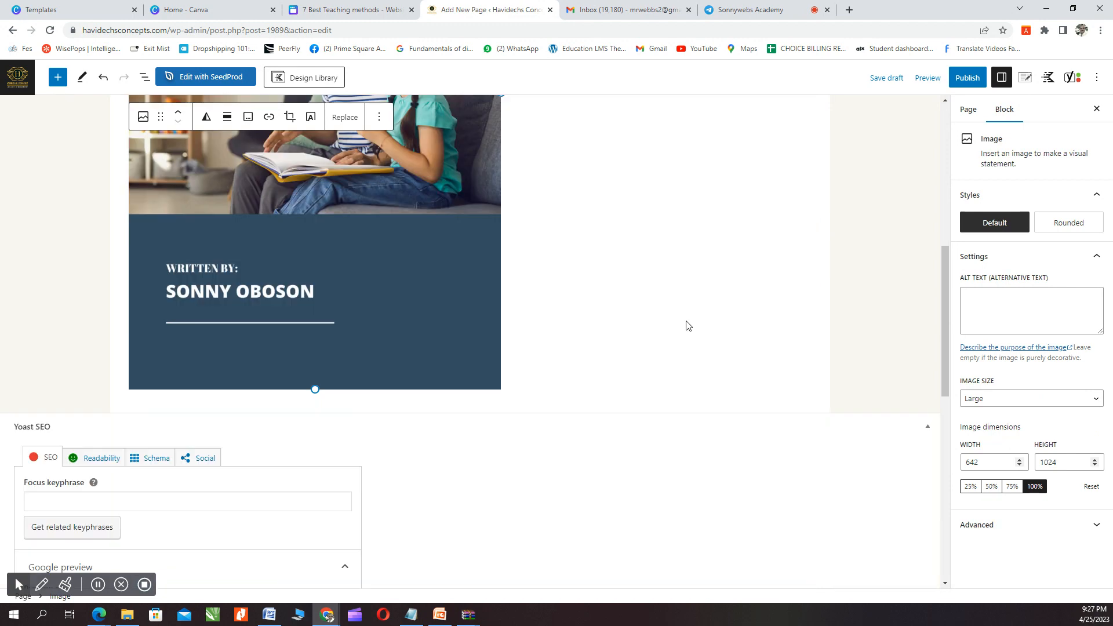
pyautogui.scroll(4, 406, 278)
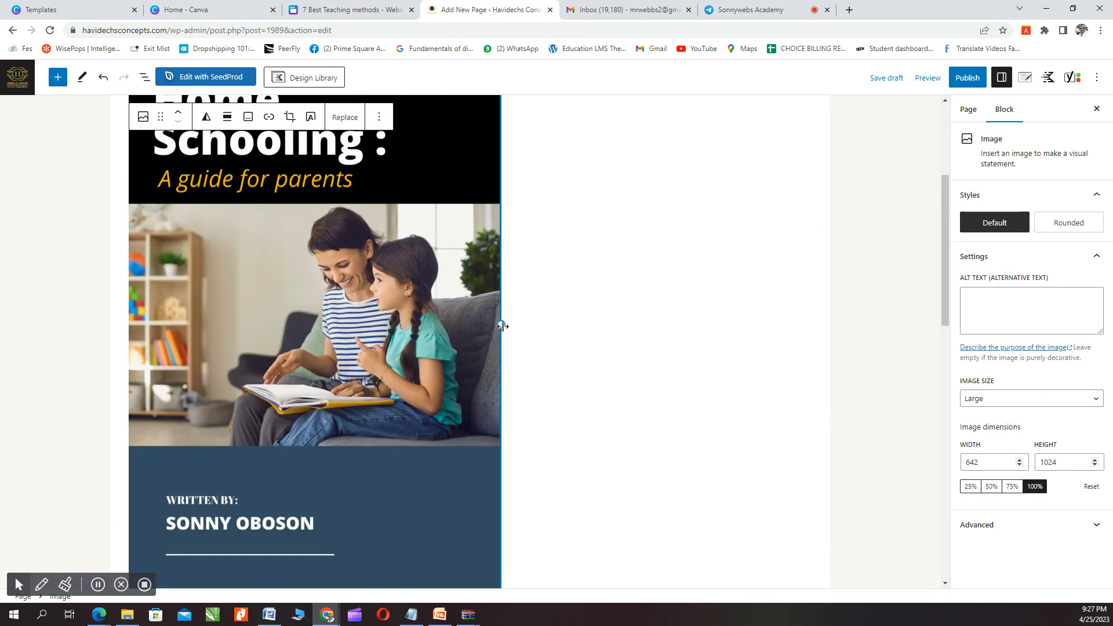
pyautogui.moveTo(503, 325); pyautogui.dragTo(349, 296)
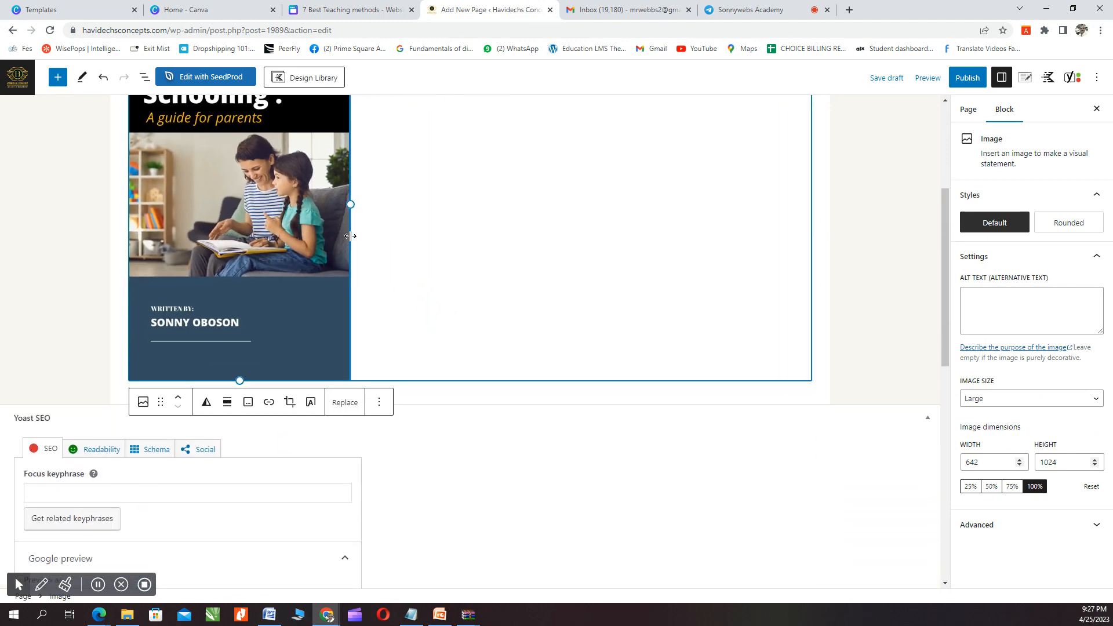
pyautogui.scroll(3, 319, 300)
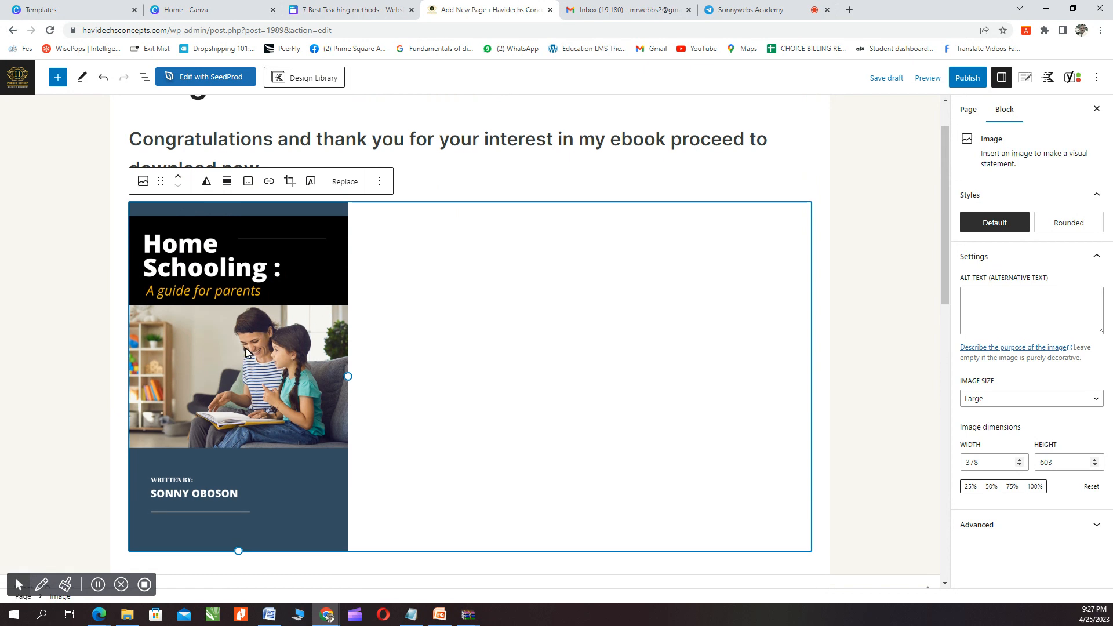
pyautogui.click(228, 183)
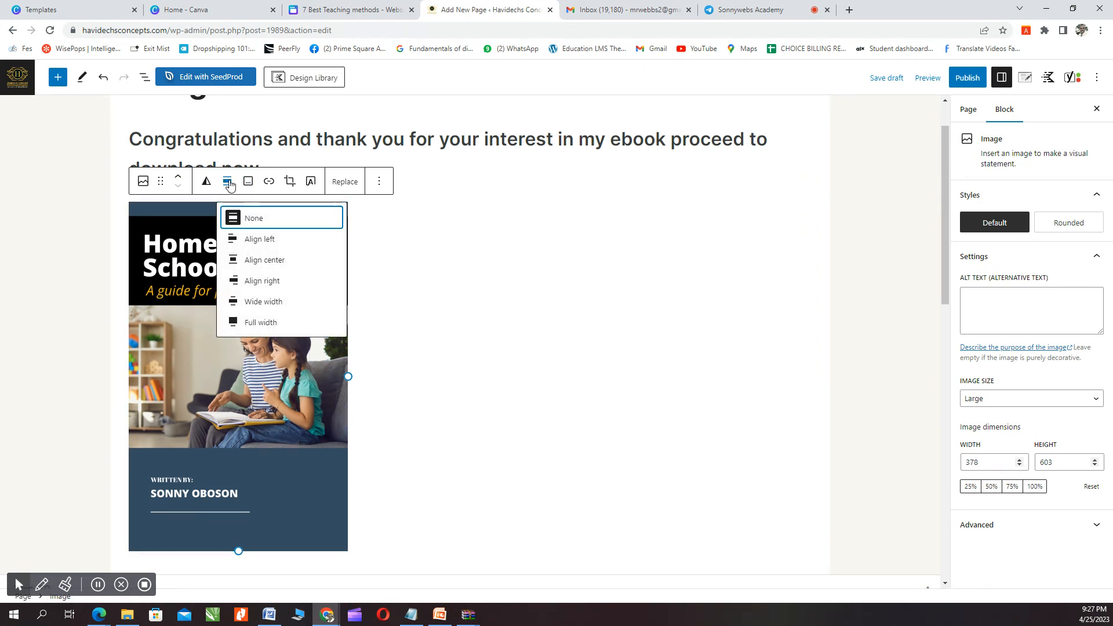
pyautogui.click(256, 265)
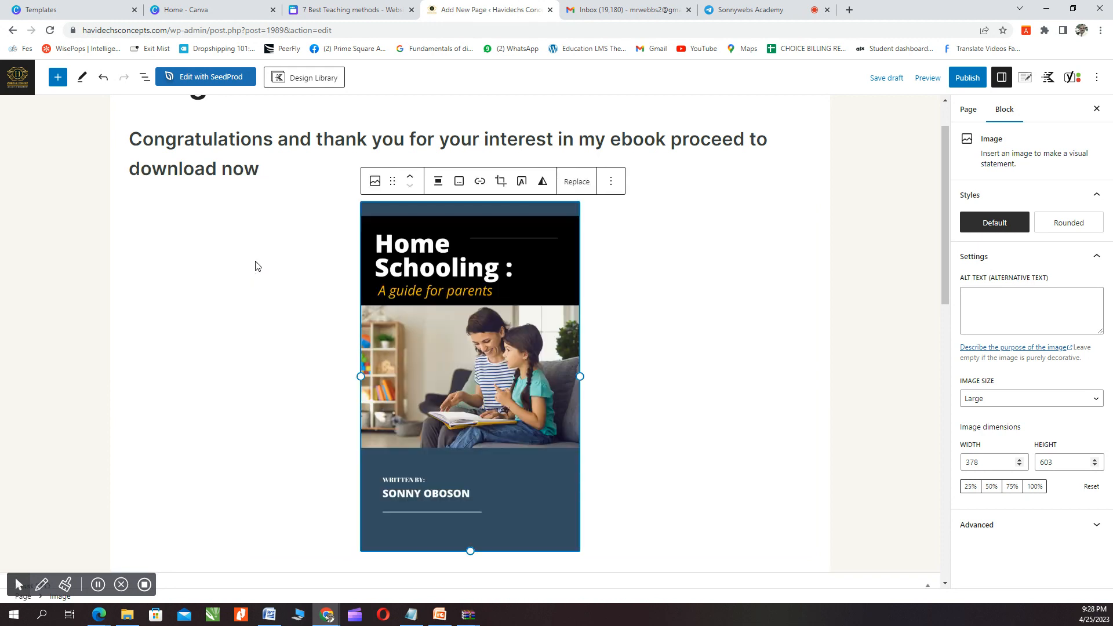
# Step: Add a second image block below the book cover with the "download-button" file from Downloads, and center it
pyautogui.scroll(-3, 452, 311)
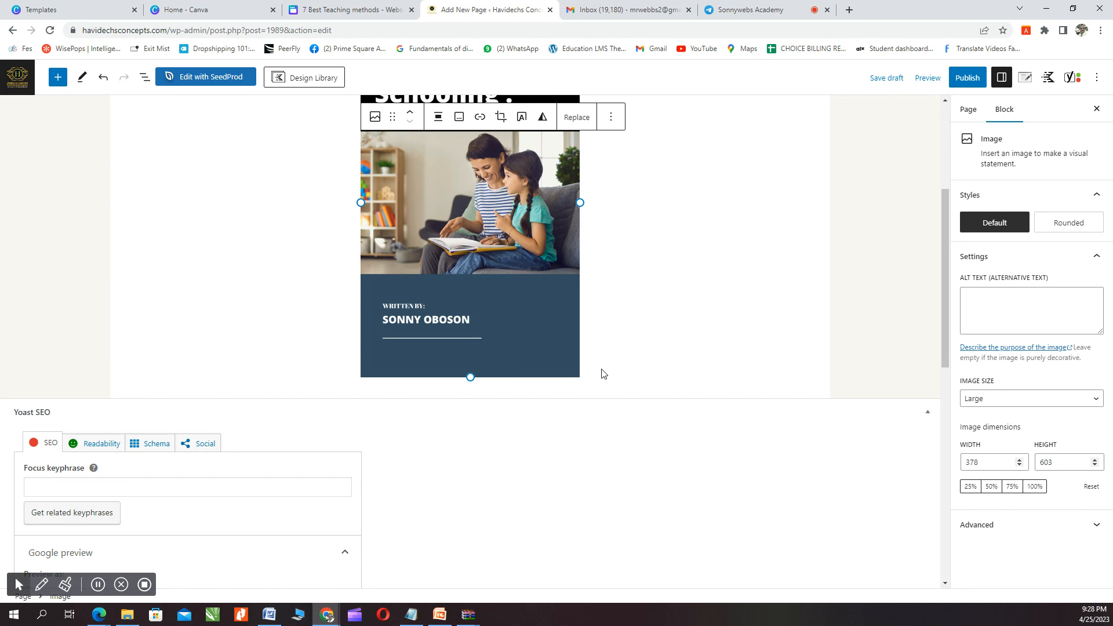
pyautogui.click(501, 393)
pyautogui.click(801, 402)
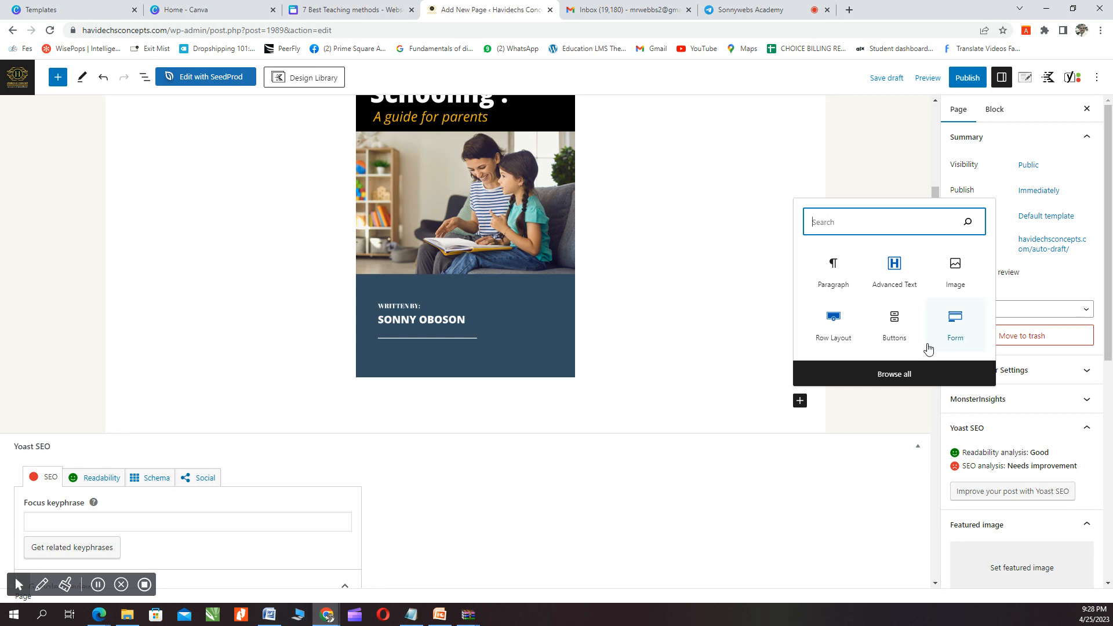
pyautogui.click(955, 271)
pyautogui.click(163, 477)
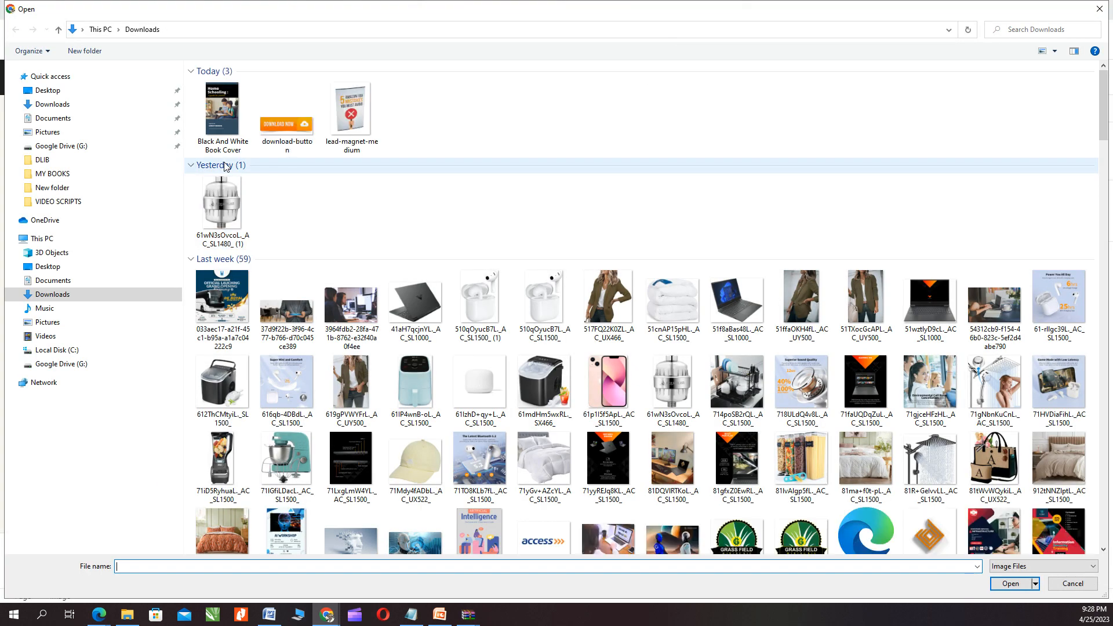
pyautogui.doubleClick(279, 128)
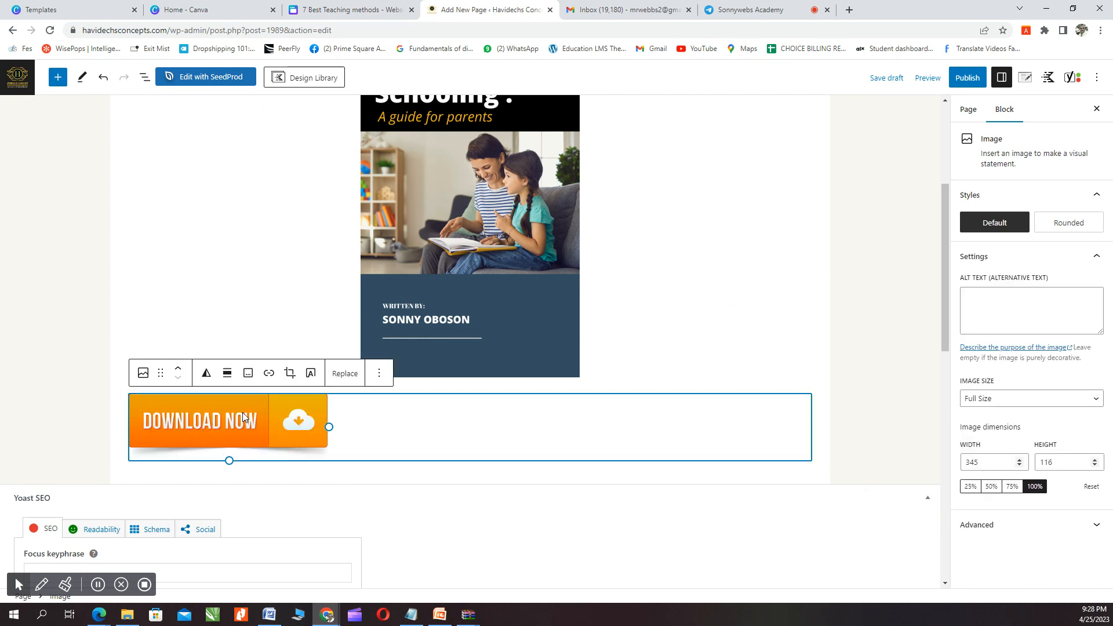
pyautogui.click(230, 375)
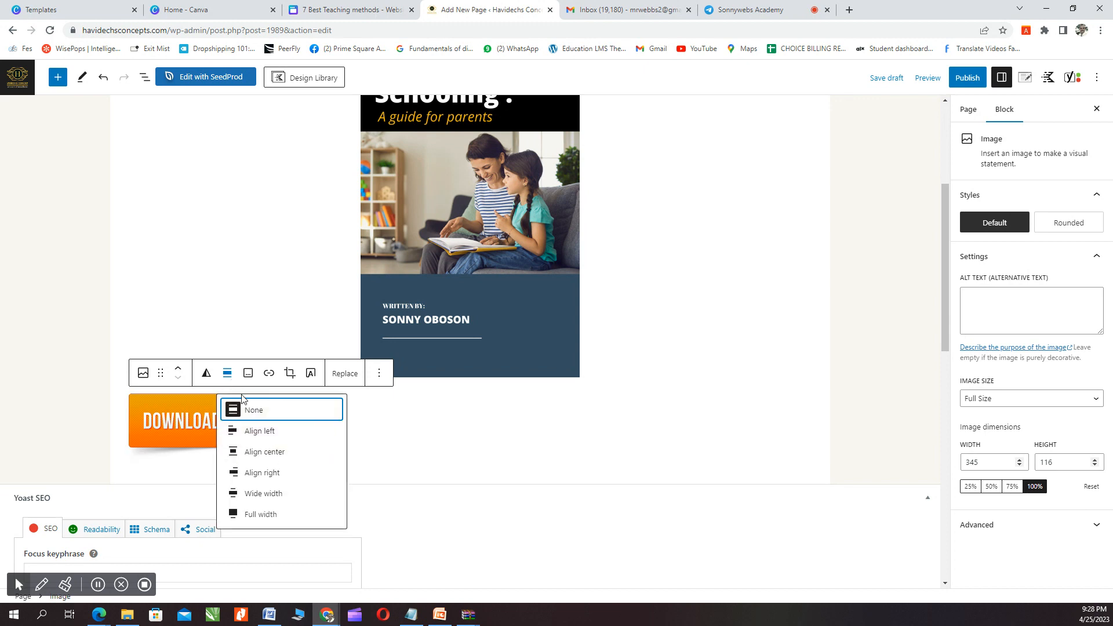
pyautogui.click(260, 453)
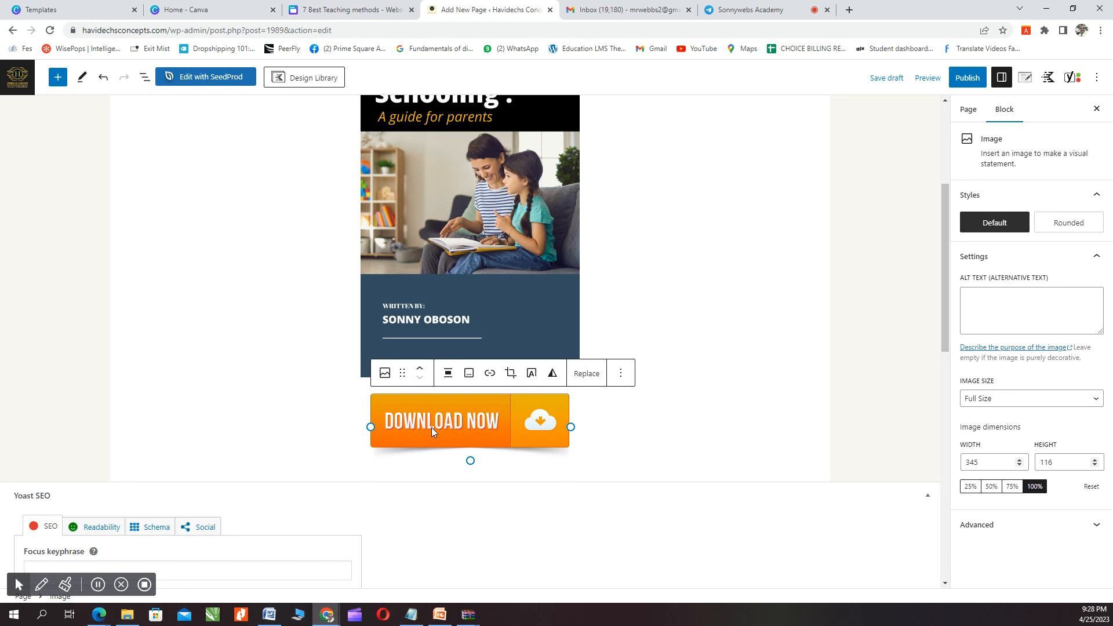
pyautogui.scroll(4, 431, 427)
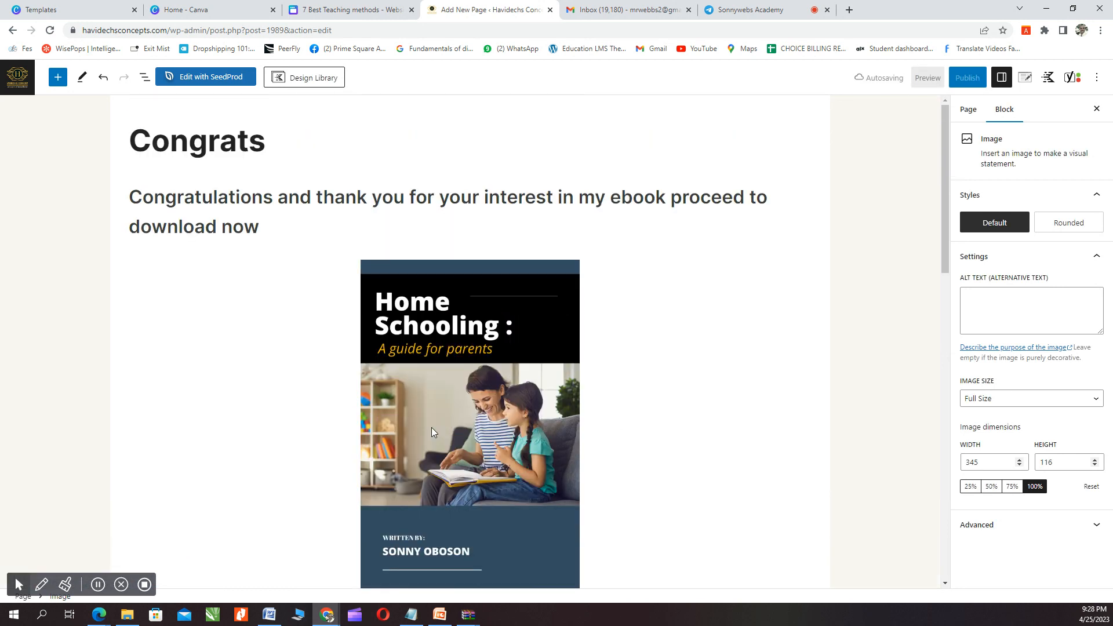
pyautogui.scroll(-5, 431, 427)
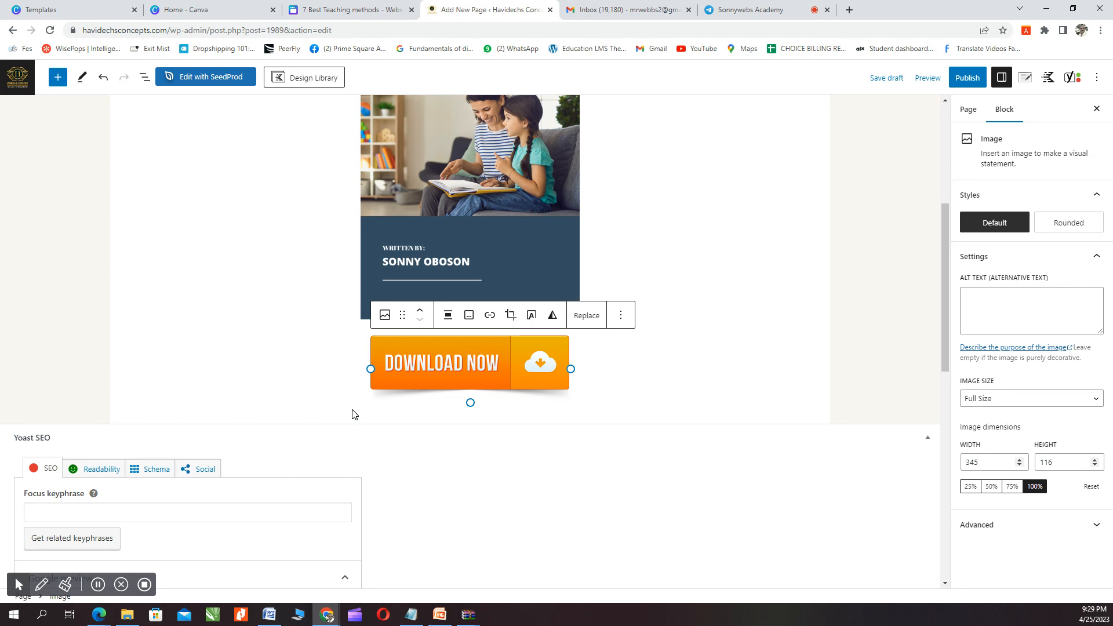
# Step: Switch to Telegram to check the participants in the Sonnywebs Academy video chat, and return to the WordPress page editor
pyautogui.click(733, 6)
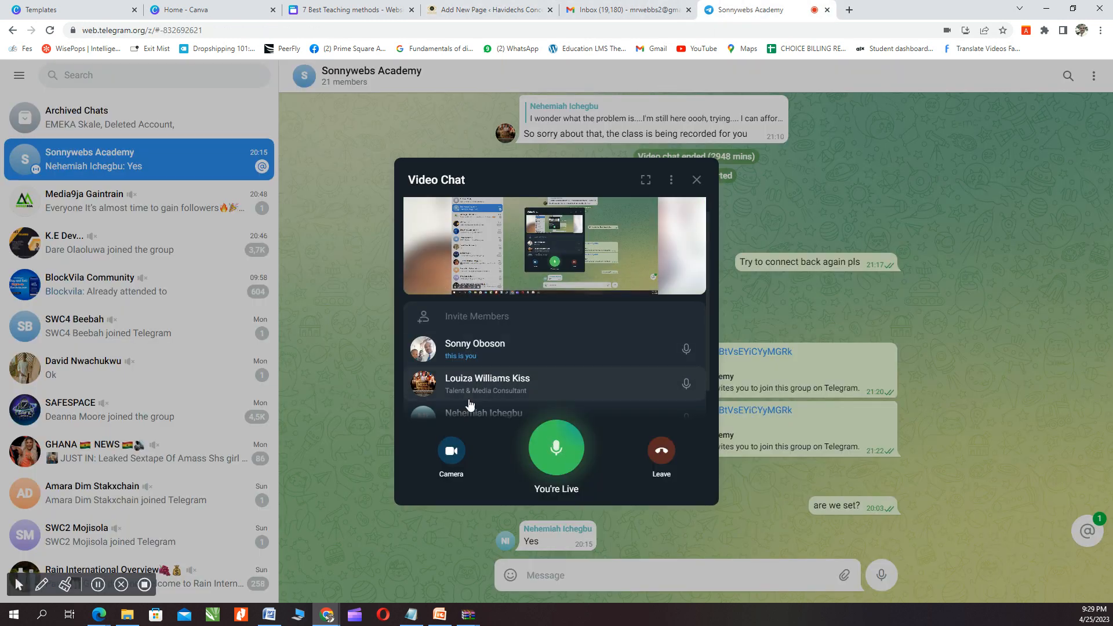
pyautogui.scroll(-1, 470, 404)
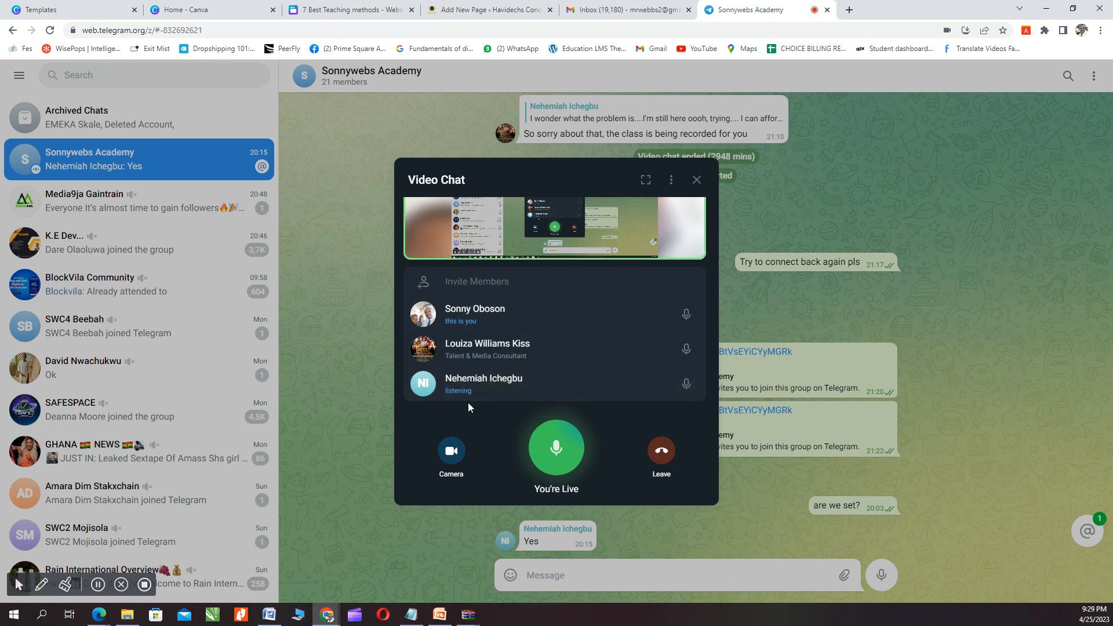
pyautogui.scroll(1, 468, 403)
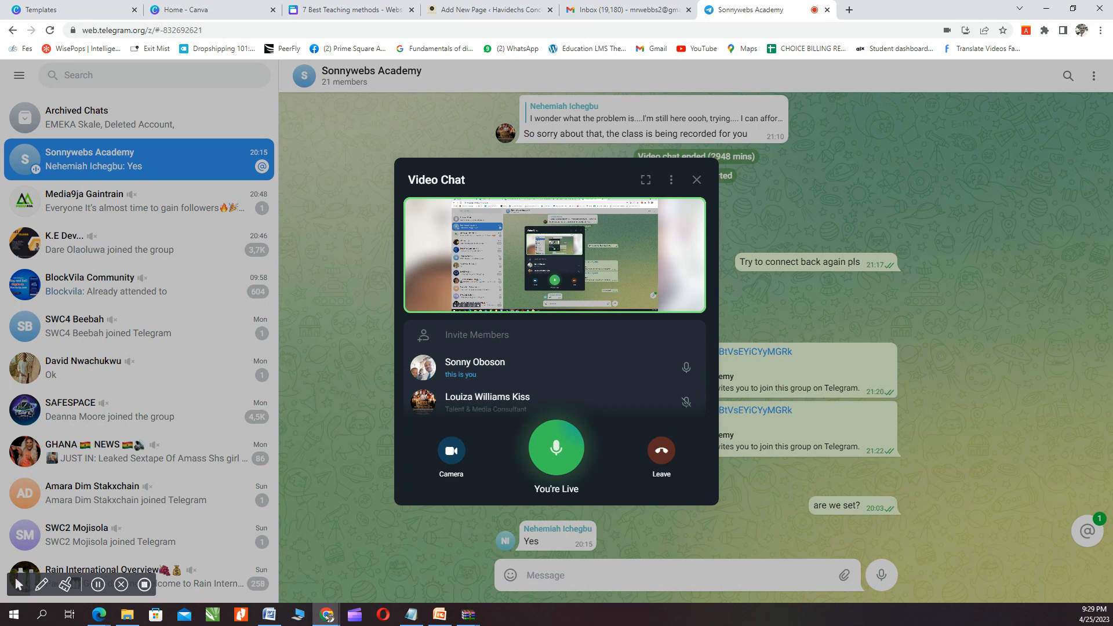
pyautogui.scroll(-1, 551, 364)
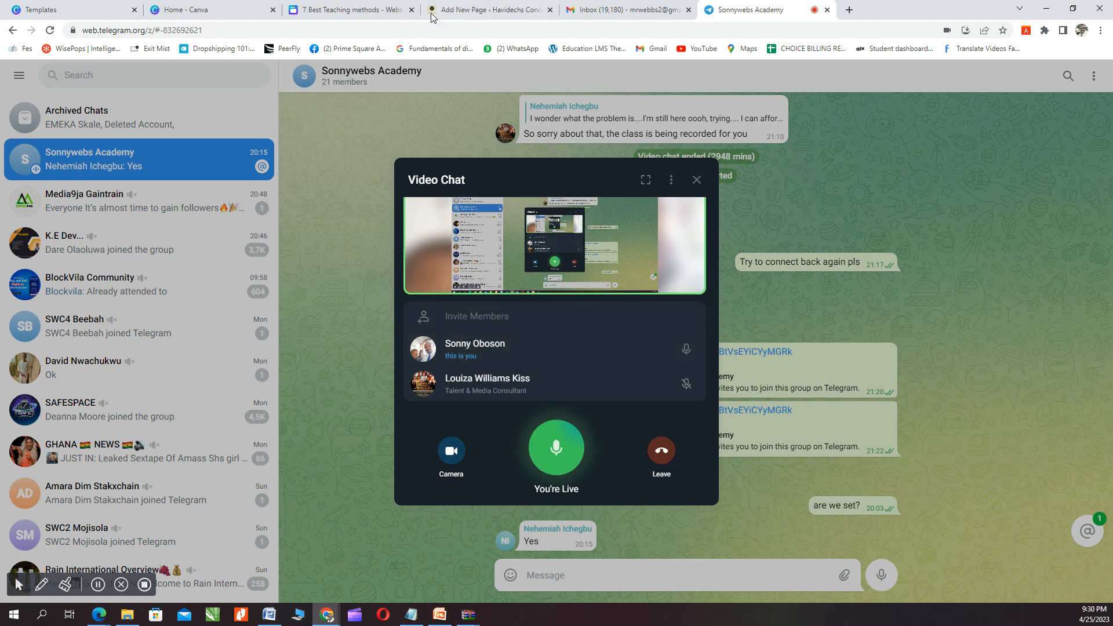
pyautogui.click(464, 6)
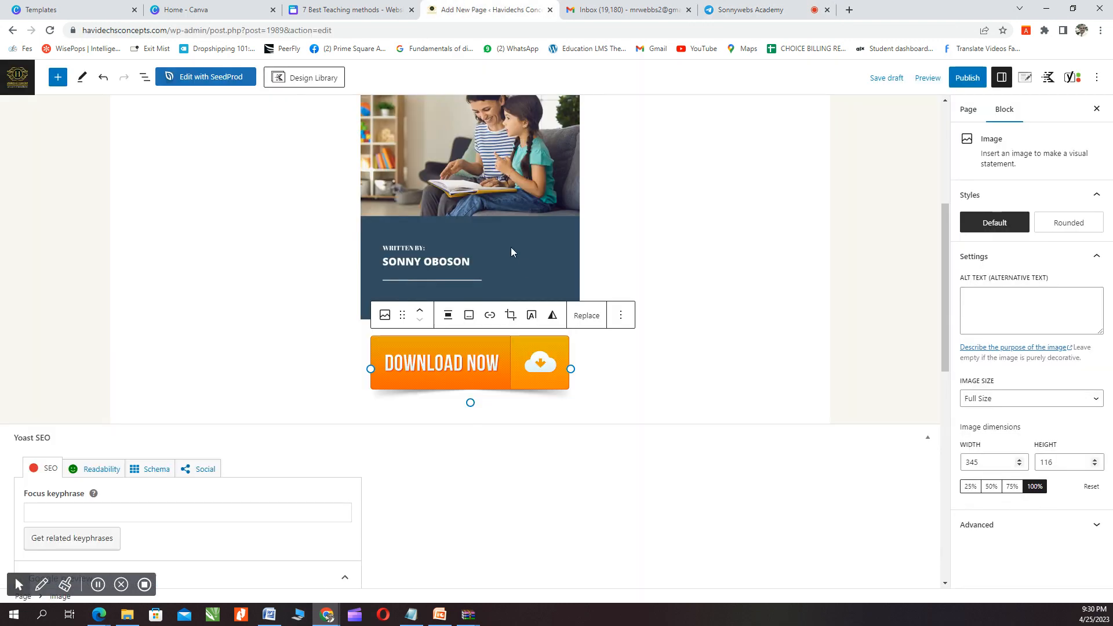
# Step: Look over the Congrats page, check the "7 Best Teaching methods" squeeze page design in Canva, and return to the WordPress editor
pyautogui.scroll(5, 547, 274)
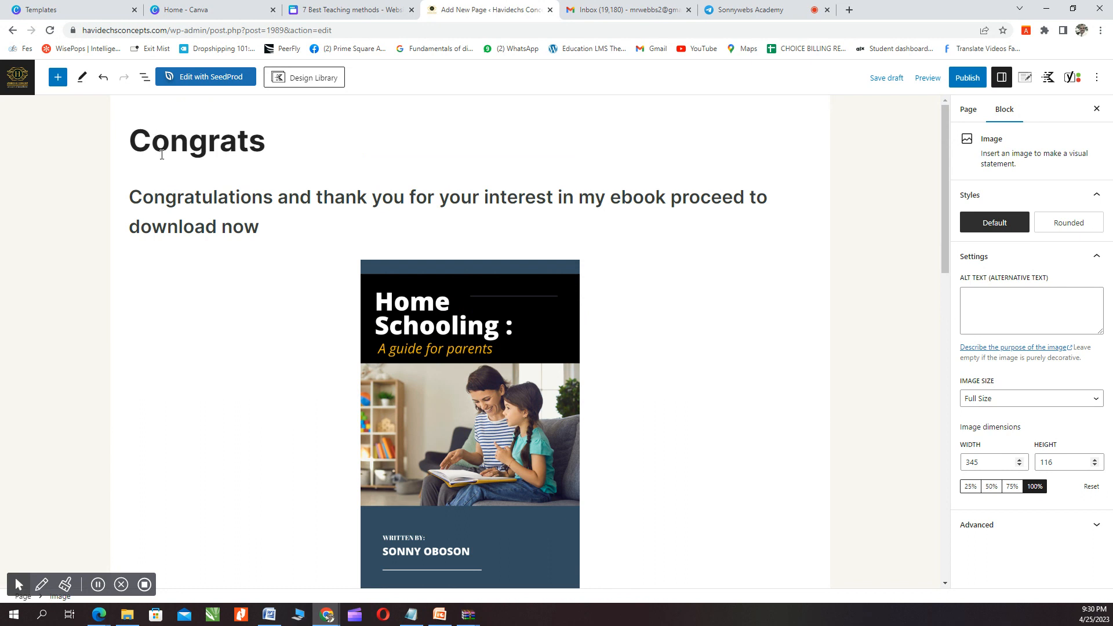
pyautogui.scroll(-2, 432, 362)
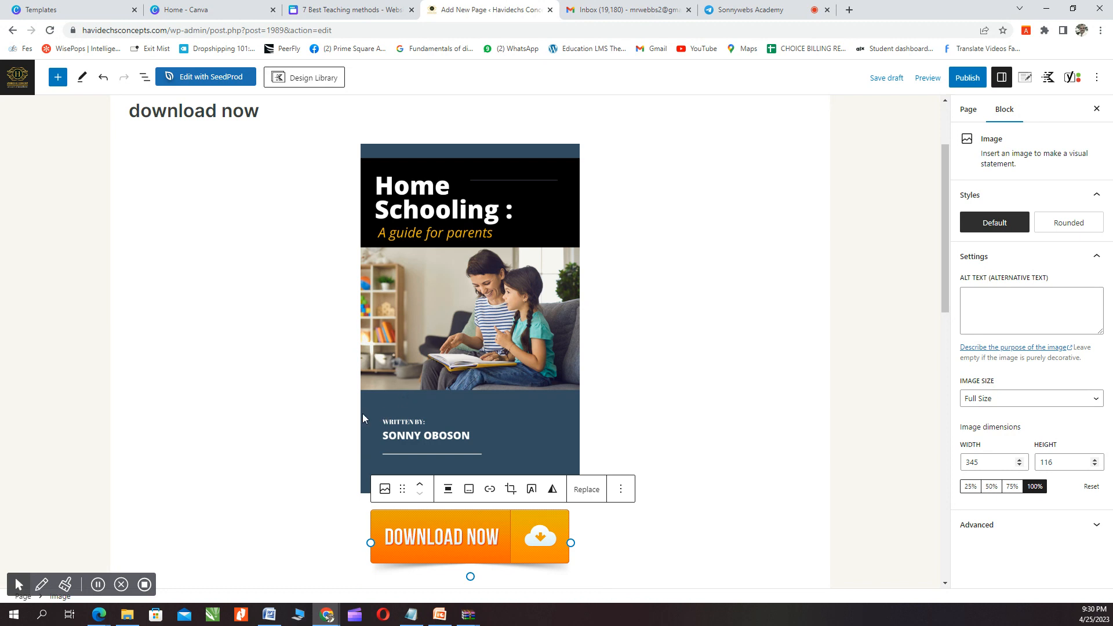
pyautogui.click(180, 11)
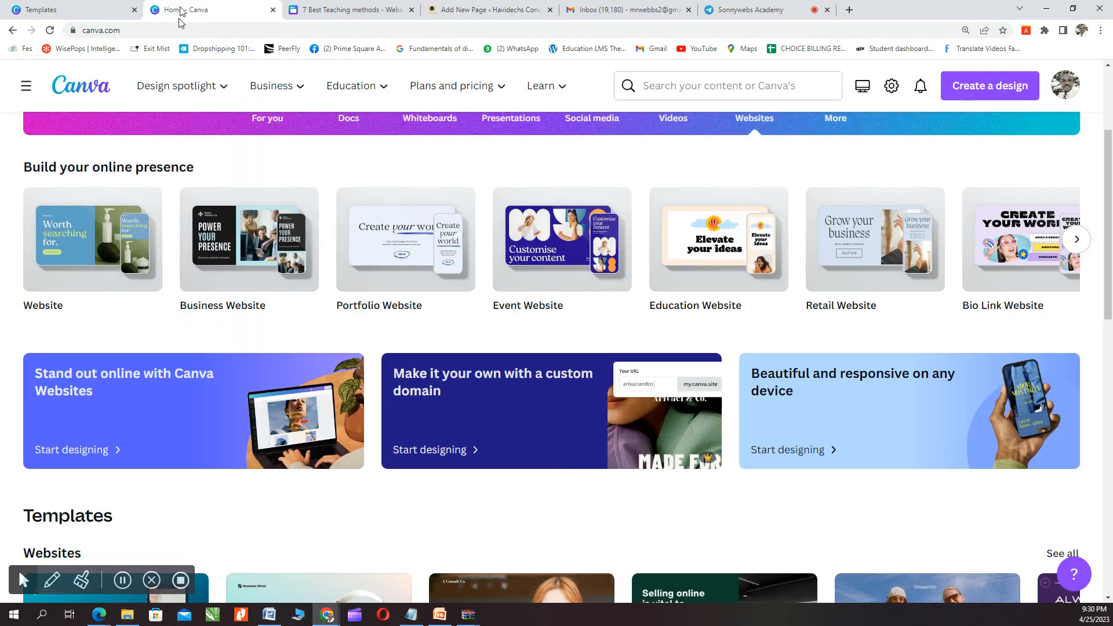
pyautogui.click(82, 11)
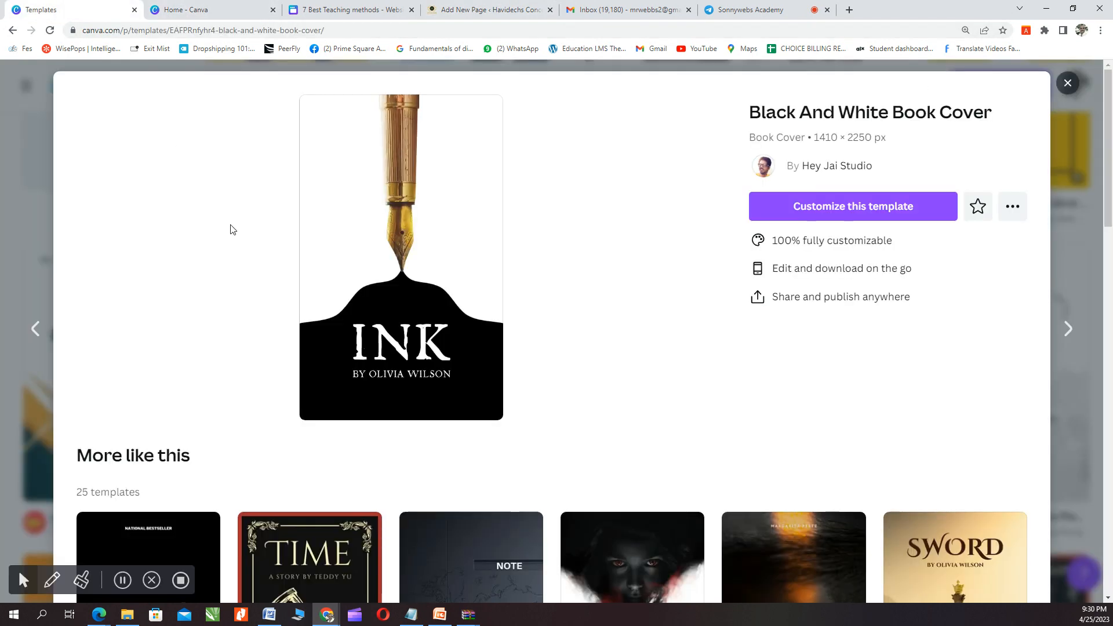
pyautogui.click(195, 4)
pyautogui.click(348, 10)
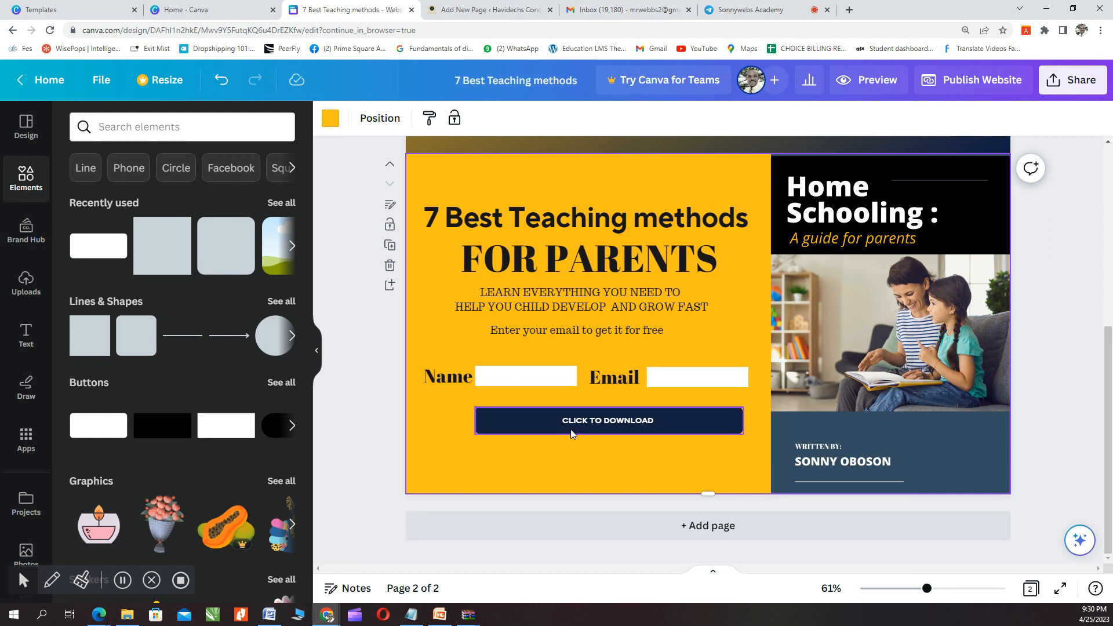
pyautogui.click(504, 7)
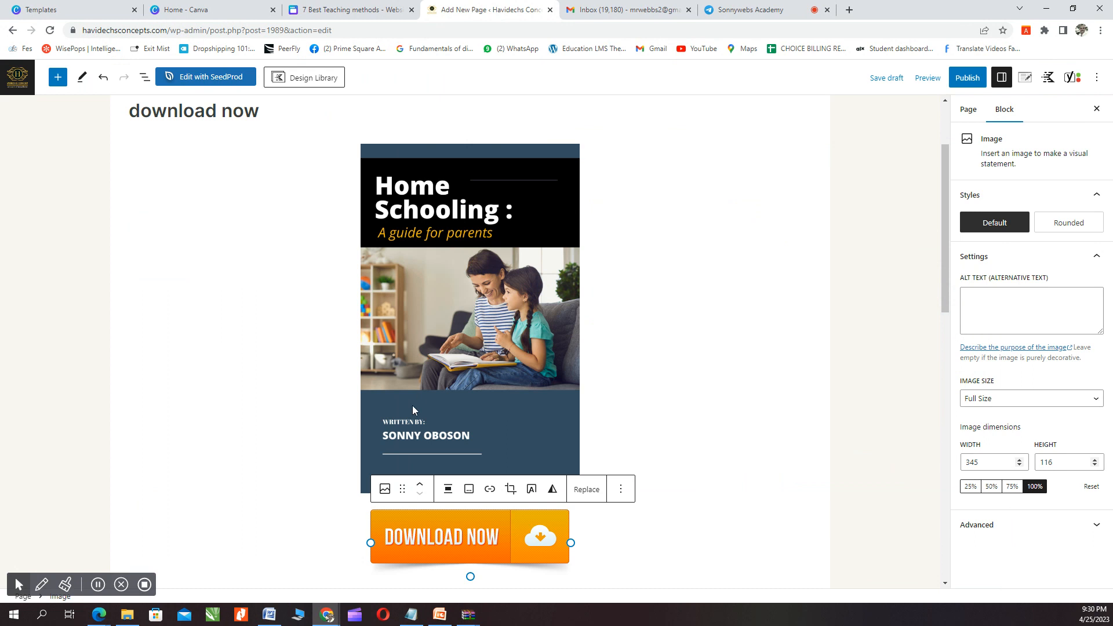
# Step: Examine the Congrats page layout from the thank-you text through the book cover to the download button
pyautogui.scroll(-2, 468, 401)
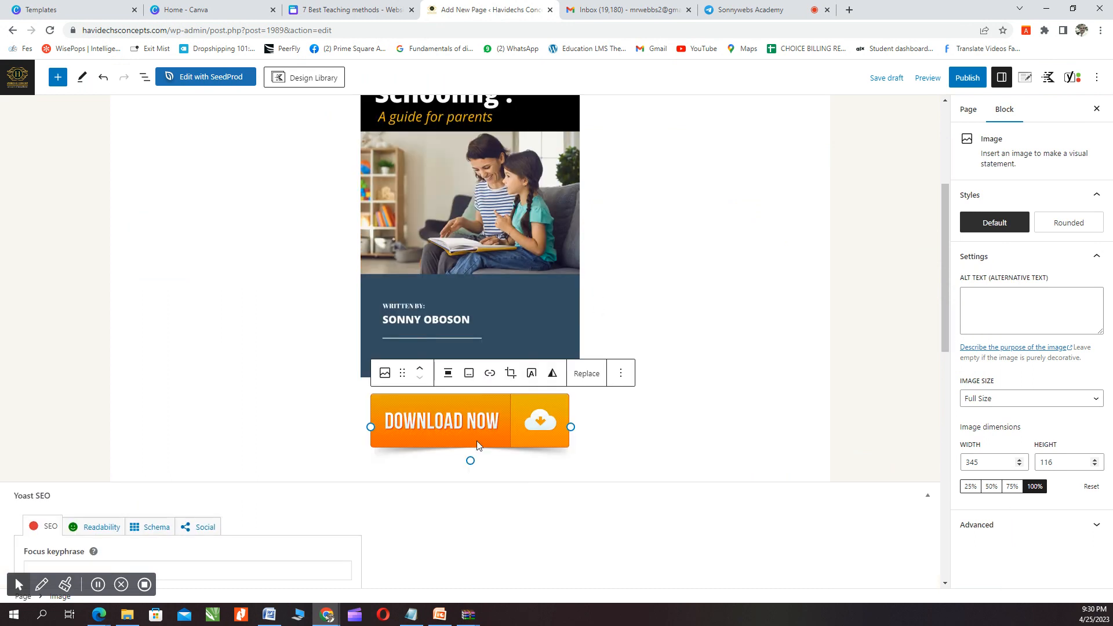
pyautogui.scroll(1, 461, 383)
pyautogui.scroll(1, 461, 383)
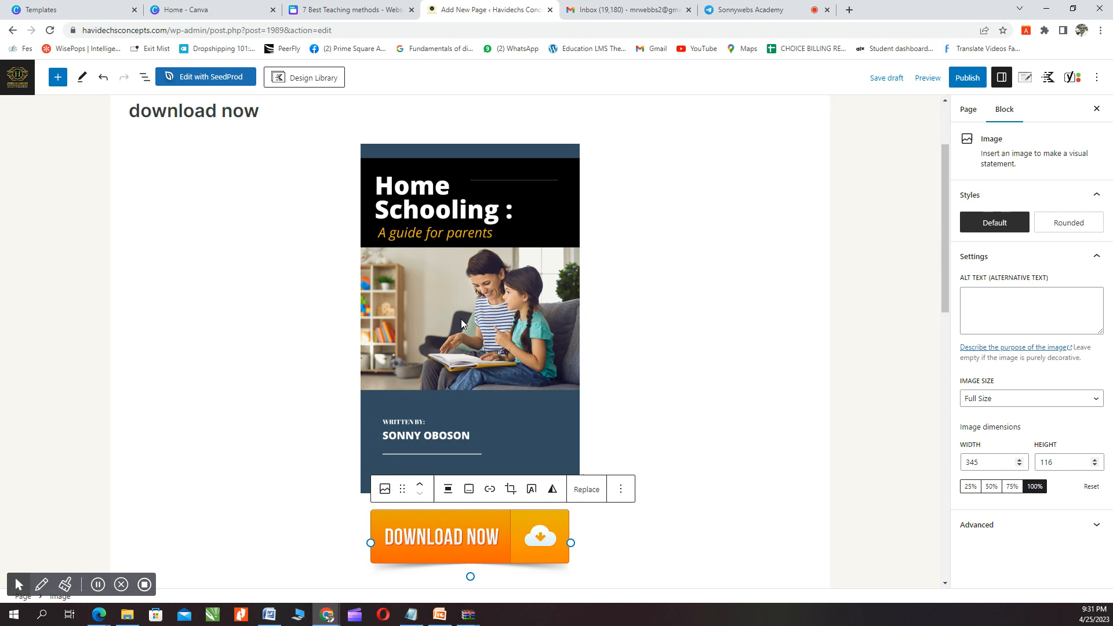
pyautogui.scroll(2, 418, 232)
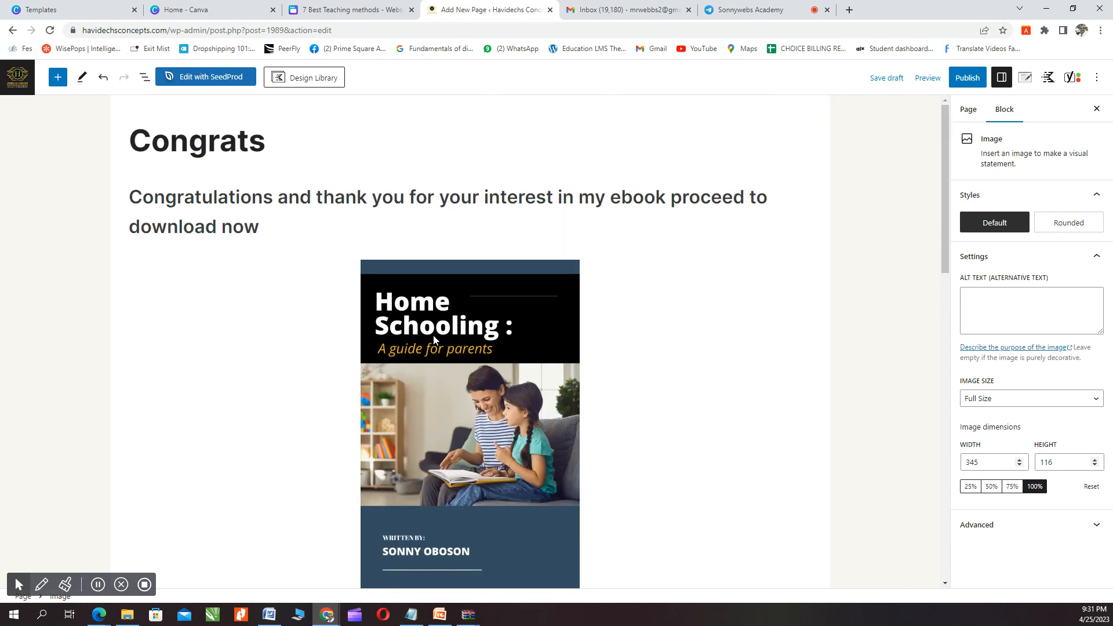
pyautogui.scroll(-1, 433, 335)
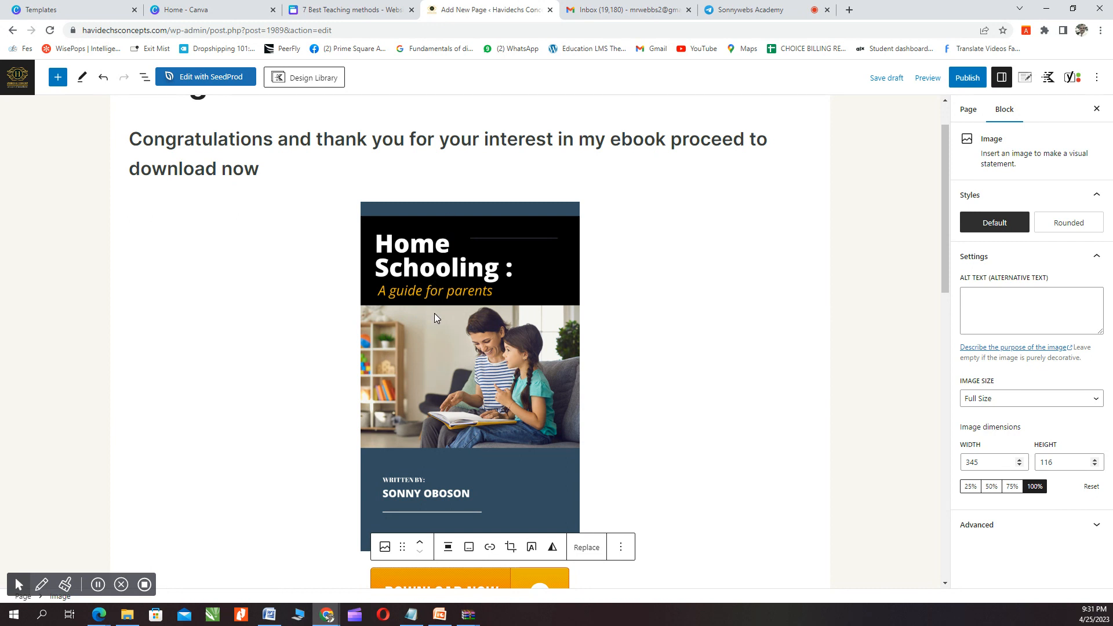
pyautogui.scroll(-2, 435, 313)
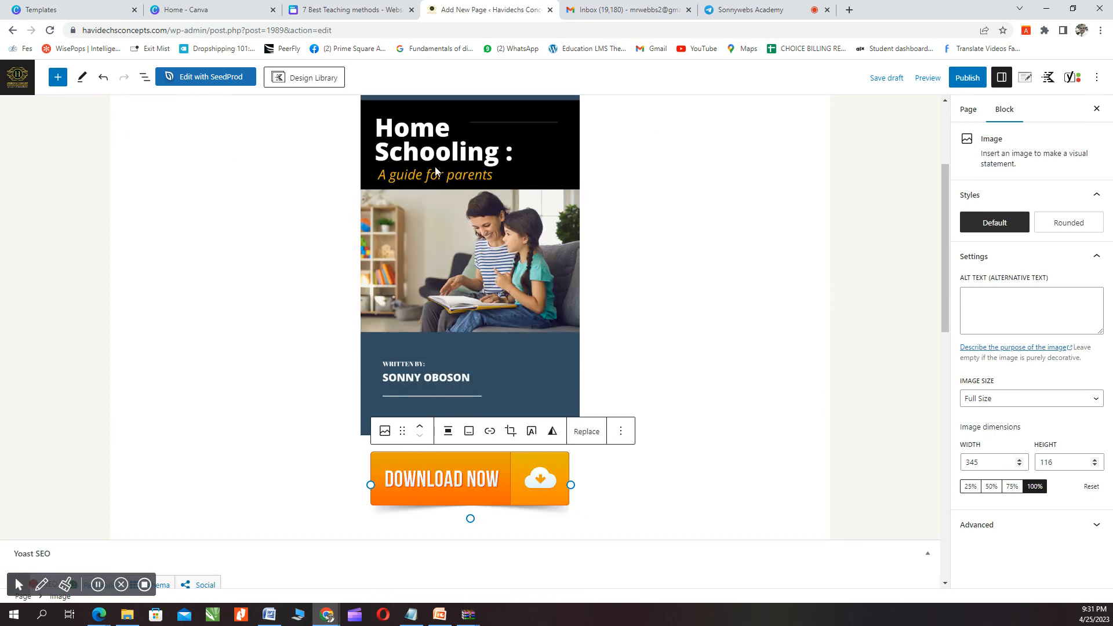
pyautogui.scroll(2, 449, 290)
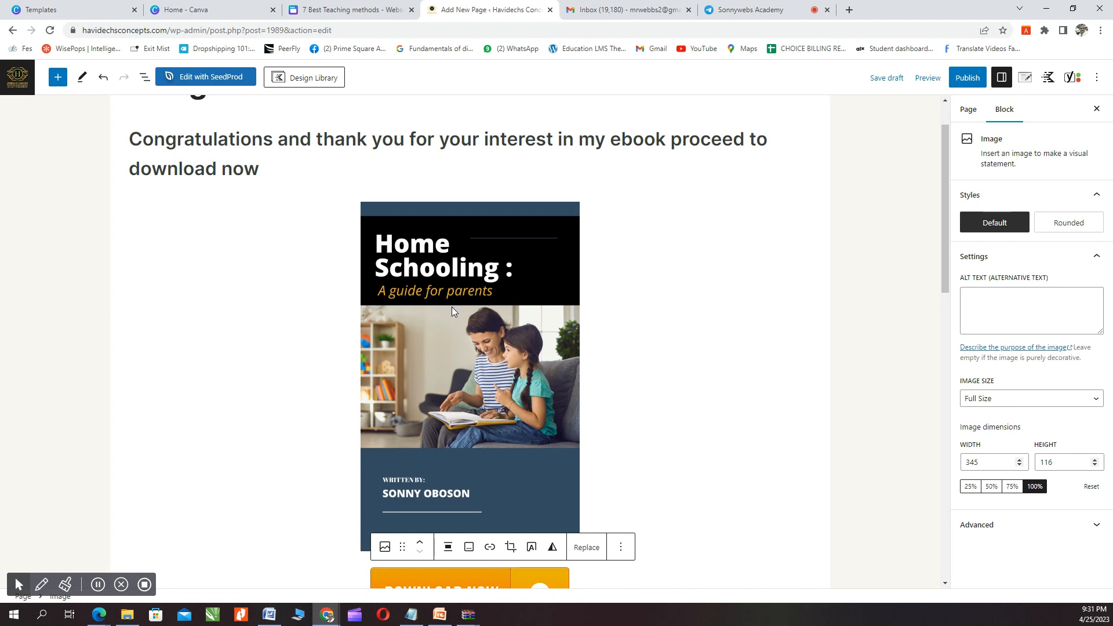
pyautogui.scroll(-2, 451, 309)
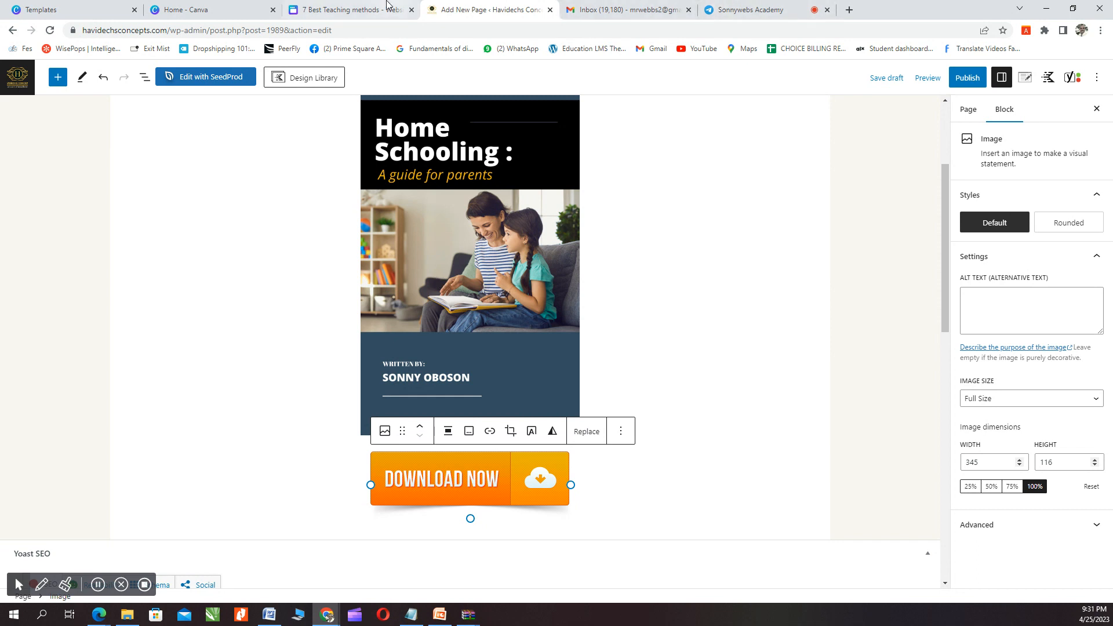
# Step: Open havidechsconcepts.com in a new browser tab and go to its business profile download page
pyautogui.click(850, 10)
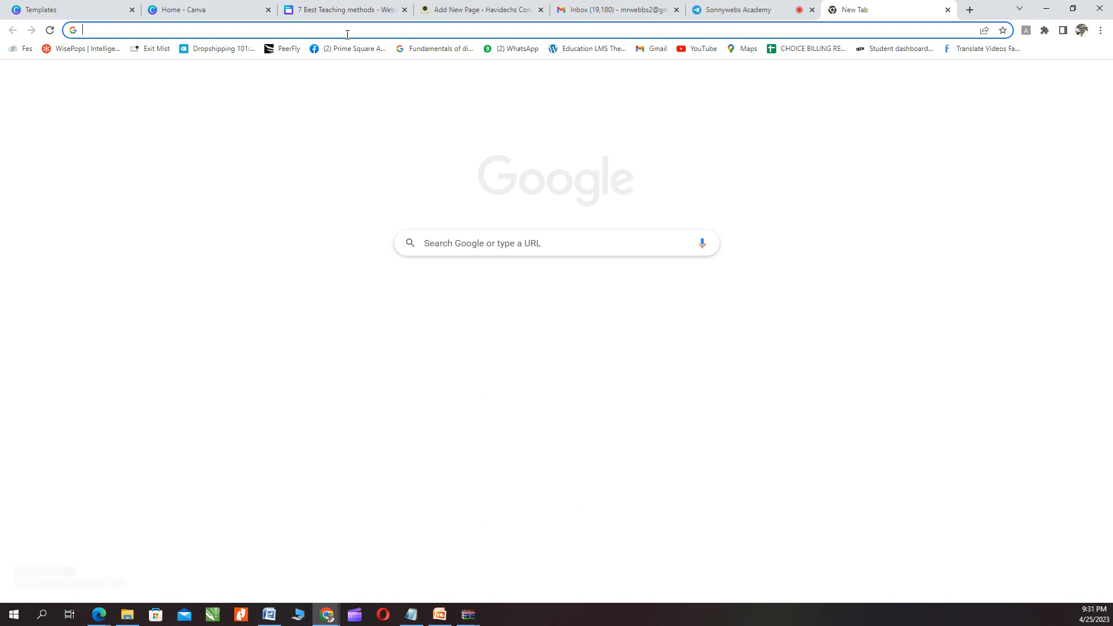
pyautogui.write('ha')
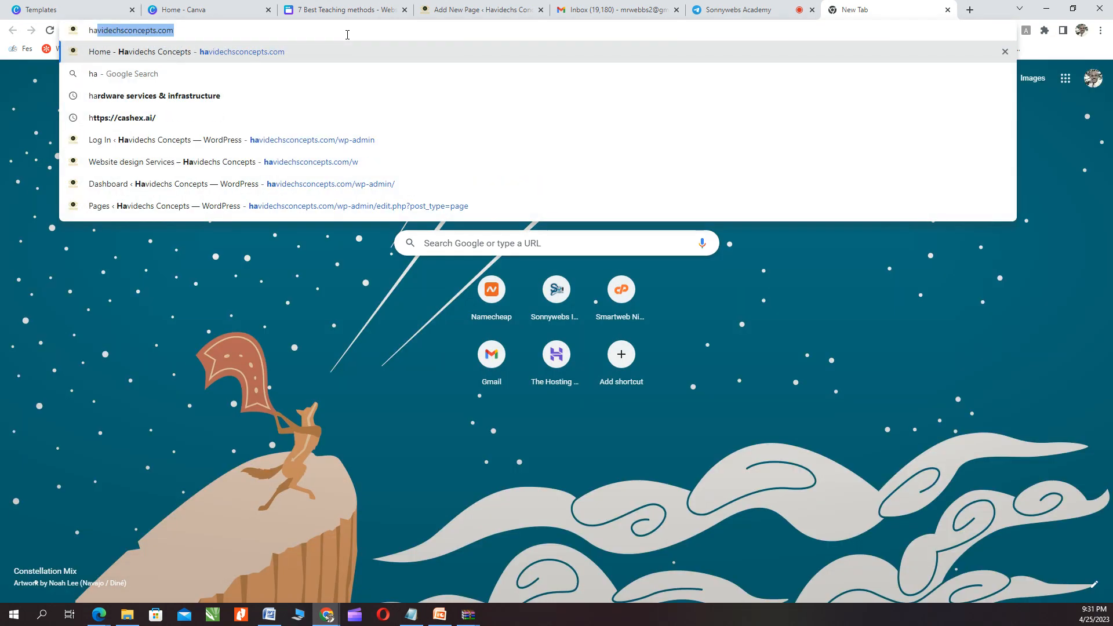
pyautogui.press('Return')
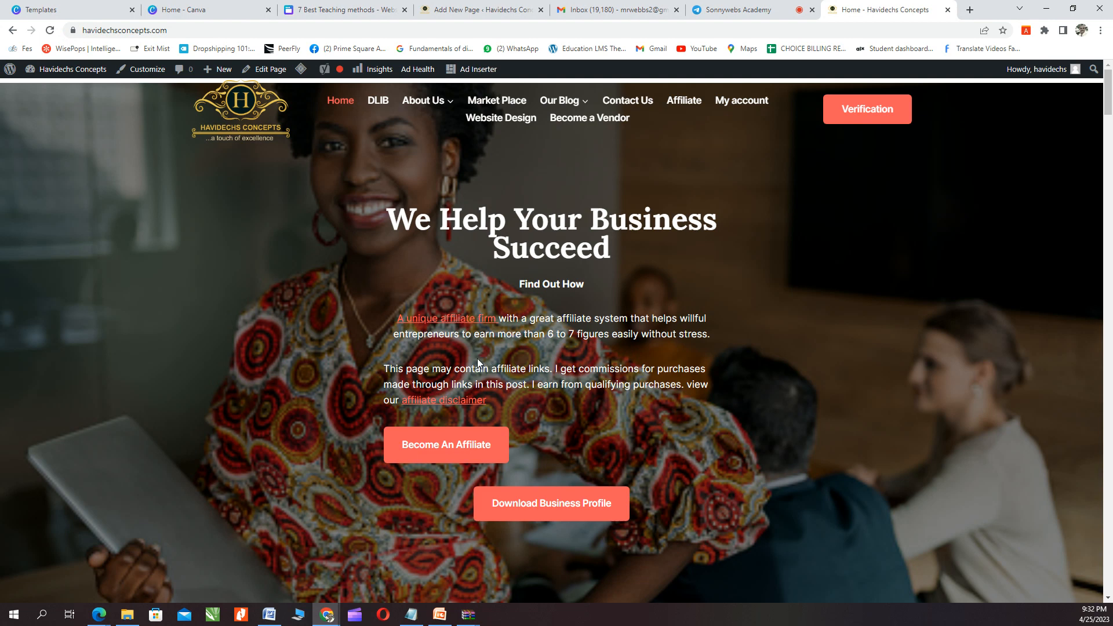
pyautogui.scroll(-5, 477, 359)
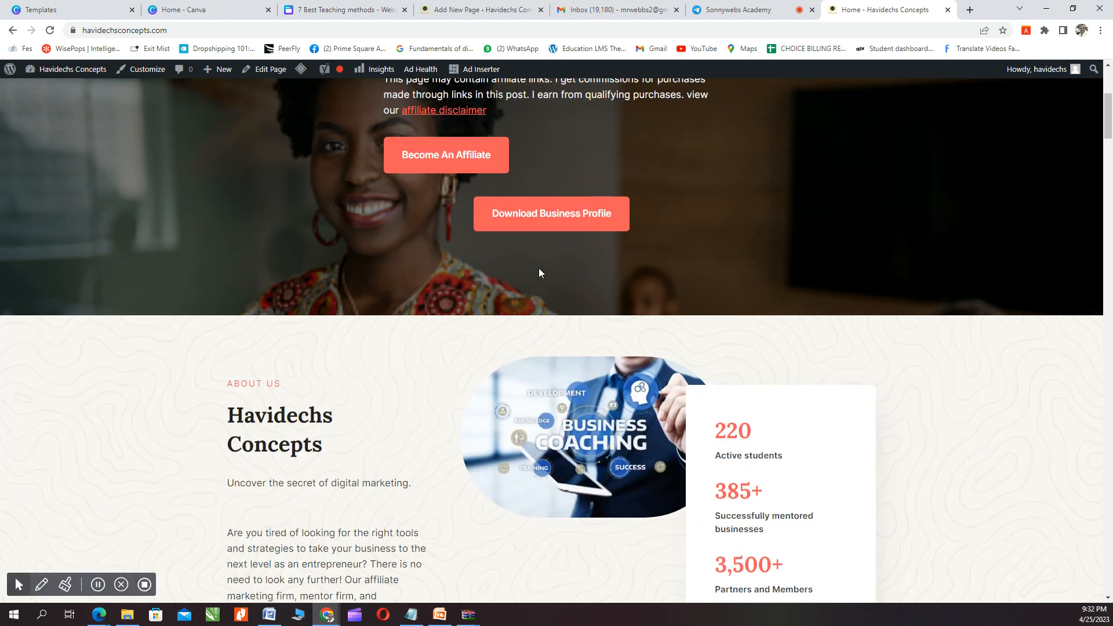
pyautogui.click(535, 218)
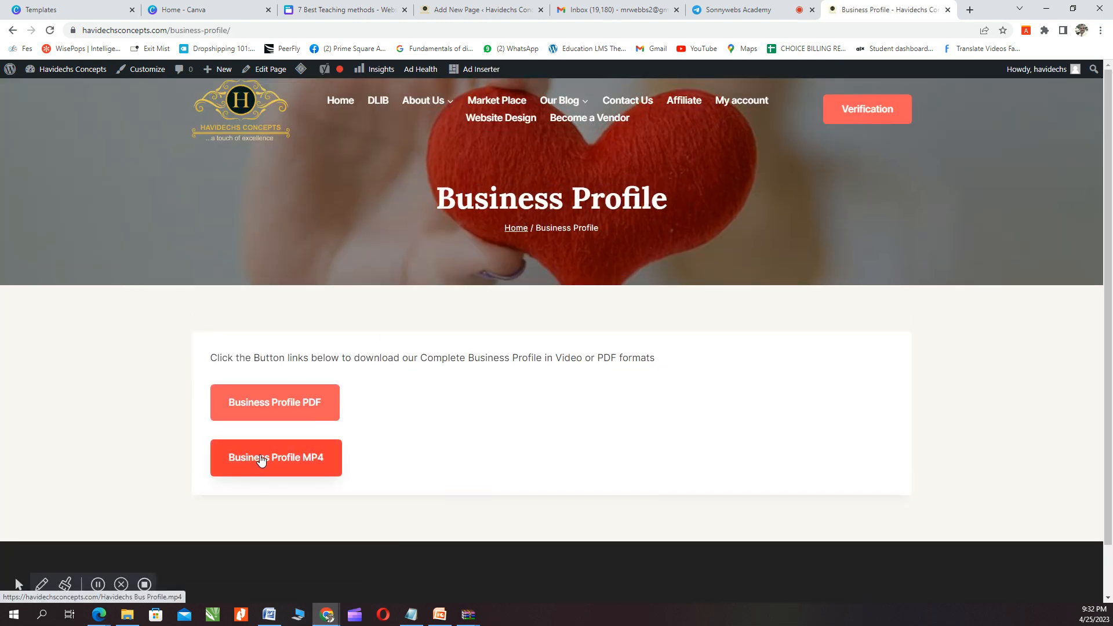
# Step: Open the Business Profile PDF and copy its web address
pyautogui.click(258, 406)
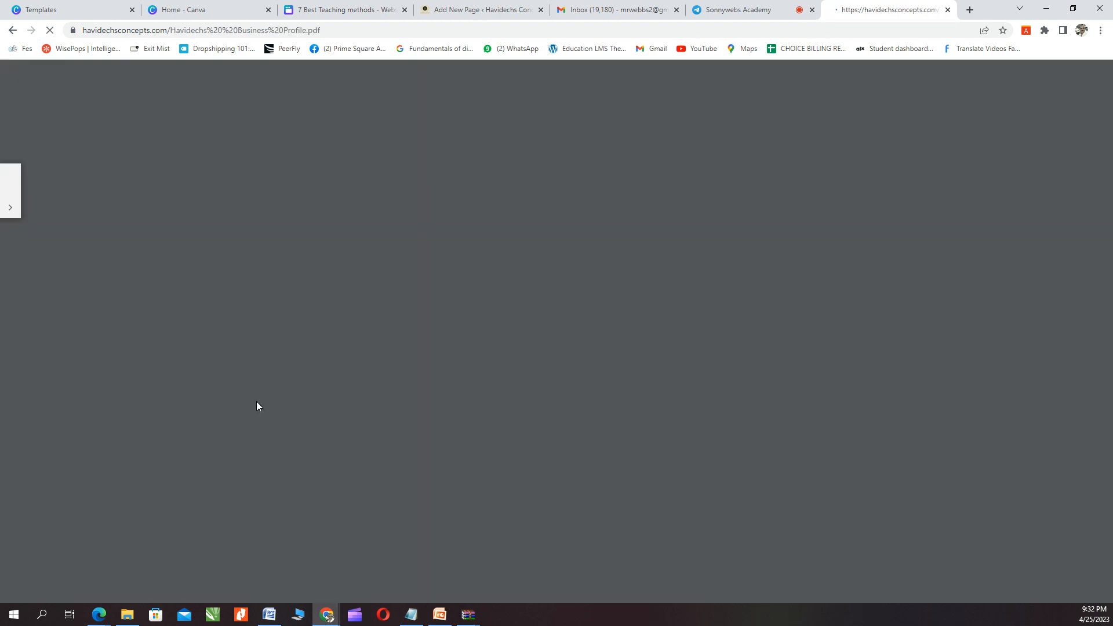
pyautogui.click(359, 29)
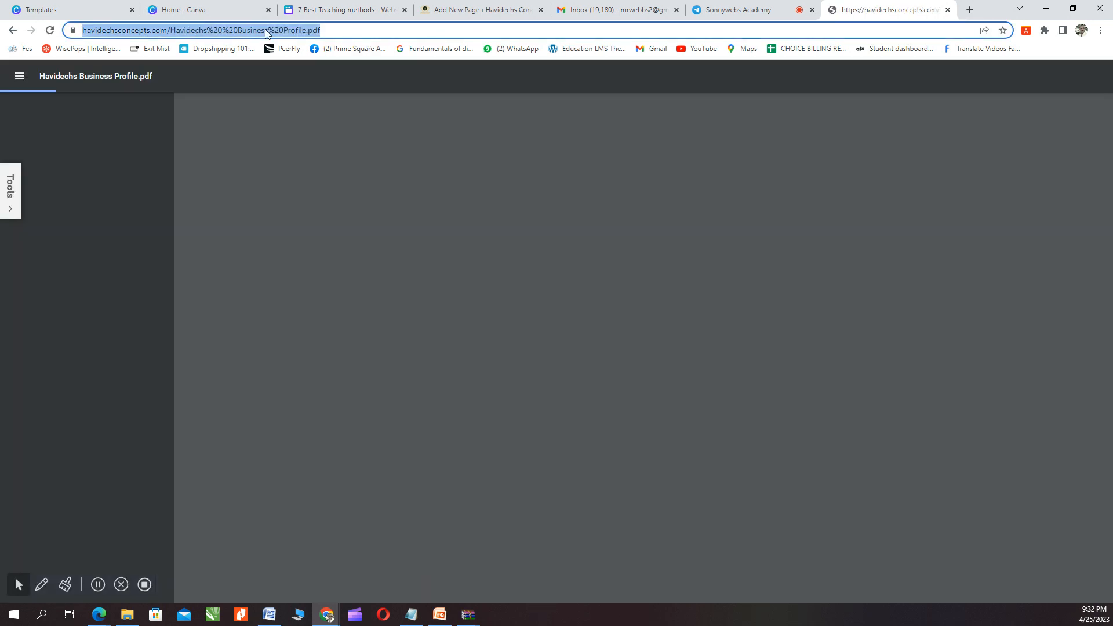
pyautogui.rightClick(251, 29)
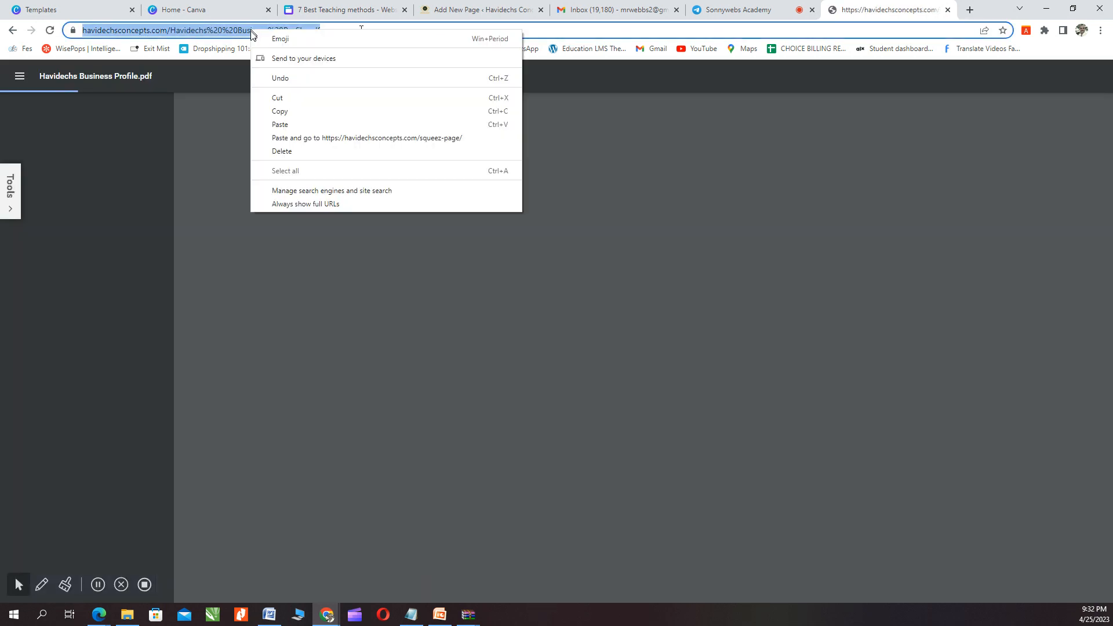
pyautogui.click(272, 109)
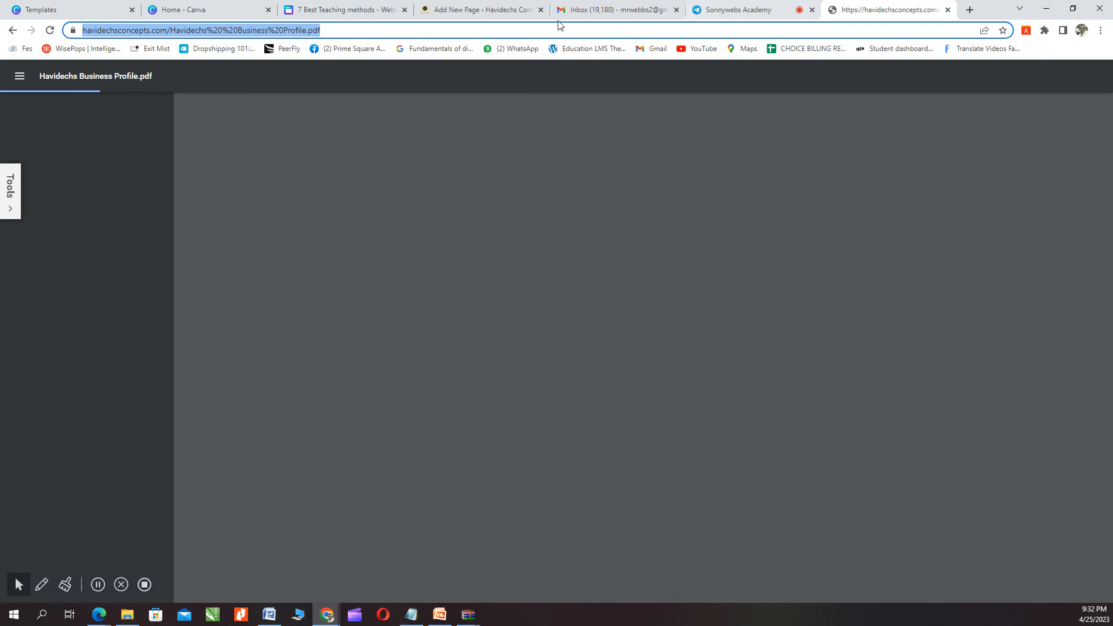
# Step: Back in the page editor, link the Download Now image to the copied Havidechs Business Profile PDF address
pyautogui.click(481, 12)
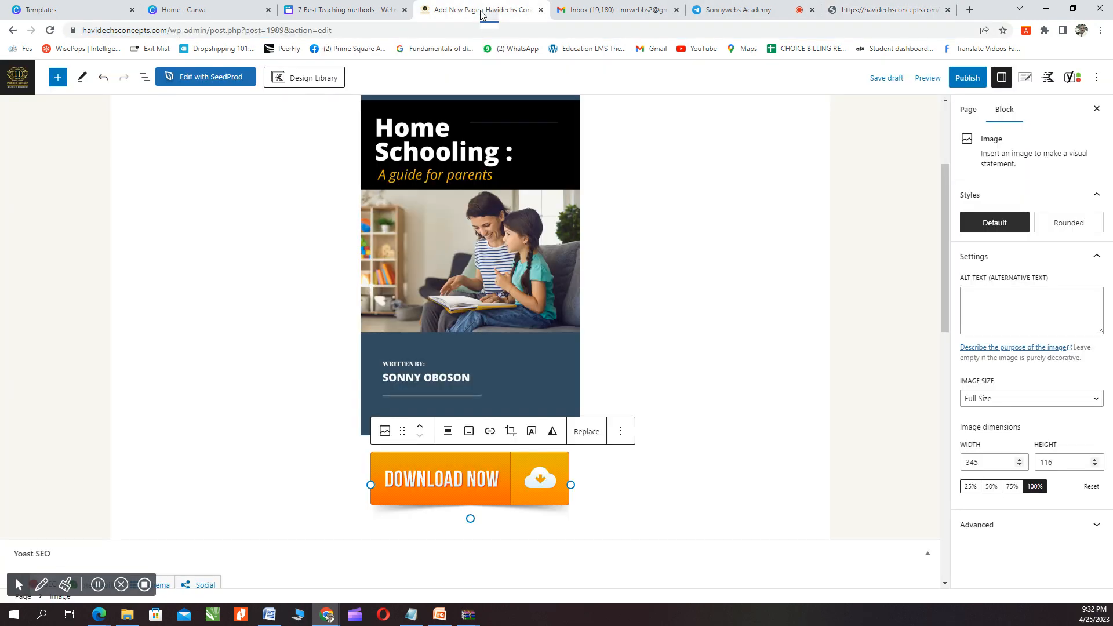
pyautogui.click(429, 478)
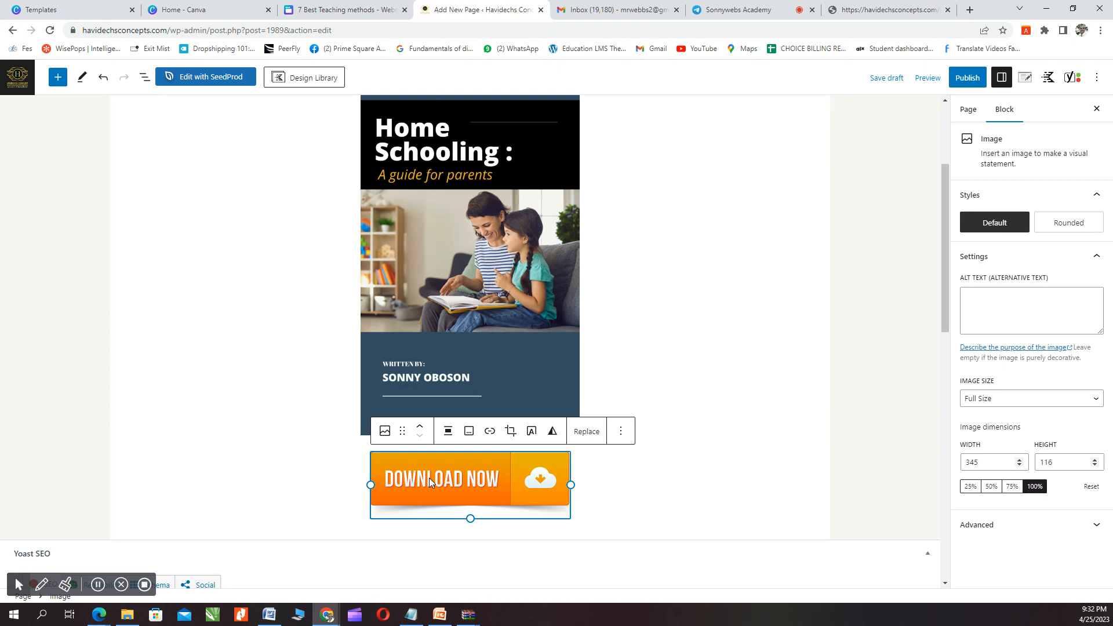
pyautogui.click(491, 433)
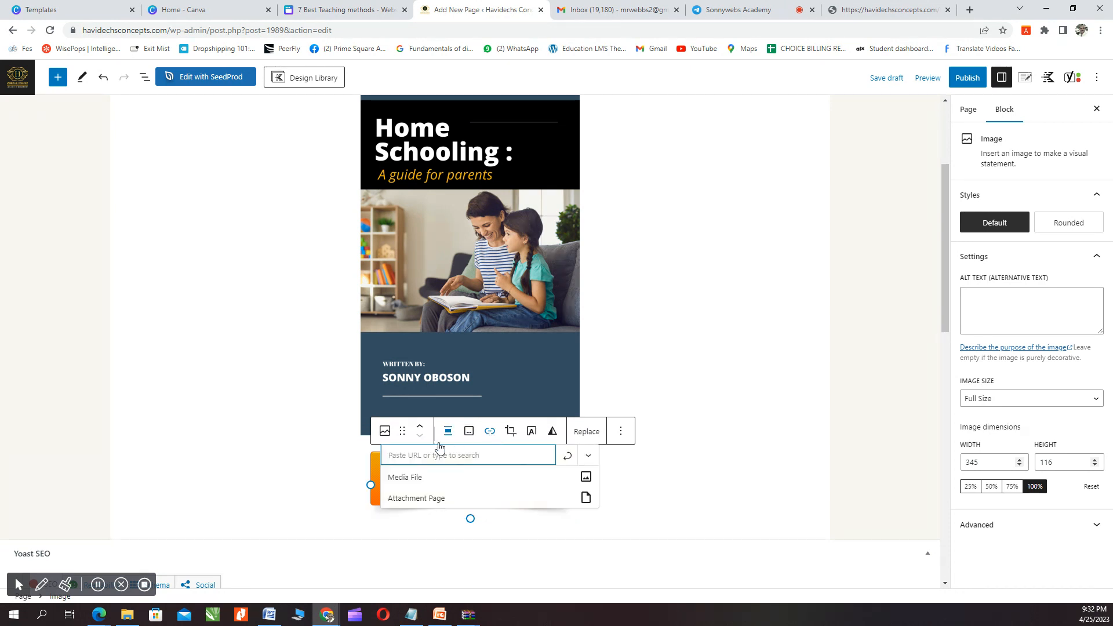
pyautogui.rightClick(407, 455)
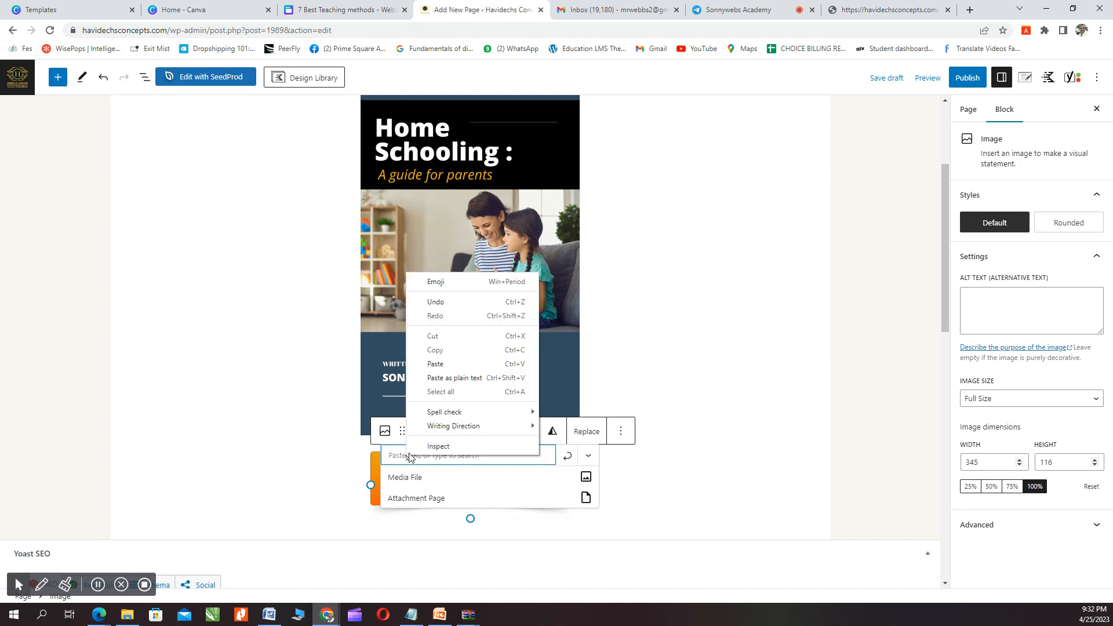
pyautogui.click(438, 369)
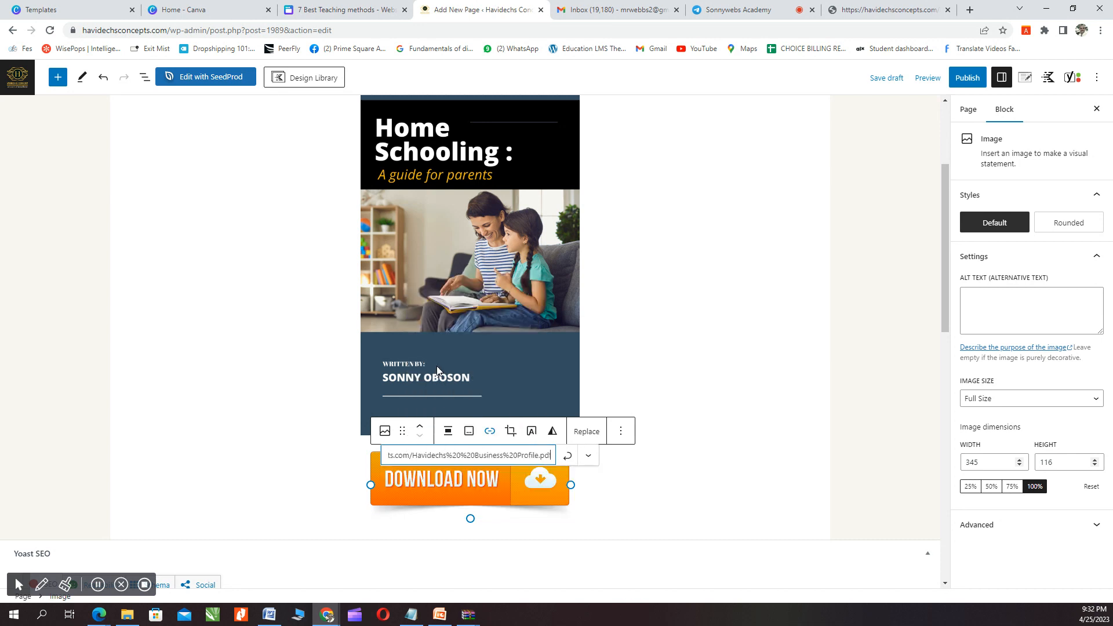
pyautogui.click(568, 460)
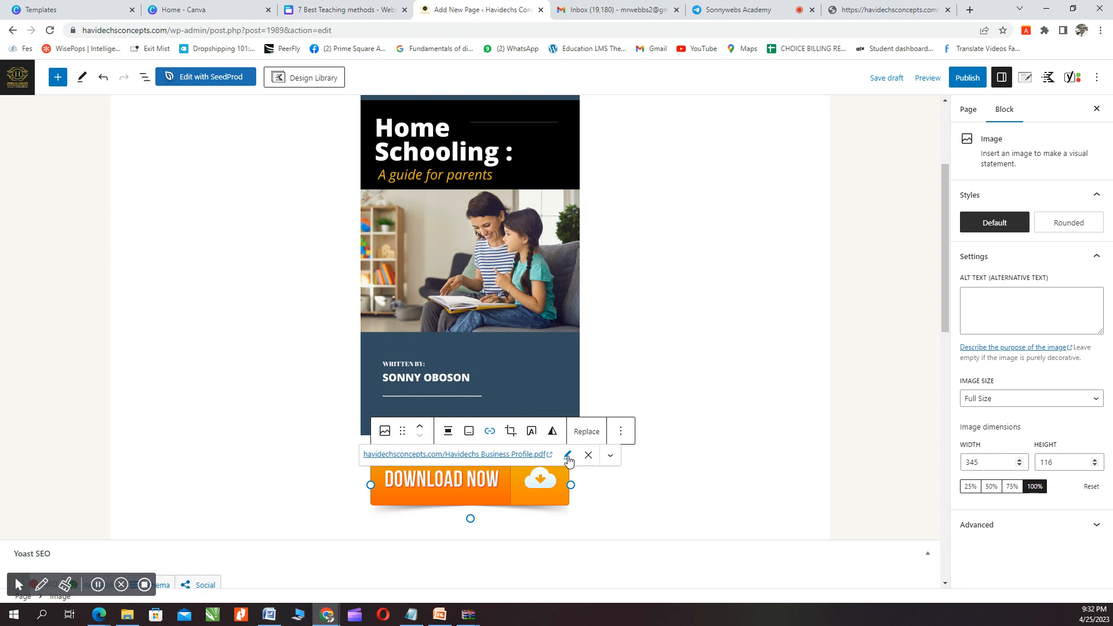
# Step: Center the congratulations paragraph above the book cover
pyautogui.scroll(3, 507, 394)
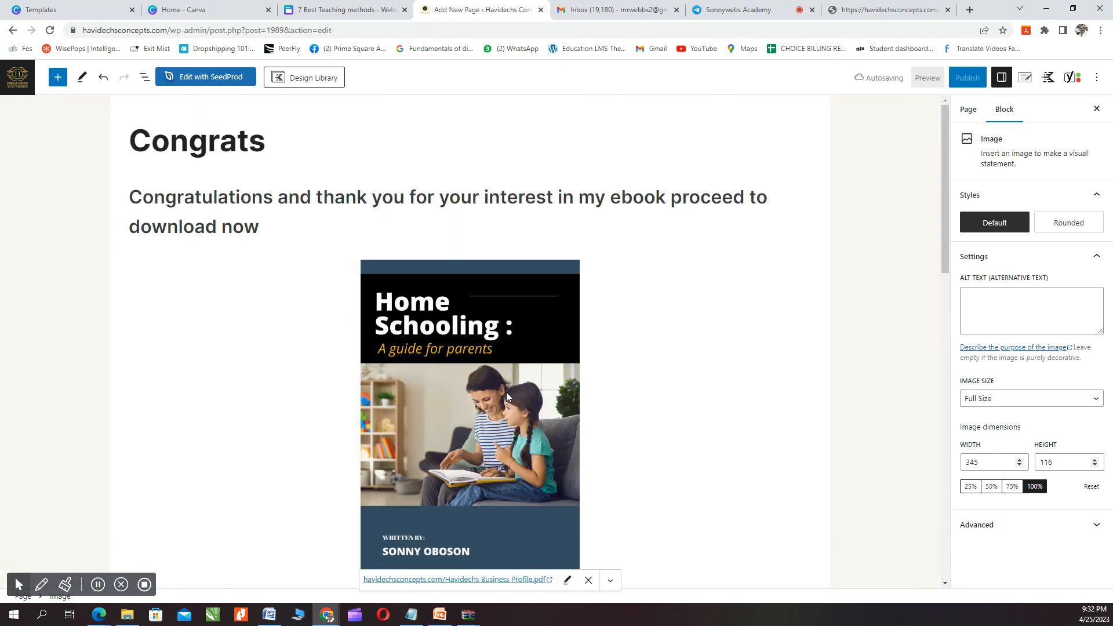
pyautogui.click(265, 227)
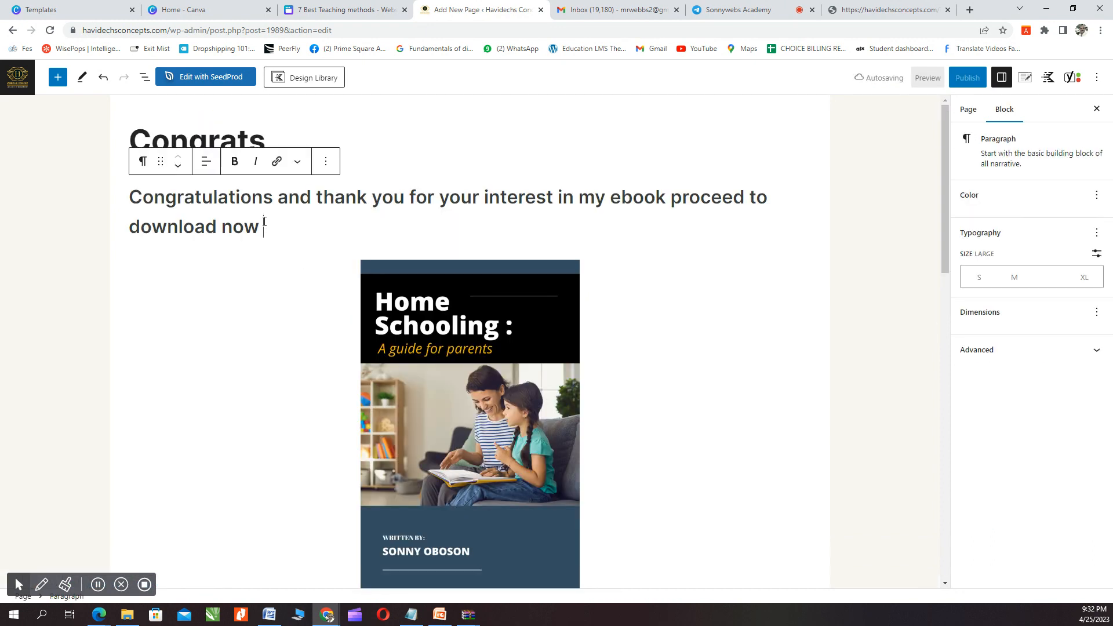
pyautogui.click(206, 162)
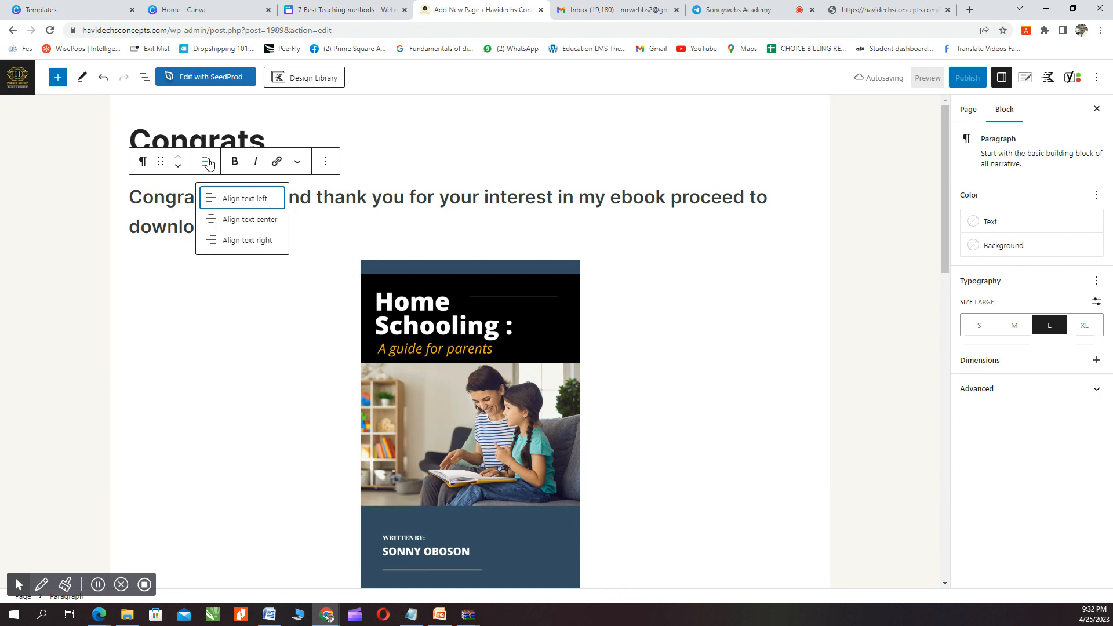
pyautogui.click(235, 221)
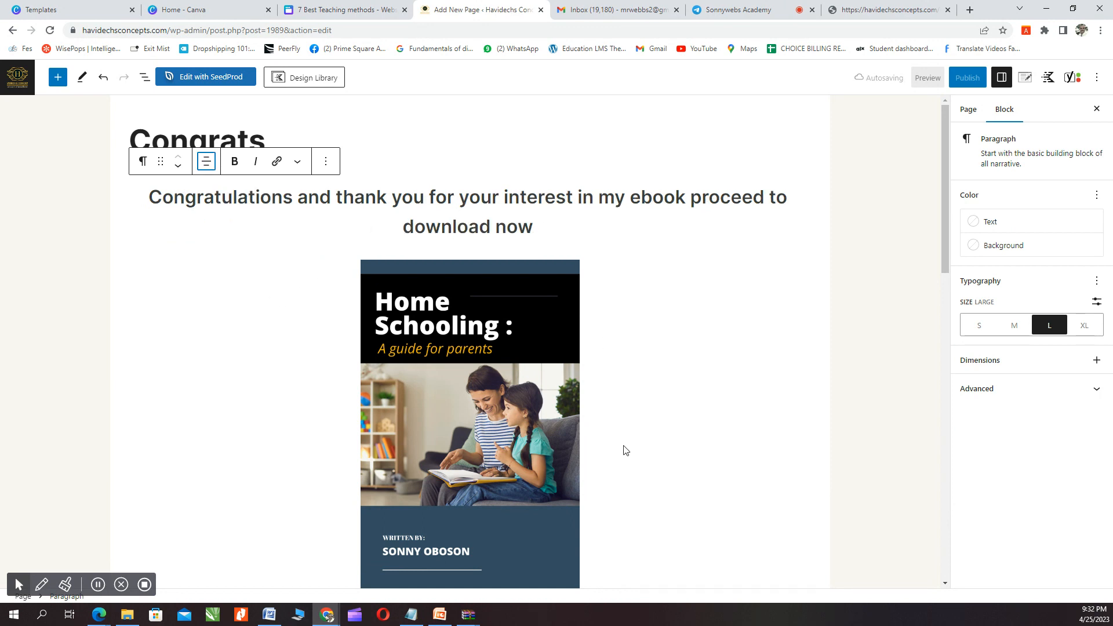
# Step: Check the Congrats page content down to the download button and publish the page
pyautogui.scroll(-4, 624, 450)
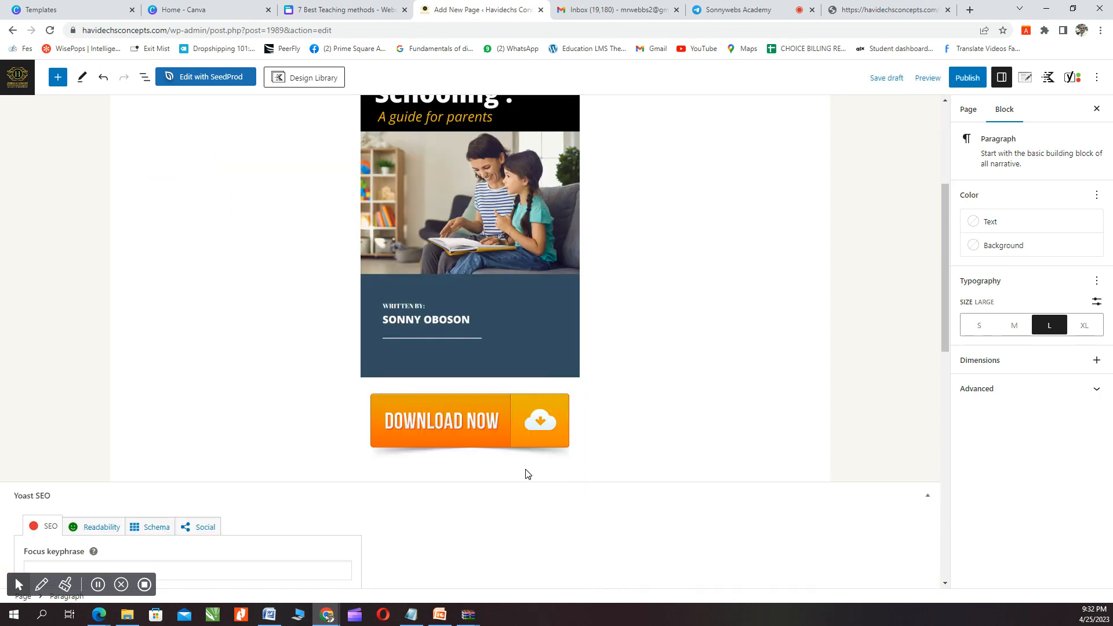
pyautogui.scroll(4, 527, 474)
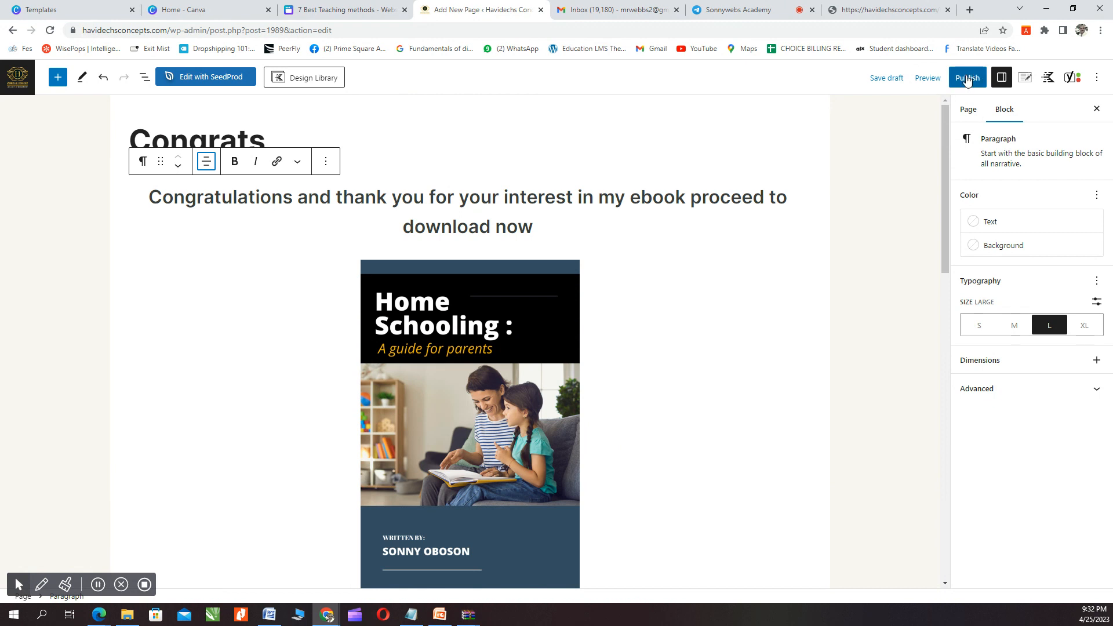
pyautogui.click(968, 78)
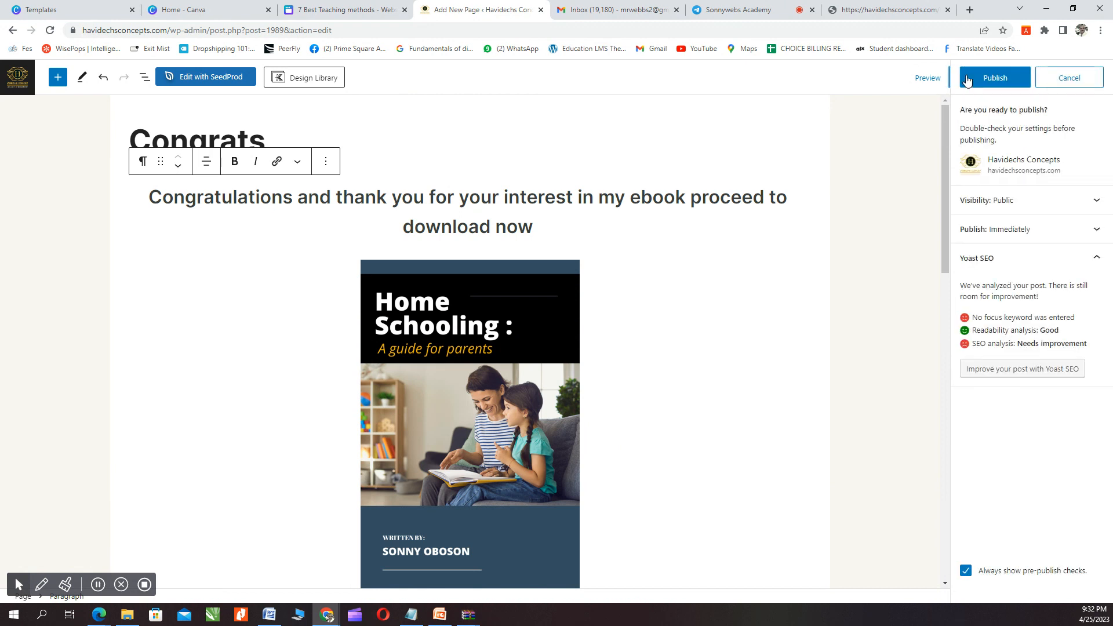
pyautogui.click(1003, 80)
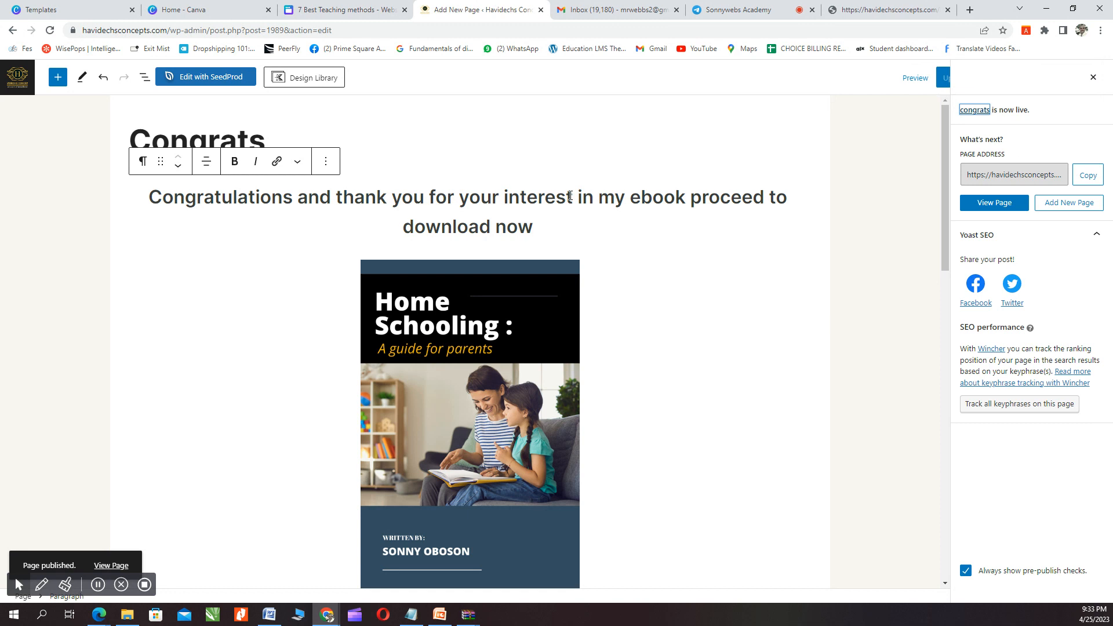
# Step: Insert ", please" after "ebook" so the congratulations paragraph reads "interest in my ebook, please proceed to download now"
pyautogui.tripleClick(686, 198)
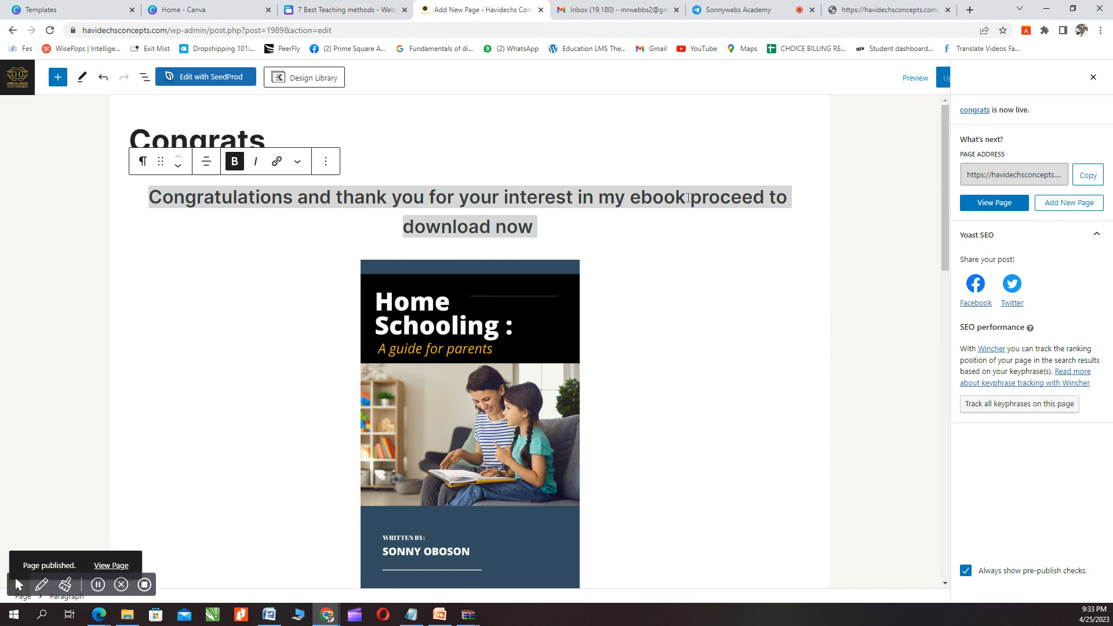
pyautogui.click(687, 198)
pyautogui.write(',')
pyautogui.hotkey('ctrl', 's')
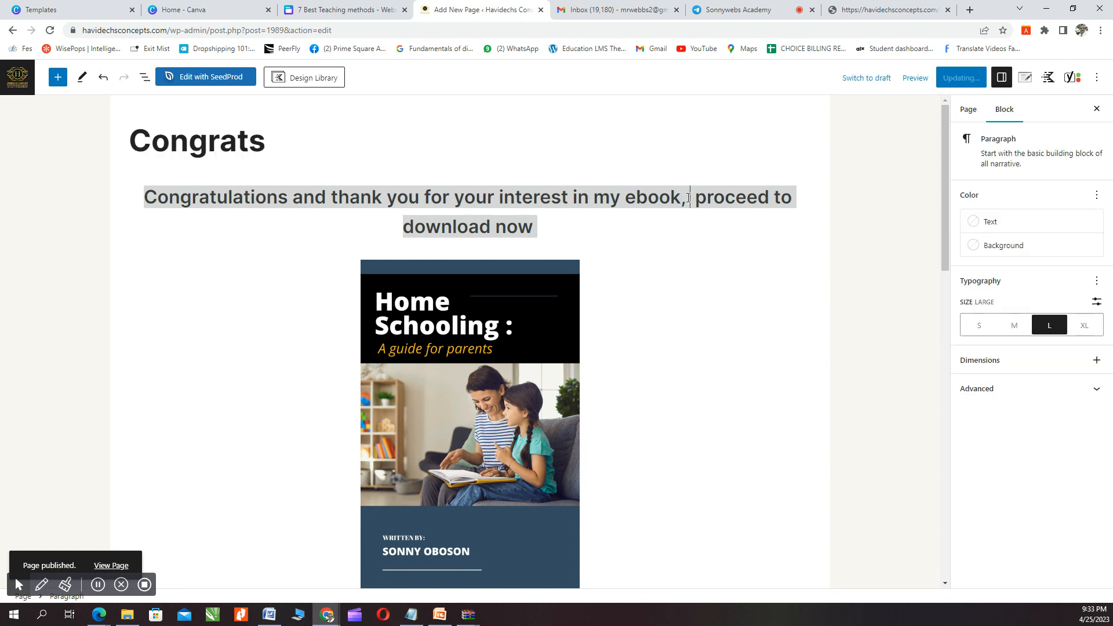
pyautogui.write('pls')
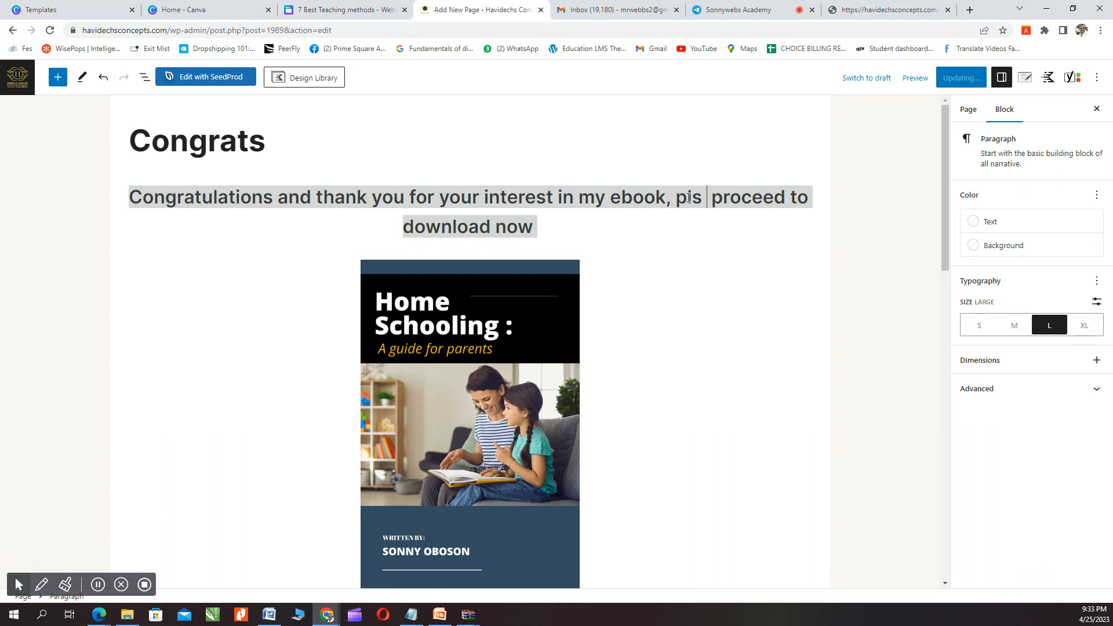
pyautogui.press('BackSpace')
pyautogui.press('BackSpace')
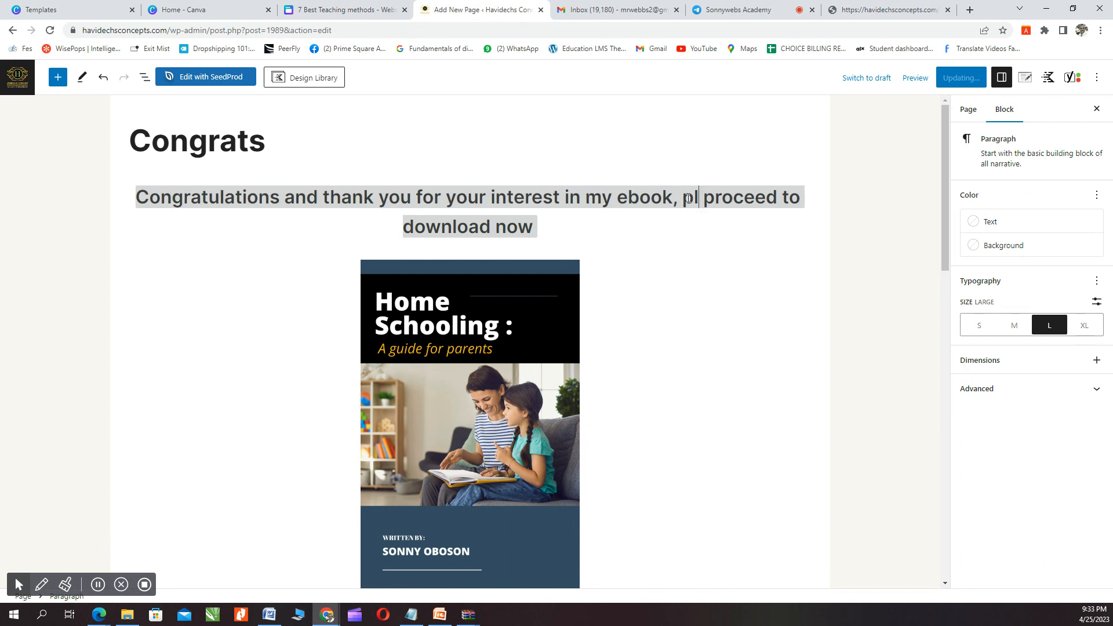
pyautogui.write('ease')
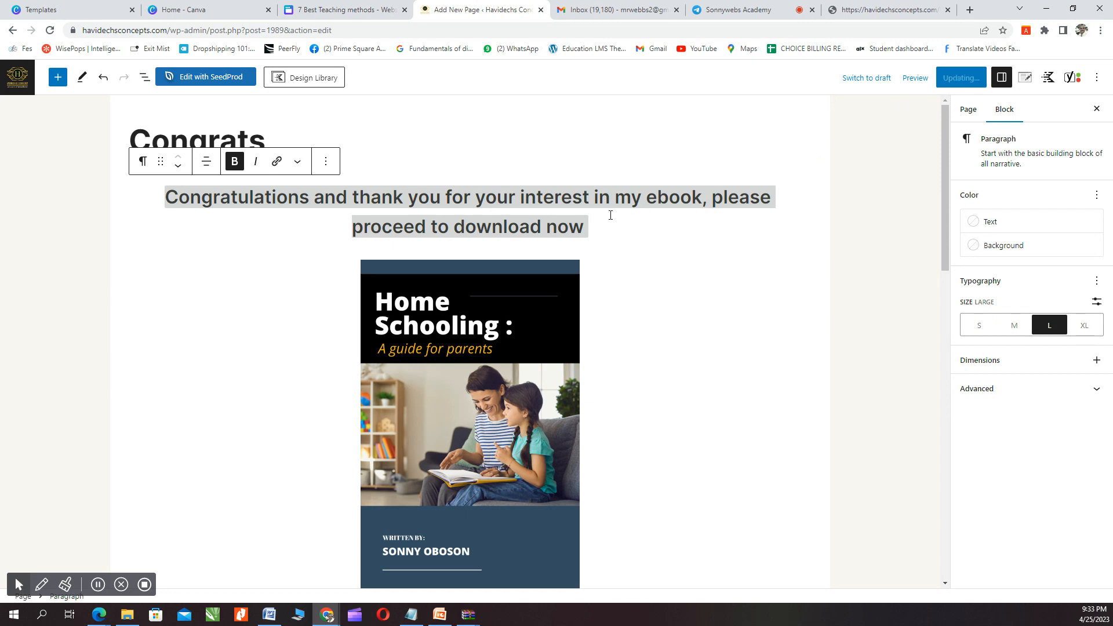
pyautogui.click(509, 230)
pyautogui.click(445, 377)
pyautogui.click(501, 199)
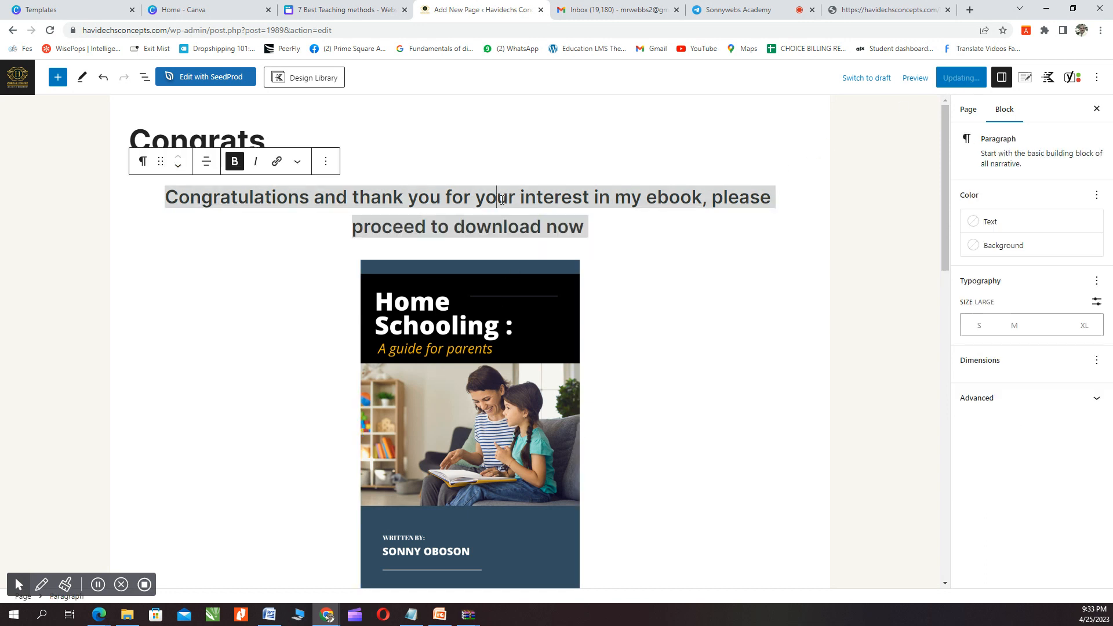
pyautogui.click(596, 229)
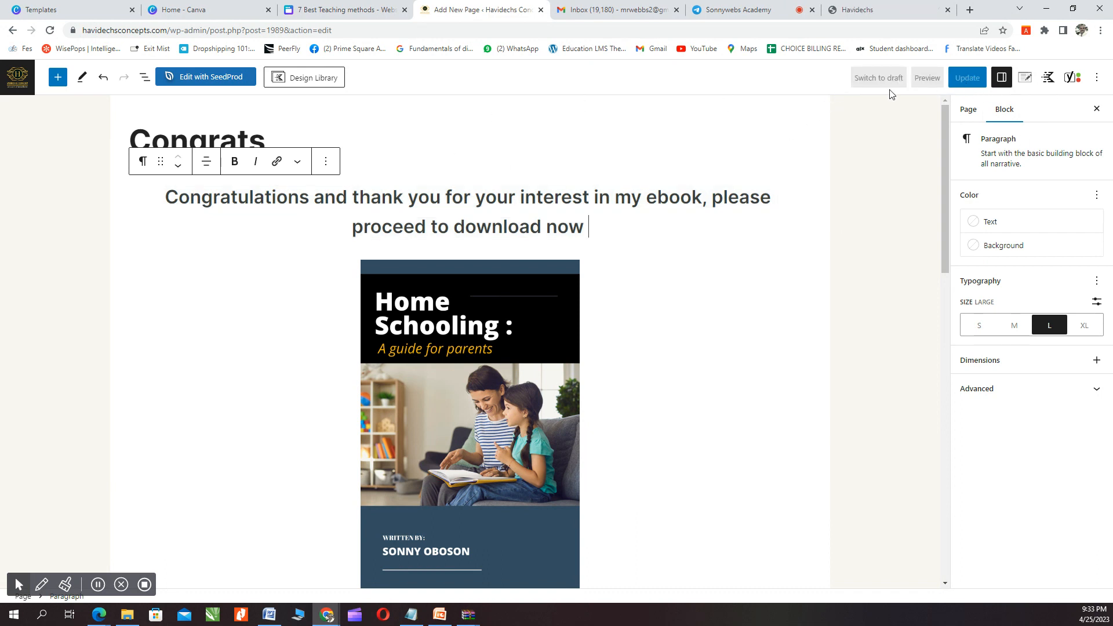
# Step: Update the published Congrats page with the reworded paragraph
pyautogui.scroll(-7, 696, 321)
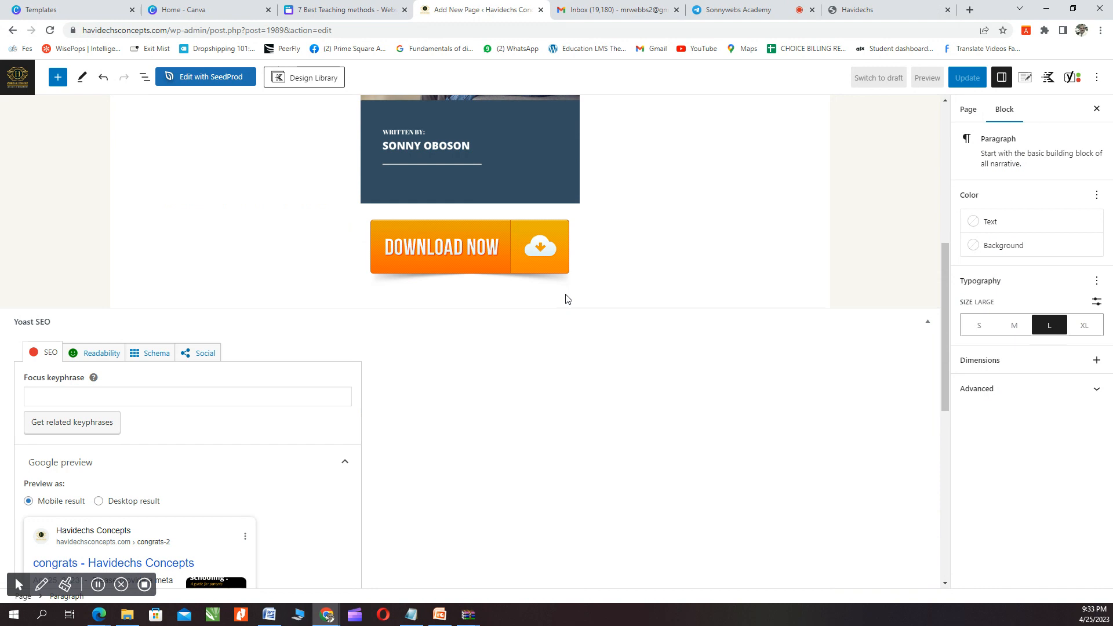
pyautogui.scroll(2, 611, 285)
pyautogui.click(968, 79)
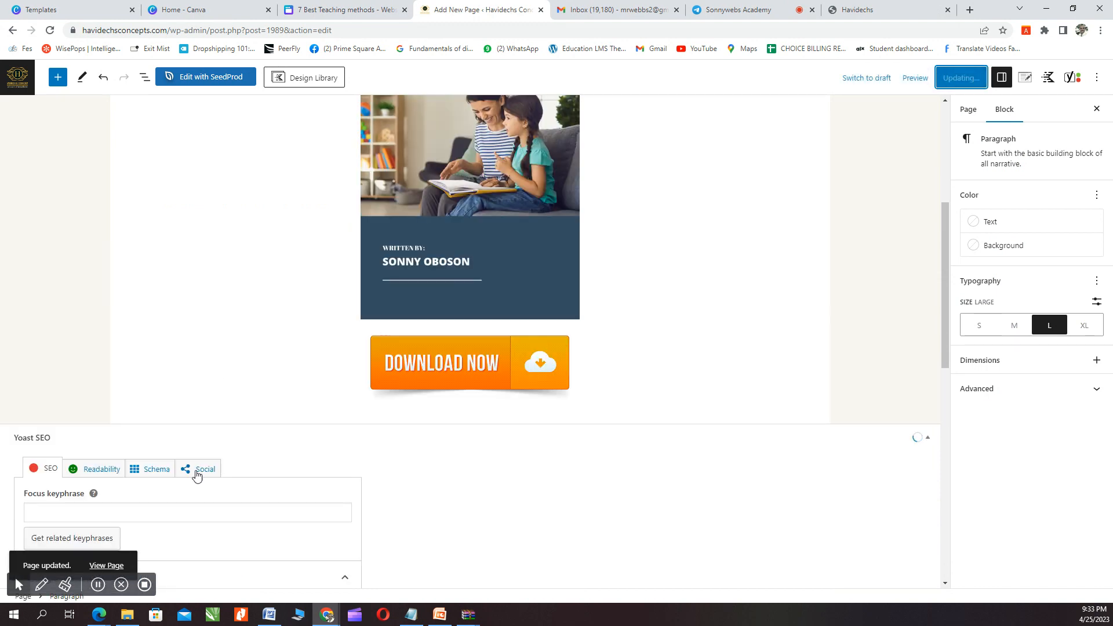
# Step: Open the live Congrats page and check its layout from the heading down to the download button
pyautogui.click(109, 566)
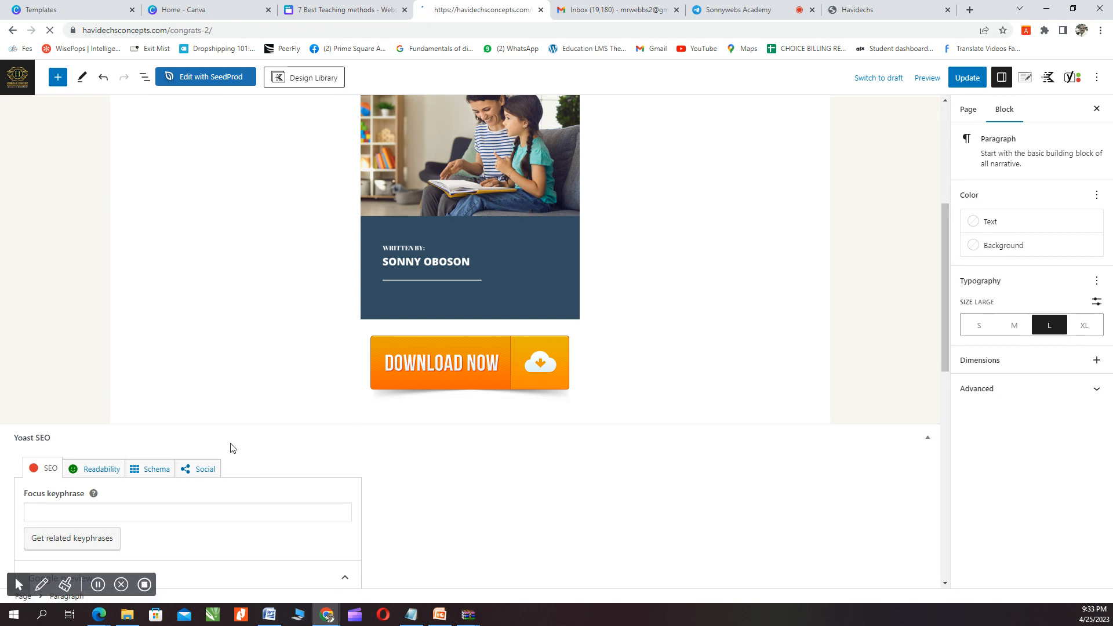
pyautogui.scroll(-3, 325, 332)
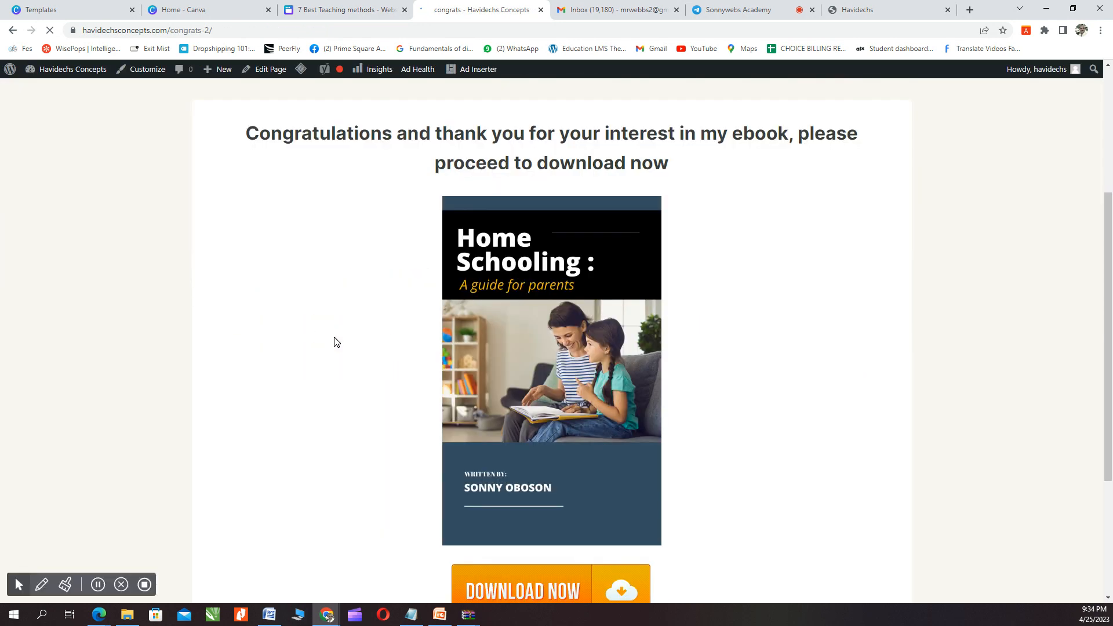
pyautogui.scroll(-3, 334, 341)
pyautogui.scroll(2, 334, 341)
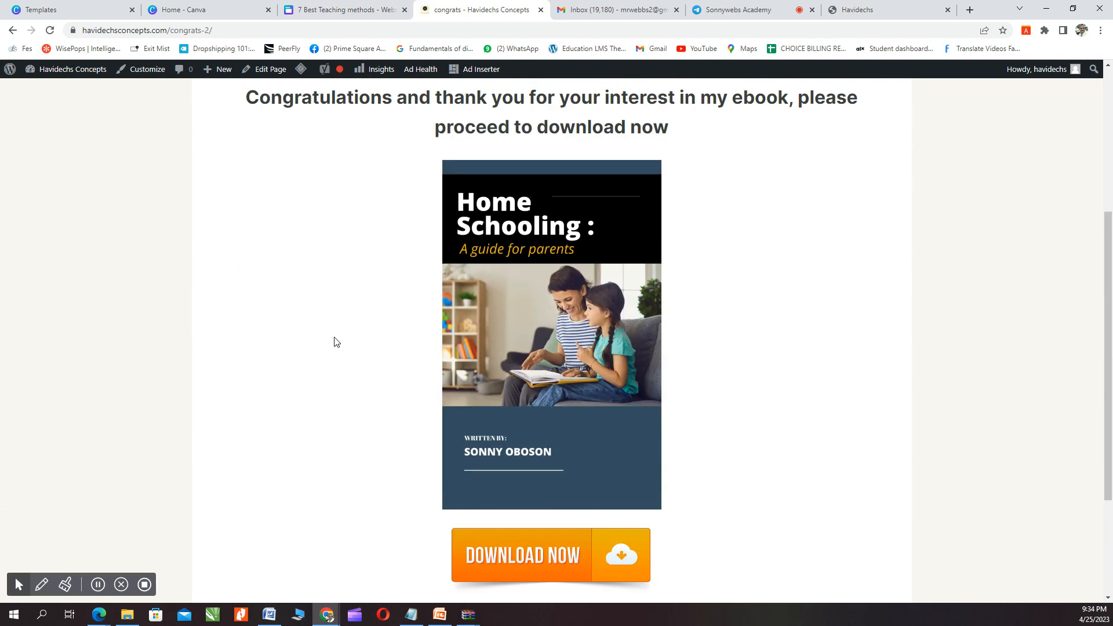
pyautogui.scroll(3, 334, 342)
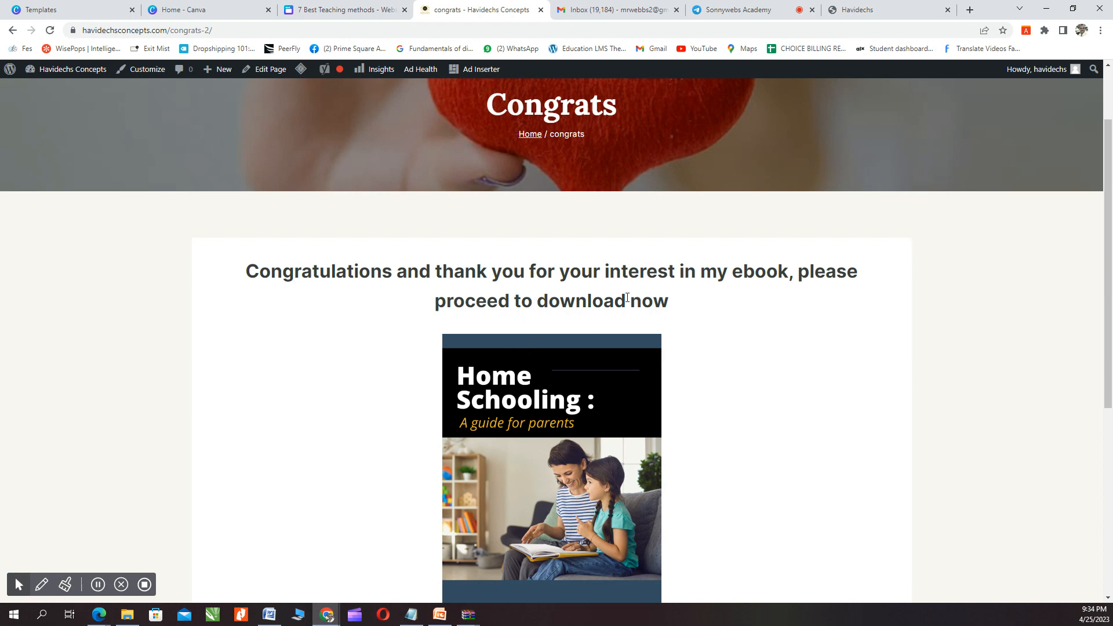
pyautogui.scroll(-5, 592, 393)
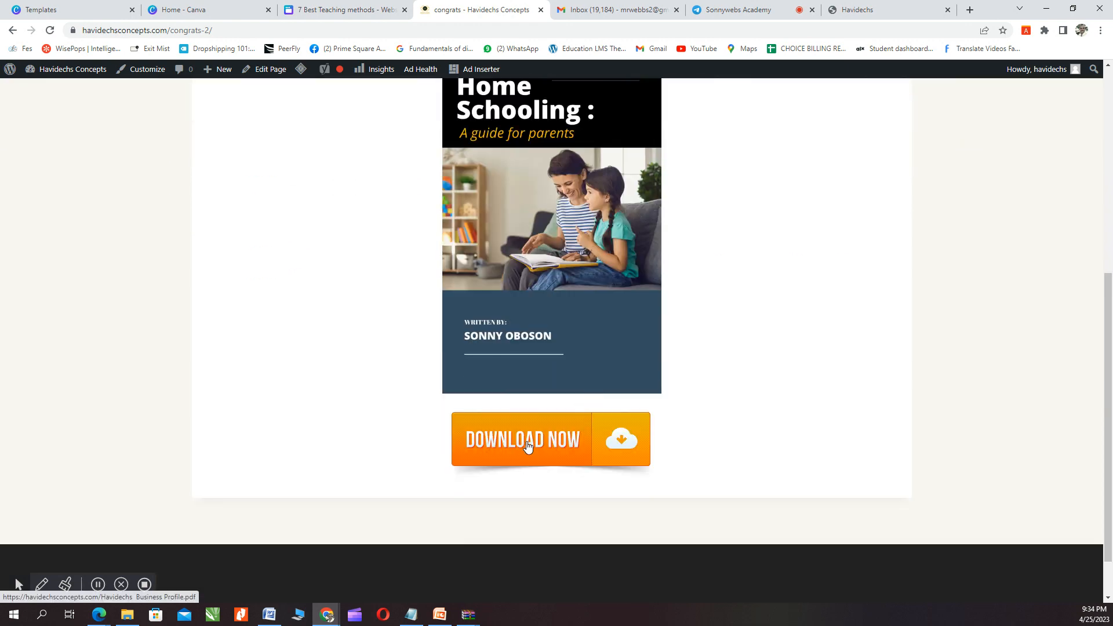
pyautogui.scroll(7, 240, 386)
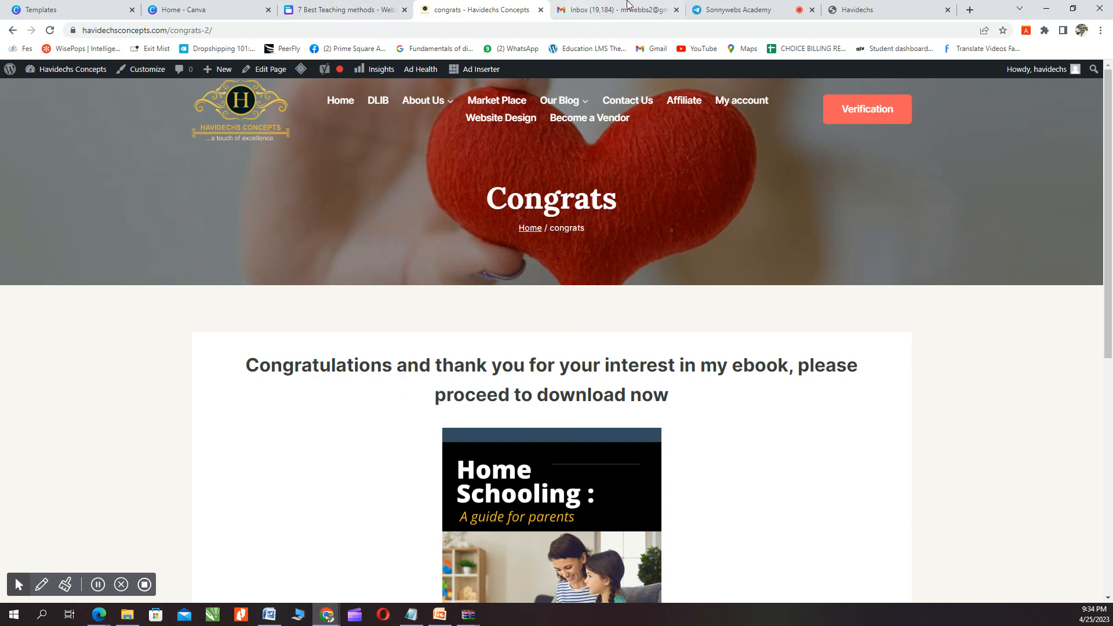
# Step: Check the Sonnywebs Academy video chat in Telegram and return to the live Congrats page
pyautogui.click(753, 8)
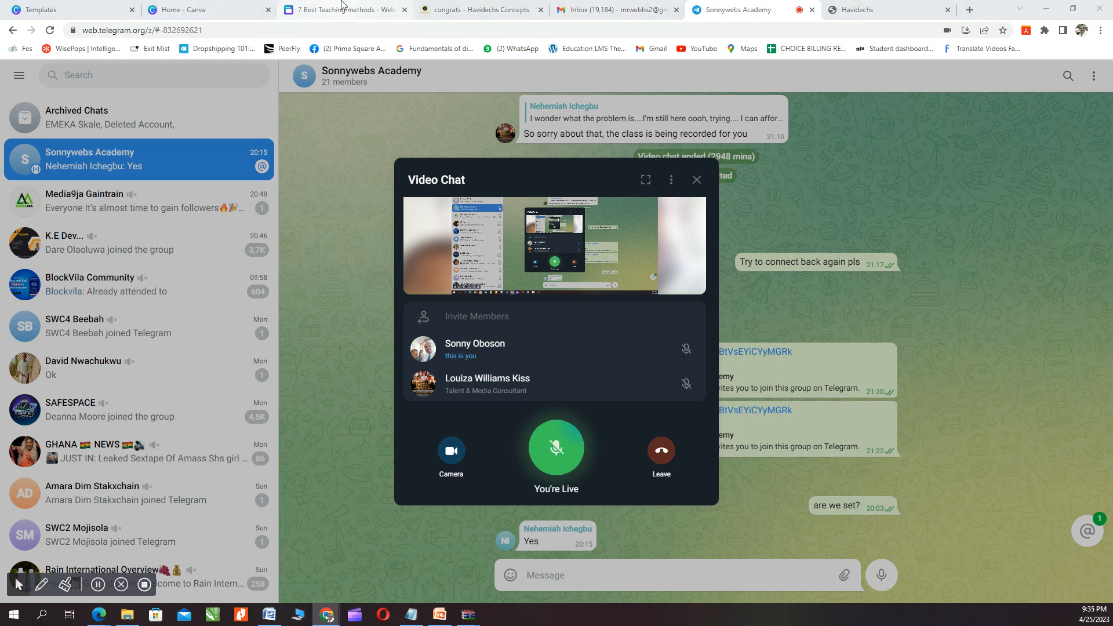
pyautogui.click(464, 4)
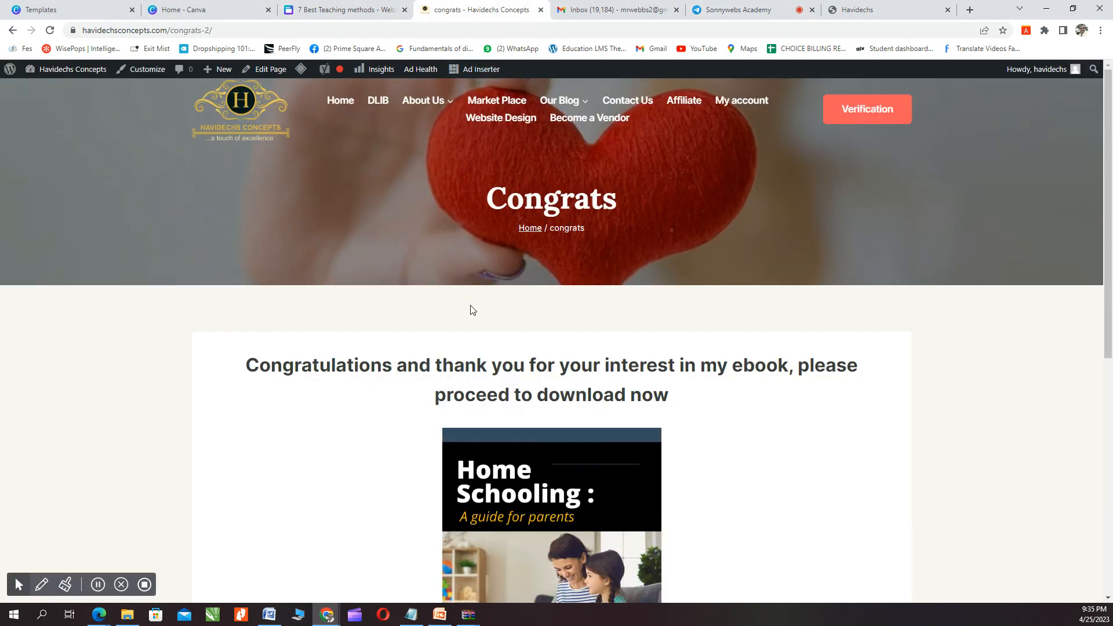
# Step: Copy the web address of the live Congrats page, havidechsconcepts.com/congrats-2/
pyautogui.scroll(-9, 471, 307)
pyautogui.scroll(4, 468, 360)
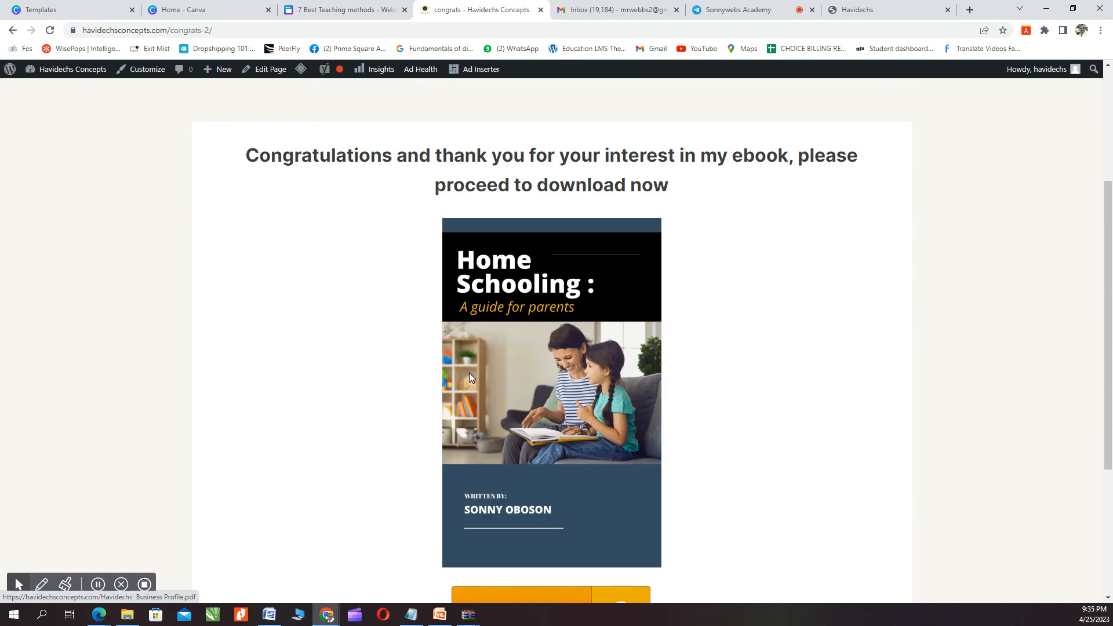
pyautogui.click(255, 26)
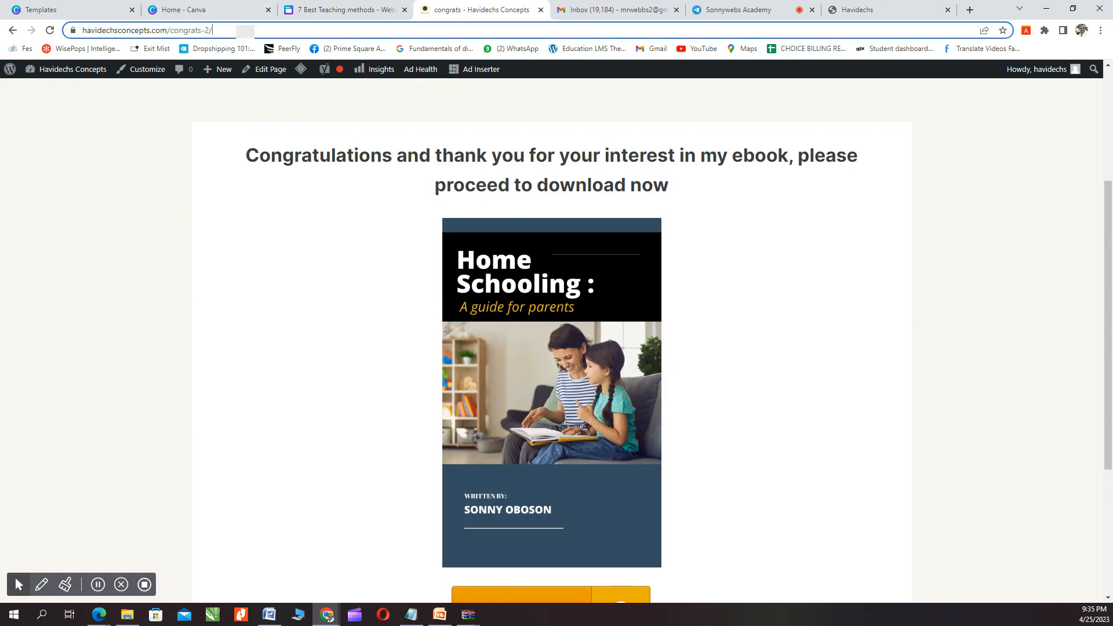
pyautogui.rightClick(170, 33)
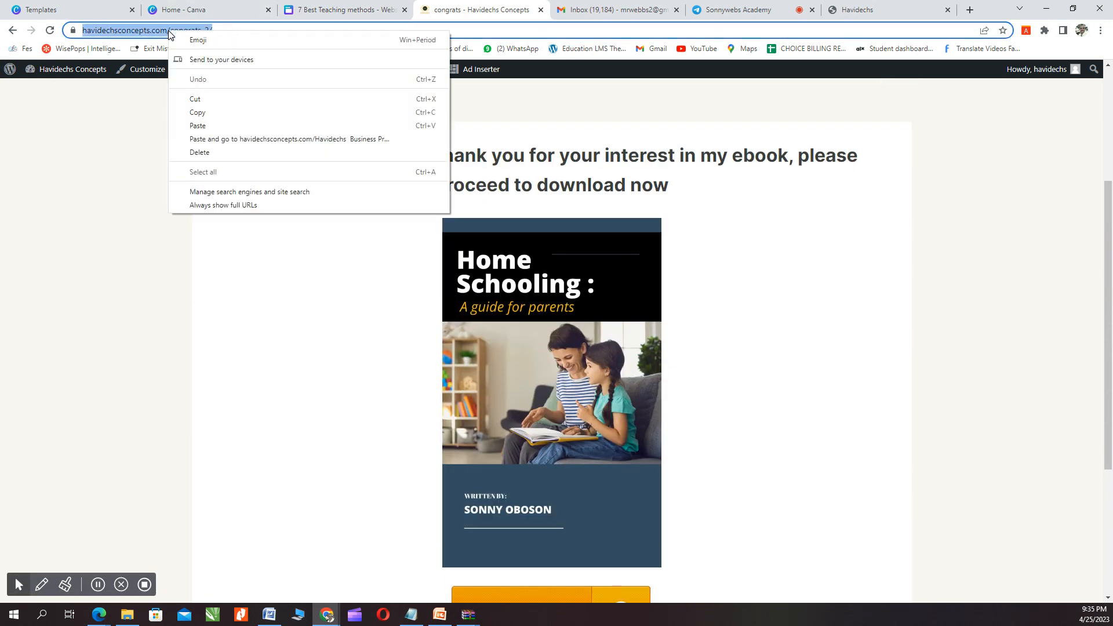
pyautogui.click(195, 114)
# Step: Examine the live Congrats page's message, book cover and the link behind the Download Now image
pyautogui.scroll(-1, 409, 185)
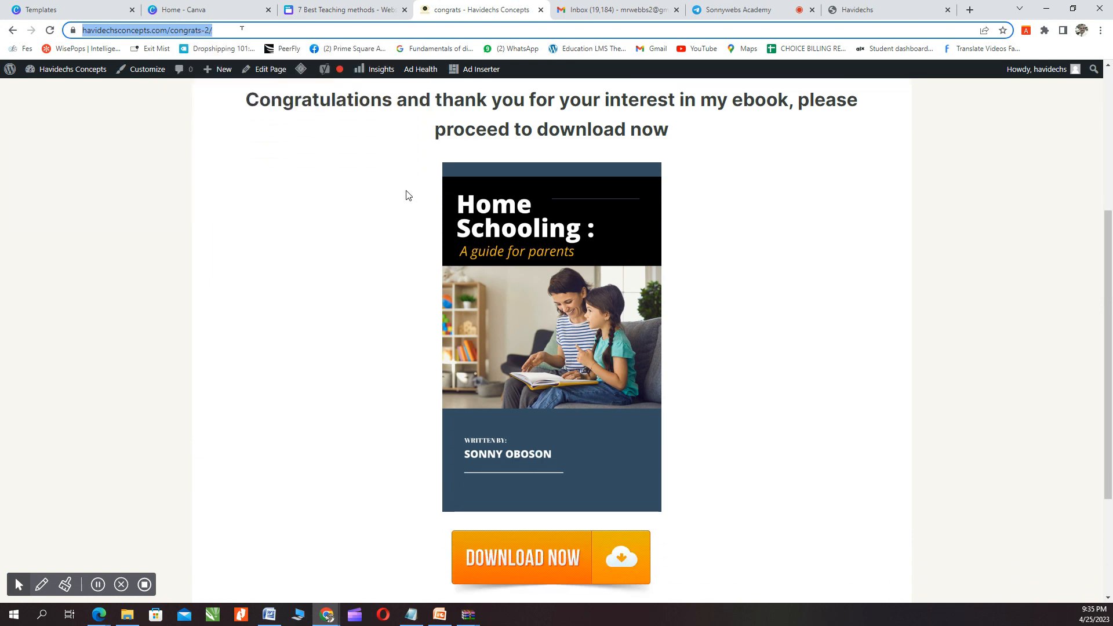
pyautogui.scroll(4, 409, 262)
pyautogui.scroll(-4, 405, 298)
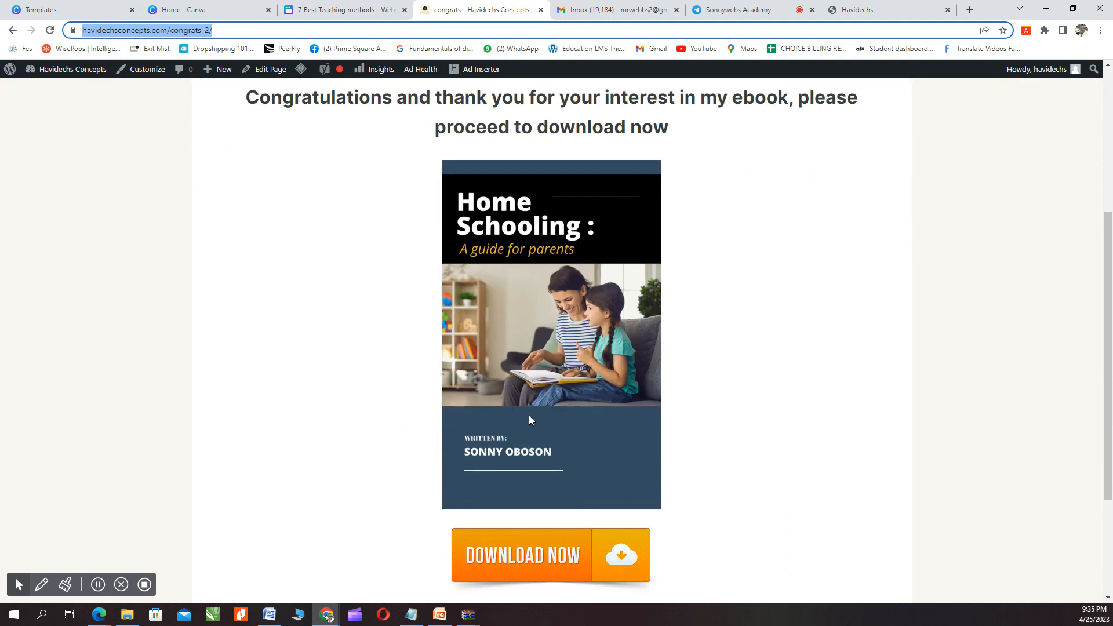
pyautogui.scroll(-1, 529, 415)
pyautogui.scroll(3, 532, 399)
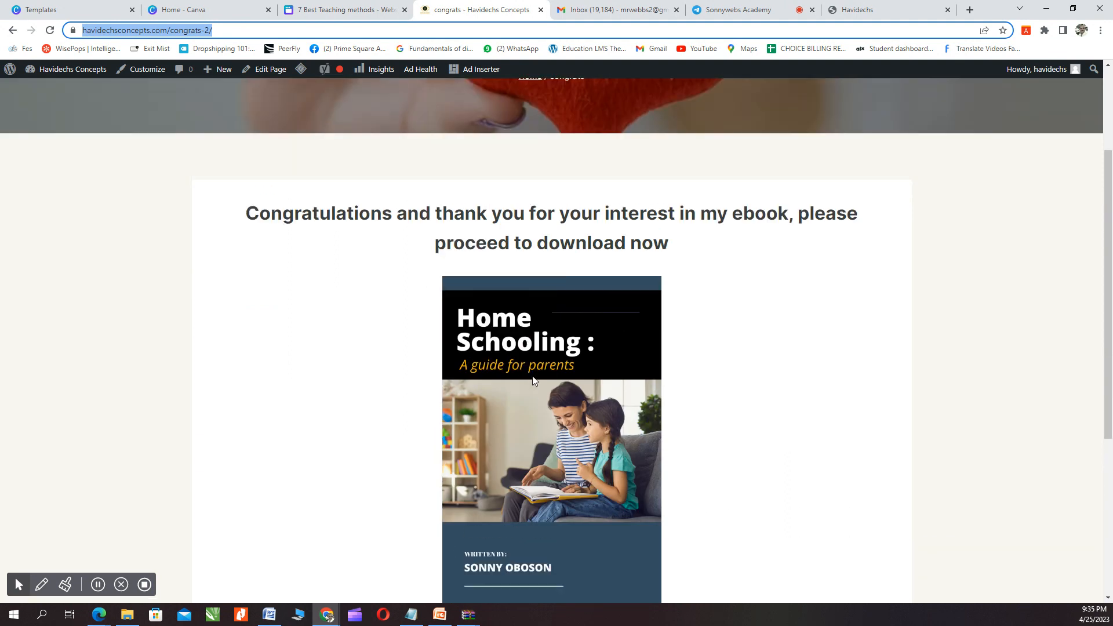
pyautogui.scroll(-3, 533, 378)
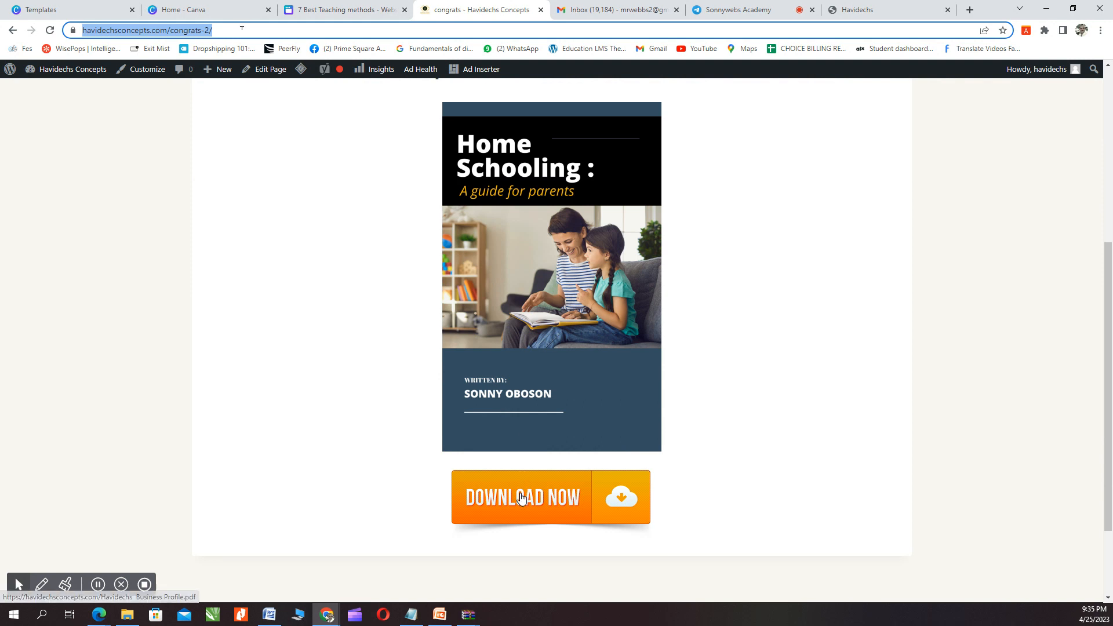
pyautogui.scroll(4, 538, 510)
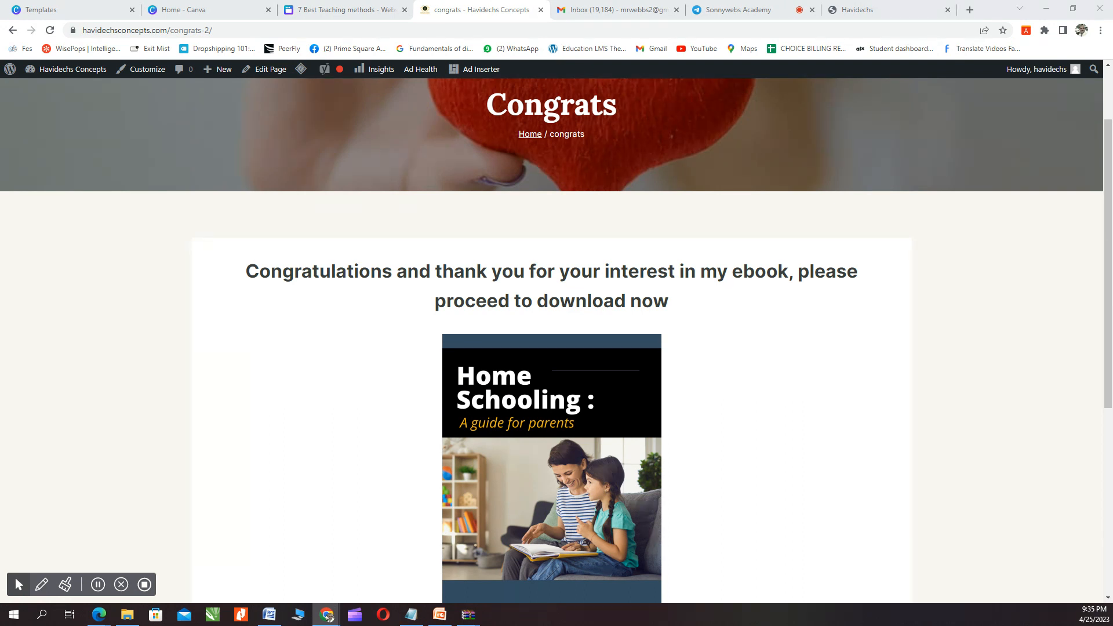
# Step: Bring up the Squeez Page browser window at full size and review its ebook offer and opt-in form
pyautogui.moveTo(332, 112); pyautogui.dragTo(339, 105)
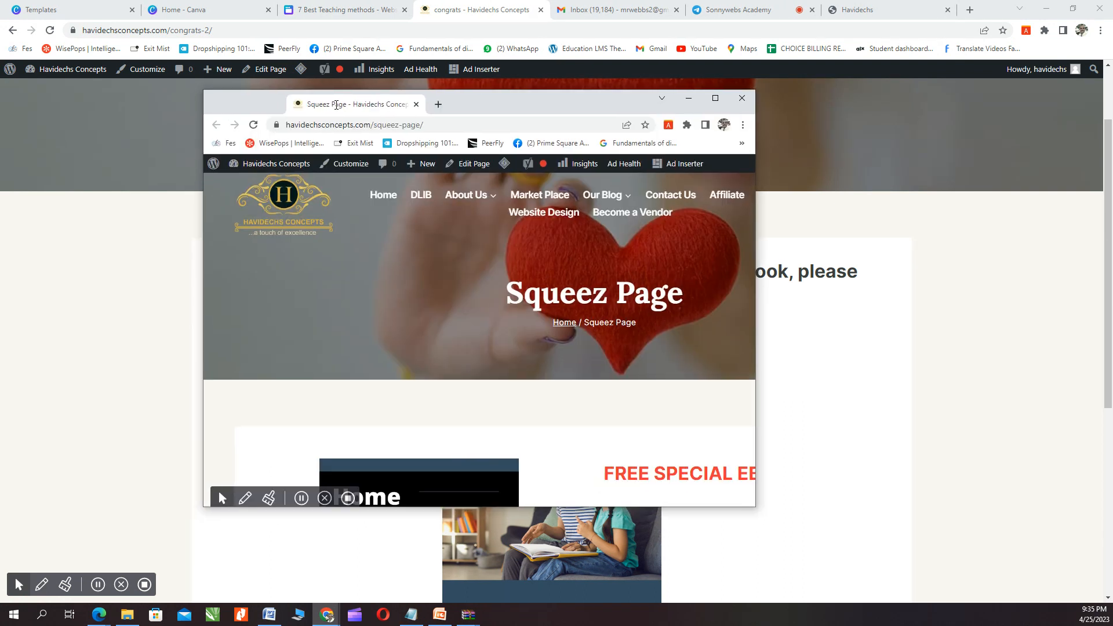
pyautogui.click(715, 99)
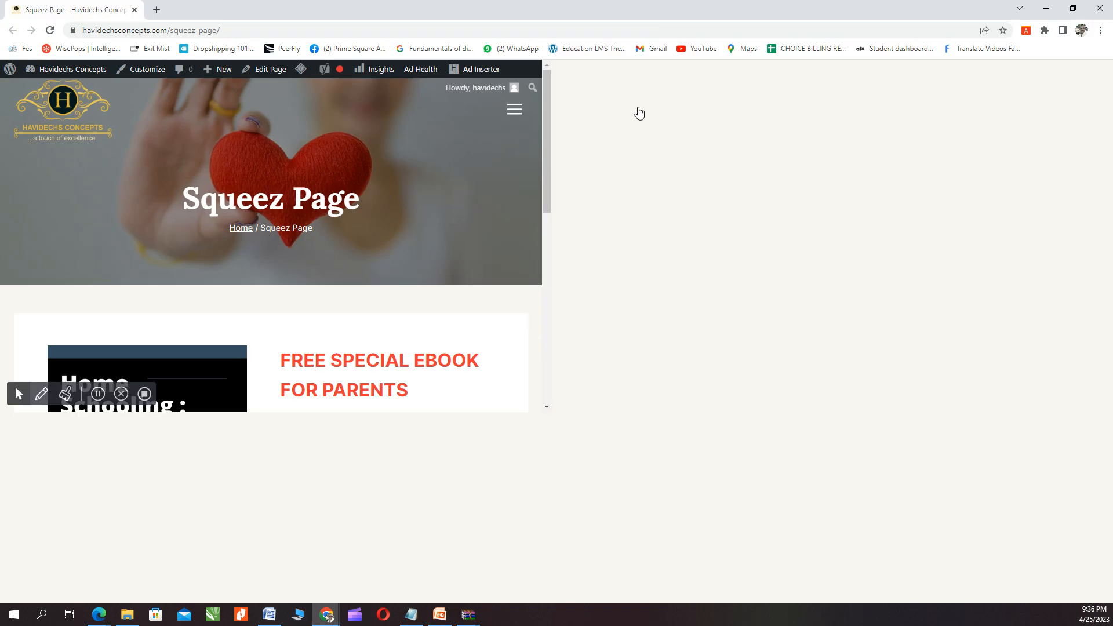
pyautogui.scroll(-4, 473, 267)
pyautogui.scroll(2, 493, 320)
pyautogui.scroll(-2, 493, 318)
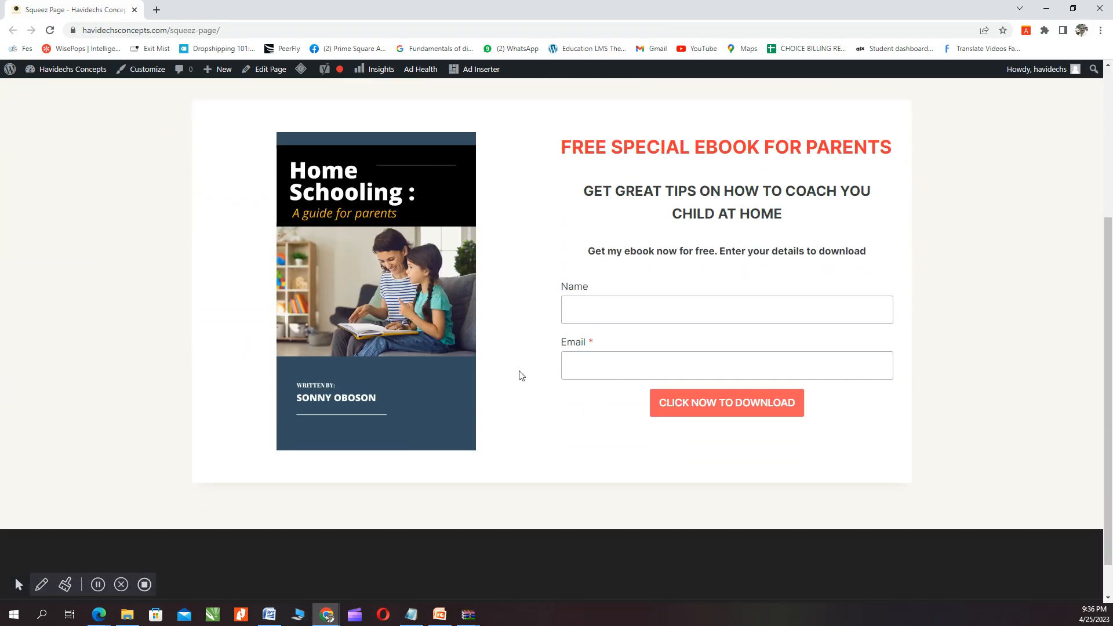
# Step: Open the Squeez Page for editing and select the opt-in form's CLICK NOW TO DOWNLOAD button
pyautogui.click(267, 72)
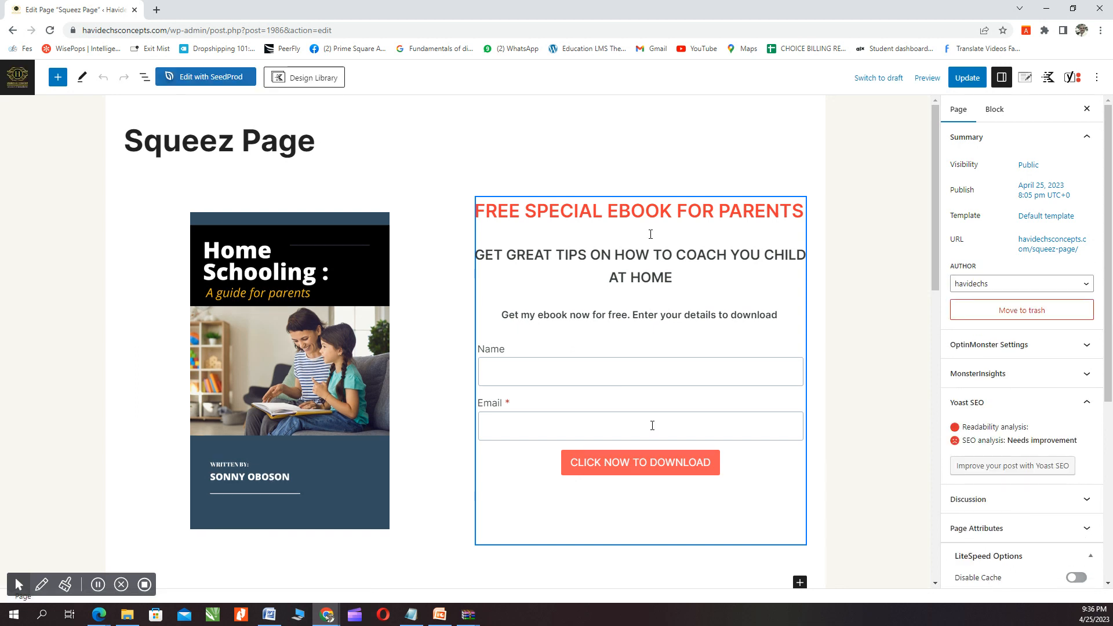
pyautogui.tripleClick(641, 219)
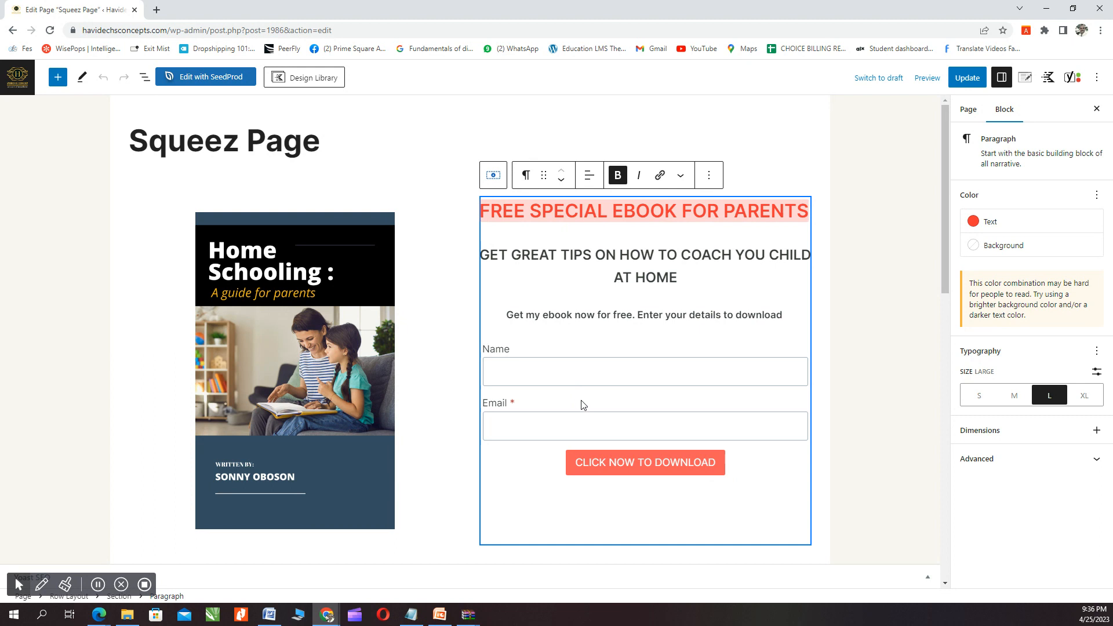
pyautogui.click(598, 371)
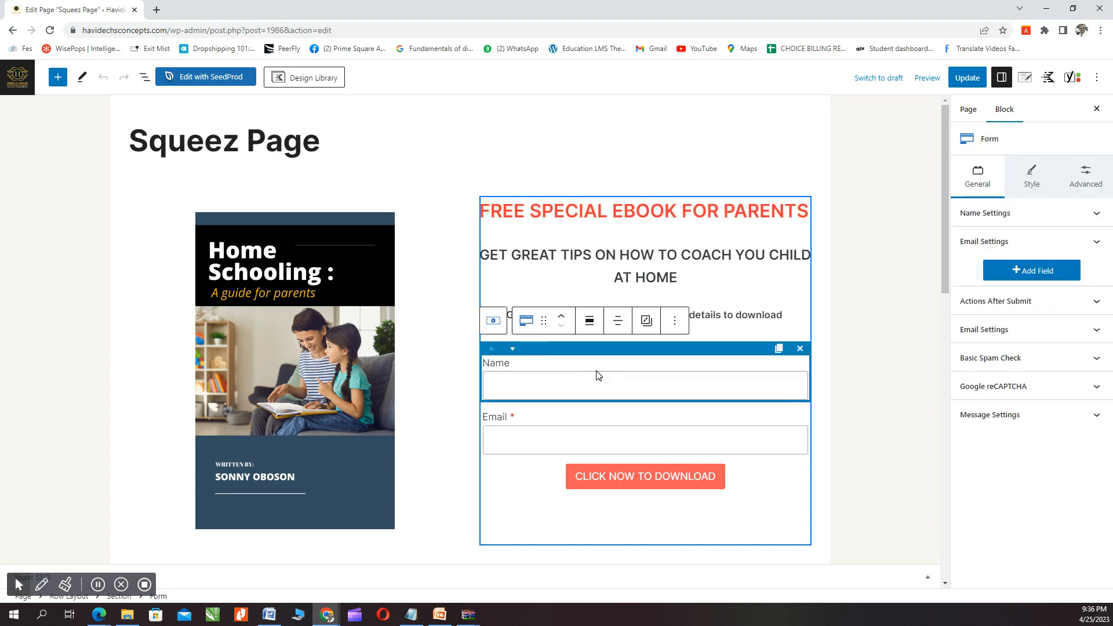
pyautogui.click(609, 212)
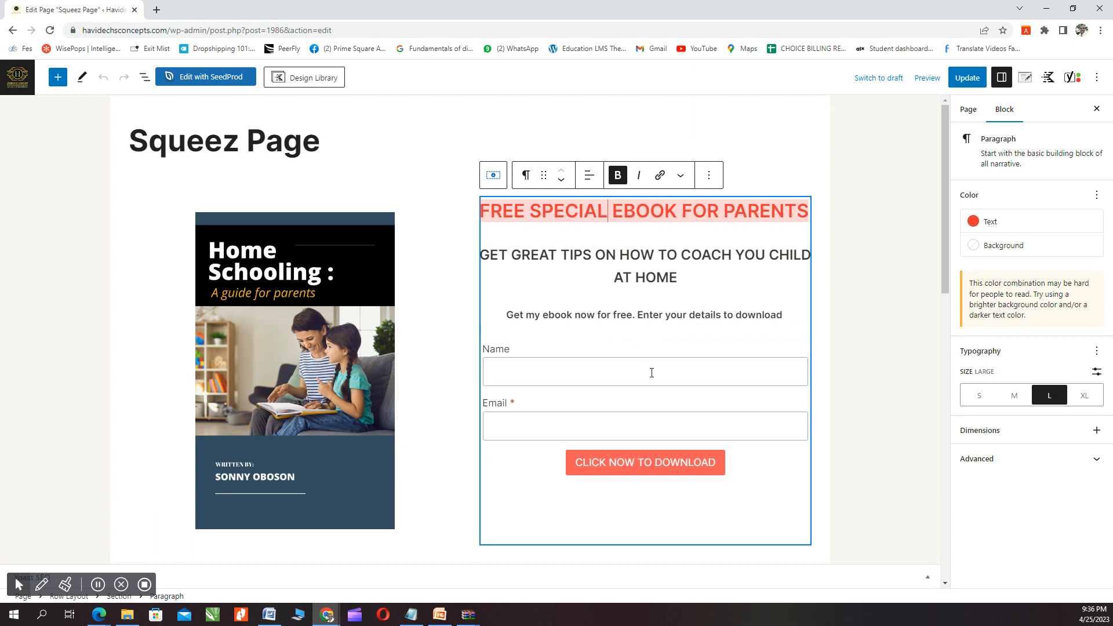
pyautogui.click(614, 428)
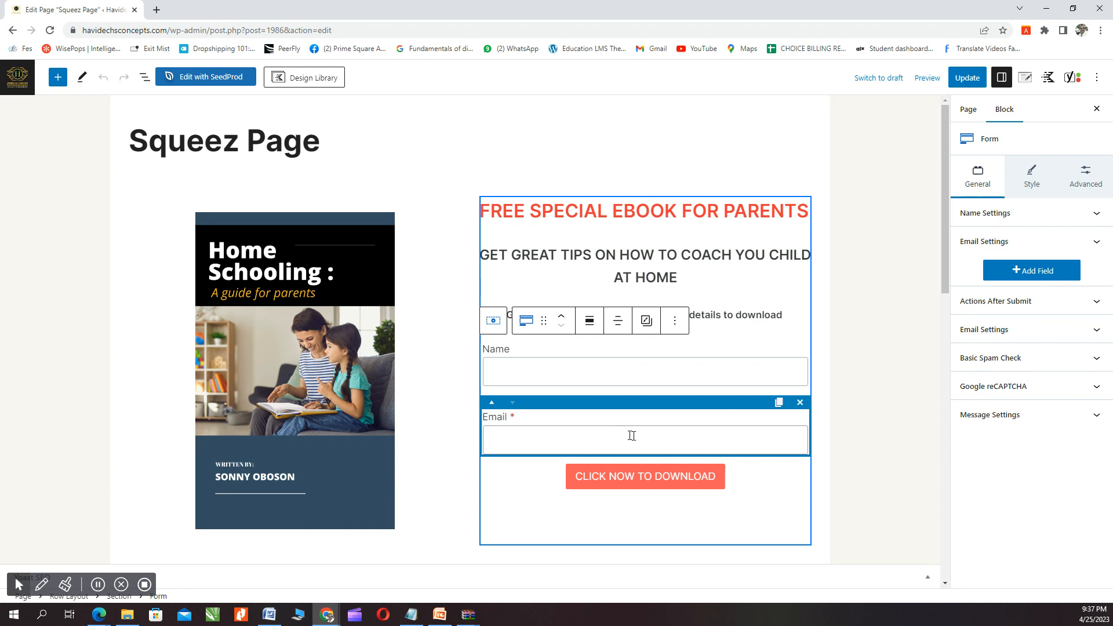
pyautogui.click(649, 476)
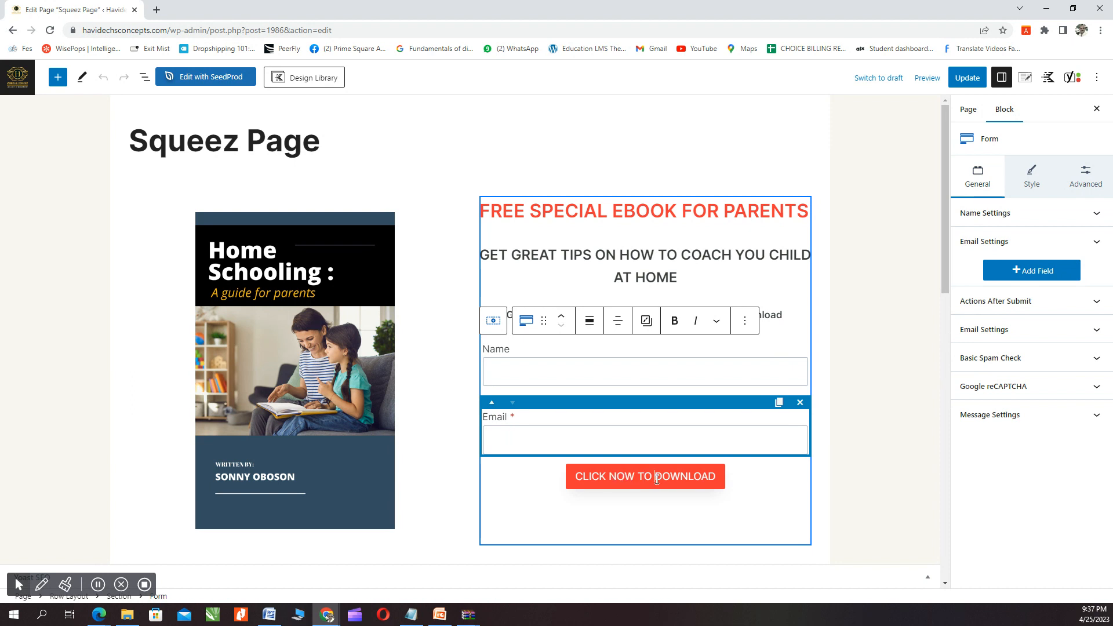
# Step: Set the form's actions after submit to Redirect only, with the Email action turned off
pyautogui.click(1007, 302)
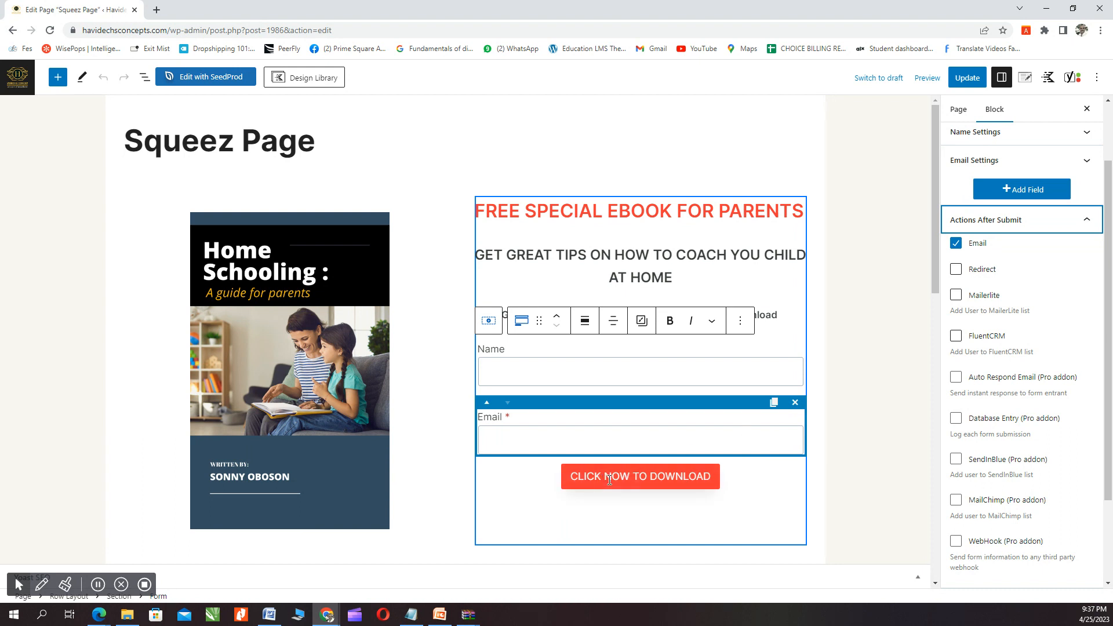
pyautogui.click(957, 269)
pyautogui.click(957, 244)
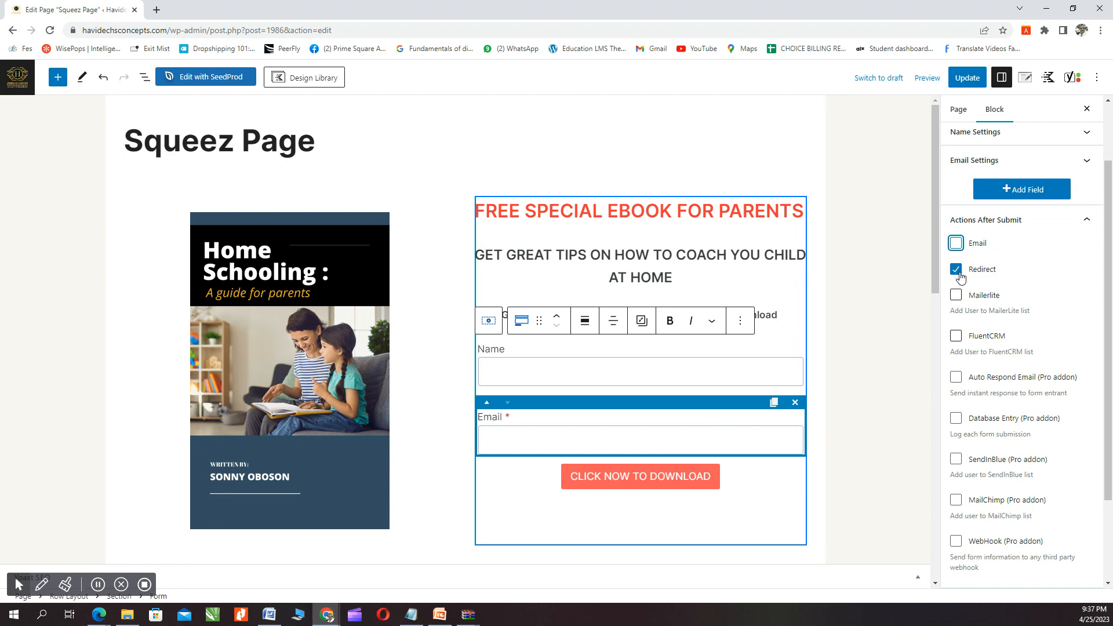
# Step: Try to set the form's redirect destination to the copied Congrats page address, ending in havidechsconcepts.com/congrats-2/
pyautogui.scroll(-2, 957, 323)
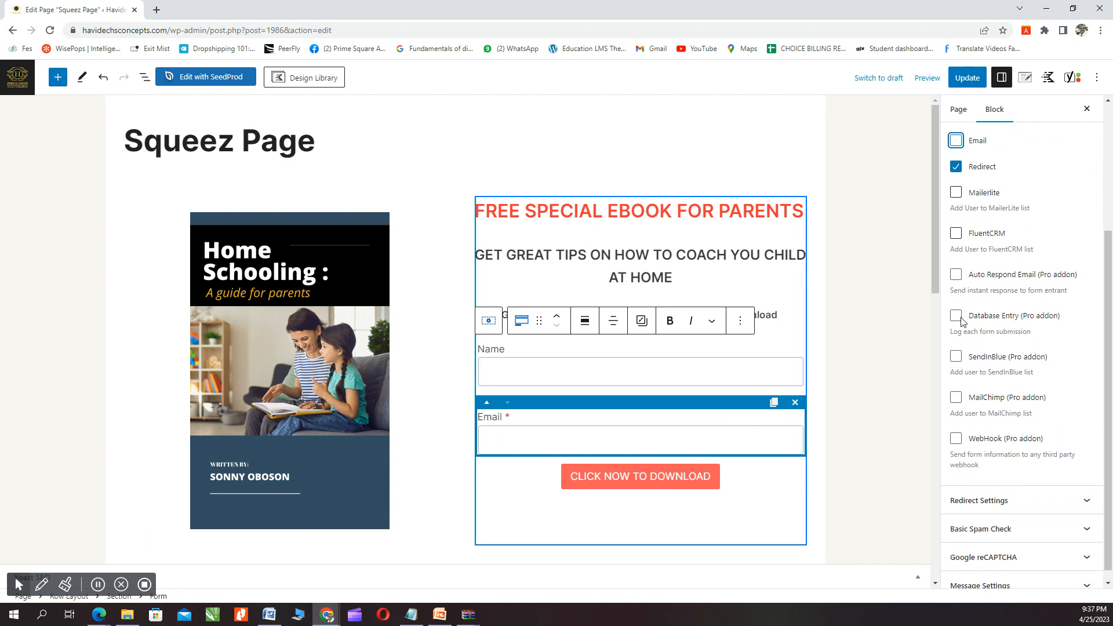
pyautogui.click(980, 489)
pyautogui.click(980, 475)
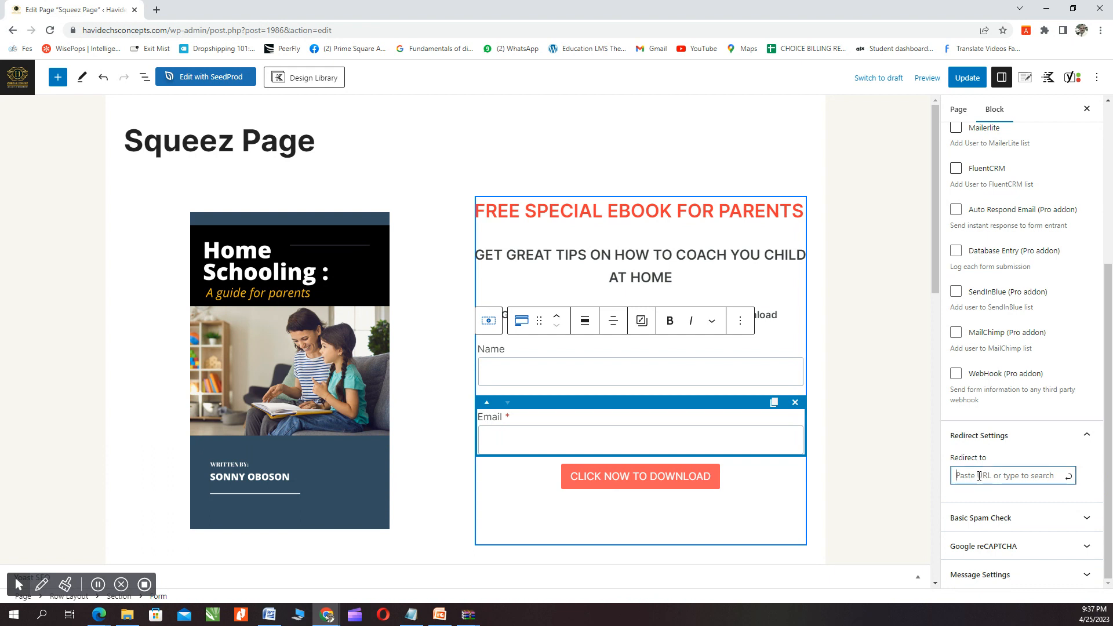
pyautogui.rightClick(979, 476)
pyautogui.click(1010, 386)
# Step: Bring up the browser window behind the Squeez Page editor and review the live Congrats page
pyautogui.click(1073, 9)
pyautogui.moveTo(513, 99); pyautogui.dragTo(543, 126)
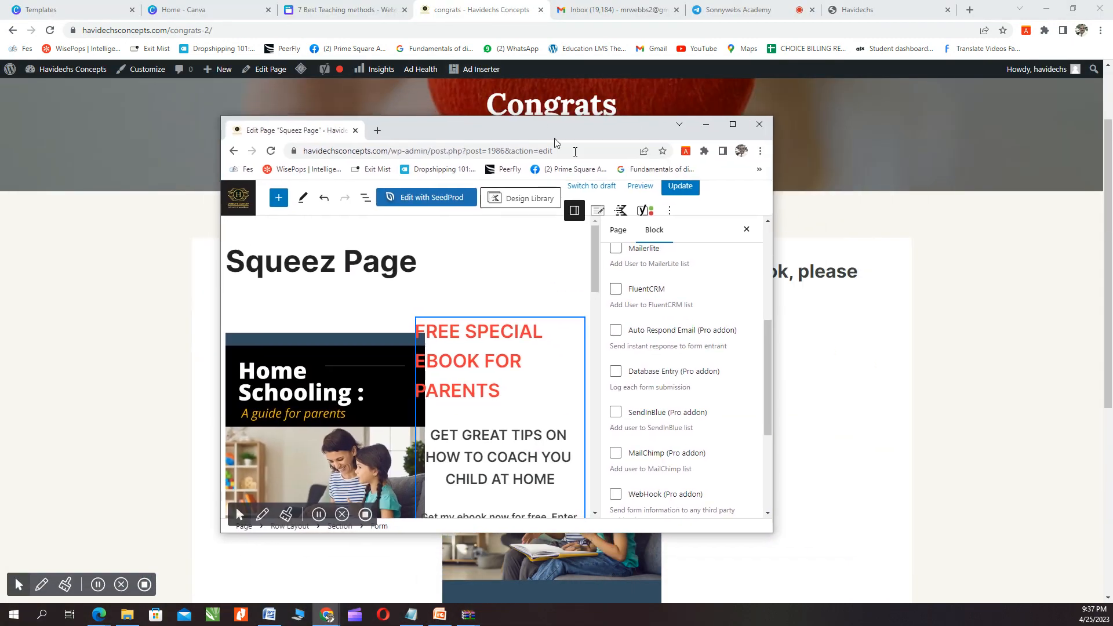
pyautogui.click(734, 124)
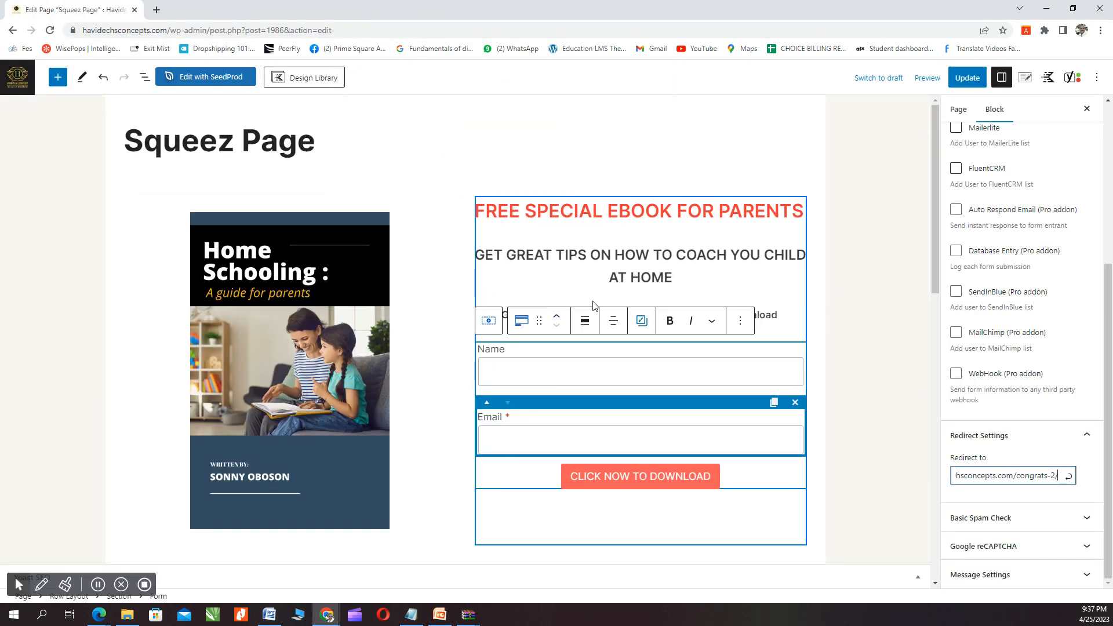
pyautogui.click(1074, 10)
pyautogui.click(715, 129)
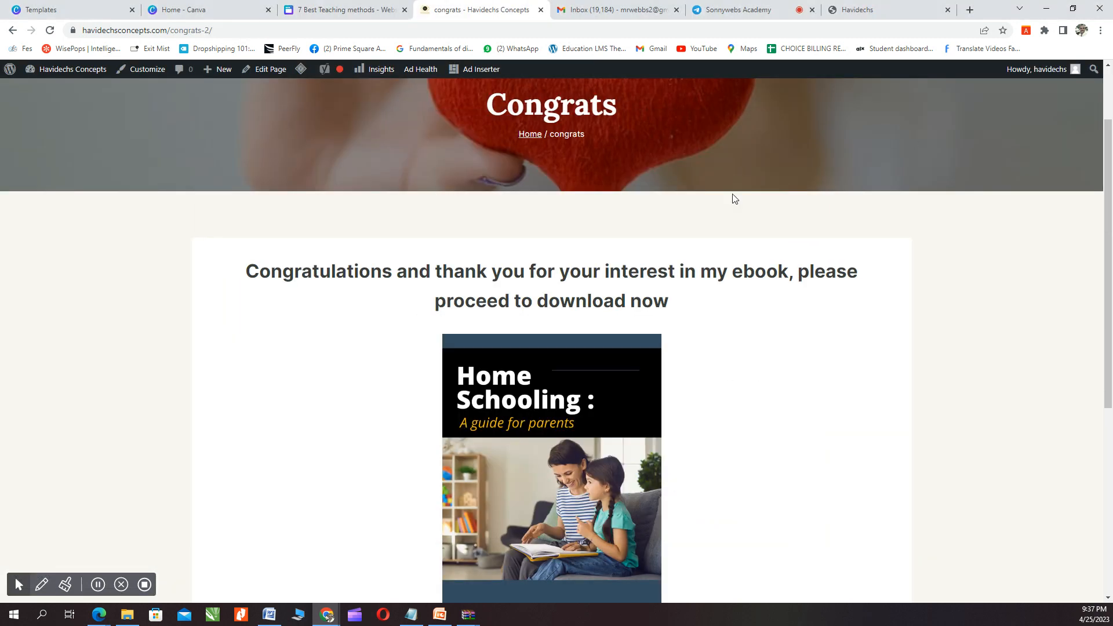
pyautogui.scroll(-5, 733, 196)
pyautogui.scroll(3, 673, 277)
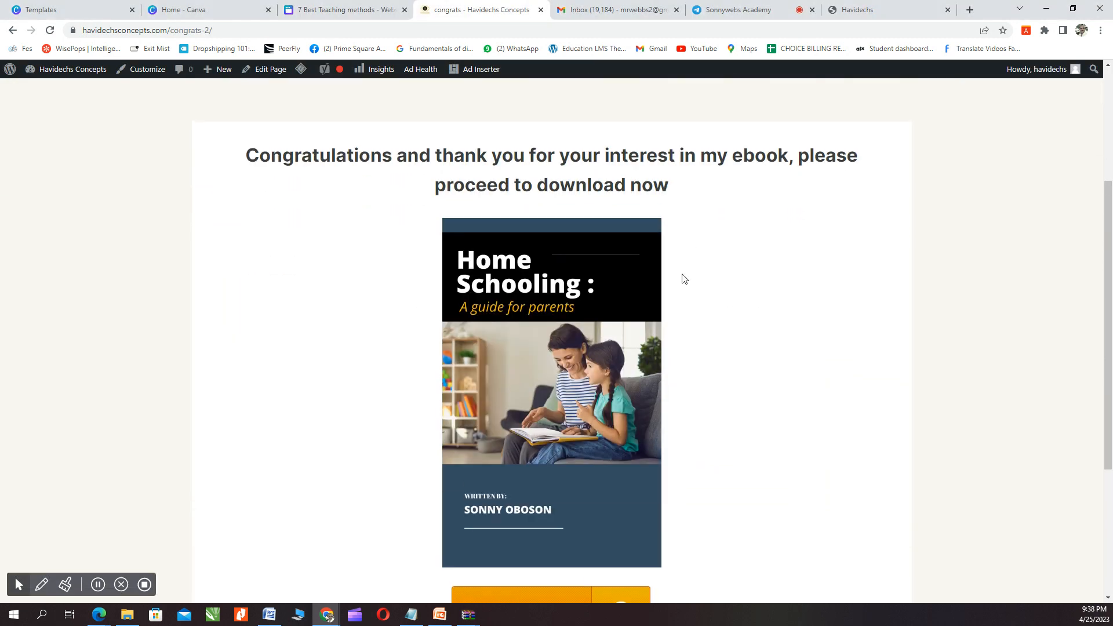
# Step: Copy the Congrats page address, havidechsconcepts.com/congrats-2/, again and return to the full-size Squeez Page editor
pyautogui.click(233, 31)
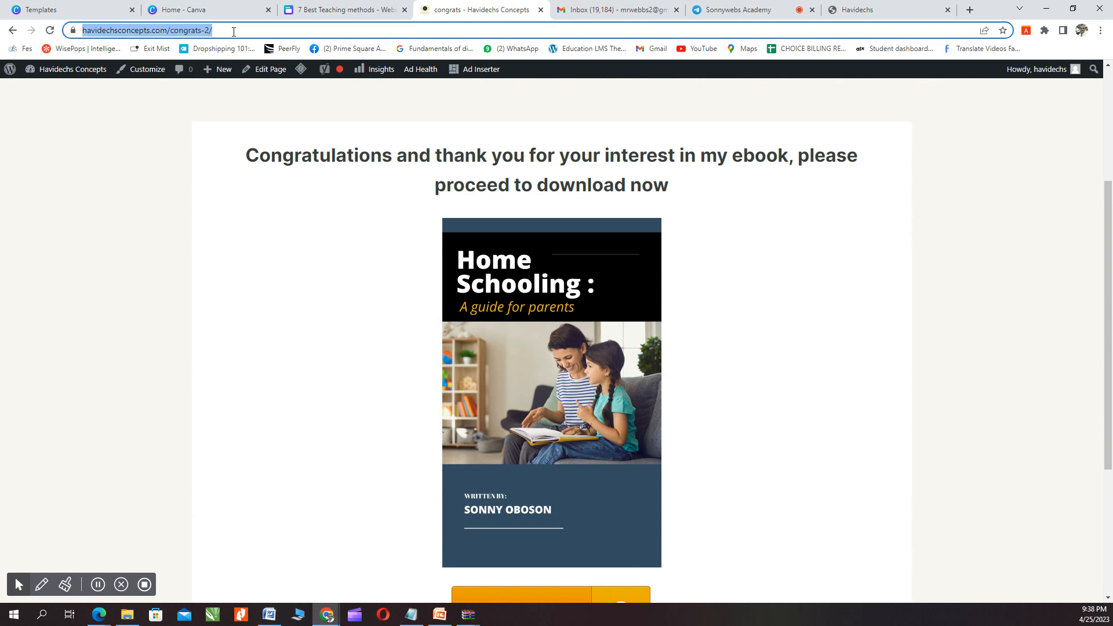
pyautogui.rightClick(179, 32)
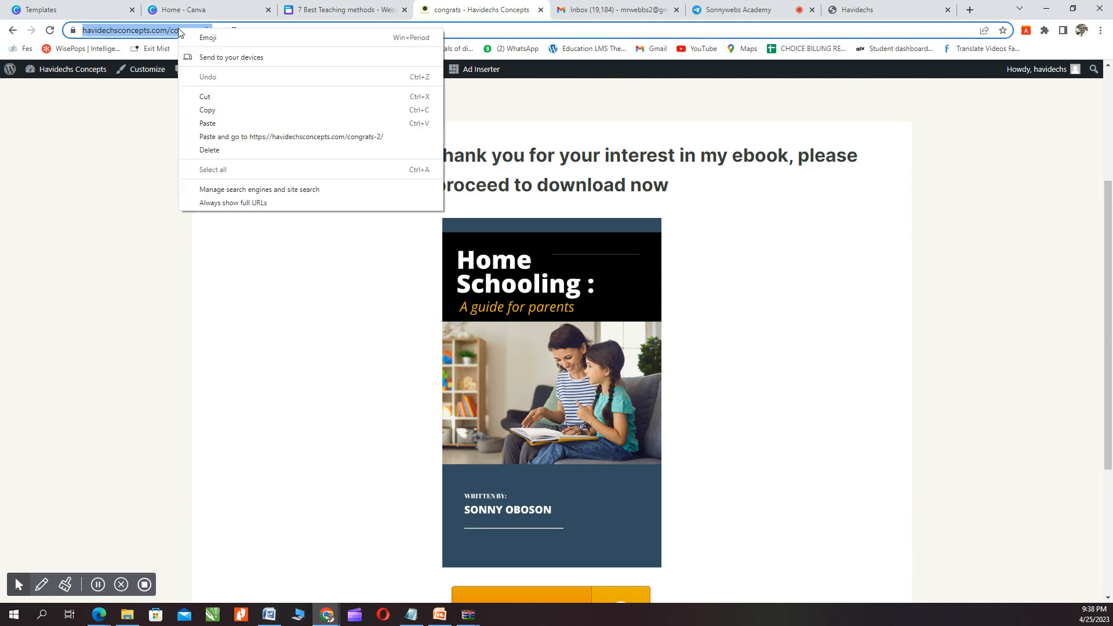
pyautogui.click(205, 110)
pyautogui.click(328, 616)
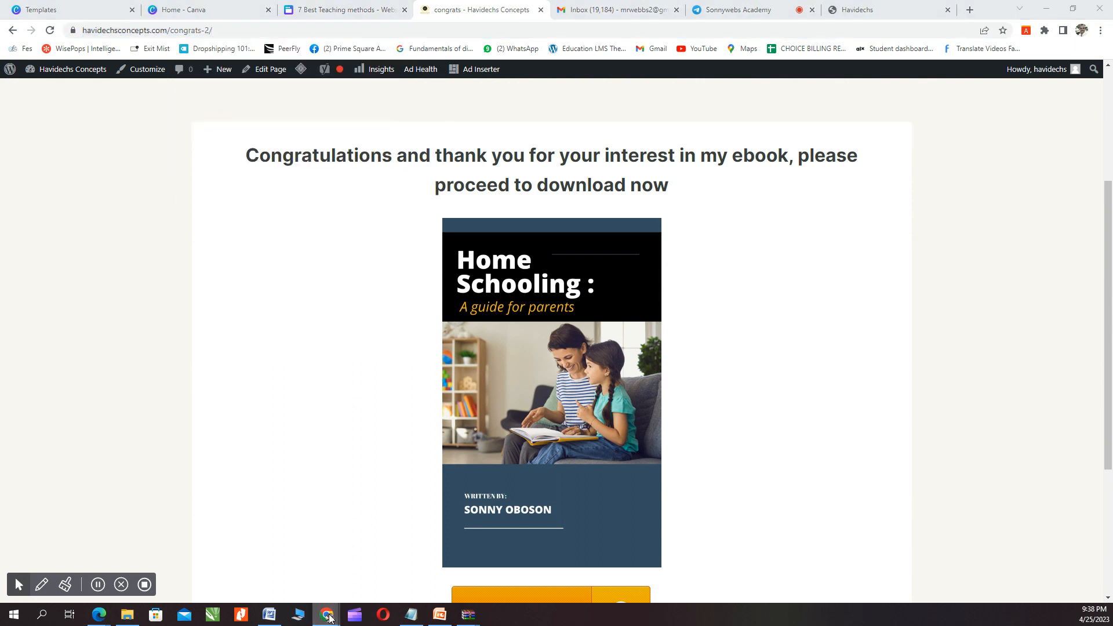
pyautogui.click(557, 577)
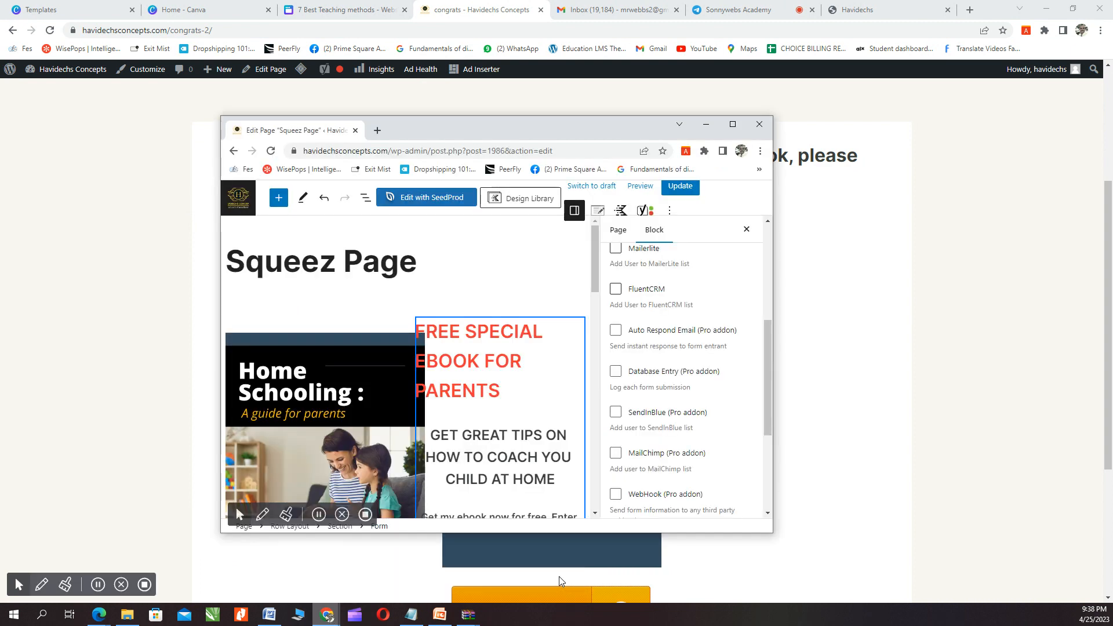
pyautogui.click(734, 126)
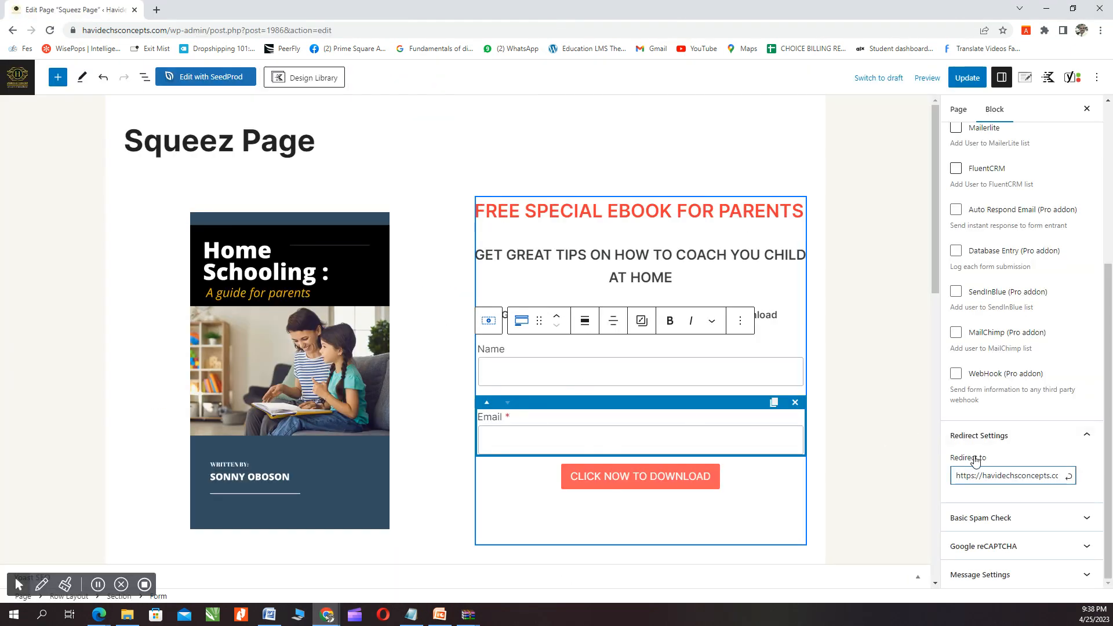
# Step: Update the Squeez Page and open its live version at the opt-in form
pyautogui.click(966, 80)
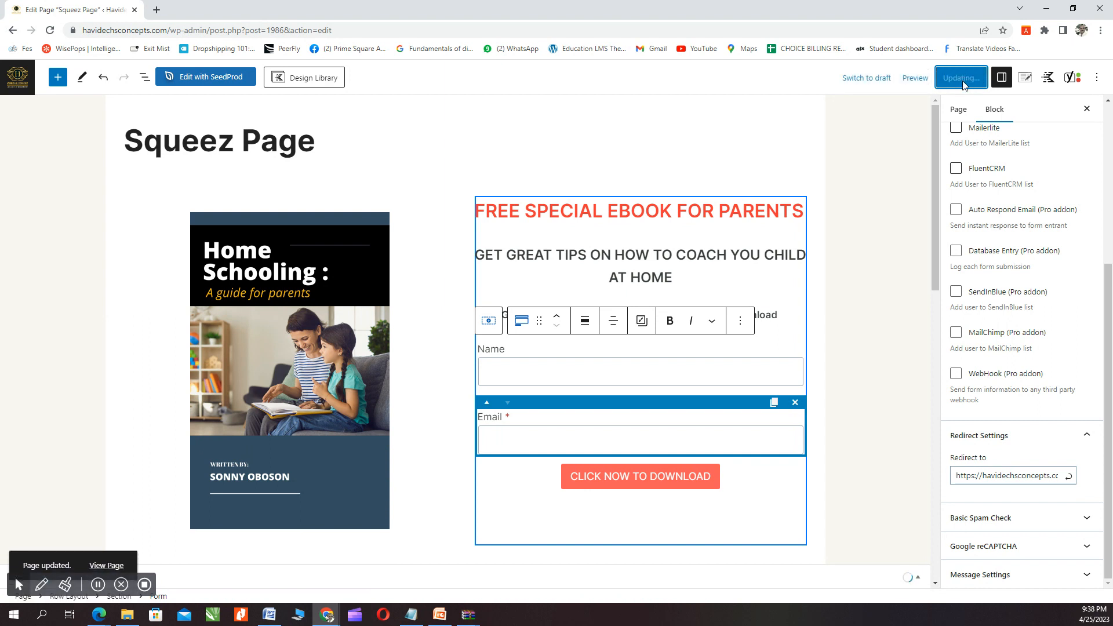
pyautogui.click(106, 567)
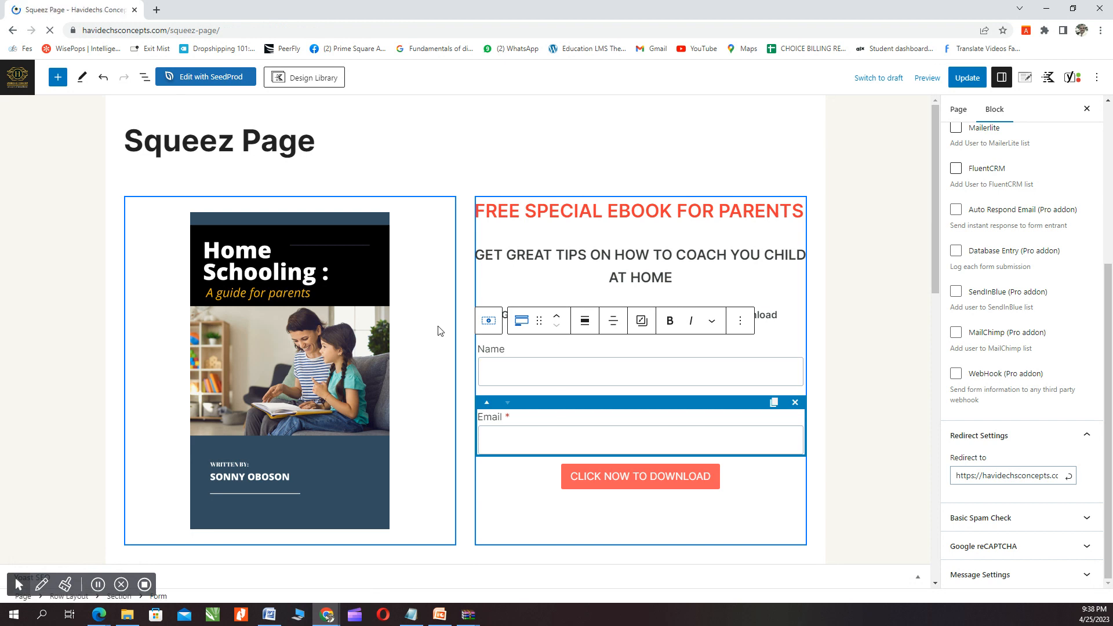
pyautogui.scroll(-3, 555, 340)
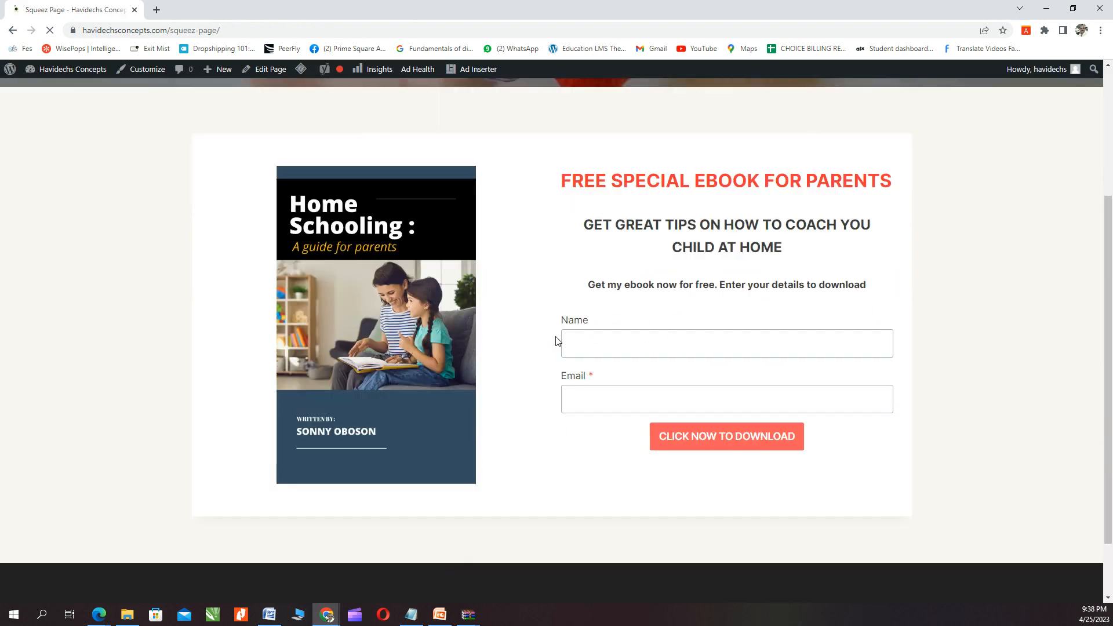
# Step: Test the live opt-in form by filling in a saved name and e-mail address and submitting it
pyautogui.click(587, 311)
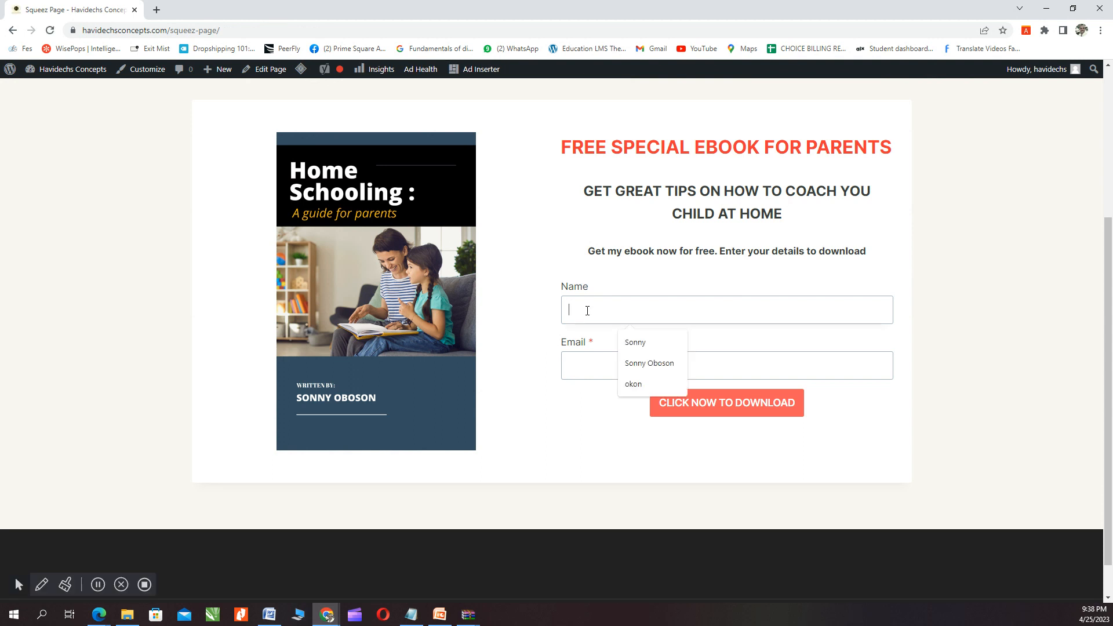
pyautogui.click(623, 343)
pyautogui.click(602, 366)
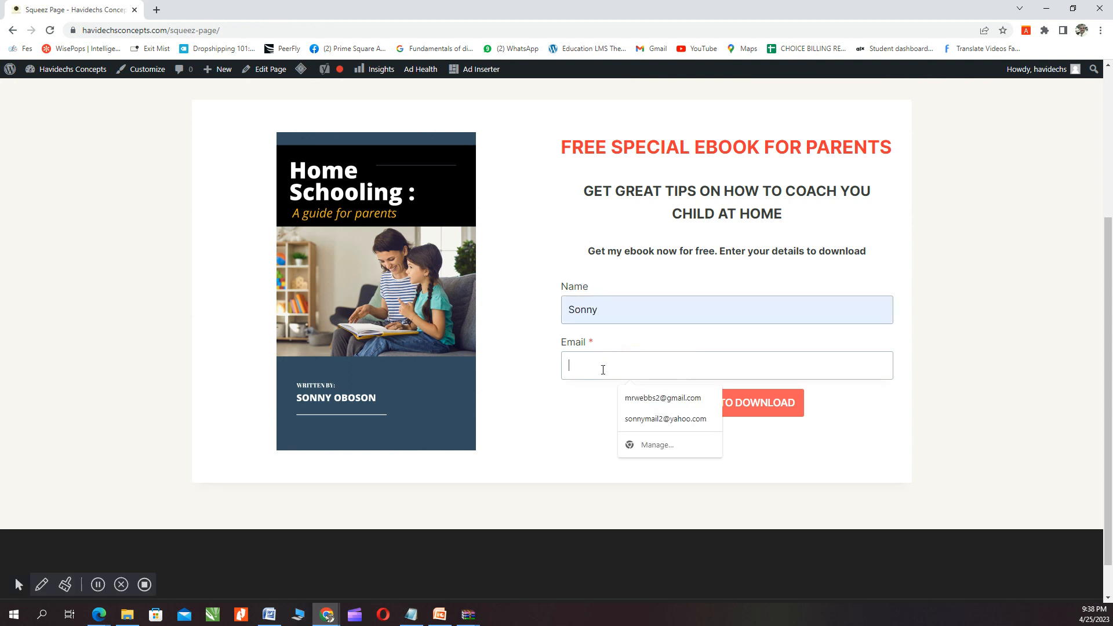
pyautogui.click(629, 399)
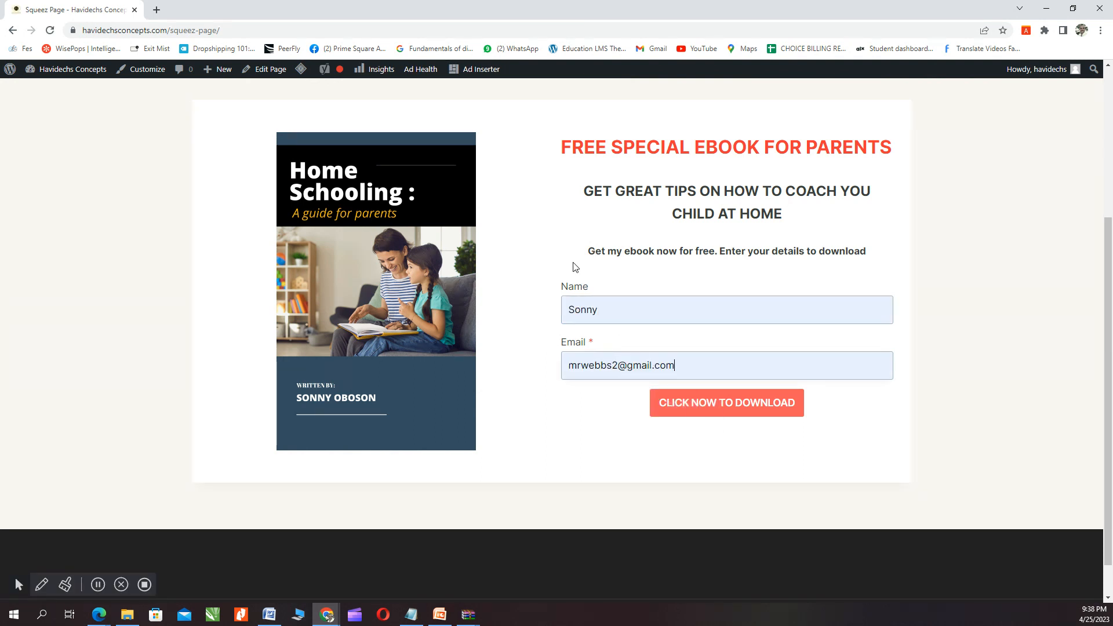
pyautogui.click(702, 405)
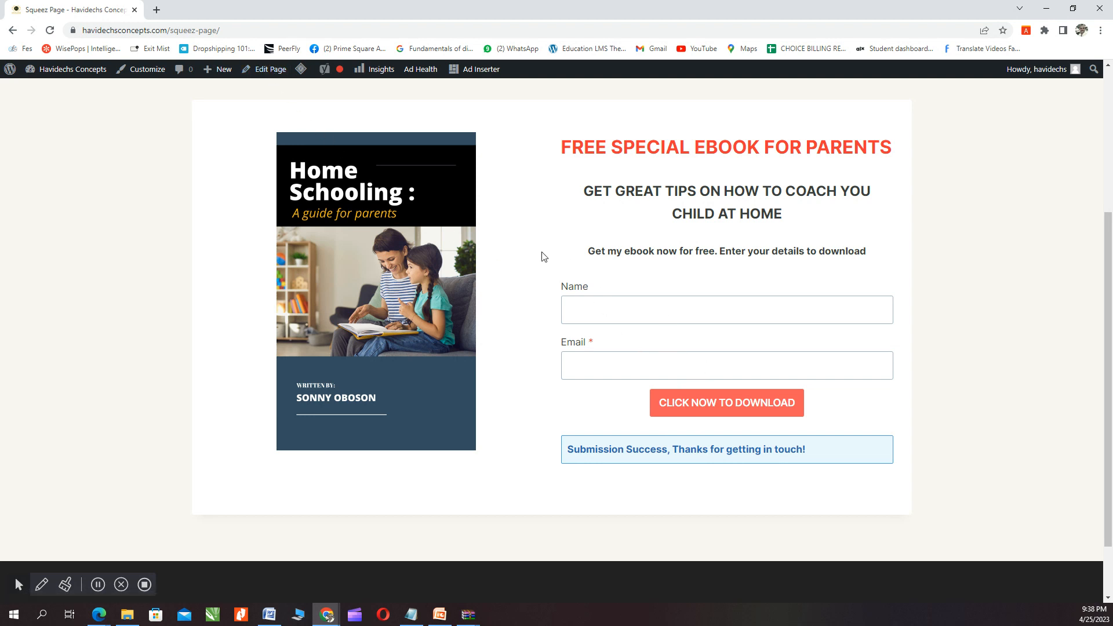
pyautogui.click(273, 72)
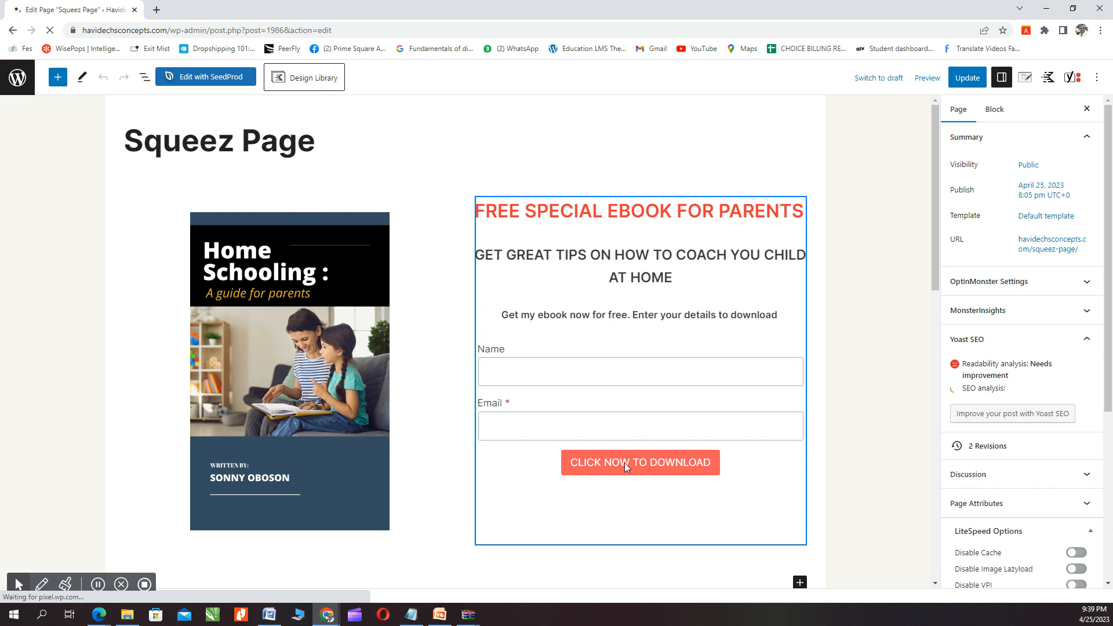
pyautogui.click(620, 463)
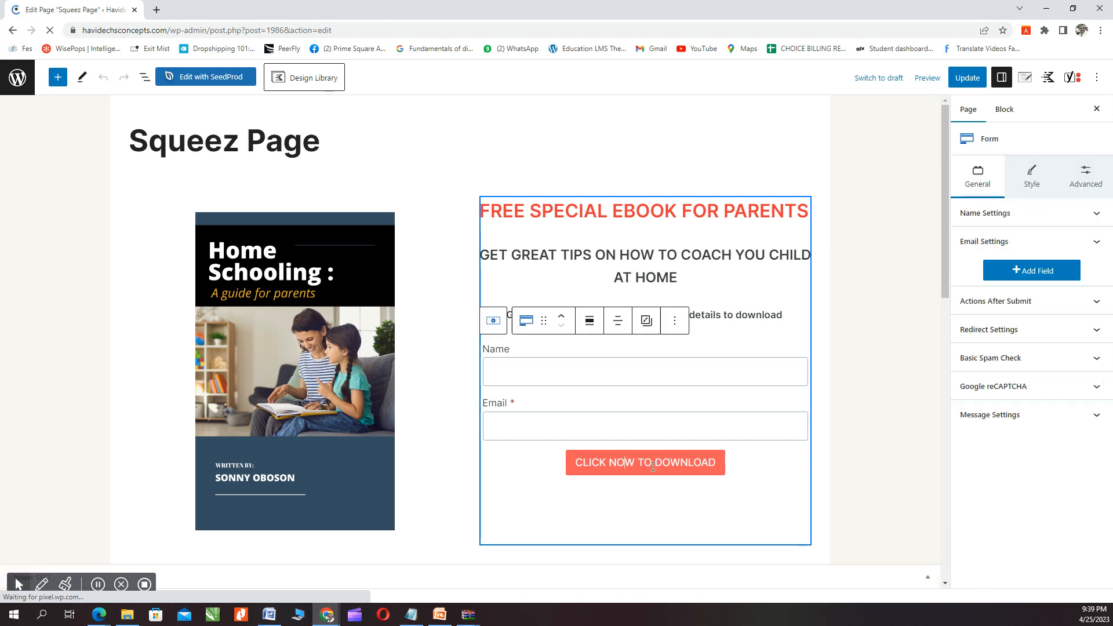
pyautogui.click(986, 330)
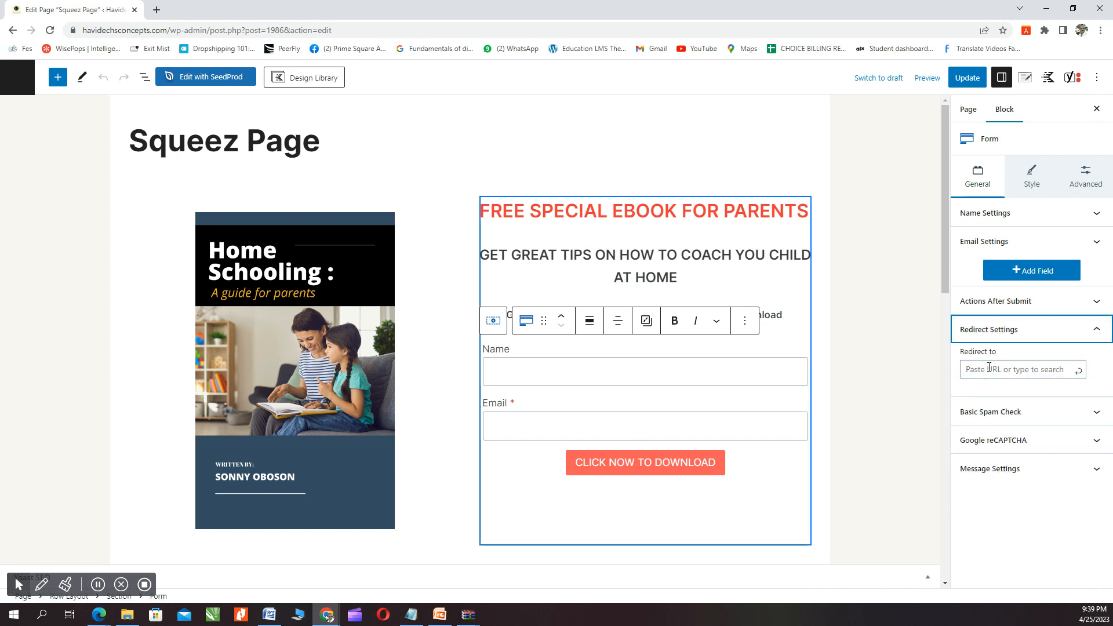
pyautogui.click(989, 367)
pyautogui.rightClick(986, 370)
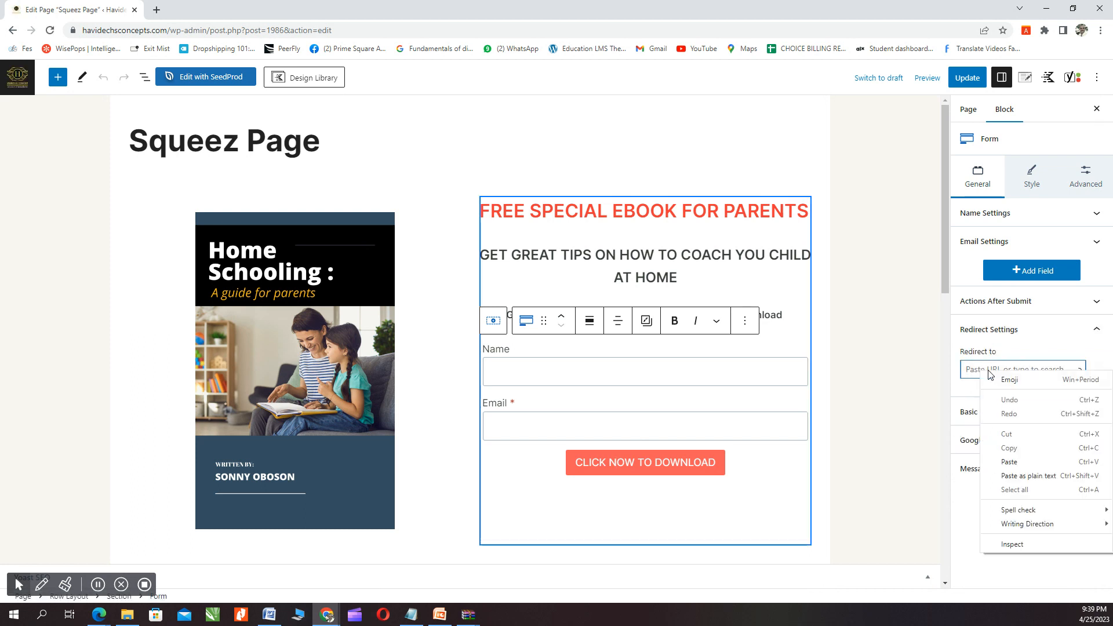
pyautogui.click(1009, 461)
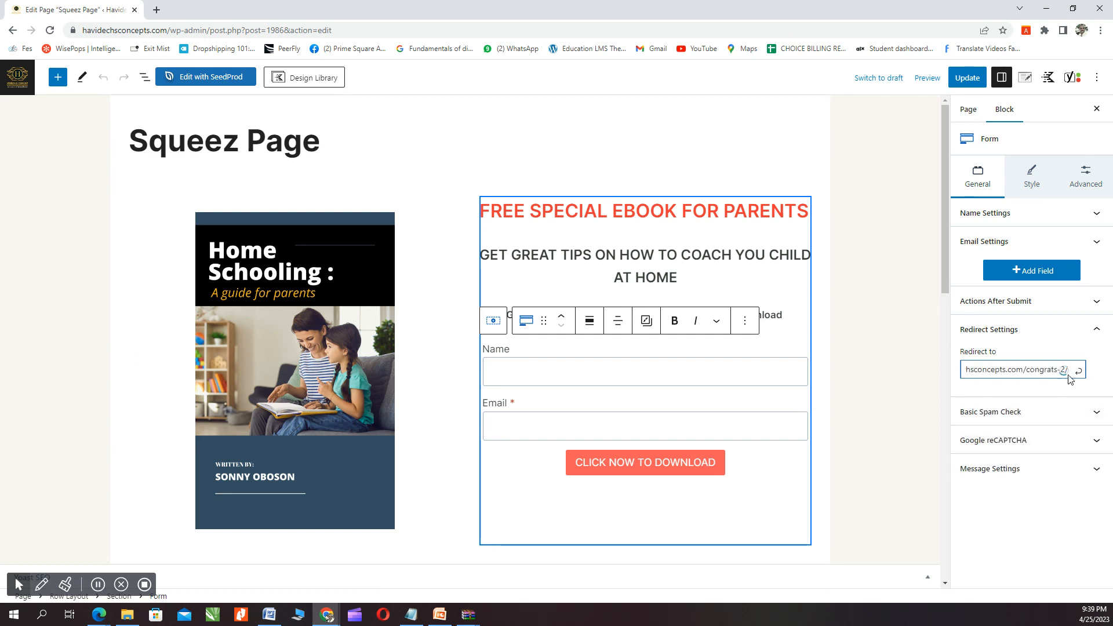
pyautogui.click(1079, 373)
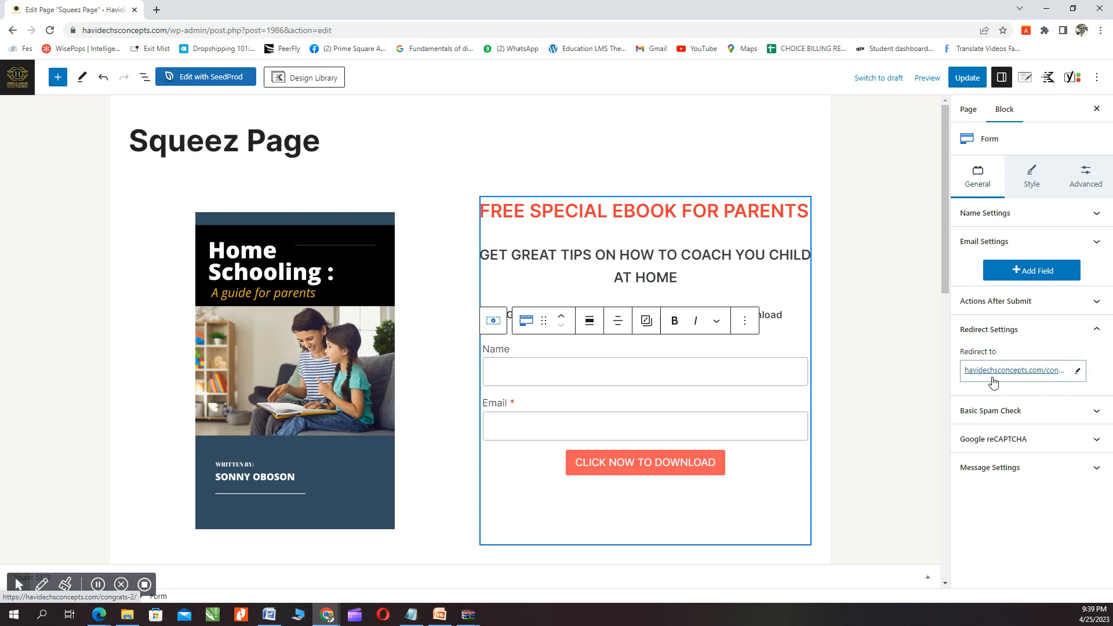
# Step: Recheck the form's redirect settings, update the Squeez Page and view the live page
pyautogui.click(988, 329)
pyautogui.click(987, 330)
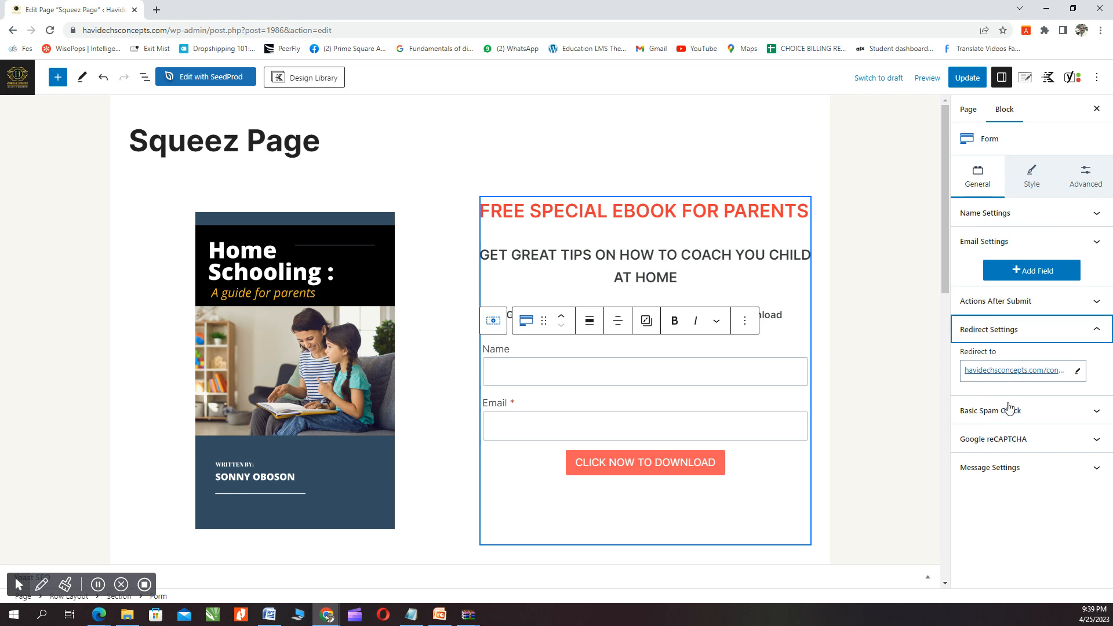
pyautogui.click(969, 79)
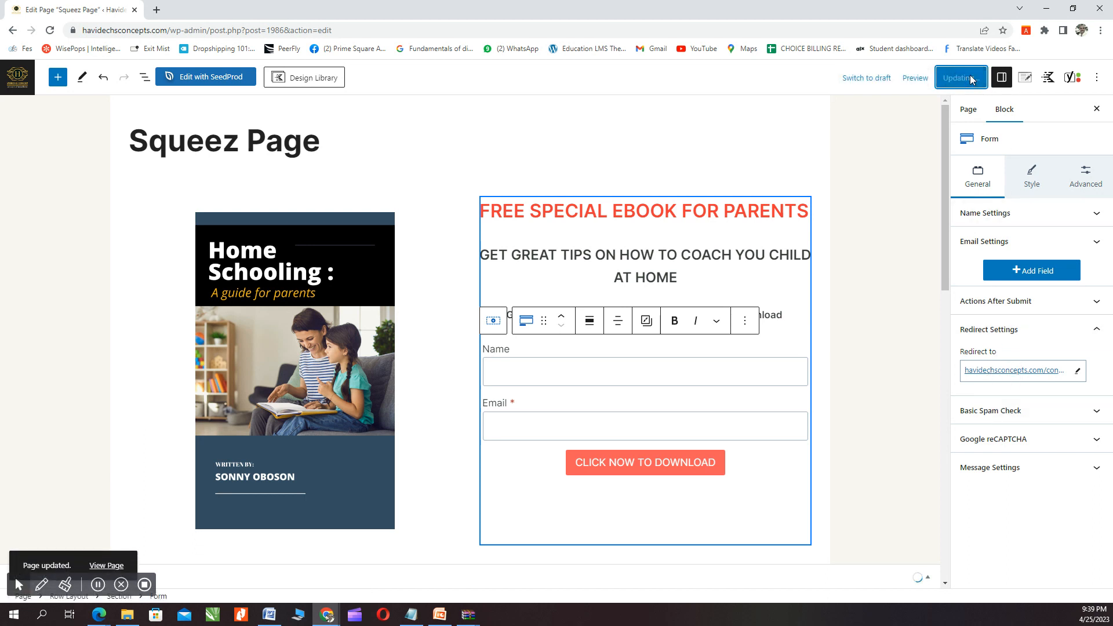
pyautogui.click(113, 571)
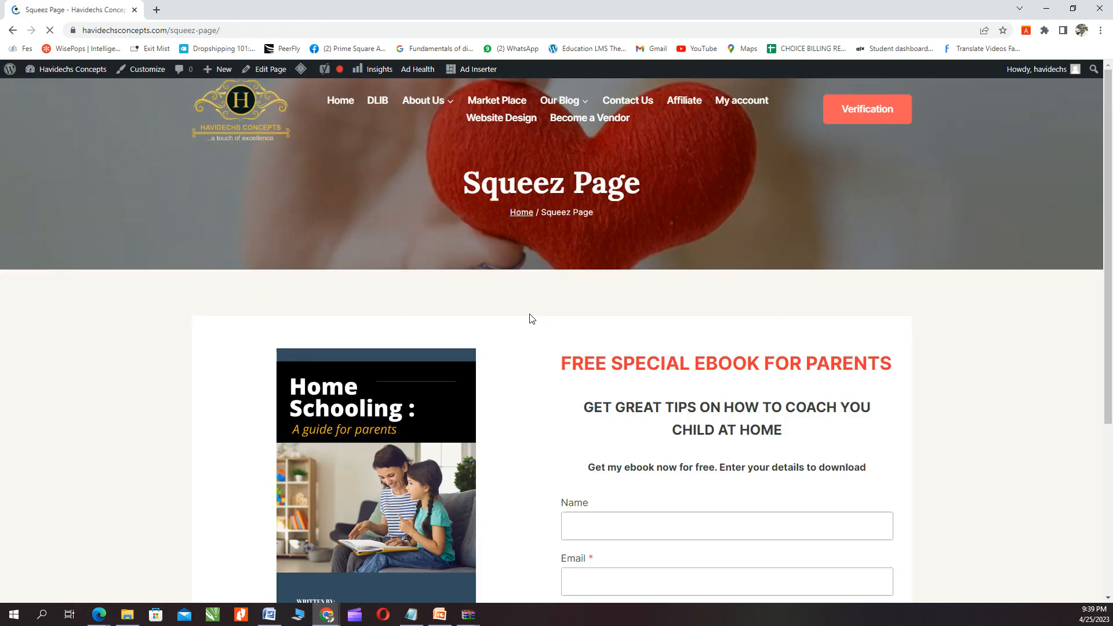
# Step: Fill the live opt-in form with a saved name and e-mail address and submit it to test the redirect
pyautogui.scroll(-3, 530, 318)
pyautogui.click(604, 358)
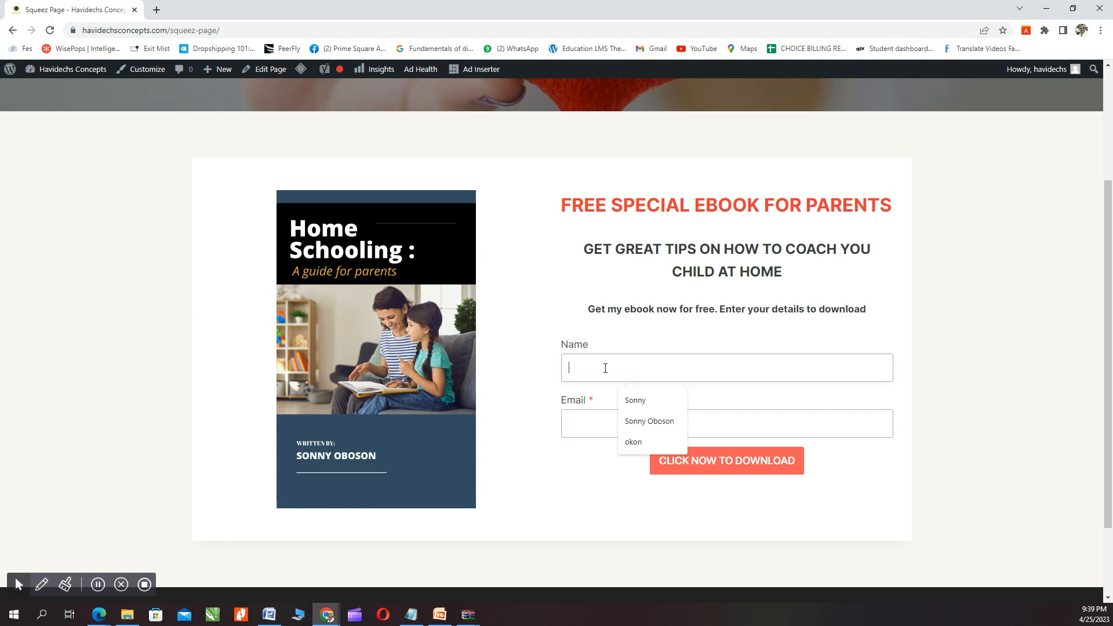
pyautogui.click(629, 400)
pyautogui.scroll(-2, 590, 378)
pyautogui.click(582, 321)
pyautogui.click(626, 356)
pyautogui.click(724, 365)
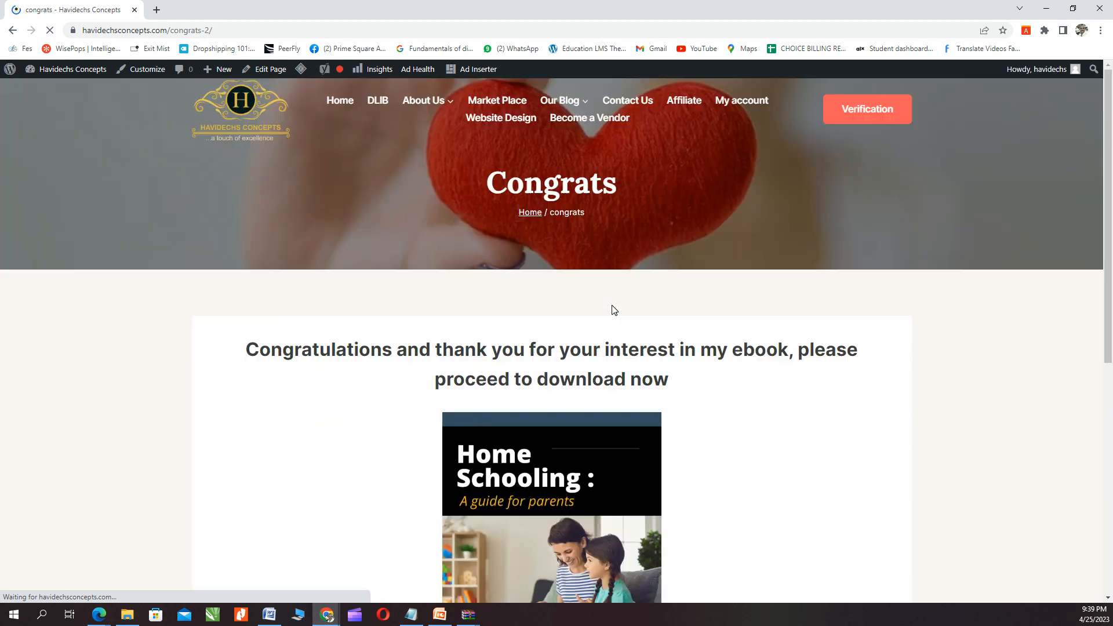
# Step: Review the Congrats page and follow its DOWNLOAD NOW graphic to open the linked PDF
pyautogui.scroll(-3, 613, 306)
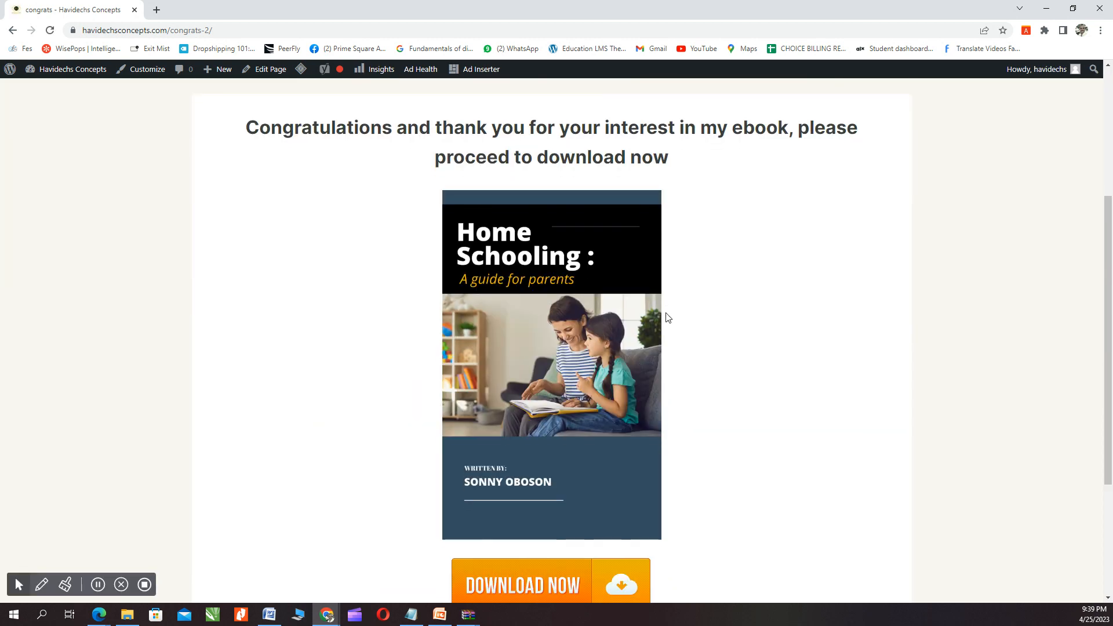
pyautogui.scroll(-3, 667, 316)
pyautogui.scroll(-1, 667, 317)
pyautogui.scroll(6, 667, 318)
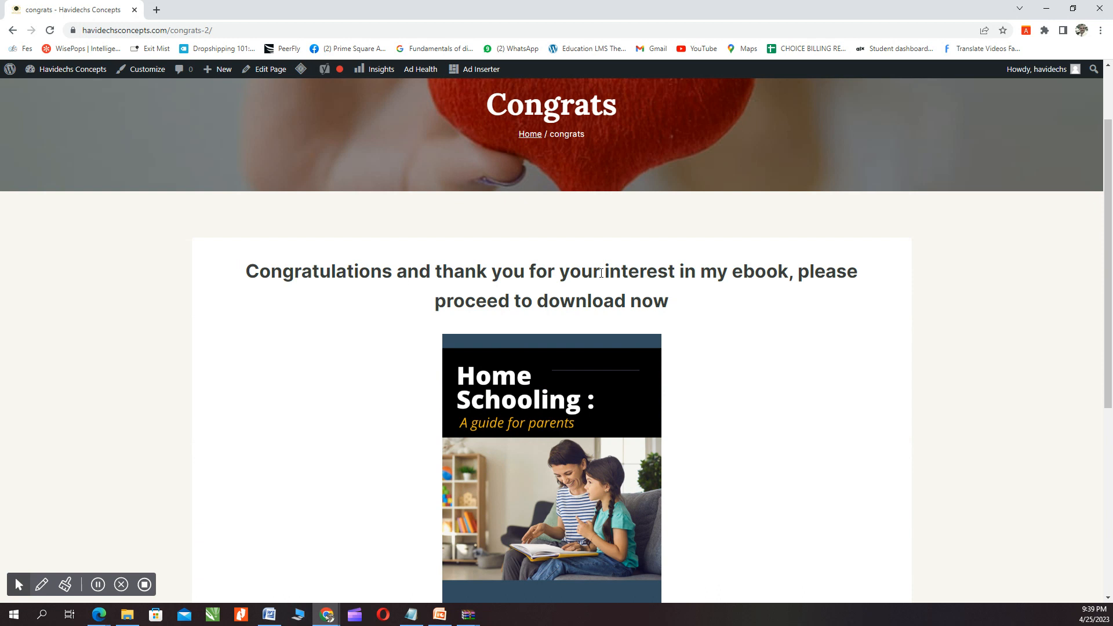
pyautogui.scroll(-1, 745, 270)
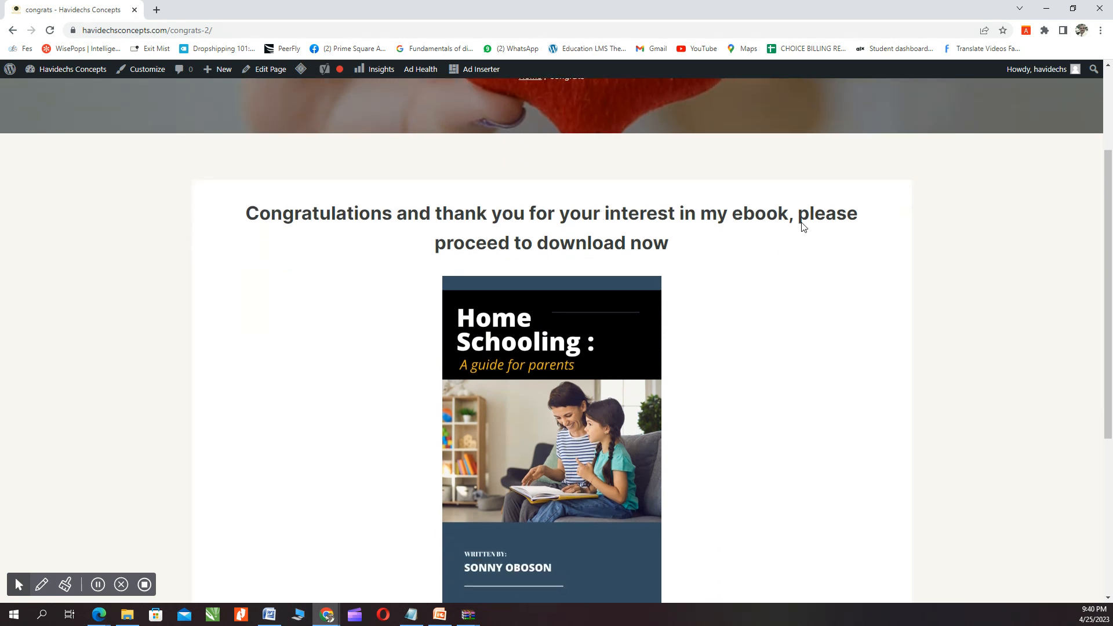
pyautogui.scroll(-5, 551, 278)
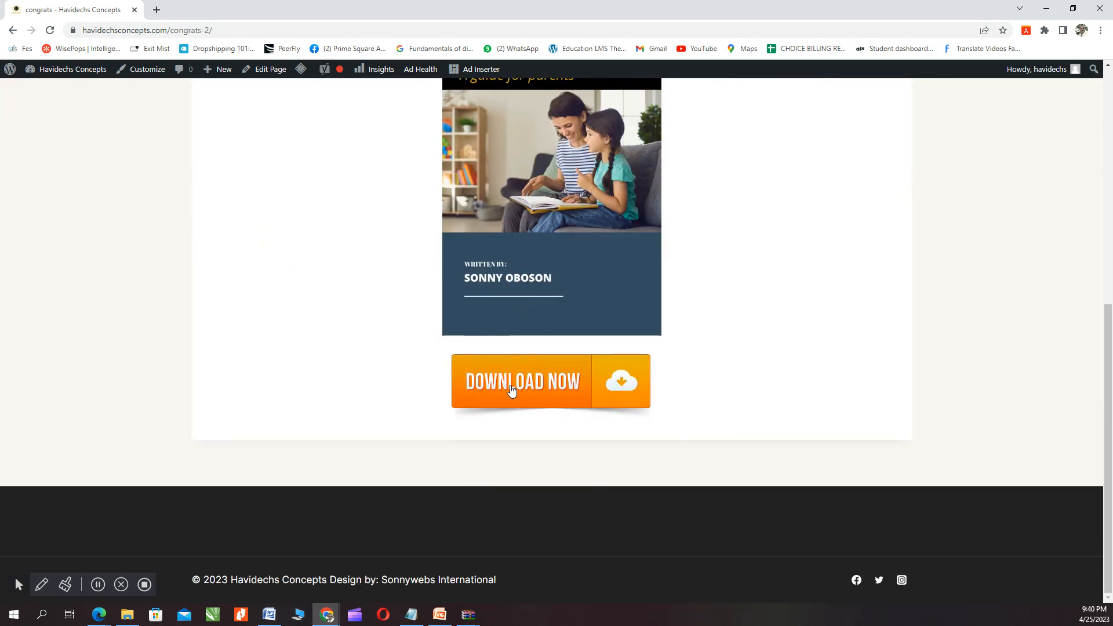
pyautogui.click(529, 383)
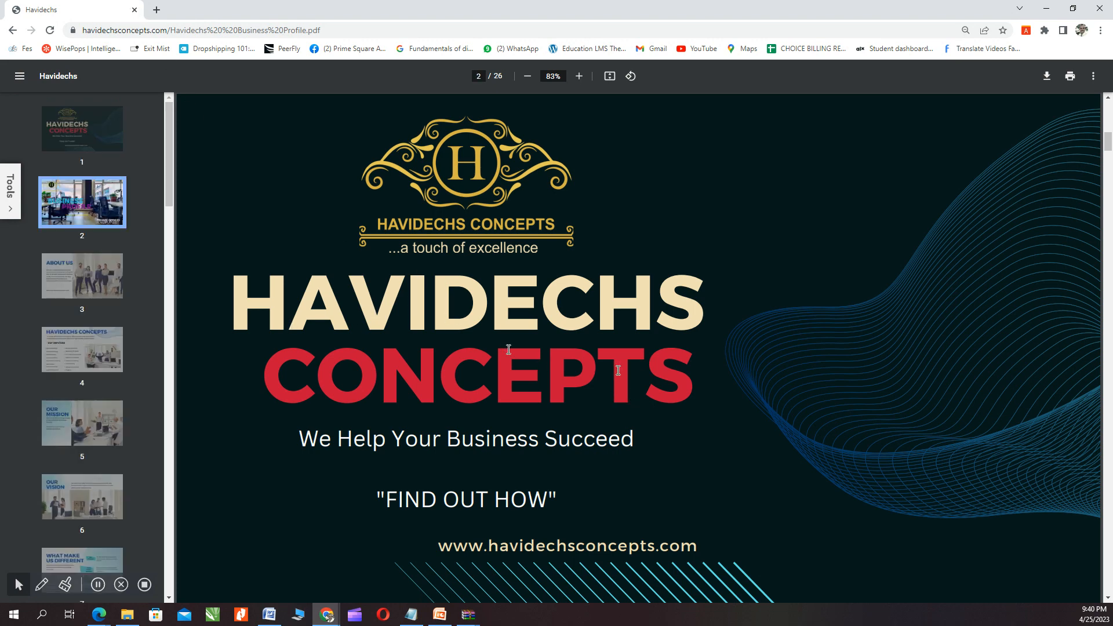
# Step: Look through the first pages of the Havidechs business profile PDF and return to the Congrats page
pyautogui.scroll(-15, 570, 387)
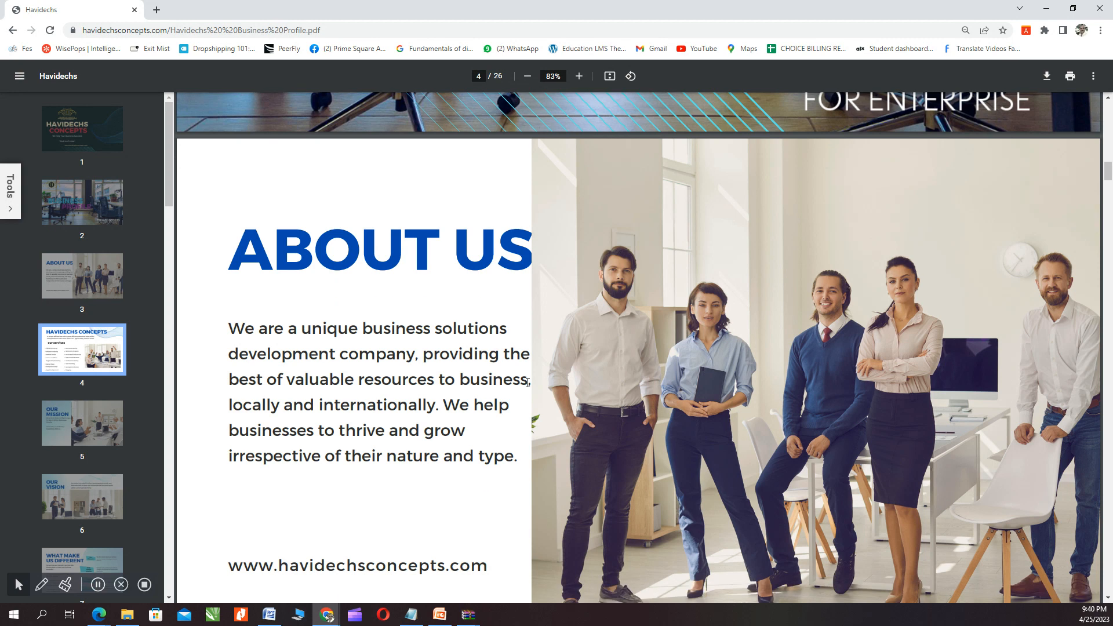
pyautogui.scroll(-10, 529, 382)
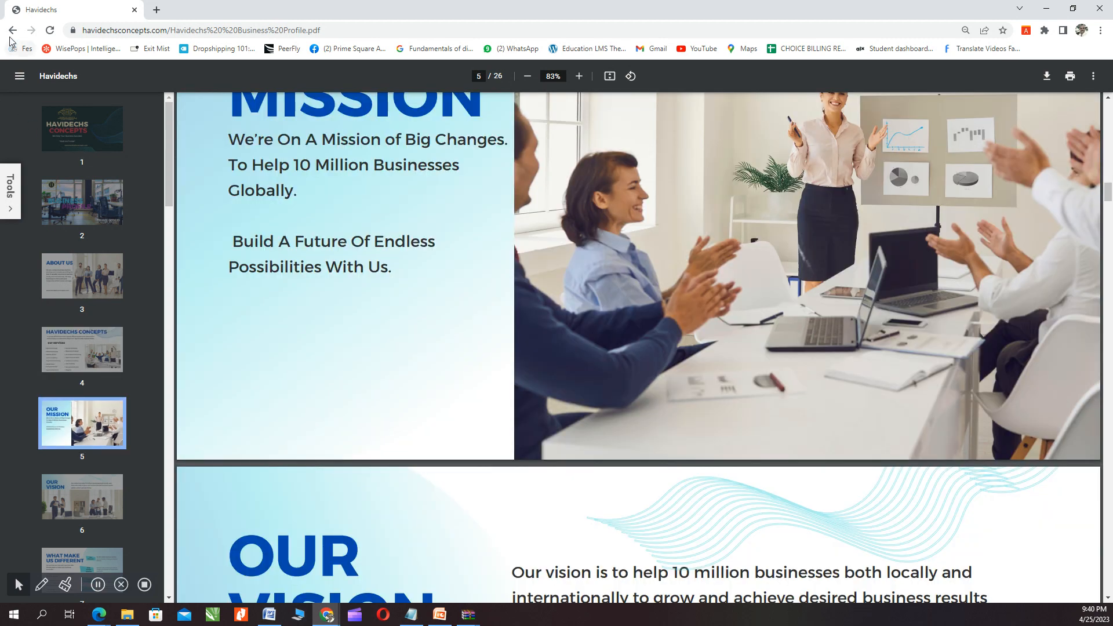
pyautogui.click(12, 31)
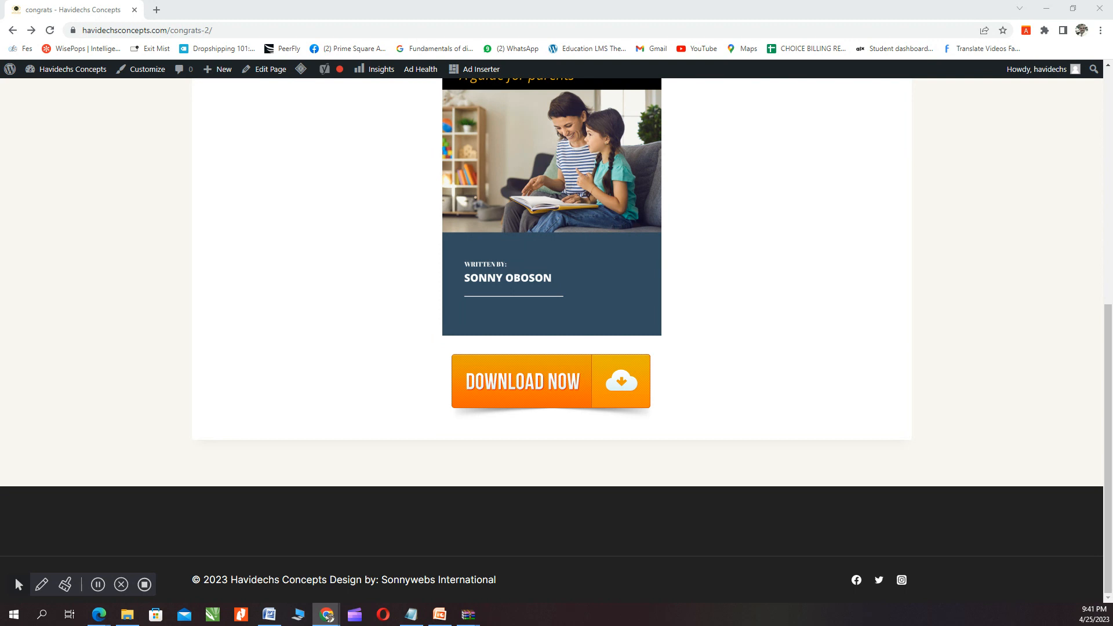
# Step: Examine the Congrats page's thank-you message, ebook cover and download graphic
pyautogui.scroll(3, 551, 341)
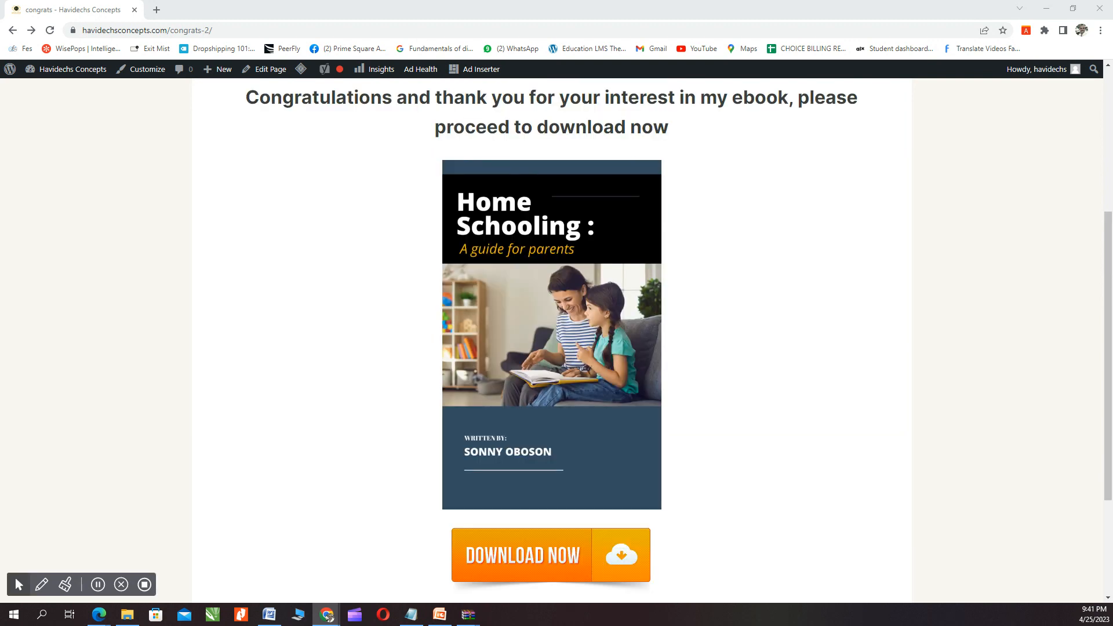
pyautogui.scroll(4, 566, 284)
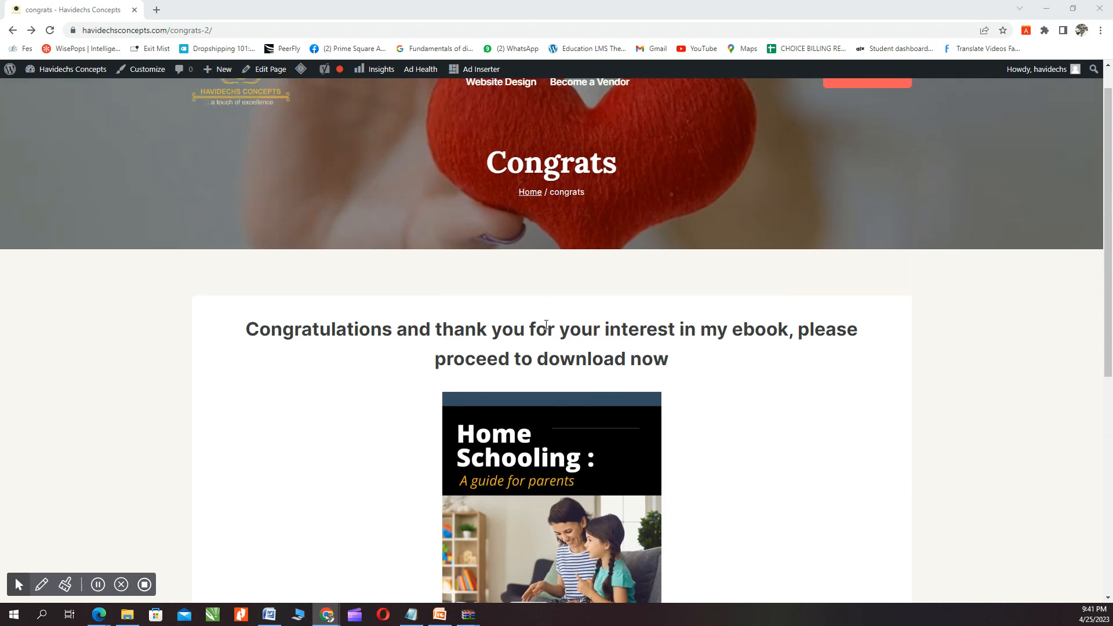
pyautogui.scroll(-2, 282, 325)
pyautogui.scroll(-2, 385, 345)
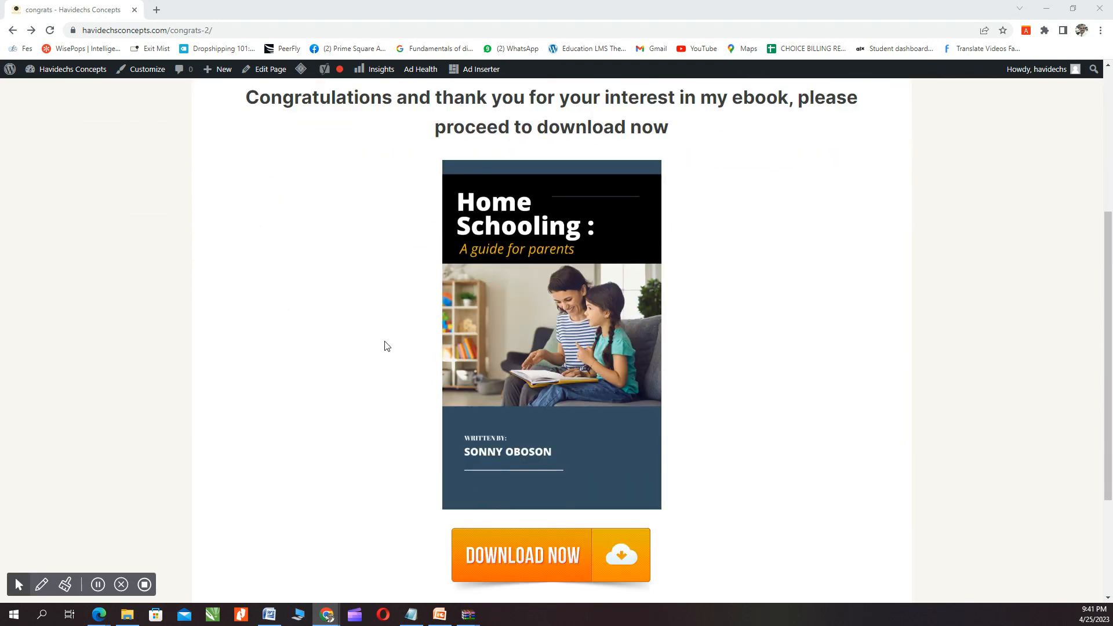
pyautogui.scroll(2, 468, 348)
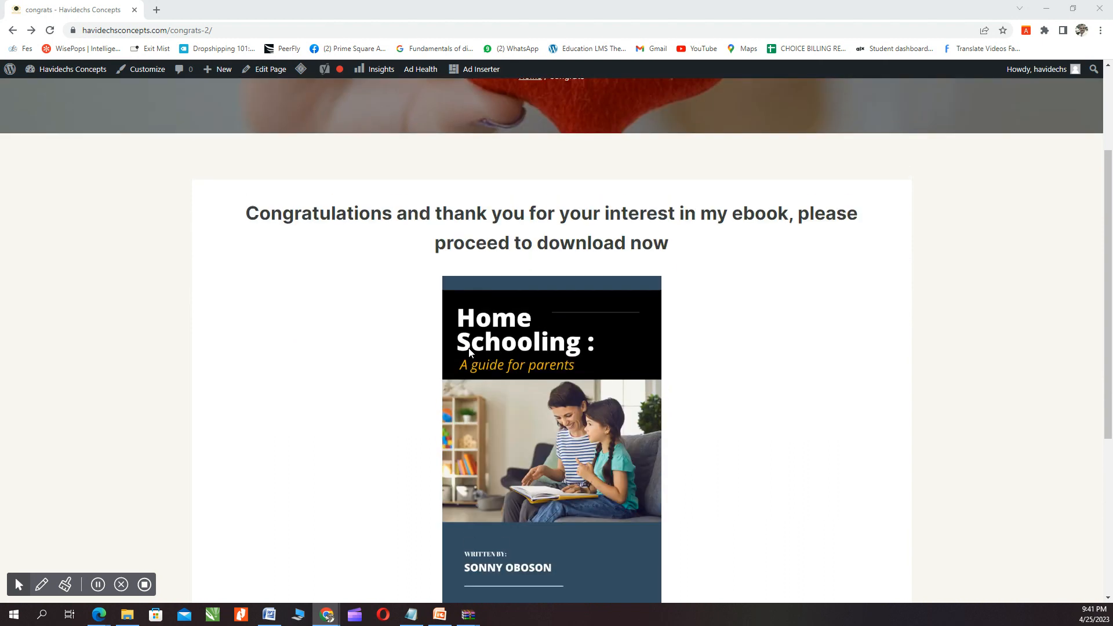
pyautogui.scroll(-1, 561, 355)
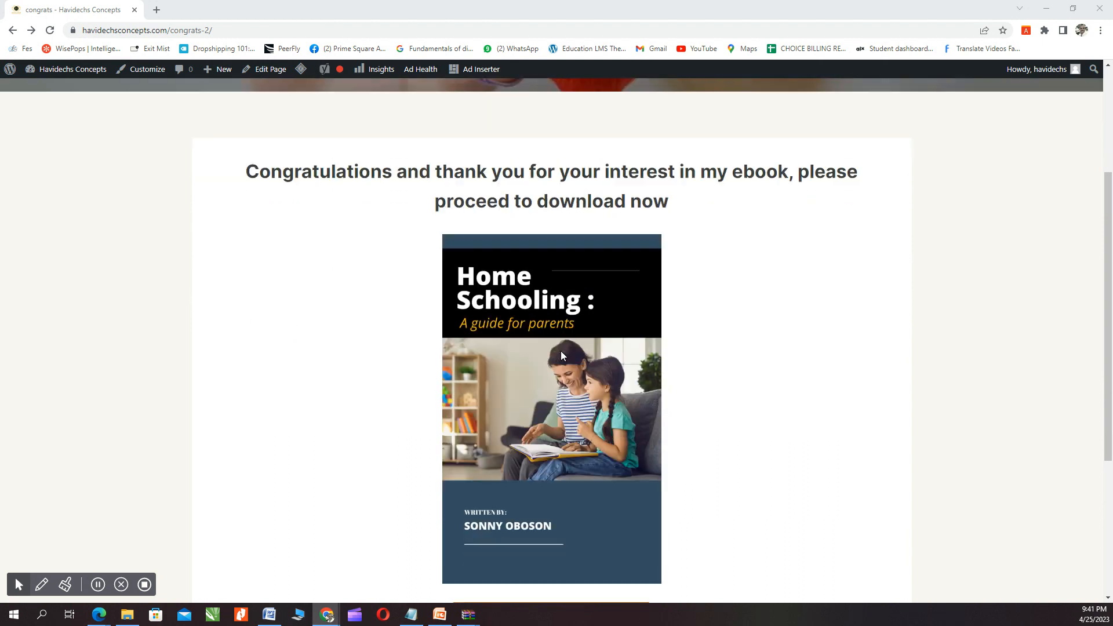
pyautogui.scroll(-3, 562, 354)
pyautogui.scroll(-1, 545, 385)
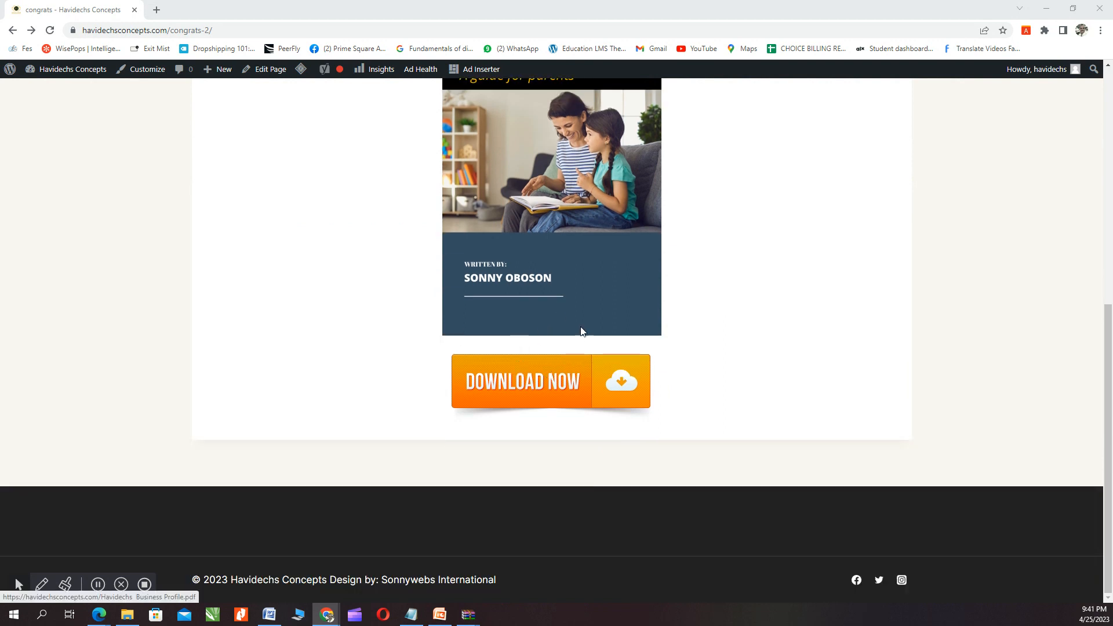
pyautogui.scroll(5, 498, 346)
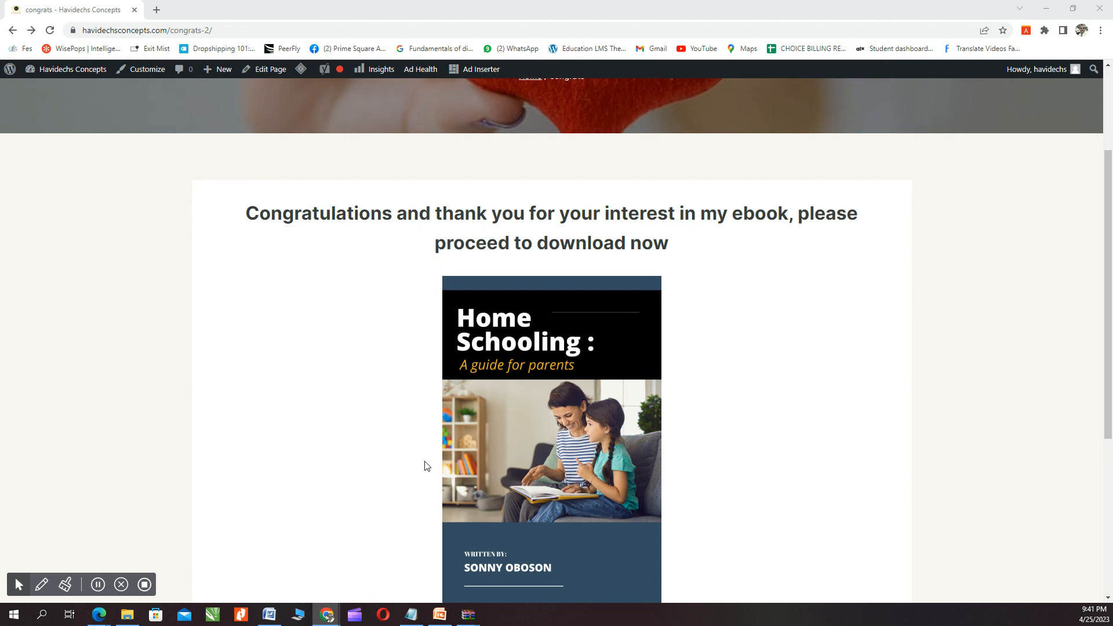
pyautogui.scroll(-5, 438, 463)
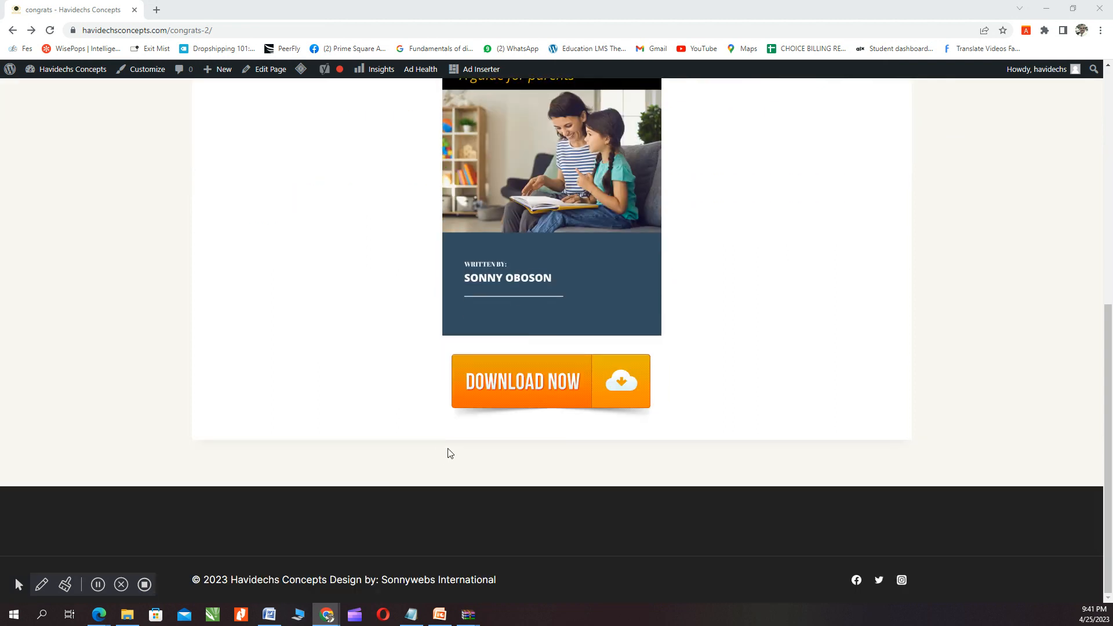
pyautogui.scroll(2, 486, 393)
pyautogui.scroll(4, 486, 392)
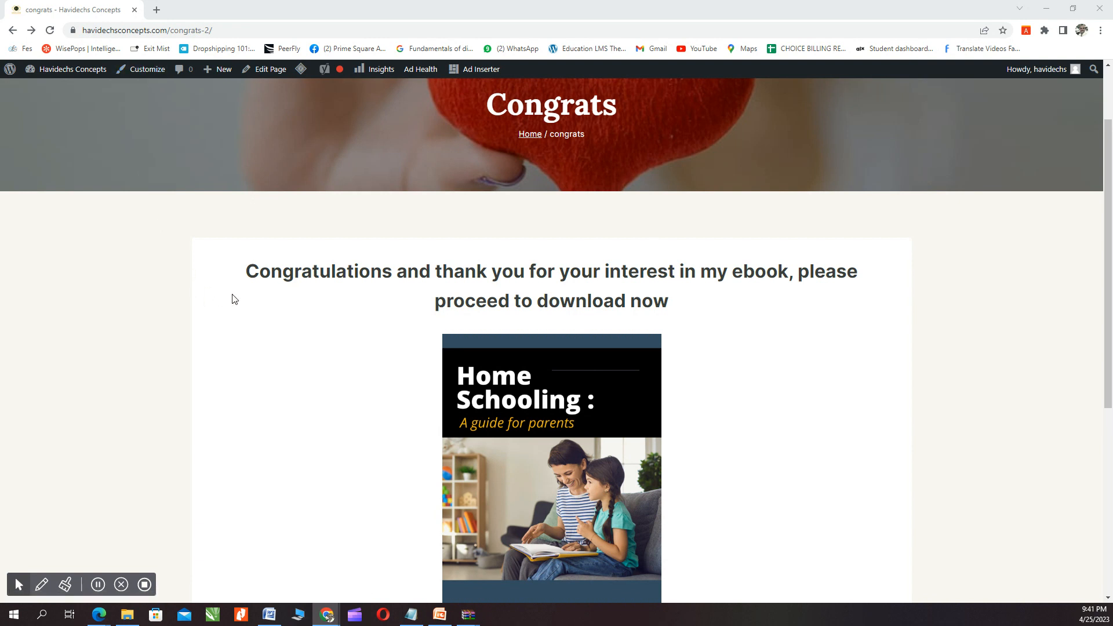
pyautogui.scroll(-3, 232, 299)
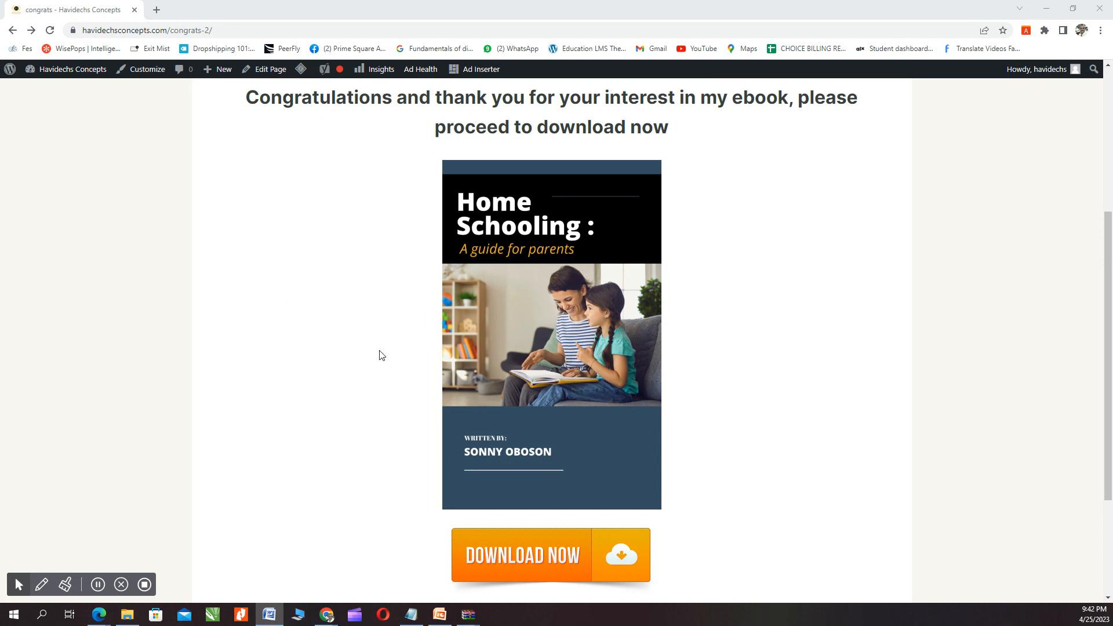
pyautogui.scroll(-3, 416, 339)
pyautogui.scroll(6, 399, 353)
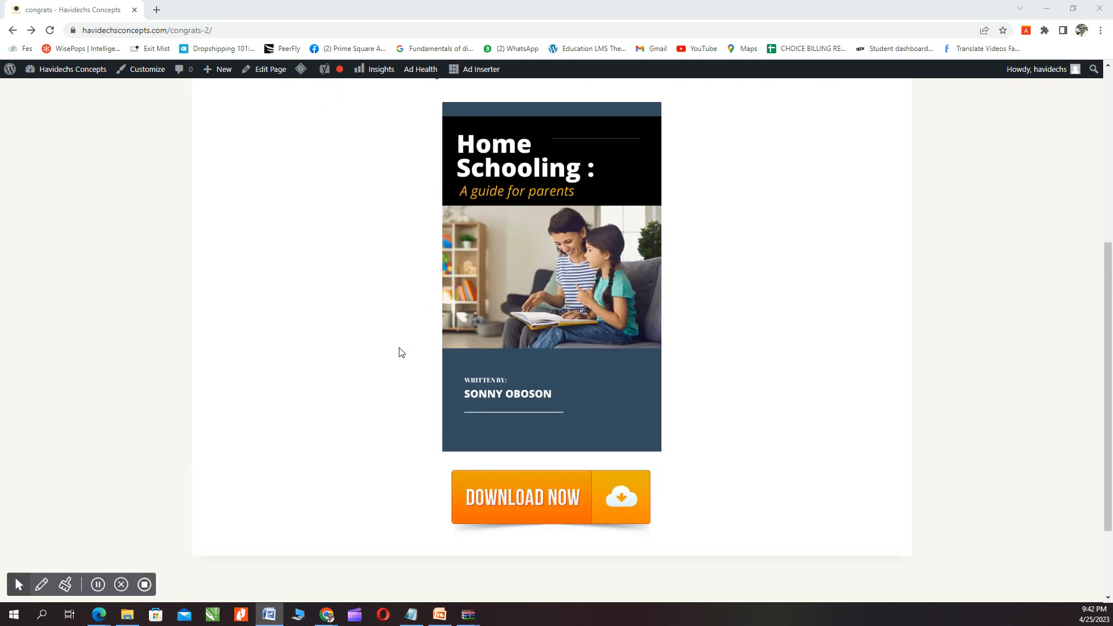
pyautogui.scroll(-3, 399, 352)
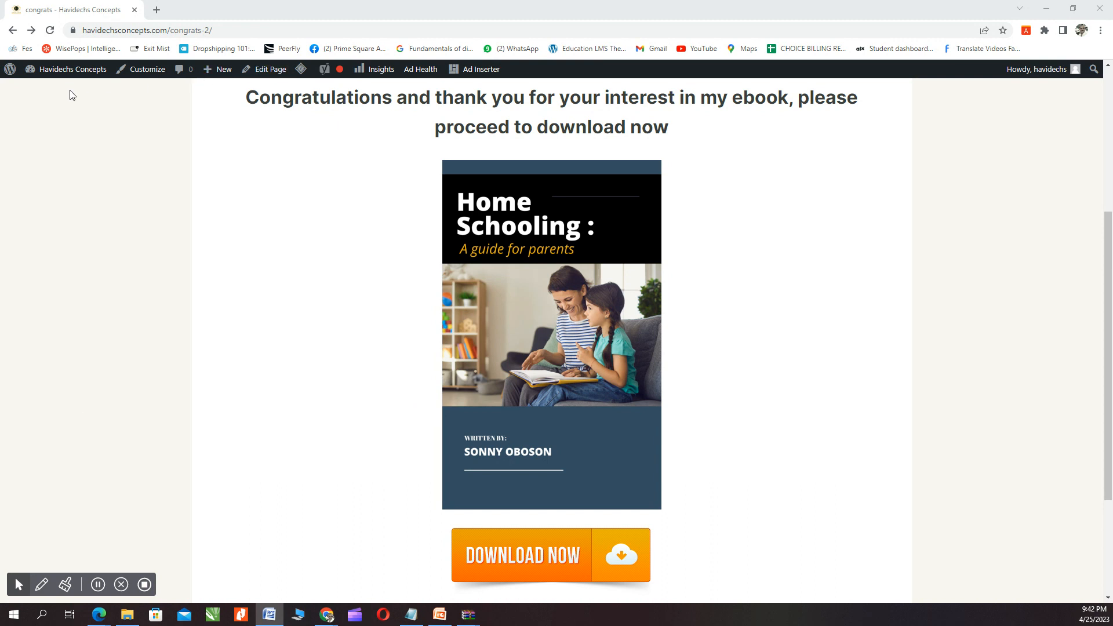
# Step: Open the site's WordPress admin dashboard and look through the installed plugins' entries for OptinMonster
pyautogui.moveTo(58, 73)
pyautogui.click(45, 92)
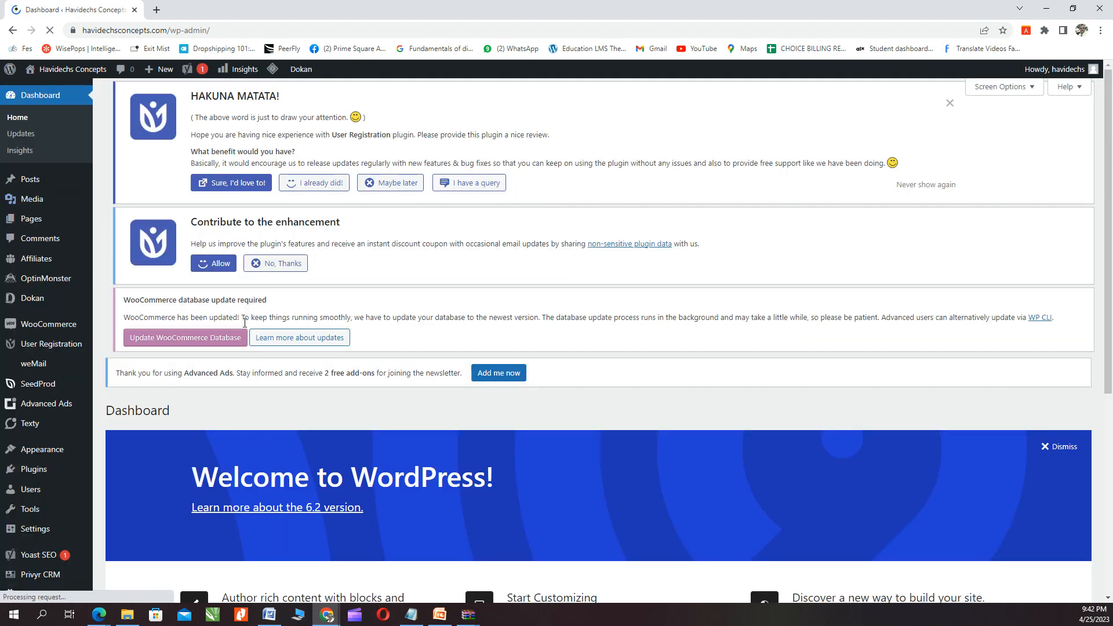
pyautogui.scroll(-3, 87, 273)
pyautogui.scroll(2, 93, 313)
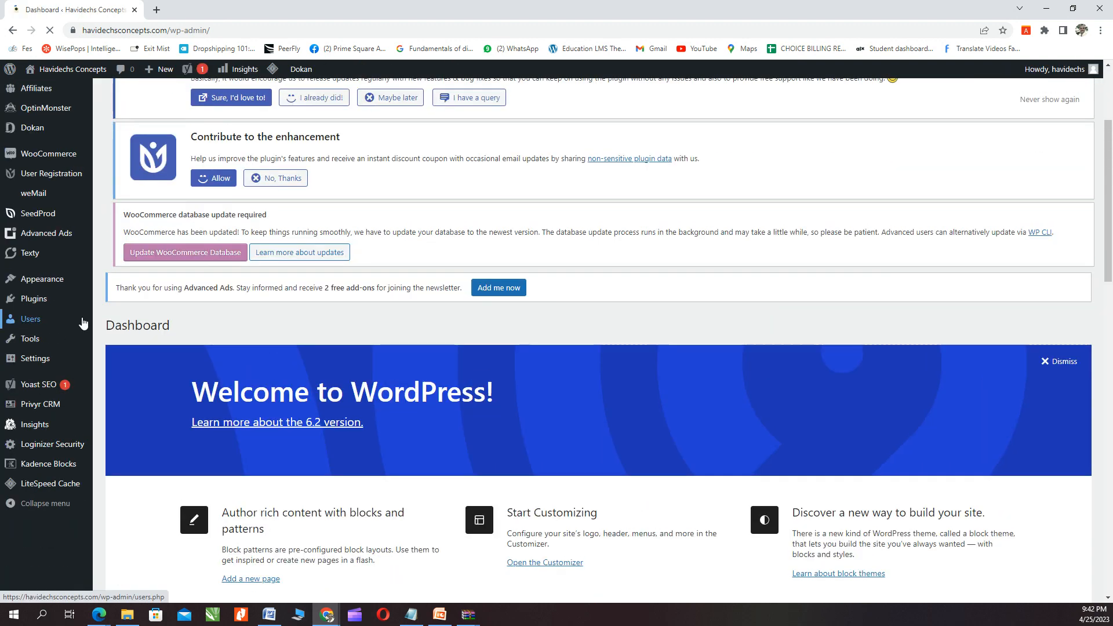
pyautogui.scroll(-2, 73, 347)
pyautogui.scroll(3, 74, 370)
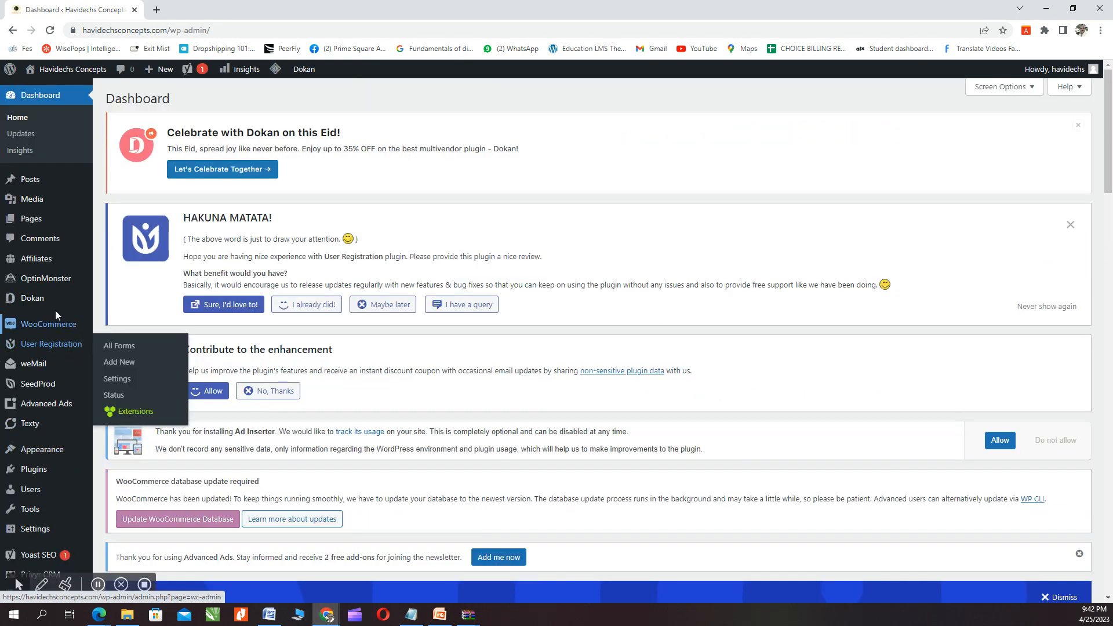
pyautogui.moveTo(33, 283)
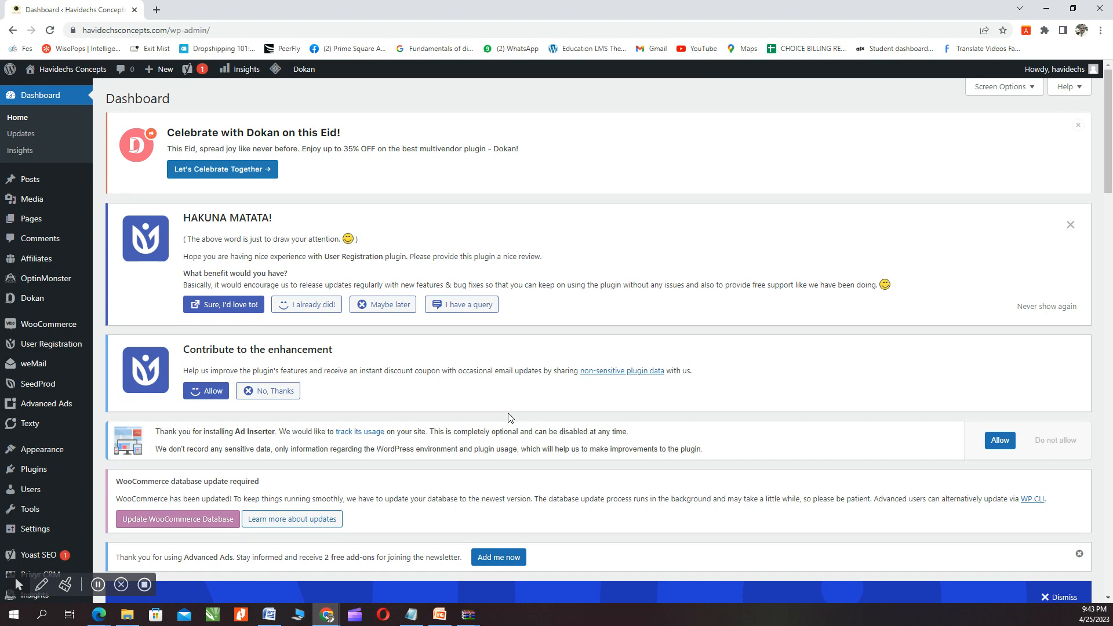
pyautogui.scroll(-4, 488, 406)
pyautogui.scroll(4, 487, 405)
pyautogui.scroll(-3, 496, 433)
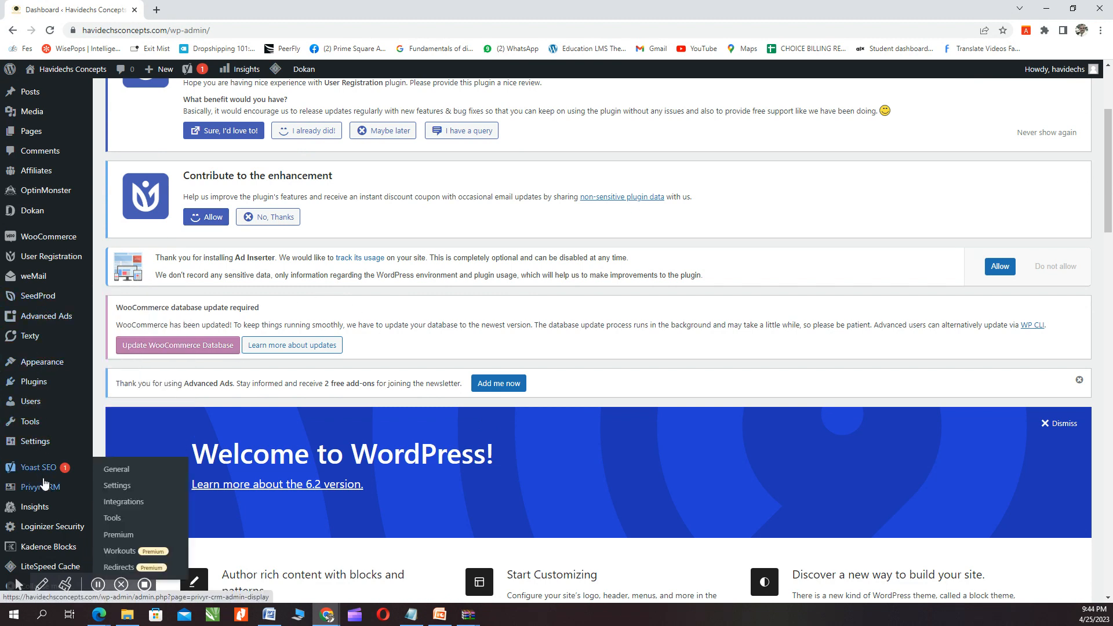
pyautogui.scroll(-2, 34, 464)
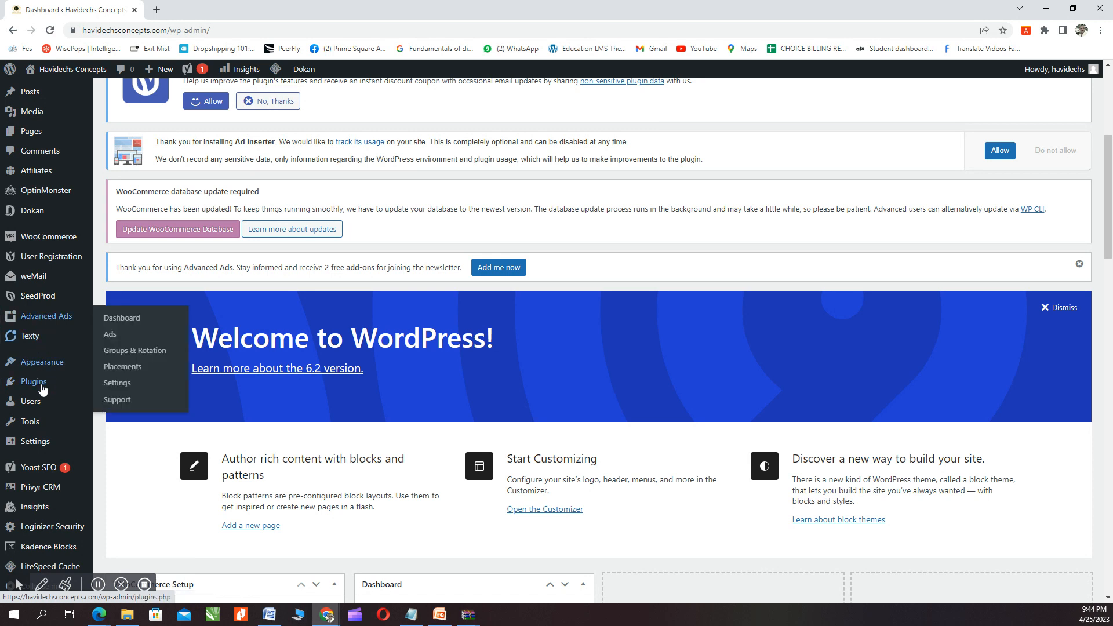
pyautogui.scroll(-2, 49, 467)
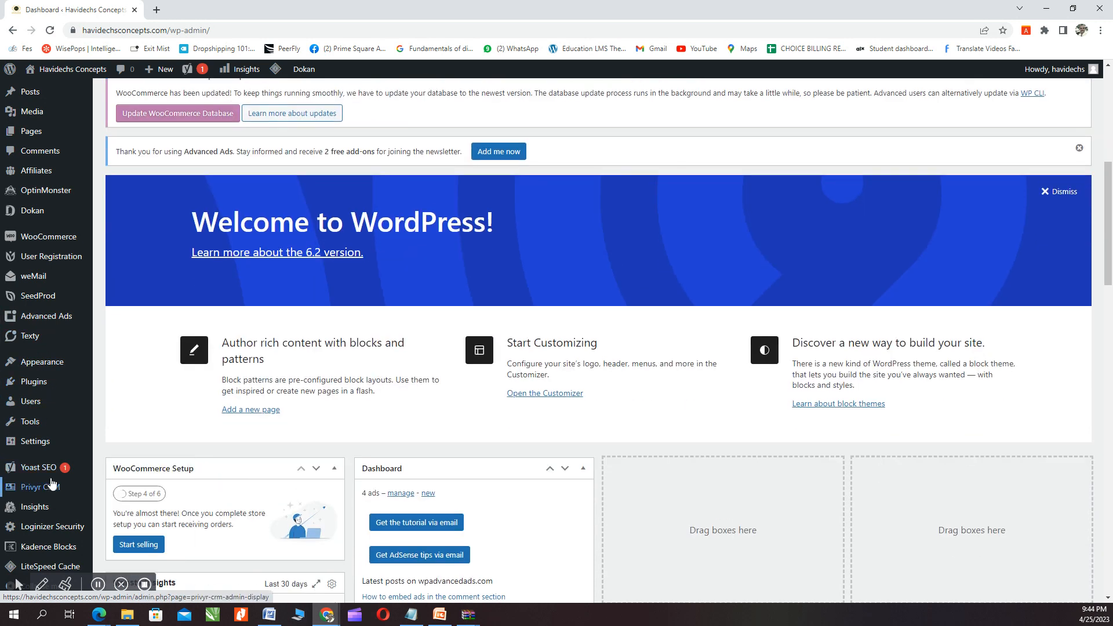
pyautogui.scroll(2, 51, 482)
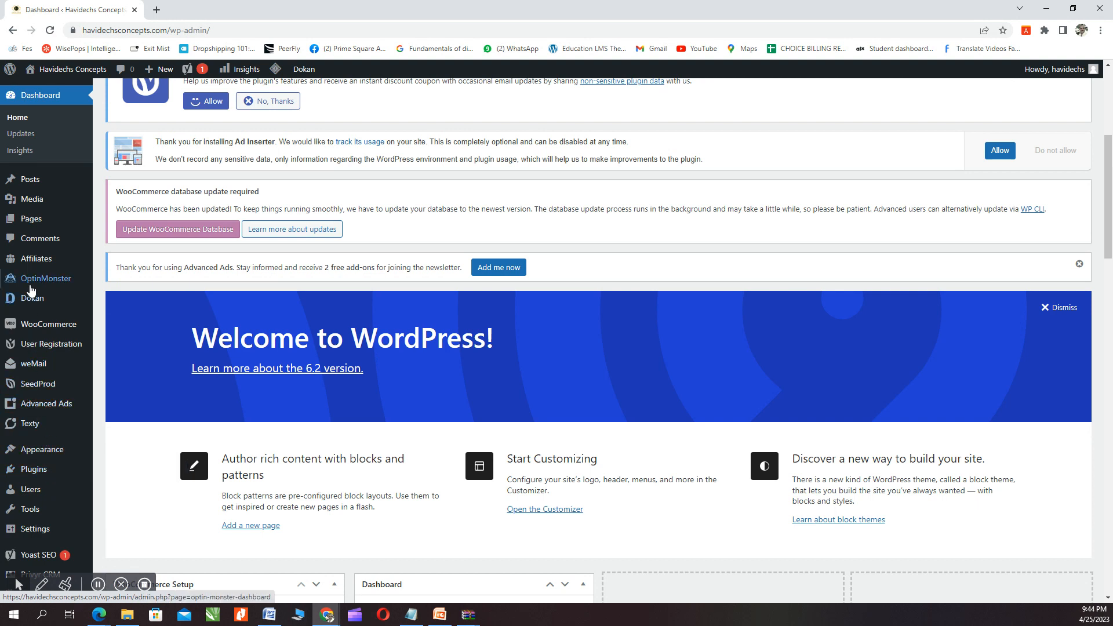
# Step: Open the OptinMonster dashboard and review the campaign types available there
pyautogui.moveTo(31, 285)
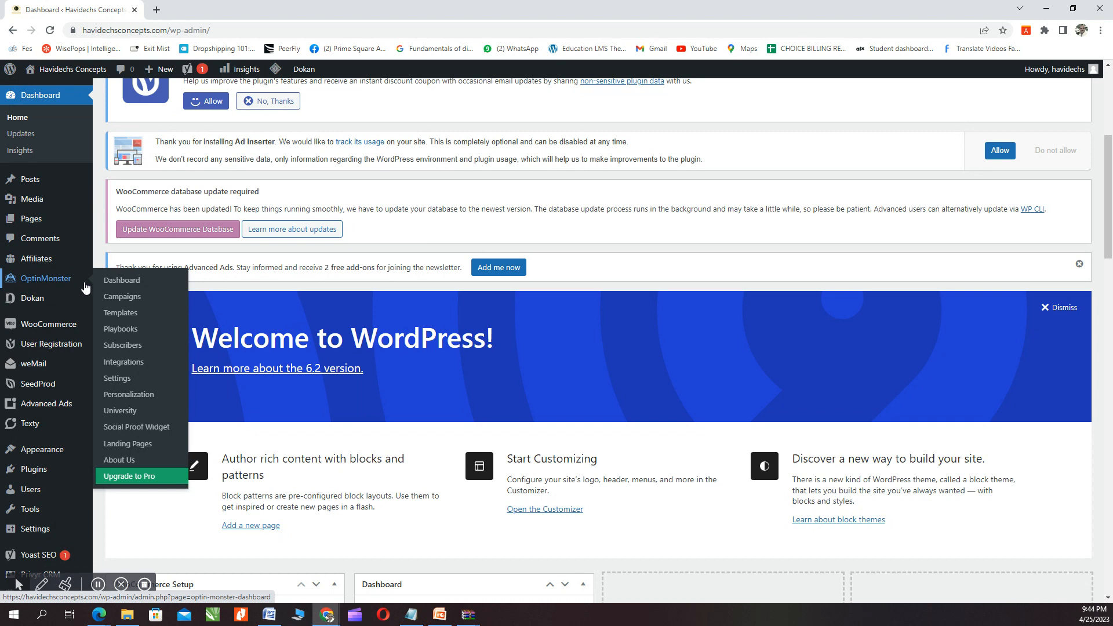
pyautogui.click(137, 283)
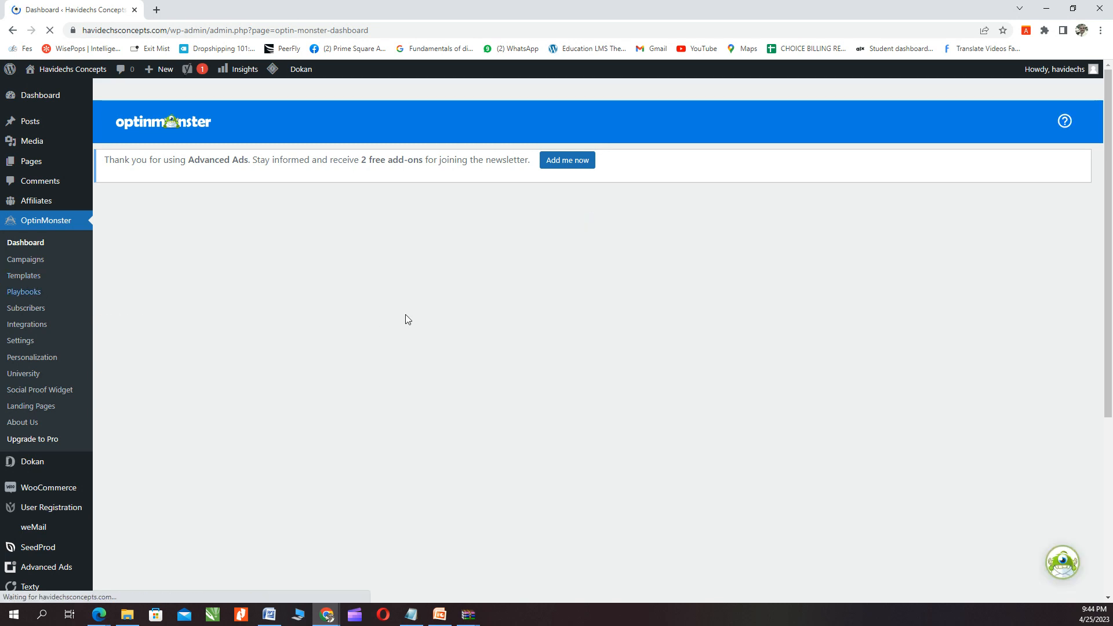
pyautogui.scroll(-3, 399, 394)
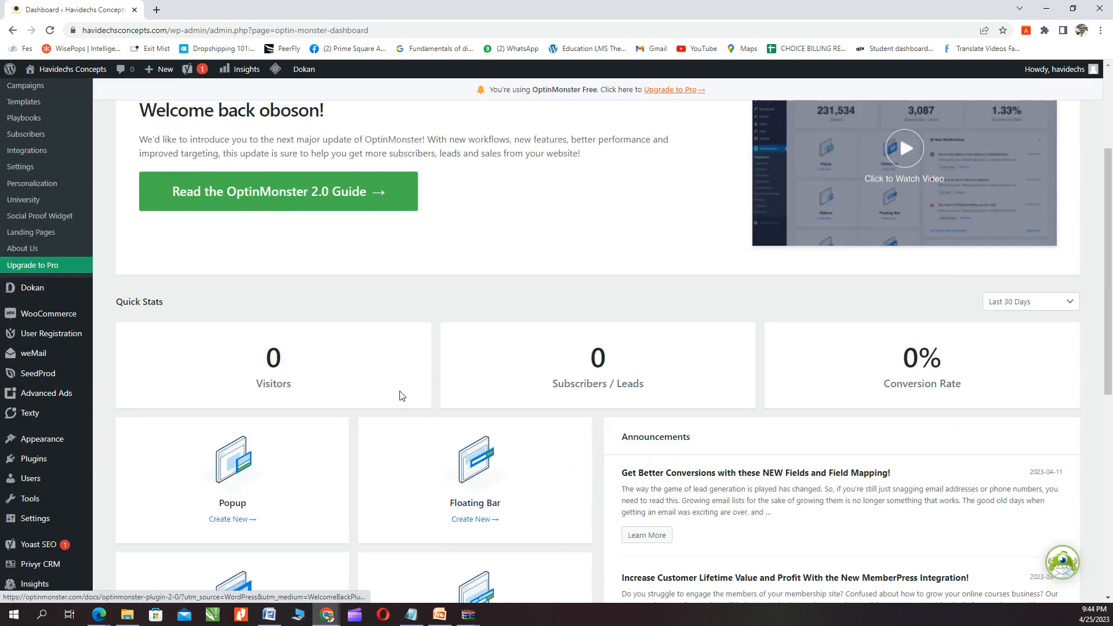
pyautogui.scroll(-5, 331, 376)
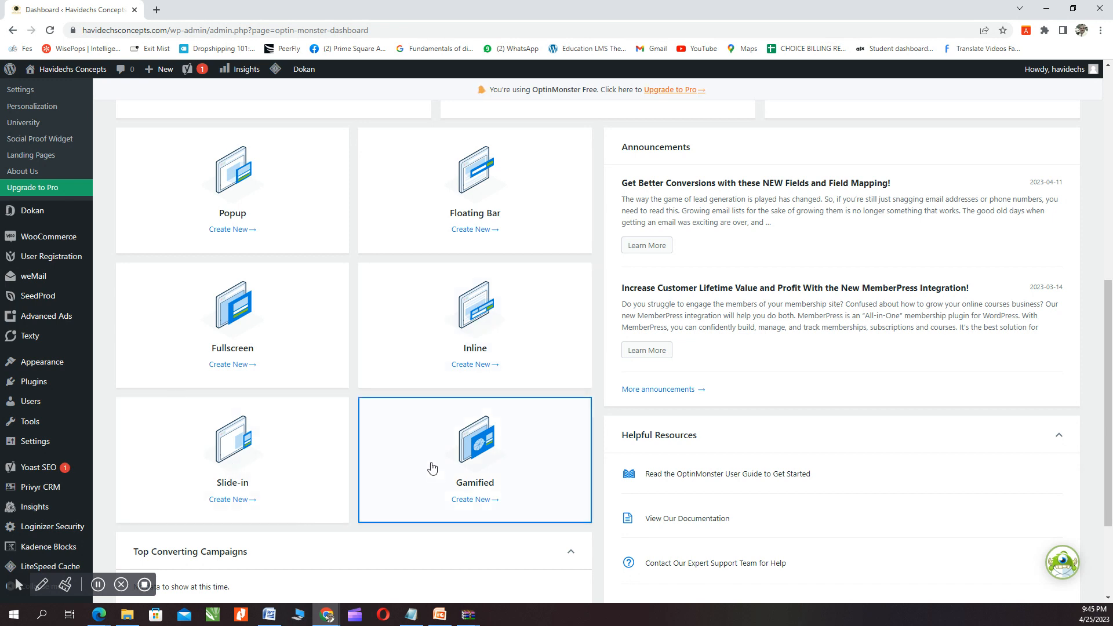
pyautogui.scroll(3, 296, 368)
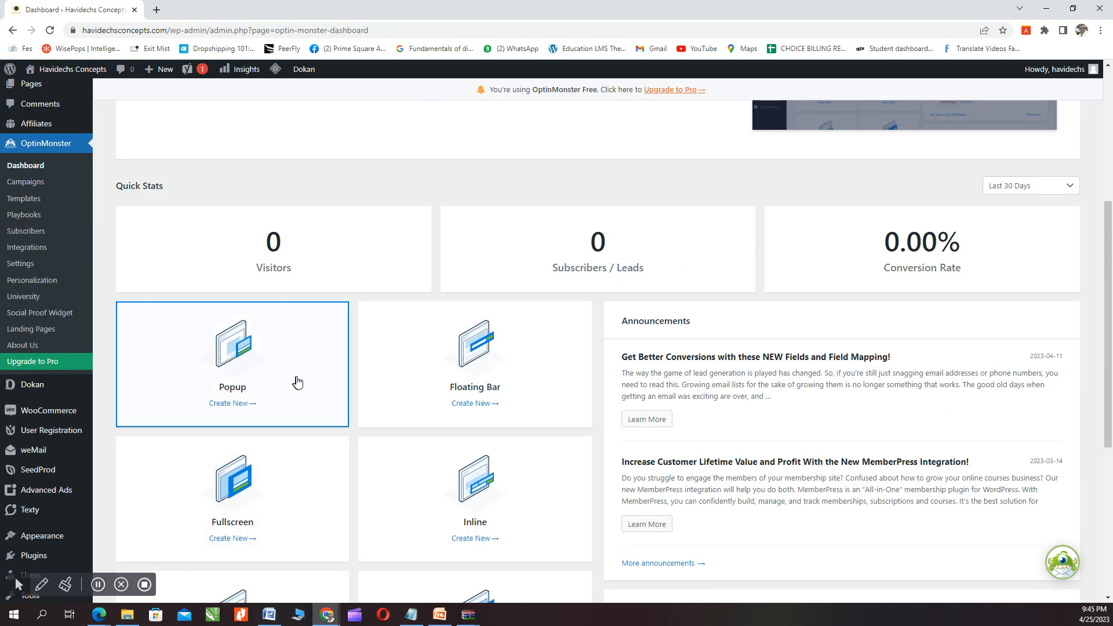
pyautogui.click(270, 615)
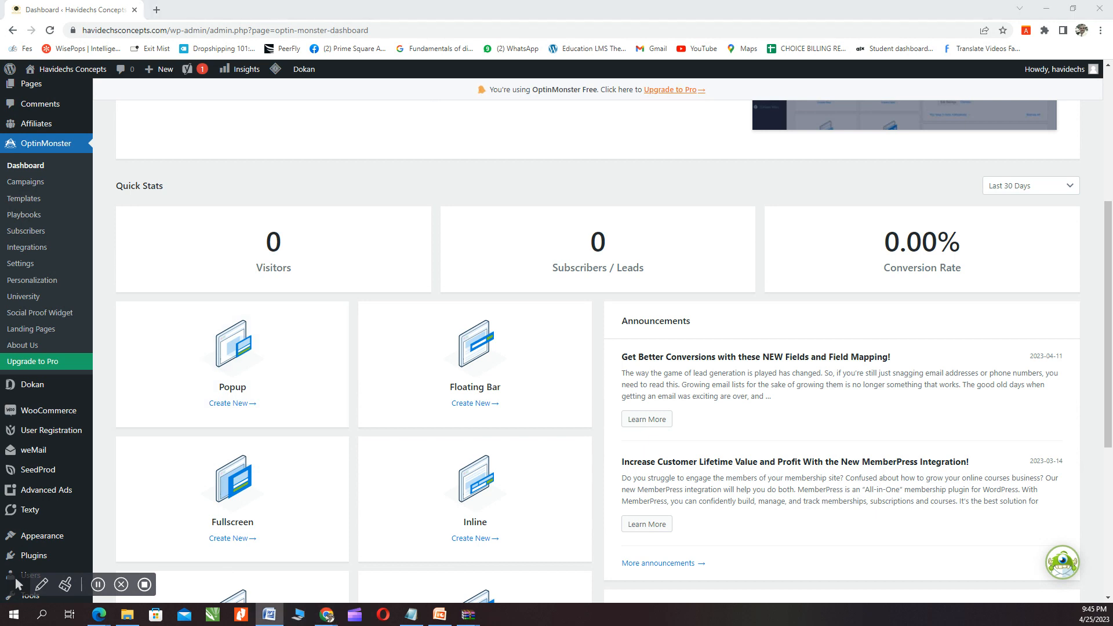
pyautogui.hotkey('alt', 'Tab')
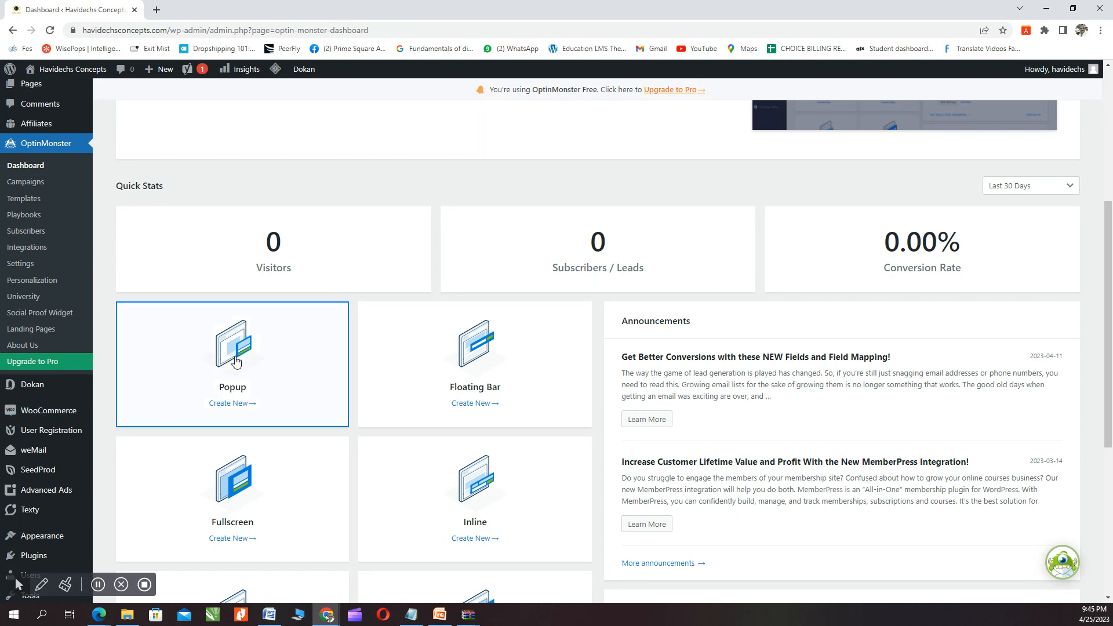
# Step: Open the Popup campaign templates and look over the featured designs, including the Upsell template
pyautogui.click(236, 360)
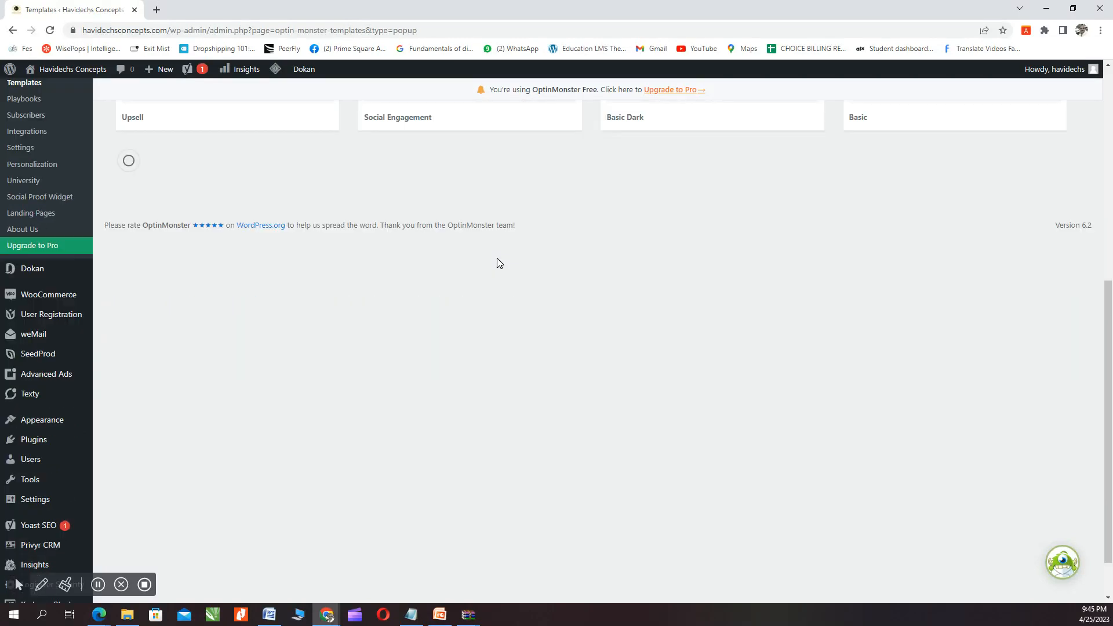
pyautogui.scroll(-2, 497, 259)
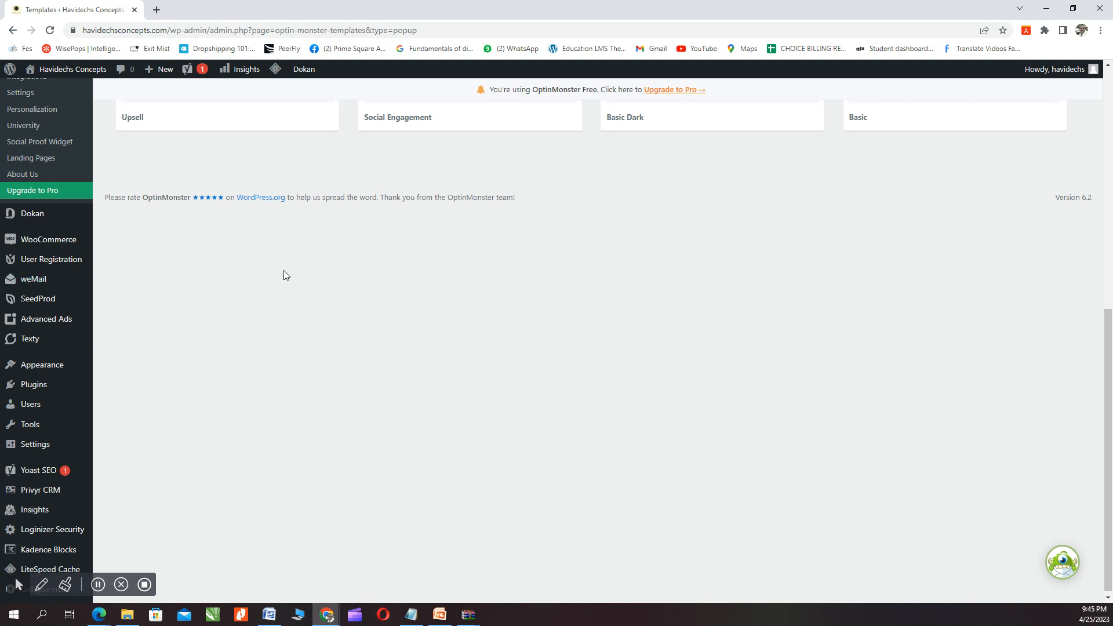
pyautogui.scroll(8, 315, 270)
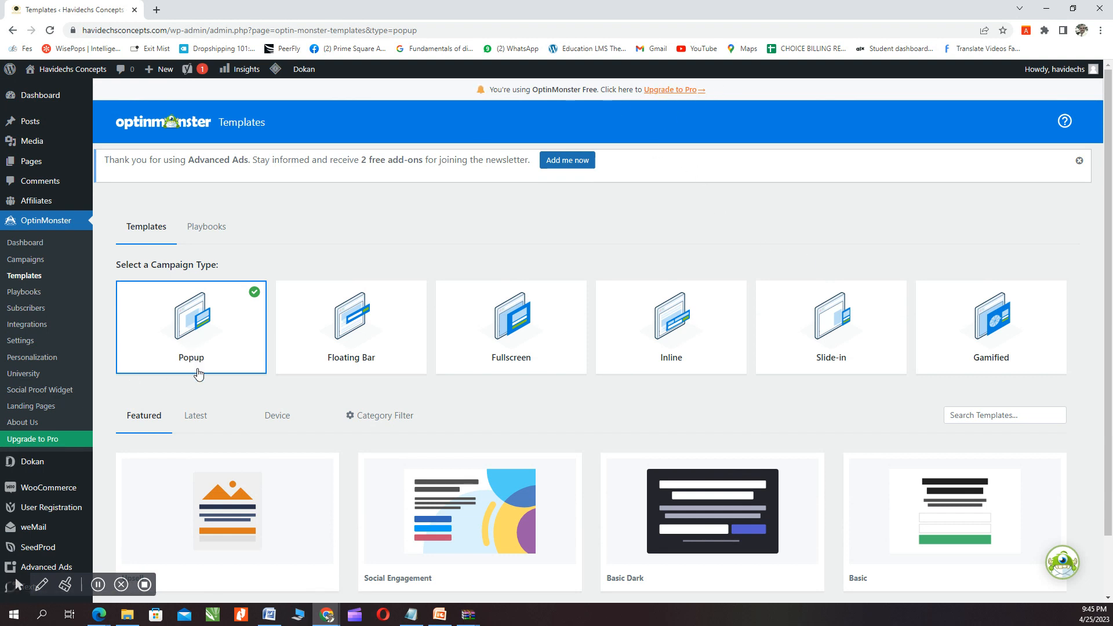
pyautogui.scroll(-2, 207, 344)
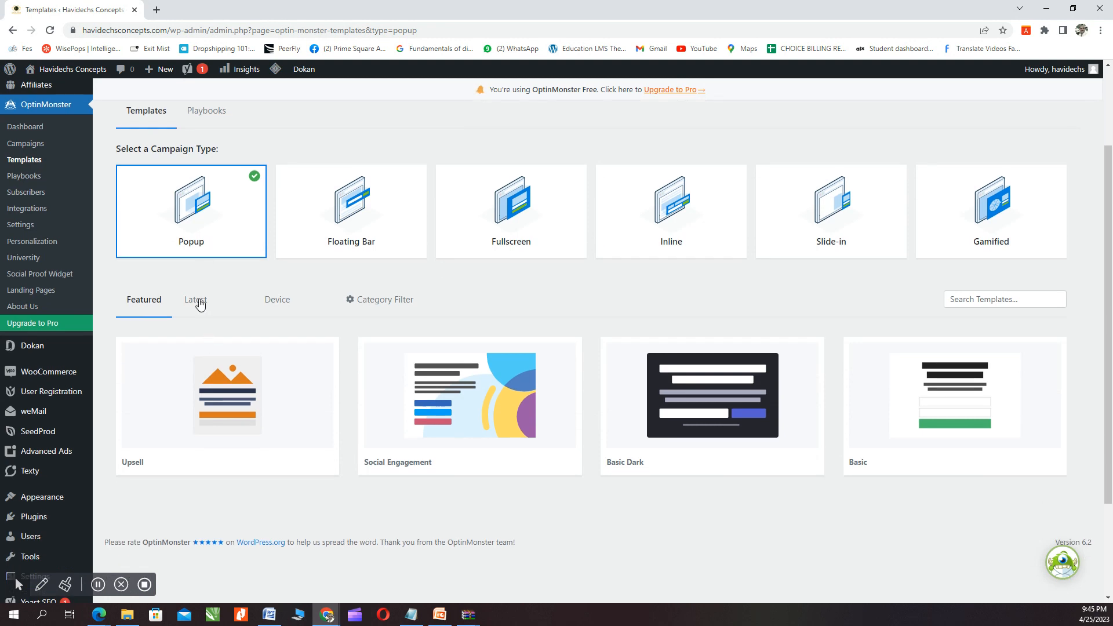
pyautogui.moveTo(219, 449)
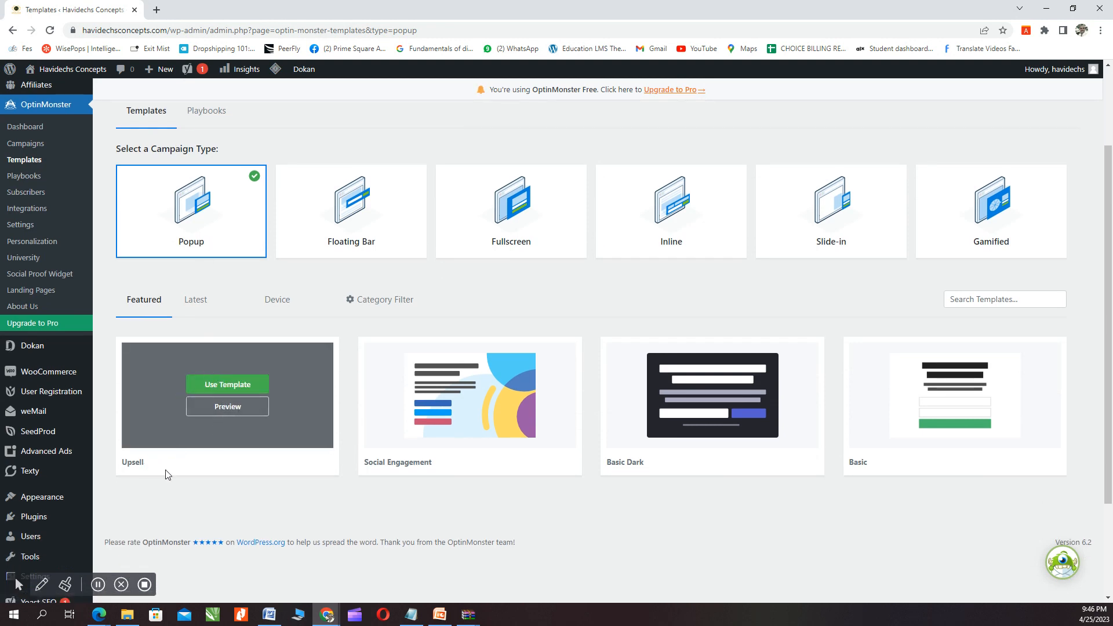
pyautogui.moveTo(283, 473)
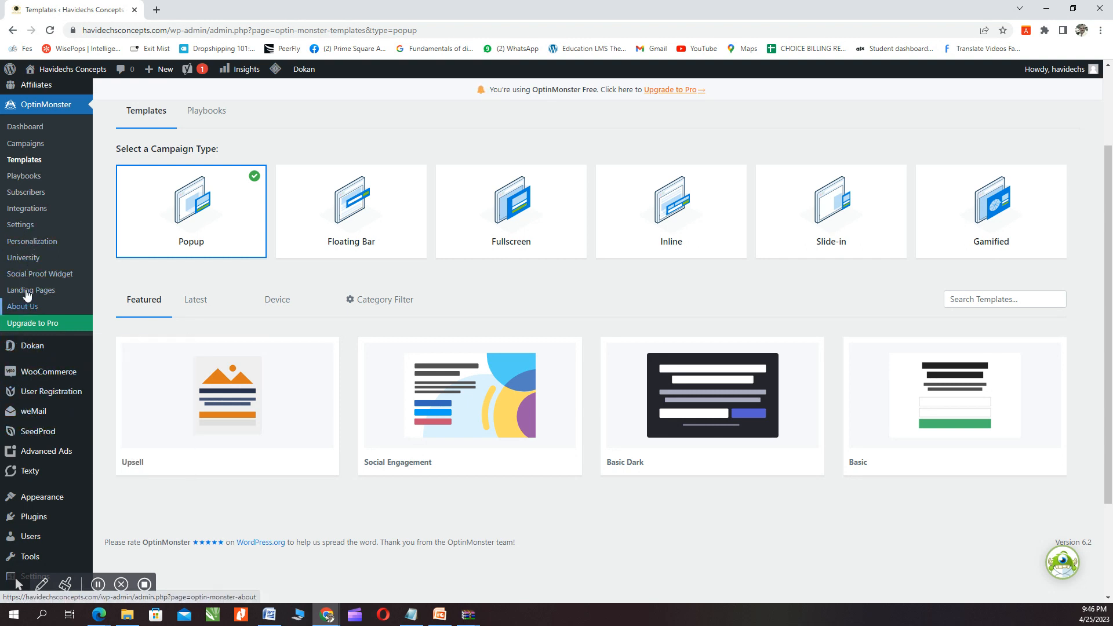
pyautogui.scroll(1, 26, 301)
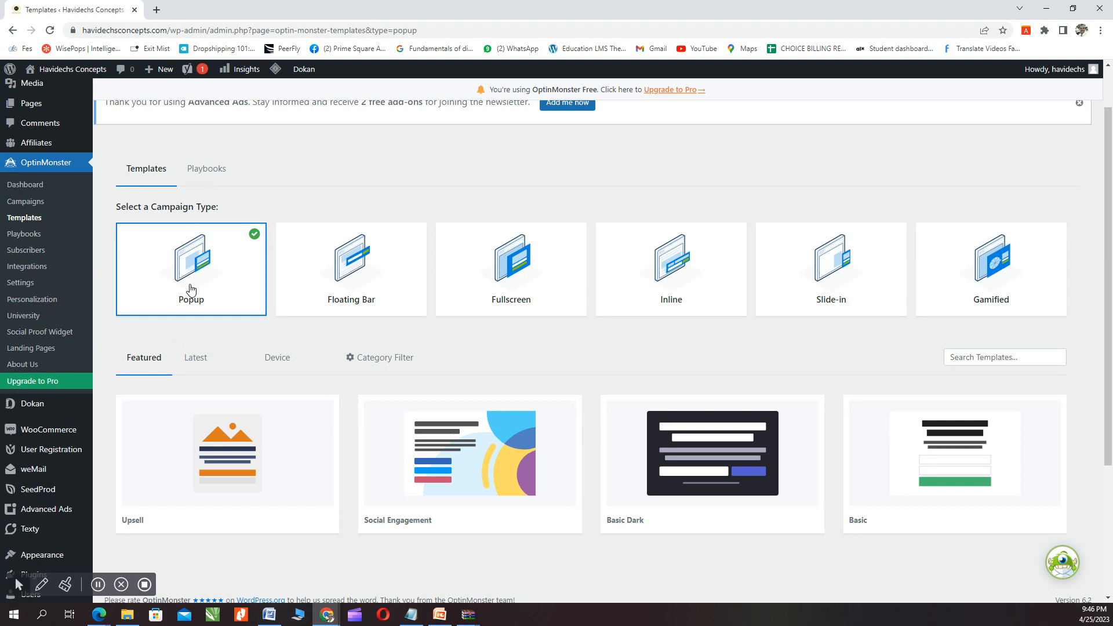
# Step: Open the Playbooks and preview the Menchie's, South Tree and Samsung popups recommended for local businesses
pyautogui.click(203, 169)
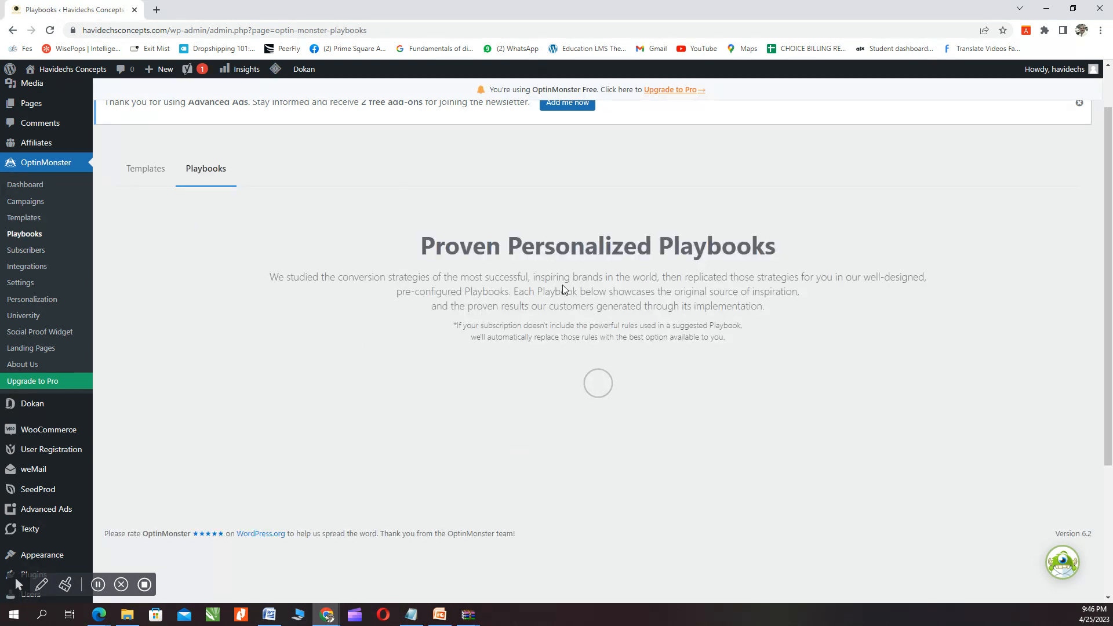
pyautogui.scroll(-5, 537, 292)
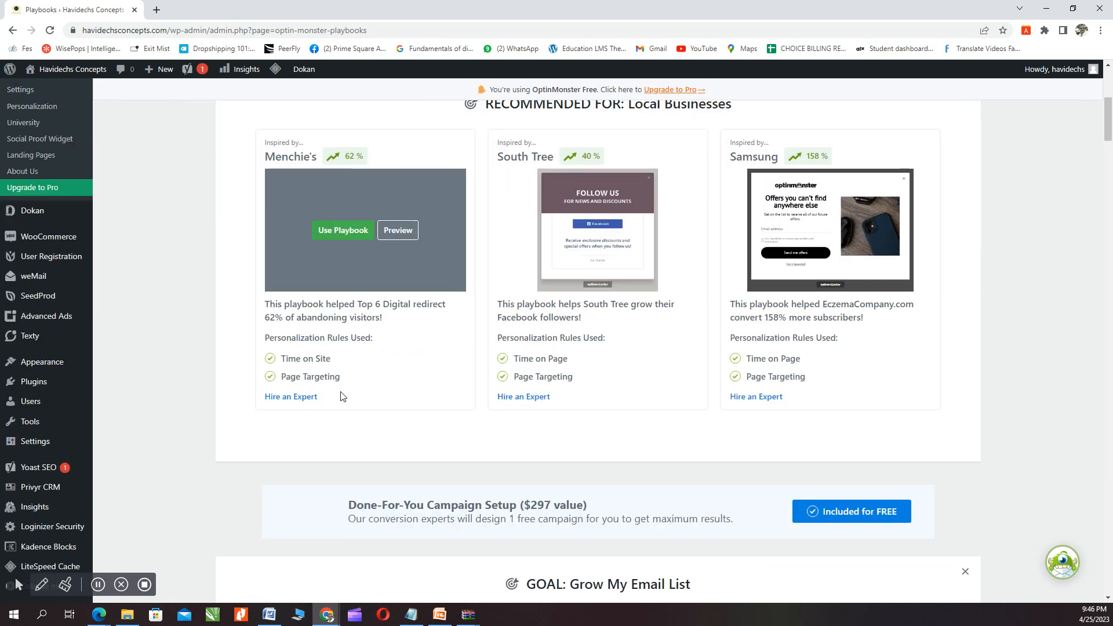
pyautogui.click(397, 232)
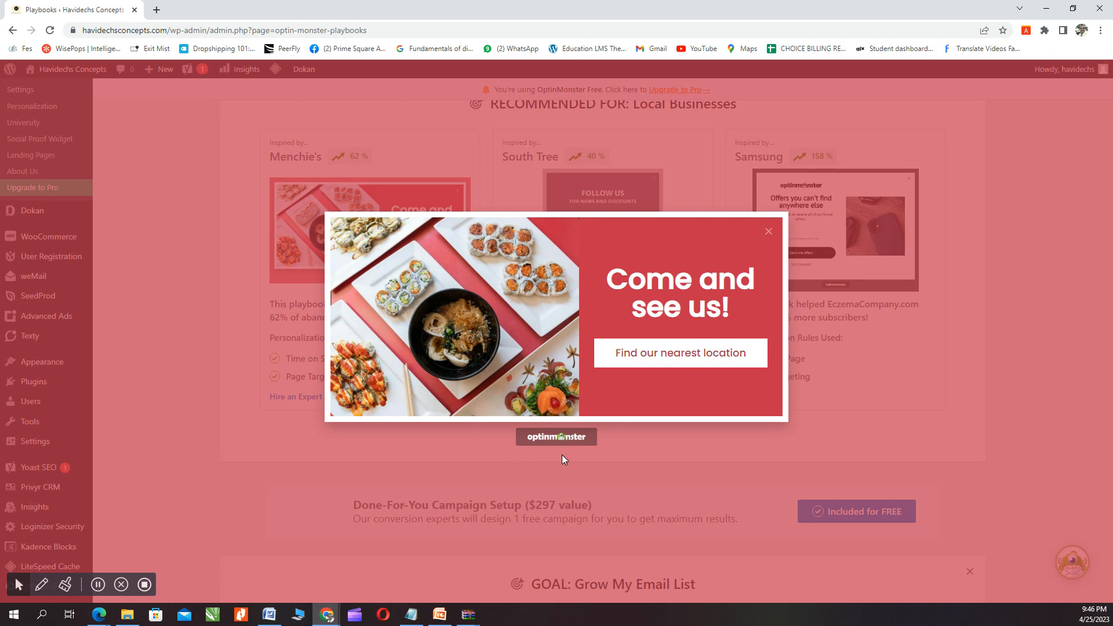
pyautogui.click(770, 232)
pyautogui.click(631, 231)
pyautogui.click(631, 230)
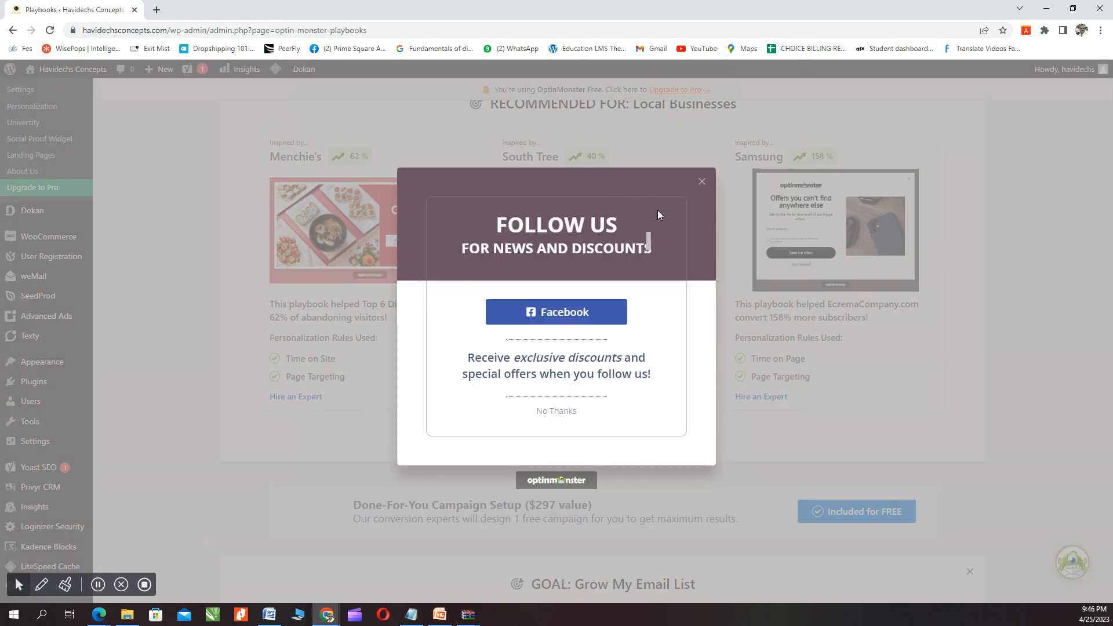
pyautogui.click(702, 182)
pyautogui.moveTo(823, 249)
pyautogui.click(861, 237)
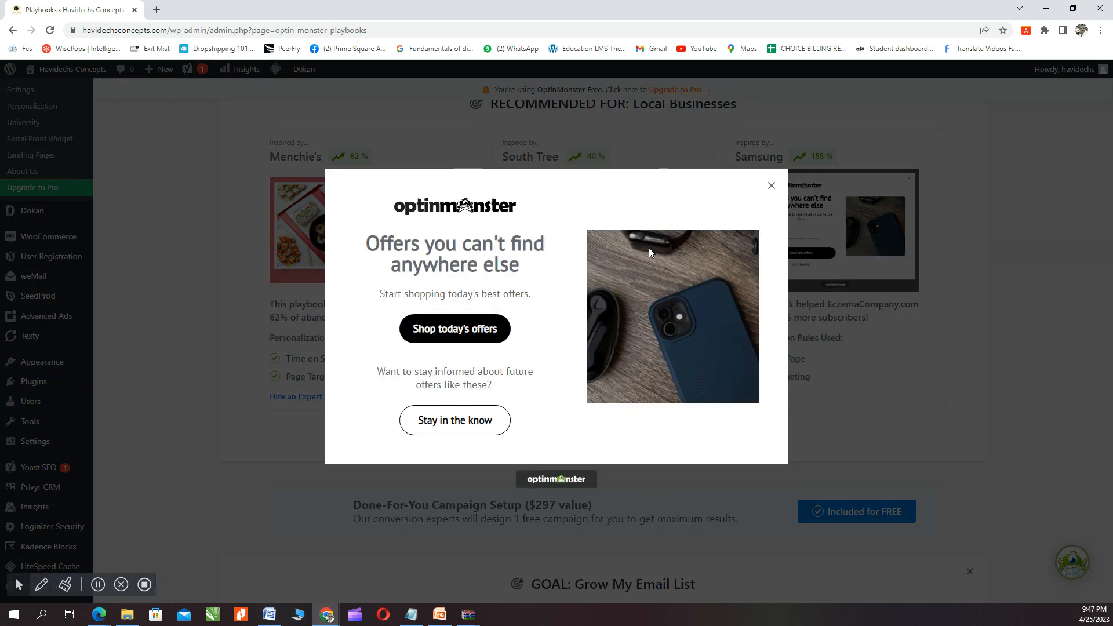
pyautogui.click(772, 187)
# Step: Preview the charity:water and Hush Puppies playbooks under the Grow My Email List goal
pyautogui.scroll(-7, 608, 354)
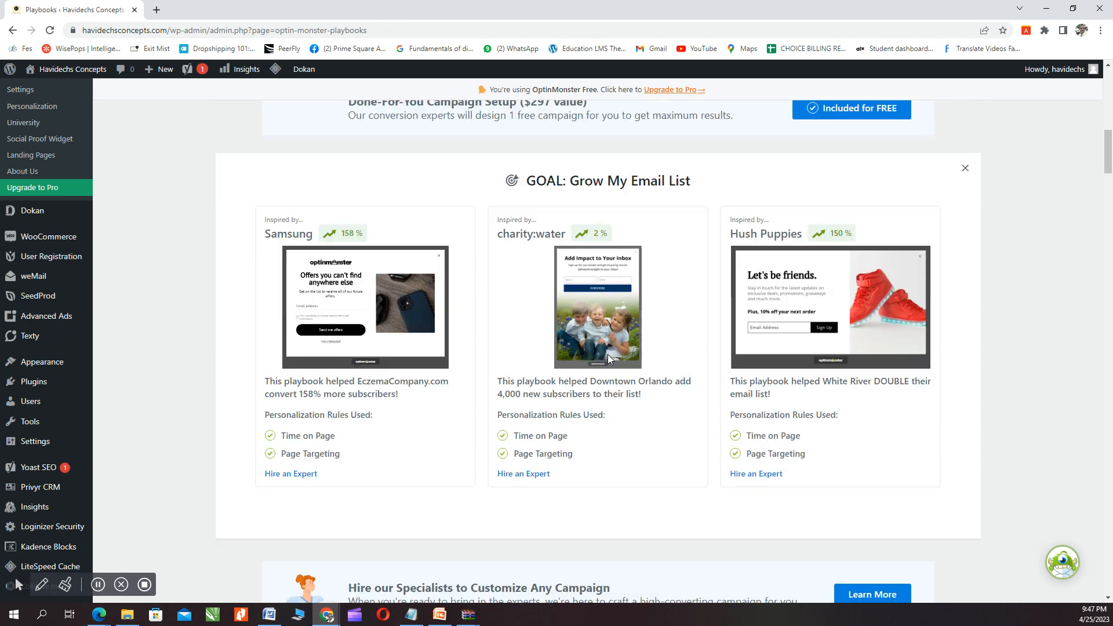
pyautogui.moveTo(648, 347)
pyautogui.click(635, 304)
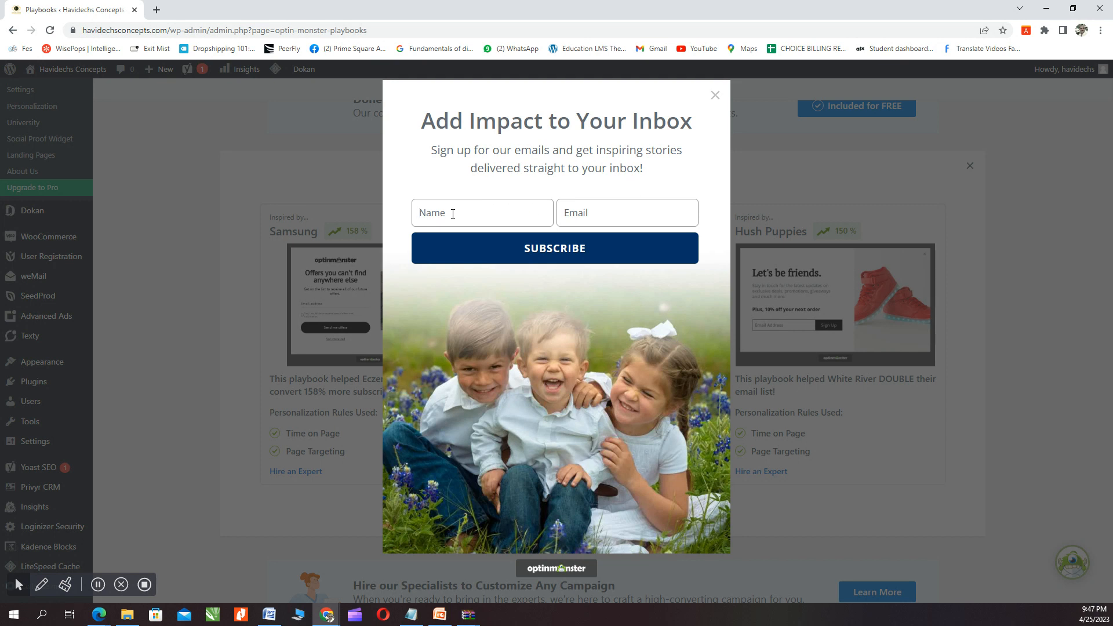
pyautogui.click(715, 97)
pyautogui.moveTo(605, 291)
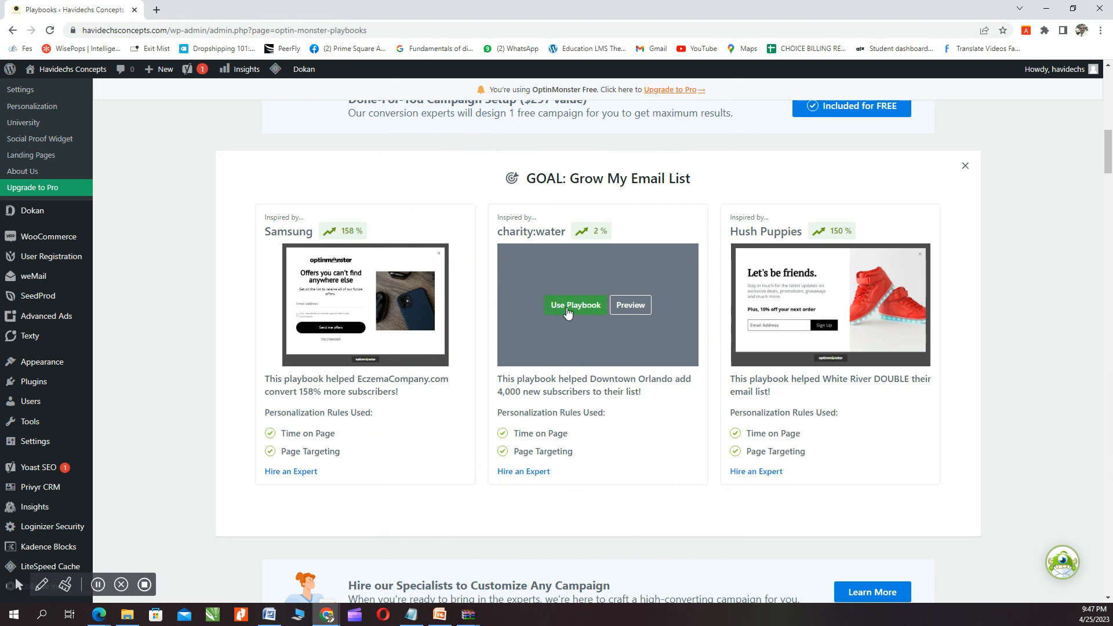
pyautogui.moveTo(819, 279)
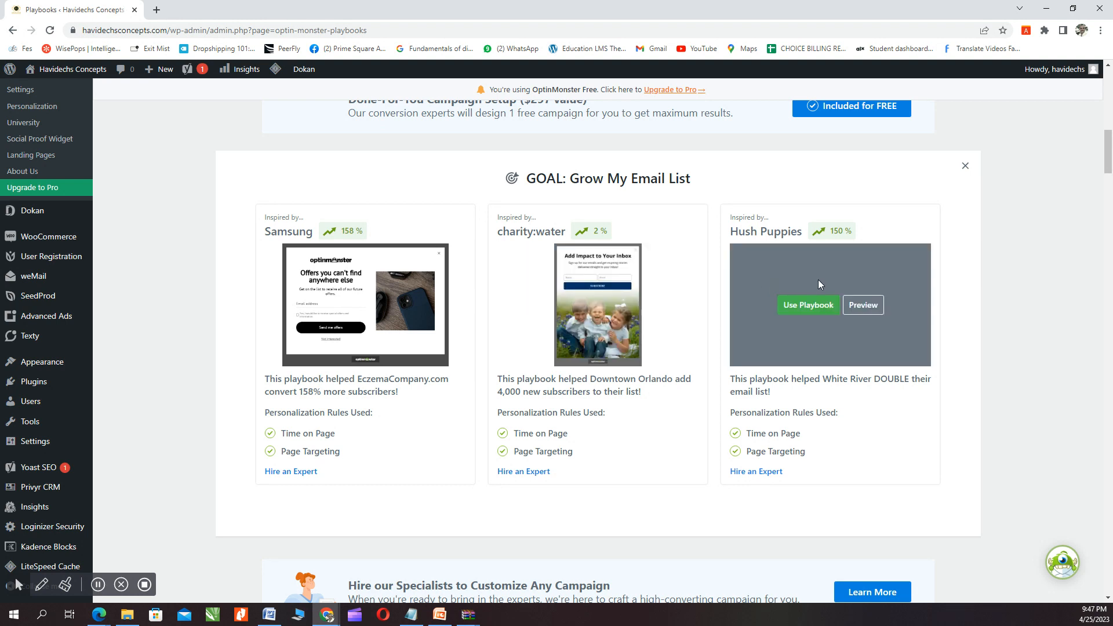
pyautogui.click(864, 307)
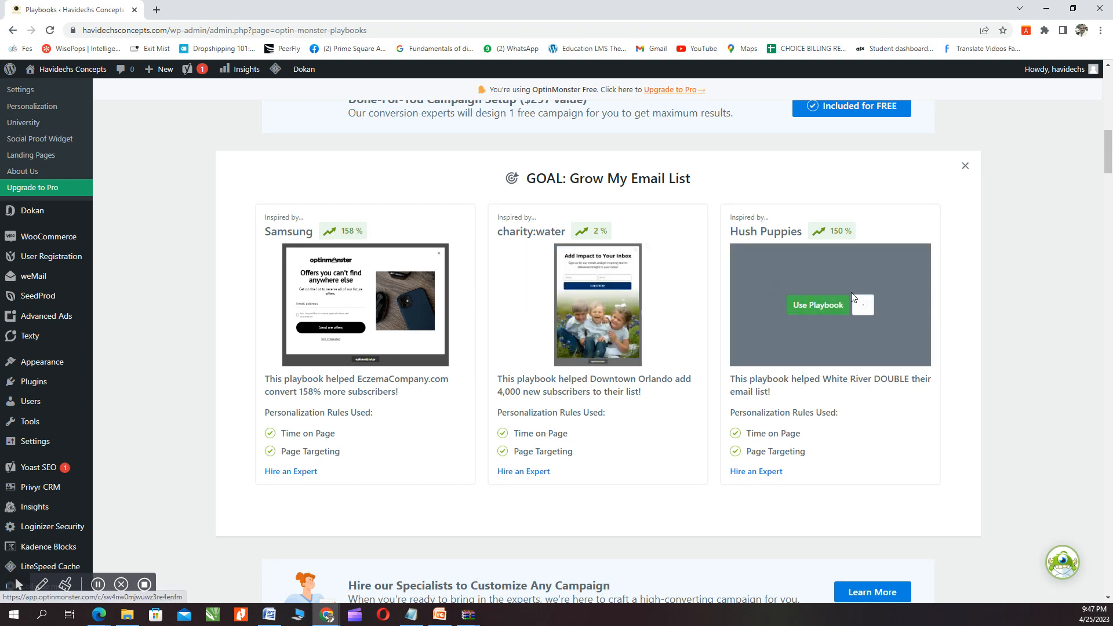
pyautogui.moveTo(595, 268)
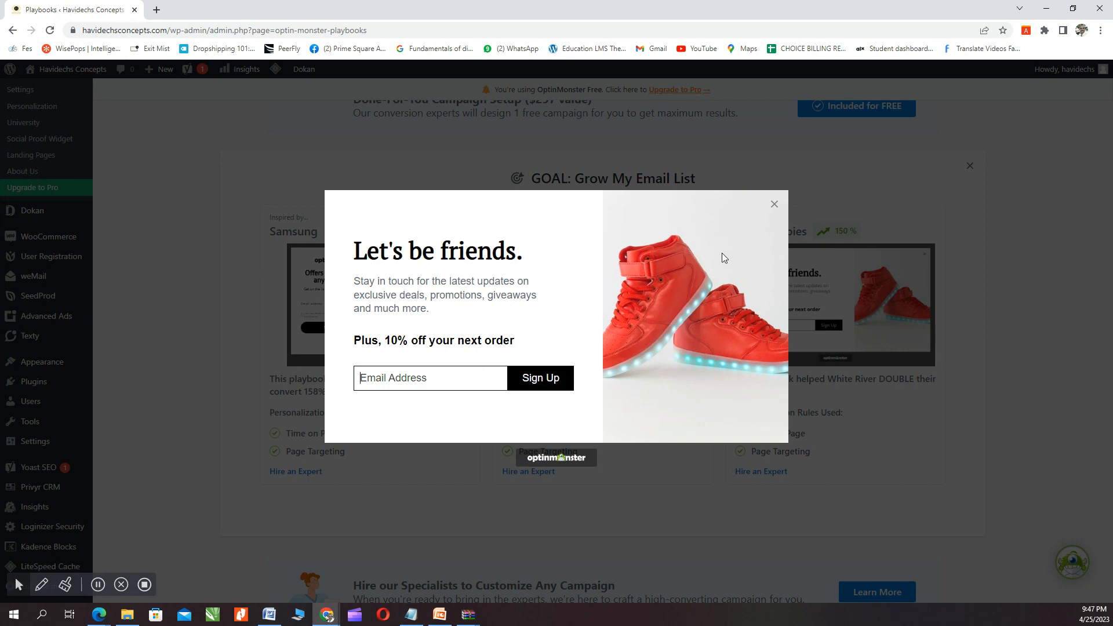
pyautogui.click(775, 206)
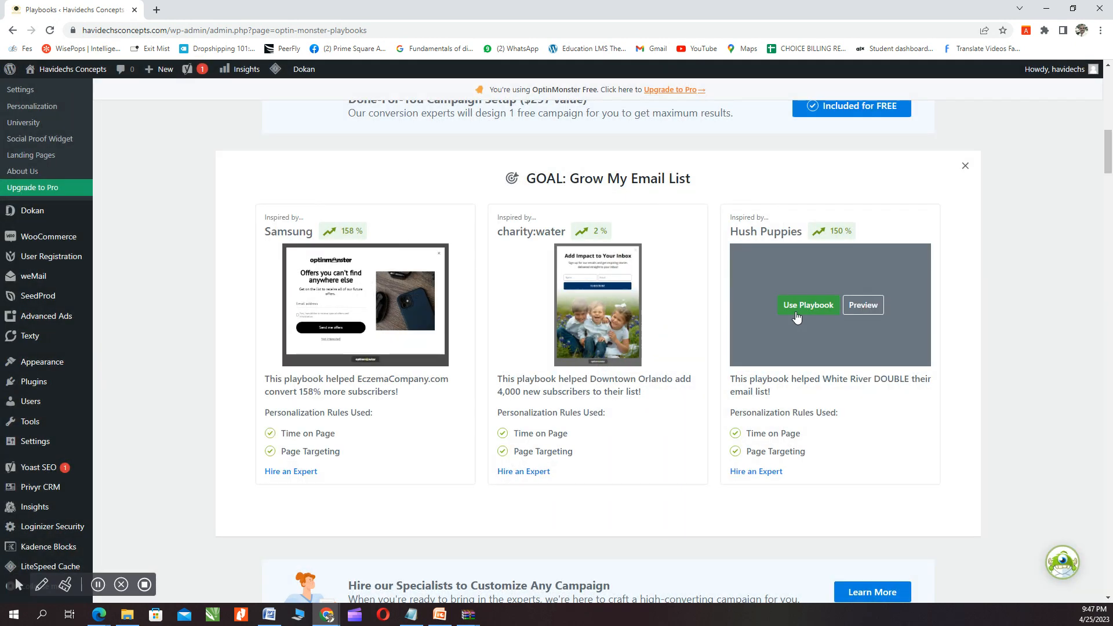
pyautogui.click(808, 306)
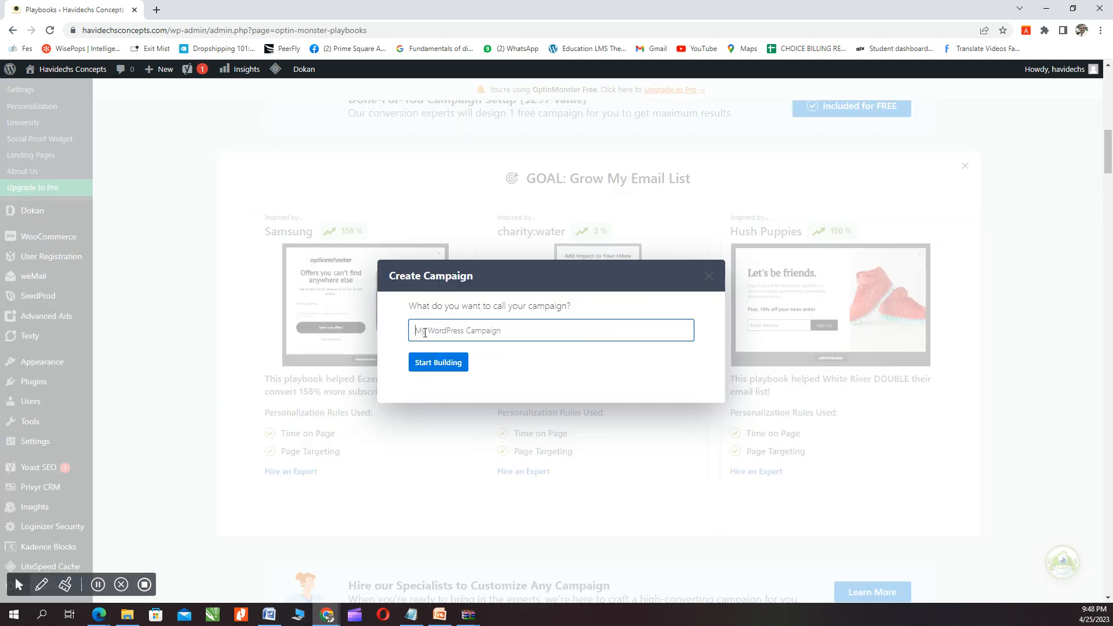
pyautogui.click(710, 277)
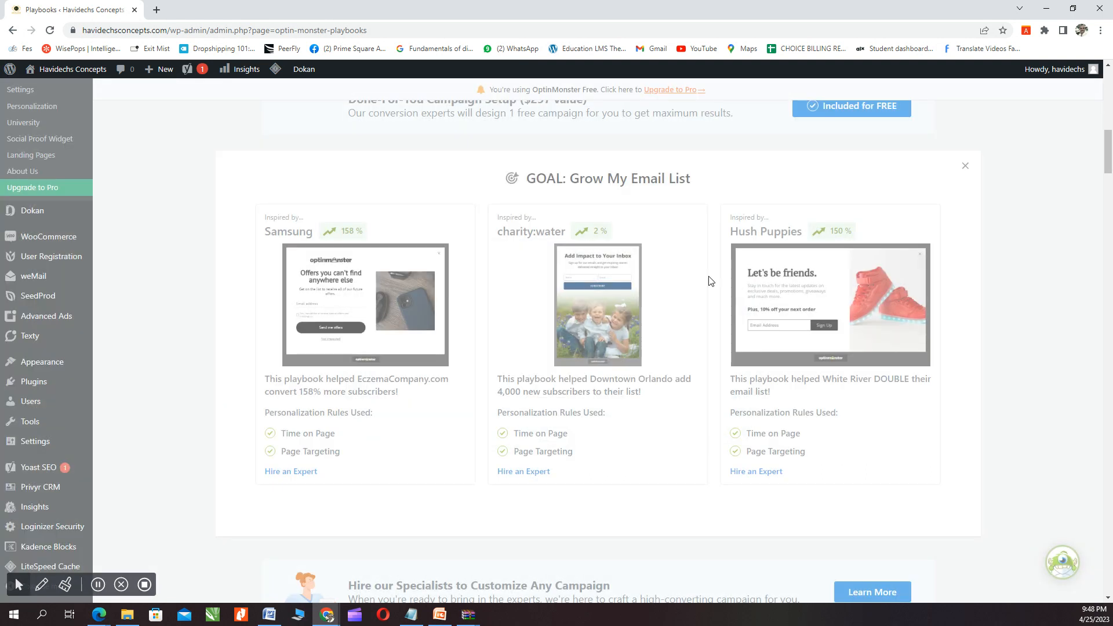
pyautogui.moveTo(772, 328)
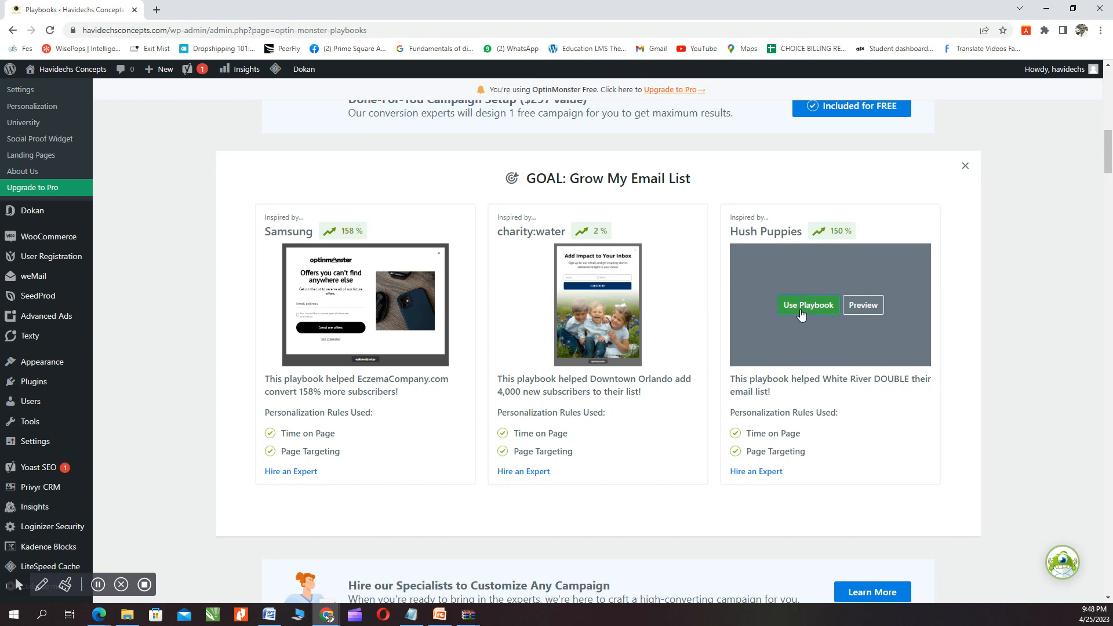
# Step: Compare the email list playbooks again by previewing the Hush Puppies and charity:water popups once more
pyautogui.scroll(-2, 452, 342)
pyautogui.scroll(3, 493, 341)
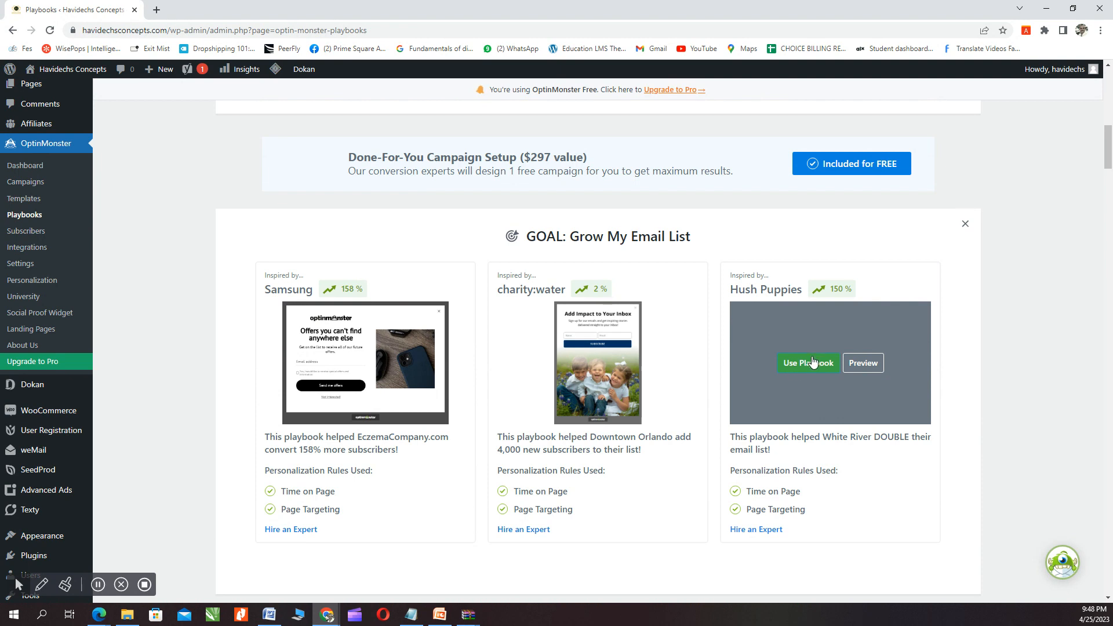
pyautogui.click(864, 364)
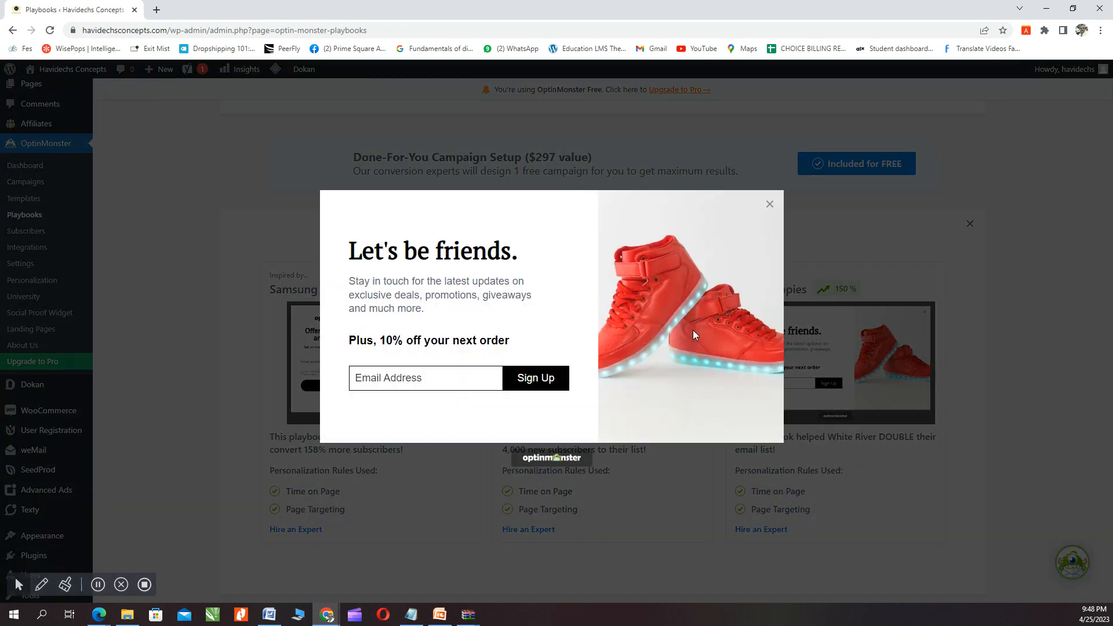
pyautogui.click(774, 204)
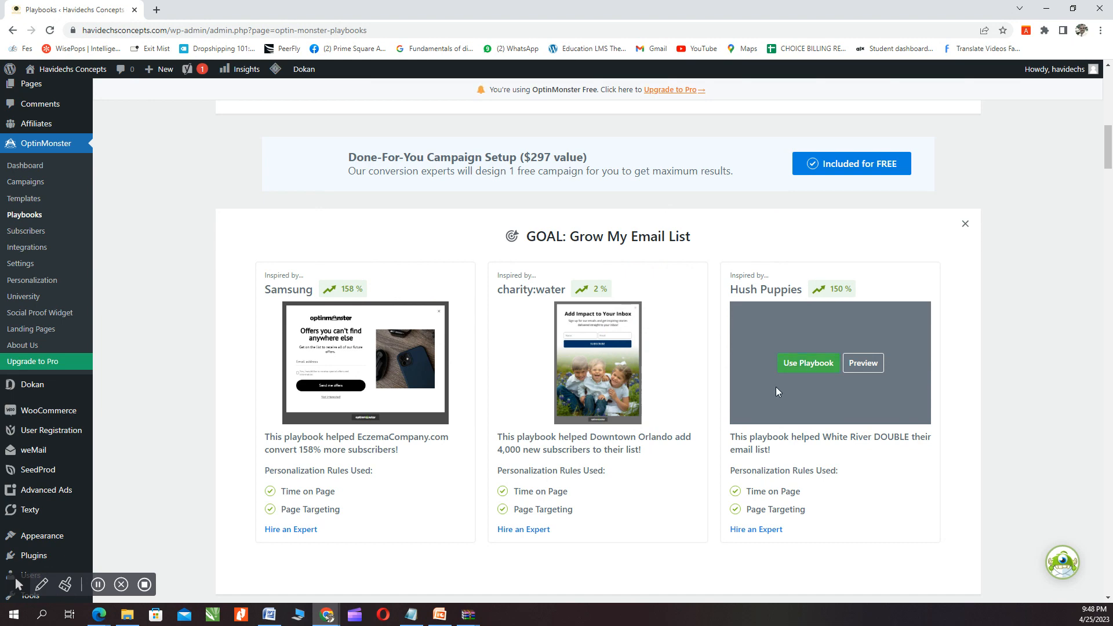
pyautogui.scroll(-3, 728, 414)
pyautogui.scroll(3, 724, 418)
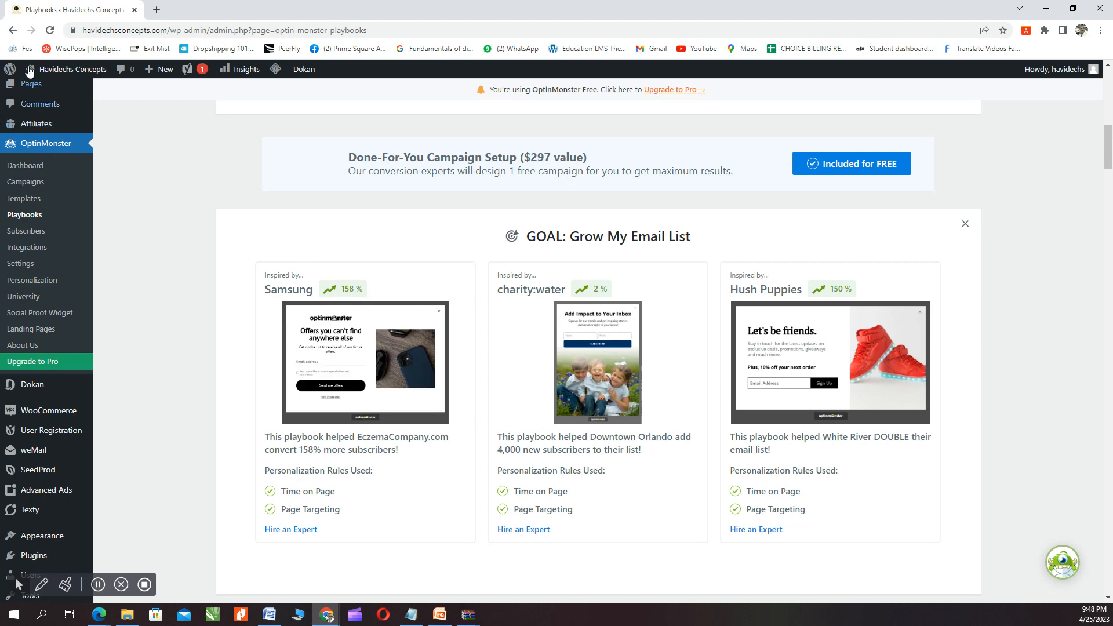
pyautogui.scroll(10, 365, 400)
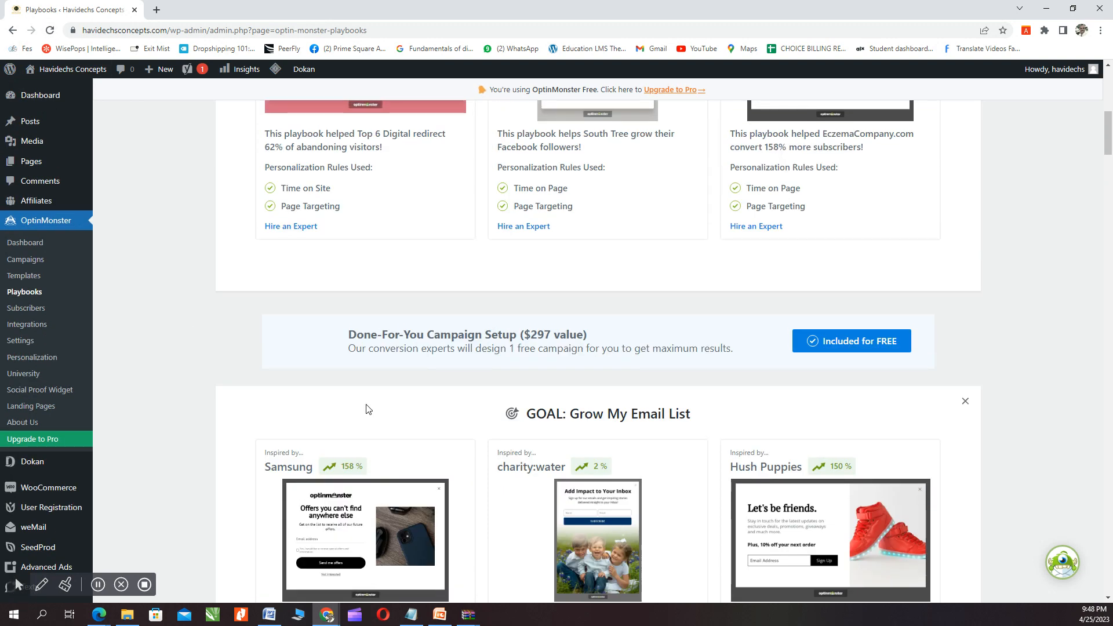
pyautogui.scroll(-9, 367, 405)
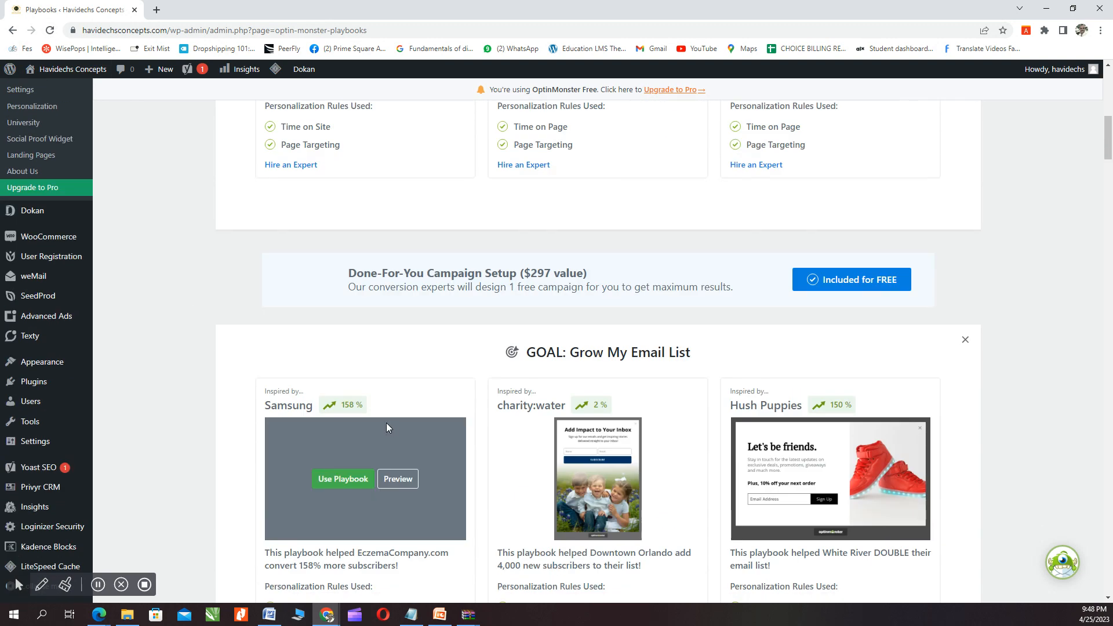
pyautogui.click(628, 306)
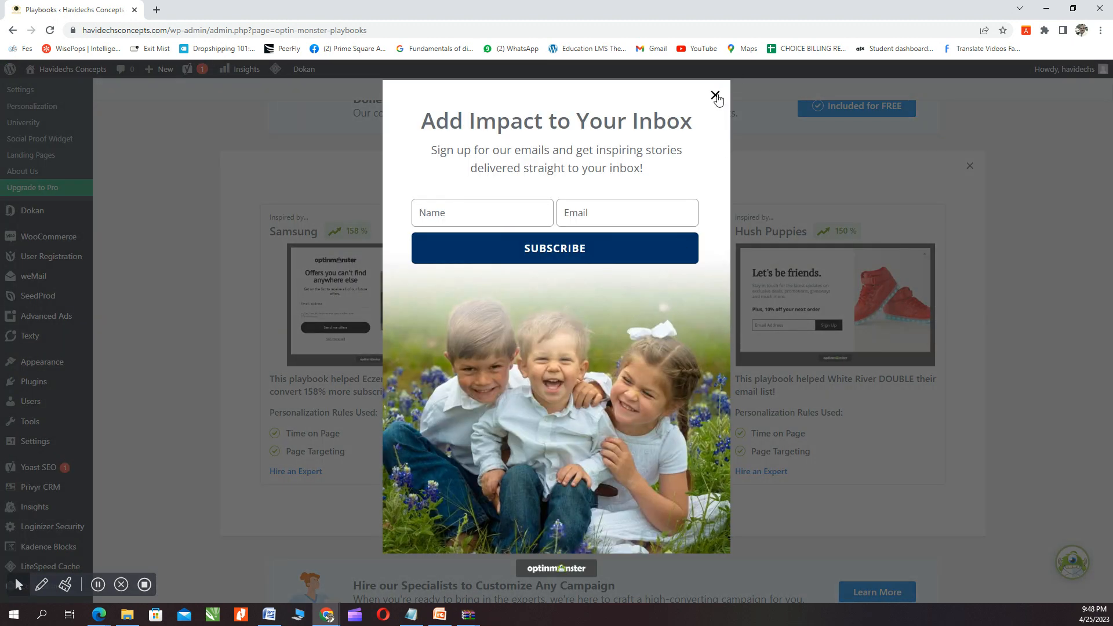
pyautogui.click(716, 95)
# Step: Create a campaign from the charity:water playbook, name it "my first camp" and start building it
pyautogui.click(567, 315)
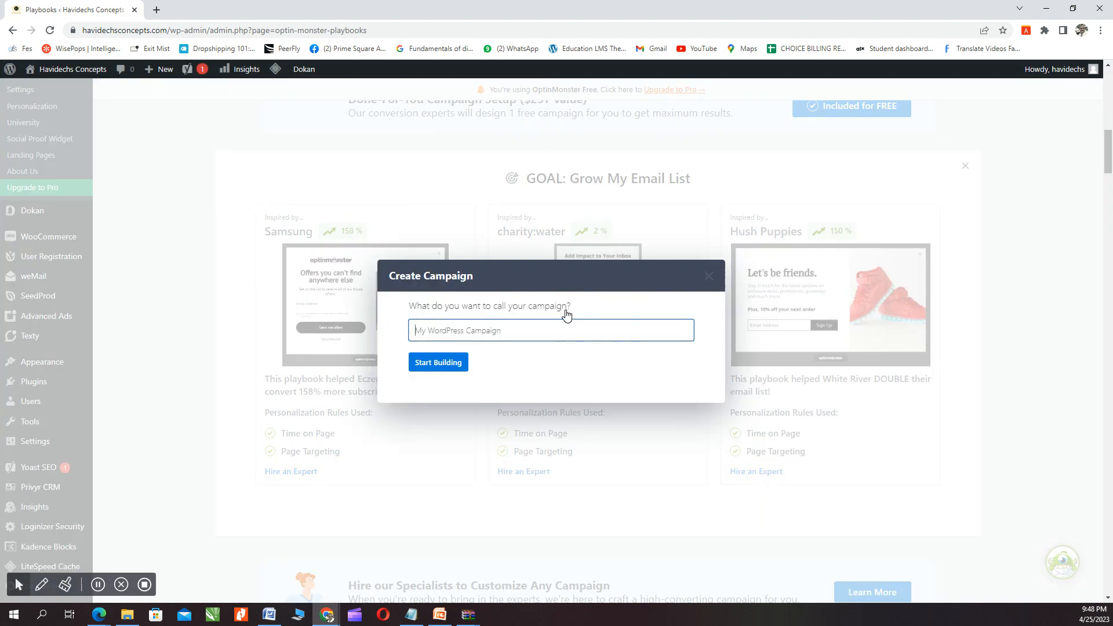
pyautogui.click(428, 332)
pyautogui.write('m')
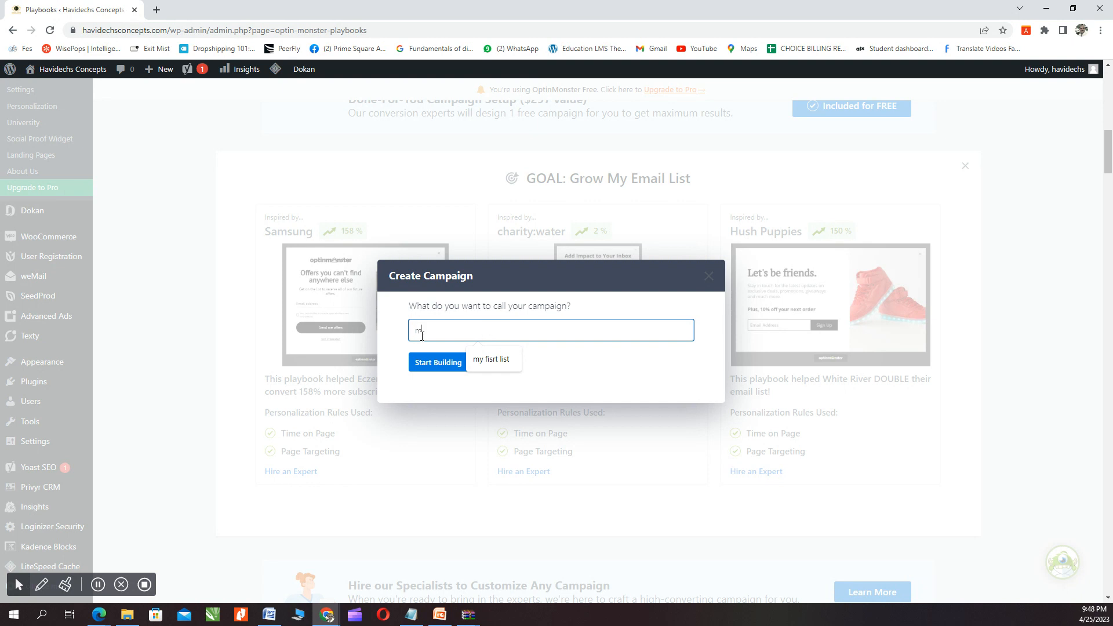
pyautogui.write('y first camp')
pyautogui.click(436, 365)
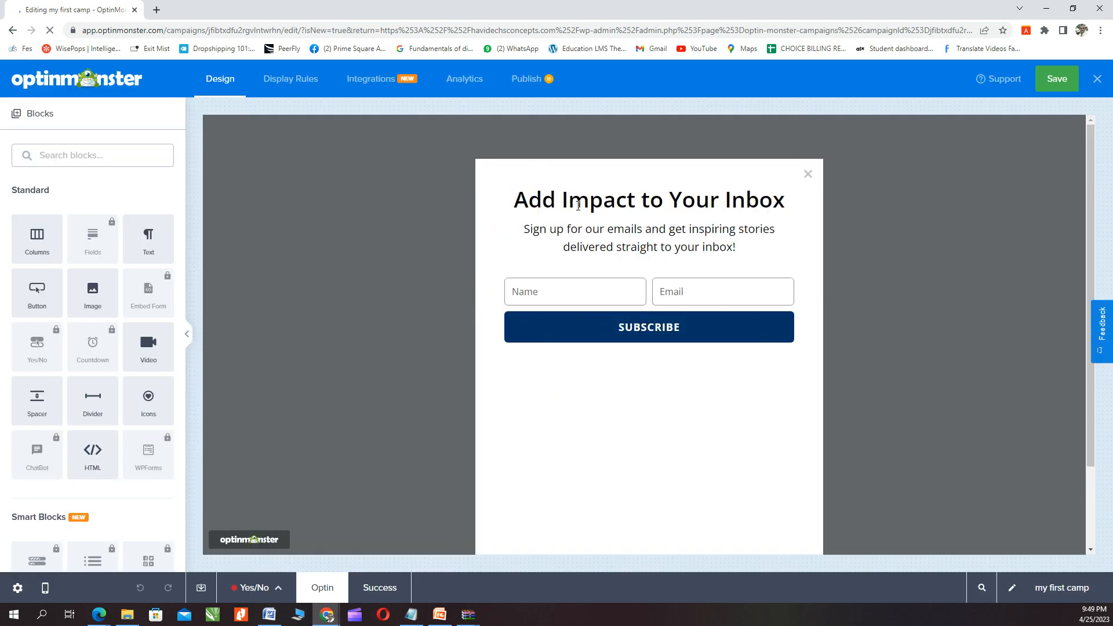
# Step: Examine the editing options for the popup's heading, description text and subscribe button
pyautogui.click(531, 202)
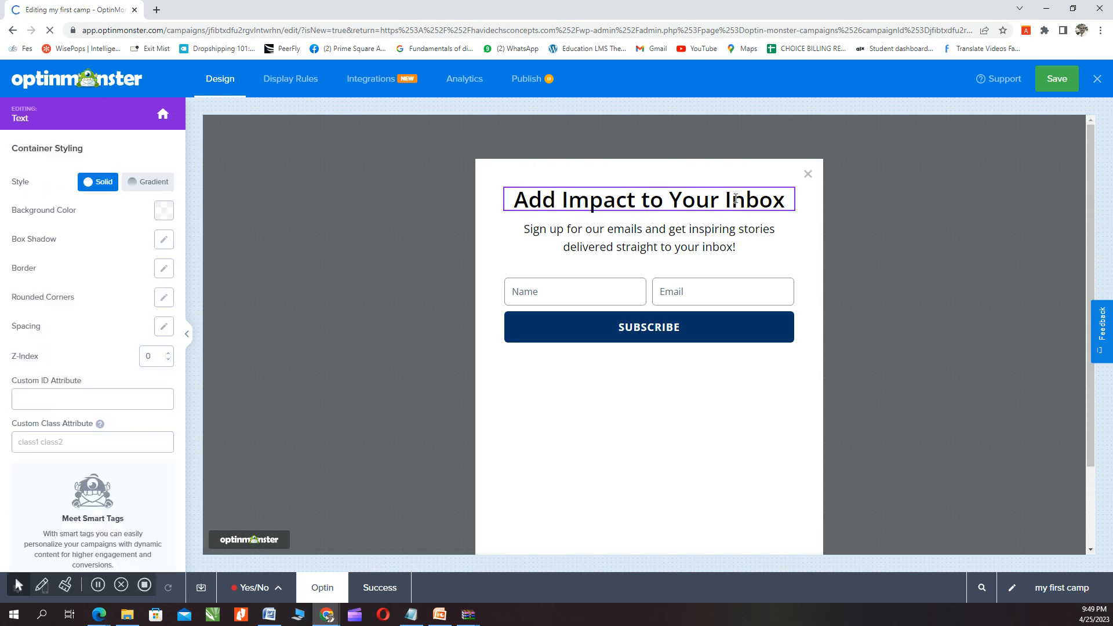
pyautogui.click(641, 203)
pyautogui.click(615, 246)
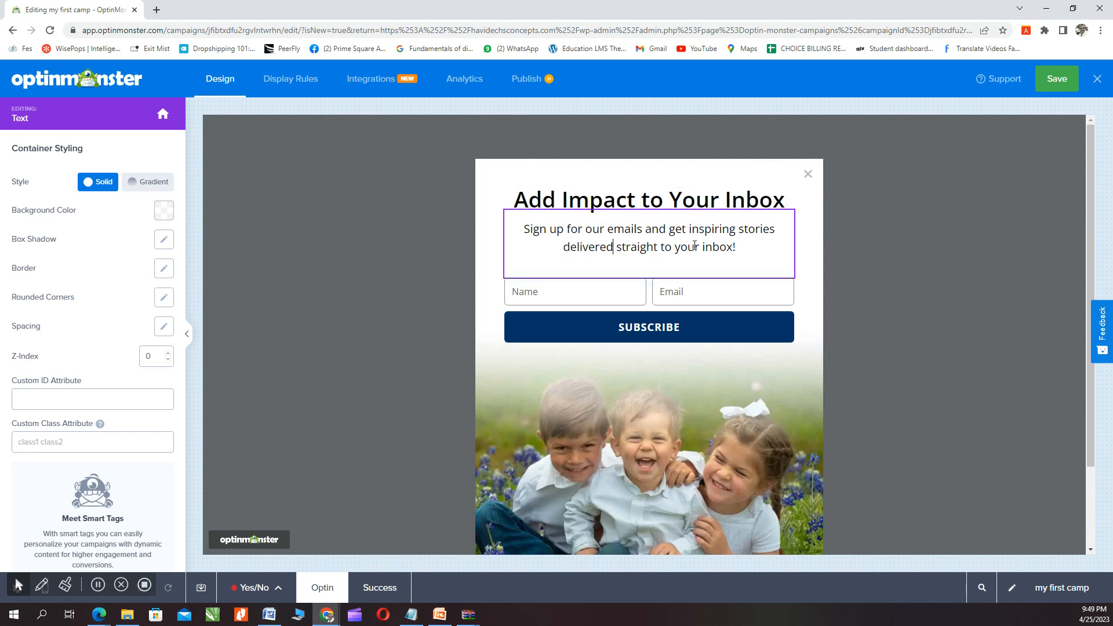
pyautogui.click(657, 340)
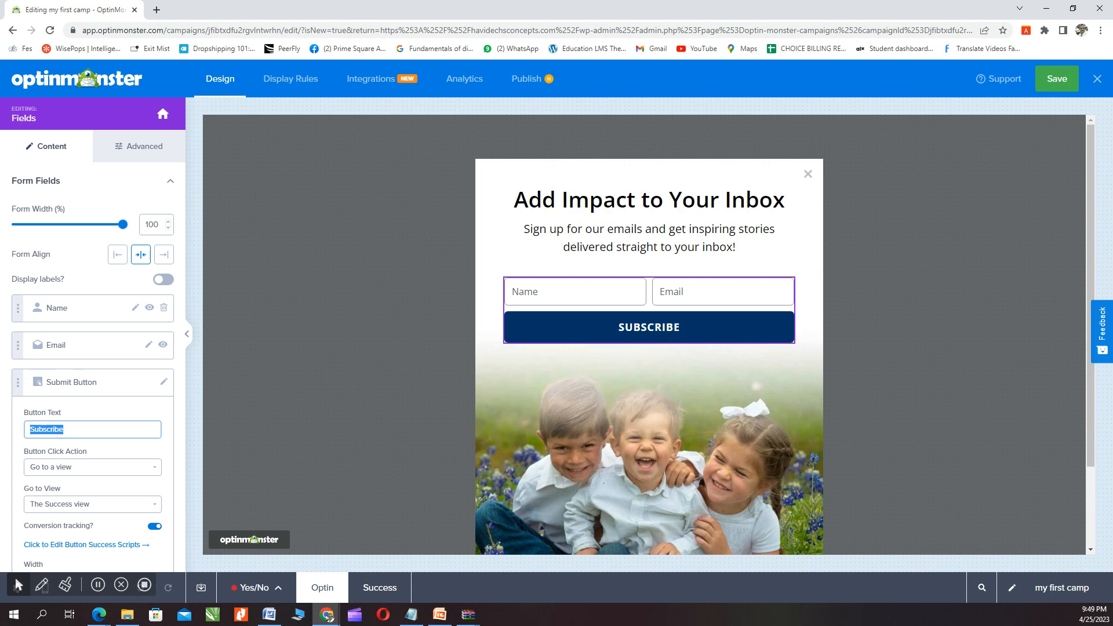
pyautogui.scroll(-1, 606, 487)
pyautogui.scroll(-1, 606, 487)
# Step: Delete the popup's background photo of children and upload "WhatsApp Image 2023-04-25 at 12.09.46 PM" from Downloads to replace it
pyautogui.click(631, 398)
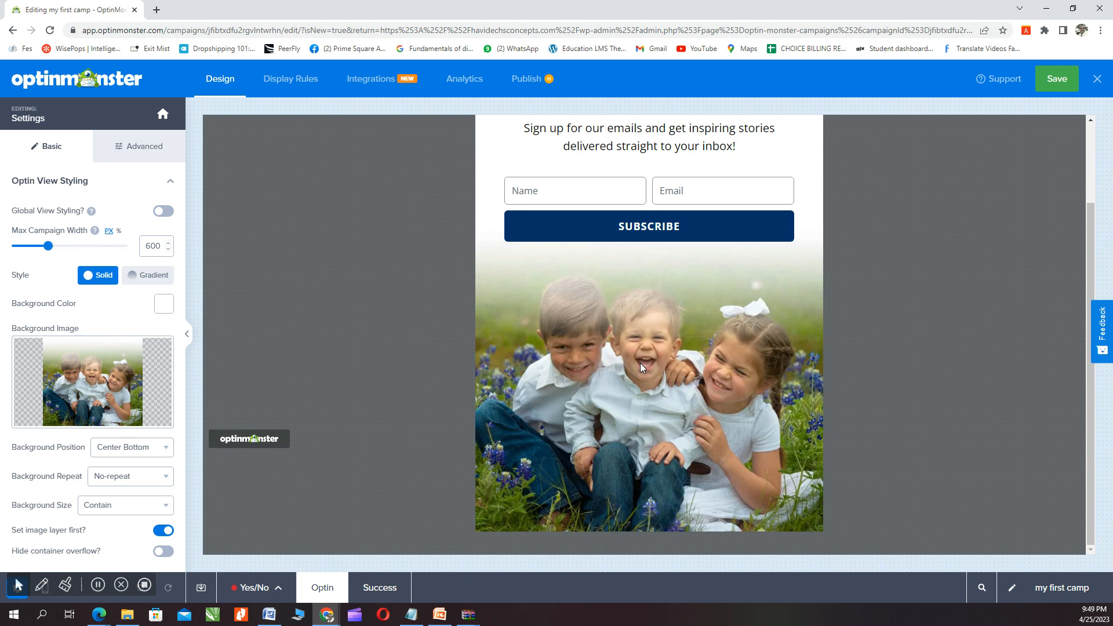
pyautogui.moveTo(93, 384)
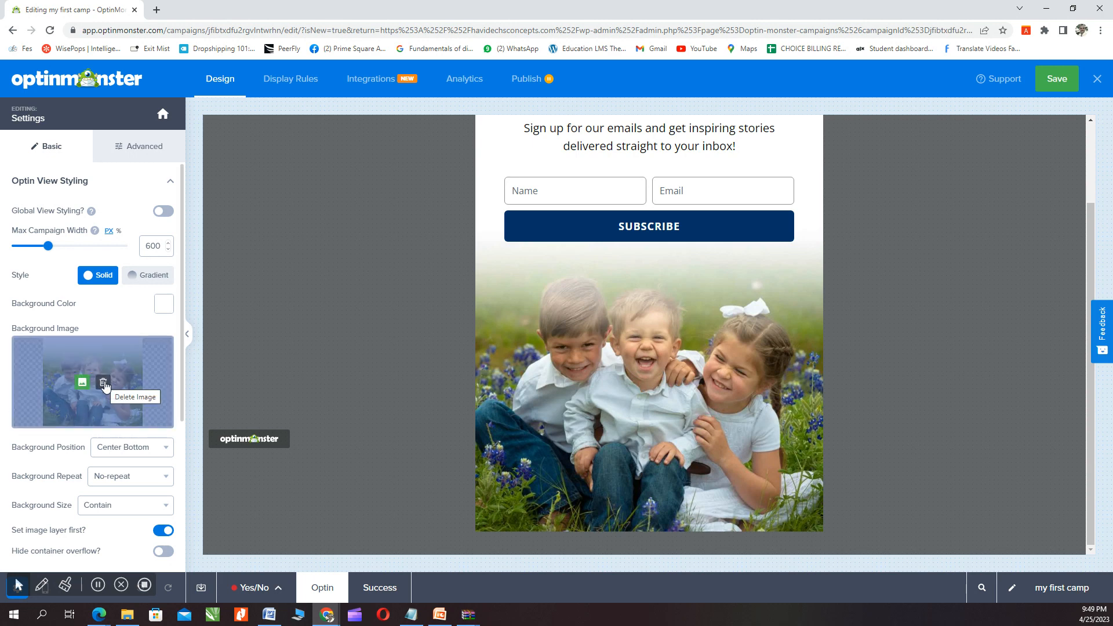
pyautogui.click(103, 384)
pyautogui.click(90, 387)
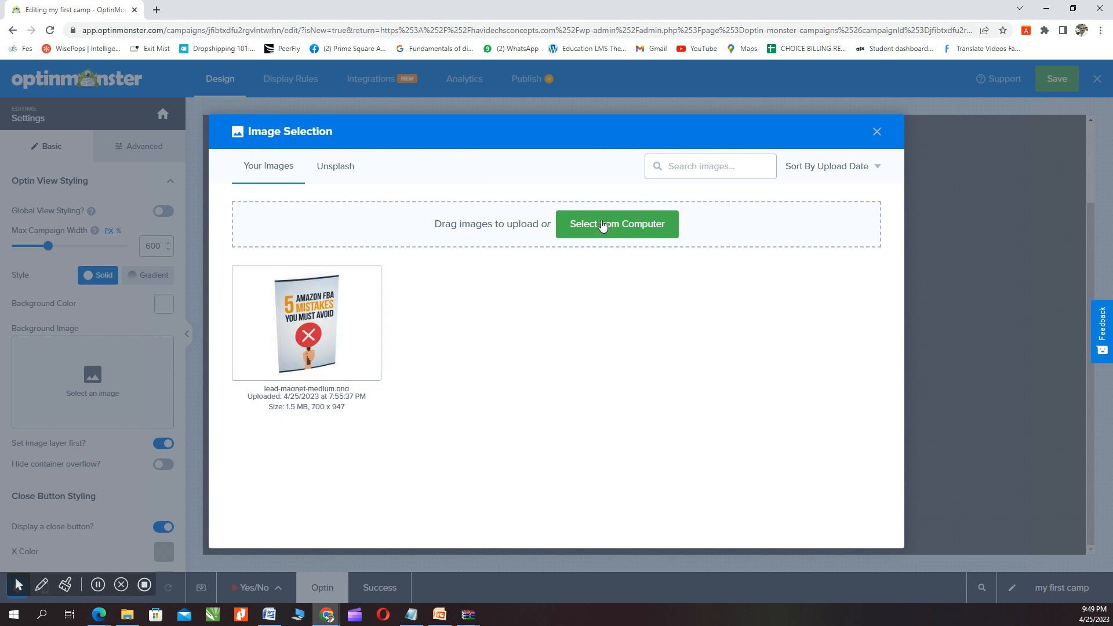
pyautogui.click(606, 229)
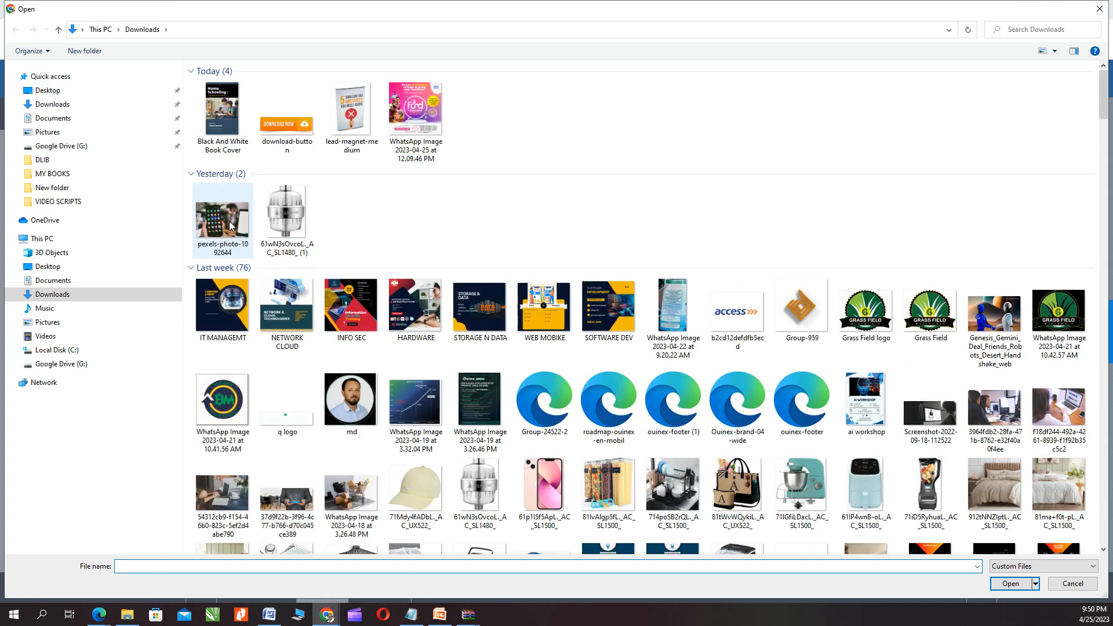
pyautogui.doubleClick(423, 108)
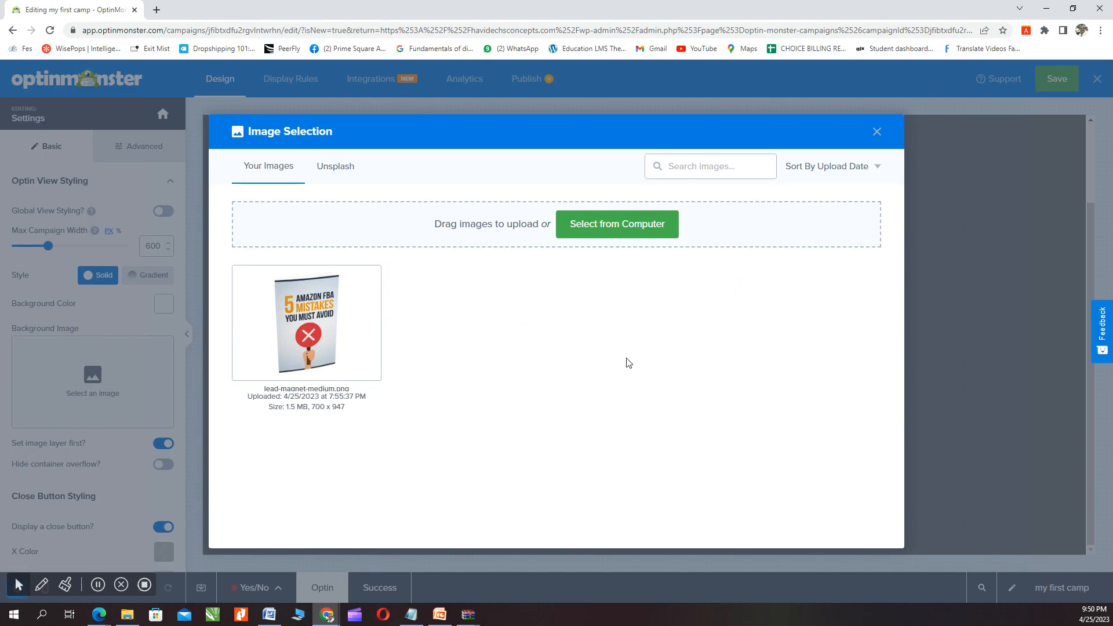
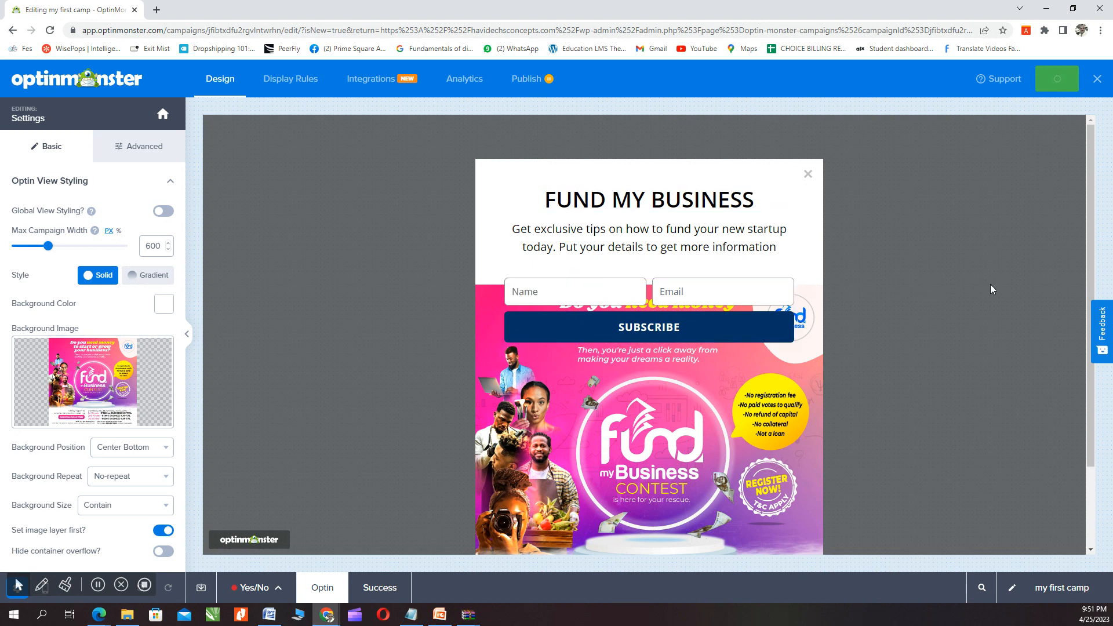
# Step: Review the redesigned popup, and examine the campaign's publish settings down to the embed code
pyautogui.scroll(-3, 962, 285)
pyautogui.scroll(3, 881, 276)
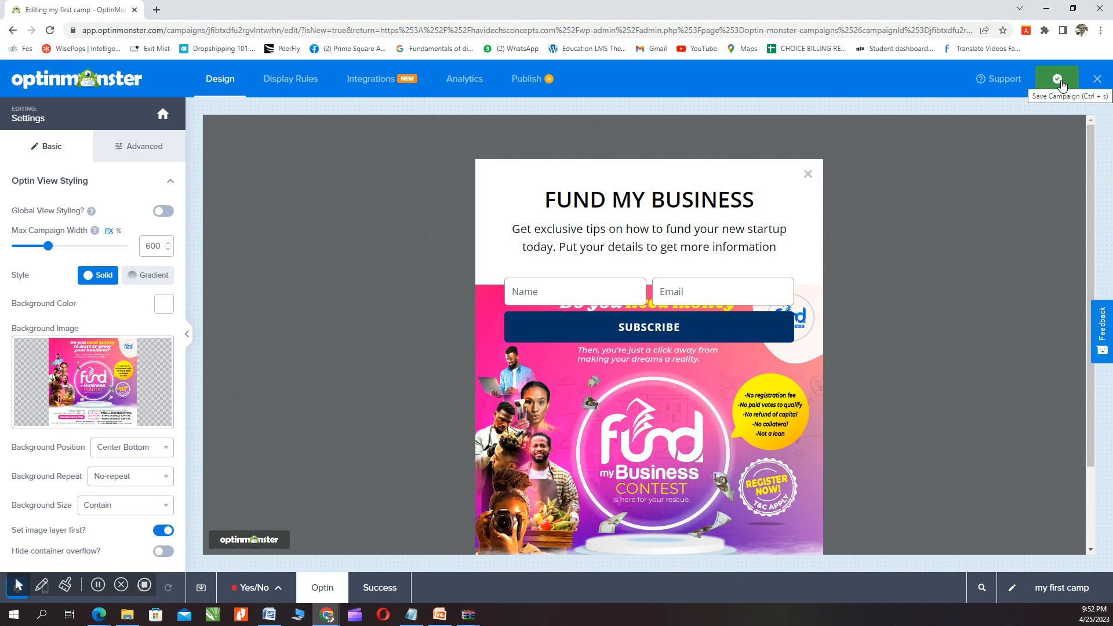
pyautogui.click(523, 86)
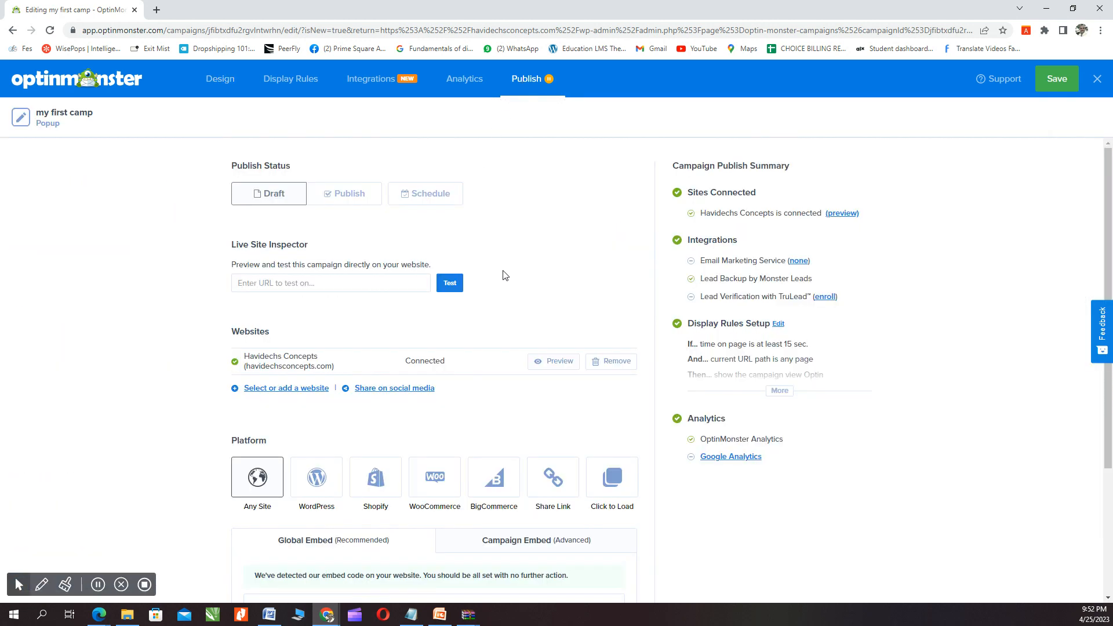
pyautogui.scroll(-1, 556, 275)
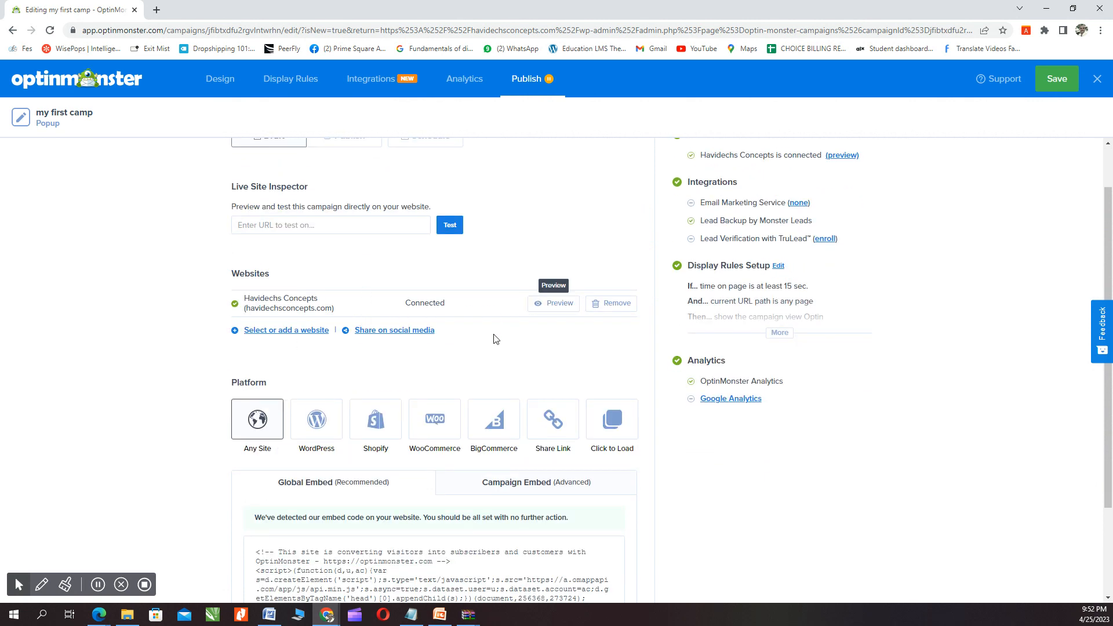
pyautogui.scroll(1, 495, 341)
pyautogui.scroll(-2, 495, 338)
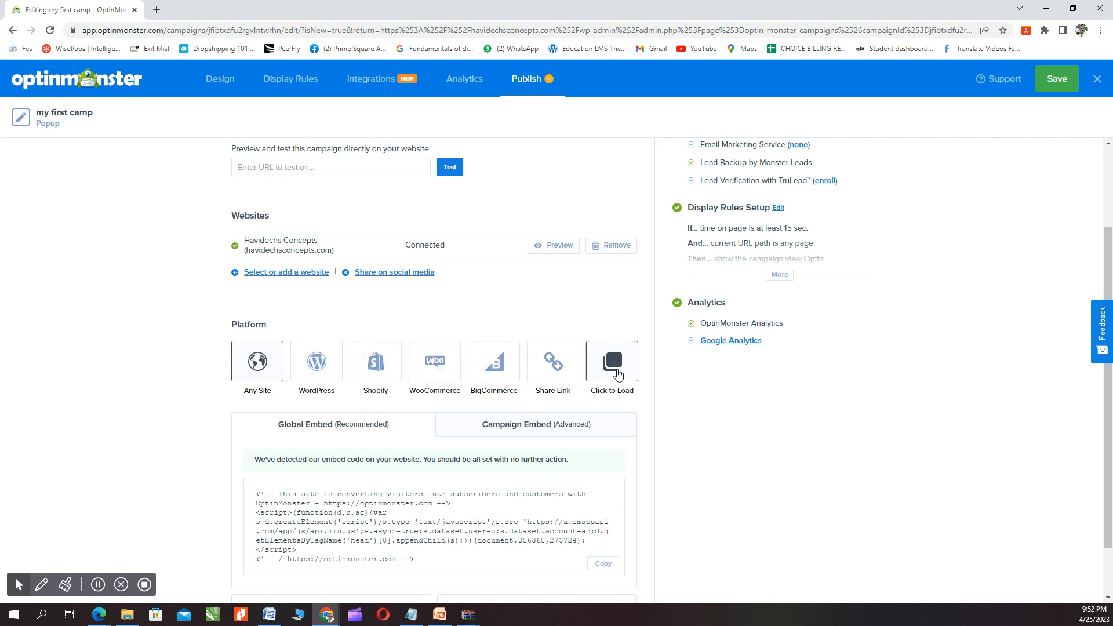
pyautogui.scroll(-1, 614, 377)
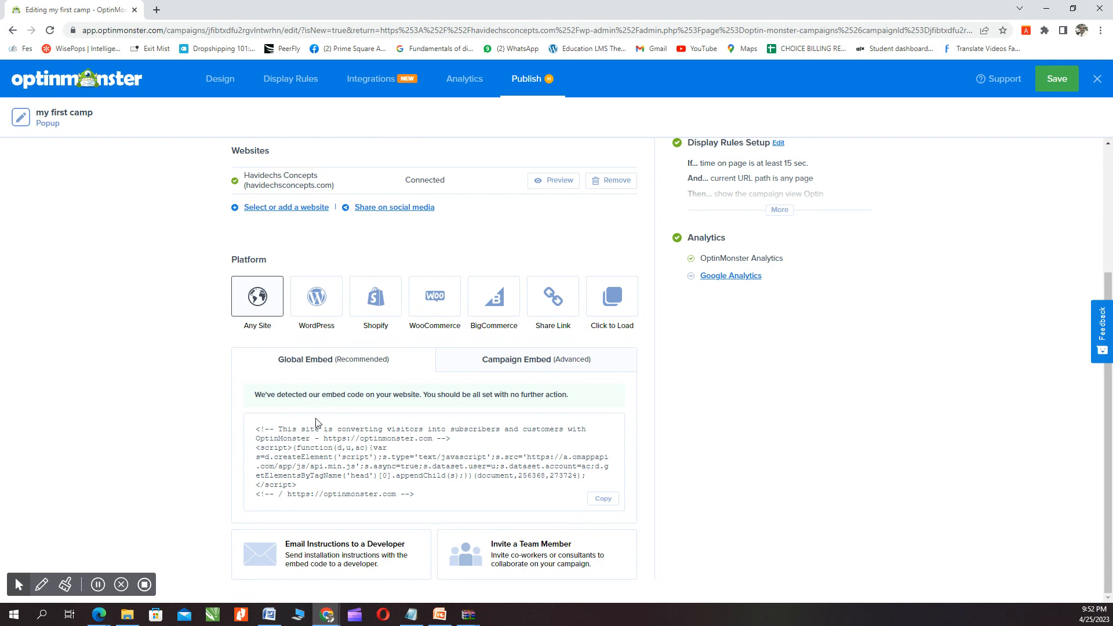
# Step: Select and copy the entire Global Embed code for the campaign
pyautogui.click(308, 454)
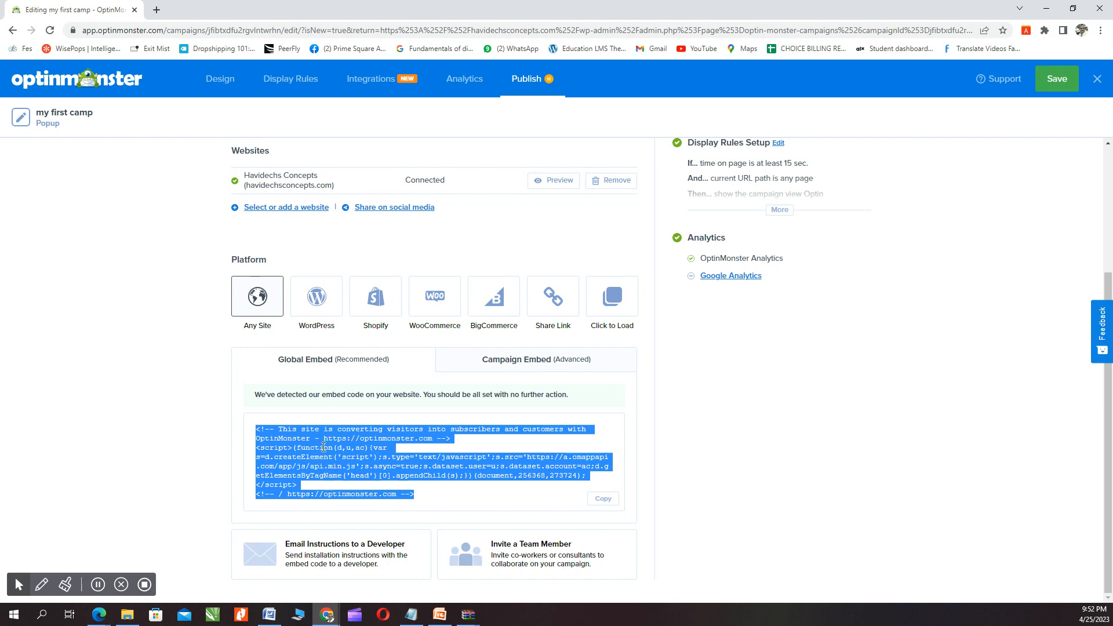
pyautogui.rightClick(323, 447)
pyautogui.click(335, 453)
# Step: Examine the publish status, connected website, platform choices and Global Embed section of the publish settings
pyautogui.scroll(2, 321, 482)
pyautogui.scroll(-1, 306, 550)
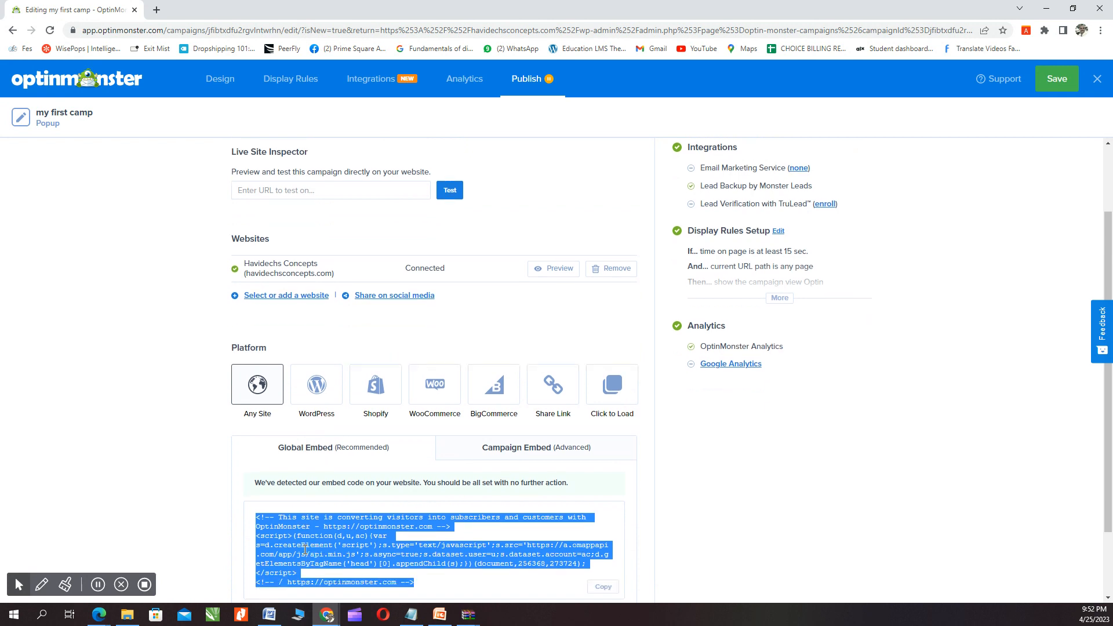
pyautogui.scroll(-2, 305, 550)
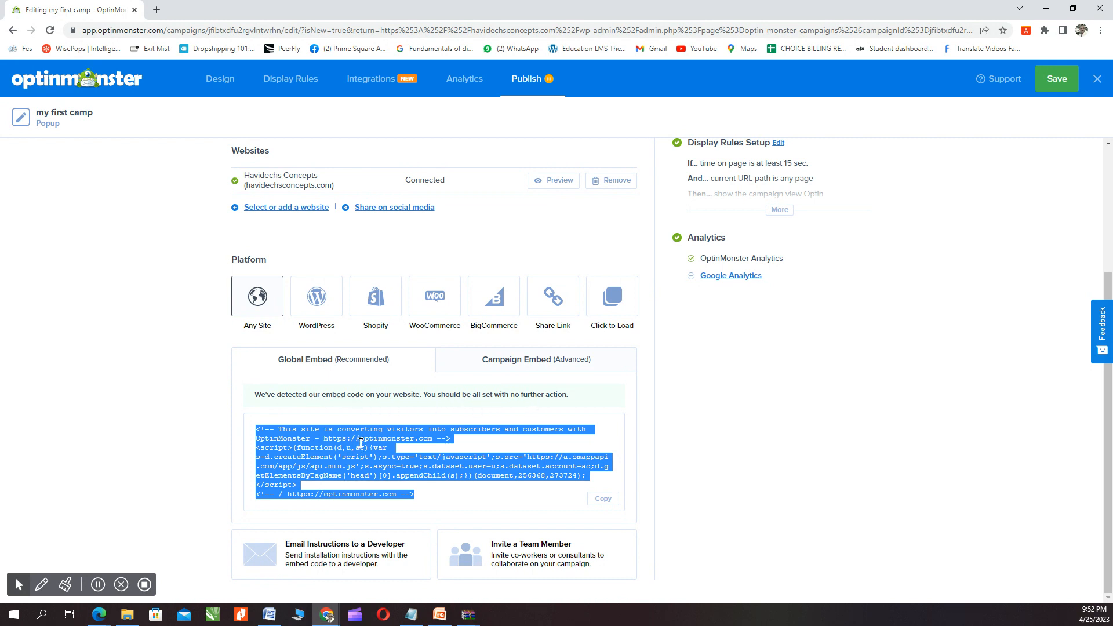
pyautogui.scroll(1, 362, 445)
pyautogui.scroll(3, 362, 442)
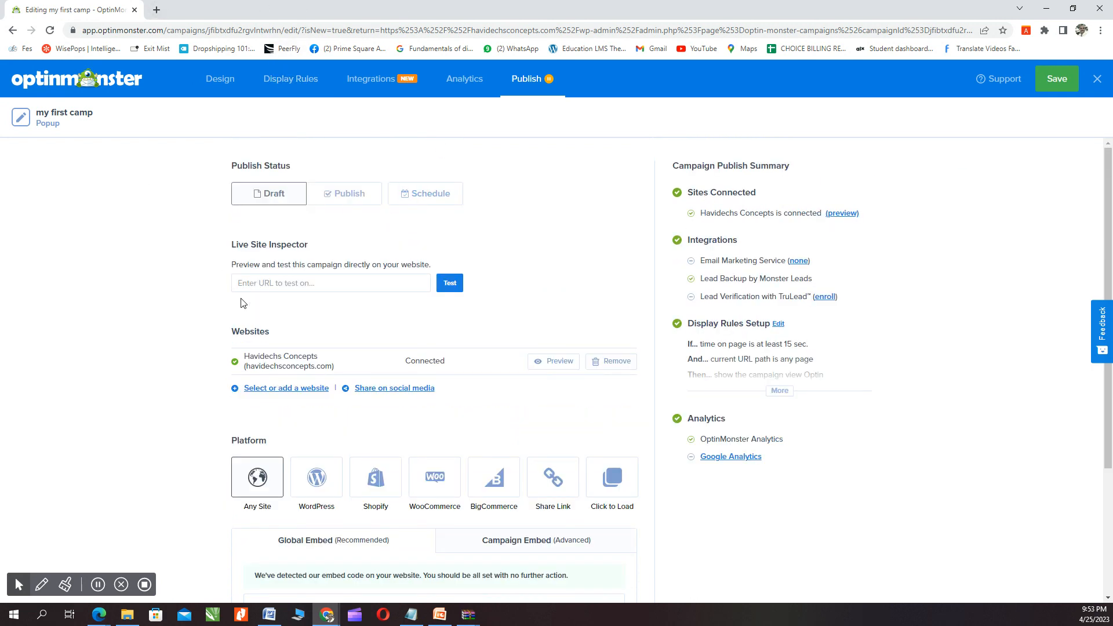
pyautogui.scroll(-3, 266, 319)
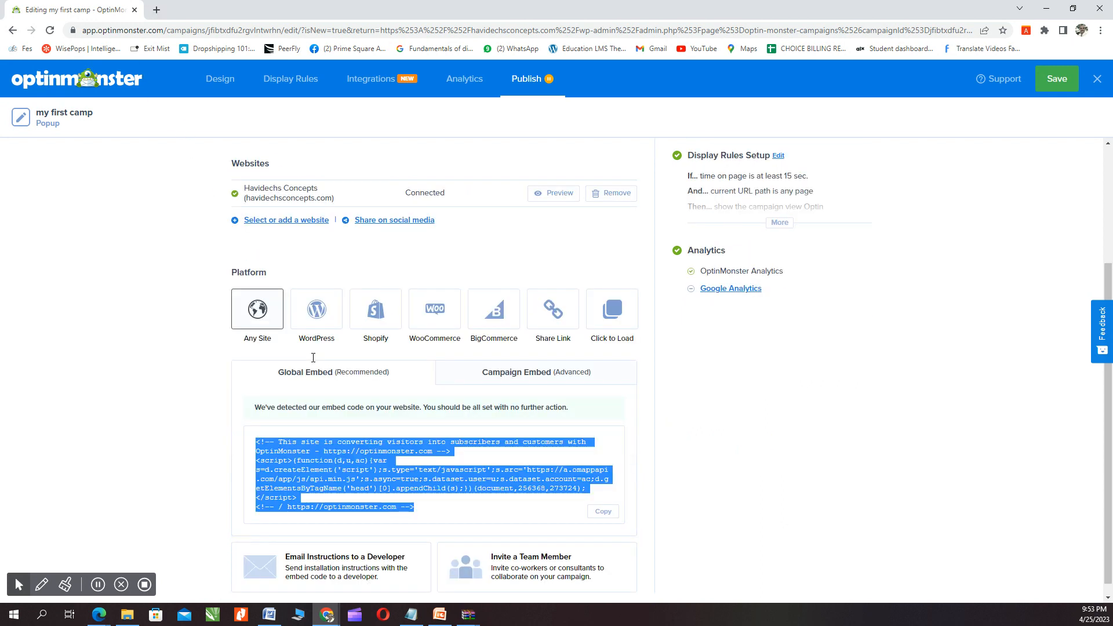
pyautogui.scroll(3, 307, 390)
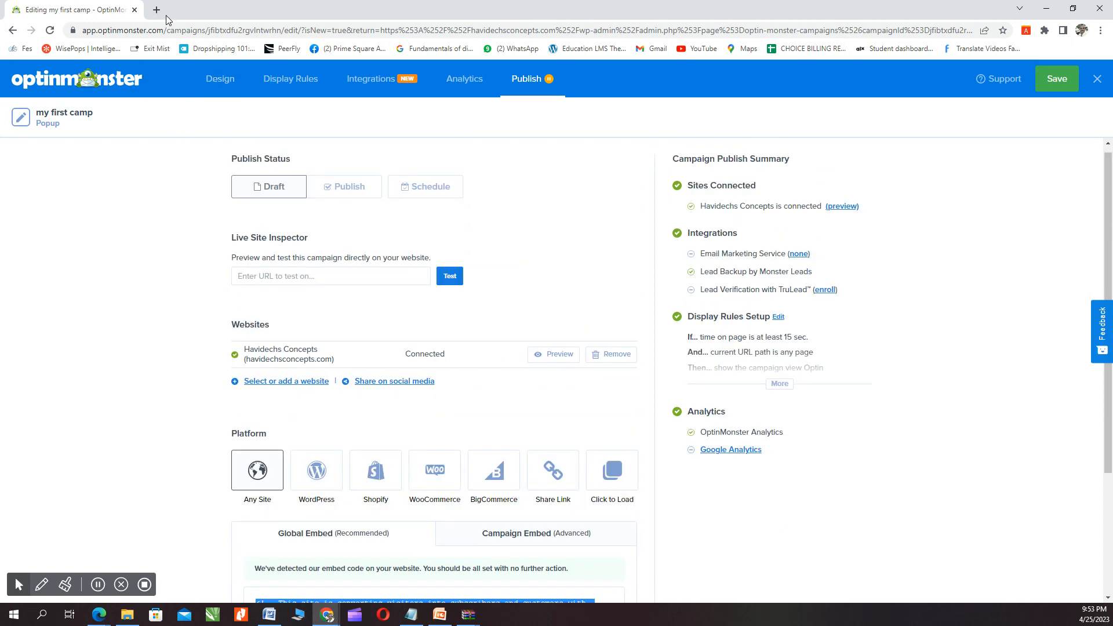
pyautogui.scroll(-3, 250, 387)
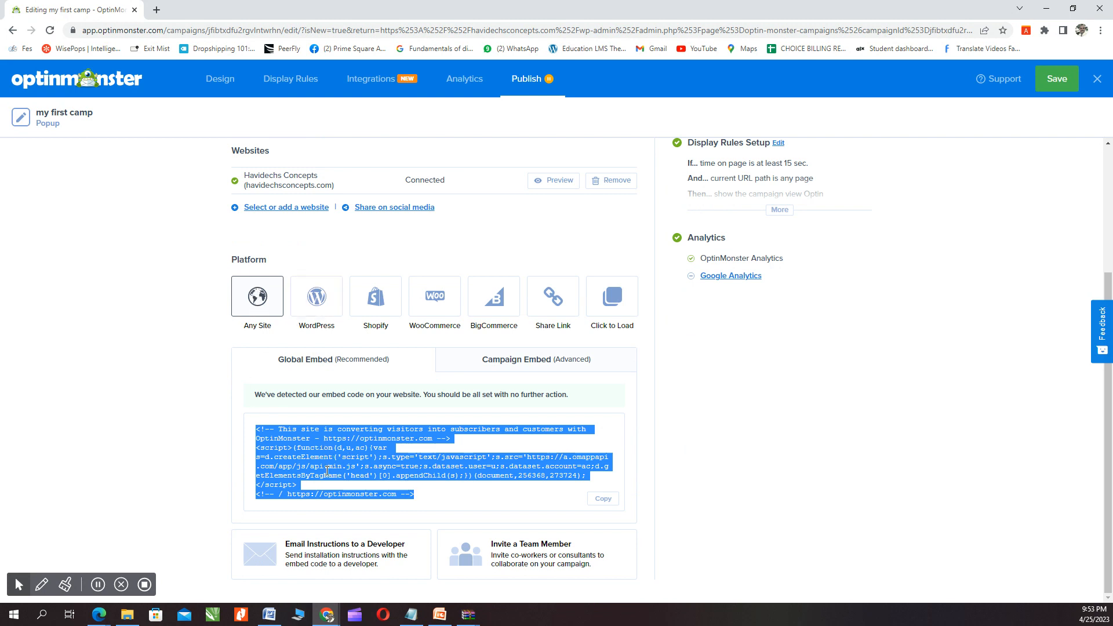
pyautogui.scroll(3, 327, 471)
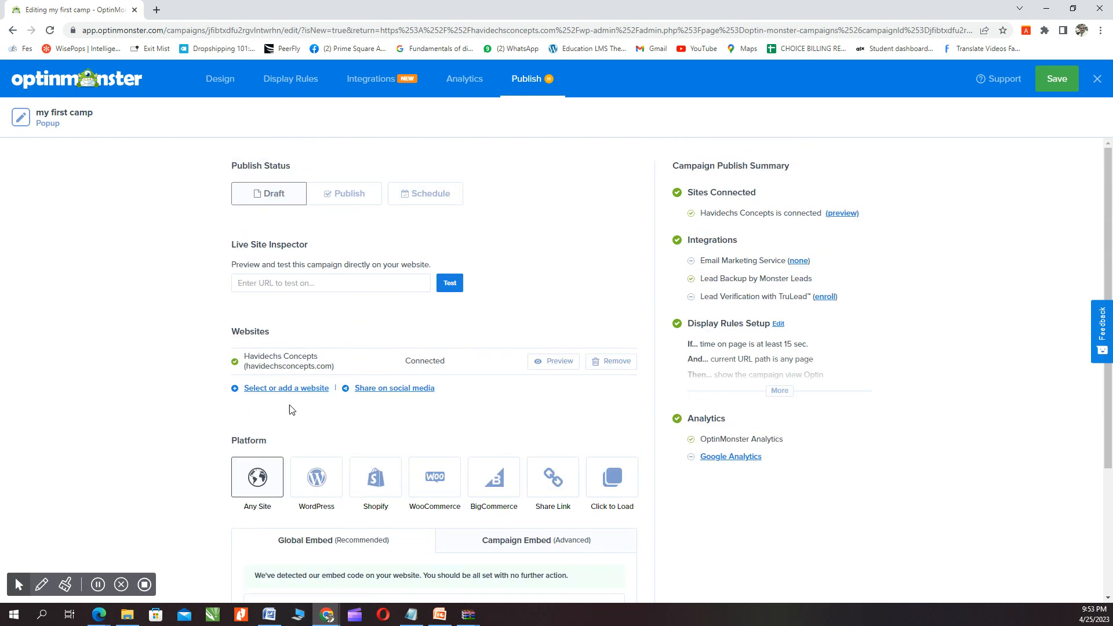
# Step: Load havidechsconcepts.com in a new browser tab
pyautogui.click(156, 10)
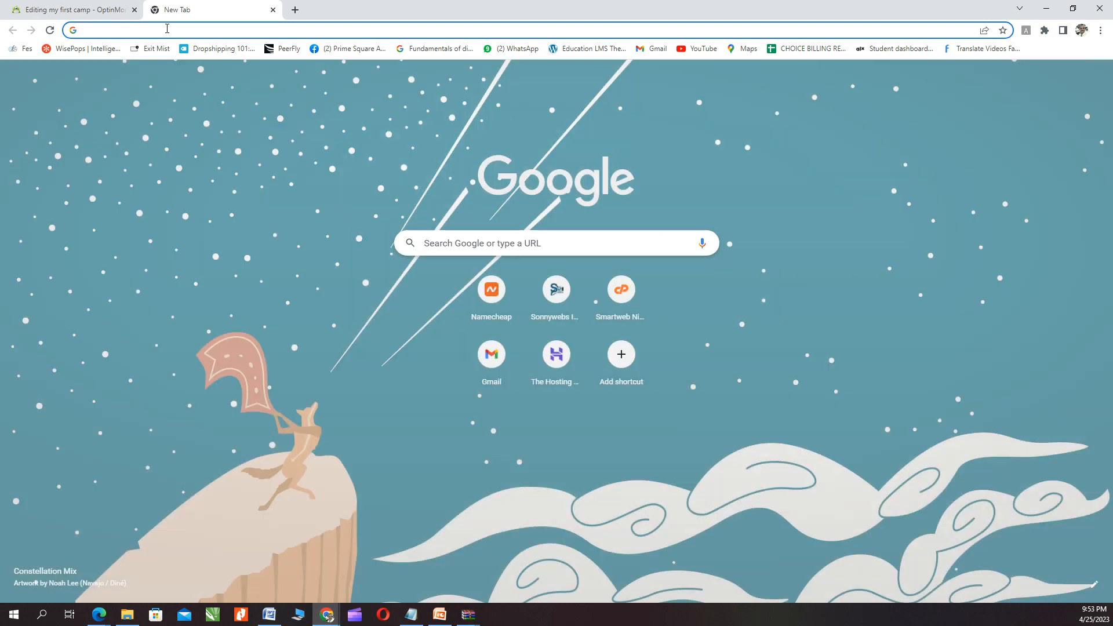
pyautogui.write('havidechsconcepts.com')
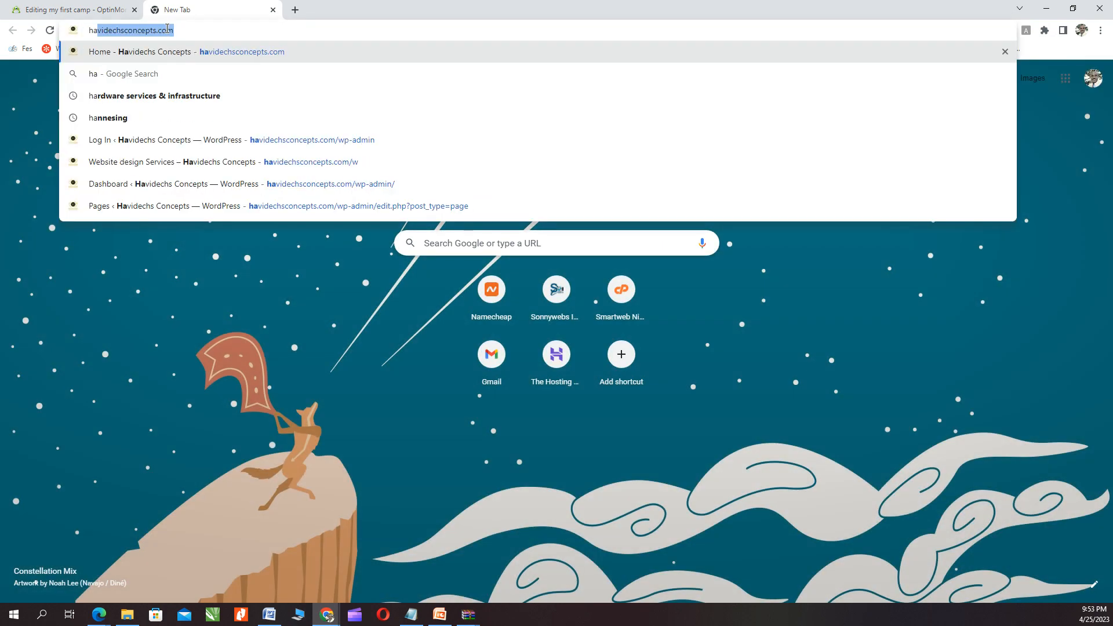
pyautogui.press('Return')
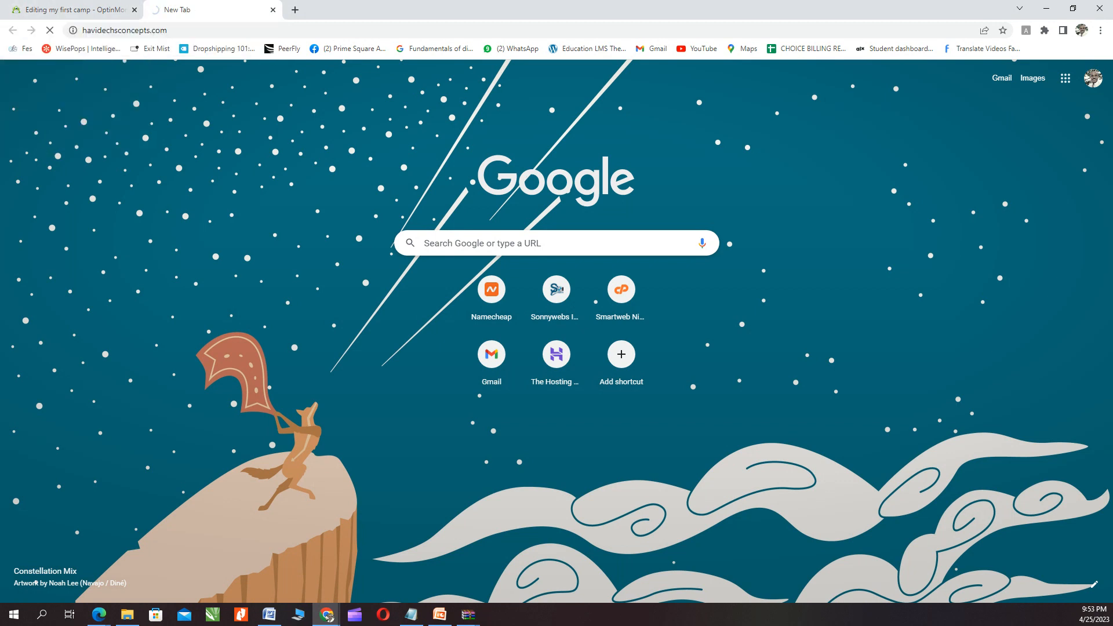
# Step: Return to the OptinMonster campaign's publish settings and review the platform options and embed code again
pyautogui.click(78, 9)
pyautogui.click(185, 9)
pyautogui.click(78, 9)
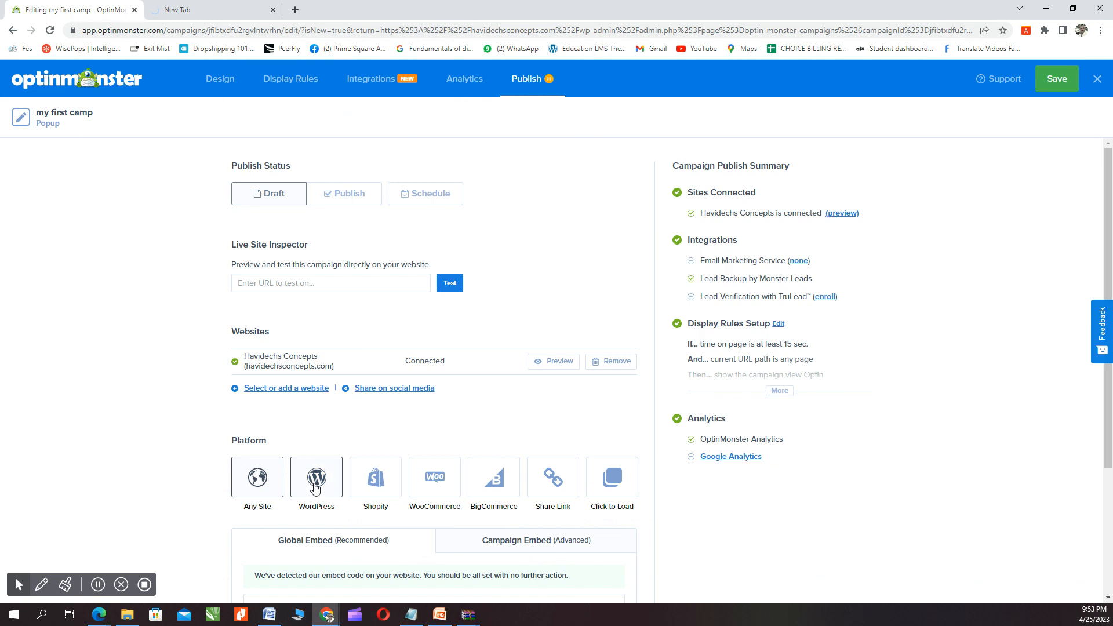
pyautogui.scroll(-2, 315, 484)
pyautogui.click(315, 484)
pyautogui.scroll(-1, 315, 483)
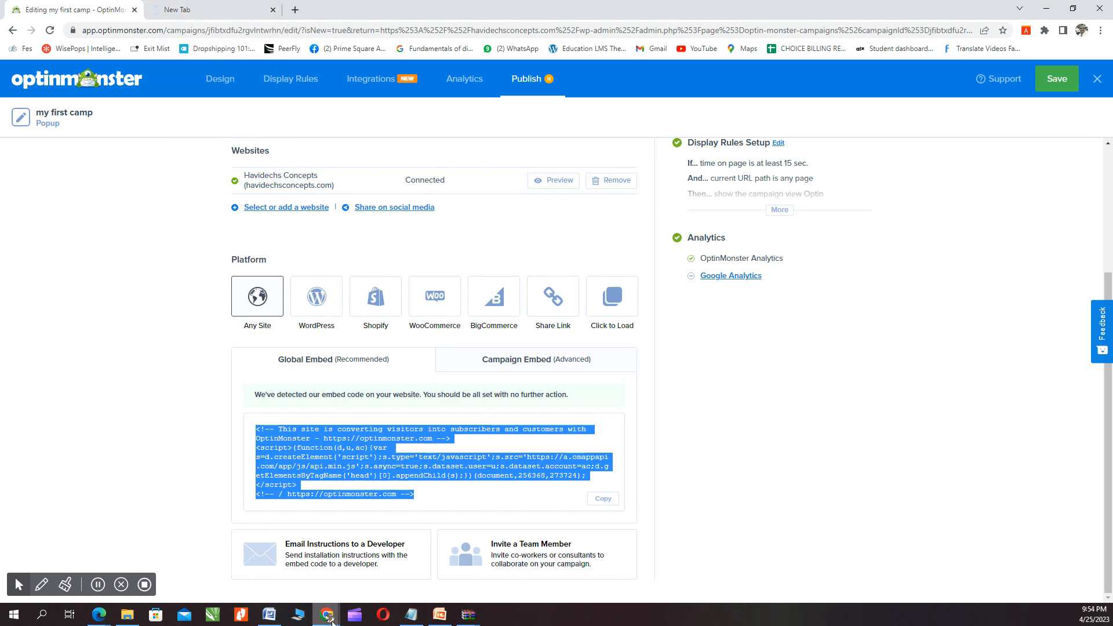
# Step: Switch to the browser window showing the congrats page and look over its ebook cover and download button
pyautogui.moveTo(332, 622)
pyautogui.click(207, 564)
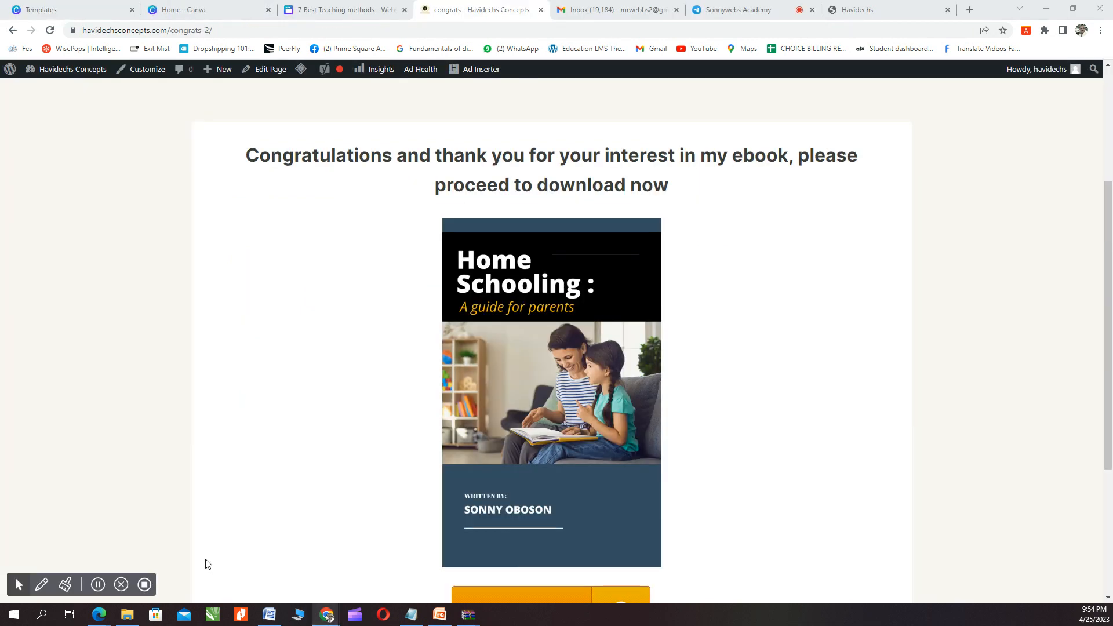
pyautogui.scroll(-3, 390, 388)
pyautogui.scroll(2, 408, 459)
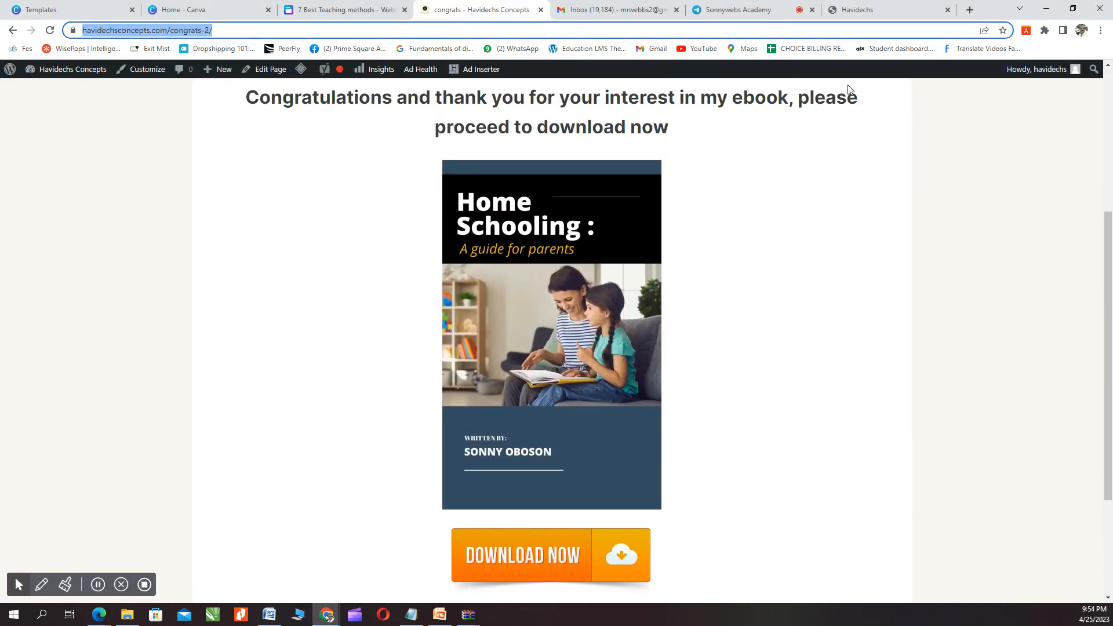
# Step: Close the Havidechs business profile PDF and reload the congrats page
pyautogui.click(864, 8)
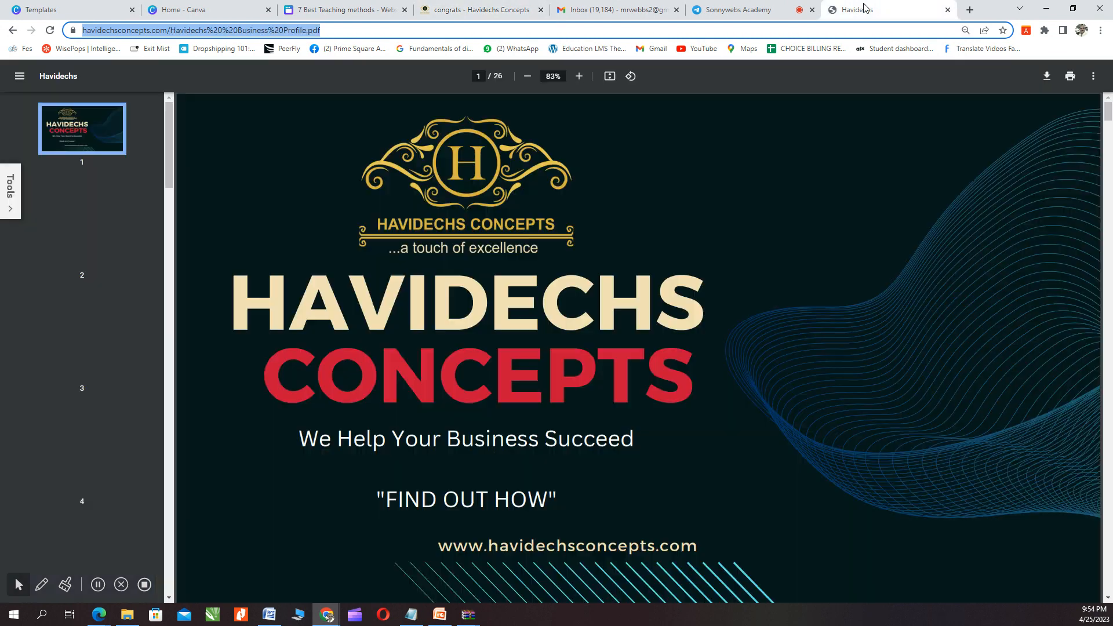
pyautogui.click(948, 11)
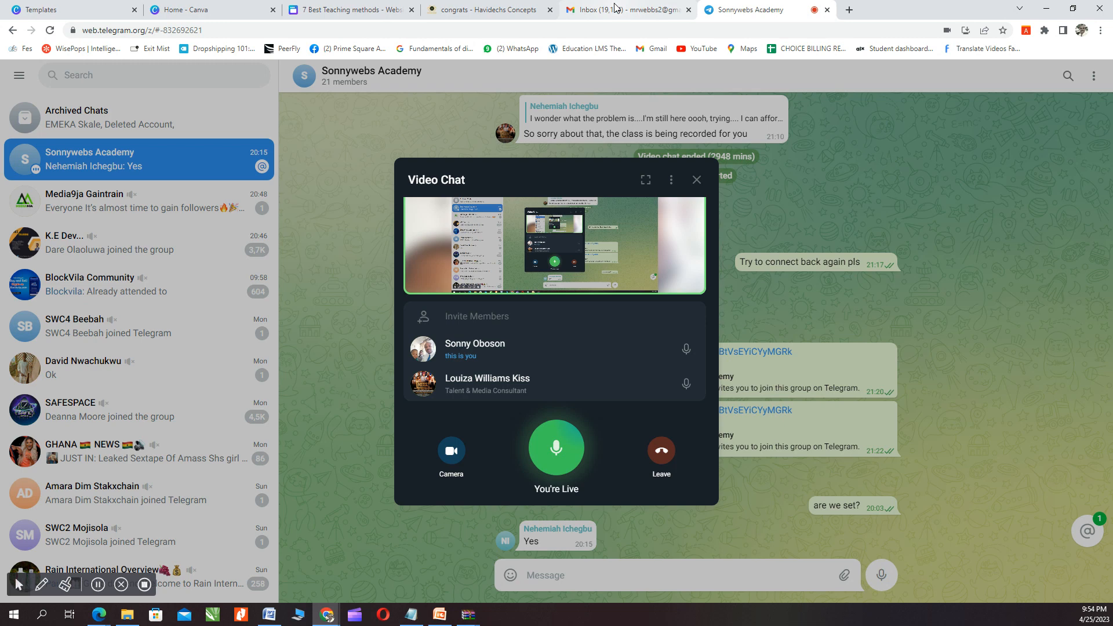
pyautogui.click(484, 10)
pyautogui.press('Return')
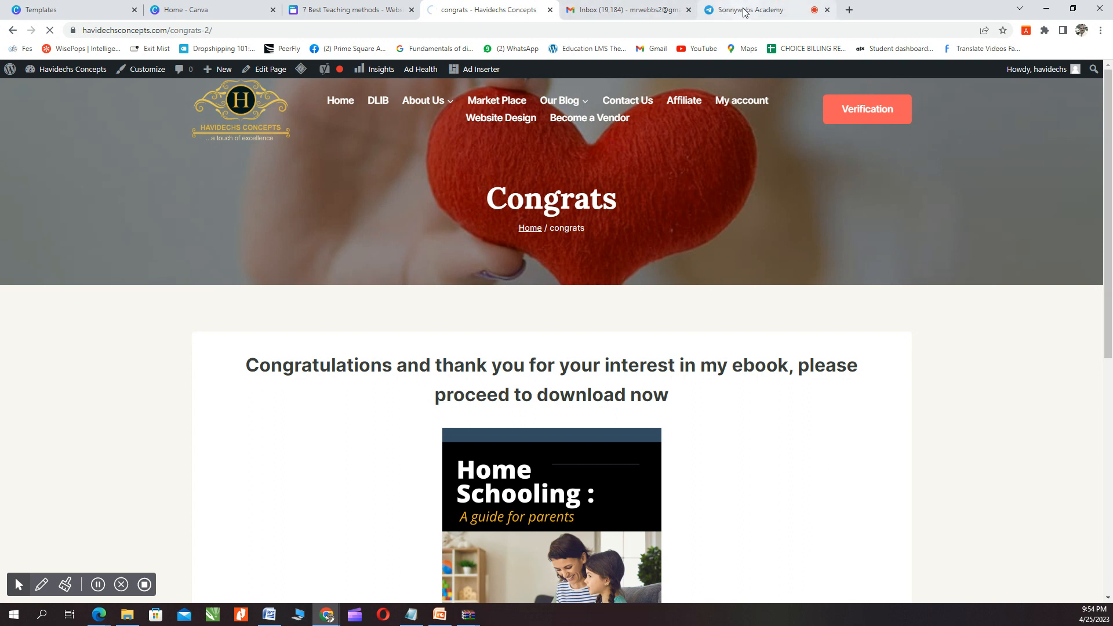
# Step: Look at the "7 Best Teaching methods" Canva design and the congrats page, then bring up the Sonnywebs Academy Telegram video chat
pyautogui.click(352, 11)
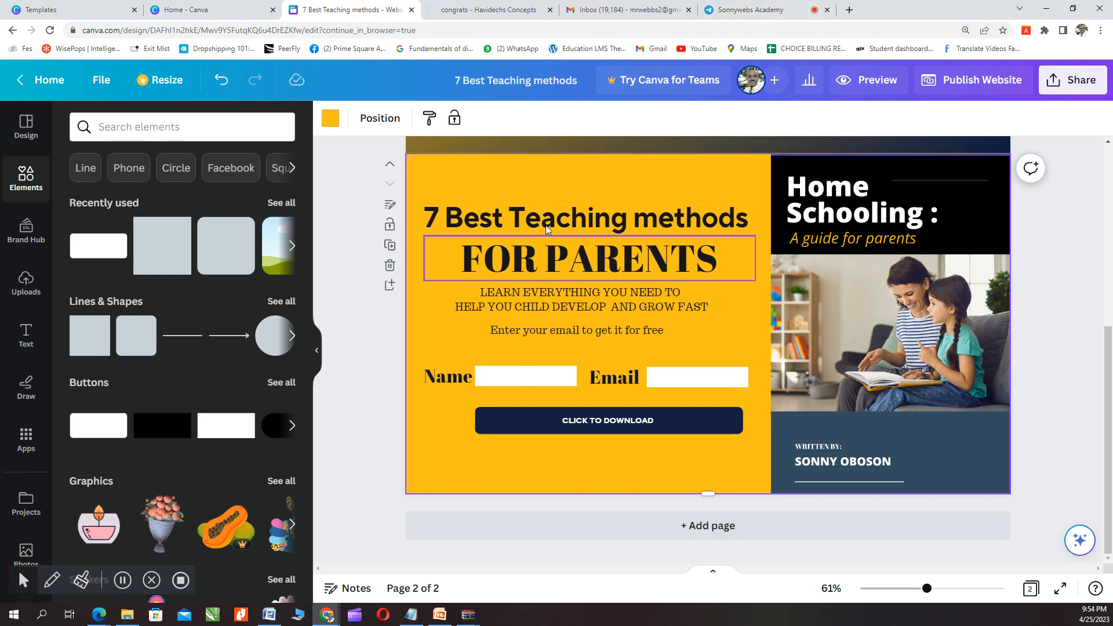
pyautogui.click(505, 11)
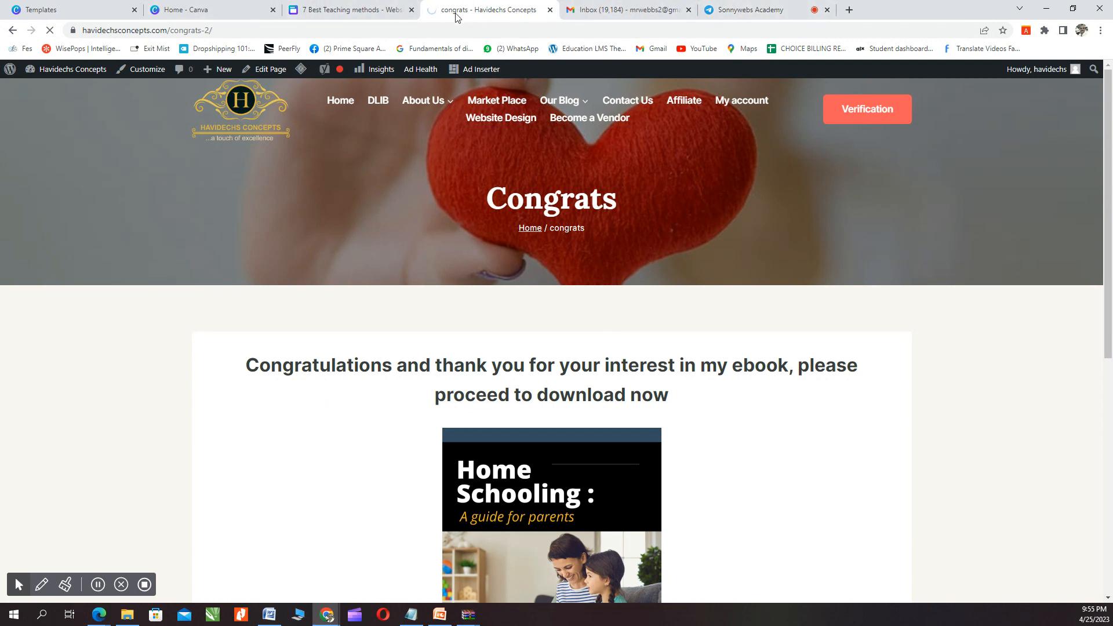
pyautogui.click(747, 8)
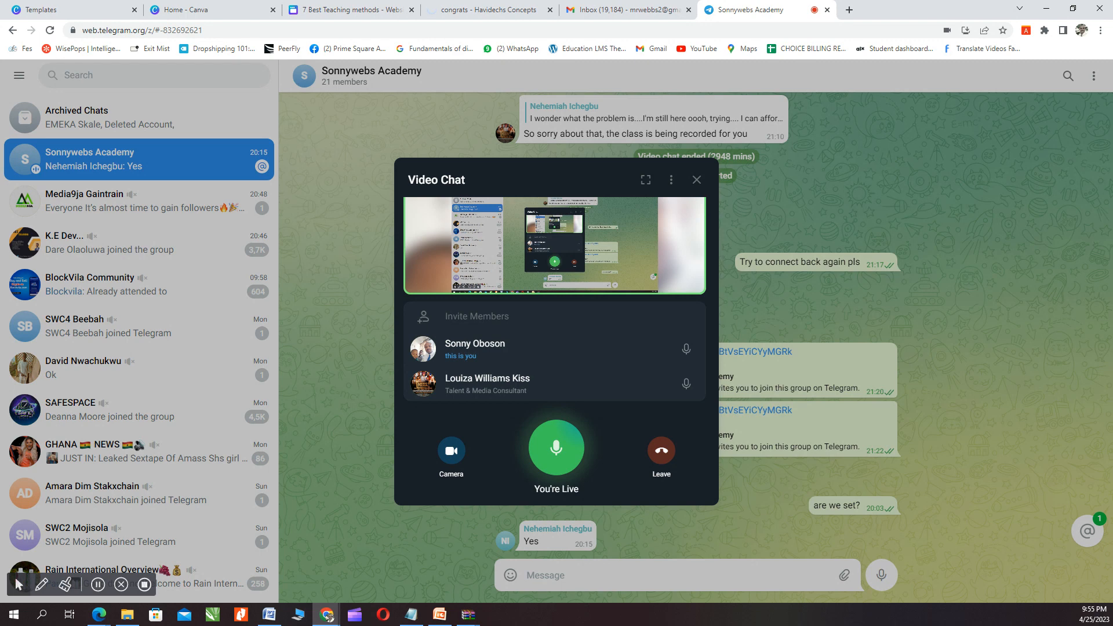
# Step: Return to the website's congrats page and open it for editing in WordPress
pyautogui.click(495, 16)
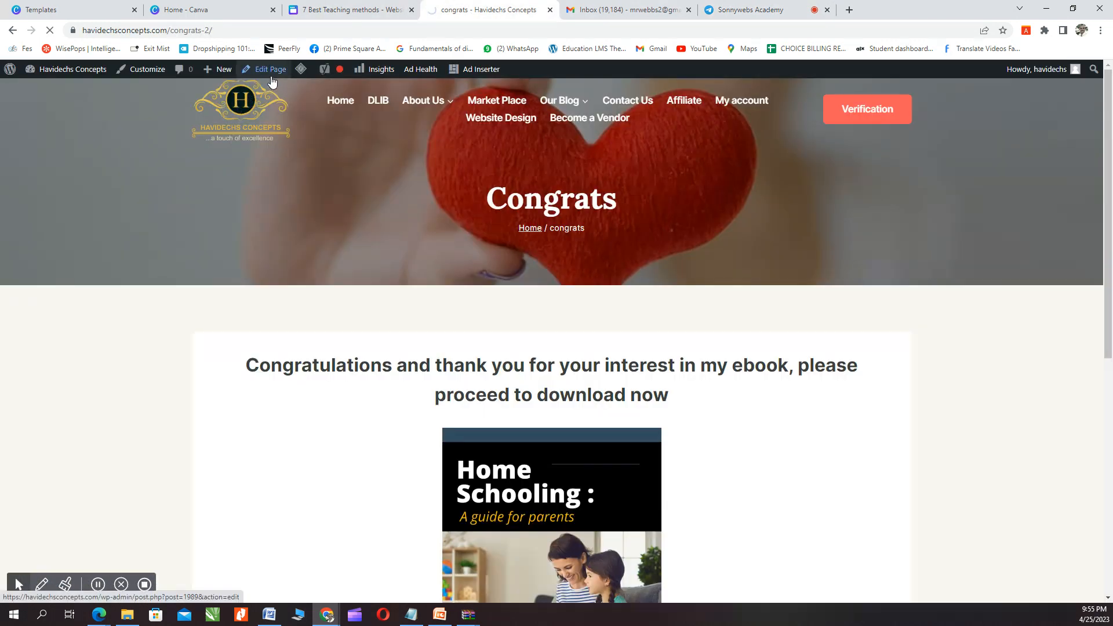
pyautogui.moveTo(68, 72)
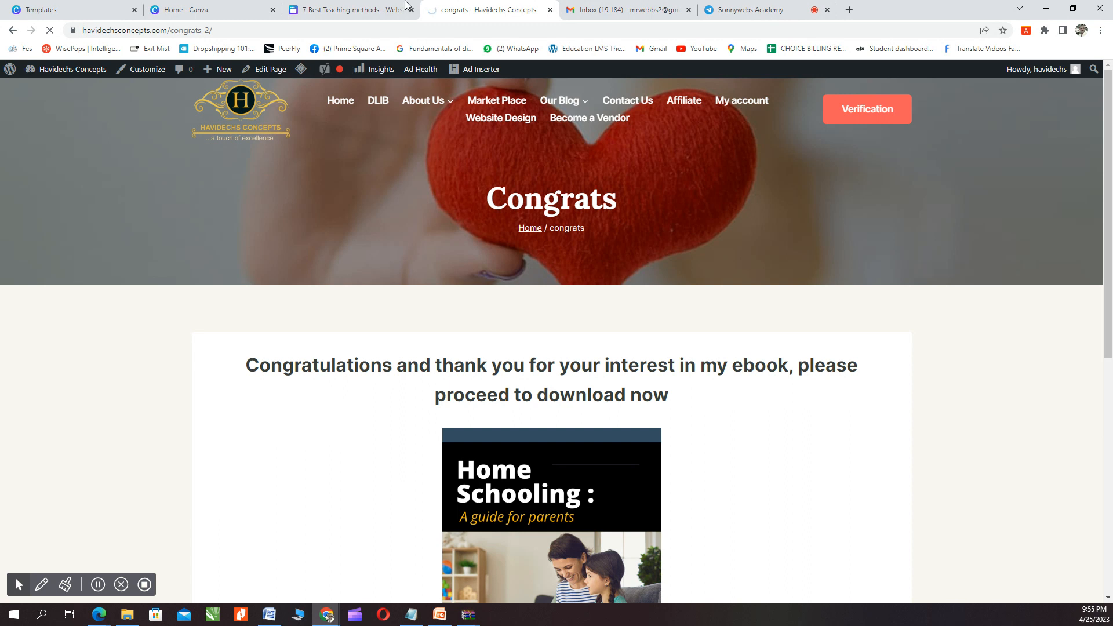
pyautogui.moveTo(348, 15)
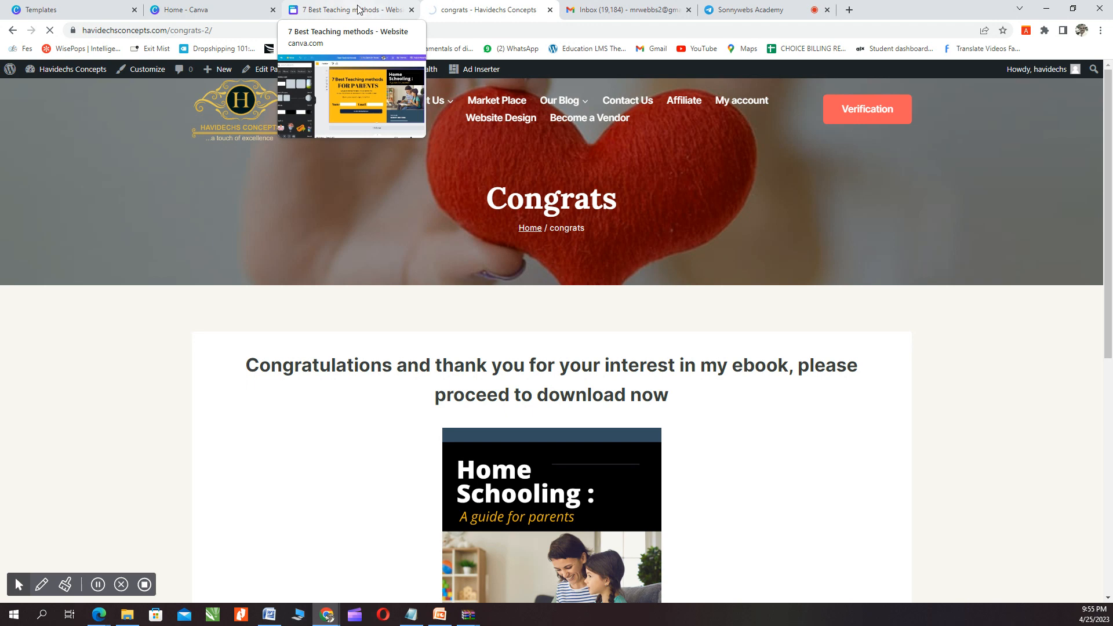
pyautogui.scroll(-4, 423, 398)
pyautogui.scroll(4, 422, 405)
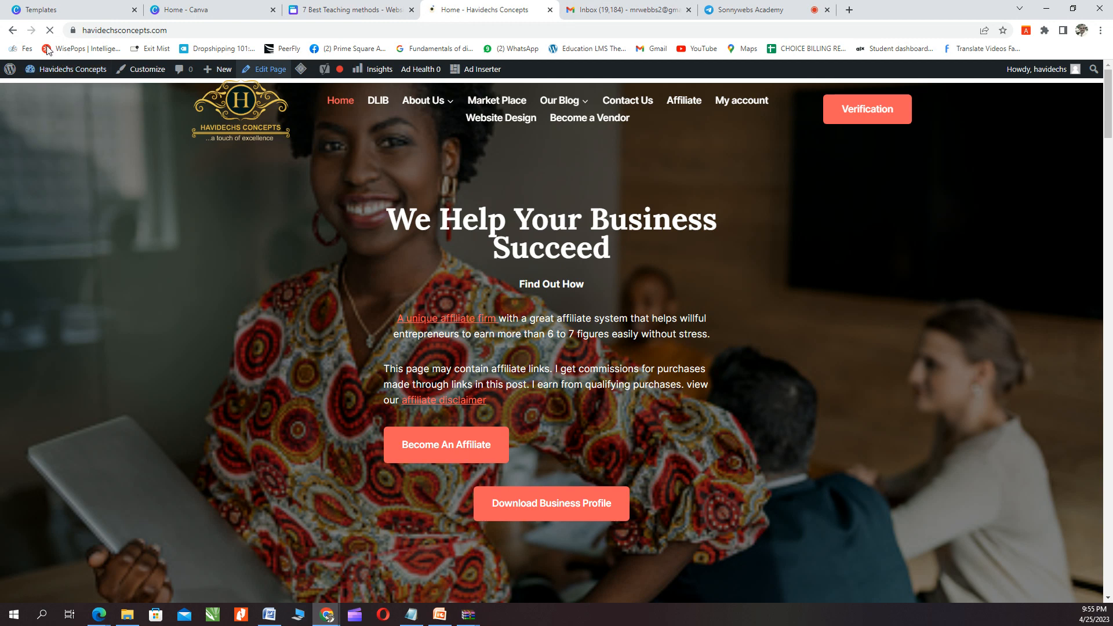
pyautogui.click(12, 32)
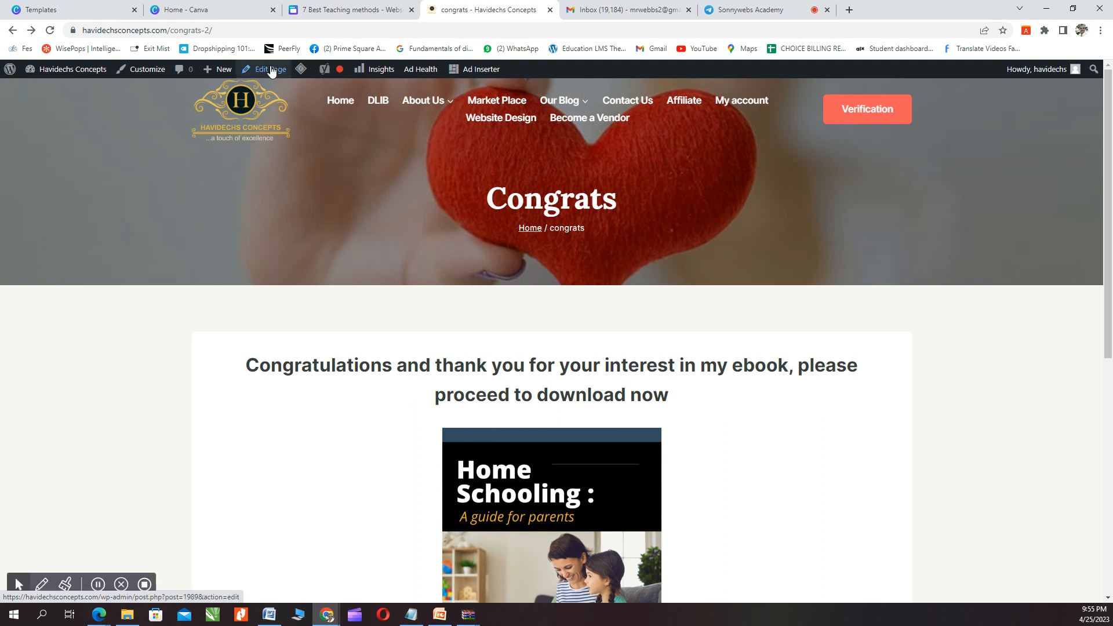
pyautogui.click(271, 69)
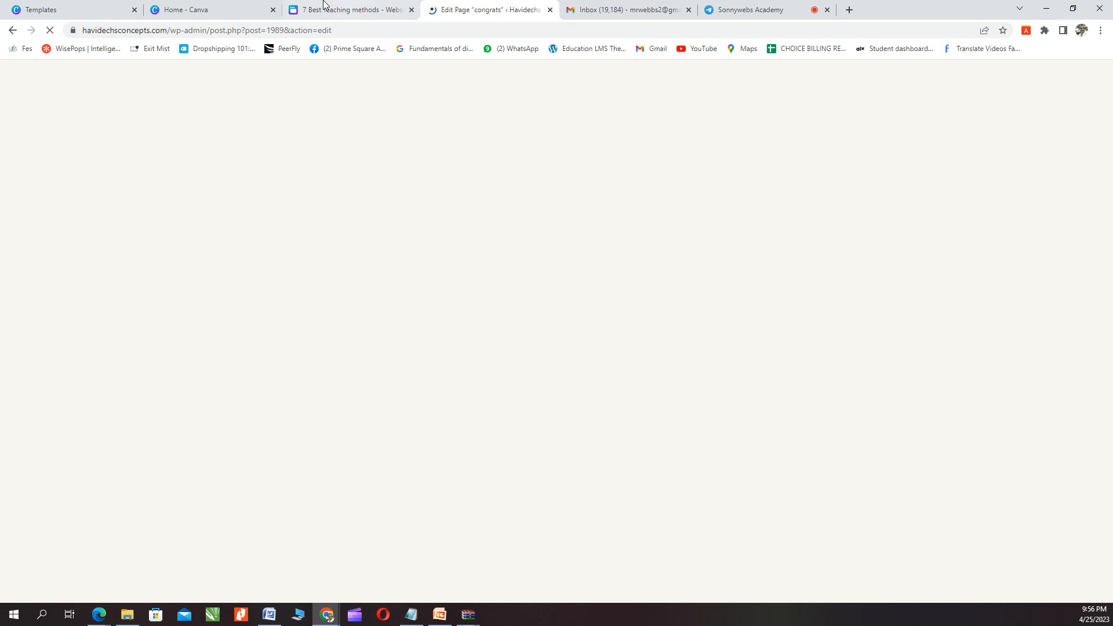
# Step: Load havidechsconcepts.com in place of the Gmail inbox and go back to the congrats page editor
pyautogui.click(630, 9)
pyautogui.click(398, 26)
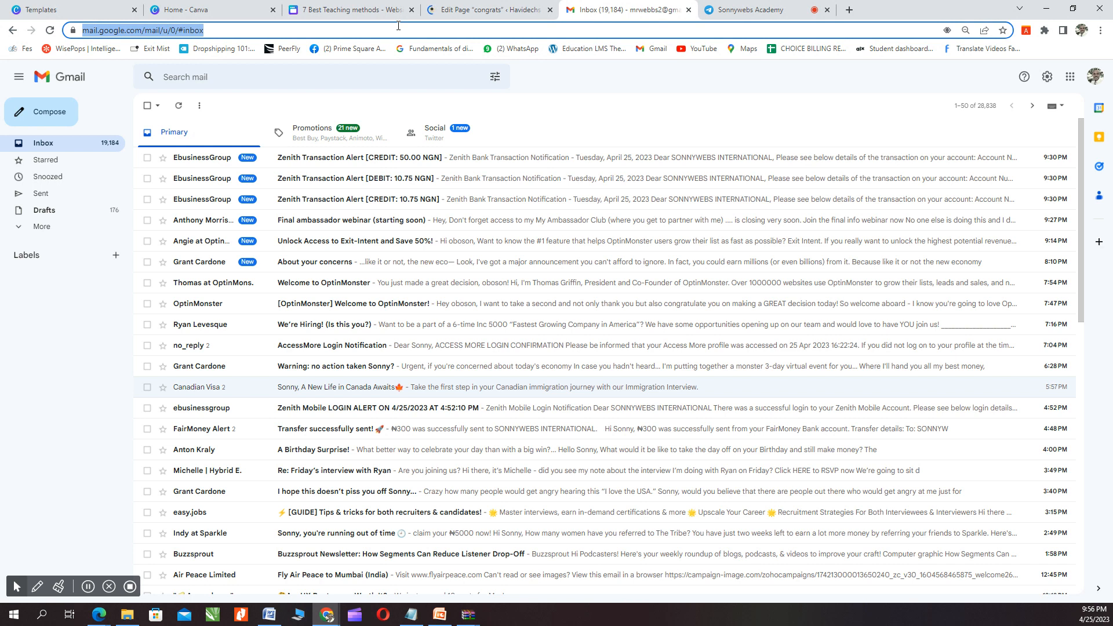
pyautogui.click(398, 26)
pyautogui.hotkey('ctrl', 'a')
pyautogui.write('h')
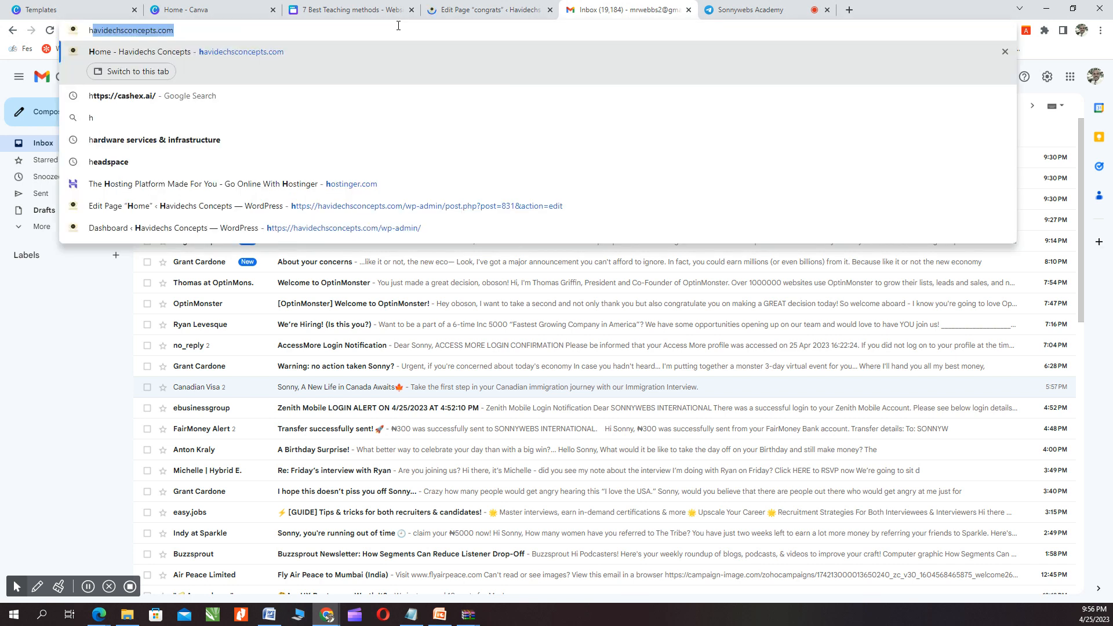
pyautogui.press('Return')
pyautogui.click(448, 3)
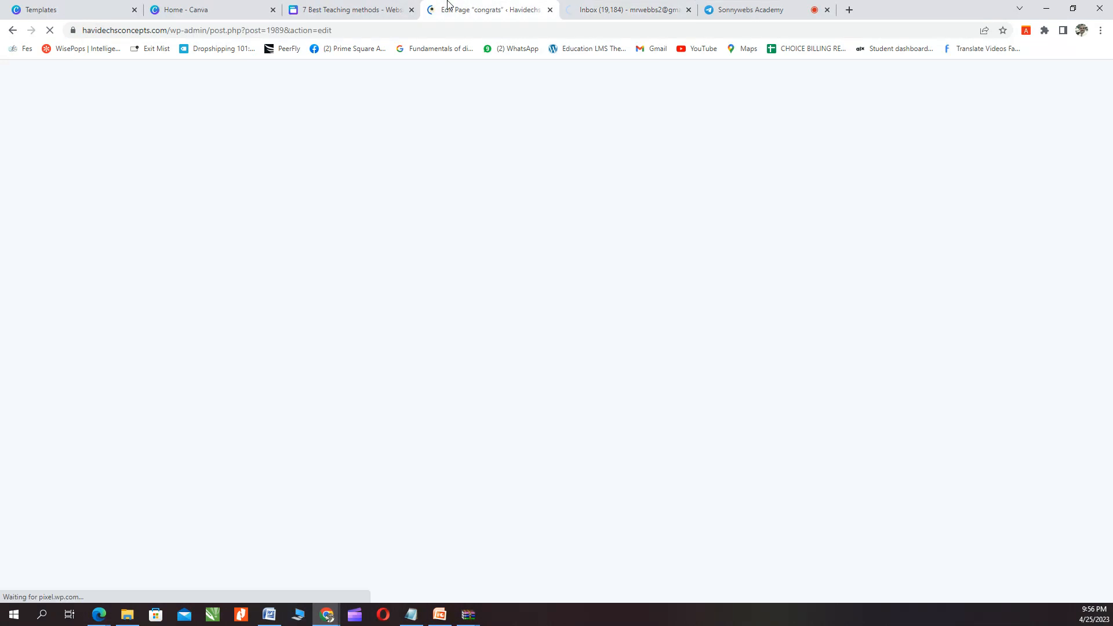